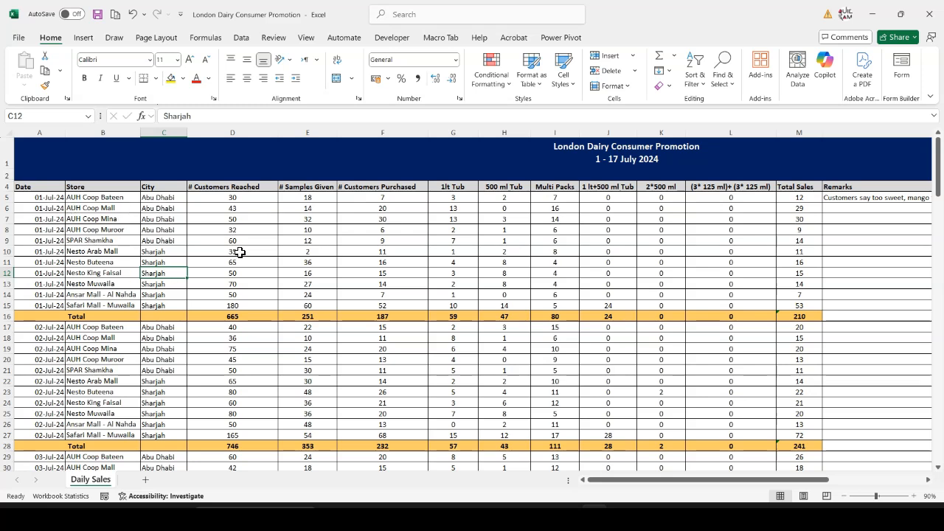
# Review the merged promotion title and the Date, Store, City, customers reached, samples given and customers purchased columns of the Daily Sales sheet
pyautogui.click(616, 148)
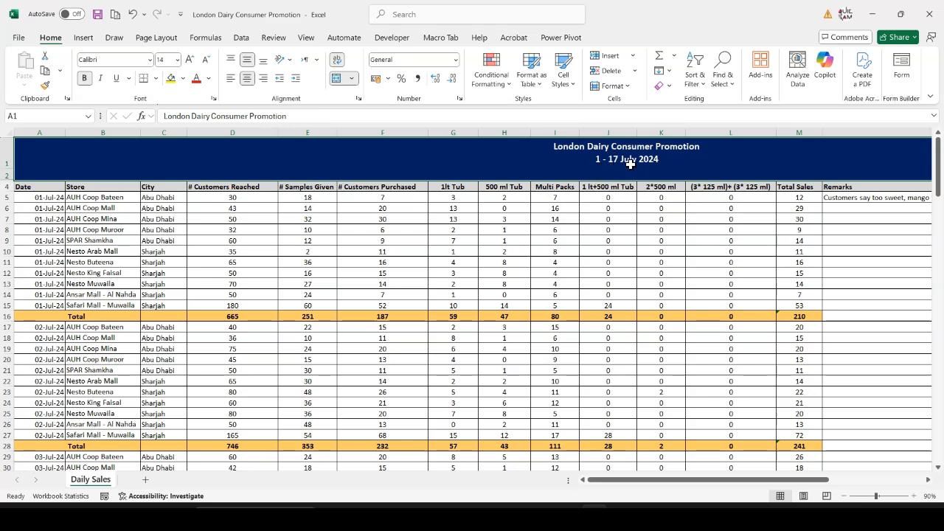
pyautogui.moveTo(39, 199); pyautogui.dragTo(38, 299)
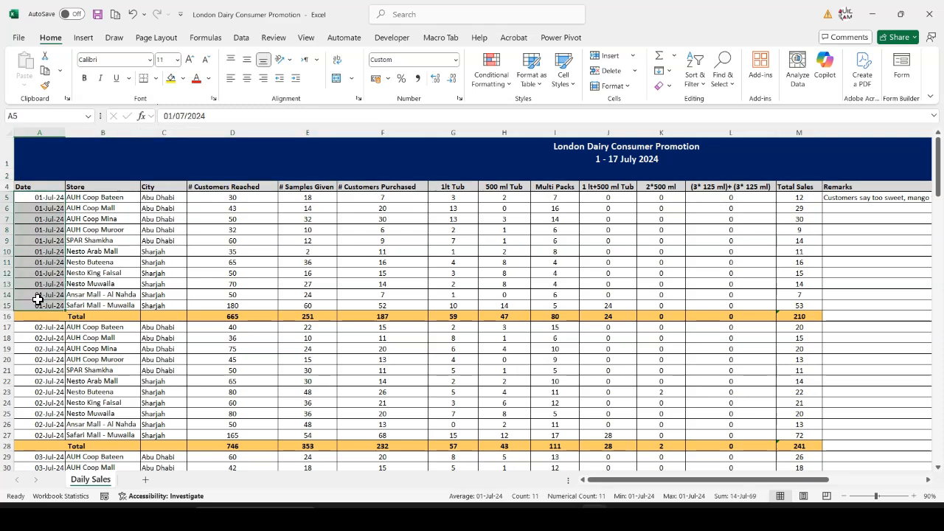
pyautogui.scroll(-4, 37, 298)
pyautogui.scroll(4, 38, 299)
pyautogui.moveTo(106, 197); pyautogui.dragTo(107, 293)
pyautogui.moveTo(162, 208); pyautogui.dragTo(164, 230)
pyautogui.click(243, 187)
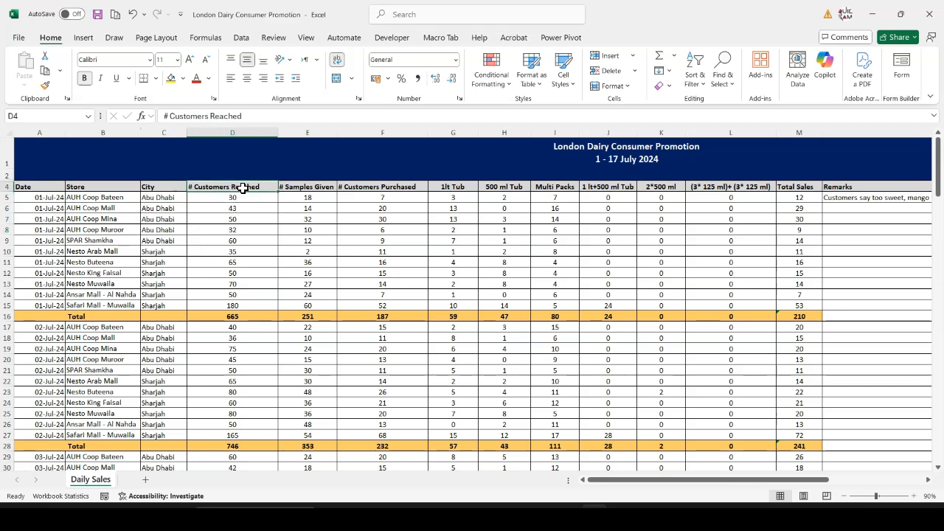
pyautogui.click(295, 189)
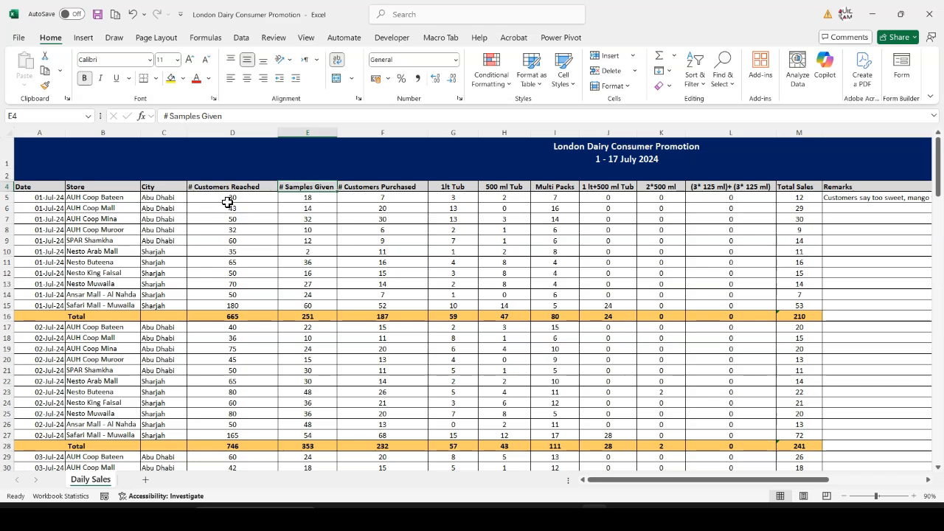
pyautogui.click(377, 198)
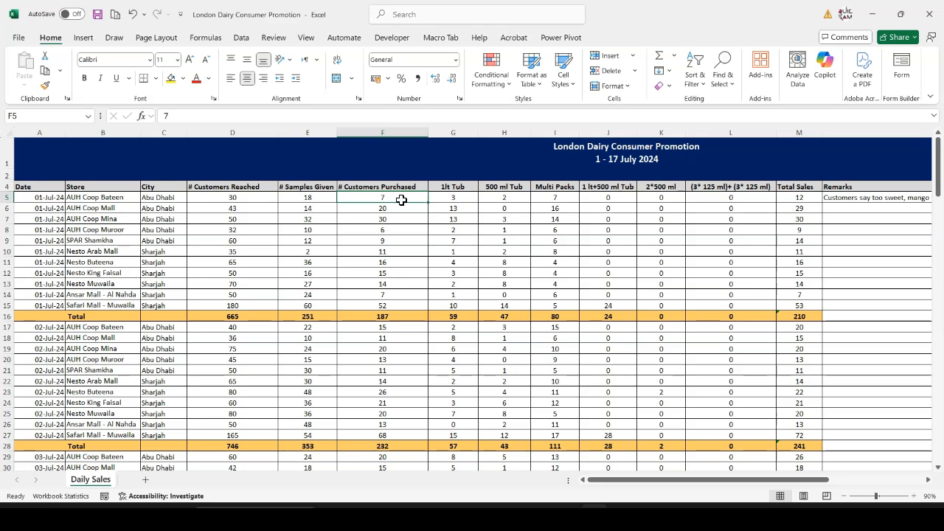
# Review the product columns from 1lt Tub to (3* 125 ml)+ (3* 125 ml), and inspect the first Total Sales formula in M5
pyautogui.click(467, 187)
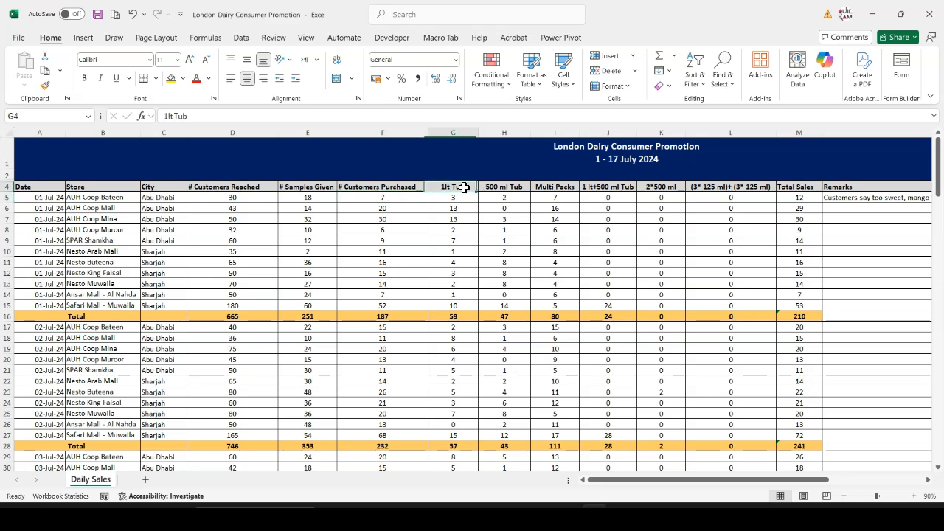
pyautogui.click(728, 191)
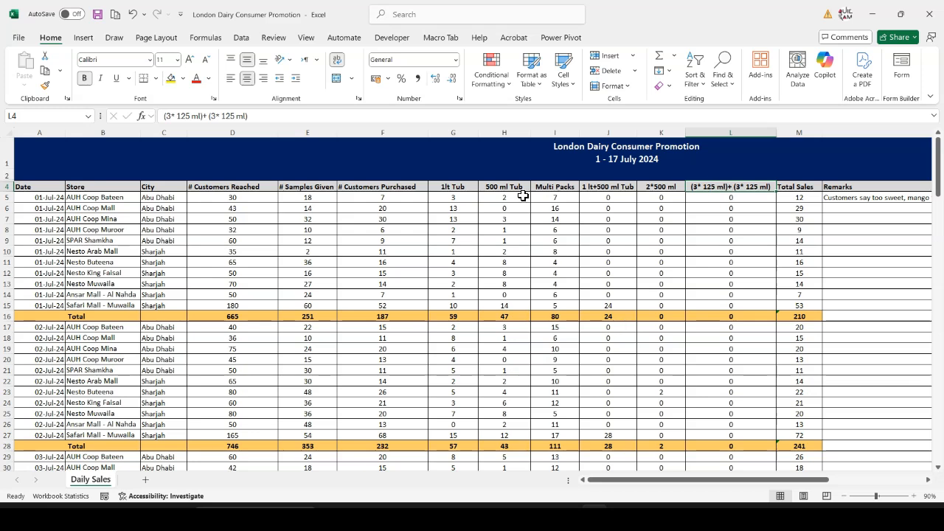
pyautogui.moveTo(461, 190)
pyautogui.mouseDown()
pyautogui.moveTo(727, 185)
pyautogui.moveTo(468, 188)
pyautogui.mouseUp()
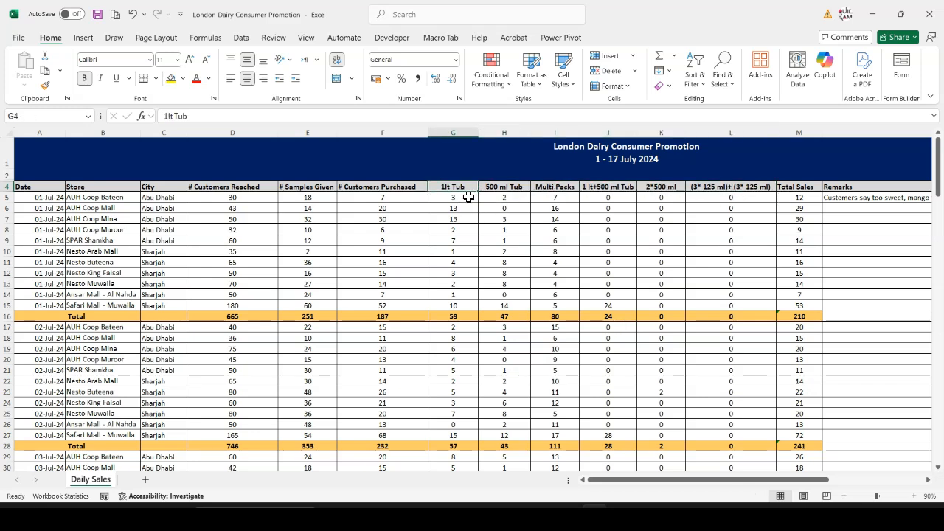
pyautogui.click(517, 187)
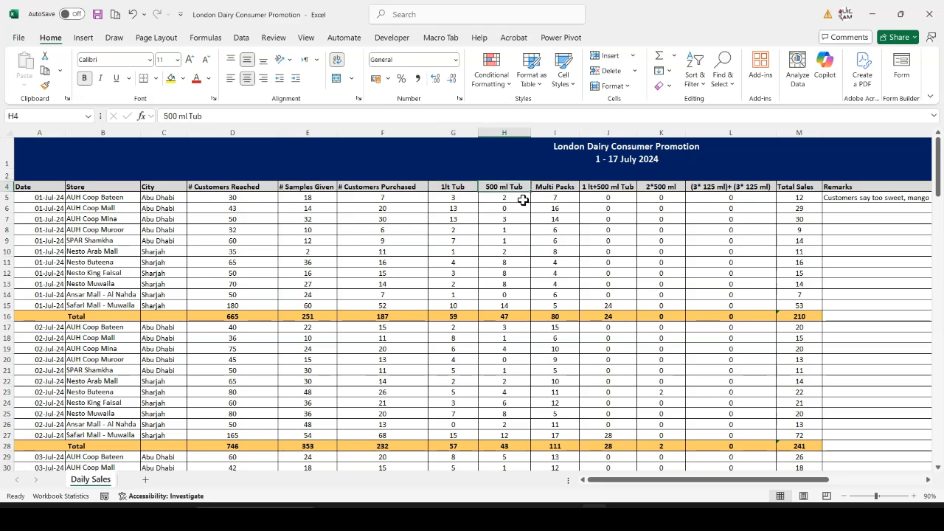
pyautogui.click(568, 187)
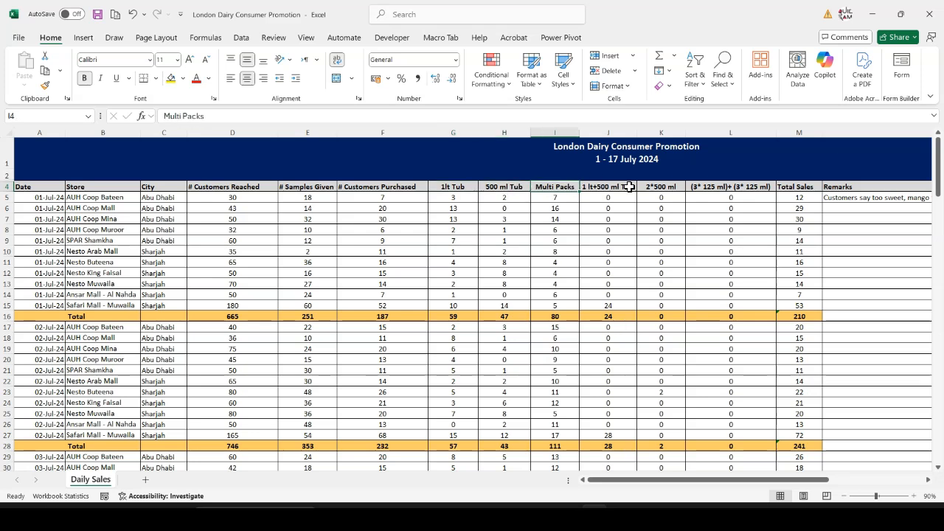
pyautogui.click(609, 189)
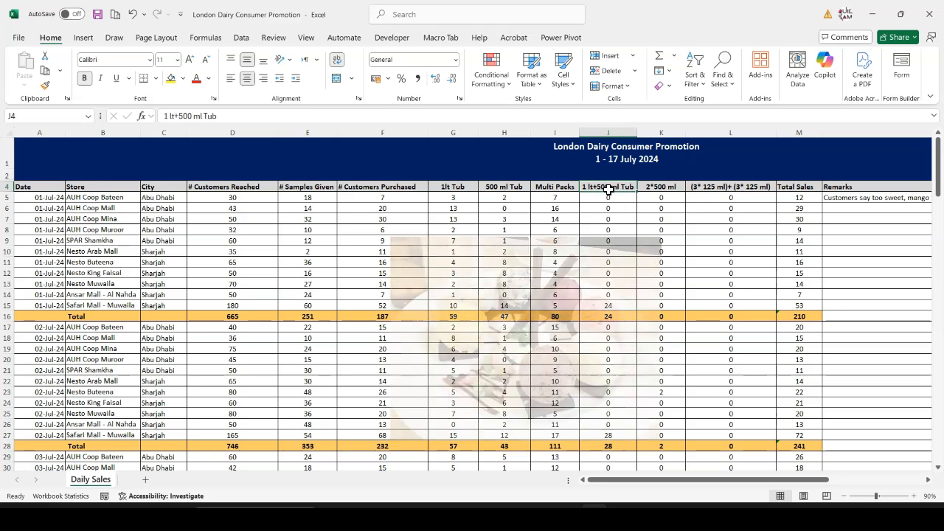
pyautogui.click(668, 191)
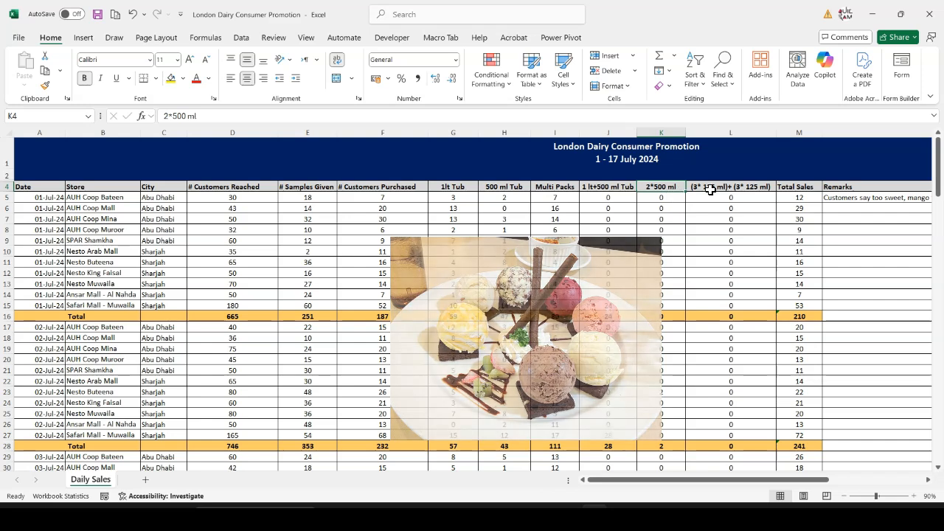
pyautogui.click(717, 186)
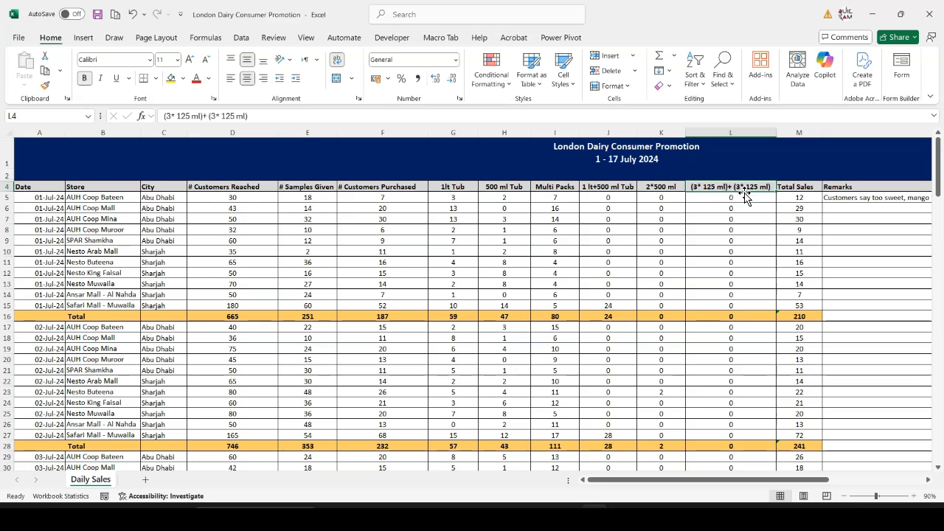
pyautogui.doubleClick(800, 197)
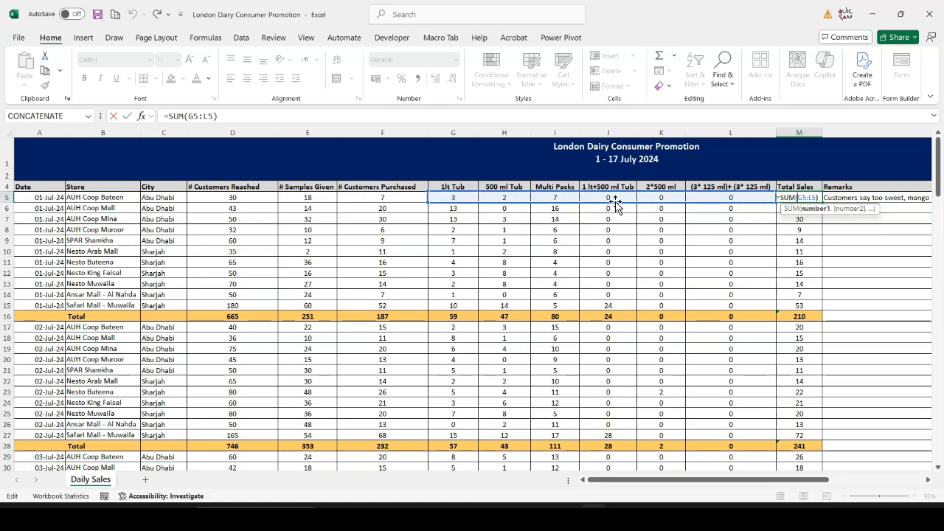
pyautogui.press('Escape')
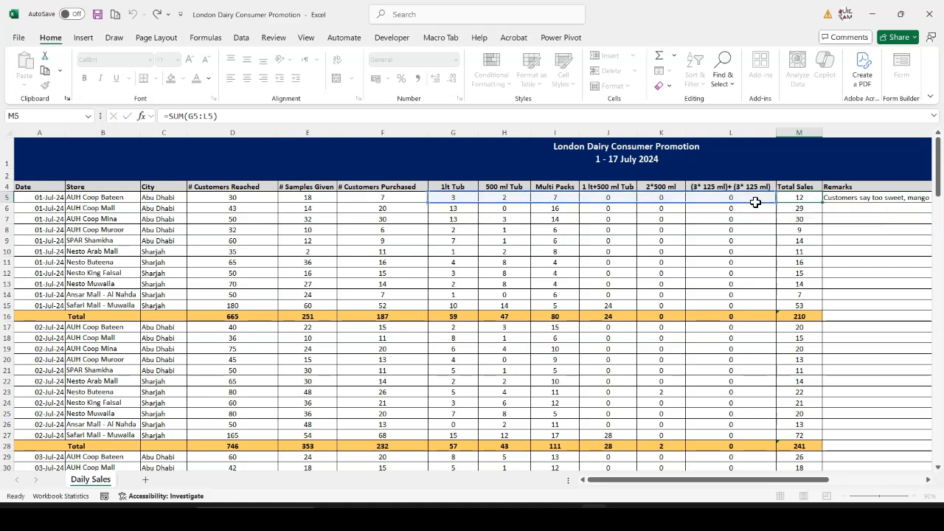
# Read through the customer comments in the Remarks column across the daily entries, down to the 8 July rows
pyautogui.moveTo(734, 487); pyautogui.dragTo(830, 486)
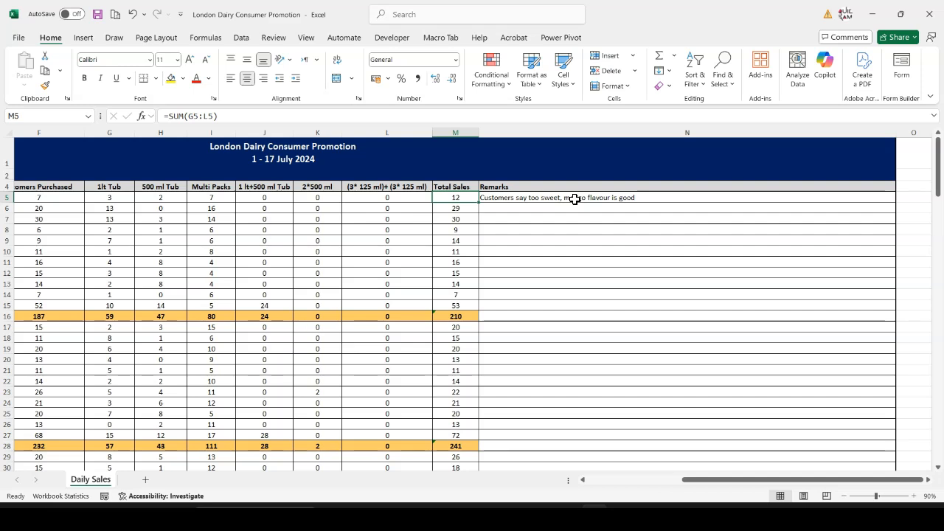
pyautogui.click(534, 198)
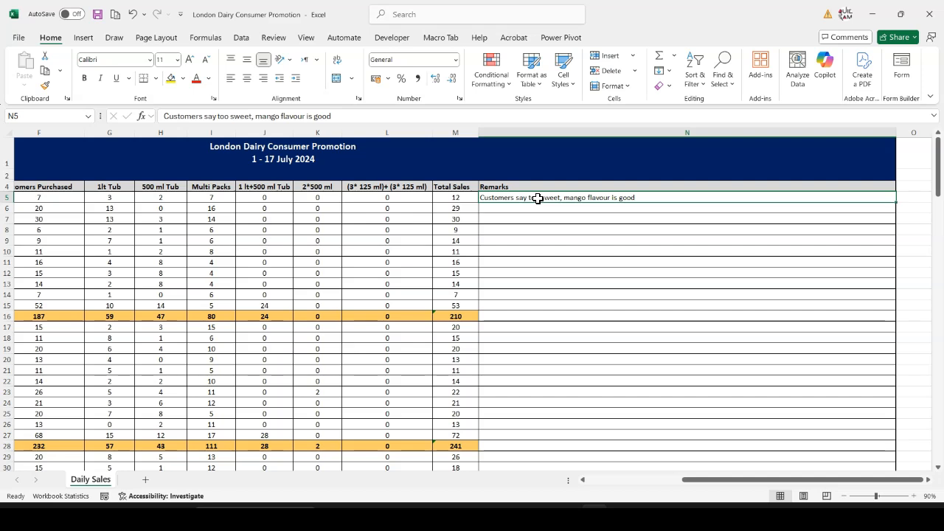
pyautogui.scroll(-1, 535, 208)
pyautogui.moveTo(536, 203); pyautogui.dragTo(561, 355)
pyautogui.scroll(-3, 561, 312)
pyautogui.scroll(-6, 561, 313)
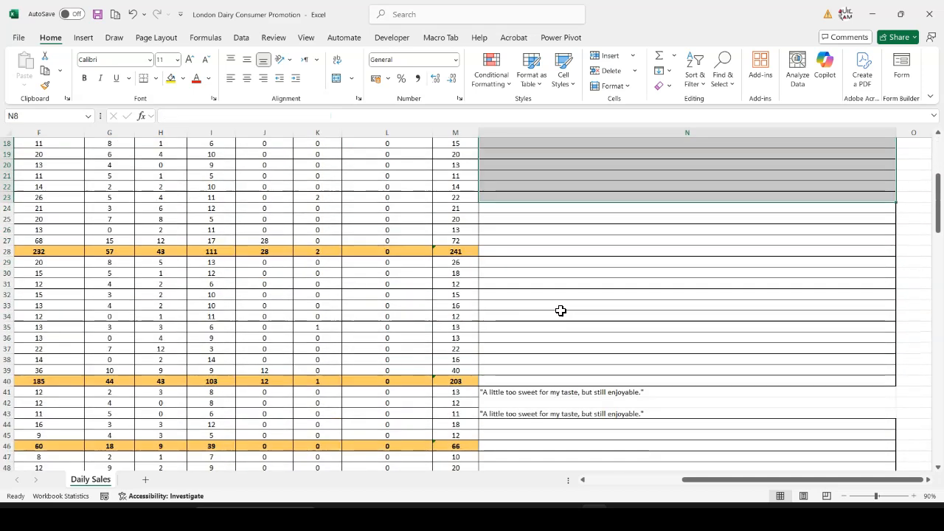
pyautogui.moveTo(543, 273); pyautogui.dragTo(542, 292)
pyautogui.scroll(-10, 541, 291)
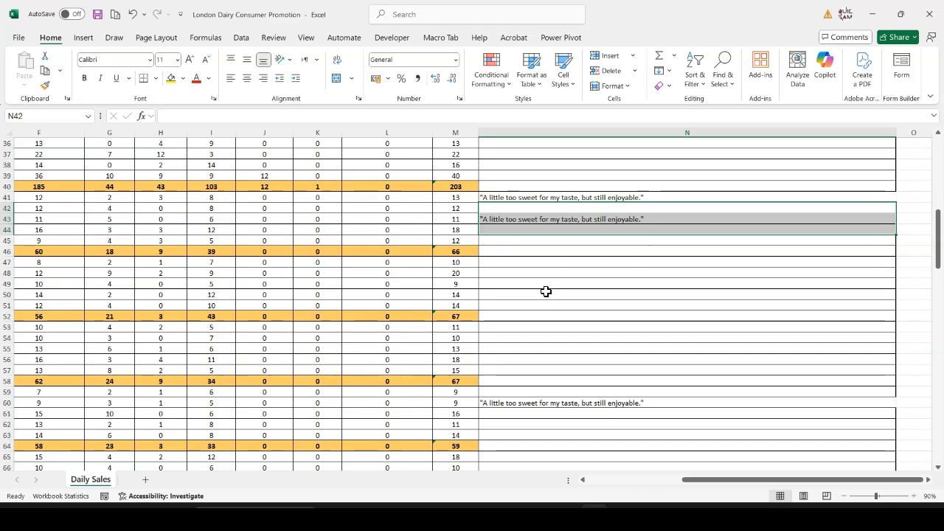
pyautogui.moveTo(537, 327); pyautogui.dragTo(561, 360)
pyautogui.moveTo(712, 481); pyautogui.dragTo(613, 490)
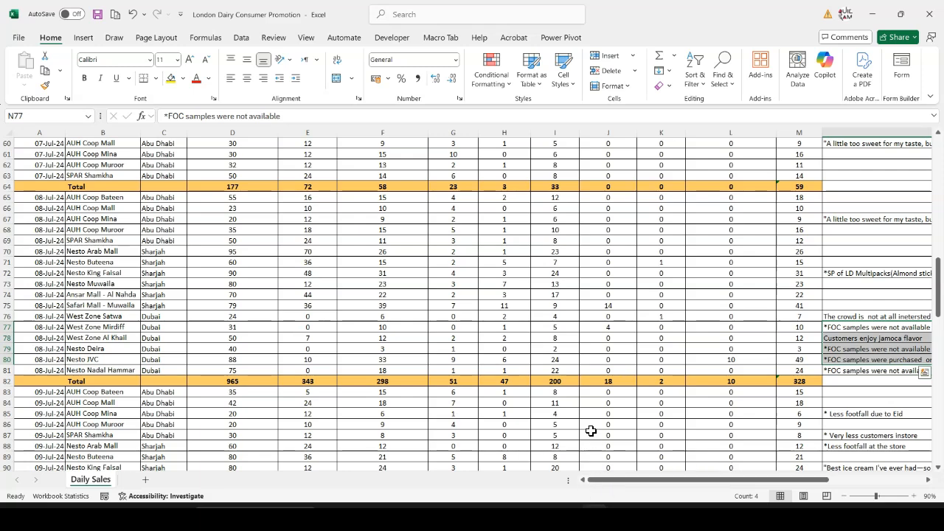
pyautogui.scroll(15, 155, 251)
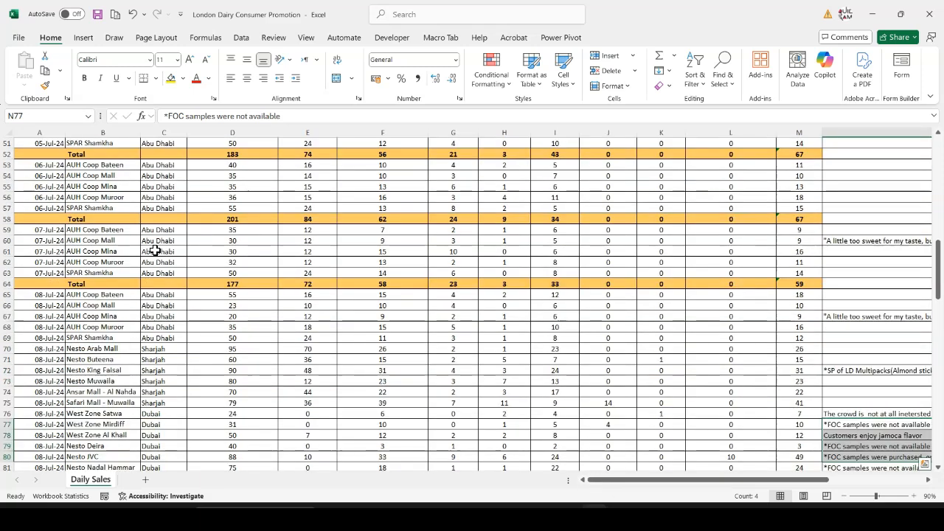
pyautogui.scroll(5, 154, 249)
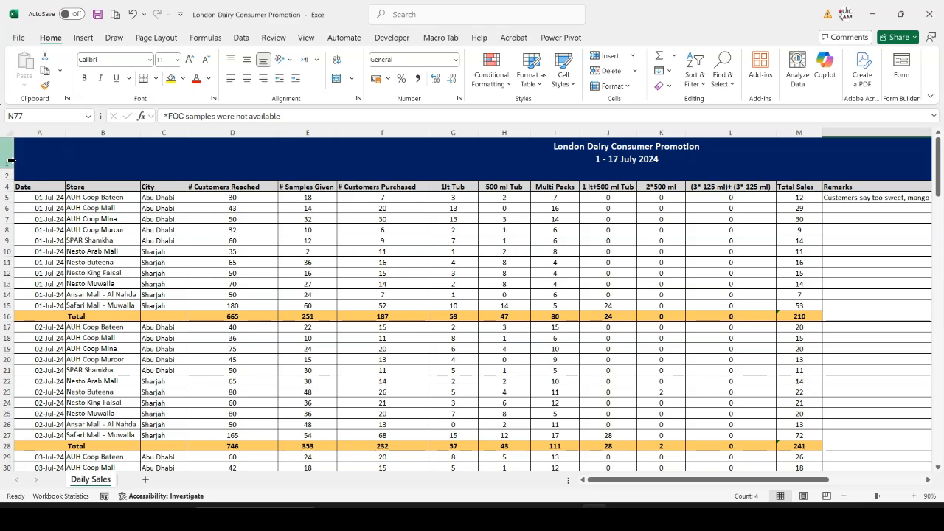
# Examine the merged title and Total label cells, and inspect the subtotal formula for customers reached in D16
pyautogui.click(31, 156)
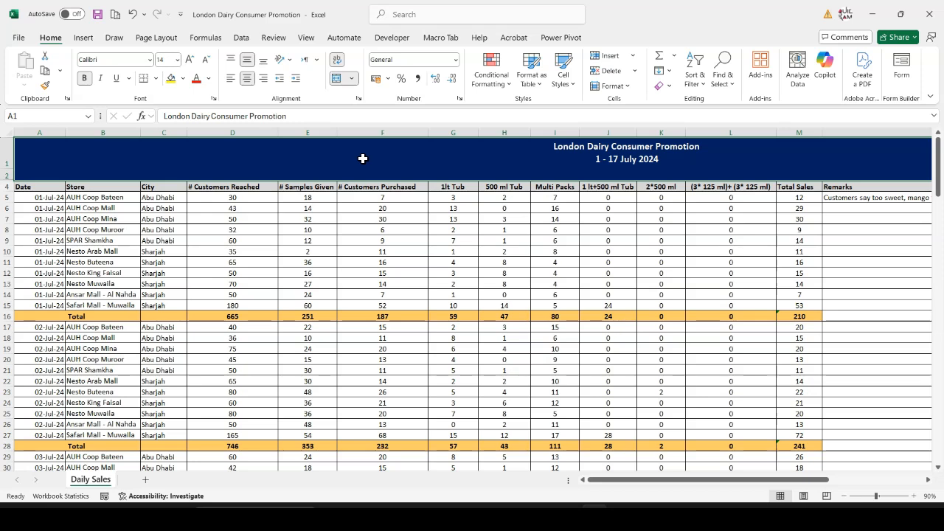
pyautogui.click(40, 317)
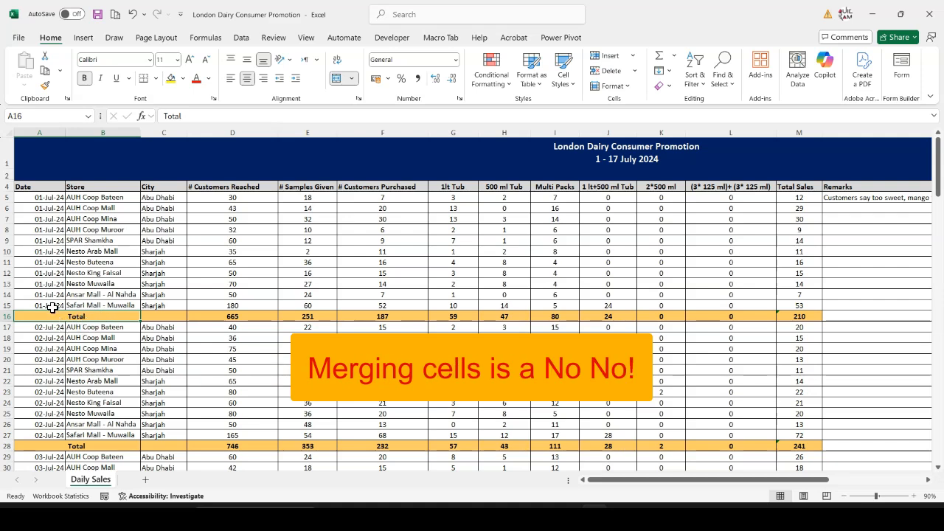
pyautogui.click(238, 316)
pyautogui.hotkey('alt', '=')
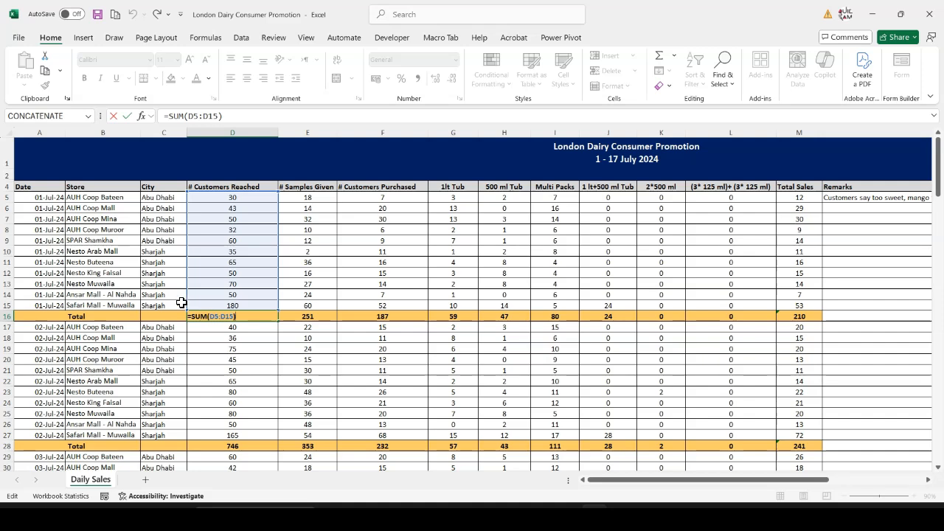
pyautogui.press('Escape')
# Inspect the Grand Total formula for customers reached in D158 and compare its references with the daily Total rows
pyautogui.scroll(-15, 194, 299)
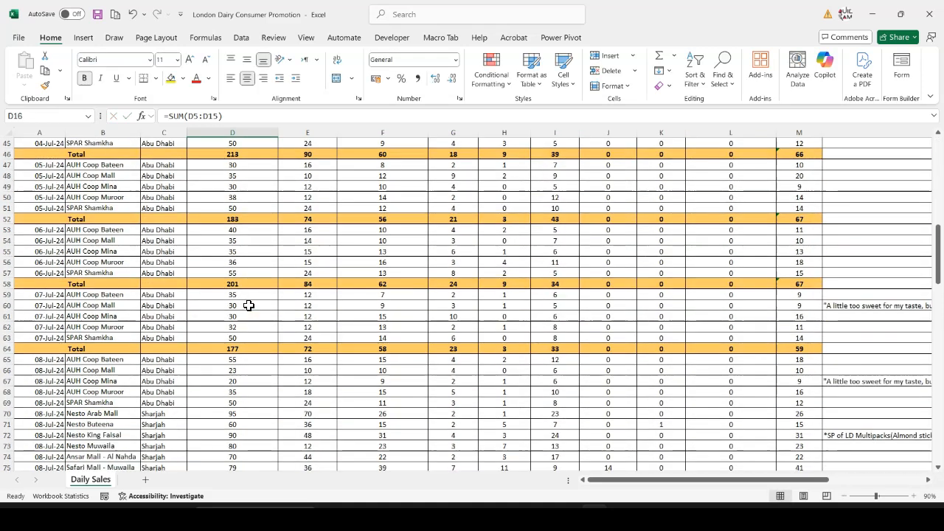
pyautogui.scroll(-20, 178, 321)
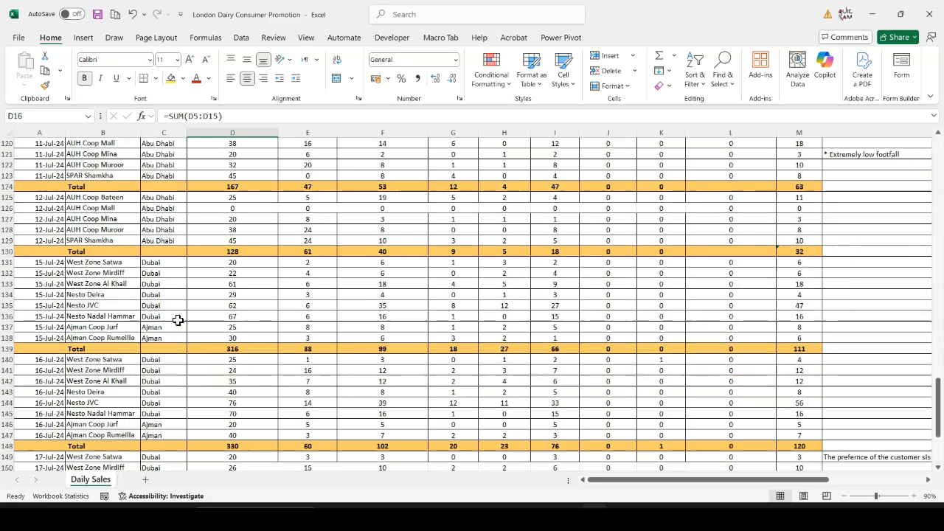
pyautogui.scroll(-9, 178, 320)
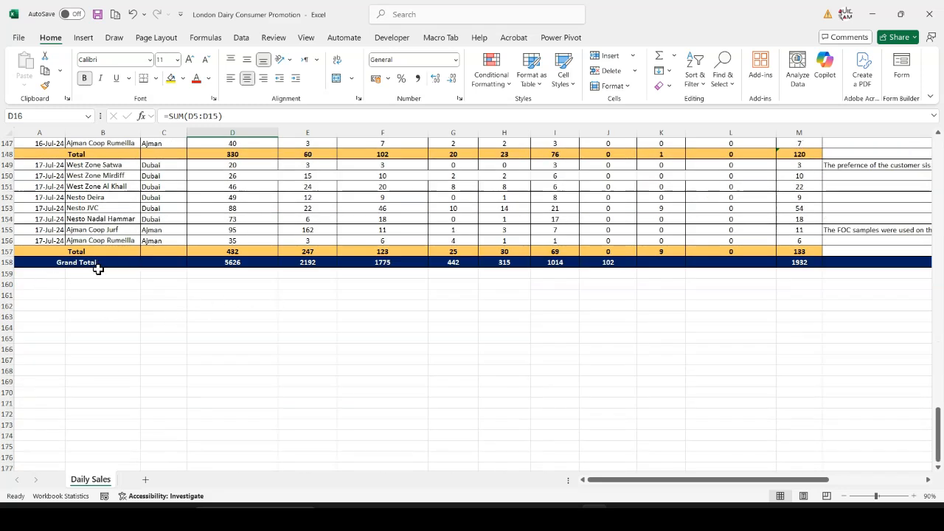
pyautogui.doubleClick(235, 264)
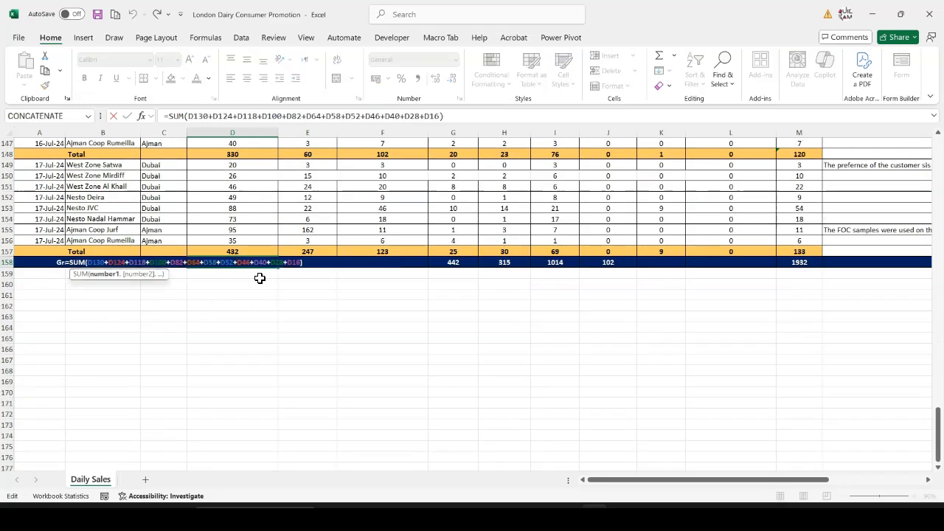
pyautogui.scroll(5, 228, 315)
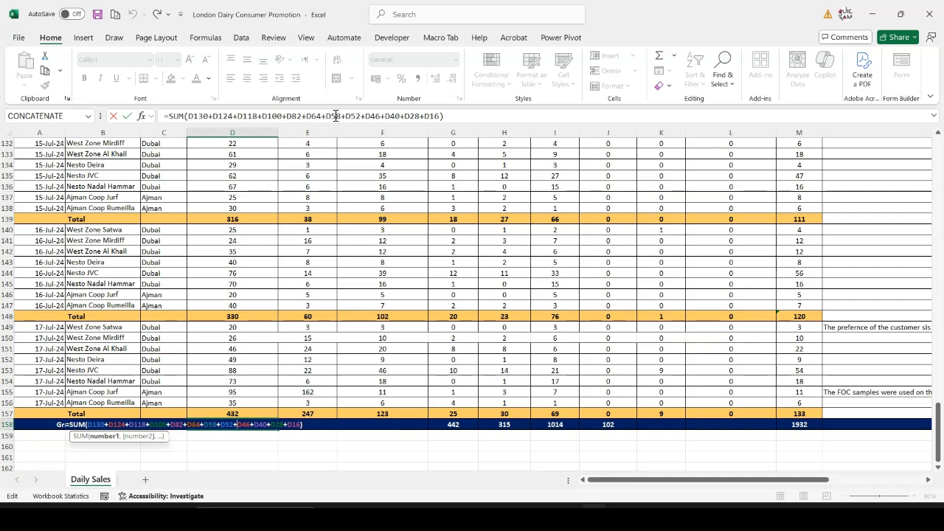
pyautogui.scroll(4, 242, 320)
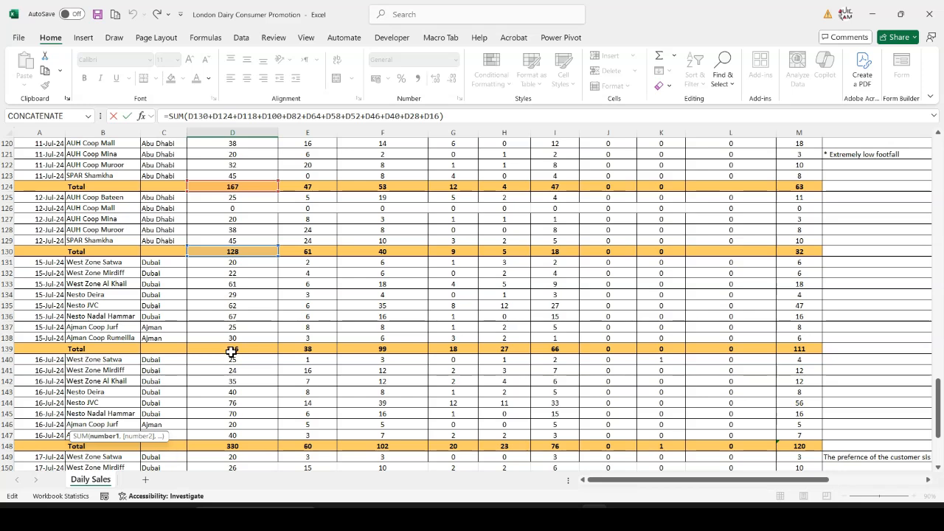
pyautogui.scroll(-1, 231, 434)
pyautogui.scroll(-4, 238, 413)
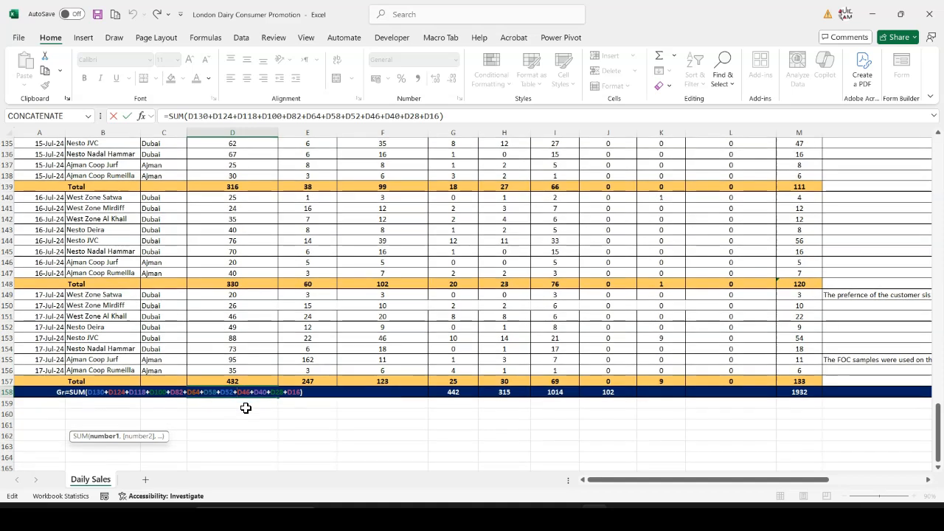
pyautogui.press('Return')
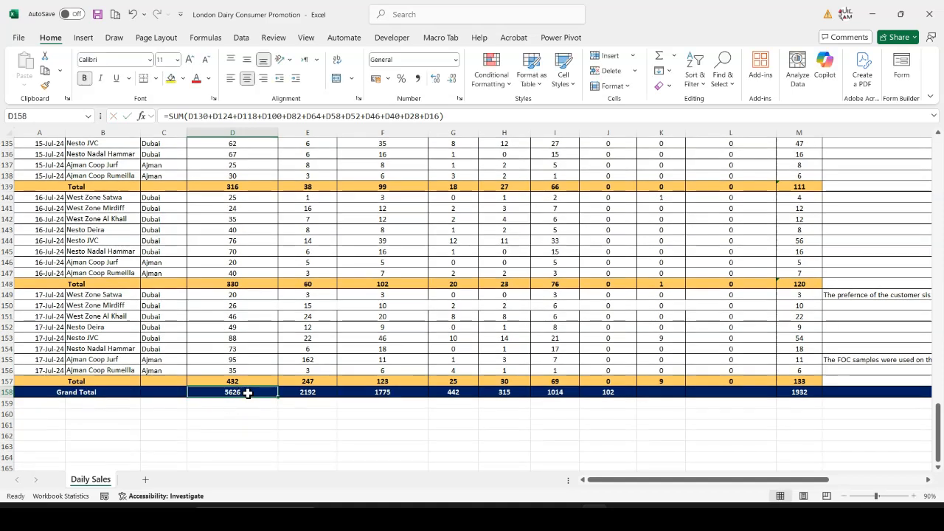
# Return to the start of the sales table and select the Date header in cell A4
pyautogui.scroll(20, 198, 354)
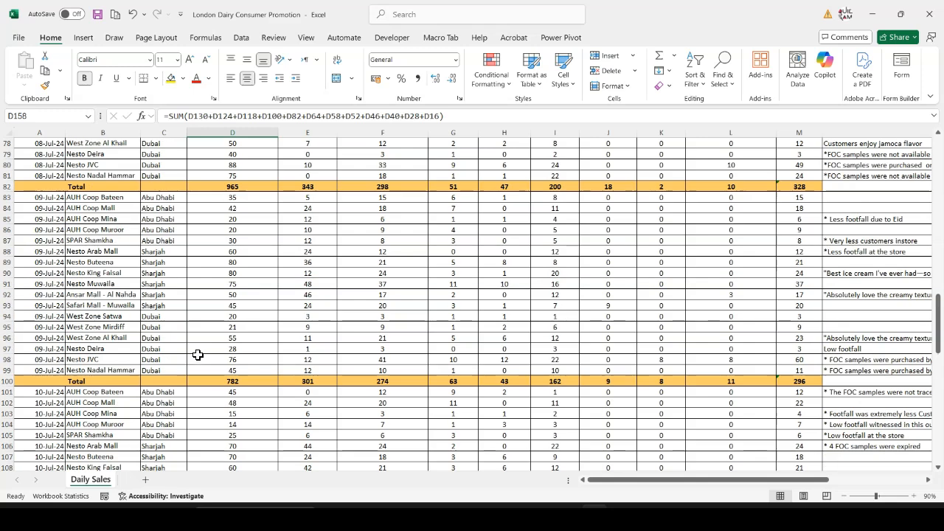
pyautogui.moveTo(939, 263); pyautogui.dragTo(938, 166)
pyautogui.click(46, 186)
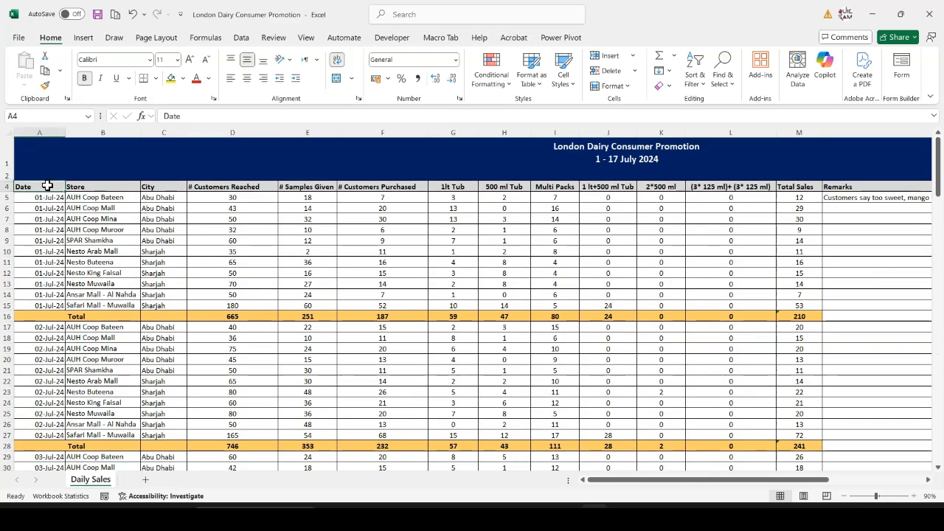
# Add filters to the sales table's header row, covering the columns from Date to Remarks
pyautogui.hotkey('ctrl', 'shift', 'Right')
pyautogui.hotkey('ctrl', 'shift', 'l')
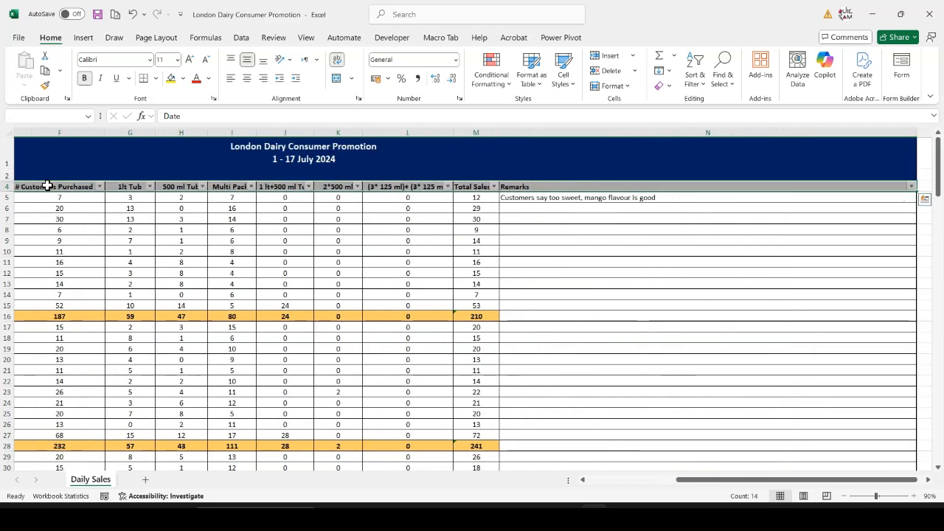
pyautogui.moveTo(706, 481); pyautogui.dragTo(538, 487)
# Filter the Date column to show only the Total and Grand Total rows
pyautogui.click(59, 187)
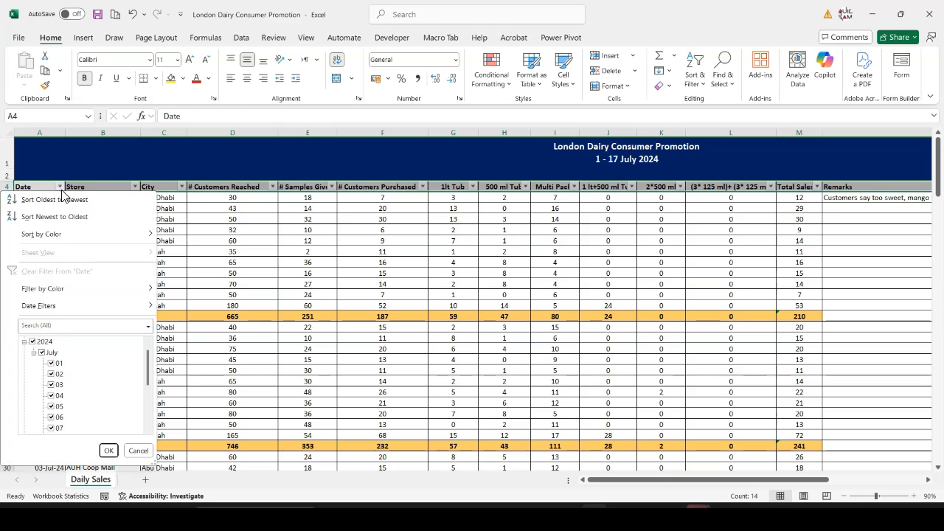
pyautogui.click(33, 343)
pyautogui.scroll(-3, 73, 383)
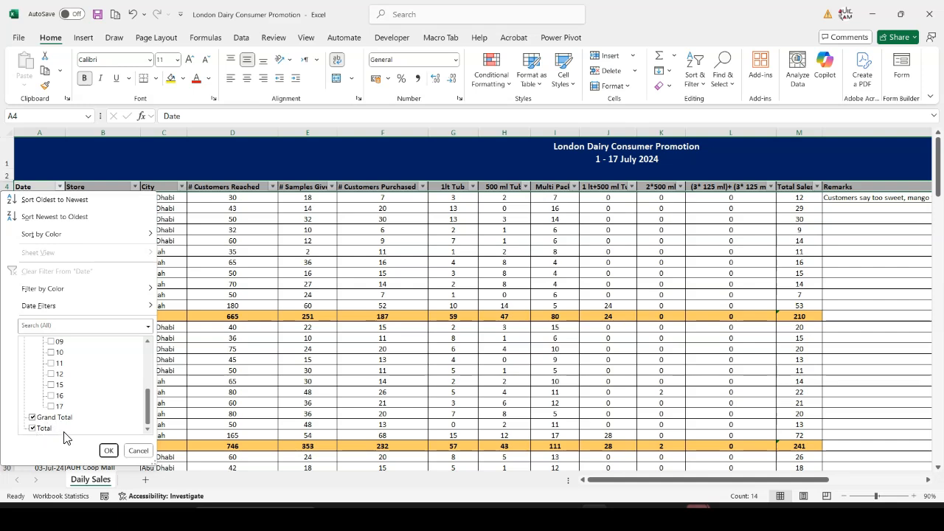
pyautogui.click(108, 451)
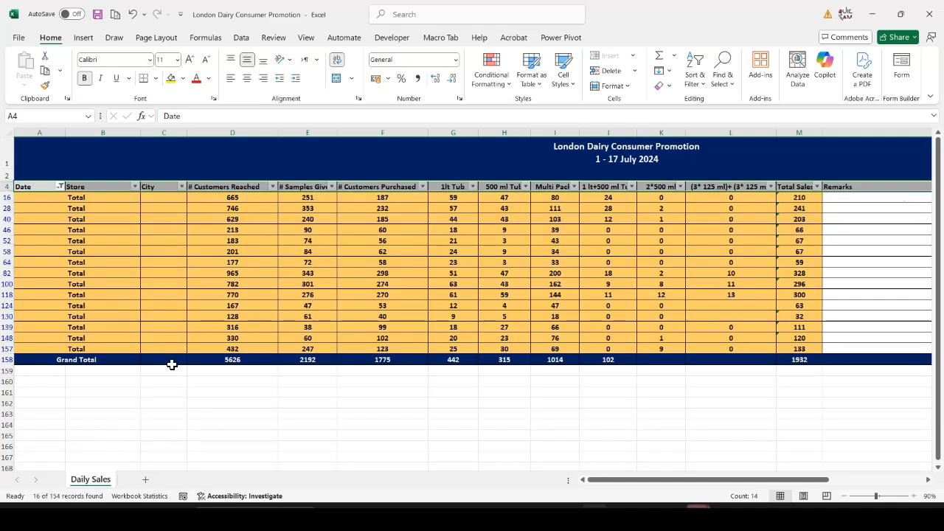
# Compare the sum of the daily customers-reached totals with the Grand Total in D158, and clear the Date filter
pyautogui.moveTo(233, 198); pyautogui.dragTo(240, 346)
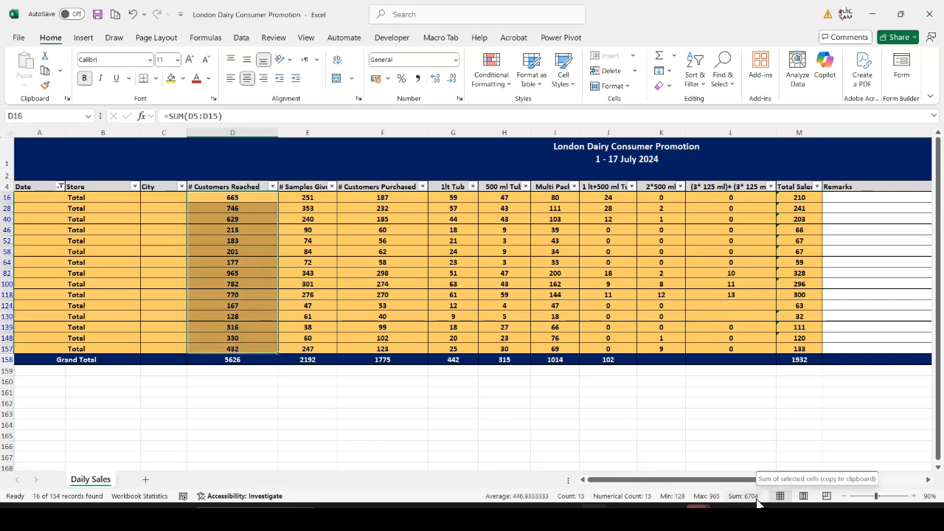
pyautogui.click(244, 361)
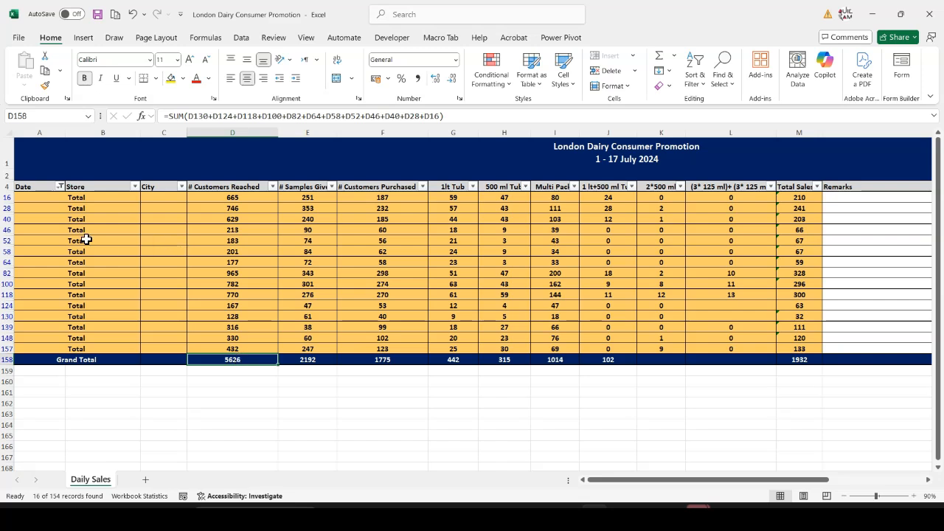
pyautogui.click(54, 229)
pyautogui.click(60, 189)
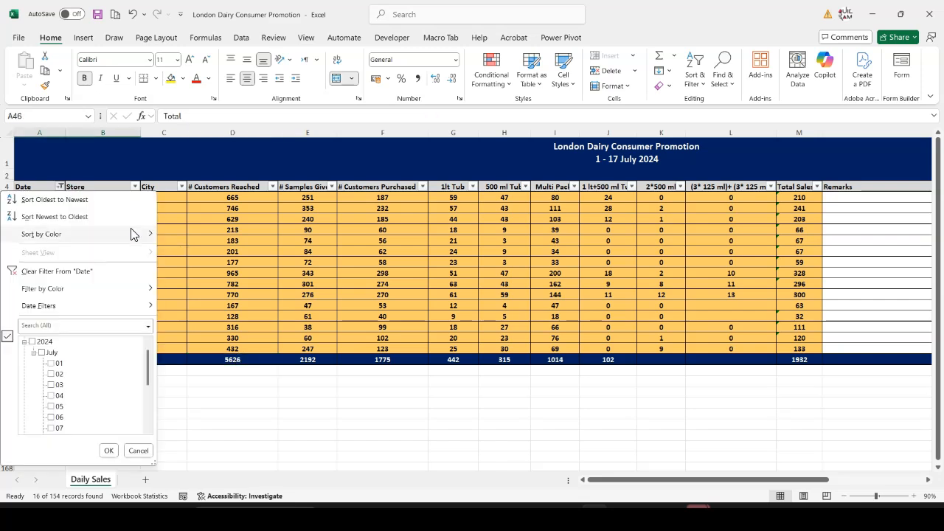
pyautogui.click(53, 271)
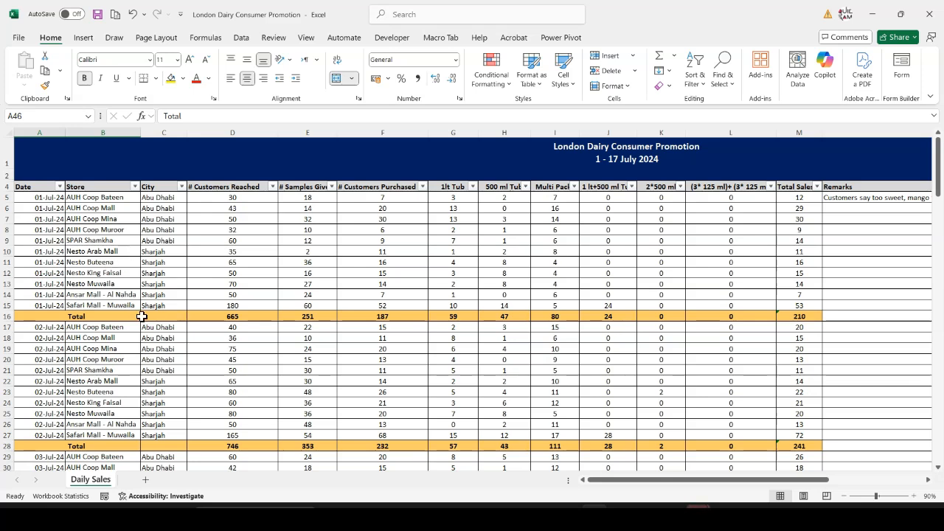
# Examine the merged Total label in A16 and look over the daily Total rows down to the Grand Total
pyautogui.click(85, 283)
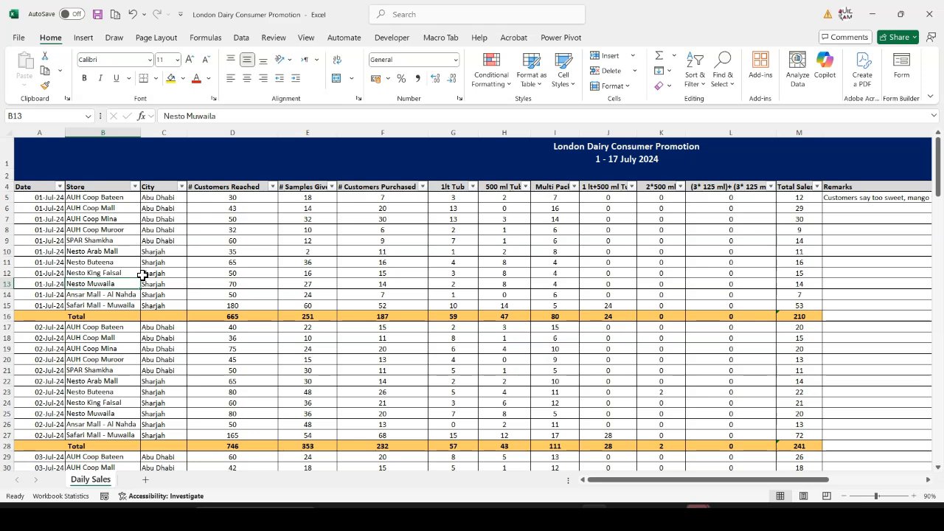
pyautogui.click(70, 317)
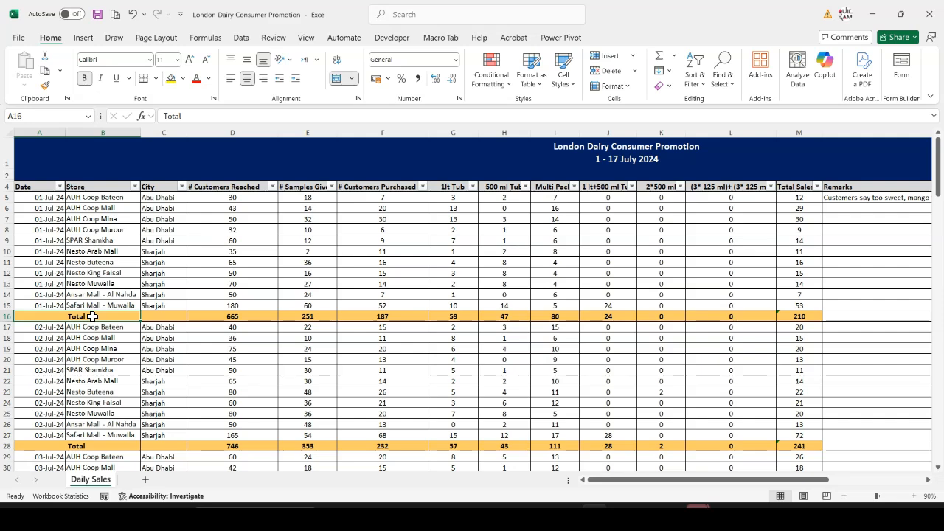
pyautogui.scroll(-10, 132, 335)
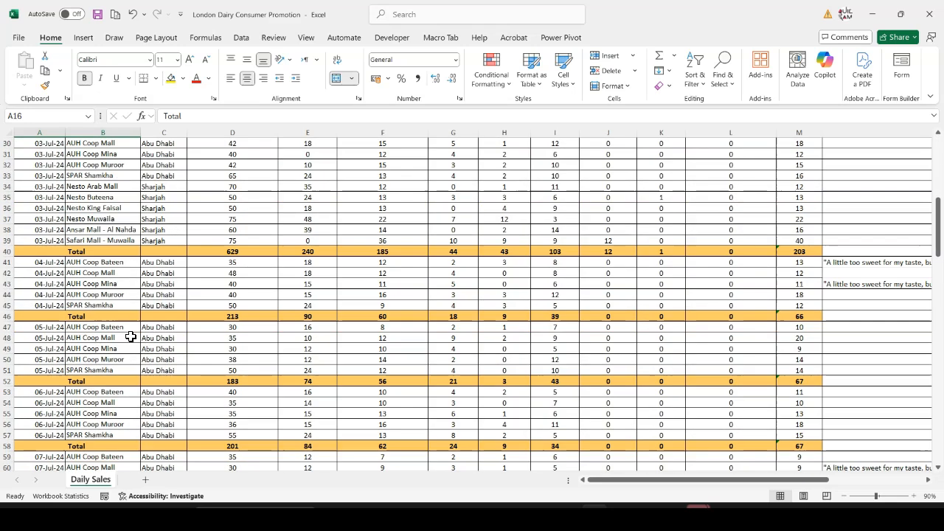
pyautogui.scroll(-19, 131, 337)
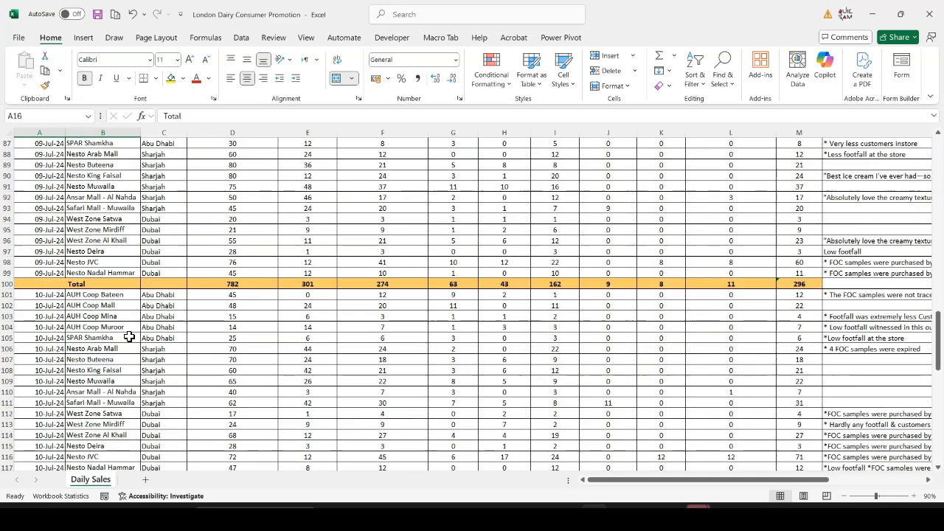
pyautogui.scroll(-20, 129, 337)
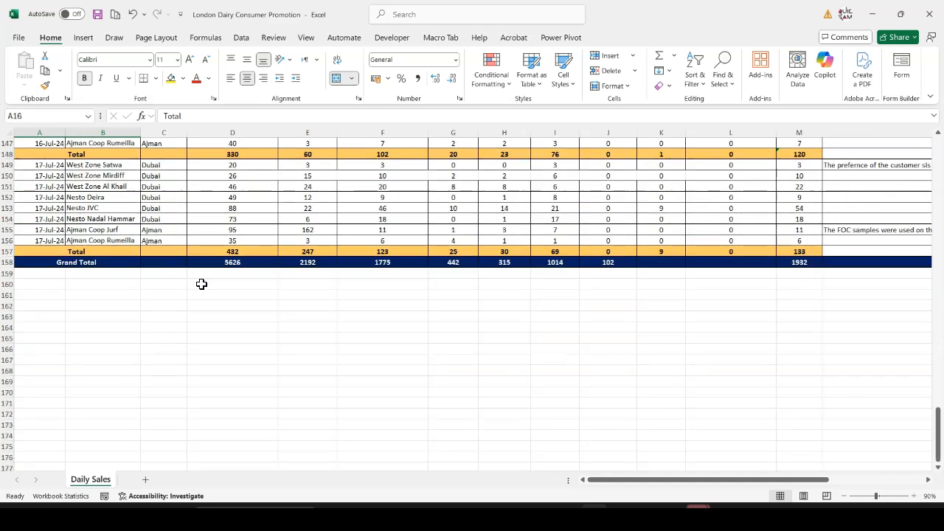
# Start a SUMIF formula in D160, below the Grand Total row, with A1:N157 as its range
pyautogui.click(229, 285)
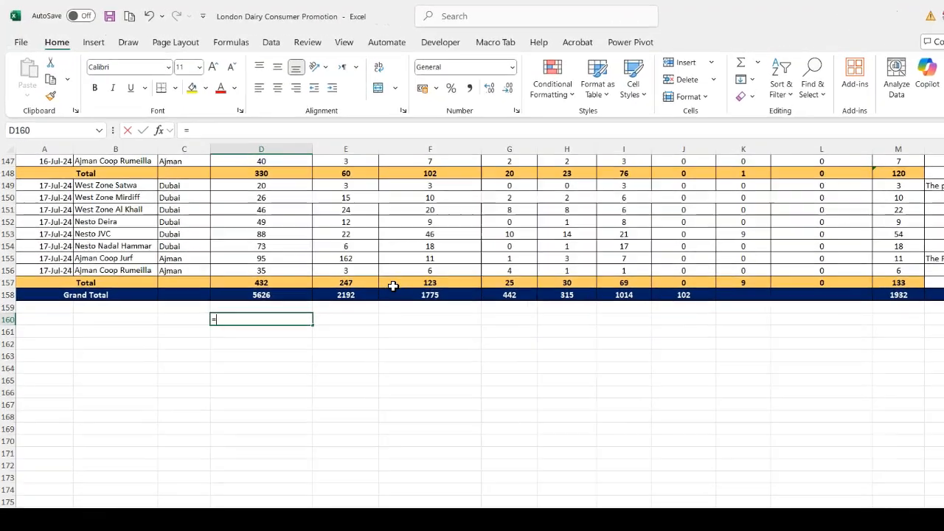
pyautogui.write('=sumi')
pyautogui.press('Tab')
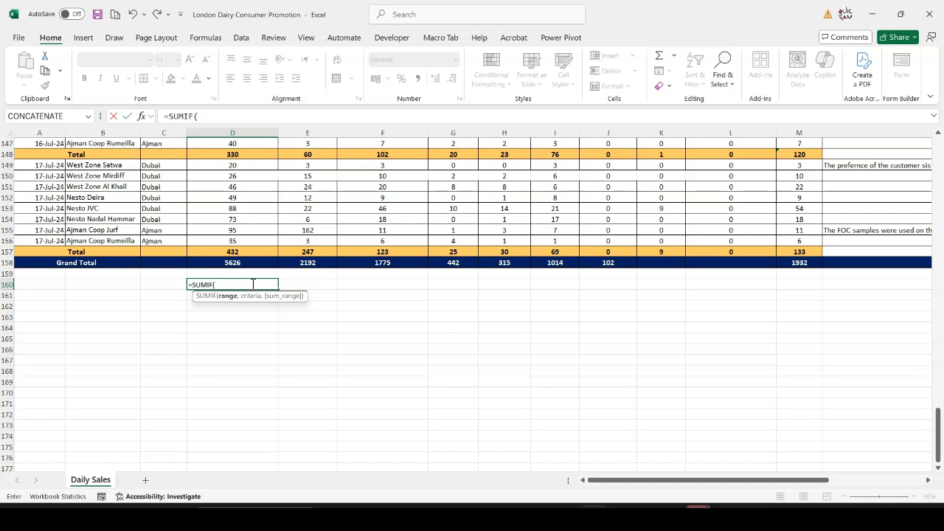
pyautogui.click(48, 251)
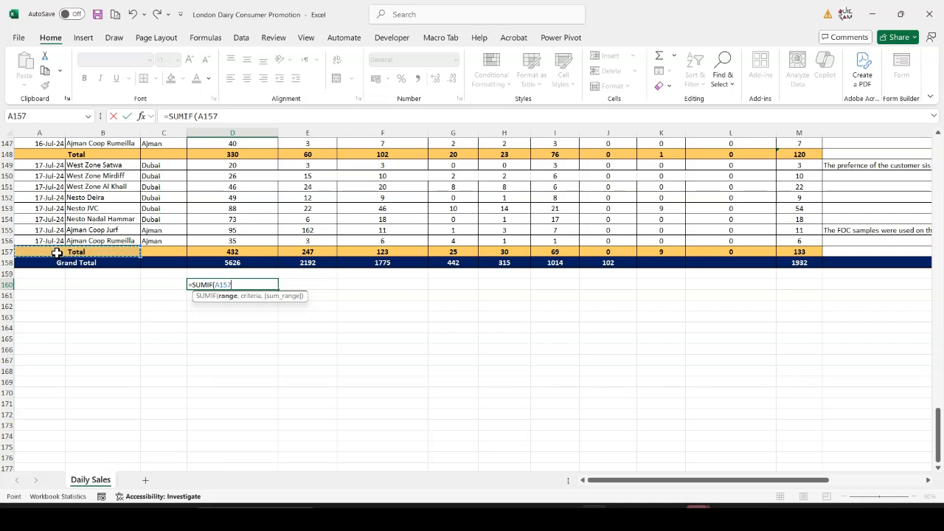
pyautogui.hotkey('shift', 'Up')
pyautogui.hotkey('shift', 'Up')
pyautogui.hotkey('shift', 'Up')
pyautogui.hotkey('shift', 'Up')
pyautogui.hotkey('shift', 'Up')
pyautogui.hotkey('shift', 'Up')
pyautogui.hotkey('shift', 'Up')
pyautogui.hotkey('shift', 'Up')
pyautogui.hotkey('shift', 'Up')
pyautogui.hotkey('shift', 'Up')
pyautogui.hotkey('shift', 'Up')
pyautogui.hotkey('shift', 'Up')
pyautogui.hotkey('shift', 'Up')
pyautogui.hotkey('shift', 'Up')
pyautogui.hotkey('shift', 'Up')
pyautogui.hotkey('shift', 'Up')
pyautogui.hotkey('shift', 'Up')
pyautogui.hotkey('shift', 'Up')
pyautogui.hotkey('shift', 'Up')
pyautogui.hotkey('shift', 'Up')
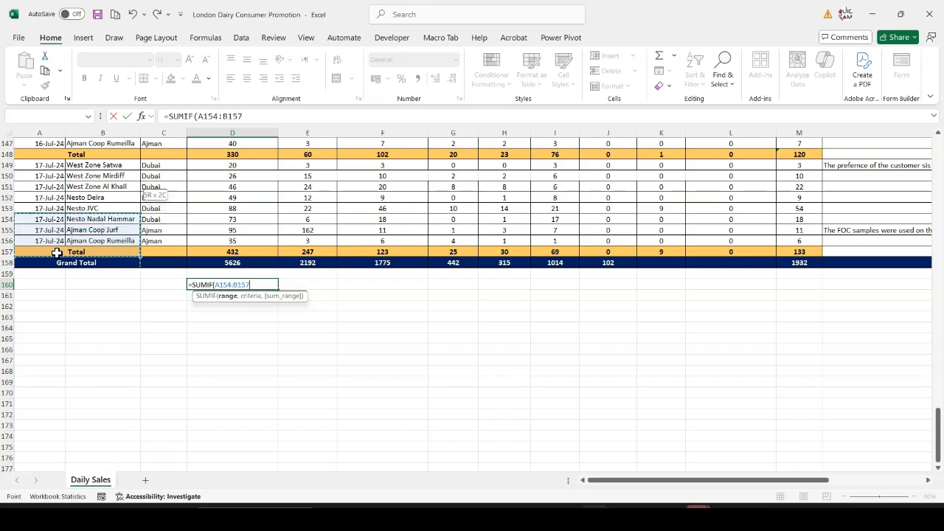
pyautogui.hotkey('shift', 'Up')
pyautogui.hotkey('shift', 'Up')
pyautogui.hotkey('shift', 'Up')
pyautogui.hotkey('shift', 'Up')
pyautogui.hotkey('shift', 'Up')
pyautogui.hotkey('shift', 'Up')
pyautogui.hotkey('shift', 'Up')
pyautogui.hotkey('shift', 'Up')
pyautogui.hotkey('shift', 'Up')
pyautogui.hotkey('shift', 'Up')
pyautogui.hotkey('shift', 'Up')
pyautogui.hotkey('shift', 'Up')
pyautogui.hotkey('shift', 'Up')
pyautogui.hotkey('shift', 'Up')
pyautogui.hotkey('shift', 'Up')
pyautogui.hotkey('shift', 'Up')
pyautogui.hotkey('shift', 'Up')
pyautogui.hotkey('shift', 'Up')
pyautogui.hotkey('shift', 'Up')
pyautogui.hotkey('shift', 'Up')
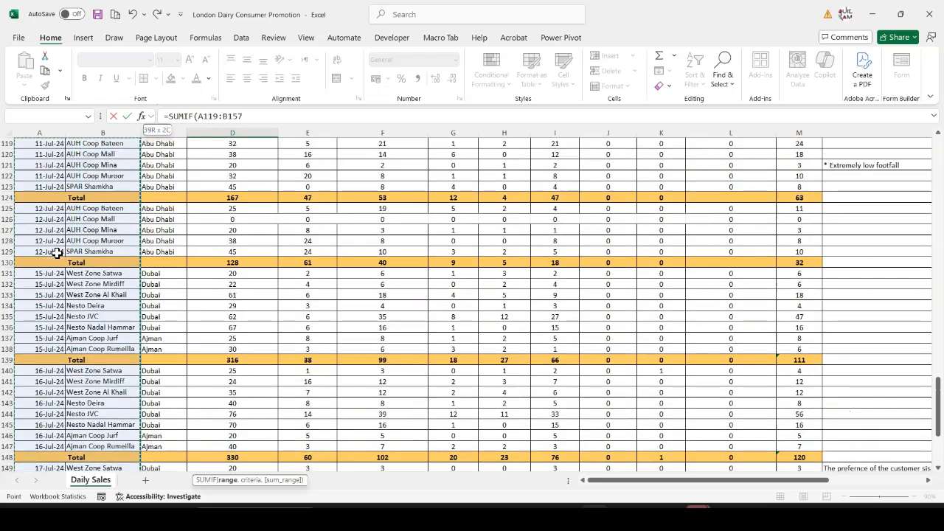
pyautogui.hotkey('shift', 'Up')
pyautogui.hotkey('shift', 'Up')
pyautogui.hotkey('shift', 'Up')
pyautogui.hotkey('shift', 'Up')
pyautogui.hotkey('shift', 'Up')
pyautogui.hotkey('shift', 'Up')
pyautogui.hotkey('shift', 'Up')
pyautogui.hotkey('shift', 'Up')
pyautogui.hotkey('shift', 'Up')
pyautogui.hotkey('shift', 'Up')
pyautogui.hotkey('shift', 'Up')
pyautogui.hotkey('shift', 'Up')
pyautogui.hotkey('shift', 'Up')
pyautogui.hotkey('shift', 'Up')
pyautogui.hotkey('shift', 'Up')
pyautogui.hotkey('shift', 'Up')
pyautogui.hotkey('shift', 'Up')
pyautogui.hotkey('shift', 'Up')
pyautogui.hotkey('shift', 'Up')
pyautogui.hotkey('shift', 'Up')
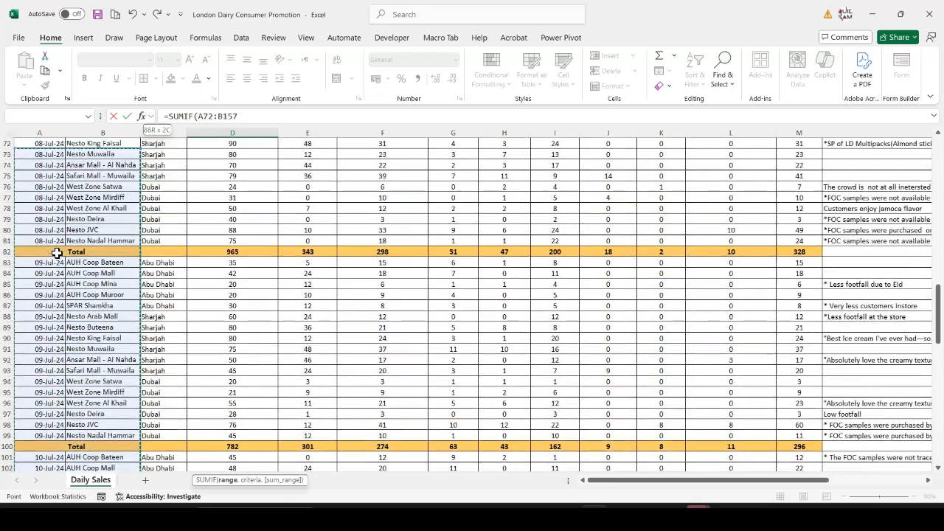
pyautogui.hotkey('shift', 'Up')
pyautogui.hotkey('shift', 'Up')
pyautogui.hotkey('shift', 'Up')
pyautogui.hotkey('shift', 'Up')
pyautogui.hotkey('shift', 'Up')
pyautogui.hotkey('shift', 'Up')
pyautogui.hotkey('shift', 'Up')
pyautogui.hotkey('shift', 'Up')
pyautogui.hotkey('shift', 'Up')
pyautogui.hotkey('shift', 'Up')
pyautogui.hotkey('shift', 'Up')
pyautogui.hotkey('shift', 'Up')
pyautogui.hotkey('shift', 'Up')
pyautogui.hotkey('shift', 'Up')
pyautogui.hotkey('shift', 'Up')
pyautogui.hotkey('shift', 'Up')
pyautogui.hotkey('shift', 'Up')
pyautogui.hotkey('shift', 'Up')
pyautogui.hotkey('shift', 'Up')
pyautogui.hotkey('shift', 'Up')
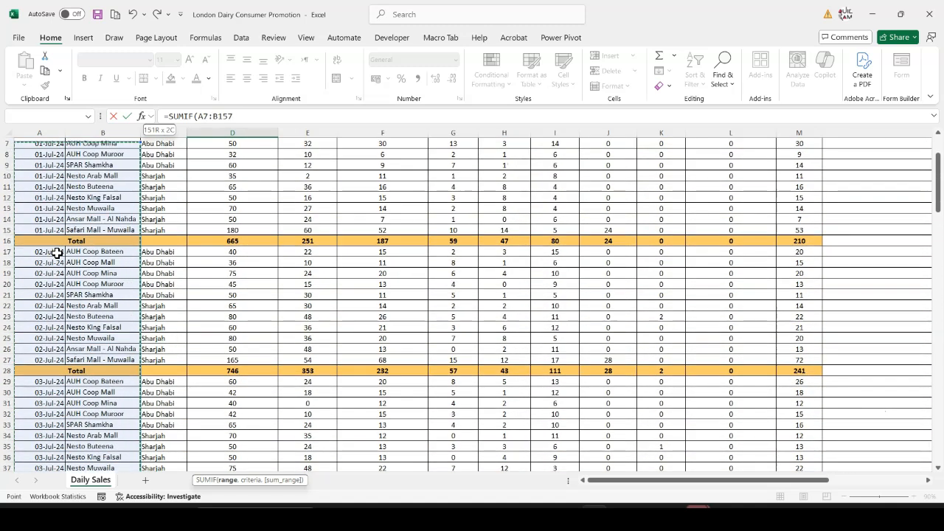
pyautogui.hotkey('shift', 'Right')
pyautogui.hotkey('shift', 'Right')
pyautogui.hotkey('shift', 'Right')
pyautogui.hotkey('shift', 'Right')
pyautogui.hotkey('shift', 'Right')
pyautogui.hotkey('shift', 'Right')
pyautogui.hotkey('shift', 'Right')
pyautogui.hotkey('shift', 'Right')
pyautogui.hotkey('shift', 'Right')
pyautogui.hotkey('shift', 'Right')
pyautogui.hotkey('shift', 'Right')
pyautogui.hotkey('shift', 'Right')
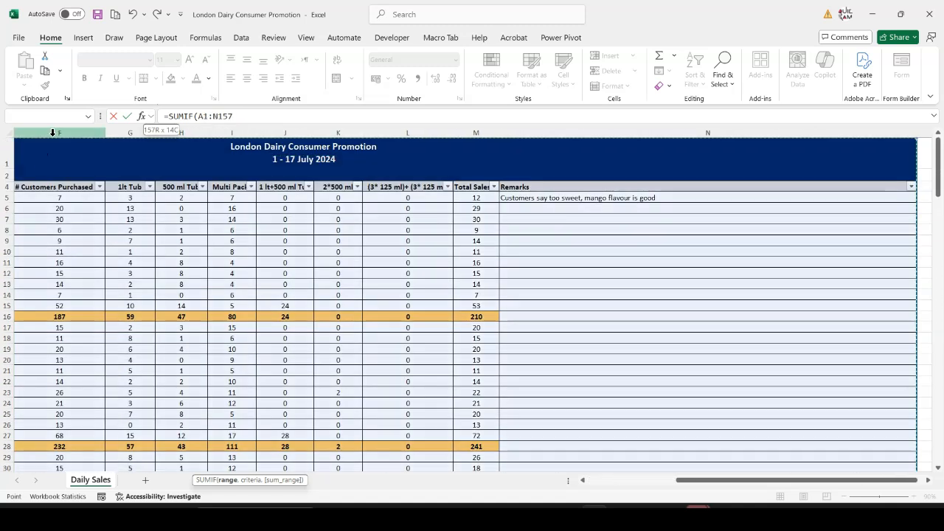
# Change the range of the SUMIF formula in D160 to A1:A157
pyautogui.click(227, 116)
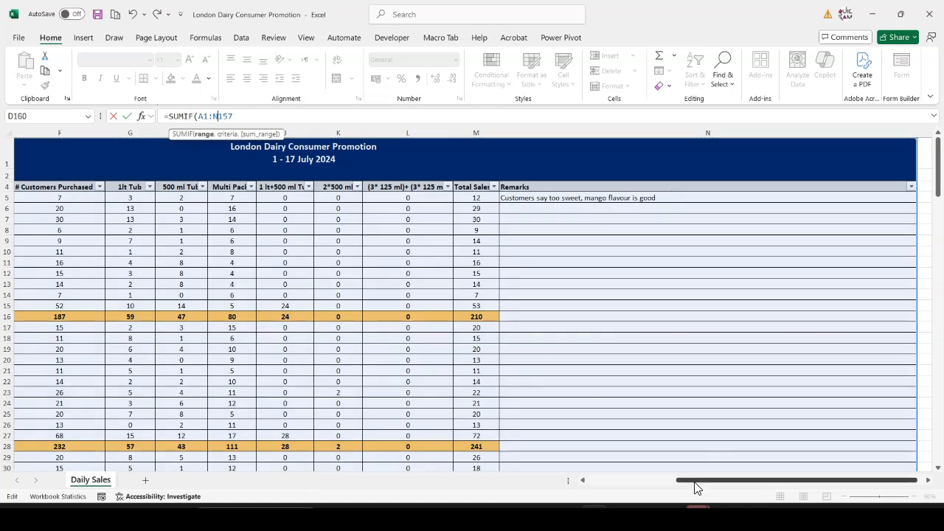
pyautogui.moveTo(696, 481); pyautogui.dragTo(616, 480)
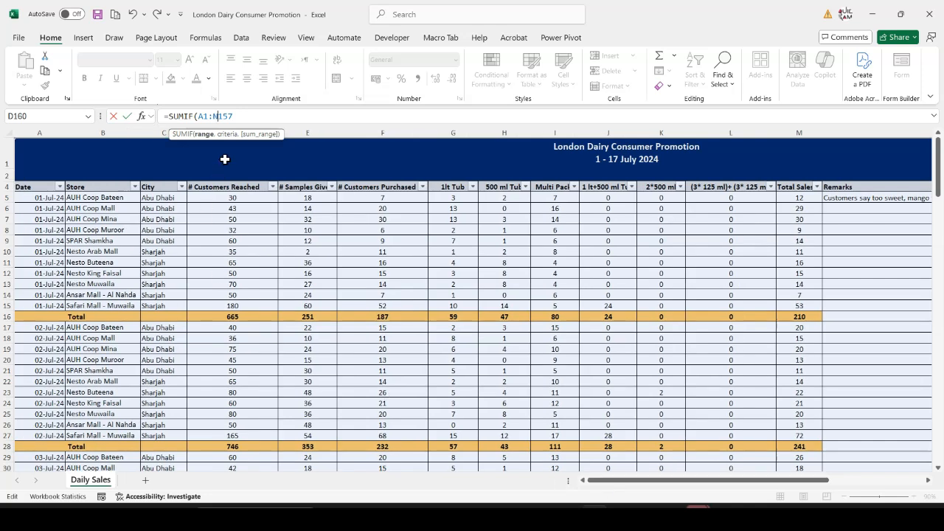
pyautogui.click(220, 115)
pyautogui.press('BackSpace')
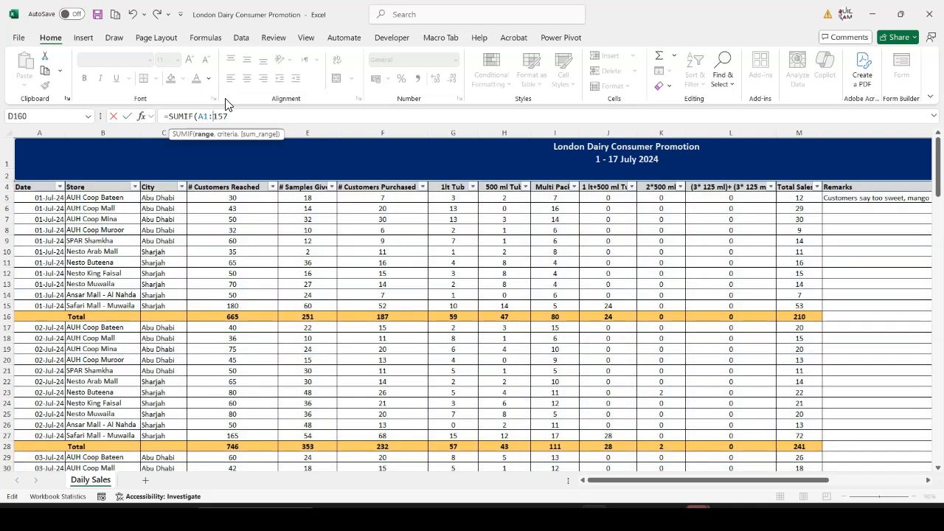
pyautogui.write('A')
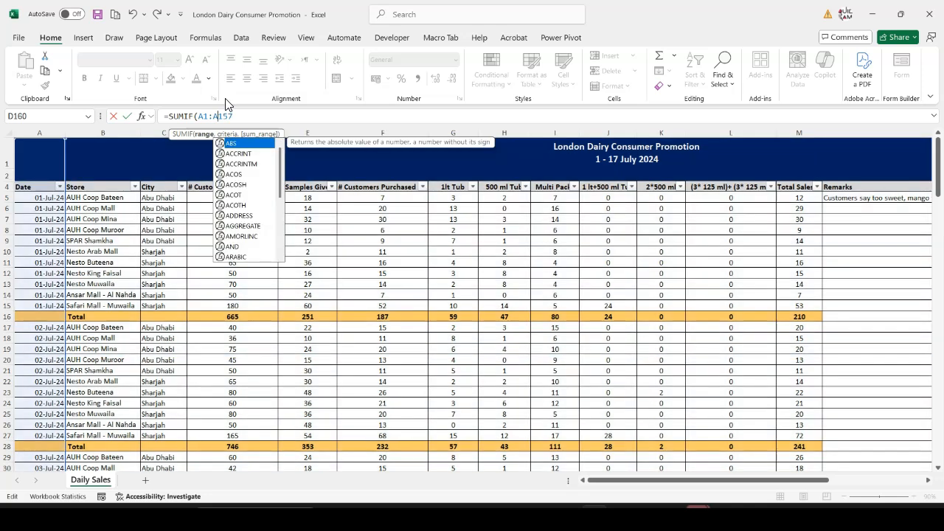
pyautogui.scroll(-14, 126, 320)
pyautogui.scroll(-20, 93, 345)
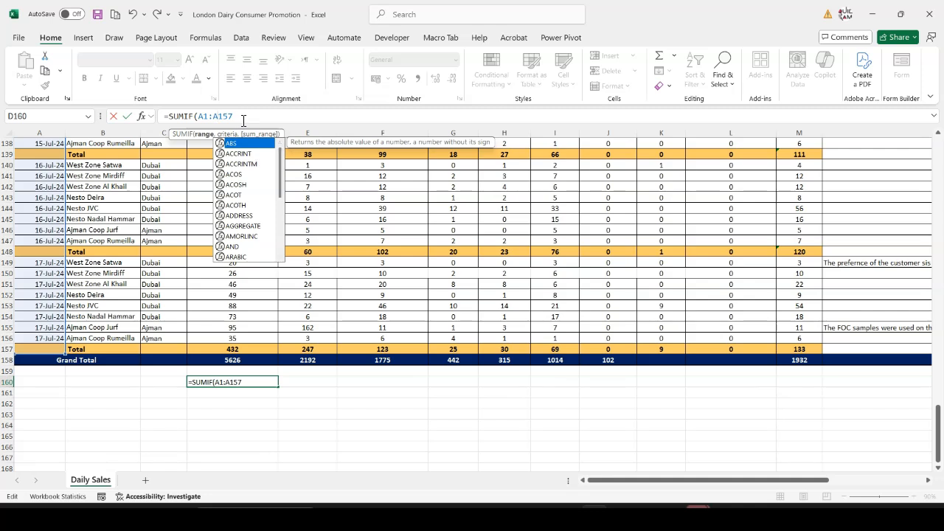
# Complete the SUMIF formula in D160 with the criteria "Total" and the sum range D1:D157, and reselect the cell
pyautogui.click(243, 120)
pyautogui.write(',')
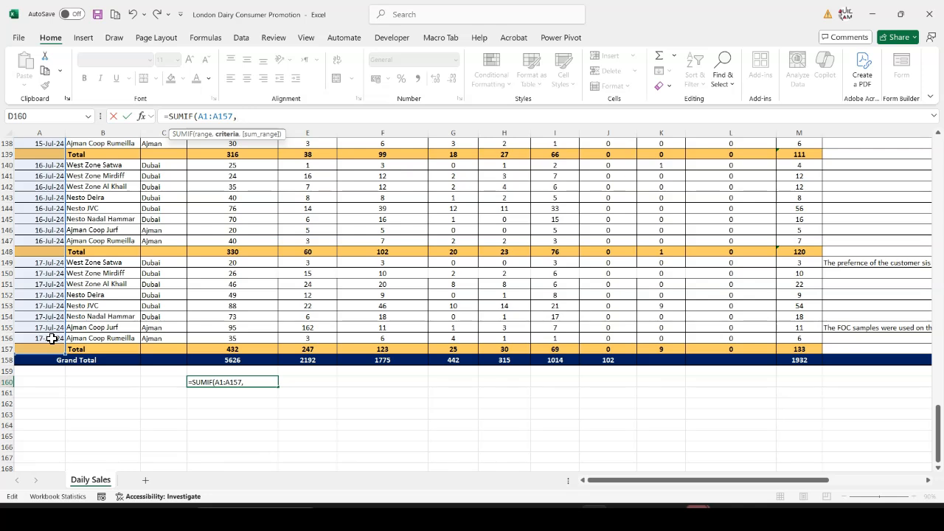
pyautogui.write('"Total",')
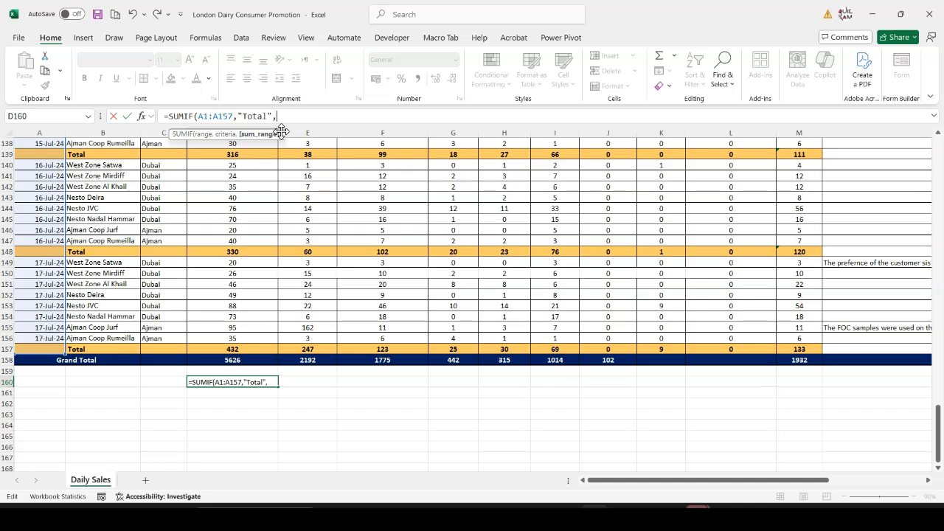
pyautogui.moveTo(279, 133); pyautogui.dragTo(568, 193)
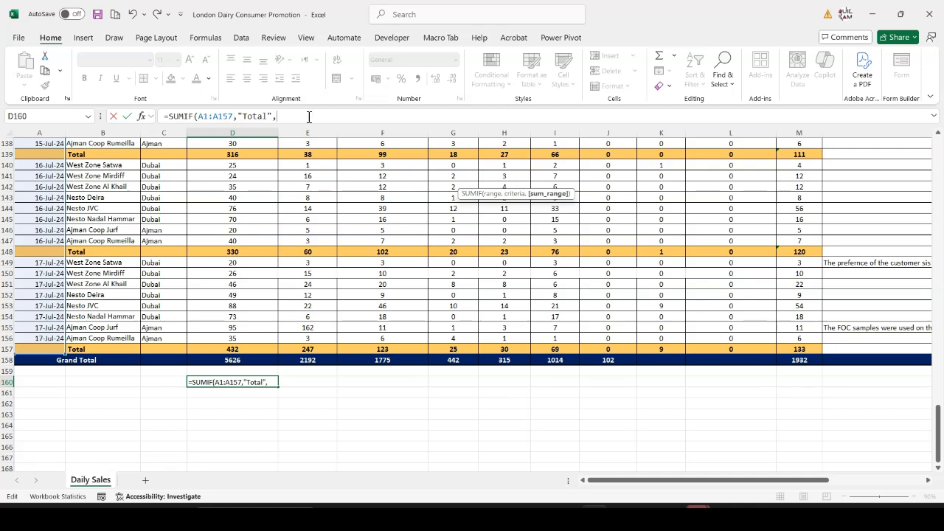
pyautogui.write('D')
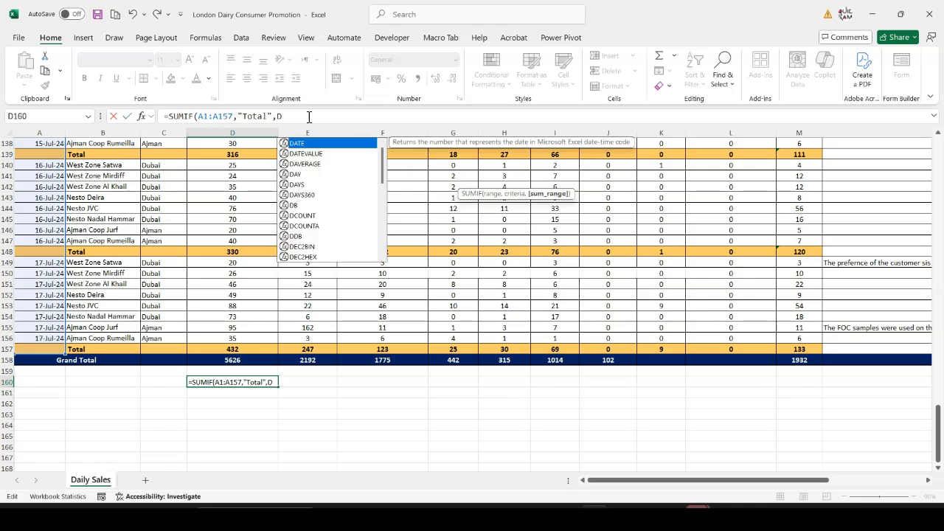
pyautogui.write('1:D')
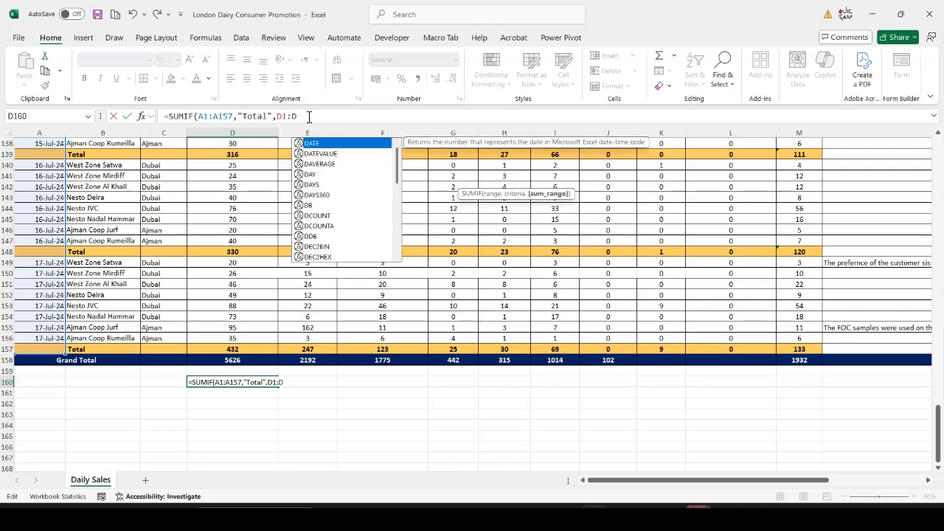
pyautogui.write('15')
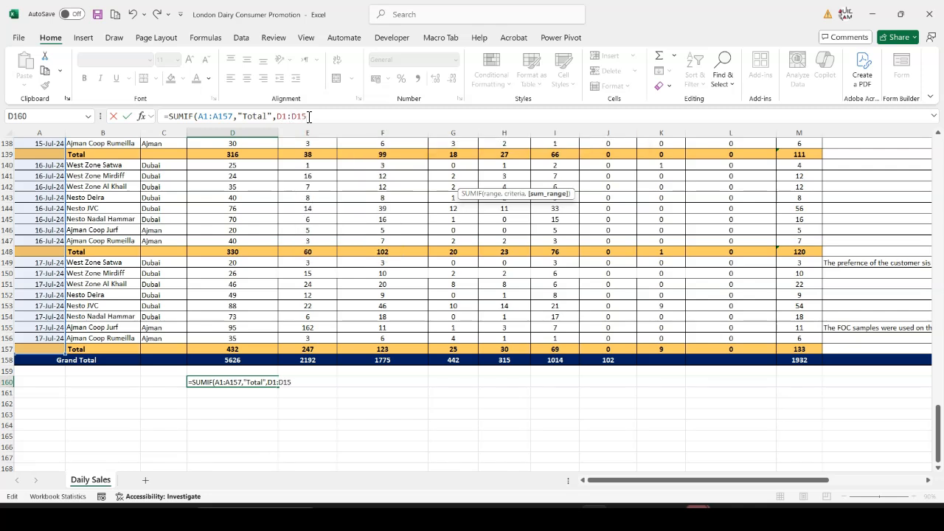
pyautogui.write('7')
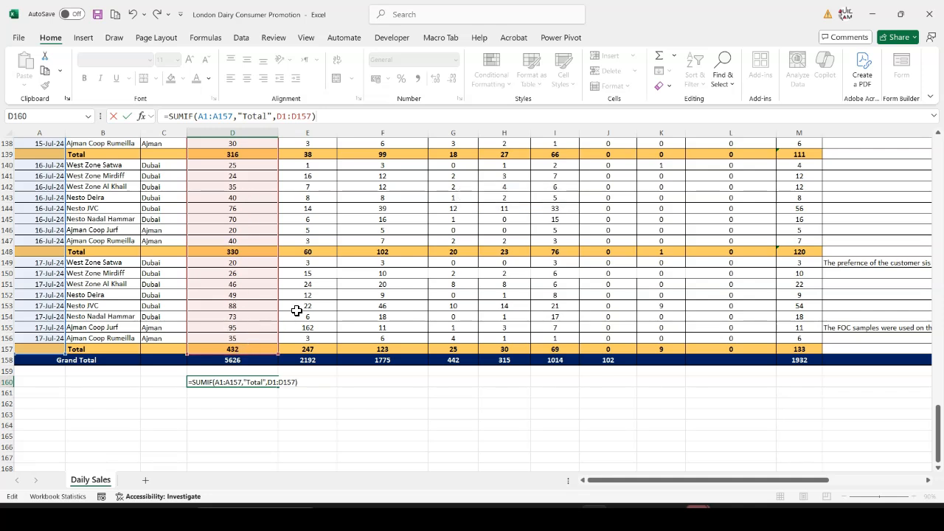
pyautogui.press('Return')
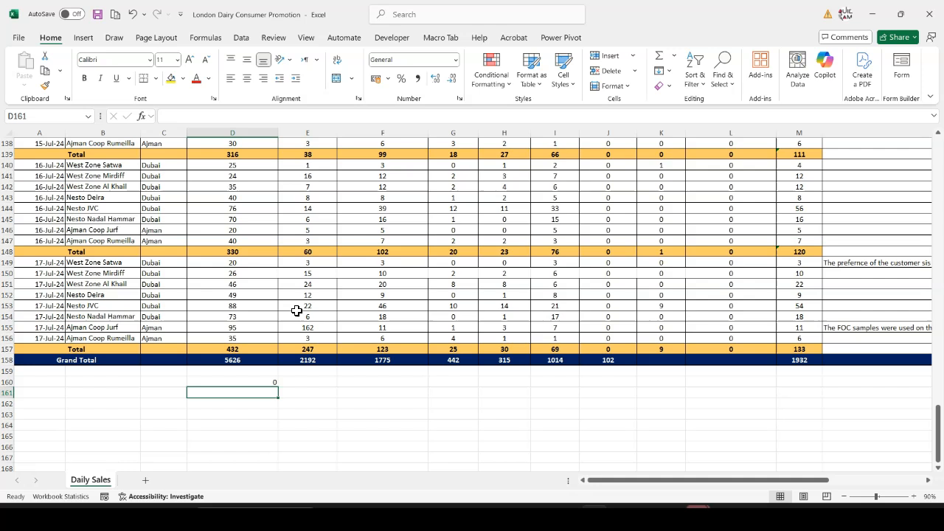
pyautogui.click(255, 384)
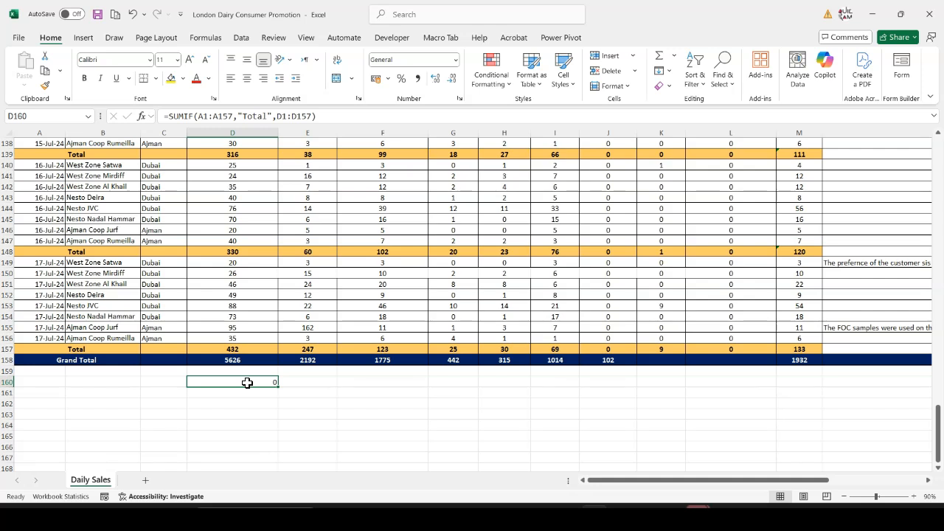
# Examine the SUMIF formula in D160 and check the sum of the 17-Jul-24 entries in D149:D156
pyautogui.doubleClick(247, 383)
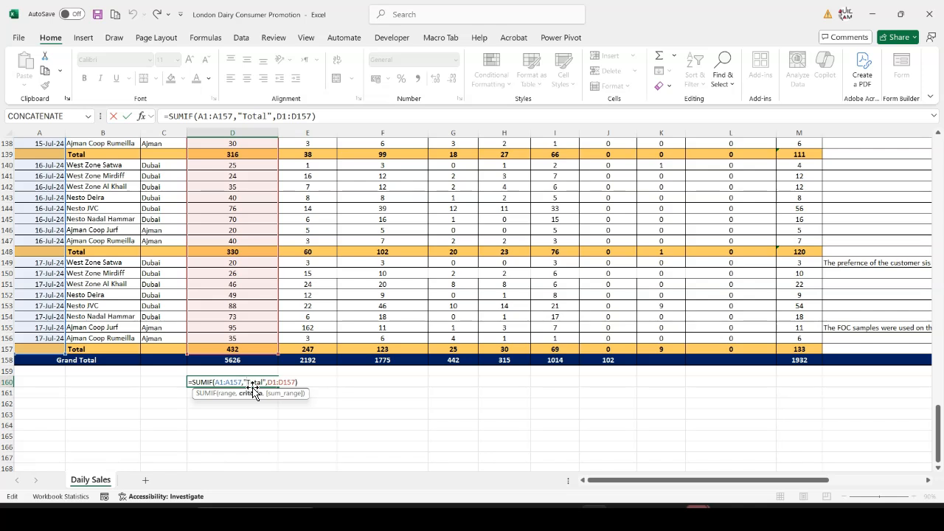
pyautogui.press('Escape')
pyautogui.moveTo(228, 263); pyautogui.dragTo(225, 338)
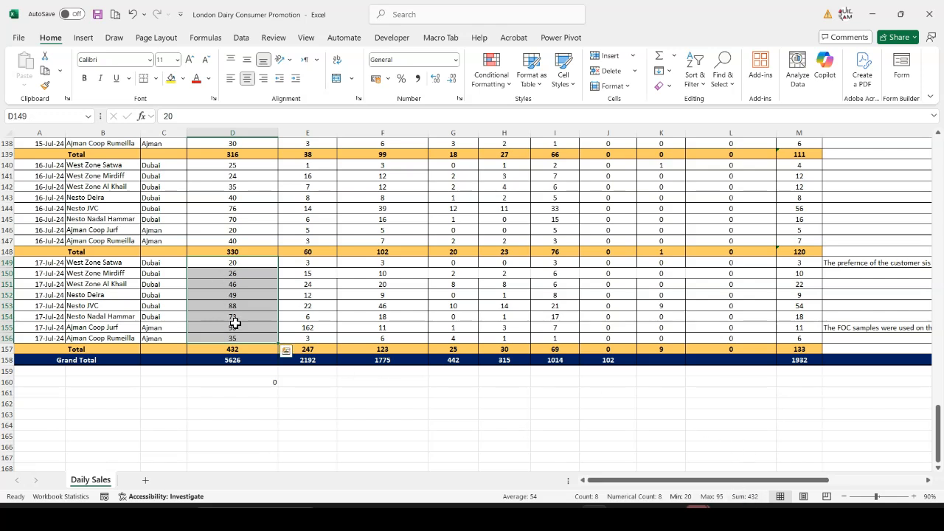
pyautogui.moveTo(230, 263); pyautogui.dragTo(225, 326)
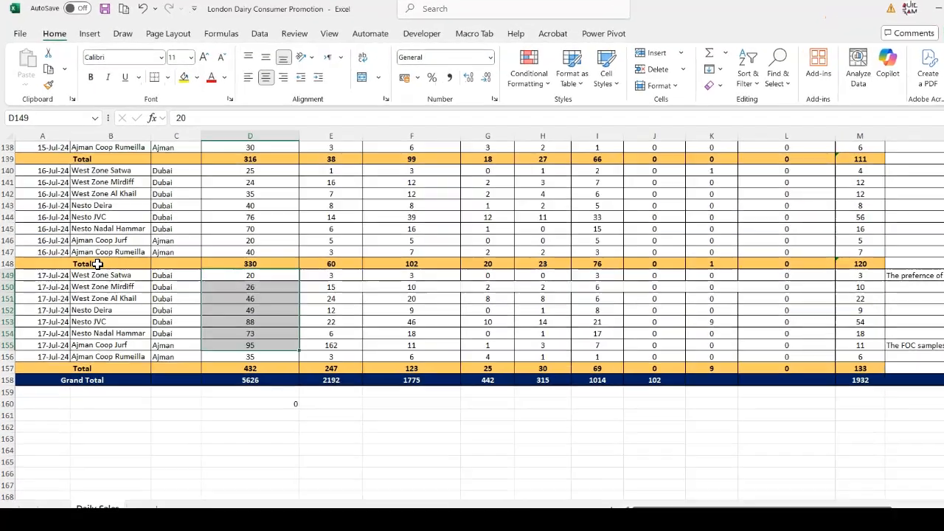
# Inspect the text of the merged Total labels in A148 and A139 for a trailing space, without changing them
pyautogui.click(87, 251)
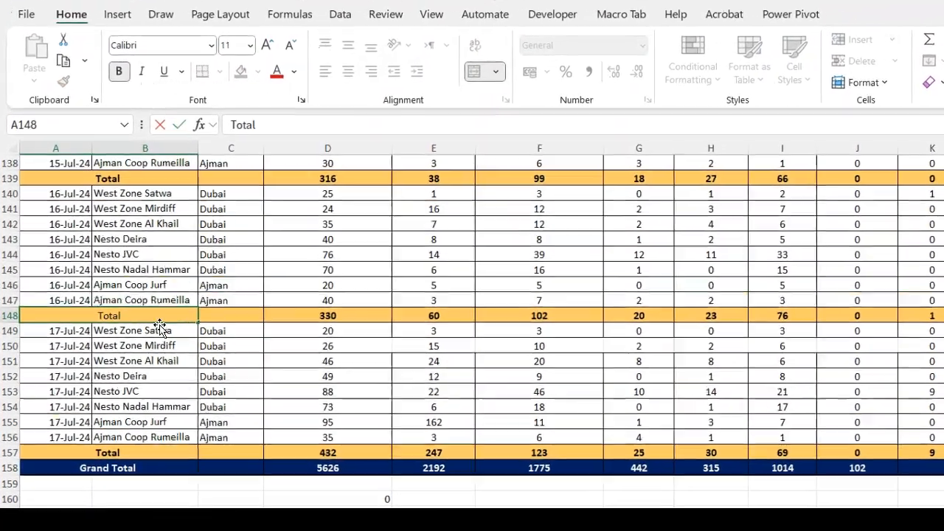
pyautogui.doubleClick(128, 318)
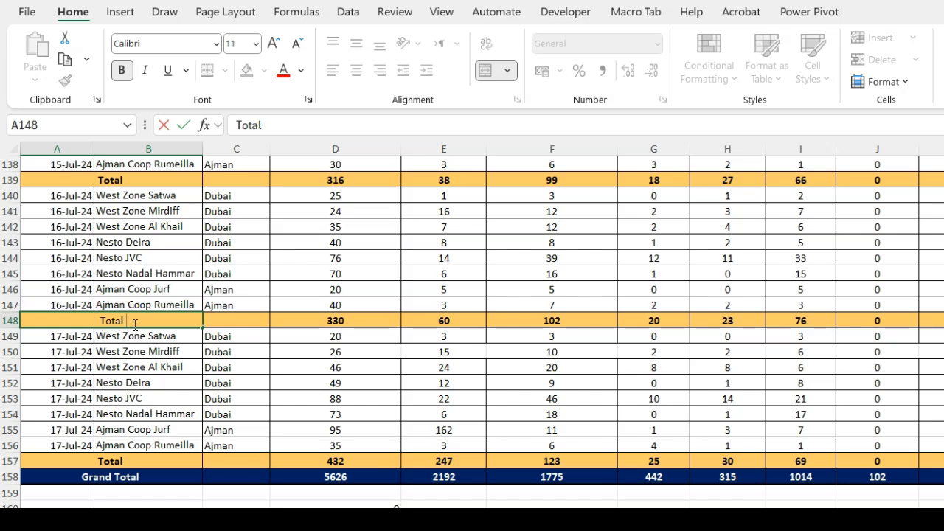
pyautogui.press('Escape')
pyautogui.scroll(2, 133, 320)
pyautogui.click(138, 276)
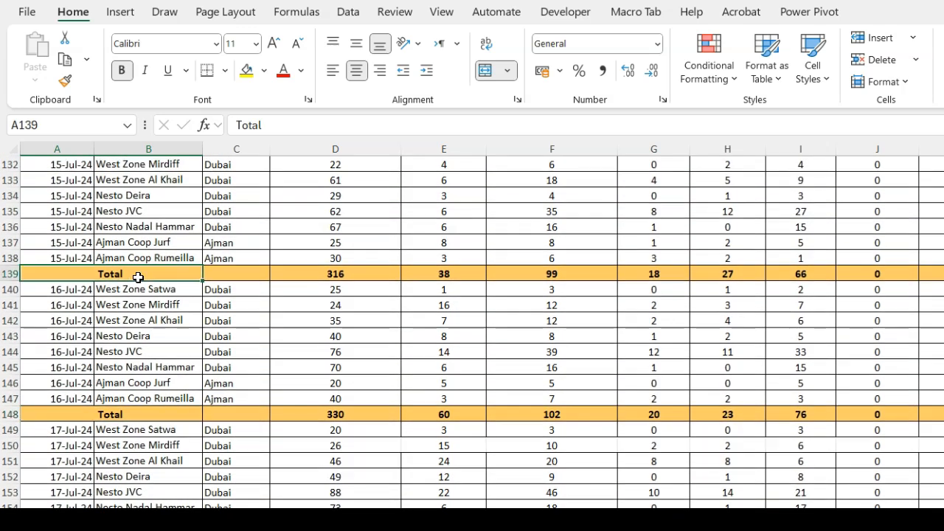
pyautogui.doubleClick(137, 276)
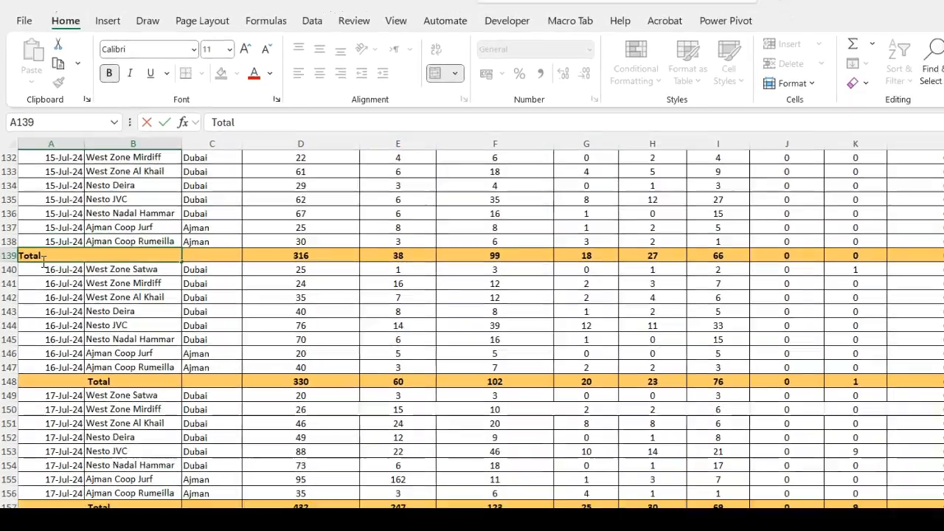
pyautogui.press('Escape')
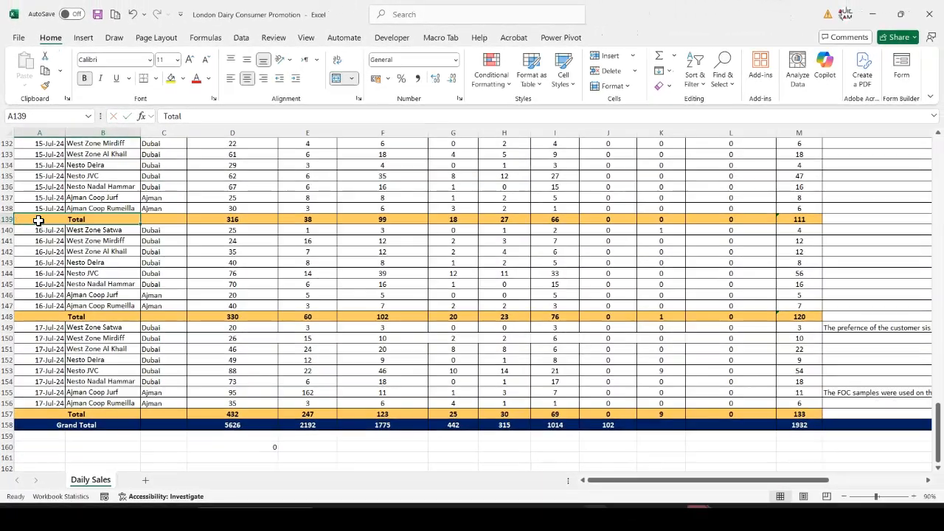
# Add a trailing space to the SUMIF criteria in D160 so it reads "Total ", and reselect the cell
pyautogui.scroll(-2, 310, 384)
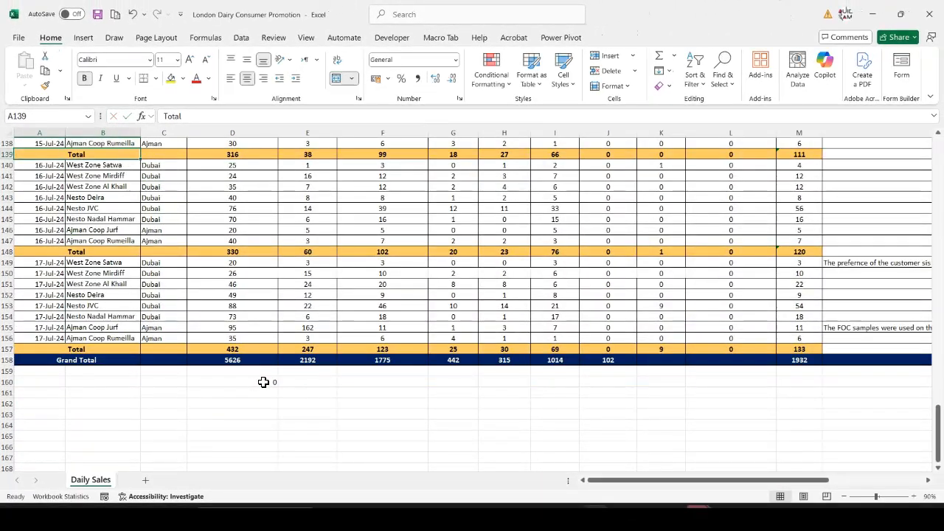
pyautogui.doubleClick(263, 382)
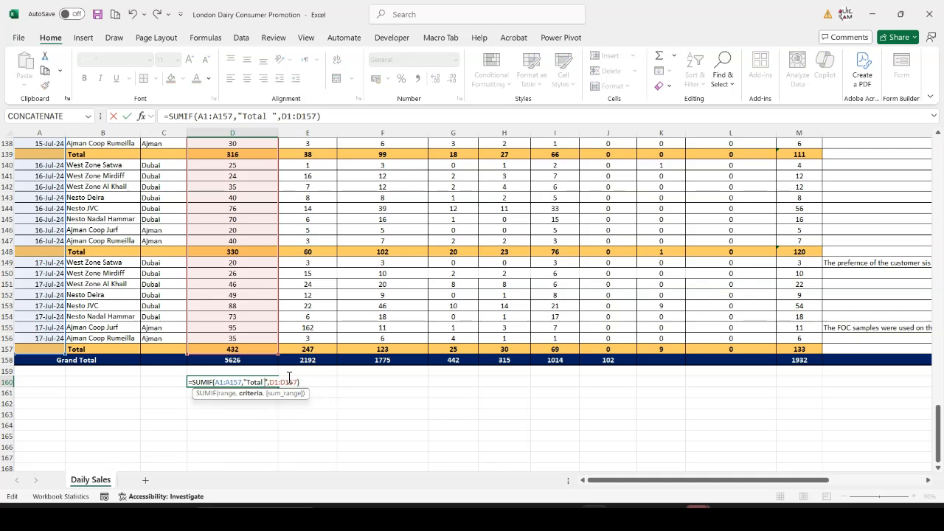
pyautogui.press('Return')
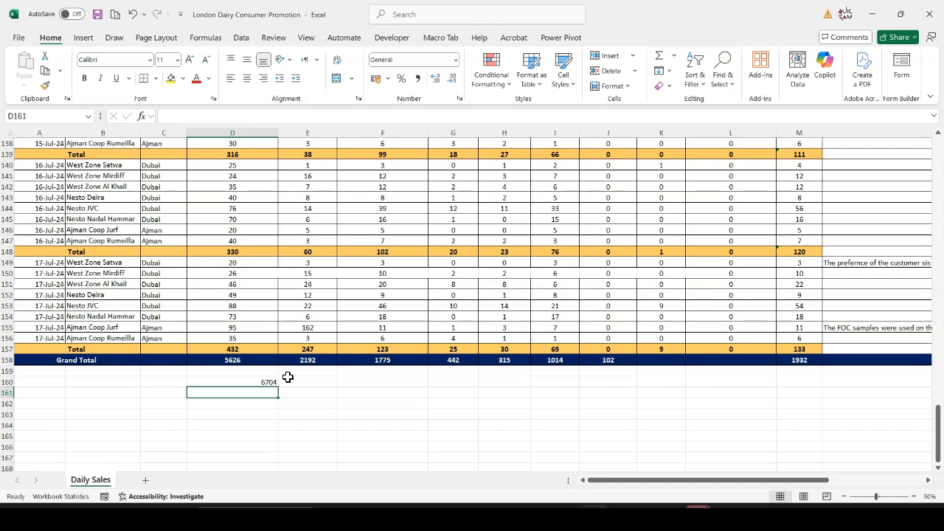
pyautogui.click(272, 383)
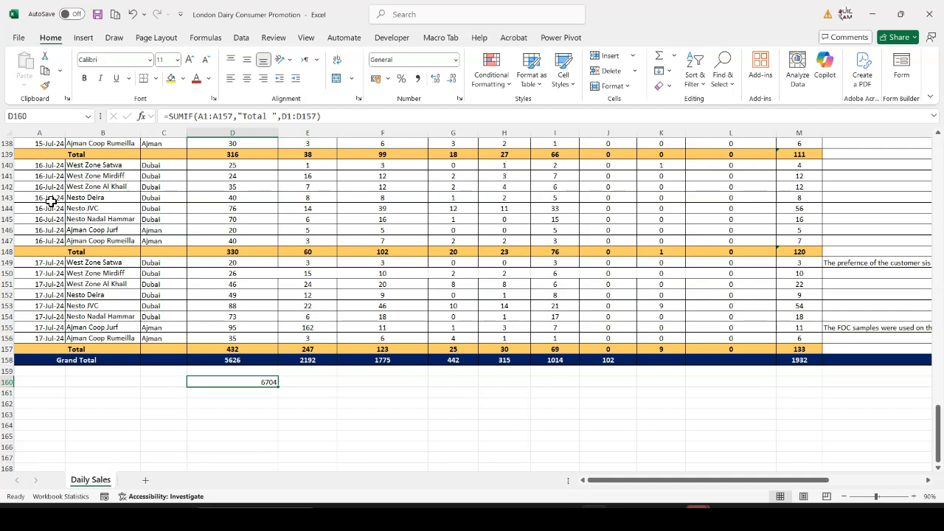
# Make the criteria range of the SUMIF formula in D160 absolute, as $A$1:$A$157
pyautogui.moveTo(198, 116); pyautogui.dragTo(223, 120)
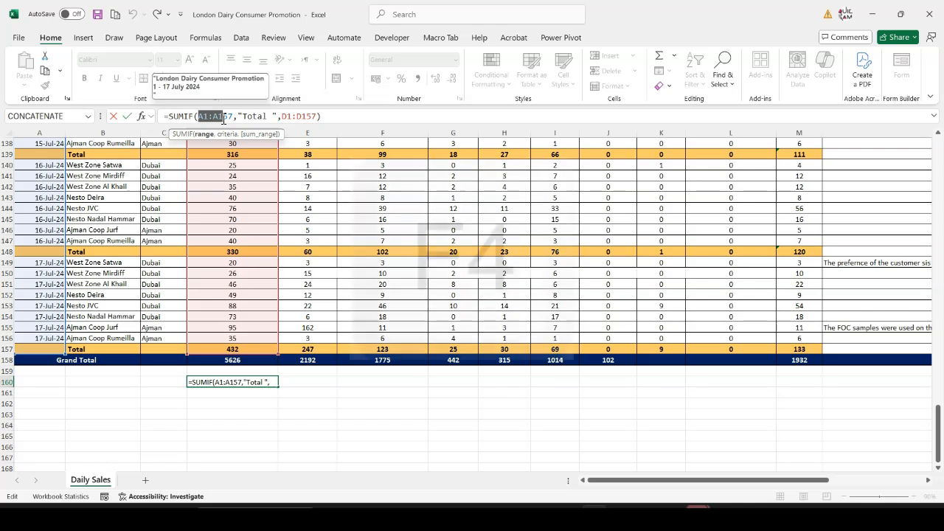
pyautogui.press('F4')
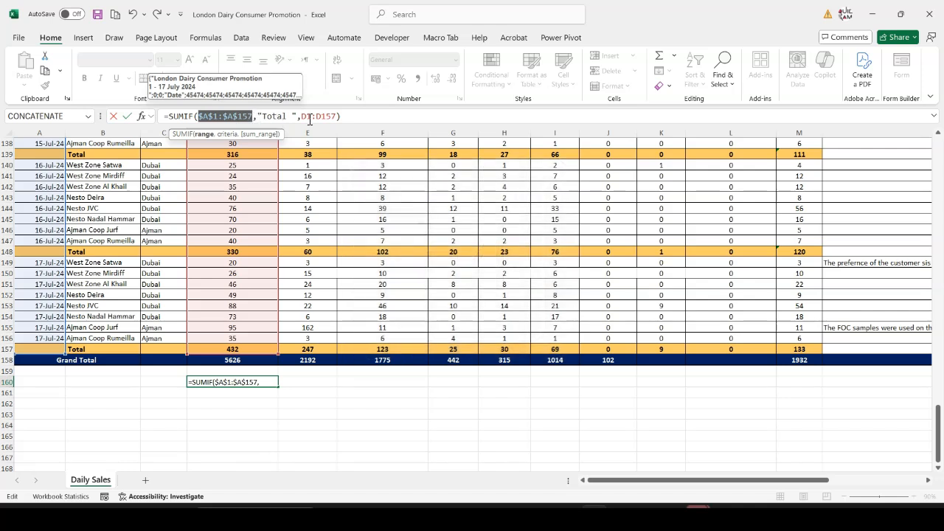
pyautogui.click(354, 118)
pyautogui.press('Return')
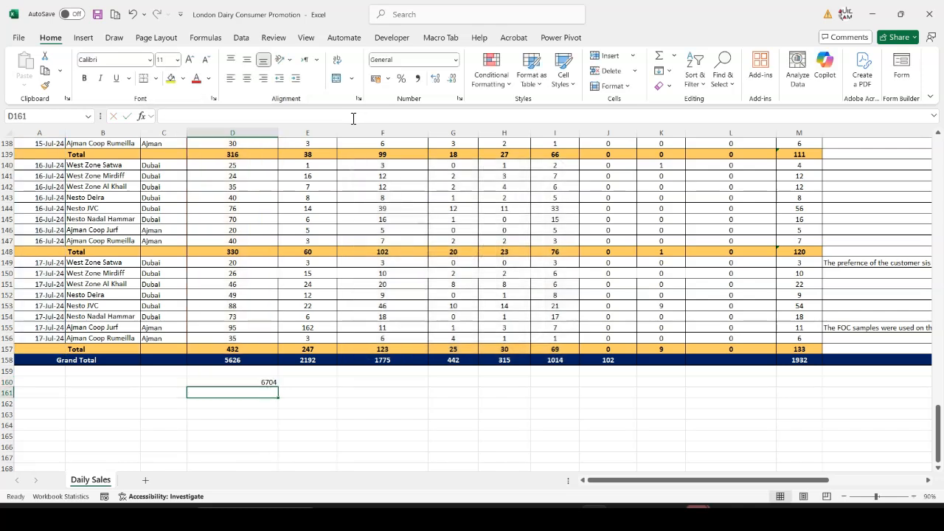
# Fill the SUMIF formula from D160 across to L160, and clear the test formulas from that row
pyautogui.click(267, 381)
pyautogui.moveTo(279, 387); pyautogui.dragTo(798, 381)
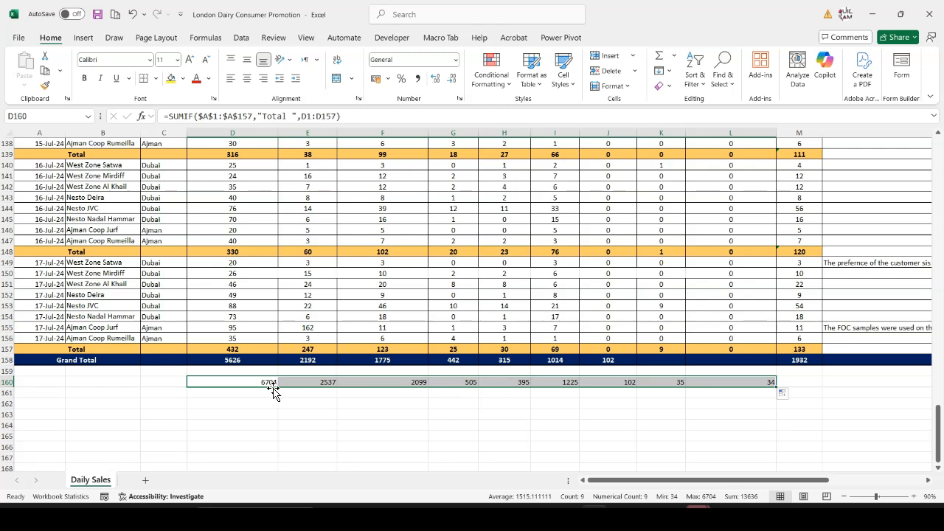
pyautogui.press('Delete')
# Review the Grand Total formula in D158 and look back up through the daily Total rows in the sheet
pyautogui.click(247, 362)
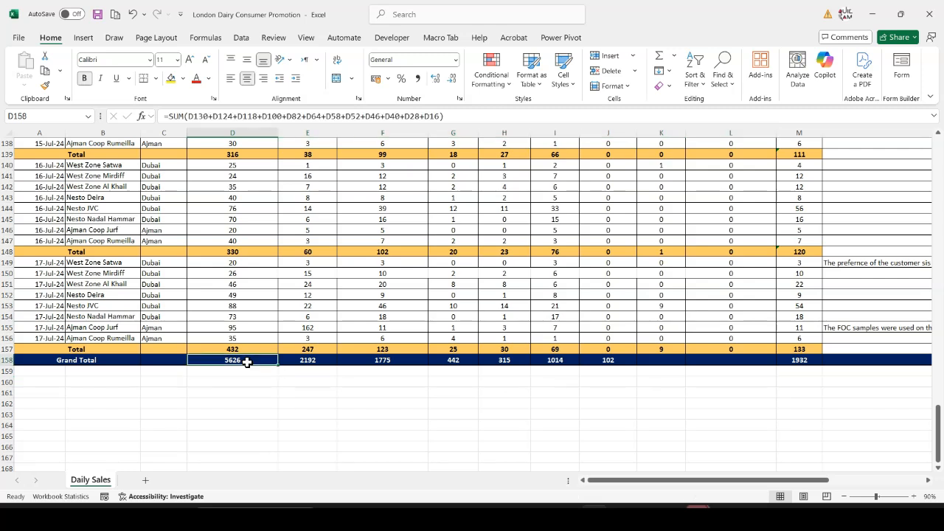
pyautogui.scroll(11, 247, 361)
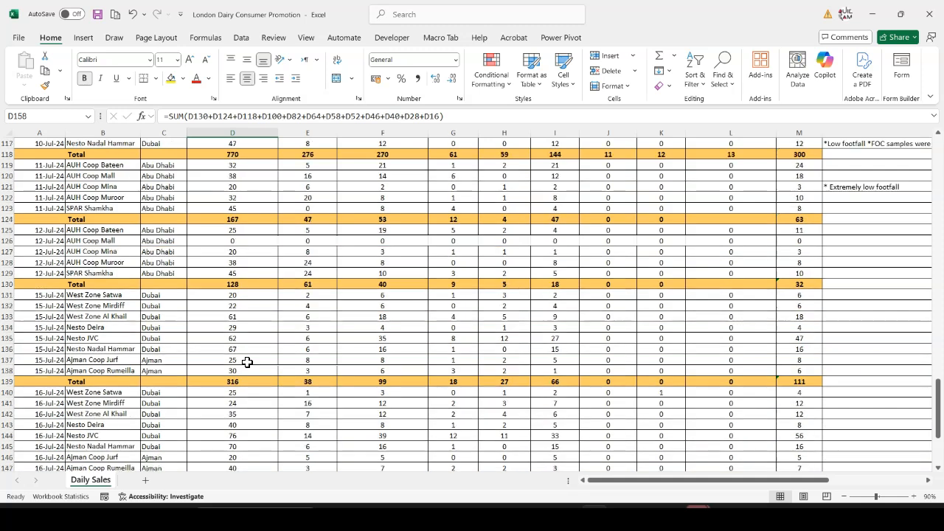
pyautogui.scroll(4, 247, 362)
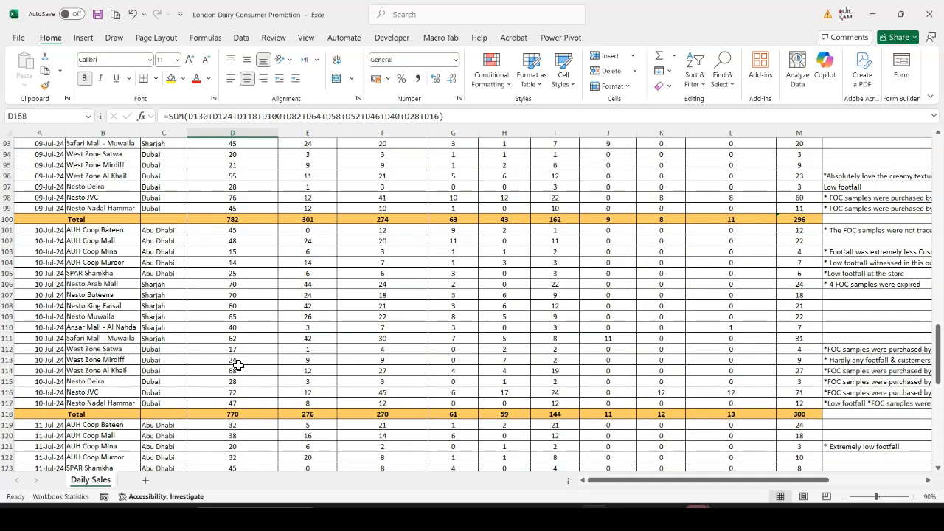
pyautogui.scroll(16, 236, 368)
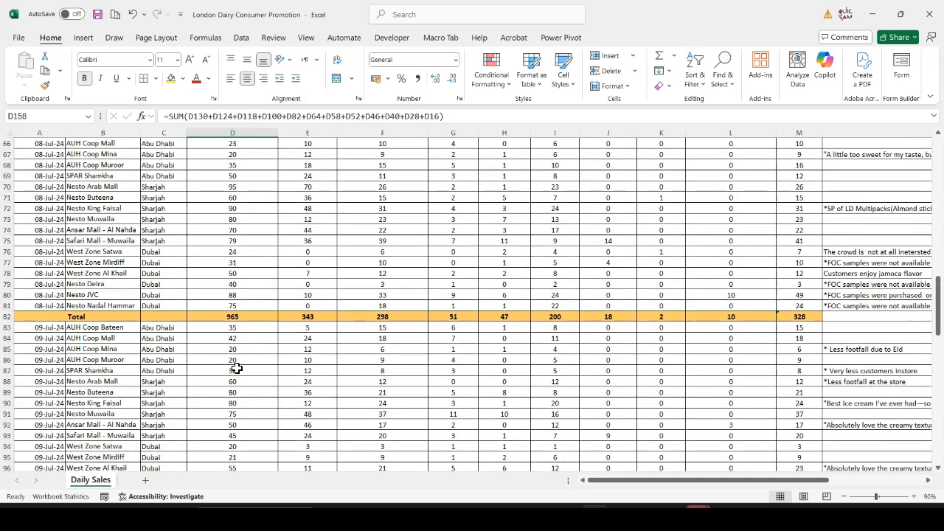
pyautogui.scroll(13, 237, 367)
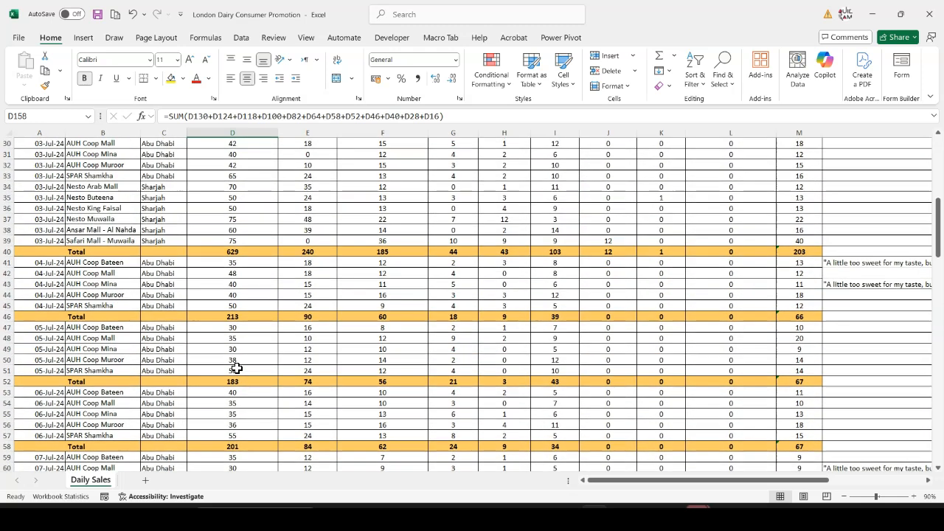
pyautogui.scroll(2, 236, 367)
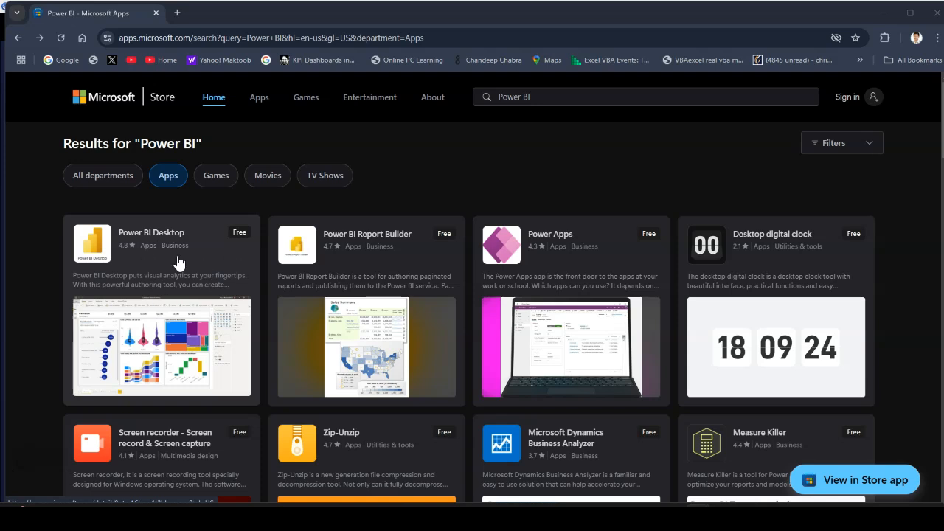
# Choose Power BI Desktop from the Microsoft Store search results, and start a blank report in Power BI Desktop
pyautogui.click(229, 268)
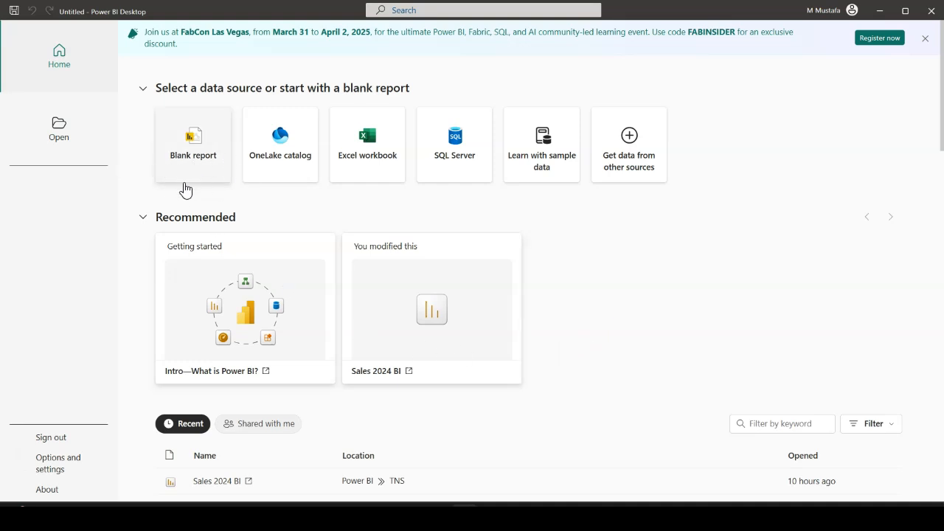
pyautogui.click(202, 177)
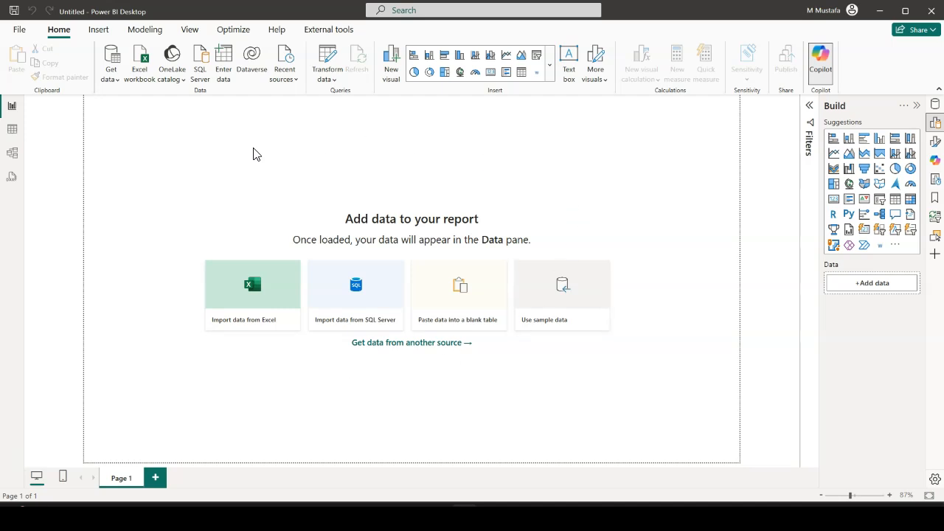
pyautogui.moveTo(618, 163); pyautogui.dragTo(333, 436)
# Look at the Web data source's URL dialog and cancel it
pyautogui.click(115, 86)
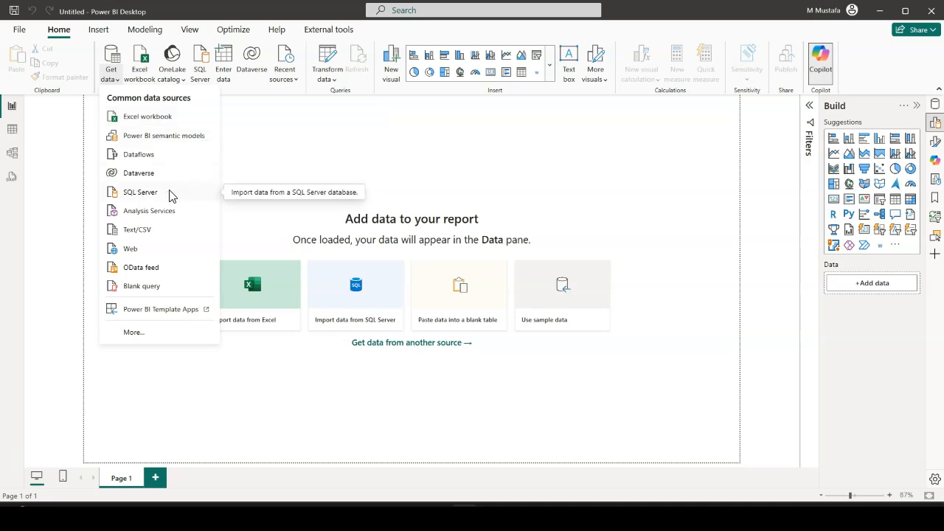
pyautogui.click(144, 253)
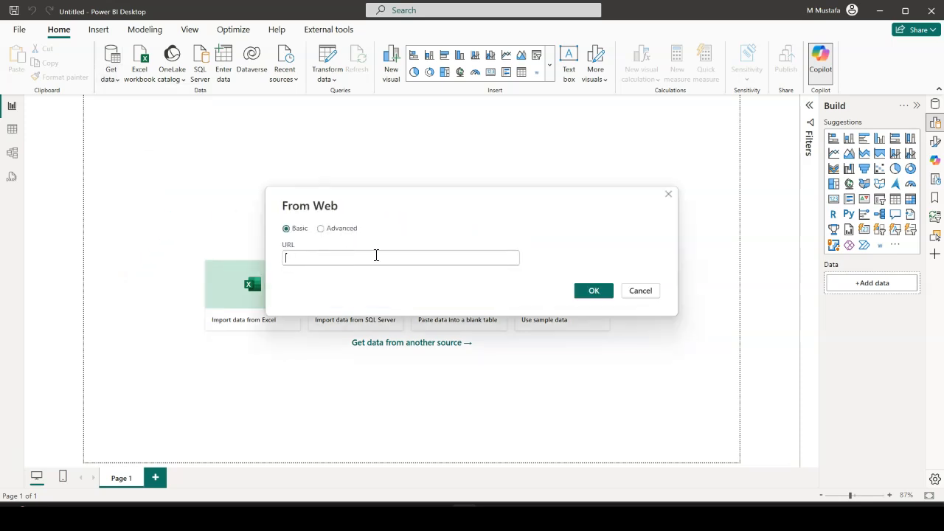
pyautogui.click(640, 291)
# Open the full Get Data list and browse the available connectors in the Other category
pyautogui.click(109, 77)
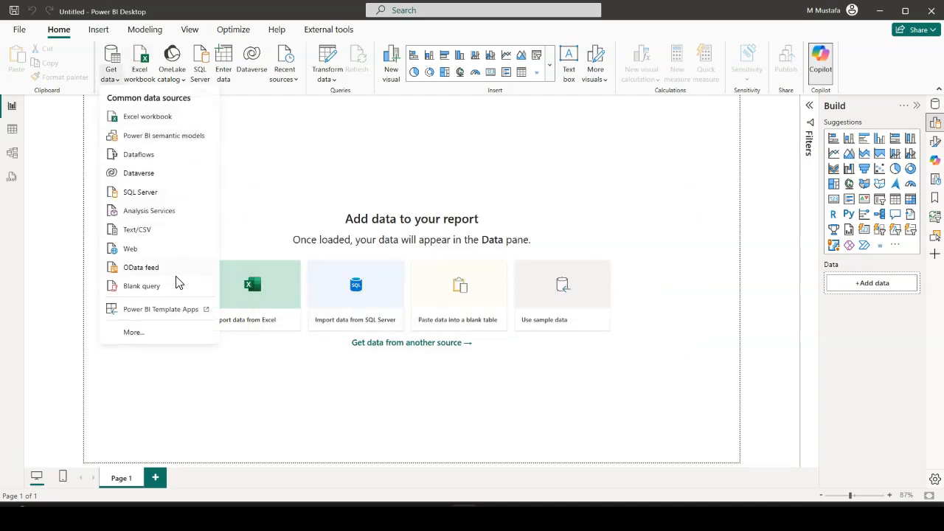
pyautogui.click(135, 332)
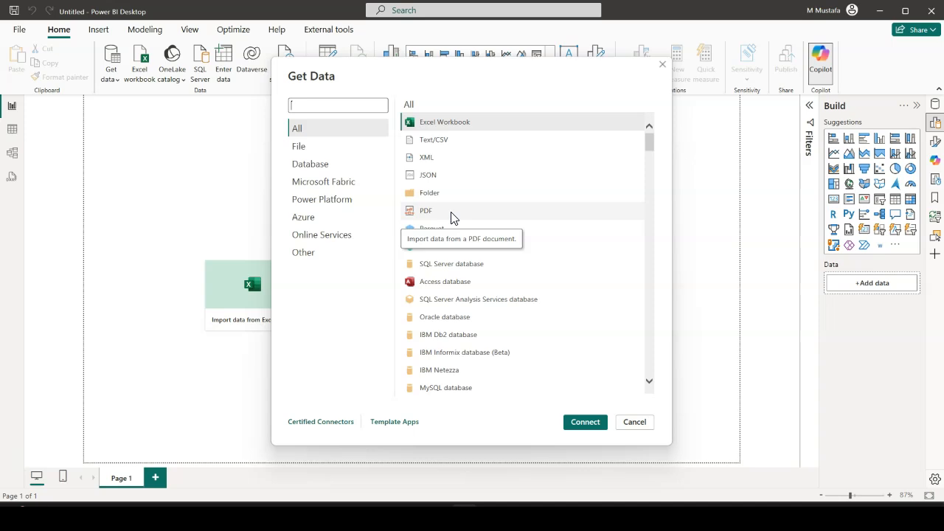
pyautogui.click(325, 255)
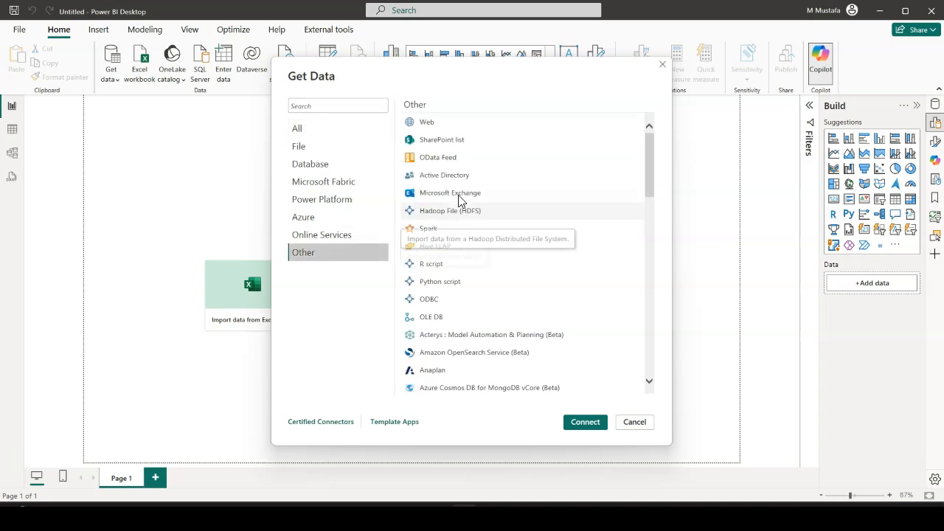
pyautogui.scroll(-3, 462, 221)
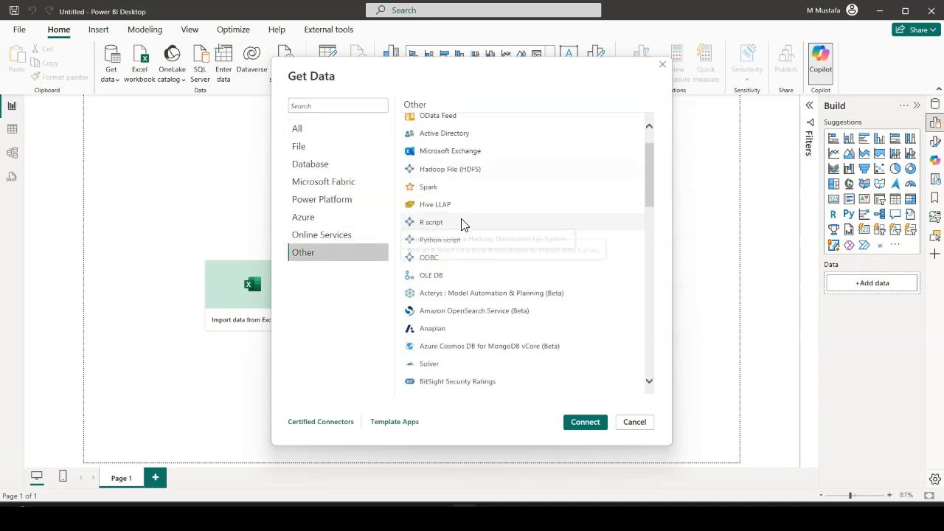
pyautogui.scroll(-7, 465, 221)
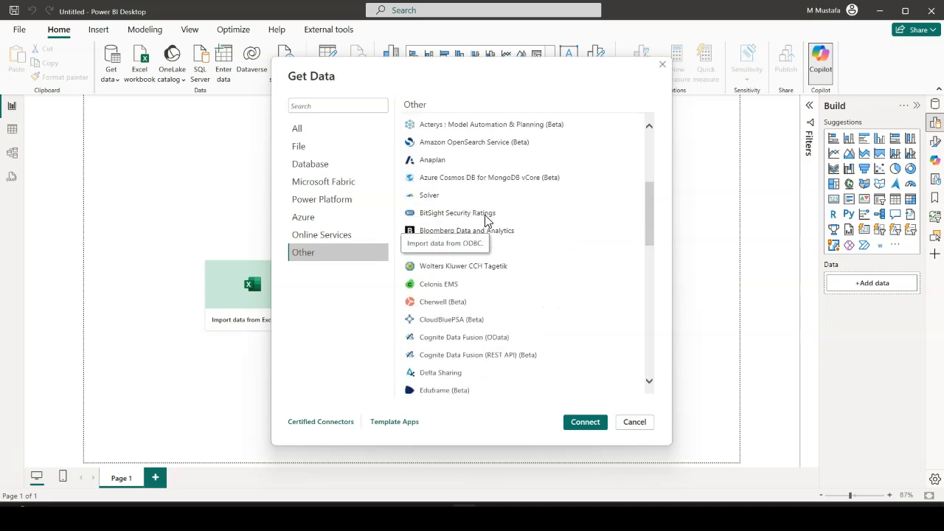
pyautogui.scroll(-1, 490, 220)
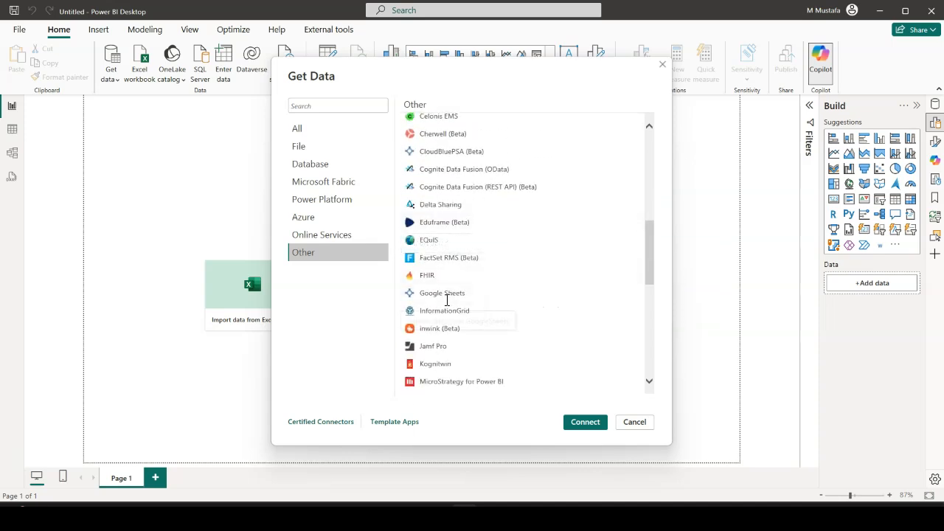
pyautogui.scroll(-2, 502, 287)
pyautogui.scroll(-5, 518, 271)
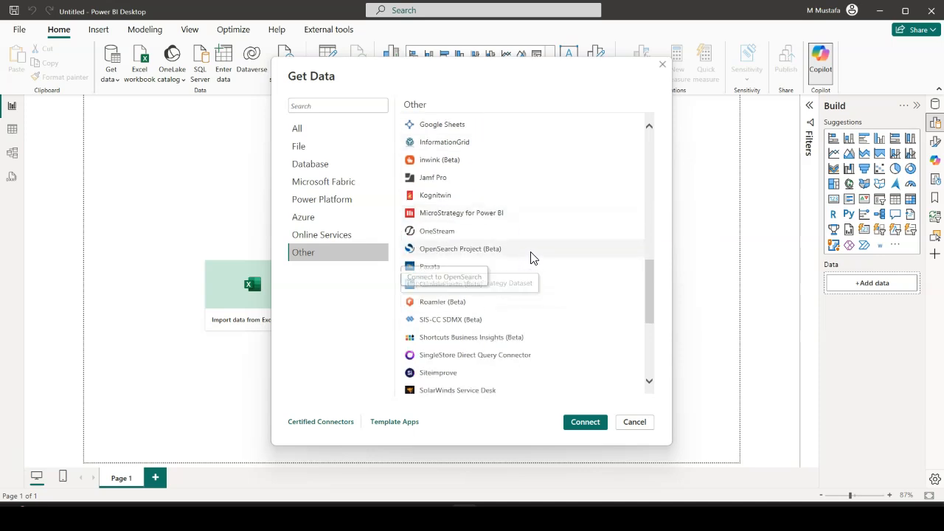
pyautogui.scroll(-2, 533, 257)
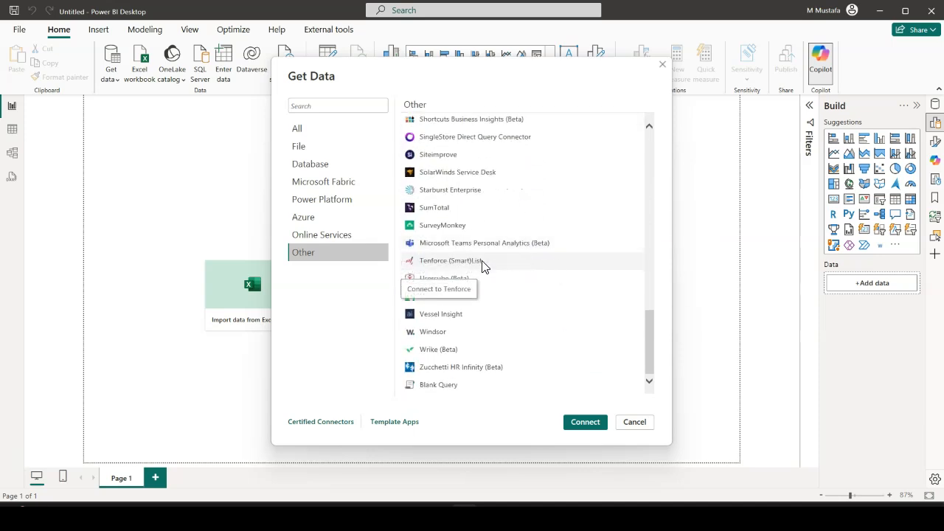
pyautogui.scroll(5, 472, 254)
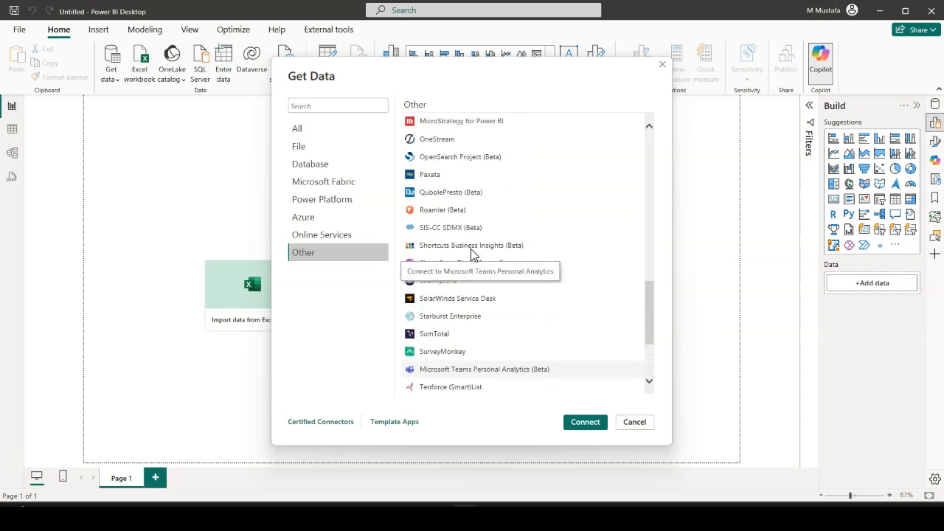
# Browse the available connectors in the Power Platform, Microsoft Fabric and Database categories, and cancel Get Data
pyautogui.scroll(4, 472, 254)
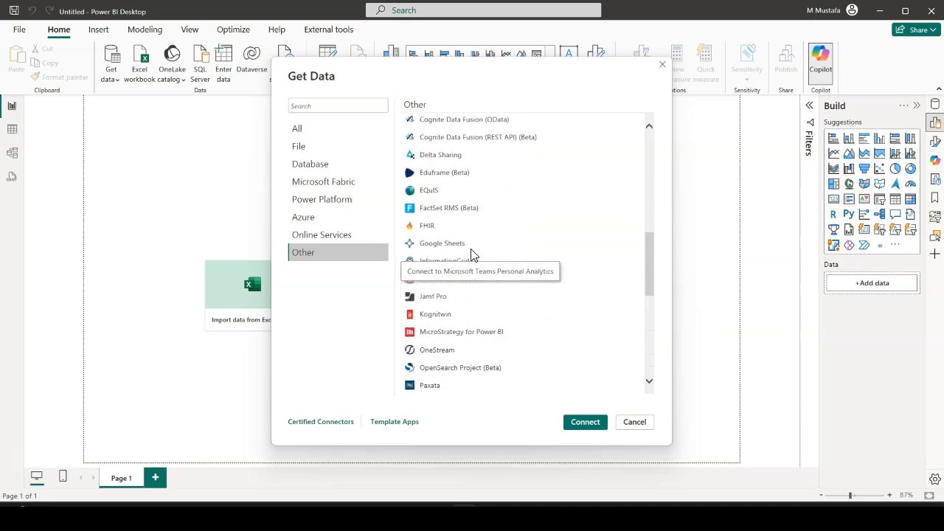
pyautogui.click(328, 208)
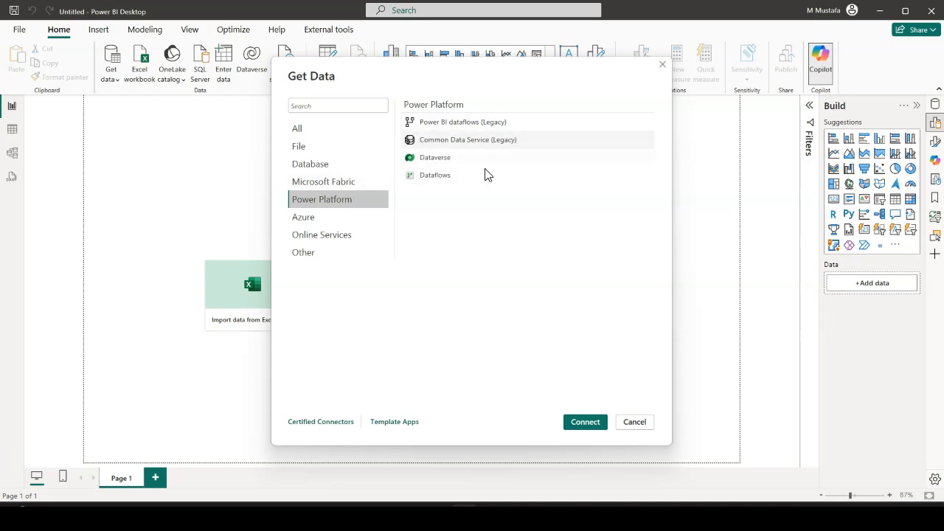
pyautogui.click(336, 183)
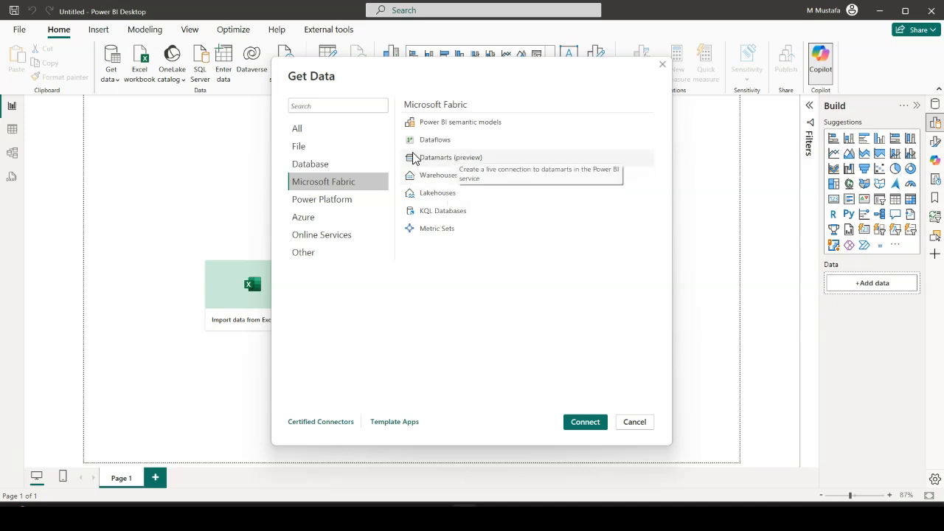
pyautogui.click(300, 169)
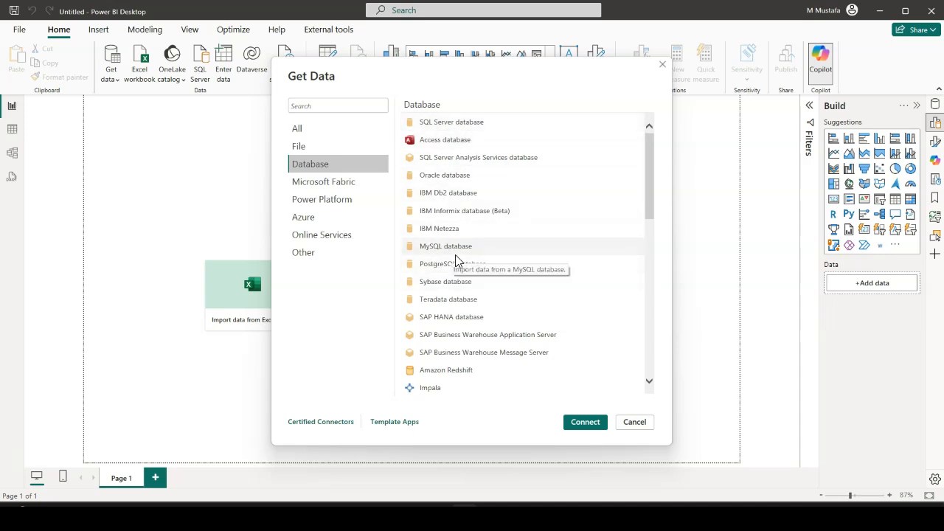
pyautogui.scroll(-3, 459, 317)
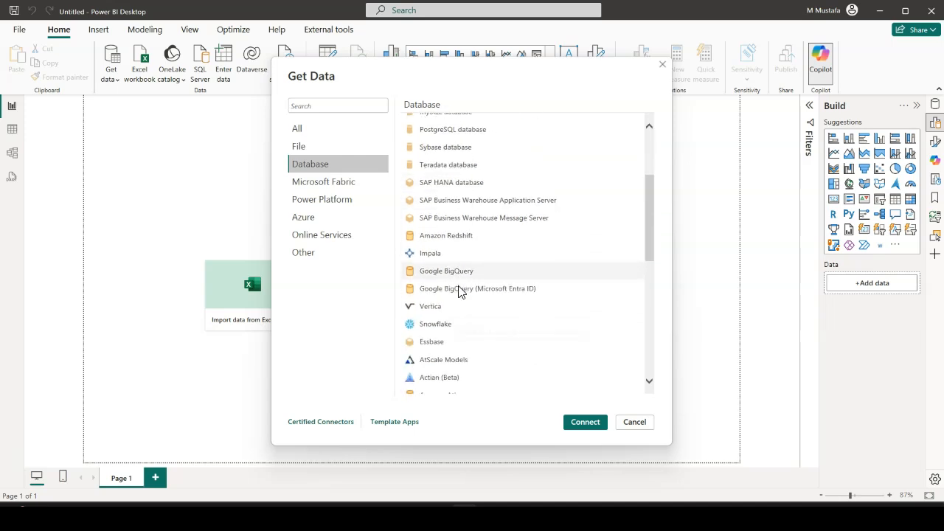
pyautogui.scroll(-10, 459, 291)
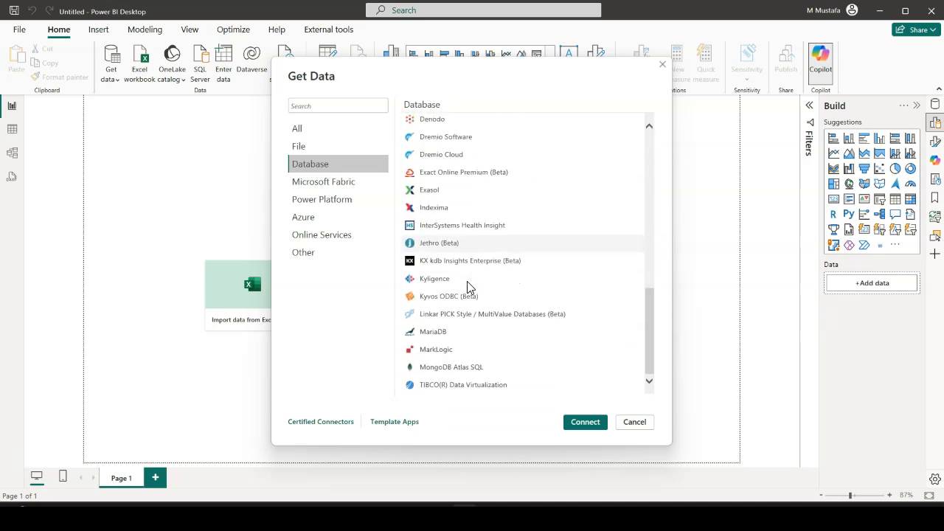
pyautogui.click(635, 424)
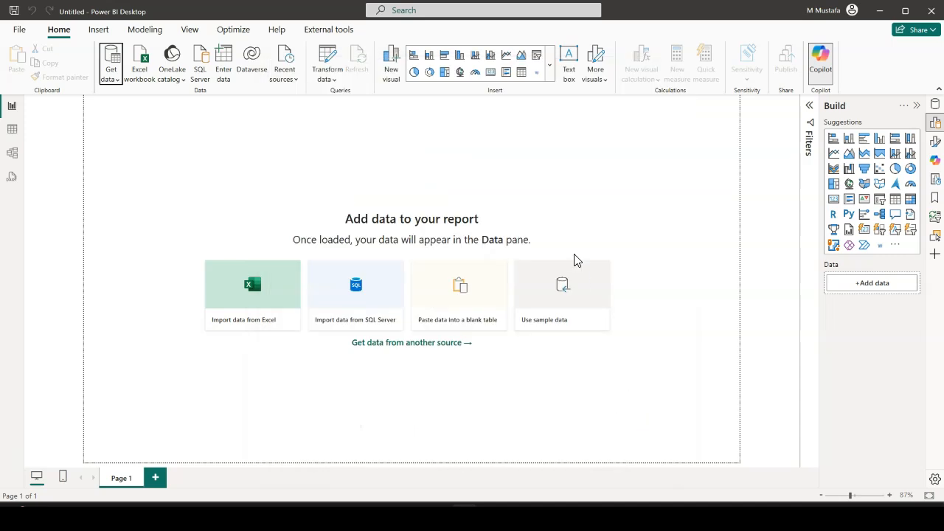
# Look over the report's insert, modeling and optimization commands and the gallery of available themes
pyautogui.click(99, 31)
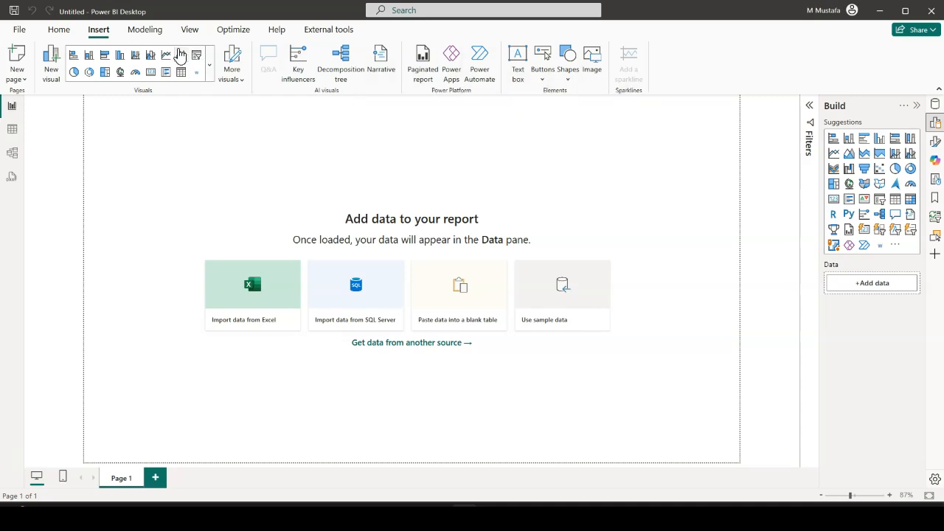
pyautogui.click(145, 31)
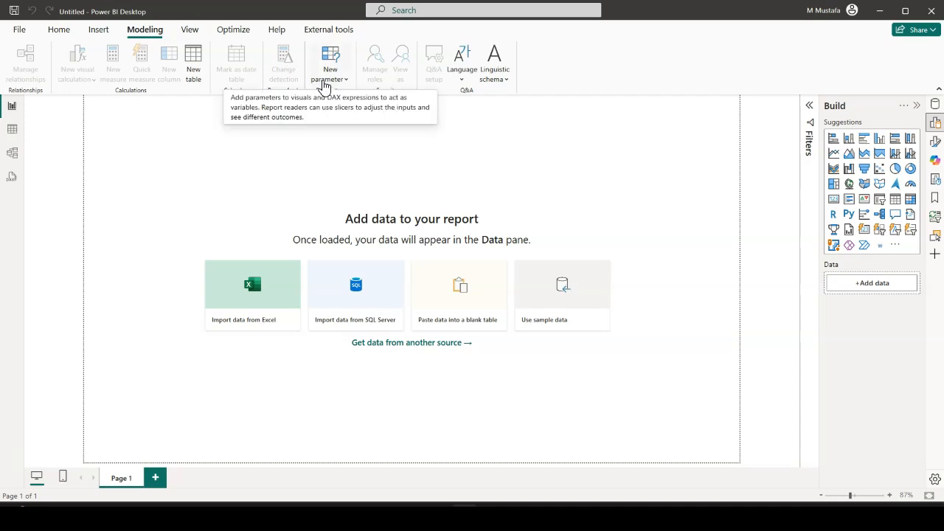
pyautogui.click(191, 32)
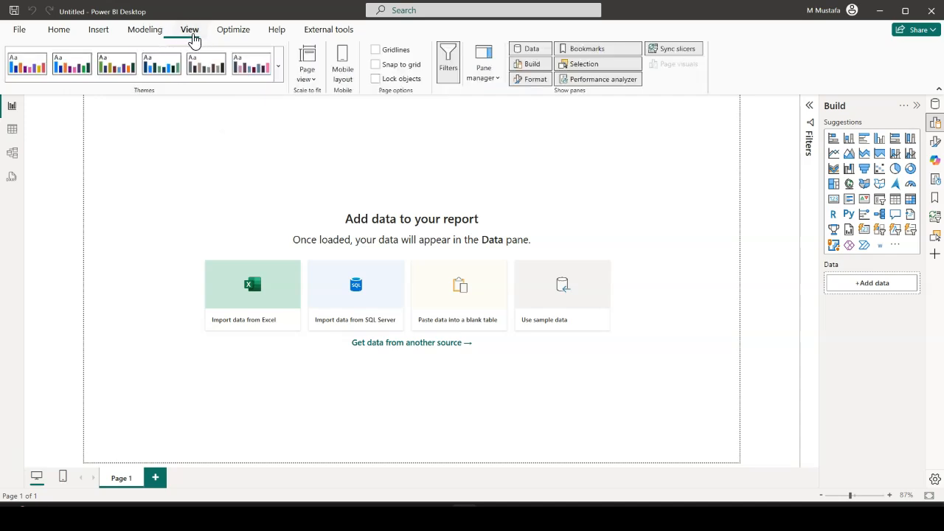
pyautogui.click(280, 73)
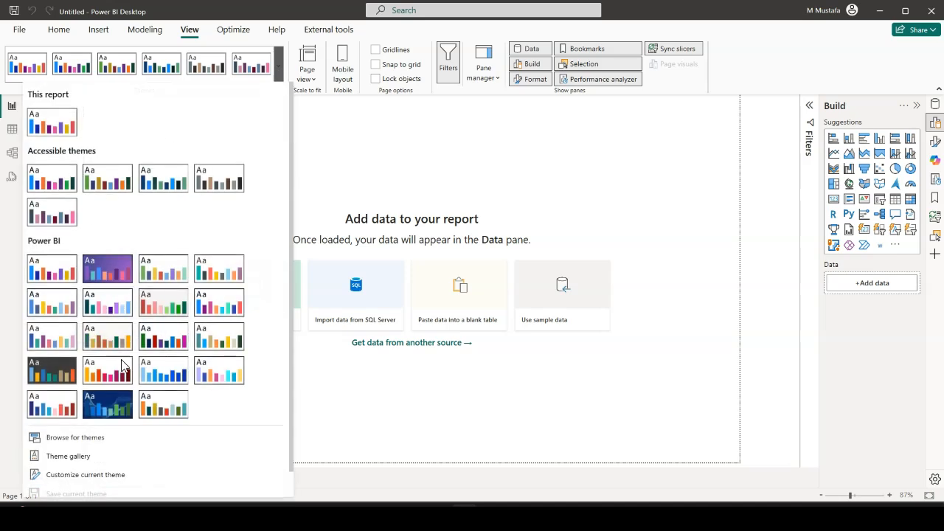
pyautogui.click(392, 35)
pyautogui.click(235, 34)
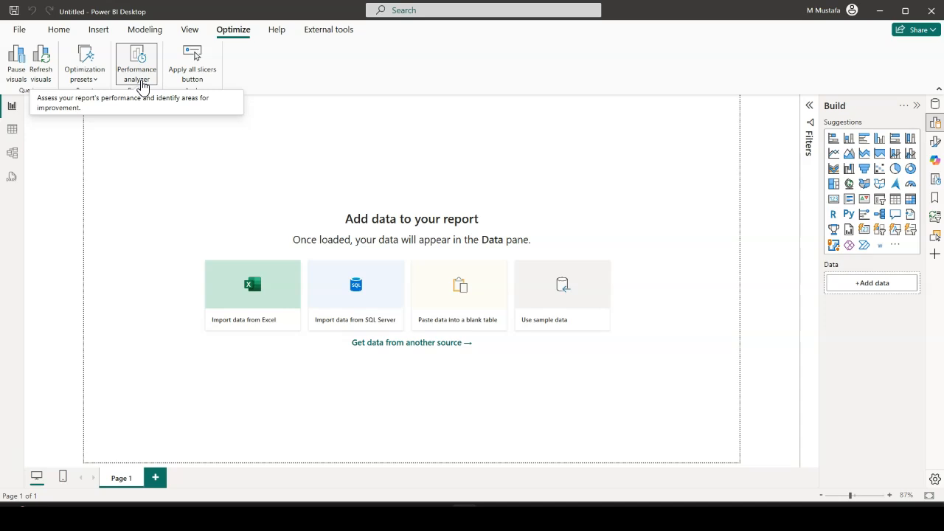
# Check the installed Power BI Desktop version in the About information and look at the available external tools
pyautogui.click(276, 31)
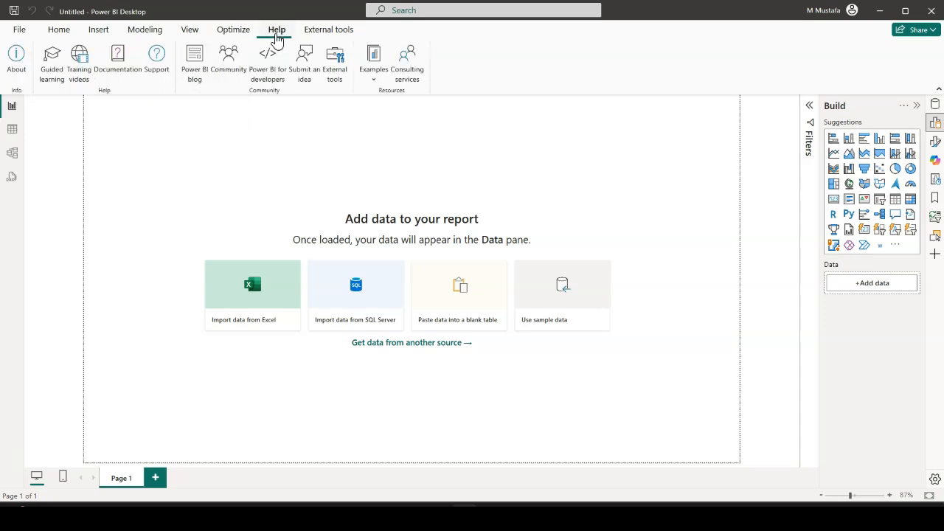
pyautogui.click(16, 78)
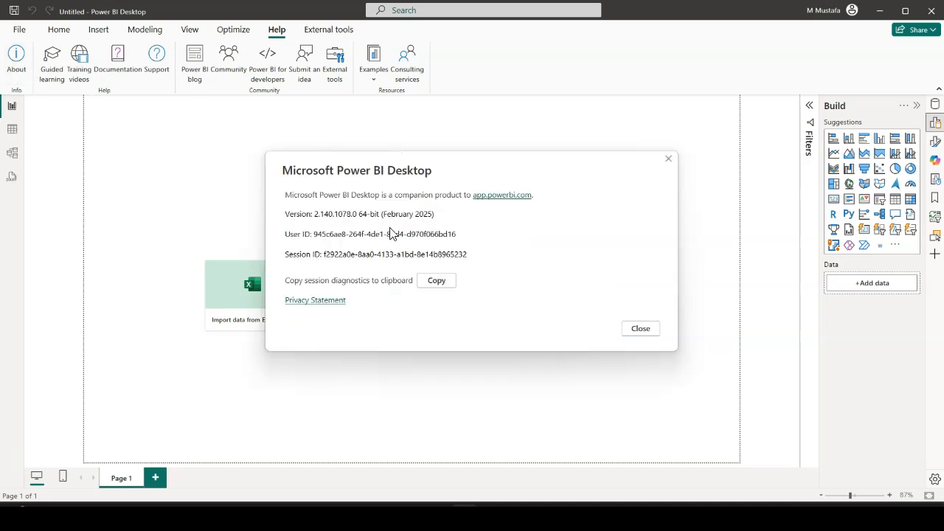
pyautogui.moveTo(441, 215); pyautogui.dragTo(370, 215)
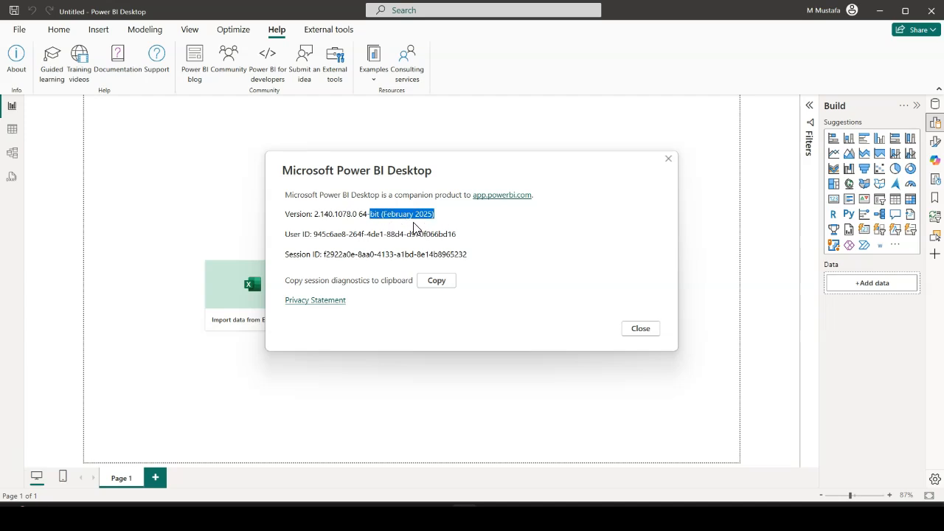
pyautogui.click(644, 332)
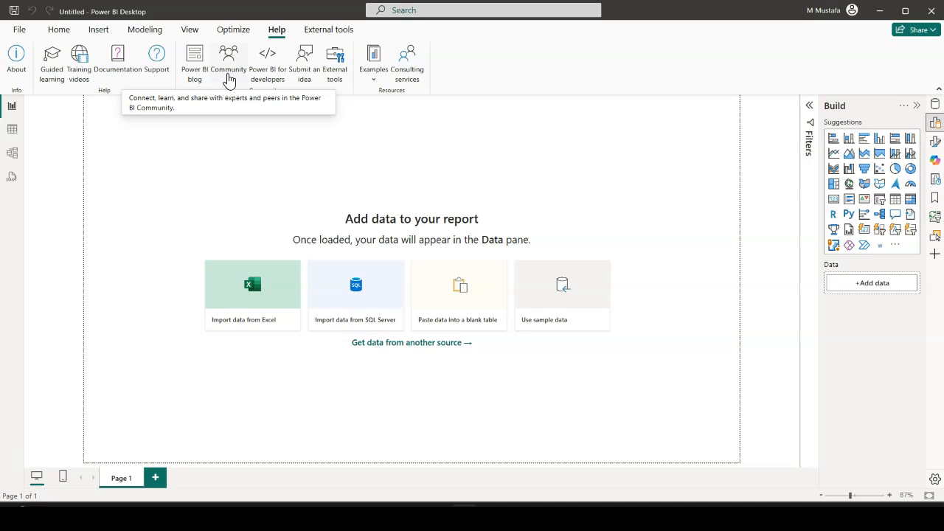
pyautogui.click(333, 33)
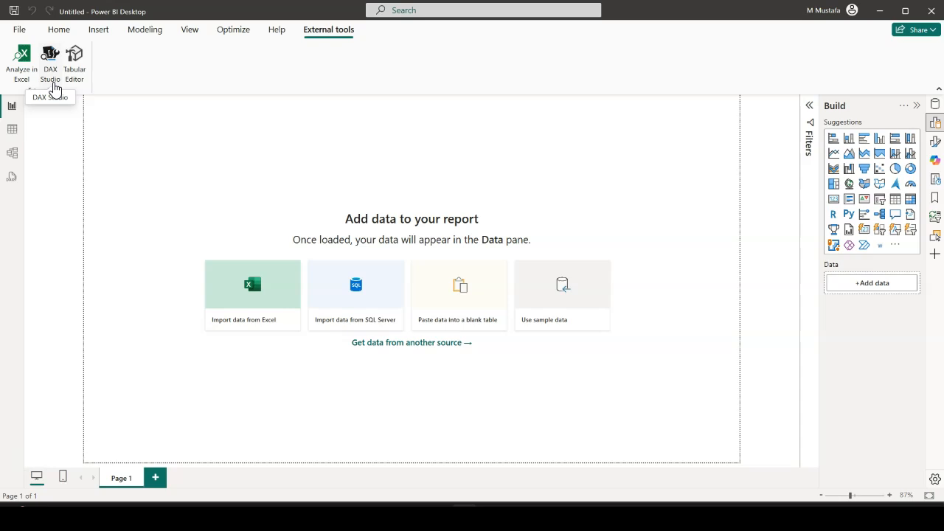
# Connect to the Excel workbook London Dairy Consumer Promotion in the London Dairy folder as the data source
pyautogui.click(59, 34)
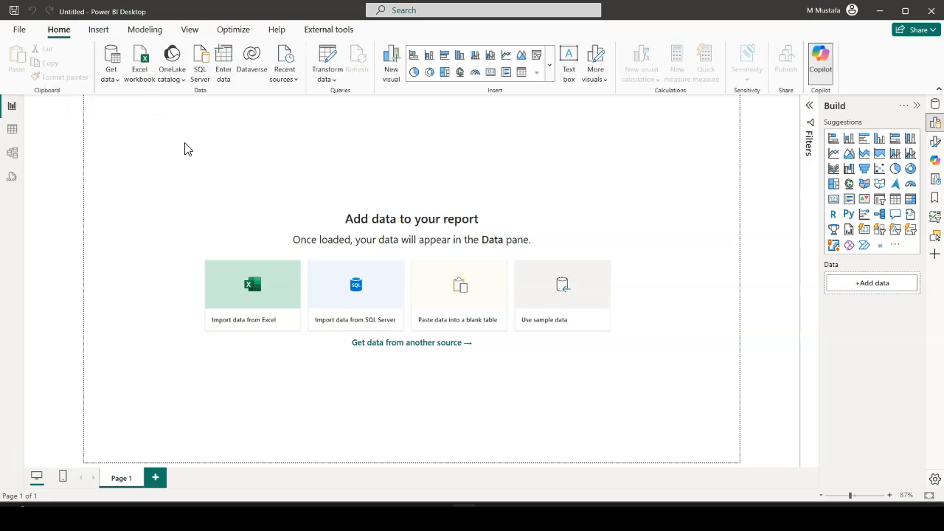
pyautogui.click(115, 87)
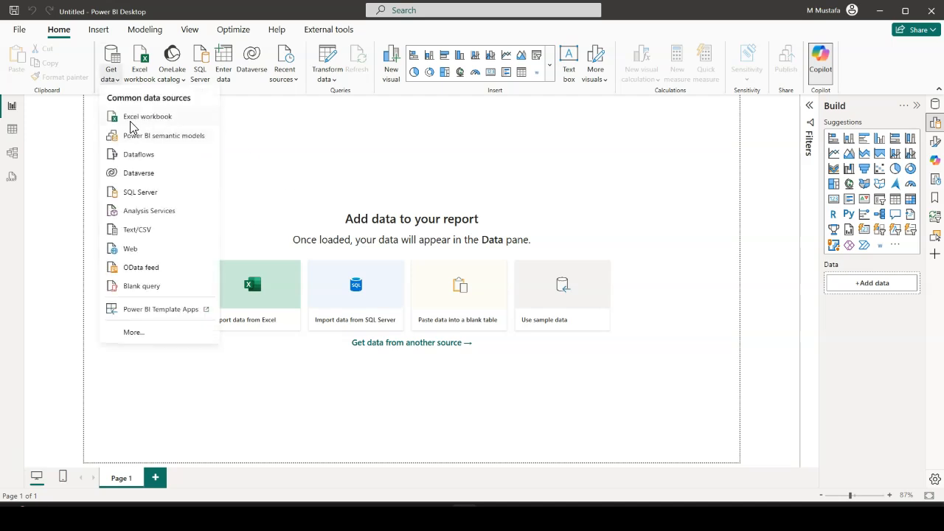
pyautogui.click(158, 119)
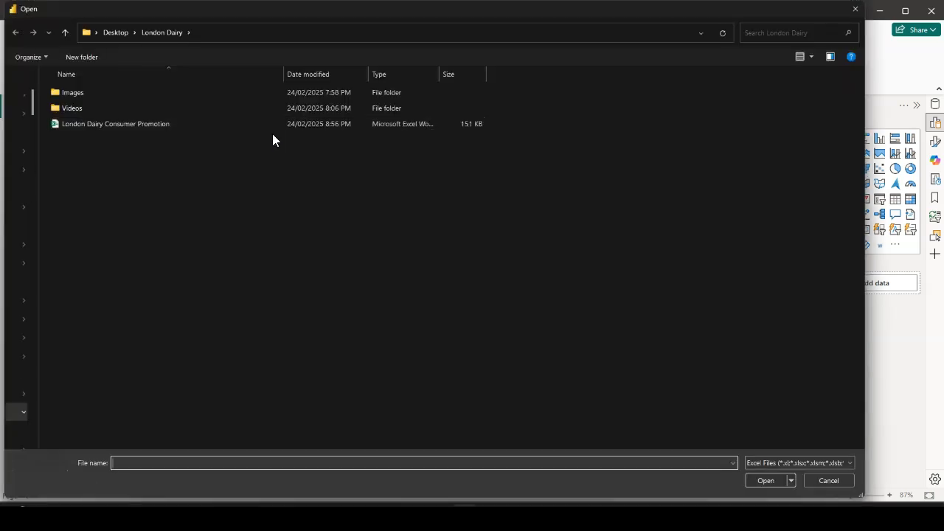
pyautogui.click(111, 123)
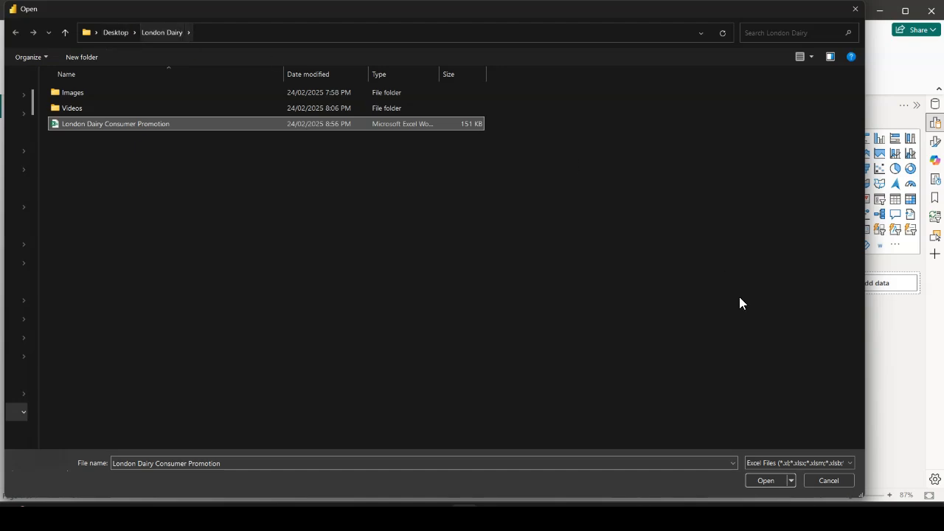
pyautogui.click(760, 481)
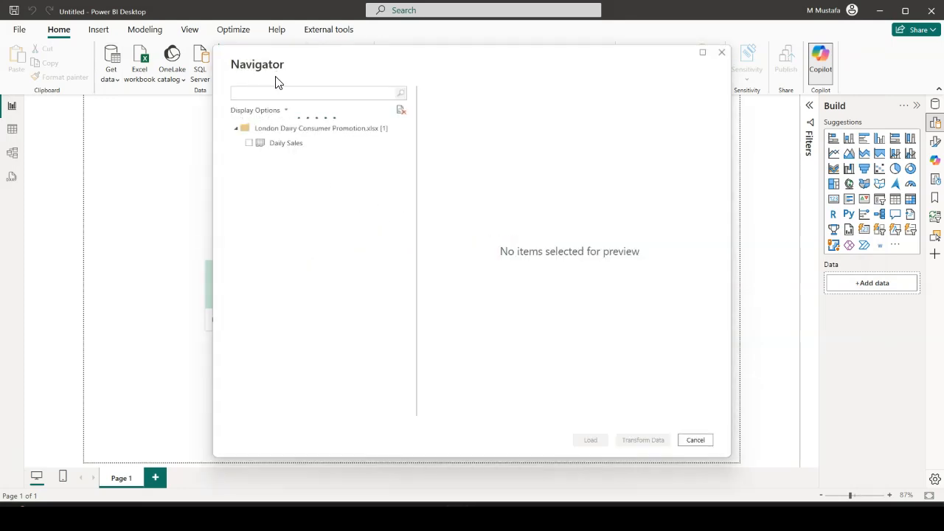
# Preview the Daily Sales sheet, select it for import and open it in Power Query Editor for transformation
pyautogui.click(291, 148)
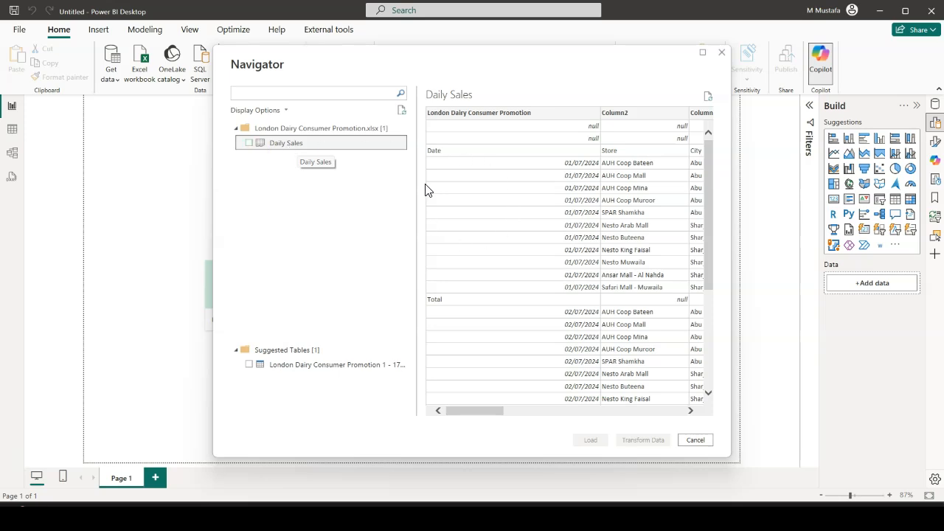
pyautogui.moveTo(478, 411); pyautogui.dragTo(458, 406)
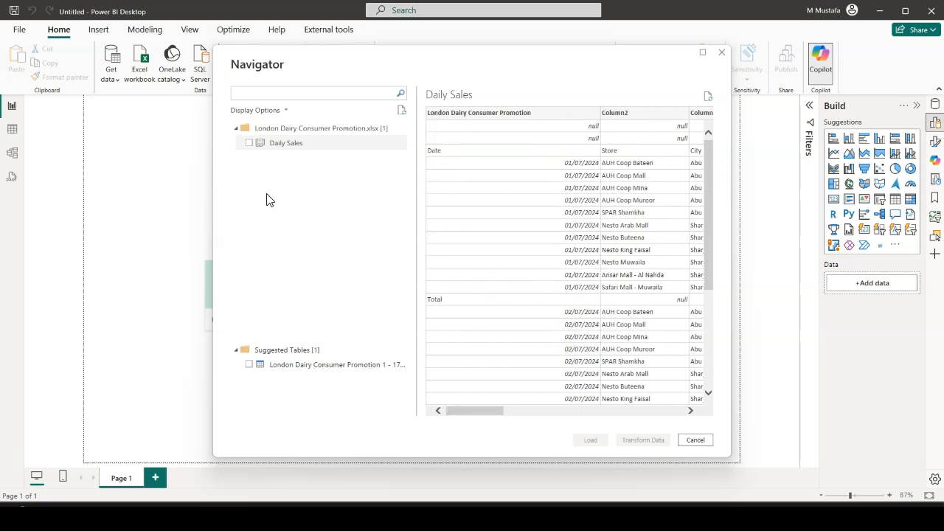
pyautogui.click(249, 144)
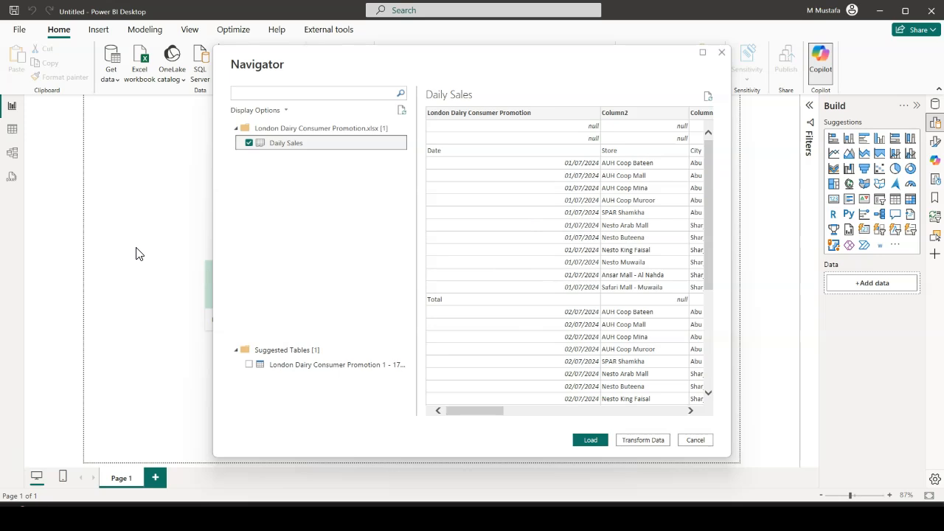
pyautogui.click(470, 411)
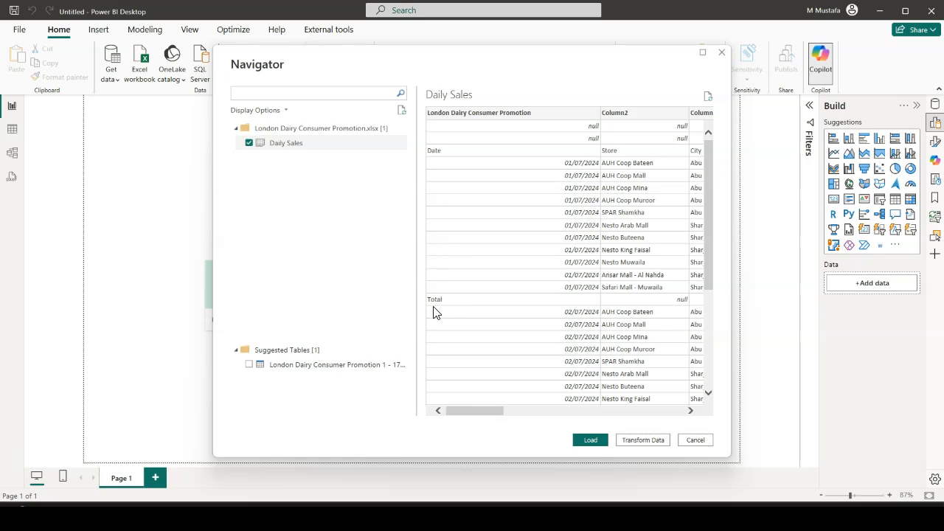
pyautogui.scroll(-4, 451, 309)
pyautogui.scroll(-1, 455, 310)
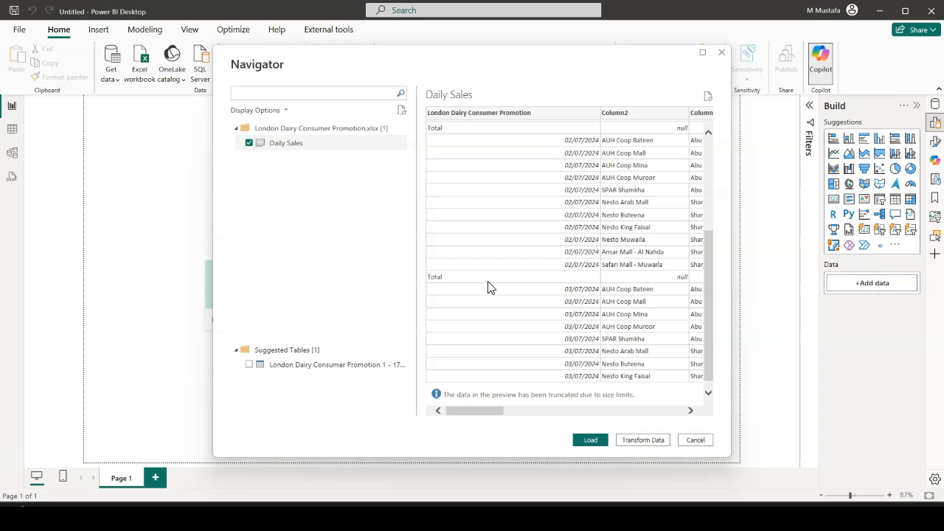
pyautogui.click(642, 441)
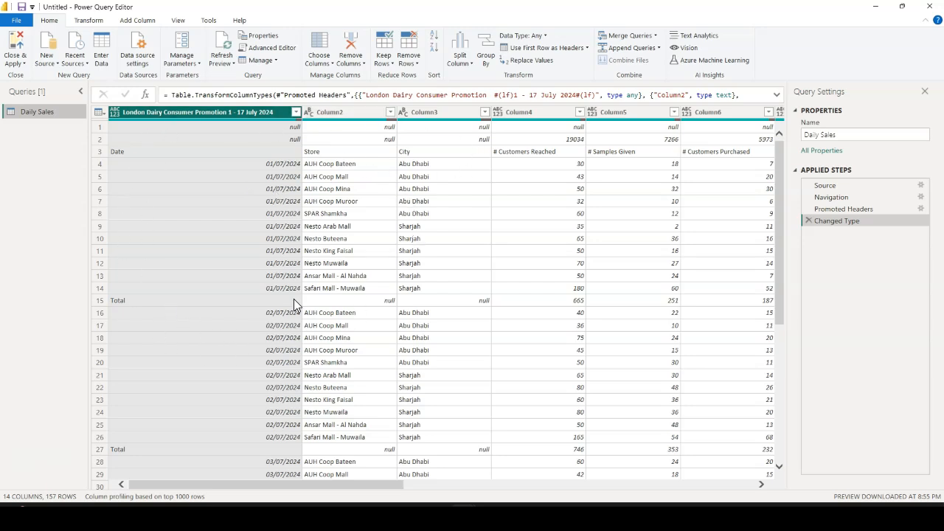
# Examine the Daily Sales query's rows down to the Grand Total and its columns across to the remarks
pyautogui.scroll(-13, 254, 272)
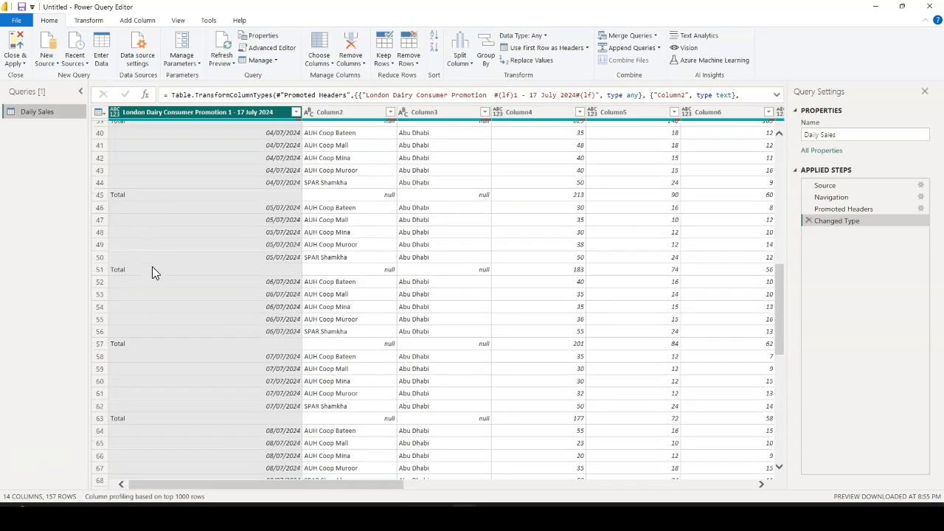
pyautogui.scroll(-20, 155, 295)
pyautogui.scroll(-3, 163, 311)
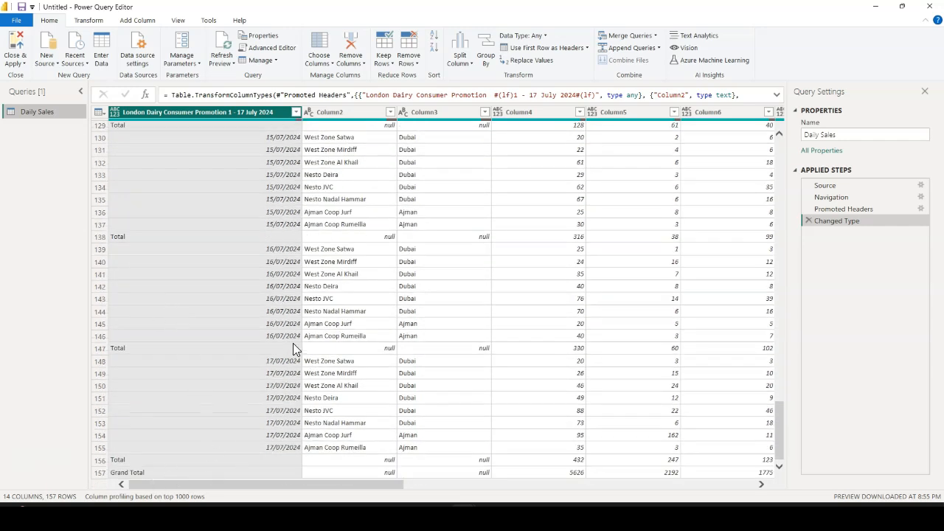
pyautogui.scroll(17, 292, 346)
pyautogui.scroll(7, 293, 349)
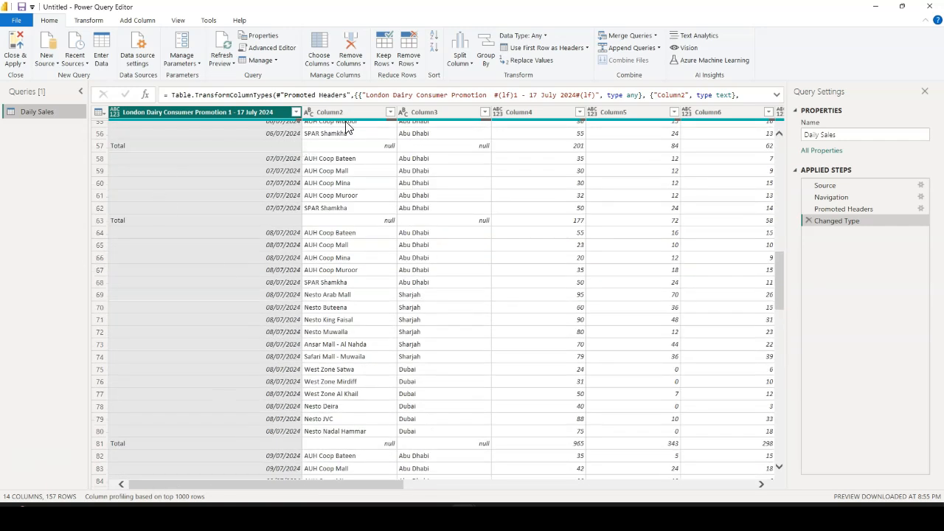
pyautogui.moveTo(369, 486); pyautogui.dragTo(742, 478)
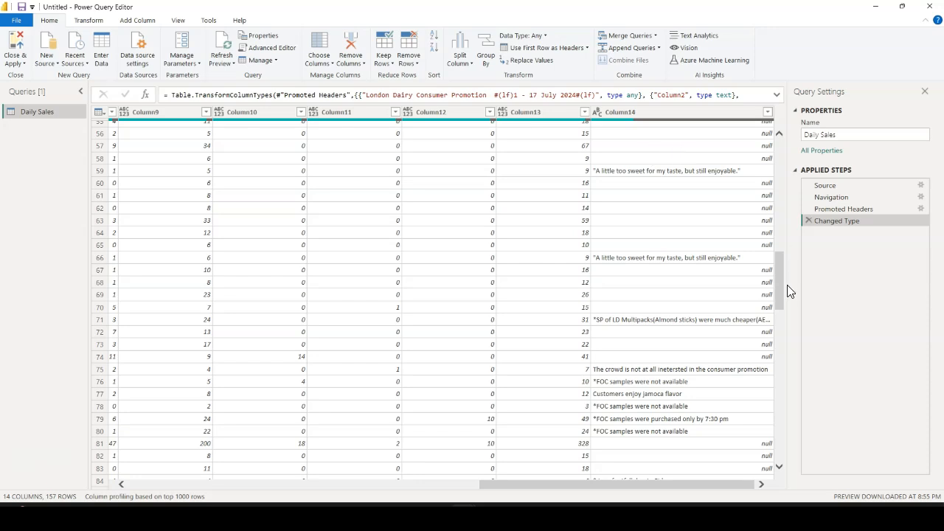
pyautogui.moveTo(781, 290); pyautogui.dragTo(776, 131)
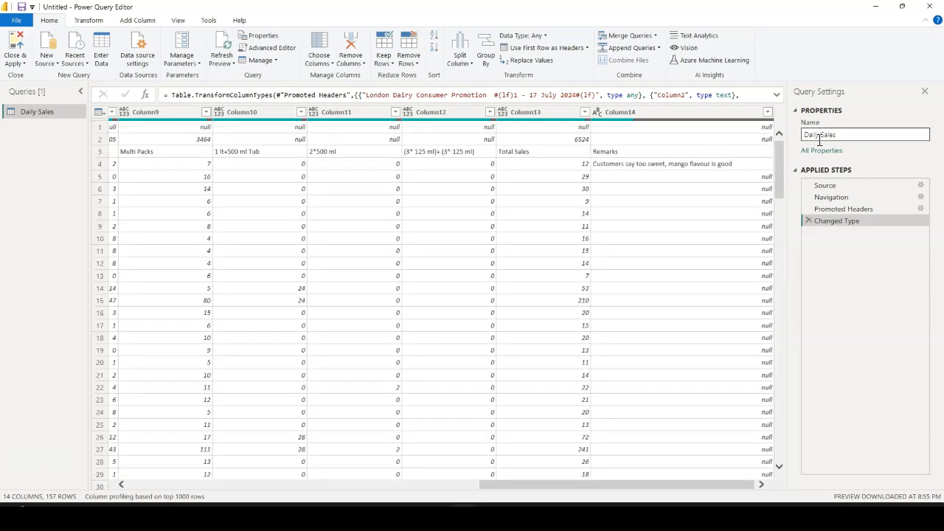
# Check the Daily Sales query's name in its properties and in the list of queries
pyautogui.click(850, 137)
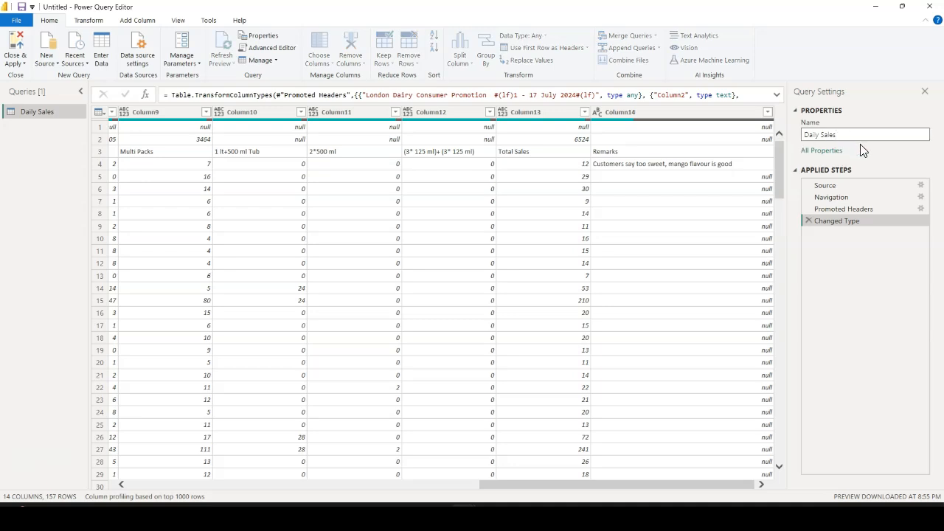
pyautogui.tripleClick(853, 136)
pyautogui.click(25, 150)
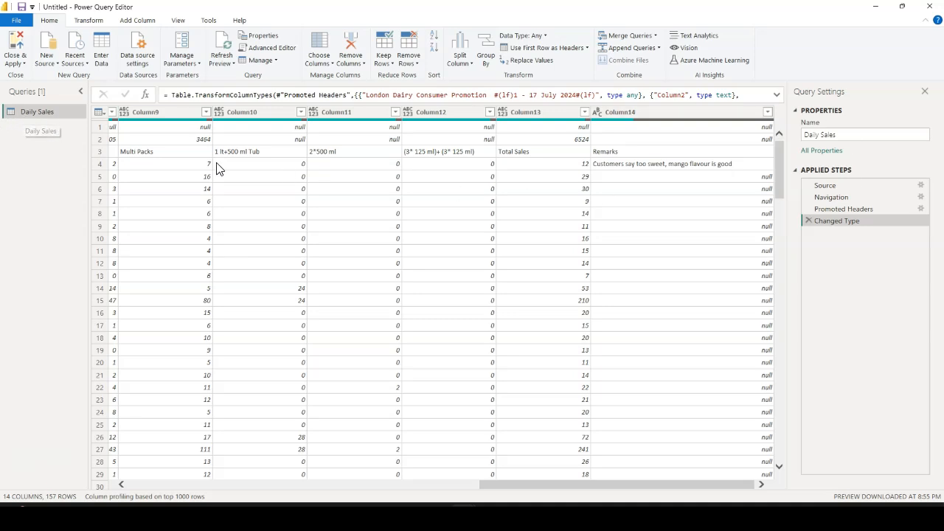
# Review the Daily Sales data at the Source, Navigation, Promoted Headers and Changed Type steps, including its column data types
pyautogui.doubleClick(47, 114)
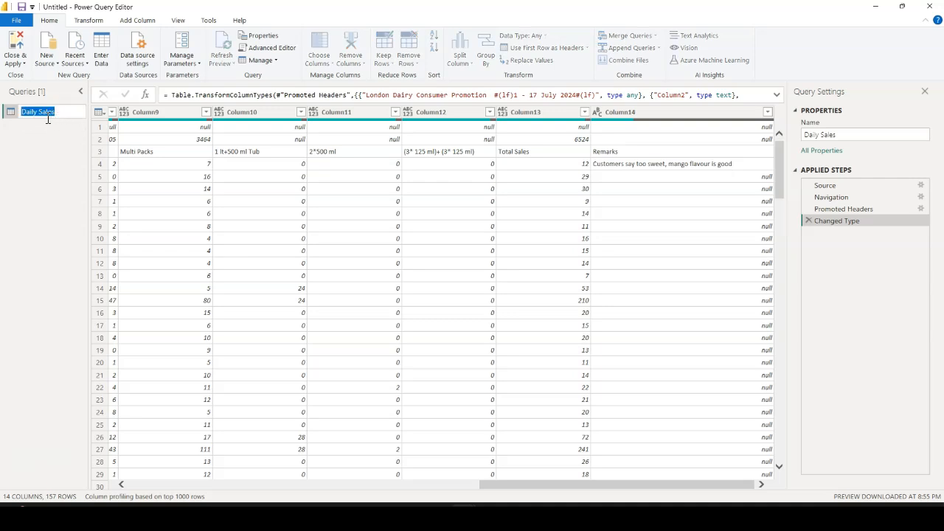
pyautogui.click(58, 130)
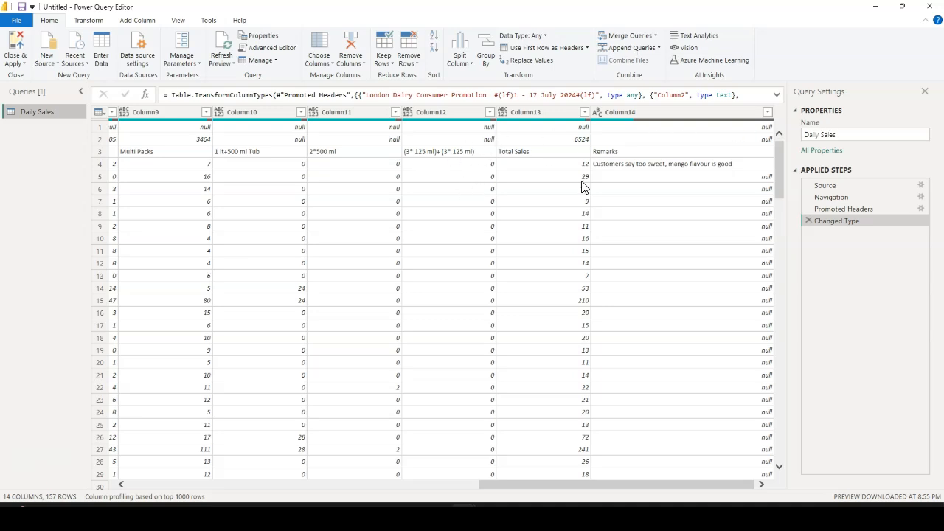
pyautogui.click(835, 189)
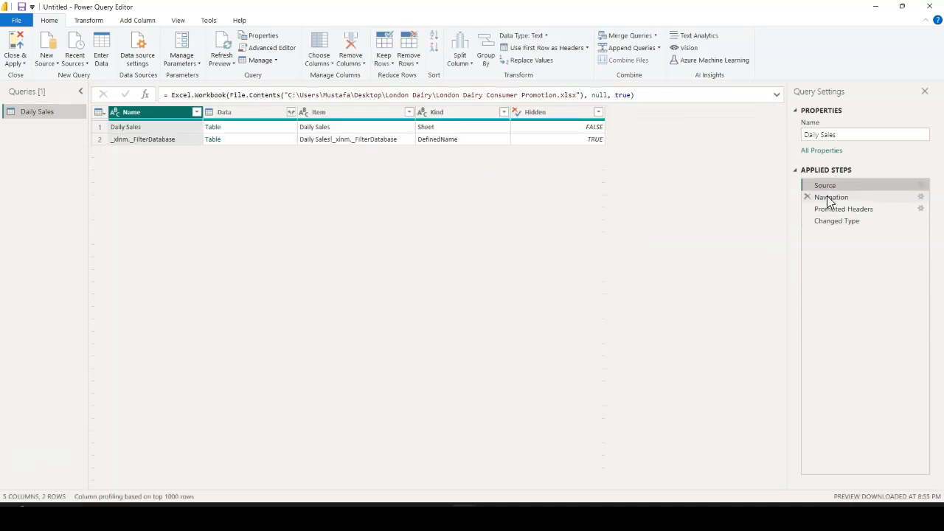
pyautogui.click(831, 200)
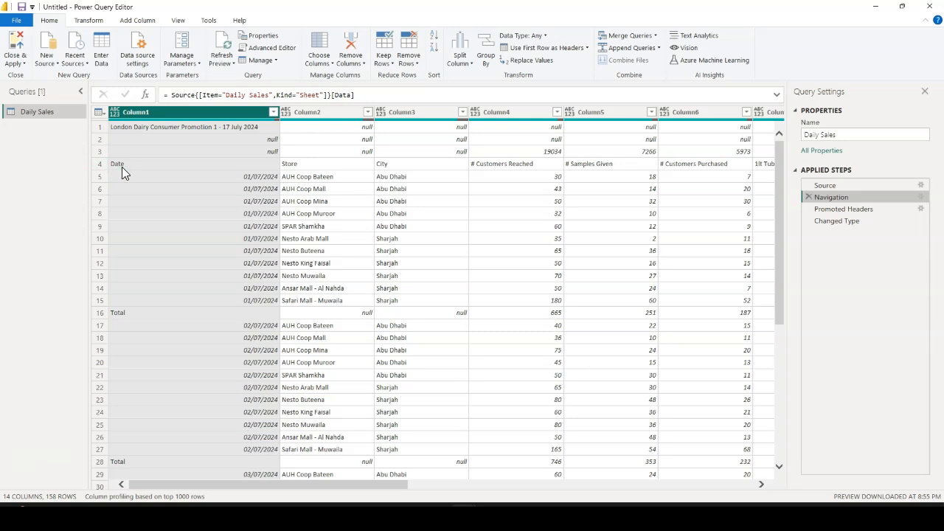
pyautogui.click(847, 210)
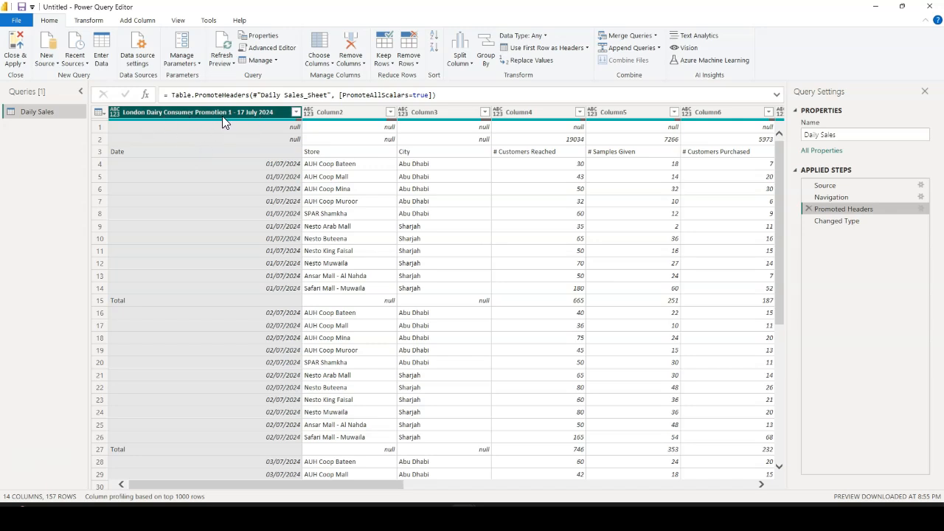
pyautogui.click(844, 197)
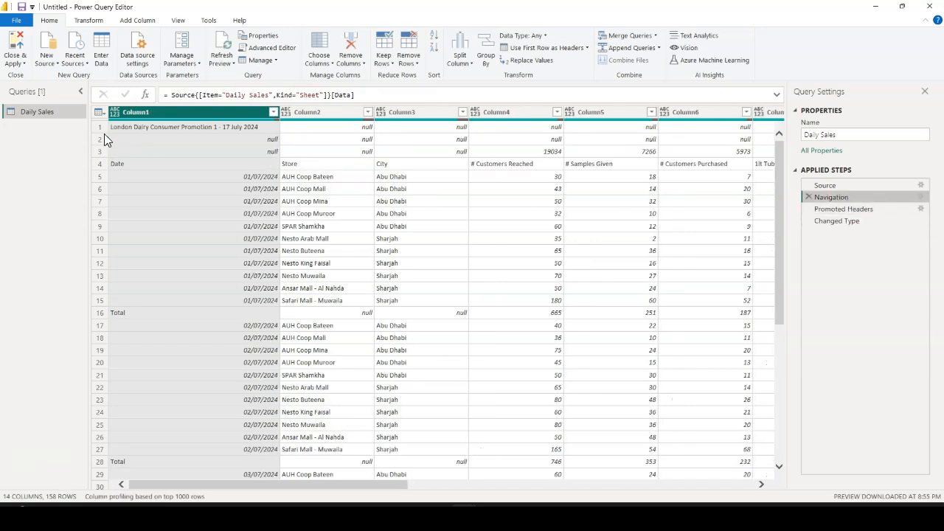
pyautogui.click(838, 211)
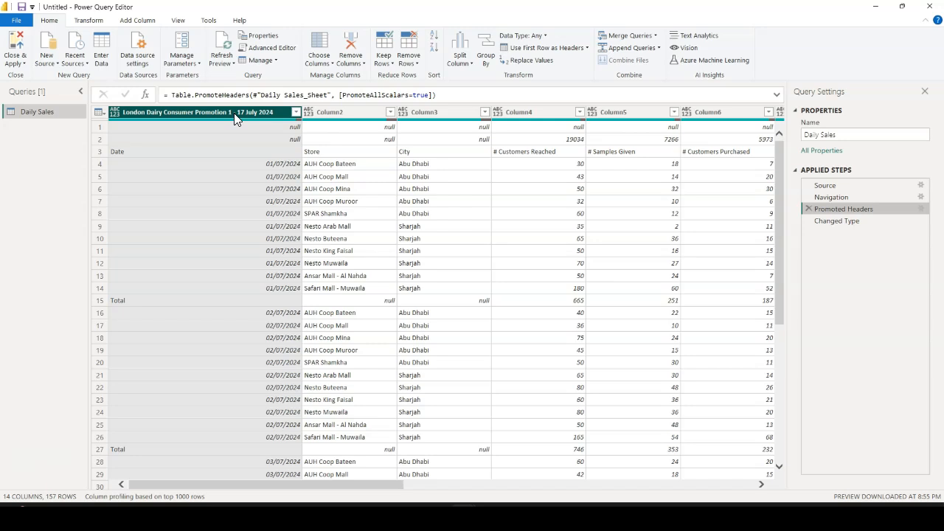
pyautogui.click(847, 221)
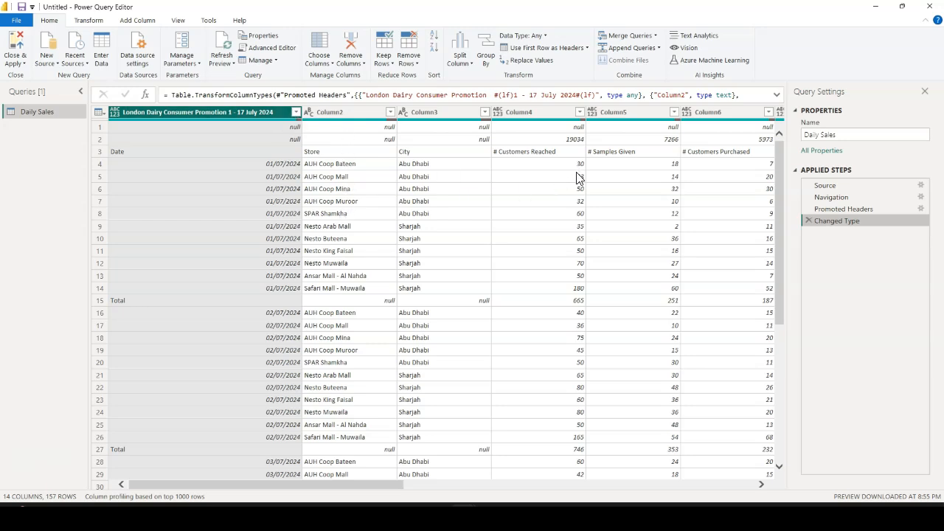
pyautogui.moveTo(389, 489); pyautogui.dragTo(750, 490)
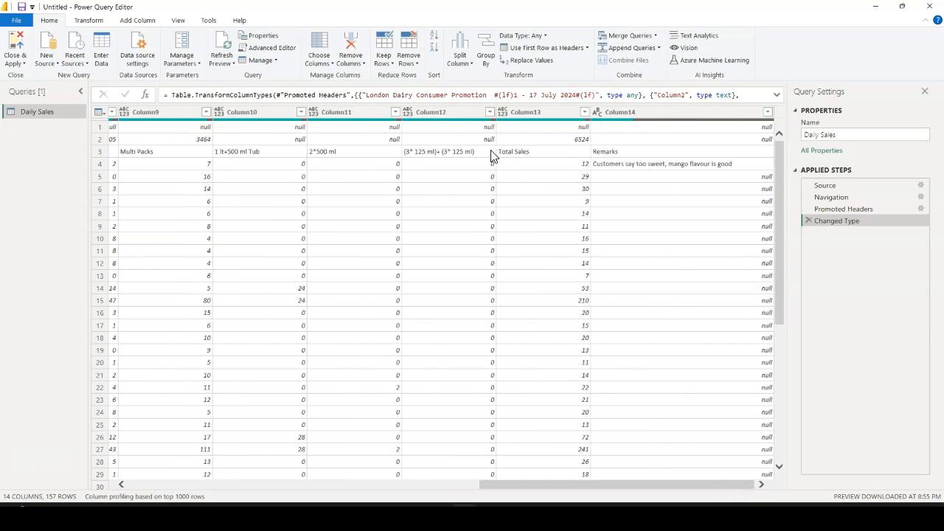
pyautogui.moveTo(550, 485); pyautogui.dragTo(173, 487)
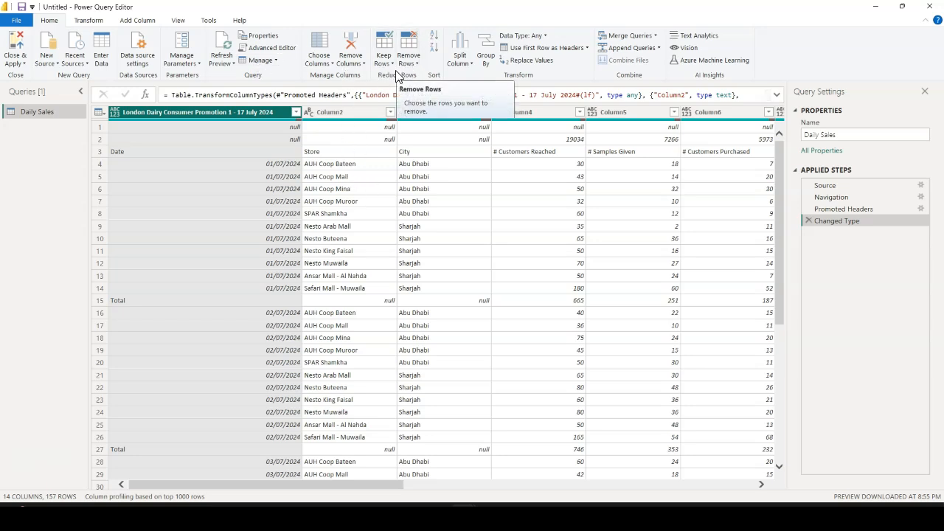
# Look at the column removal options and check the data sources used in the current file
pyautogui.click(363, 64)
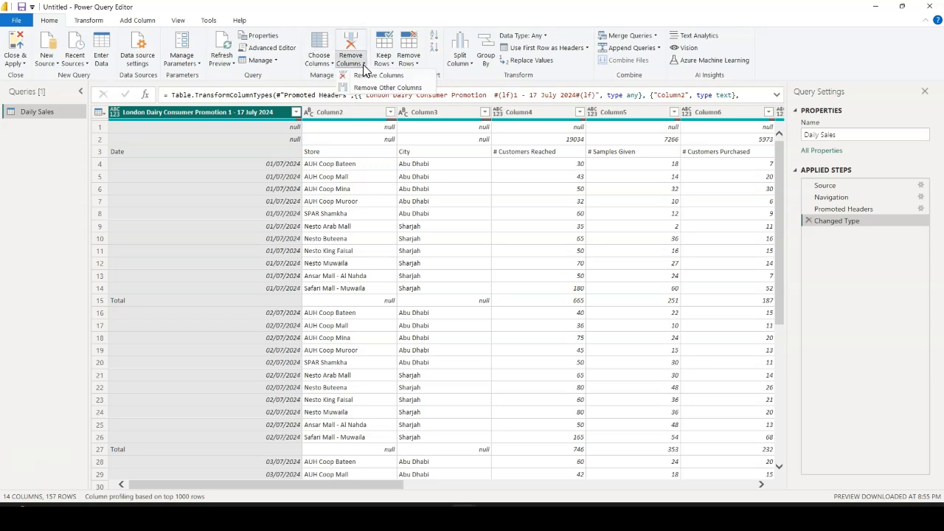
pyautogui.click(290, 19)
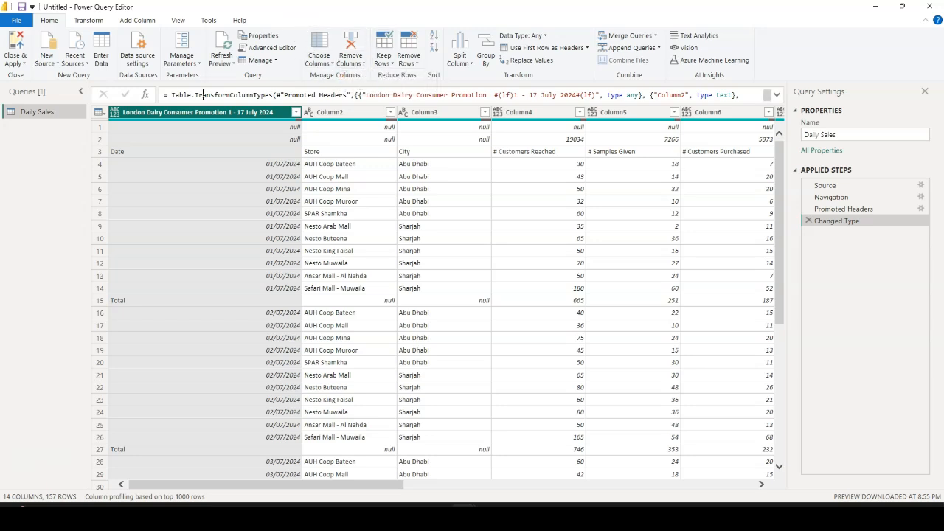
pyautogui.click(143, 65)
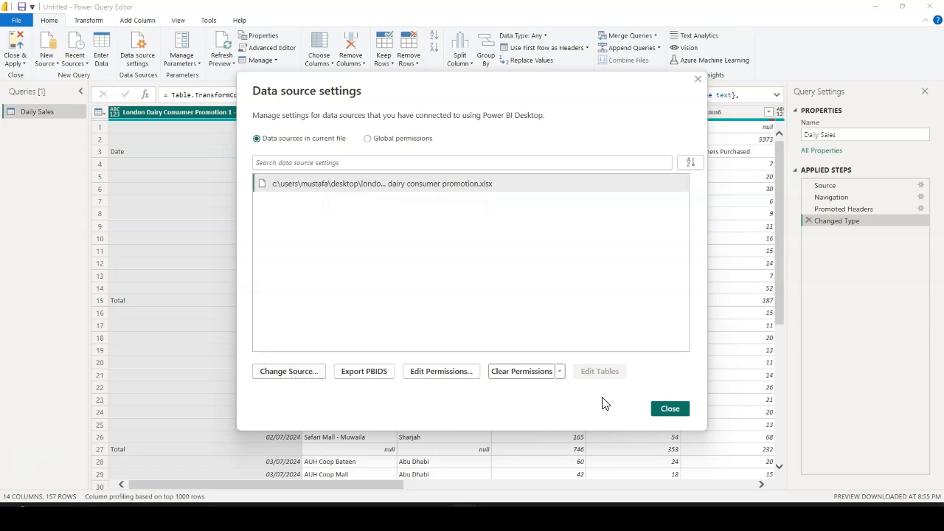
pyautogui.click(670, 410)
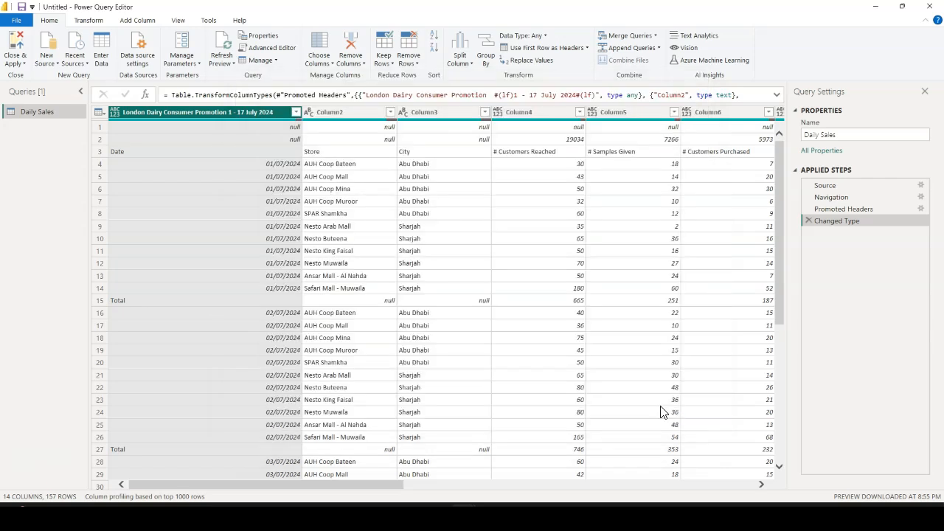
pyautogui.click(89, 21)
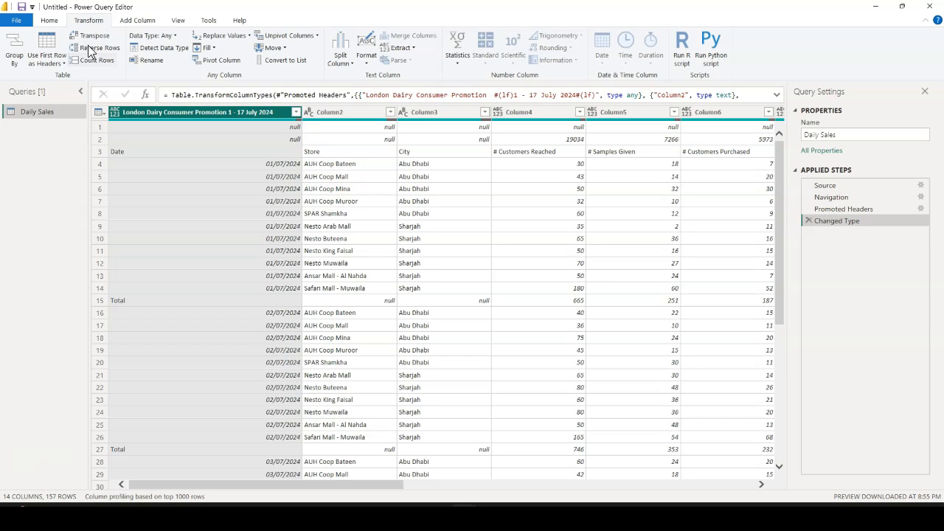
pyautogui.click(250, 37)
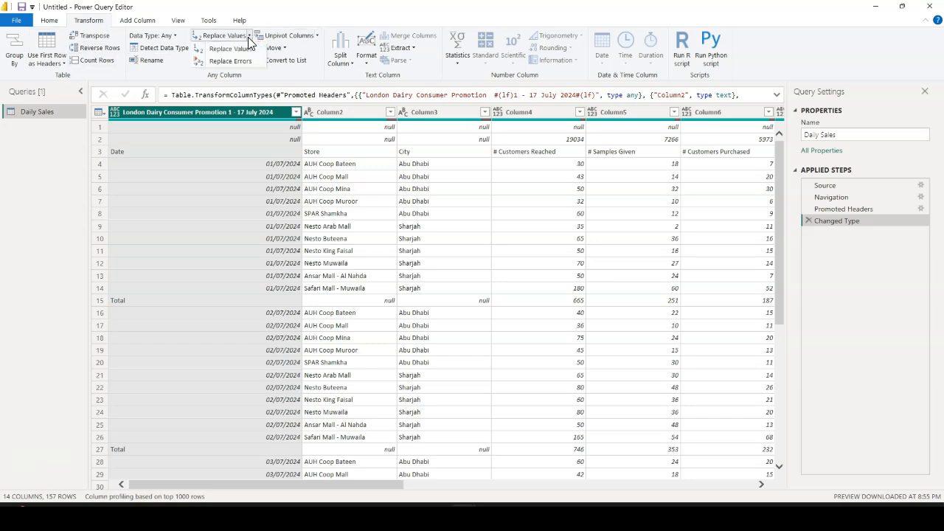
pyautogui.click(295, 24)
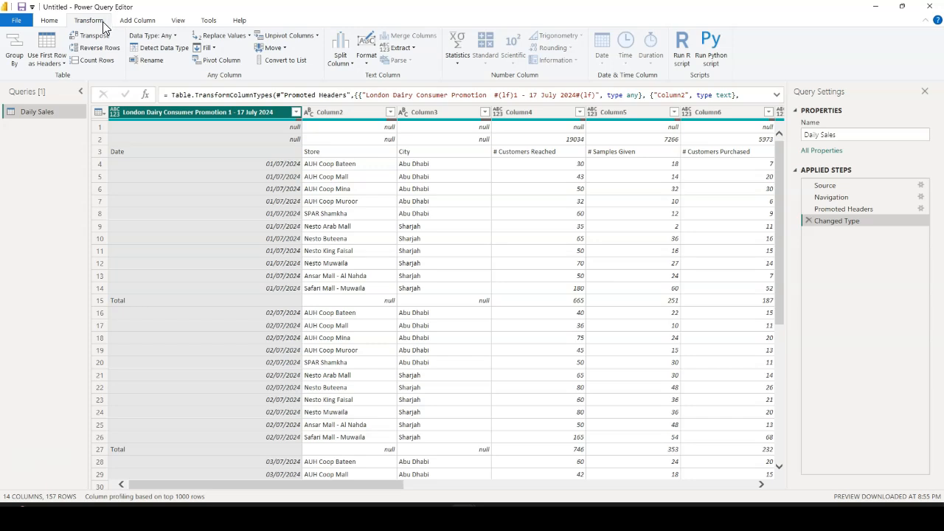
pyautogui.click(349, 62)
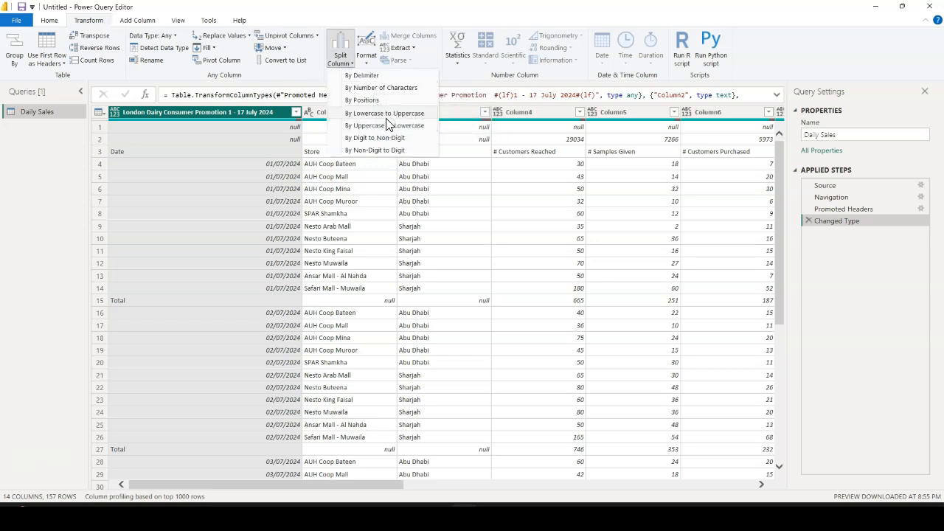
pyautogui.click(368, 63)
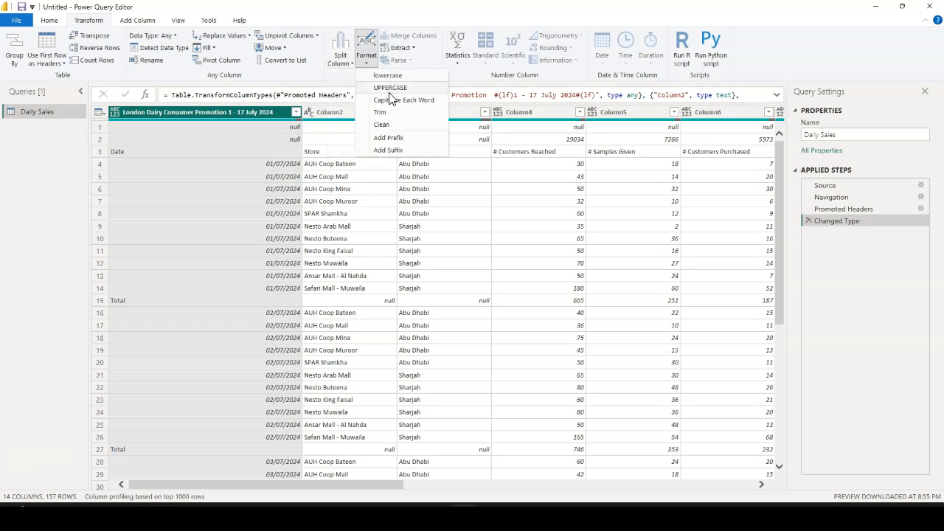
pyautogui.click(432, 62)
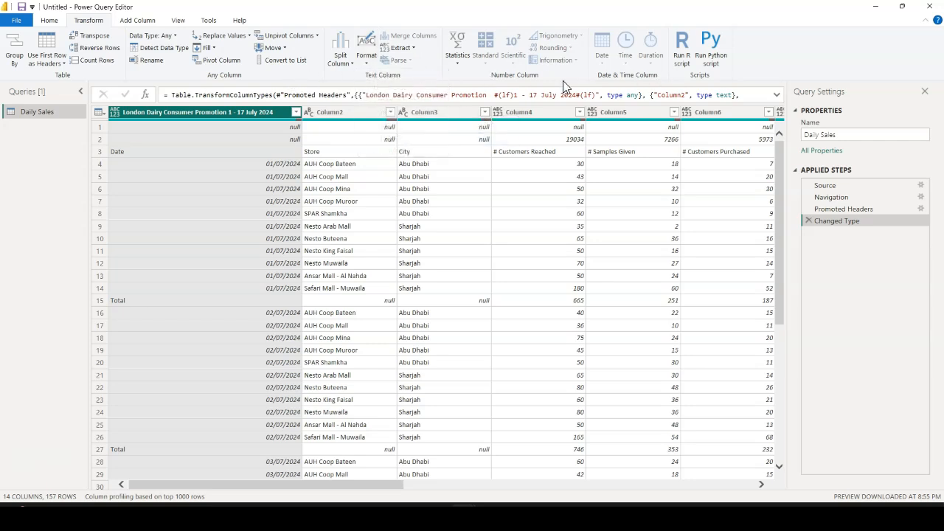
# Close Power Query Editor and load the Daily Sales query into the report
pyautogui.click(51, 25)
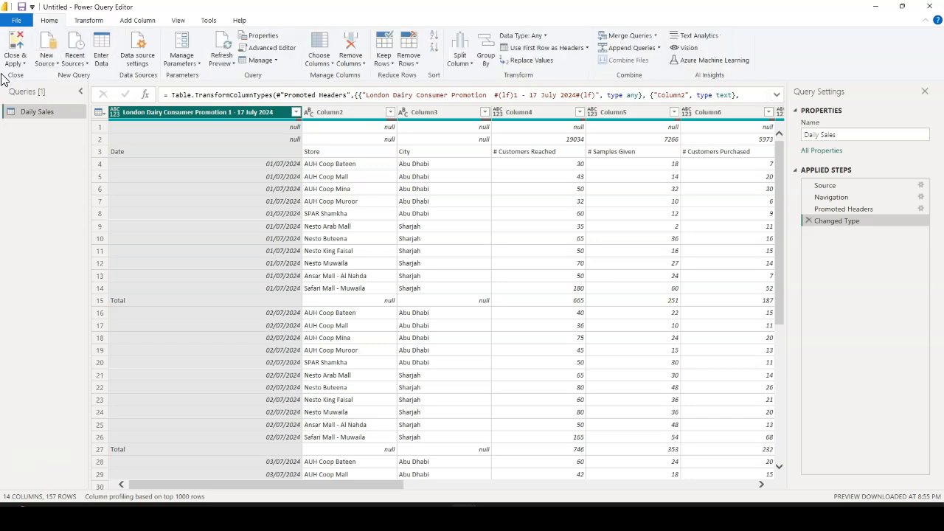
pyautogui.click(22, 67)
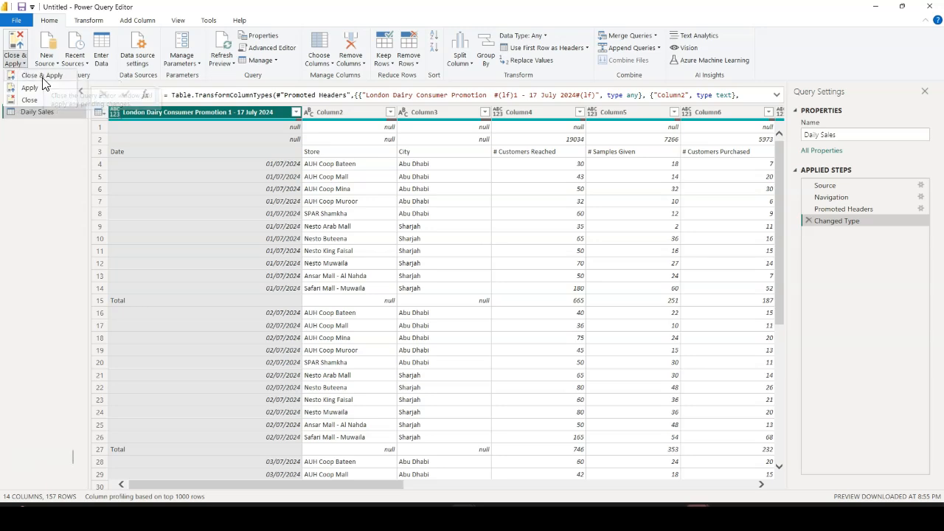
pyautogui.click(28, 100)
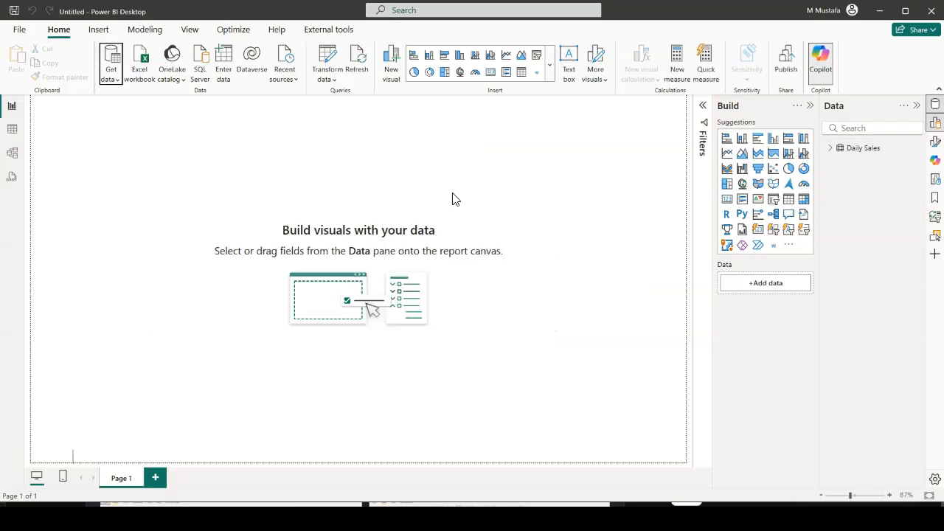
# Examine the fields of the Daily Sales table, checking the column properties of Column2 and Column3
pyautogui.click(842, 153)
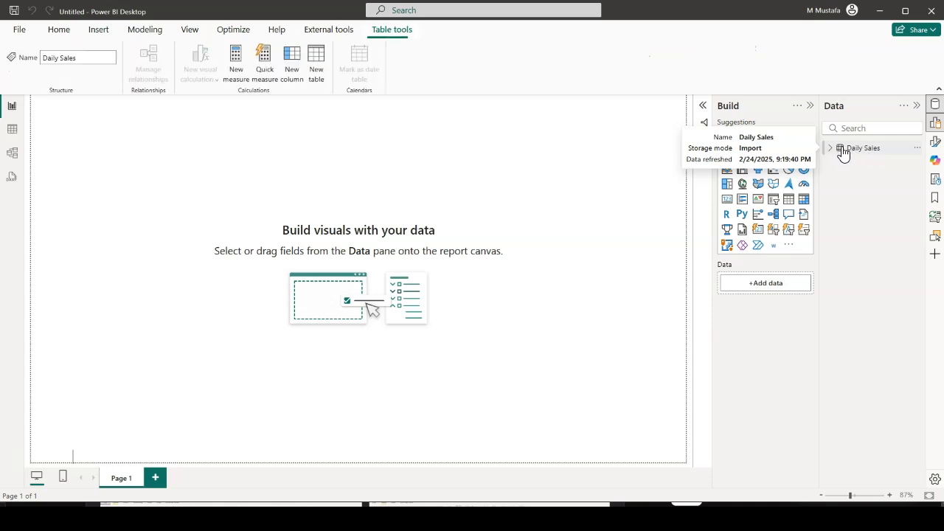
pyautogui.click(830, 149)
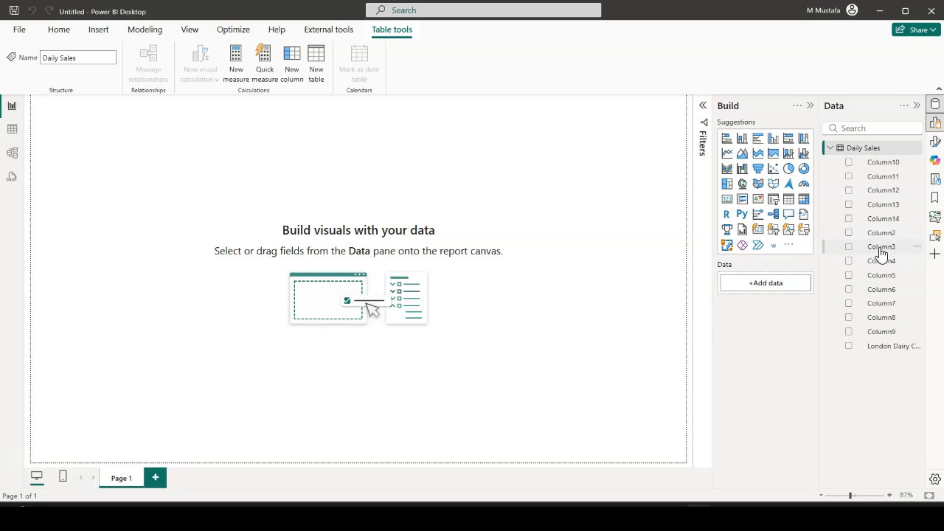
pyautogui.click(883, 205)
pyautogui.click(881, 232)
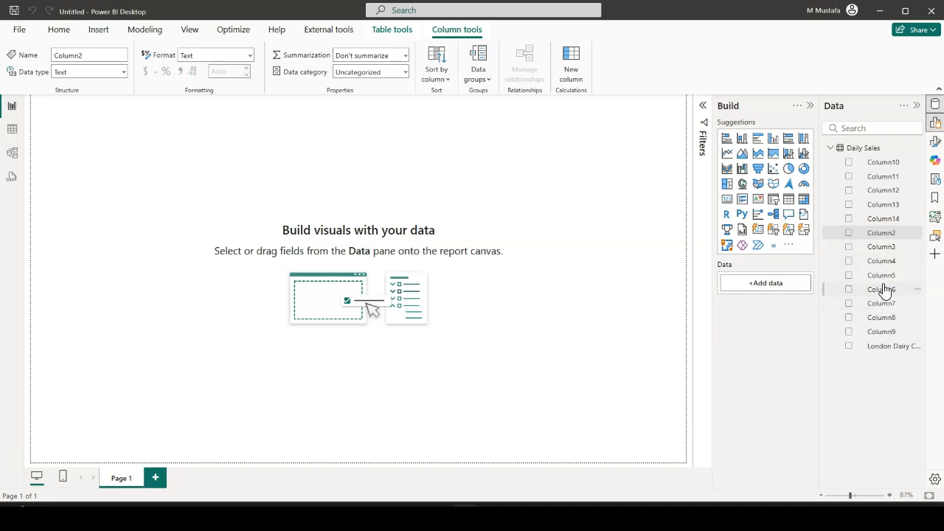
pyautogui.click(882, 276)
pyautogui.click(884, 251)
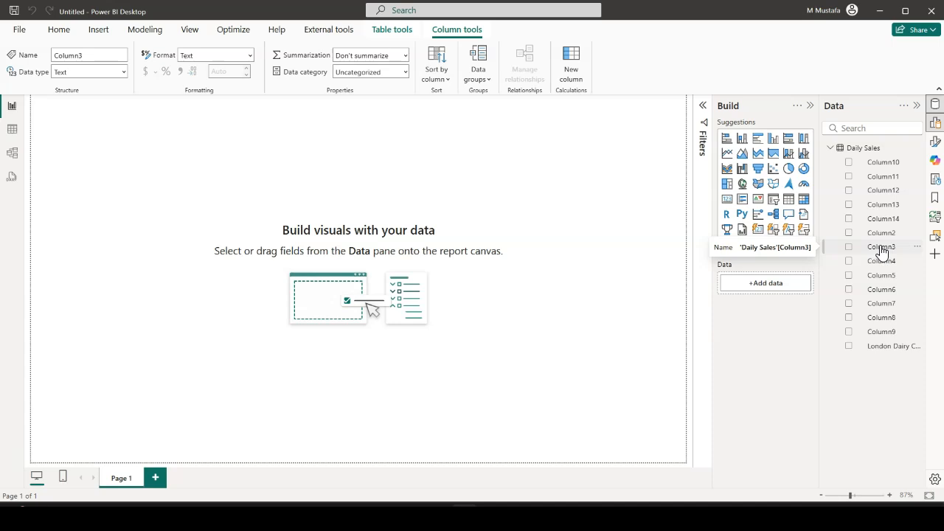
# Reopen the Daily Sales query in Power Query Editor and delete its Changed Type and Promoted Headers steps
pyautogui.click(58, 33)
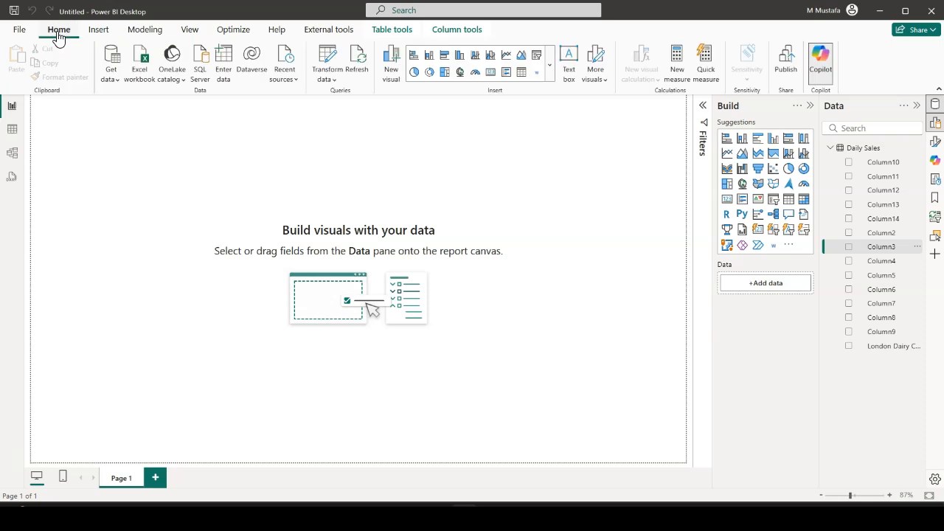
pyautogui.click(332, 80)
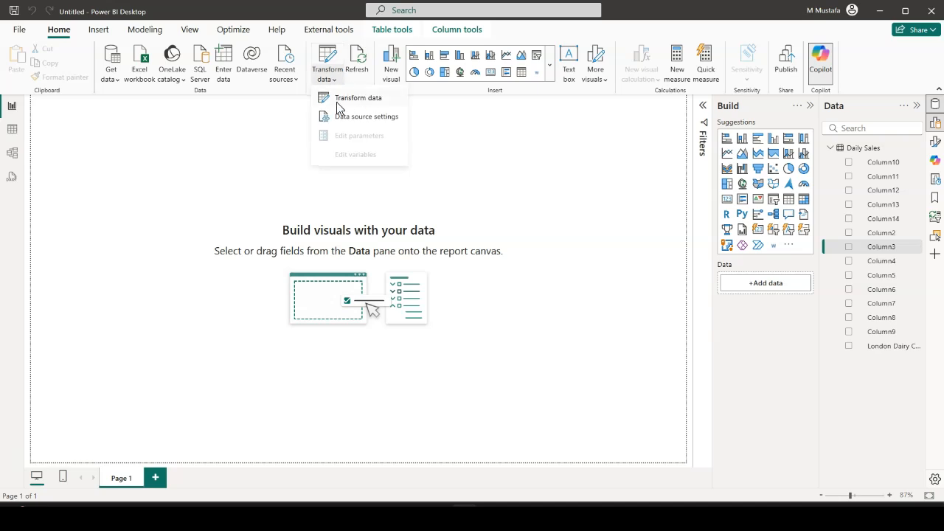
pyautogui.click(359, 100)
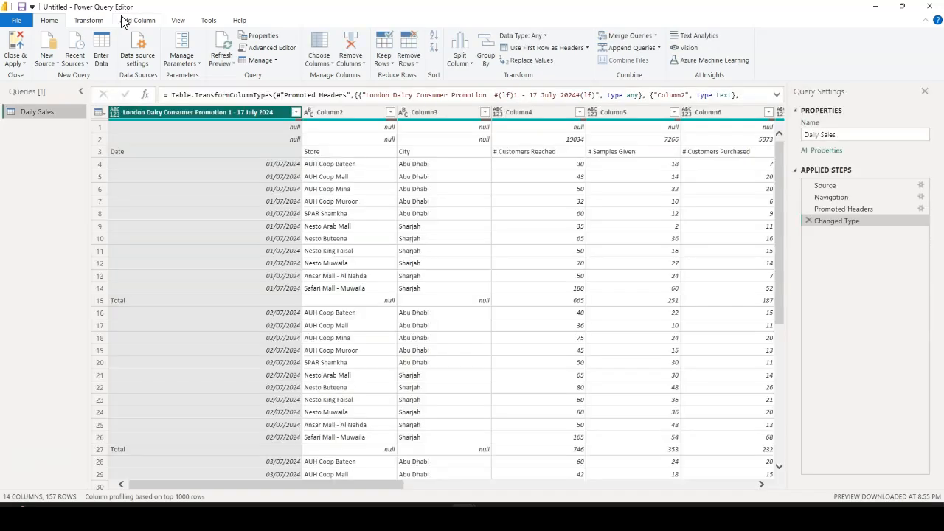
pyautogui.click(810, 220)
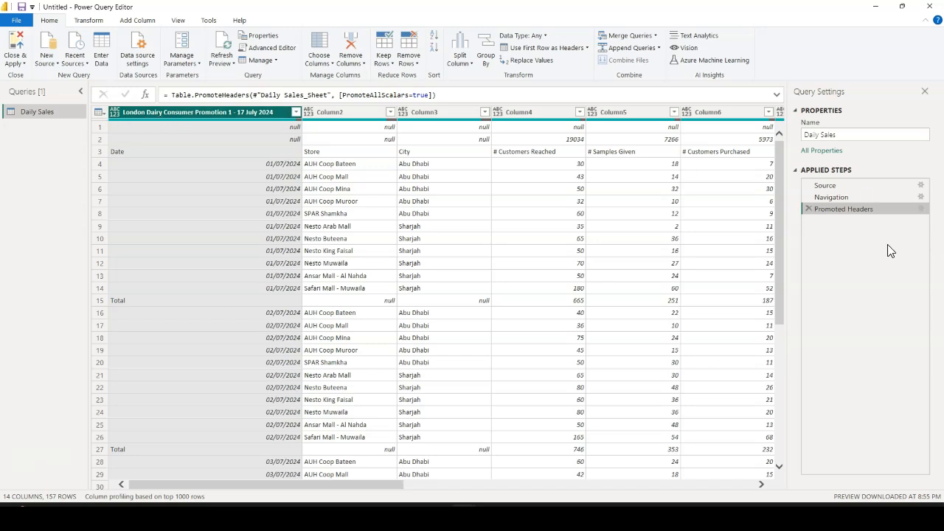
pyautogui.click(810, 208)
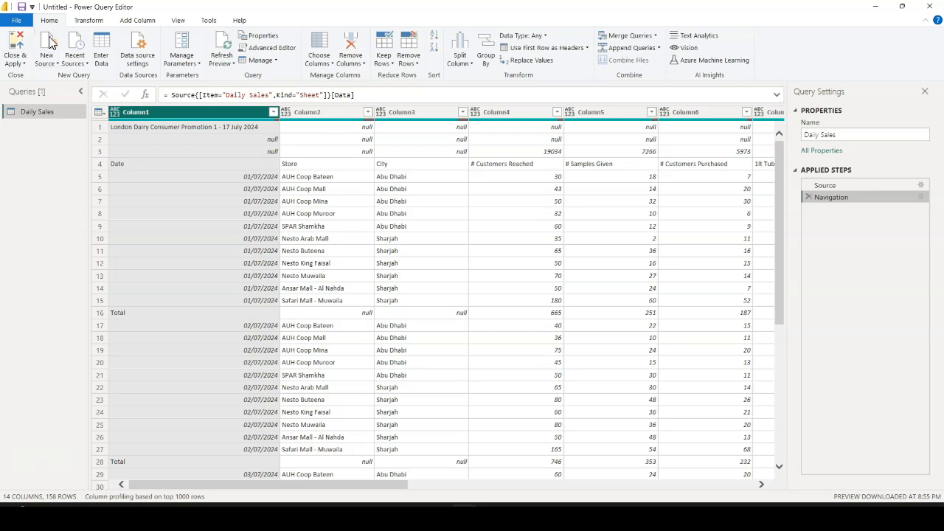
# Remove the top 3 rows from the Daily Sales query
pyautogui.click(415, 66)
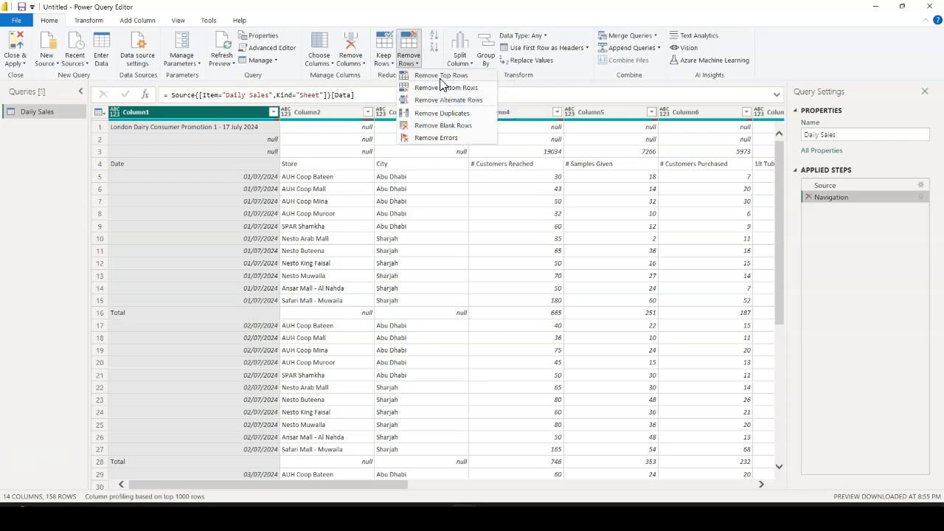
pyautogui.click(442, 77)
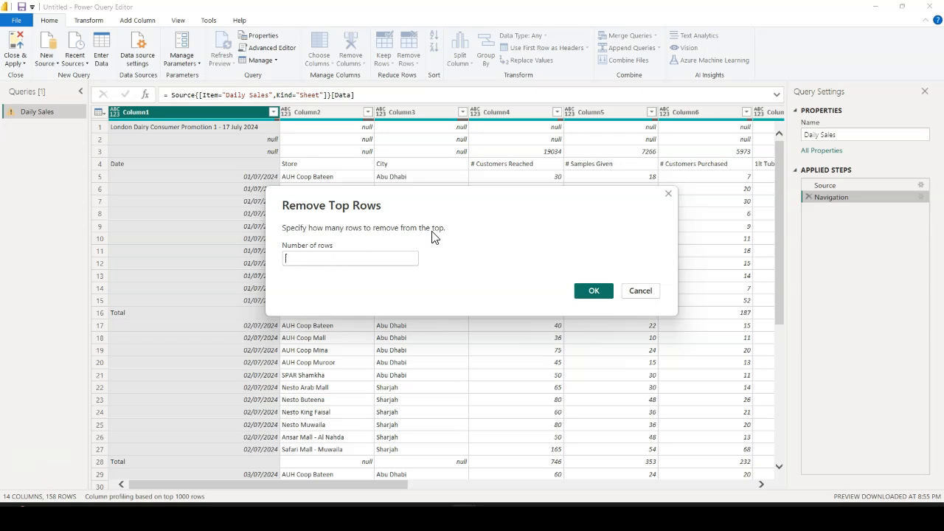
pyautogui.write('3')
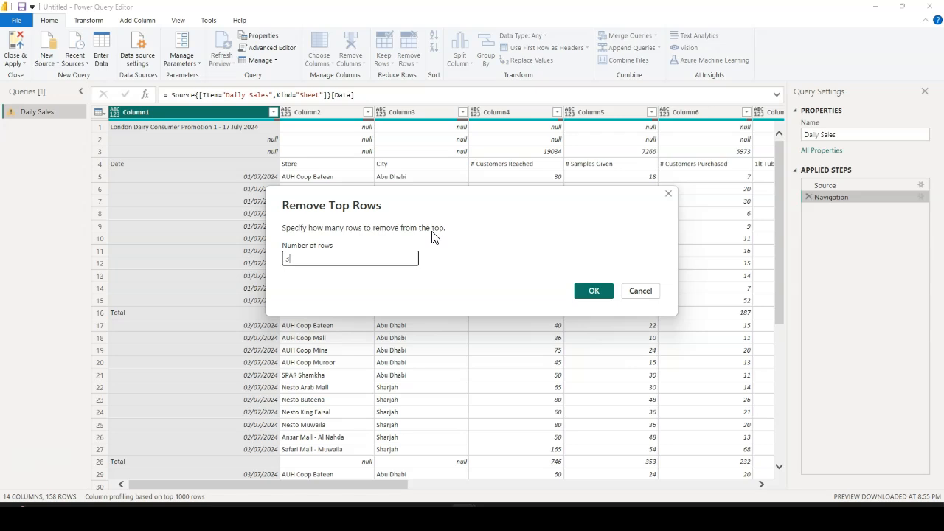
pyautogui.click(589, 293)
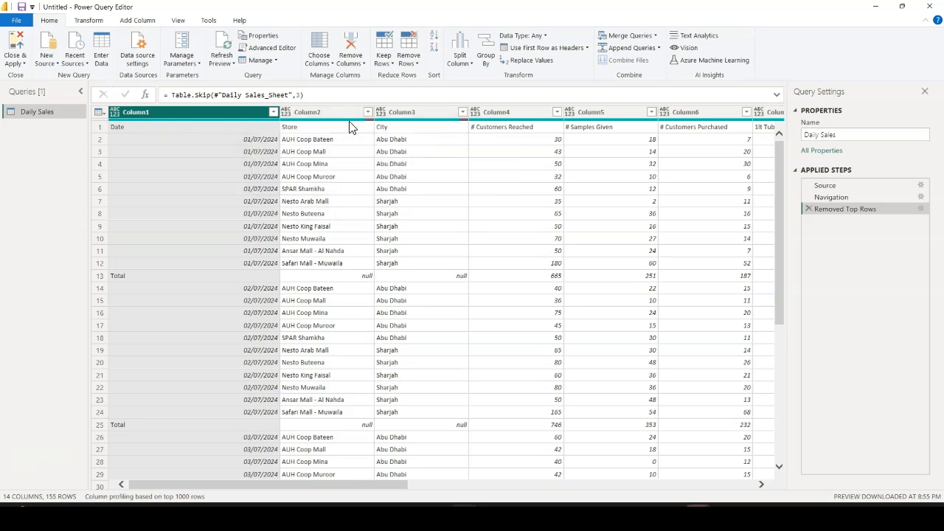
# Promote the first row to column headers and delete the automatically added Changed Type step
pyautogui.click(104, 115)
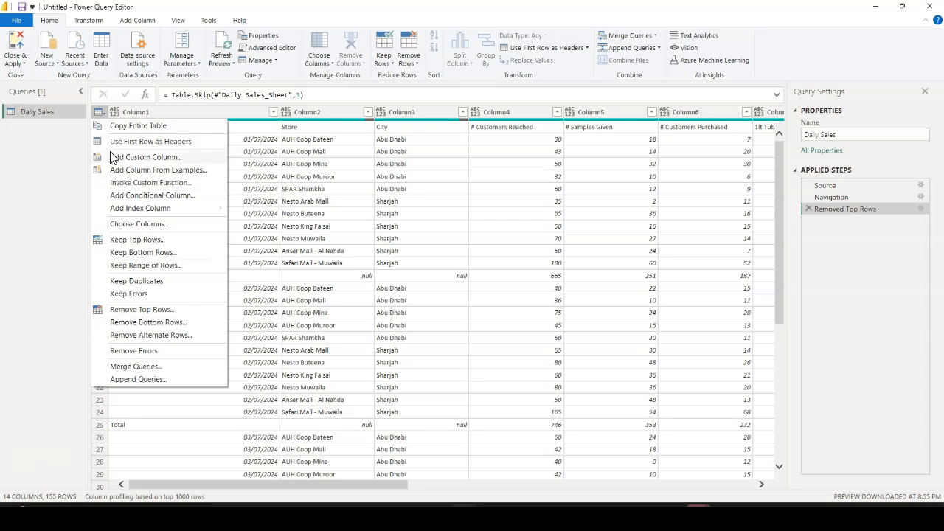
pyautogui.click(169, 144)
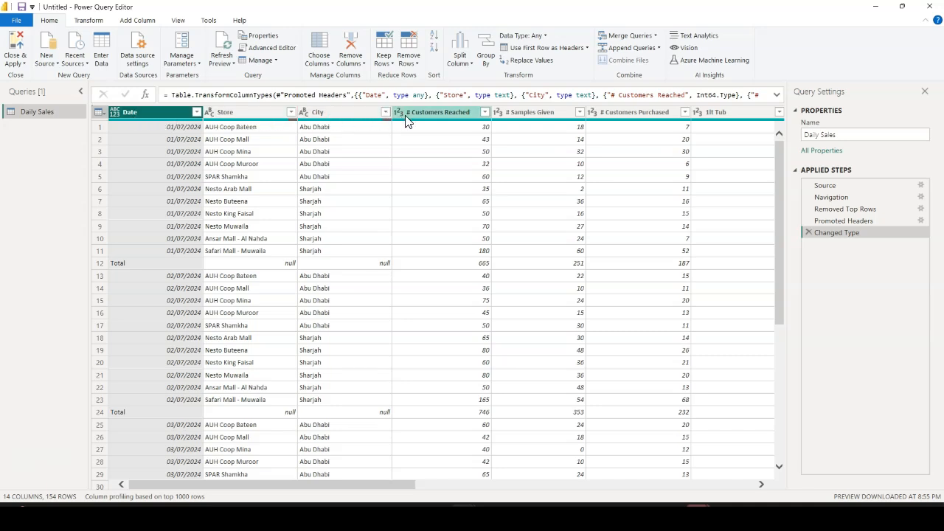
pyautogui.click(845, 220)
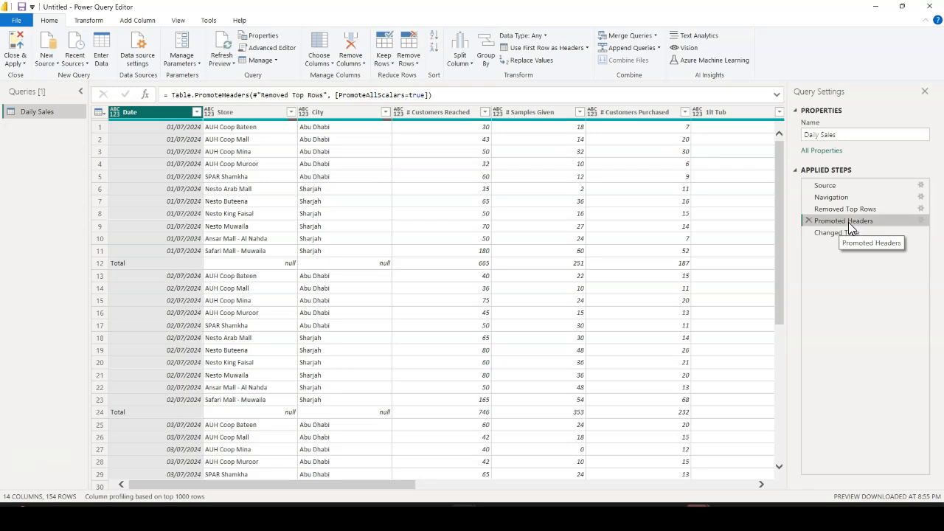
pyautogui.click(839, 234)
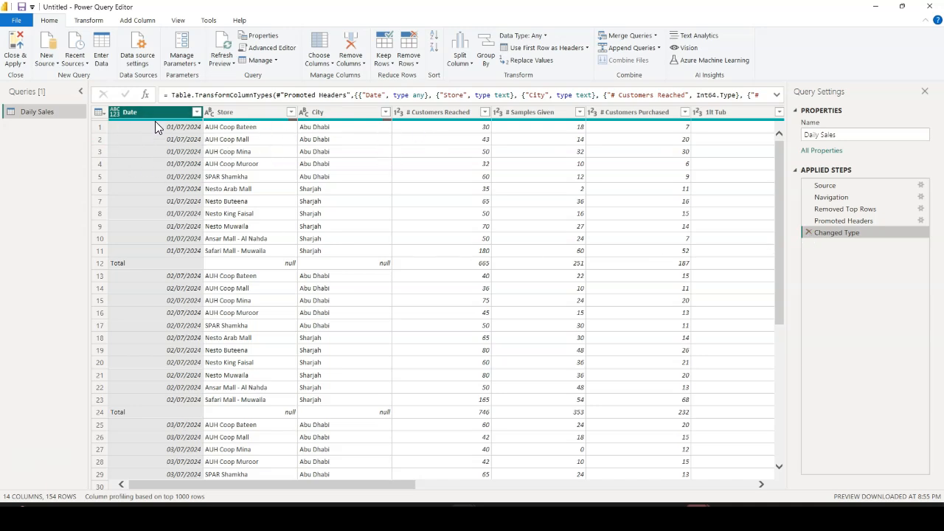
pyautogui.click(808, 233)
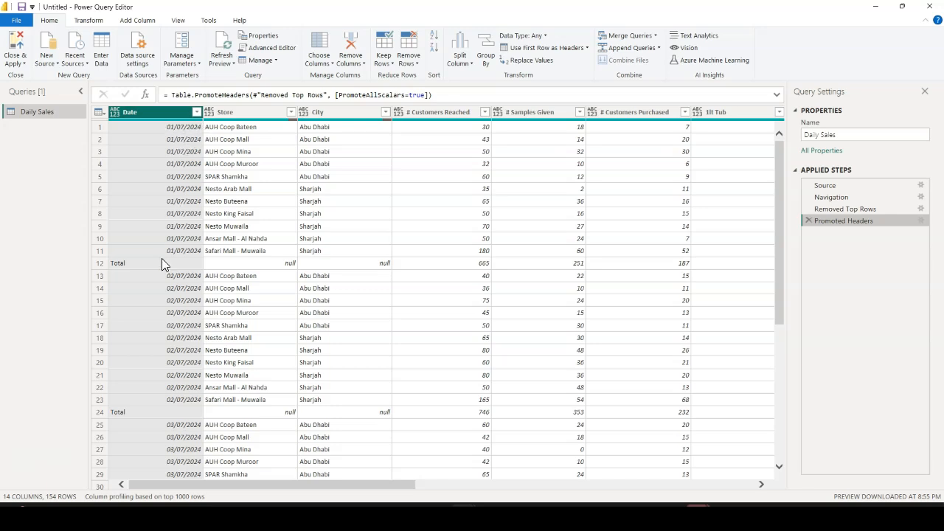
# Filter the Date column to exclude the Grand Total and Total rows
pyautogui.scroll(-4, 149, 273)
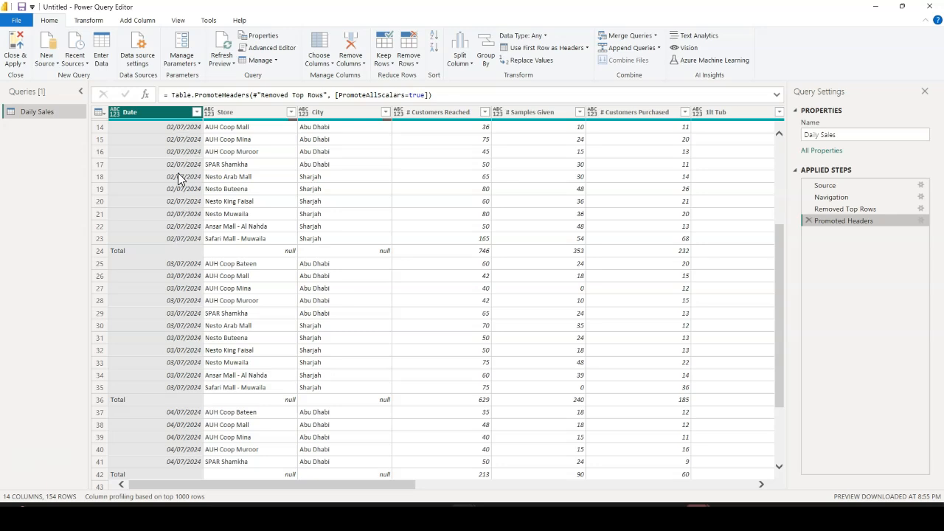
pyautogui.click(196, 112)
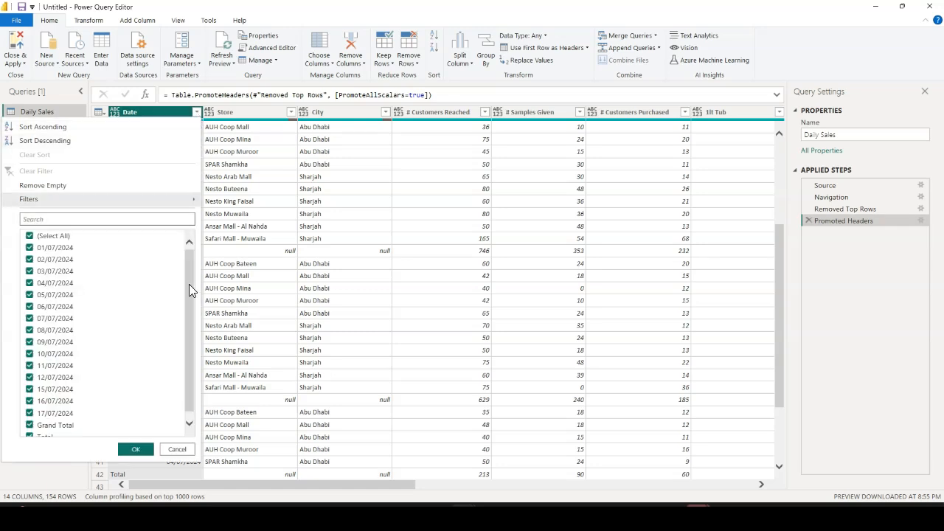
pyautogui.scroll(-1, 189, 284)
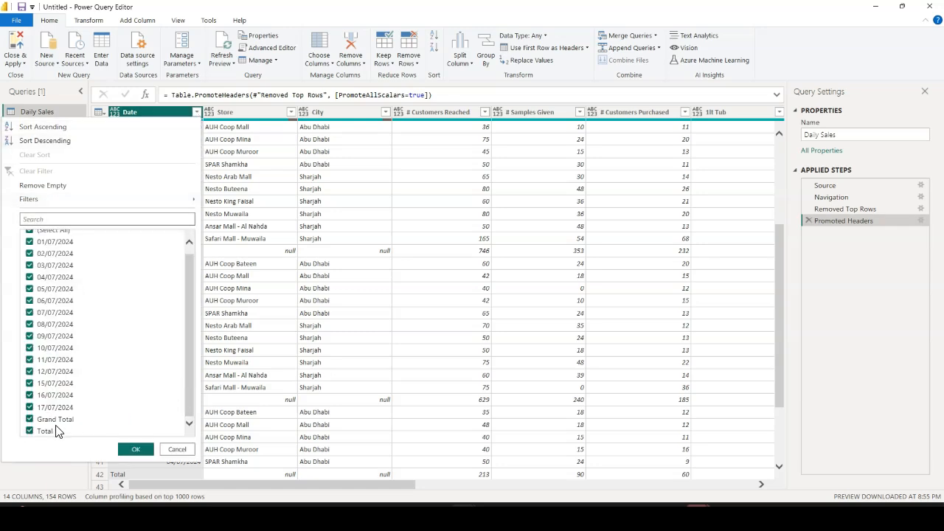
pyautogui.click(30, 419)
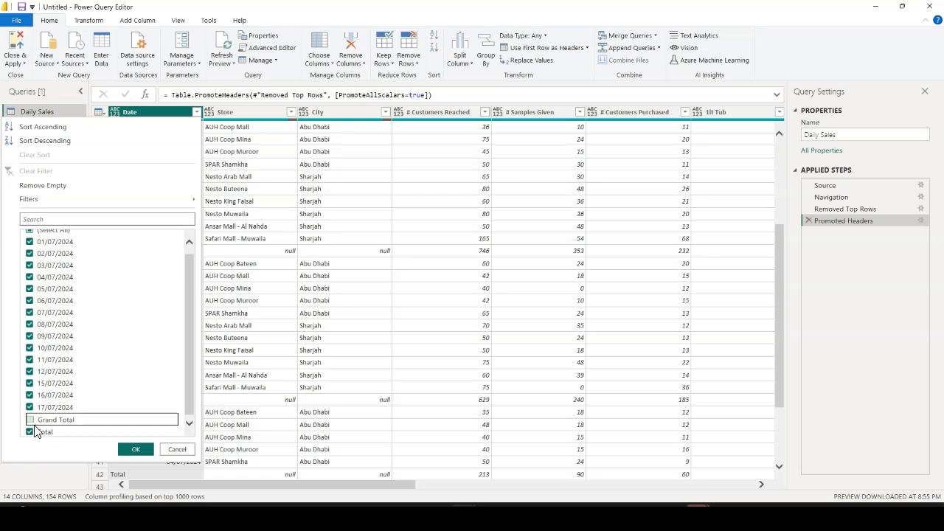
pyautogui.click(29, 432)
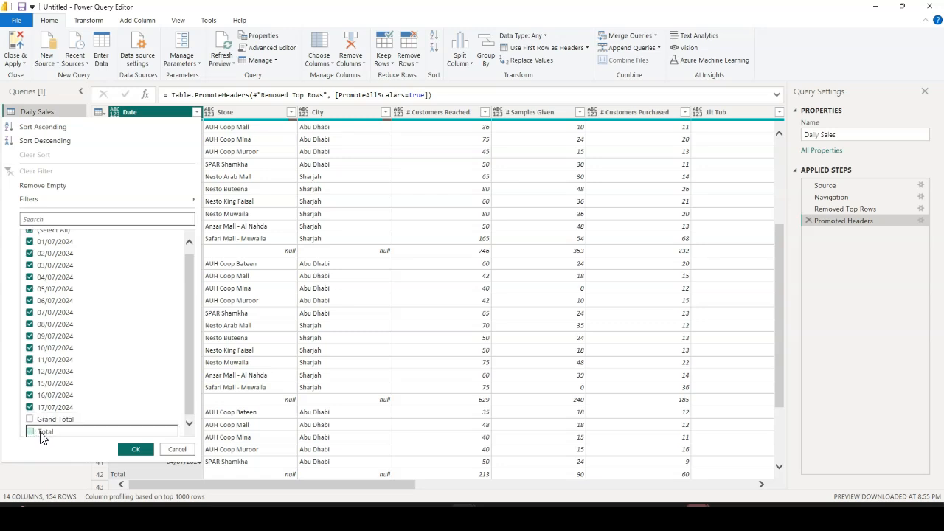
pyautogui.click(136, 449)
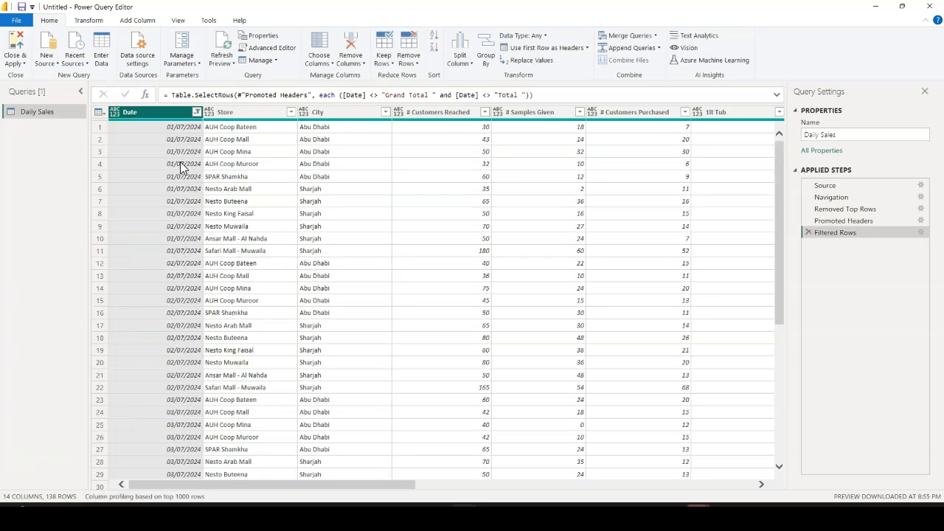
pyautogui.scroll(-6, 174, 220)
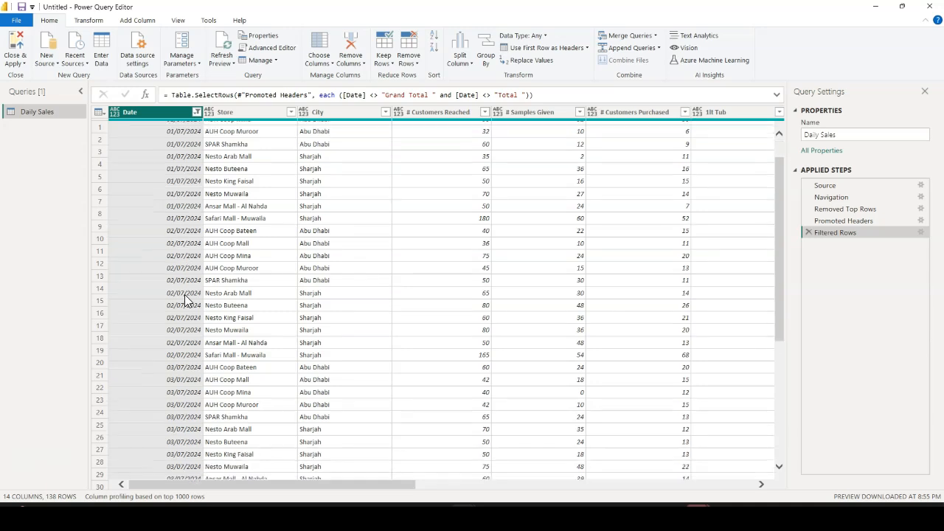
pyautogui.scroll(6, 180, 337)
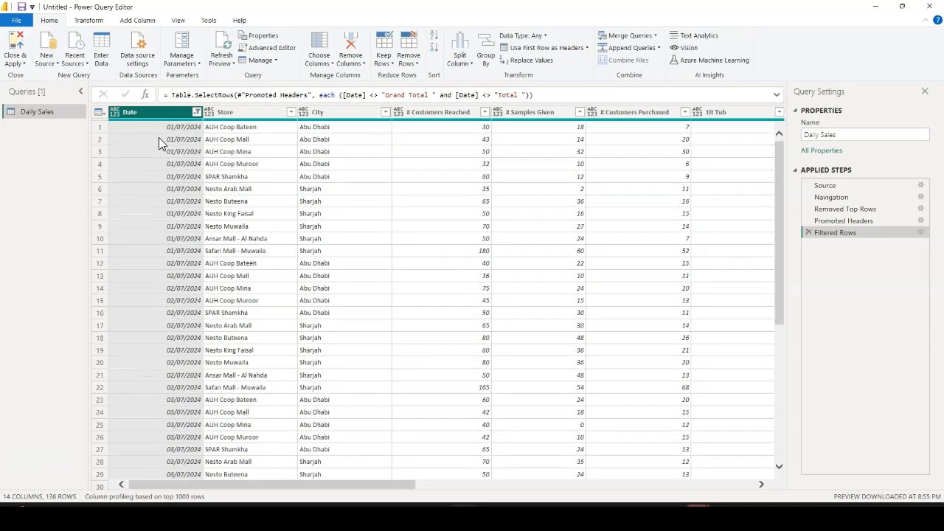
# Set the data type of the Date column to Date and of the Store and City columns to Text
pyautogui.click(114, 115)
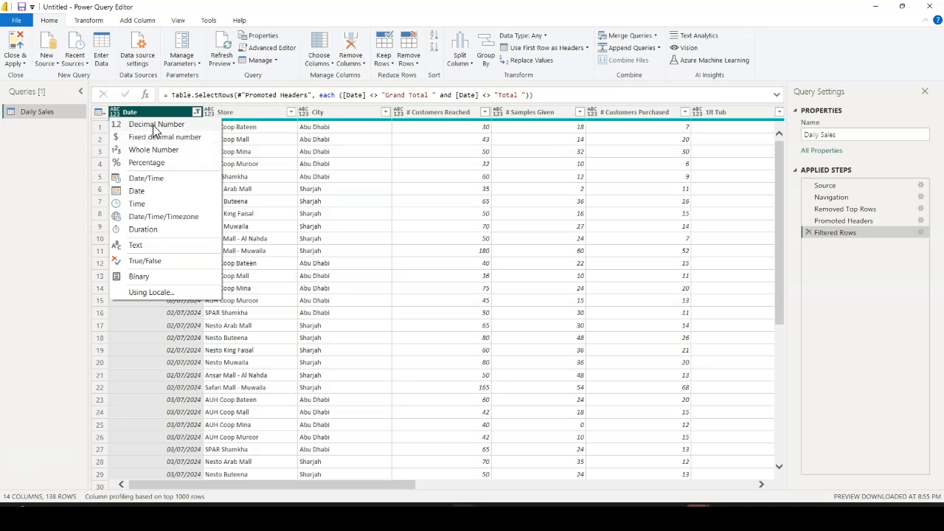
pyautogui.click(136, 191)
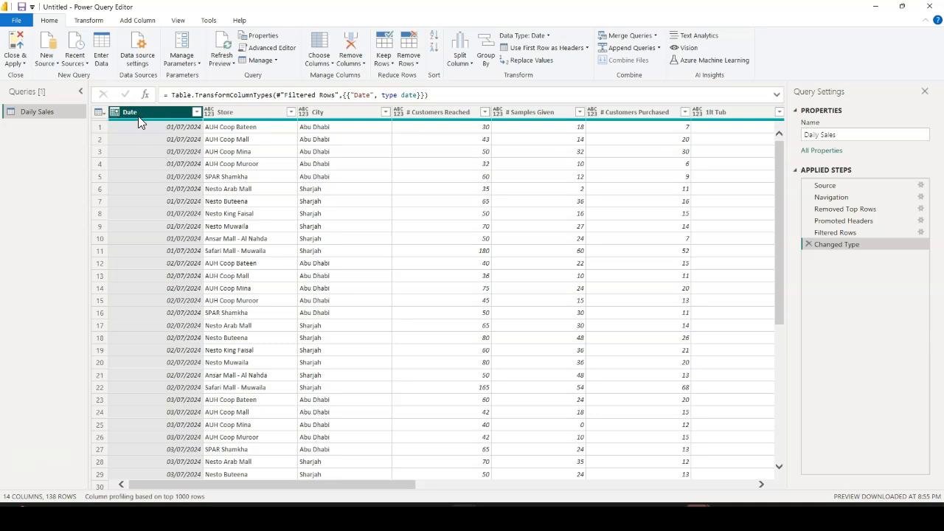
pyautogui.click(244, 113)
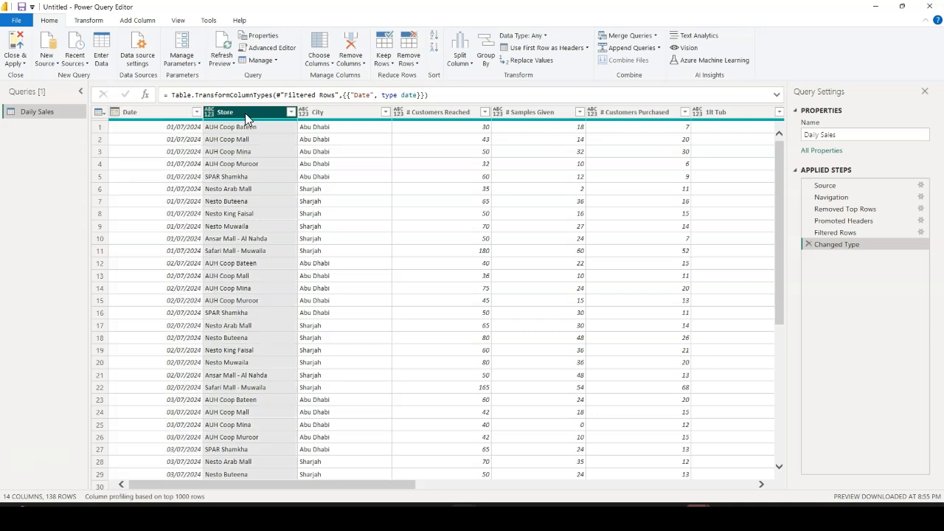
pyautogui.click(327, 114)
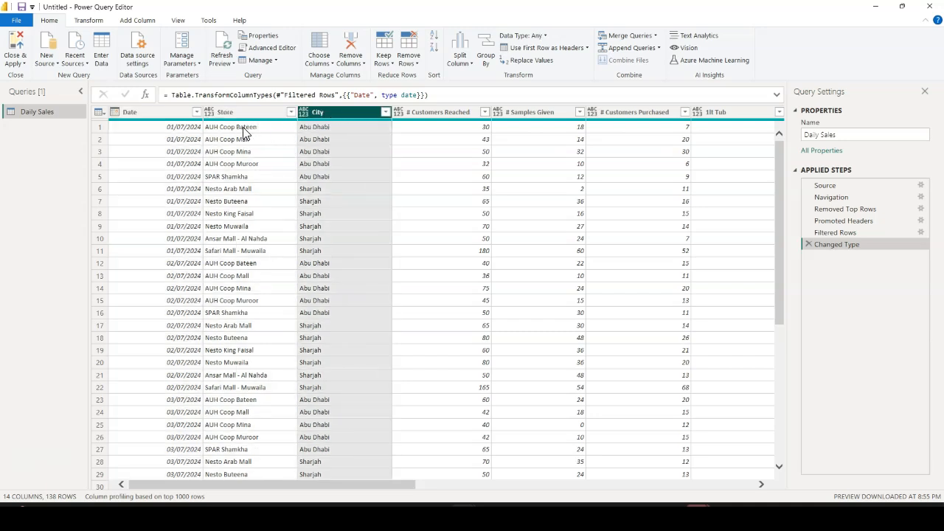
pyautogui.click(211, 112)
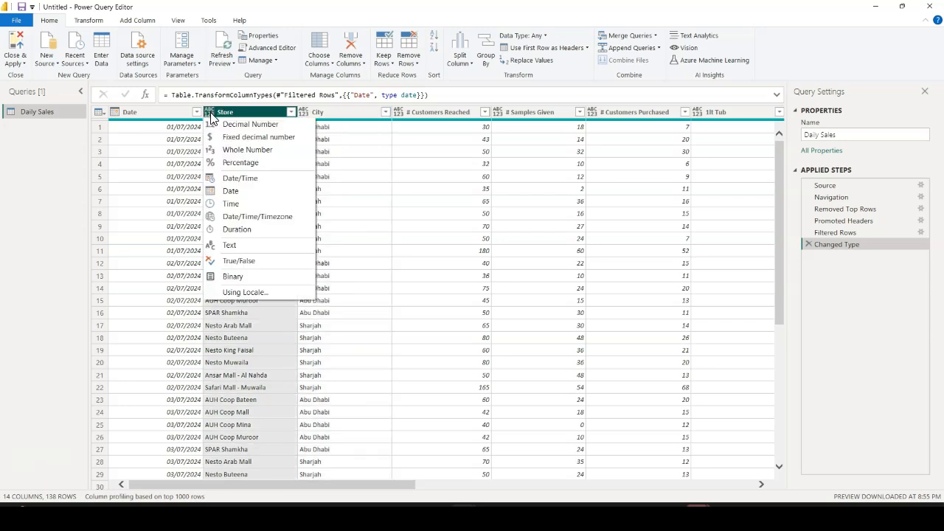
pyautogui.click(228, 244)
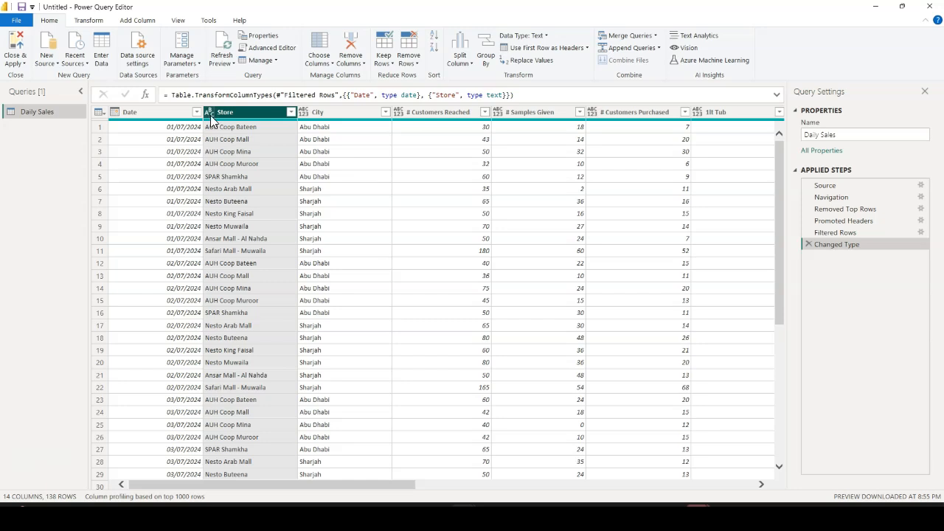
pyautogui.click(303, 113)
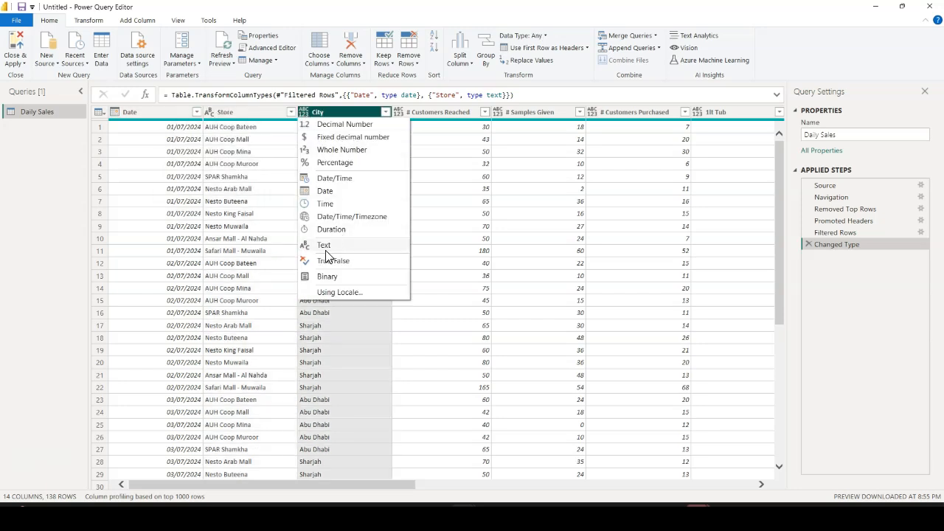
pyautogui.click(325, 246)
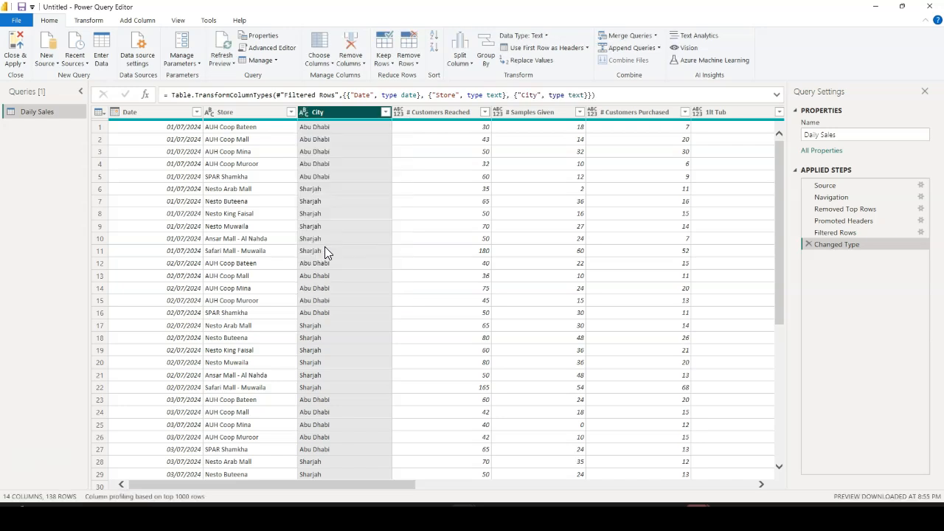
# Change the data type of all columns from # Customers Reached through (3* 125 ml)+ (3* 125 ml) to Whole Number
pyautogui.click(458, 115)
pyautogui.moveTo(384, 487); pyautogui.dragTo(494, 490)
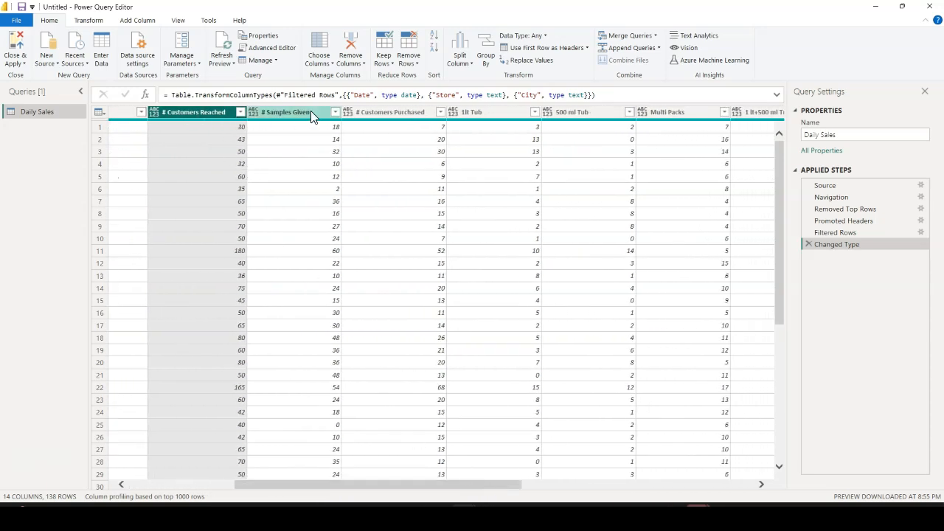
pyautogui.moveTo(447, 491); pyautogui.dragTo(660, 494)
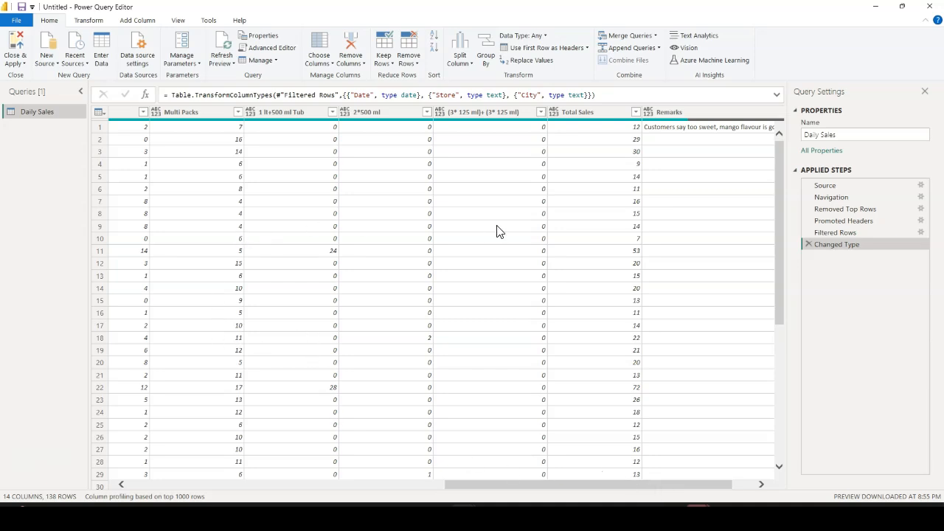
pyautogui.moveTo(551, 485); pyautogui.dragTo(344, 488)
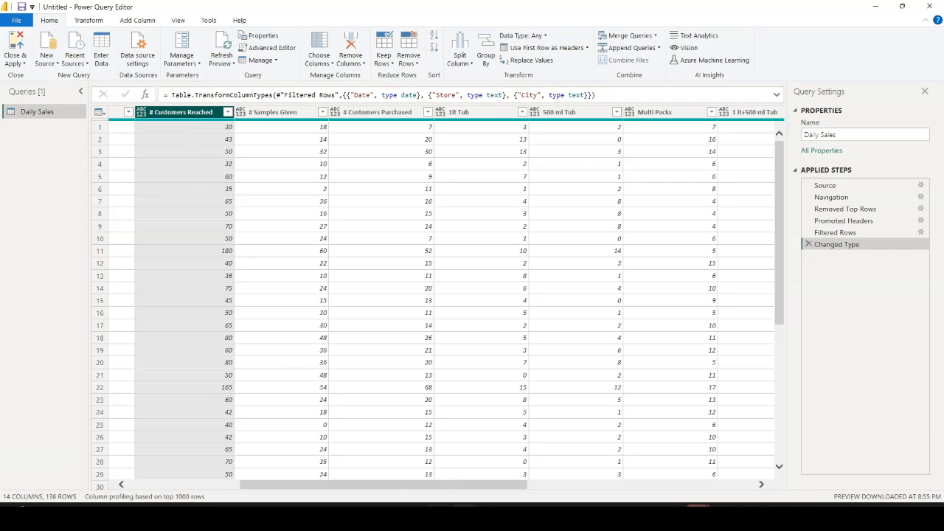
pyautogui.moveTo(411, 488); pyautogui.dragTo(559, 493)
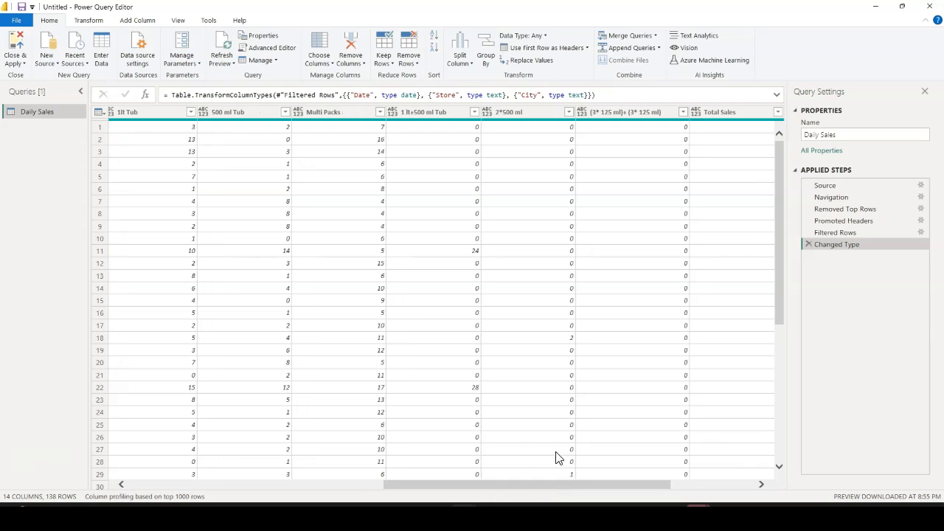
pyautogui.keyDown('shift'); pyautogui.click(636, 120); pyautogui.keyUp('shift')
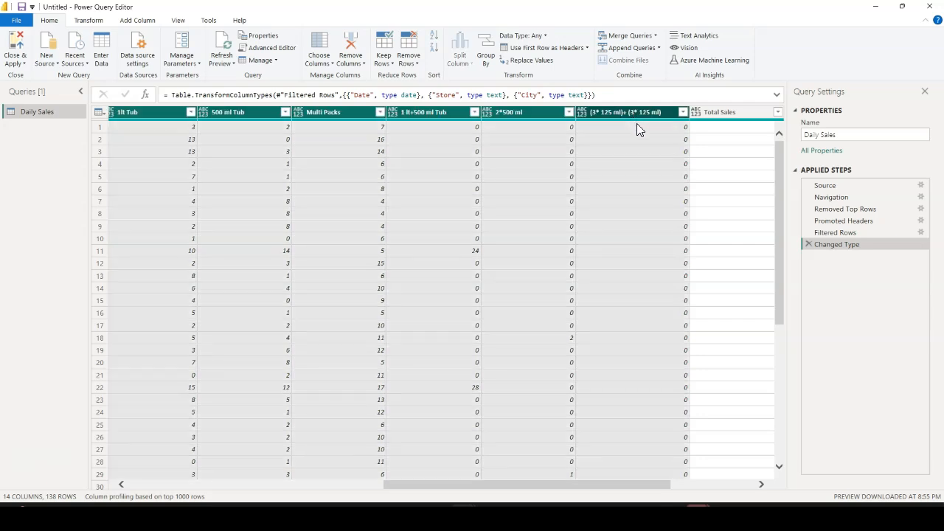
pyautogui.rightClick(513, 115)
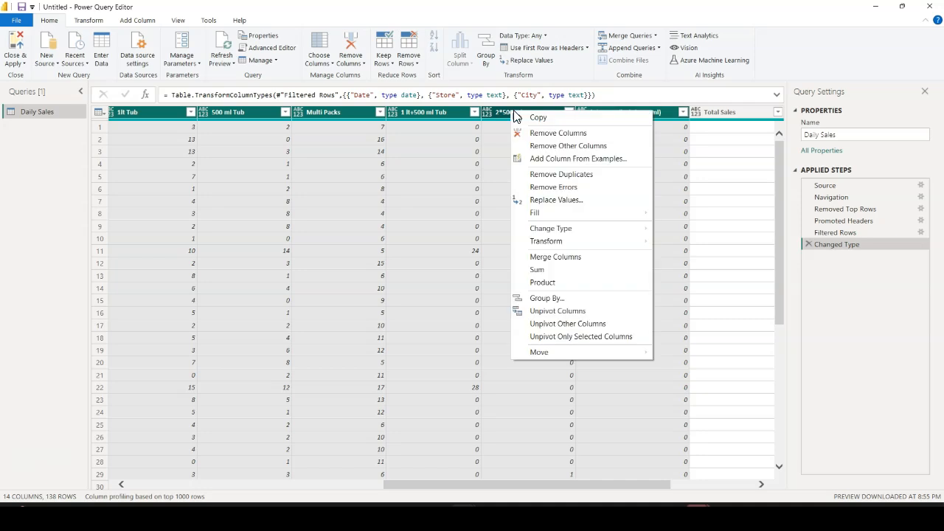
pyautogui.moveTo(549, 233)
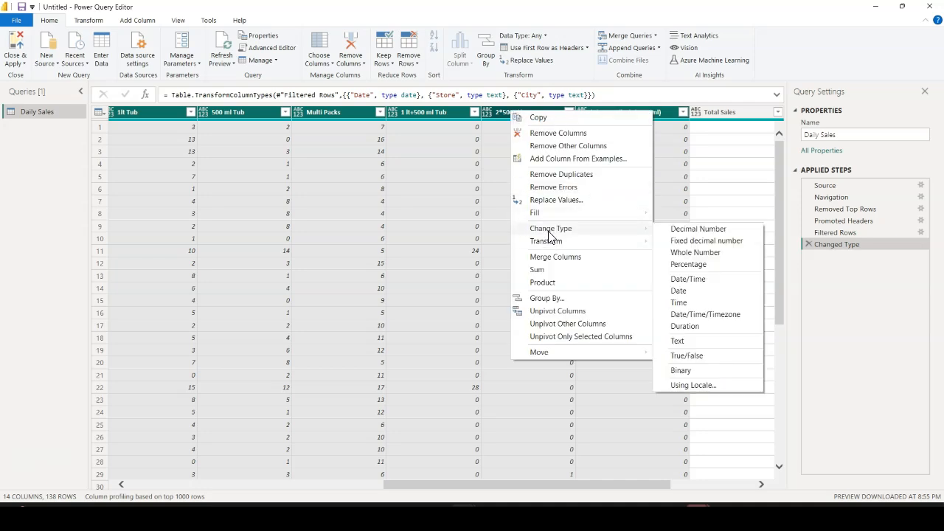
pyautogui.click(694, 254)
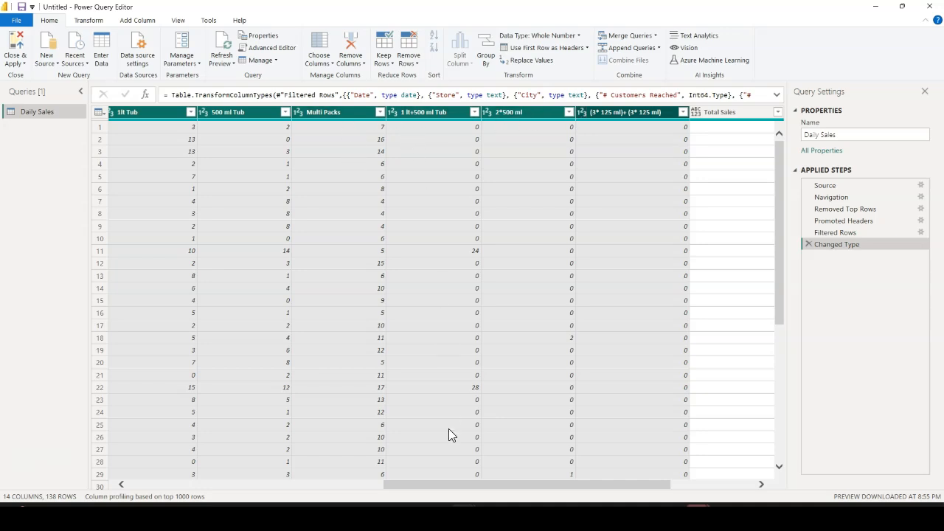
# Remove the Total Sales column from the Daily Sales query
pyautogui.moveTo(457, 487); pyautogui.dragTo(618, 487)
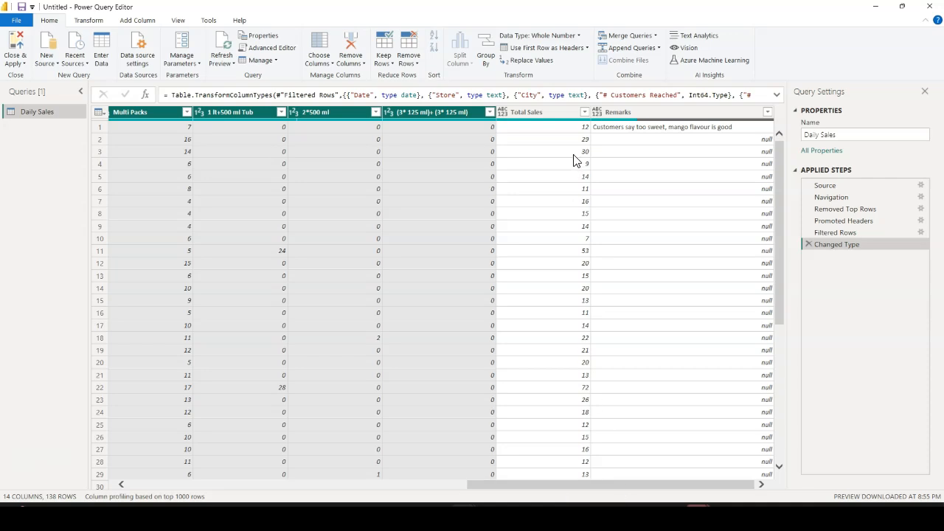
pyautogui.click(544, 113)
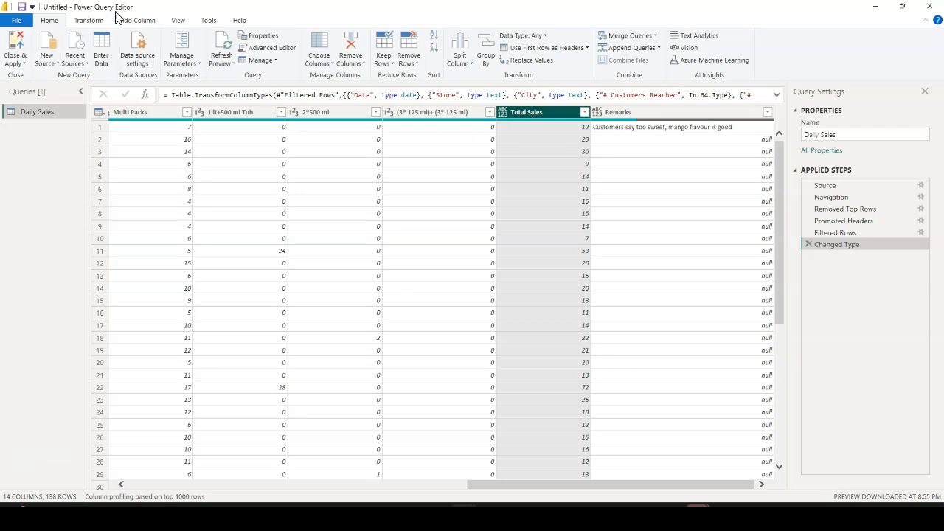
pyautogui.rightClick(523, 118)
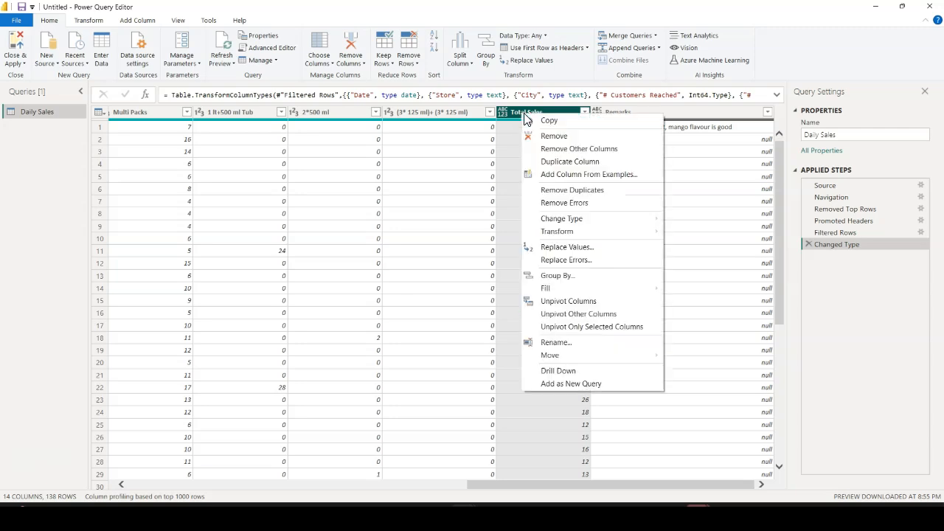
pyautogui.click(552, 137)
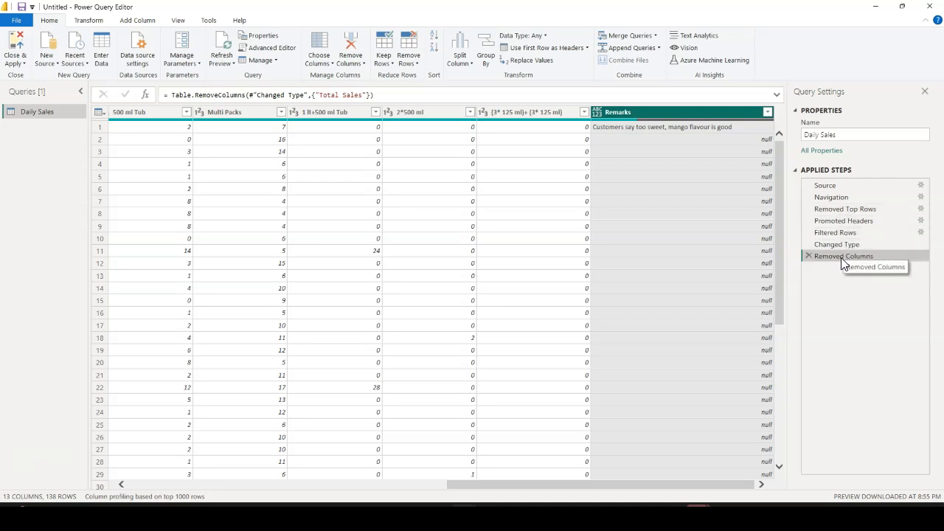
# Examine the formulas behind the Removed Columns and Changed Type steps, including the full list of column types
pyautogui.click(385, 95)
pyautogui.moveTo(385, 94); pyautogui.dragTo(163, 99)
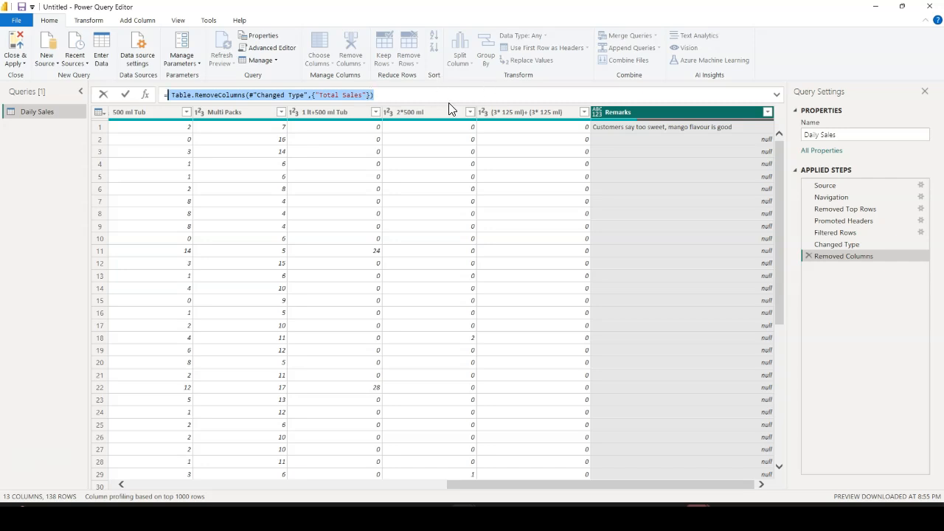
pyautogui.click(841, 247)
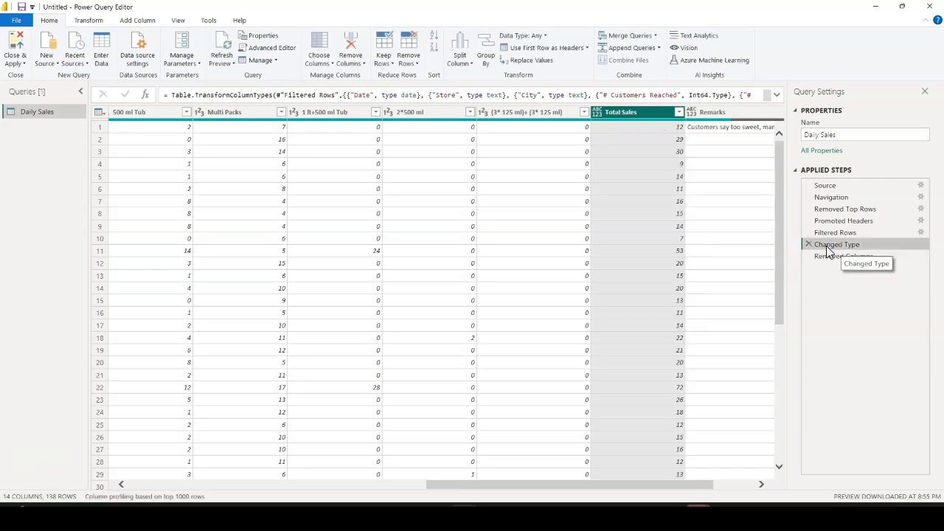
pyautogui.click(777, 96)
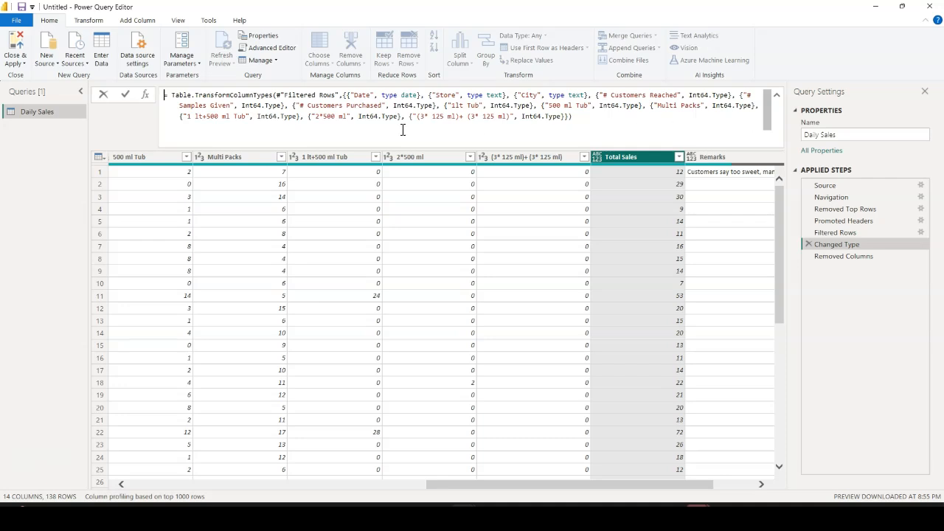
pyautogui.moveTo(399, 116); pyautogui.dragTo(258, 118)
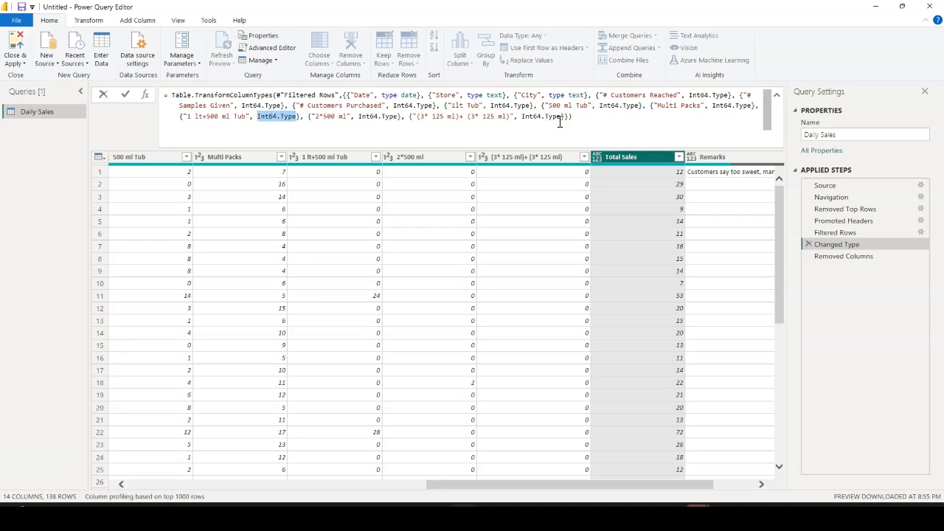
pyautogui.click(777, 96)
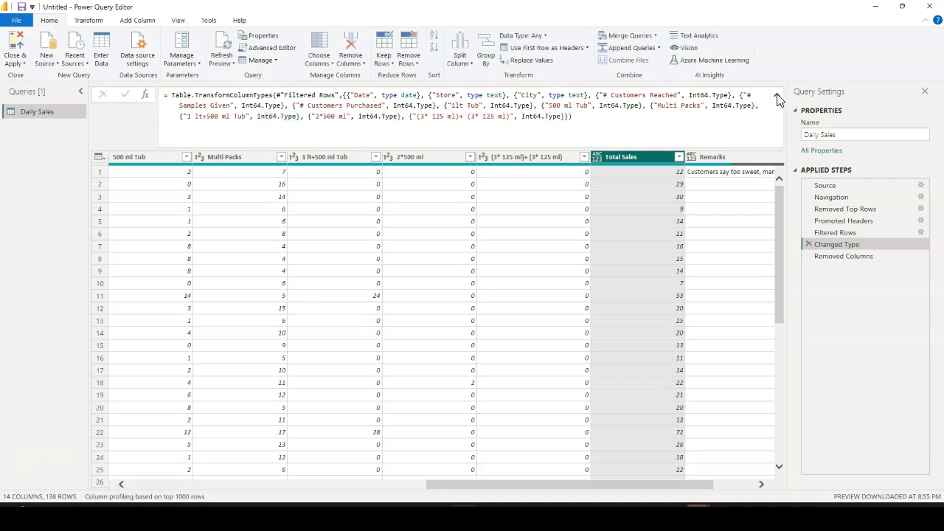
pyautogui.click(777, 96)
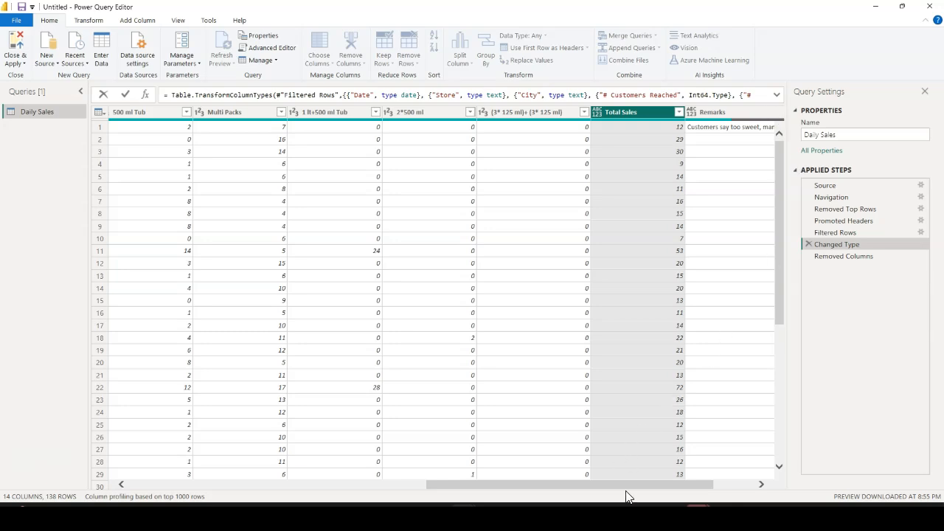
pyautogui.click(739, 485)
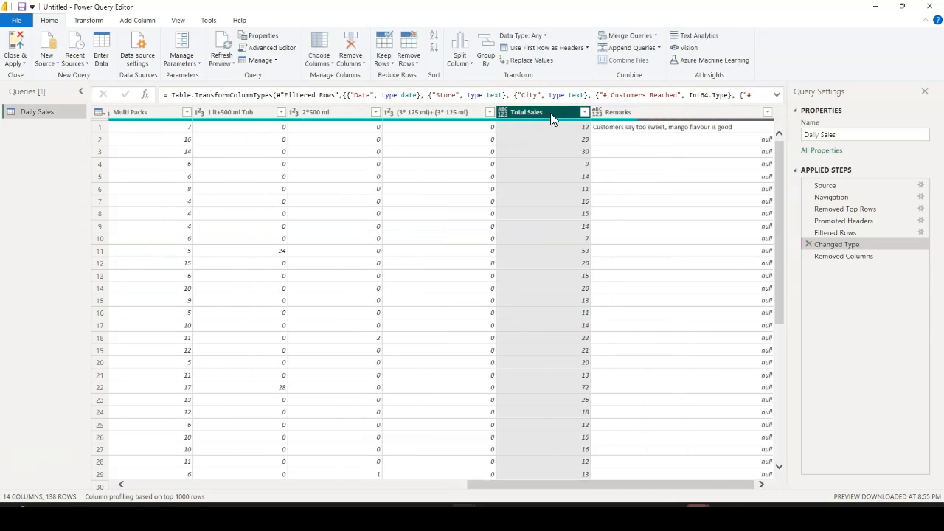
# Set the data type of the Remarks column to Text after the Removed Columns step and check its cells
pyautogui.click(841, 259)
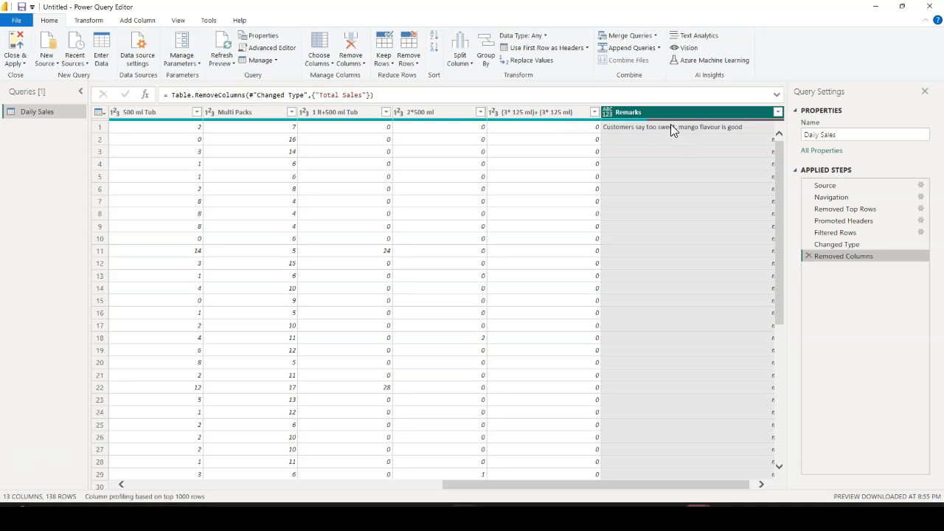
pyautogui.click(606, 114)
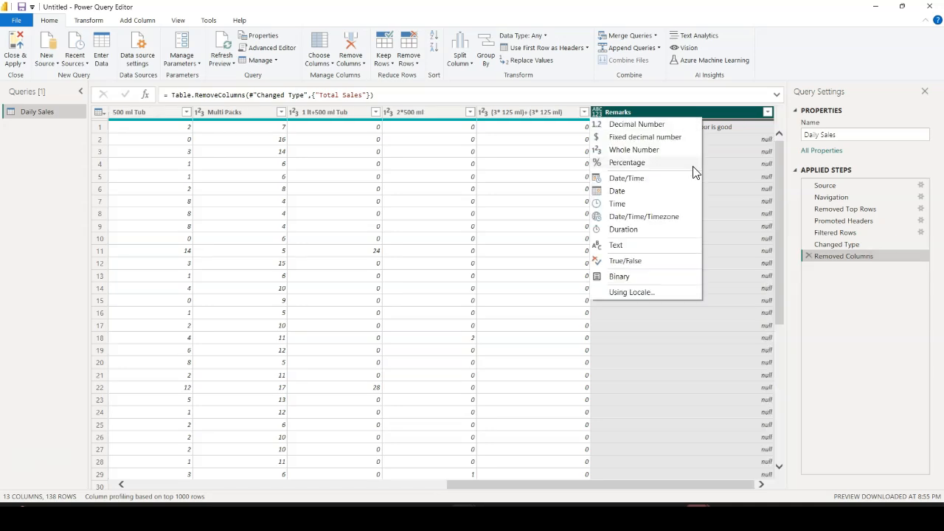
pyautogui.click(619, 247)
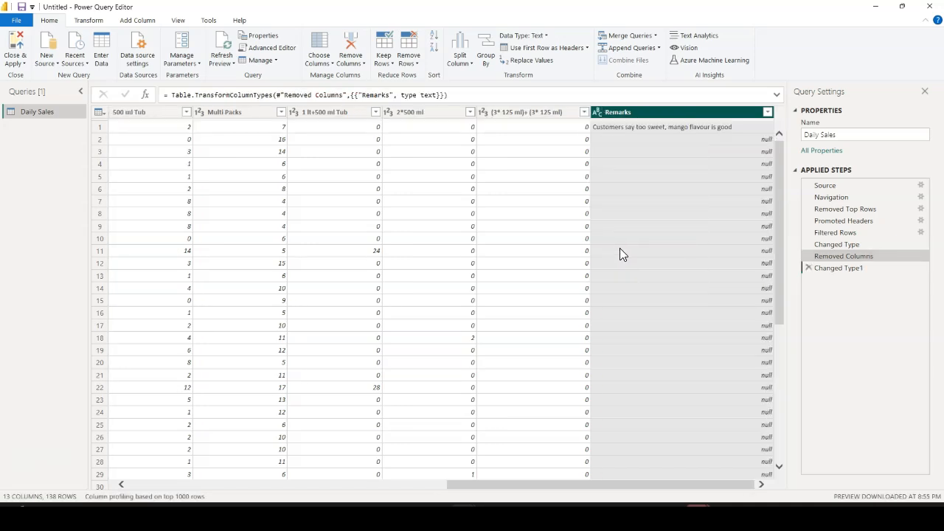
pyautogui.moveTo(737, 486); pyautogui.dragTo(735, 485)
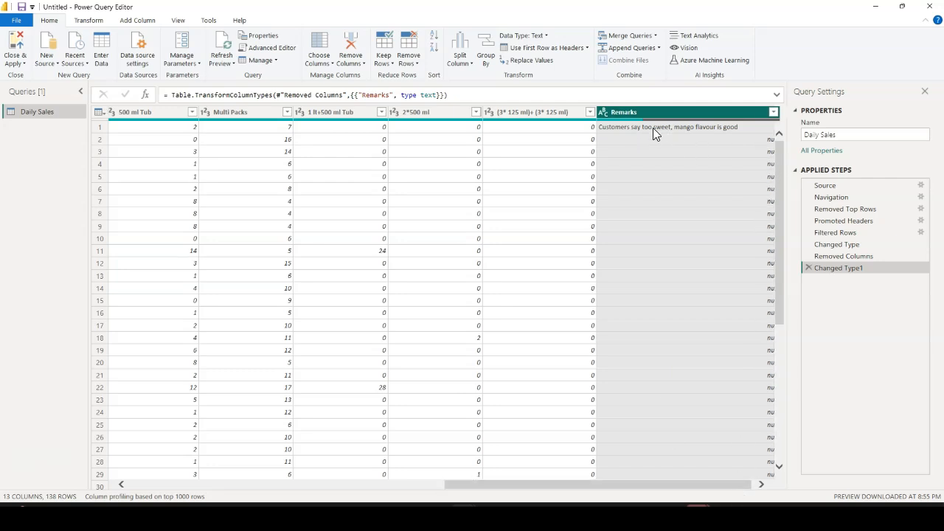
pyautogui.click(671, 178)
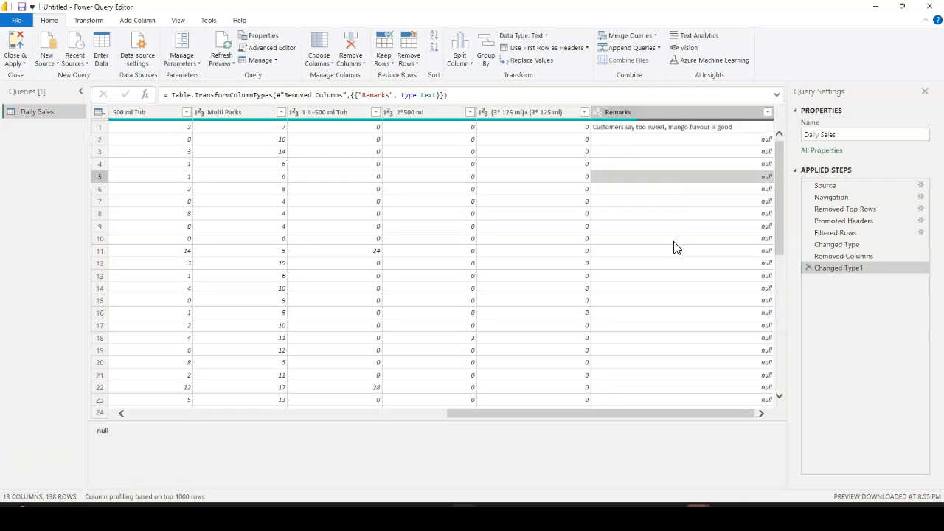
pyautogui.click(671, 290)
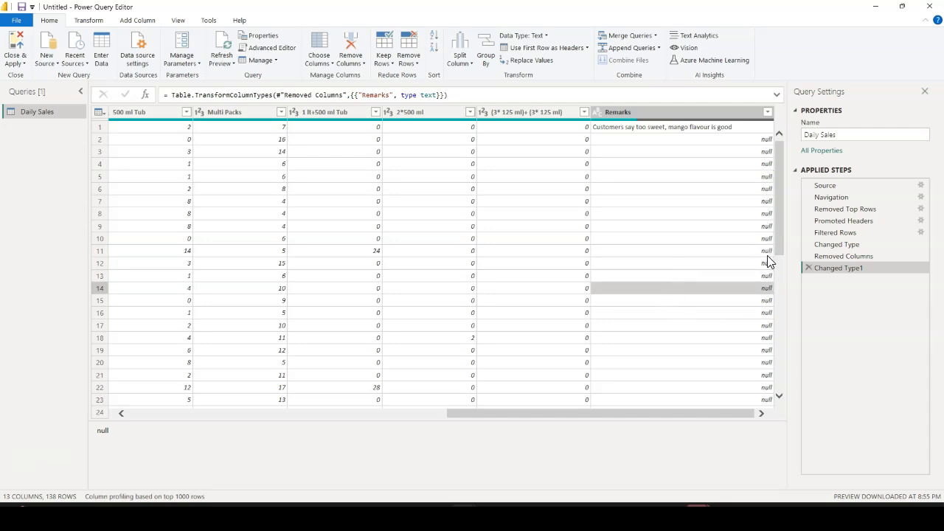
# Rename the last applied step of the query to Changed Data Types
pyautogui.moveTo(728, 416); pyautogui.dragTo(399, 426)
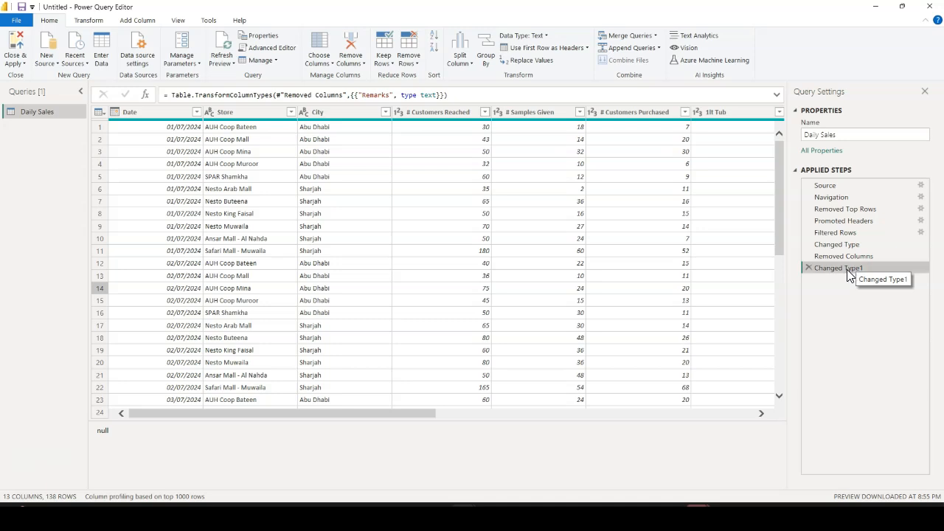
pyautogui.rightClick(907, 272)
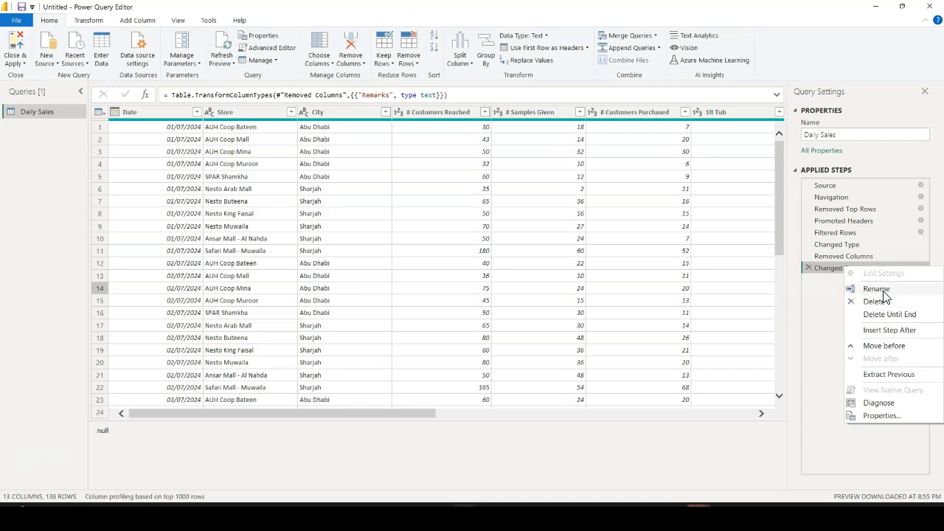
pyautogui.click(884, 290)
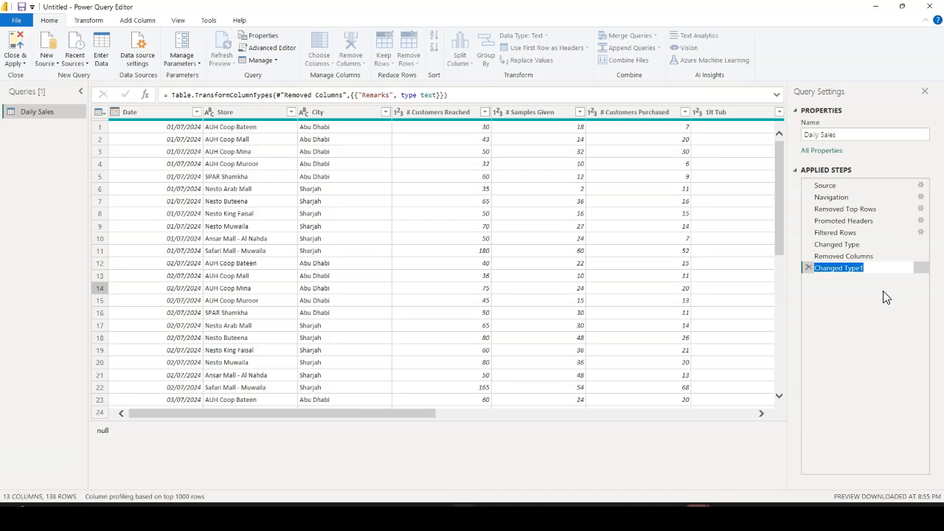
pyautogui.write('Cha')
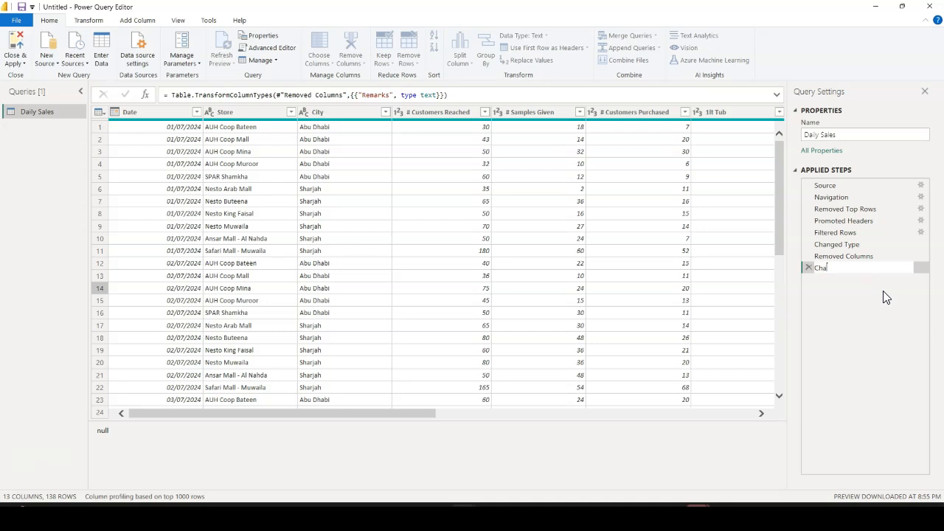
pyautogui.write('nged Da')
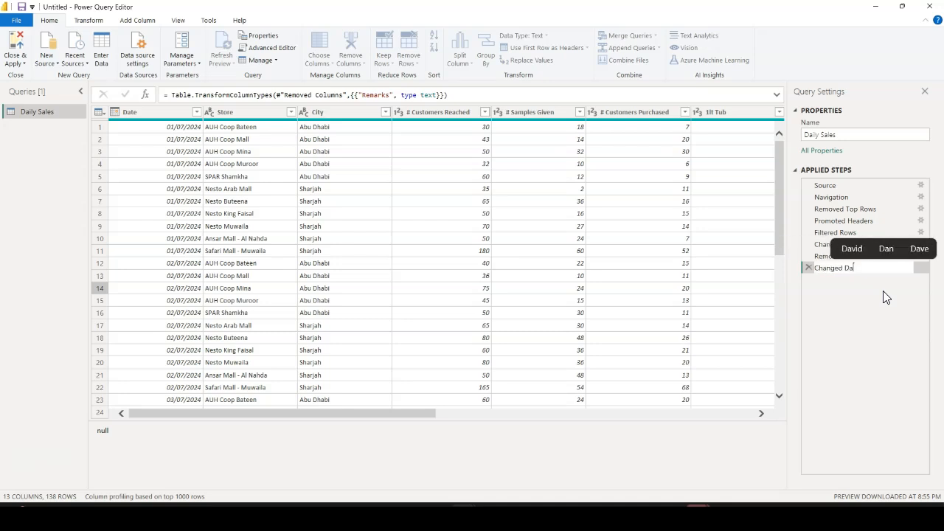
pyautogui.write('ta Types')
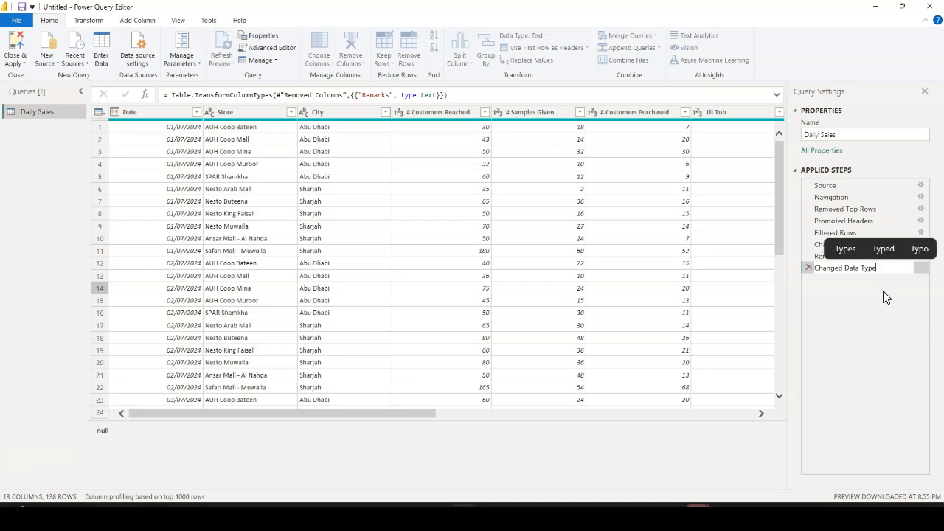
pyautogui.press('Return')
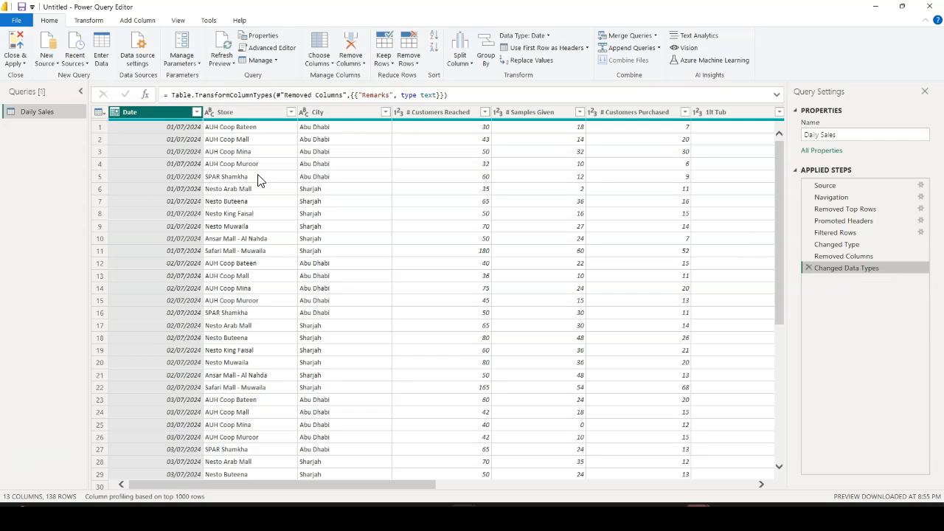
# Close the query editor, applying the changes to the report, and widen the field list to show full column names
pyautogui.click(22, 66)
pyautogui.click(41, 83)
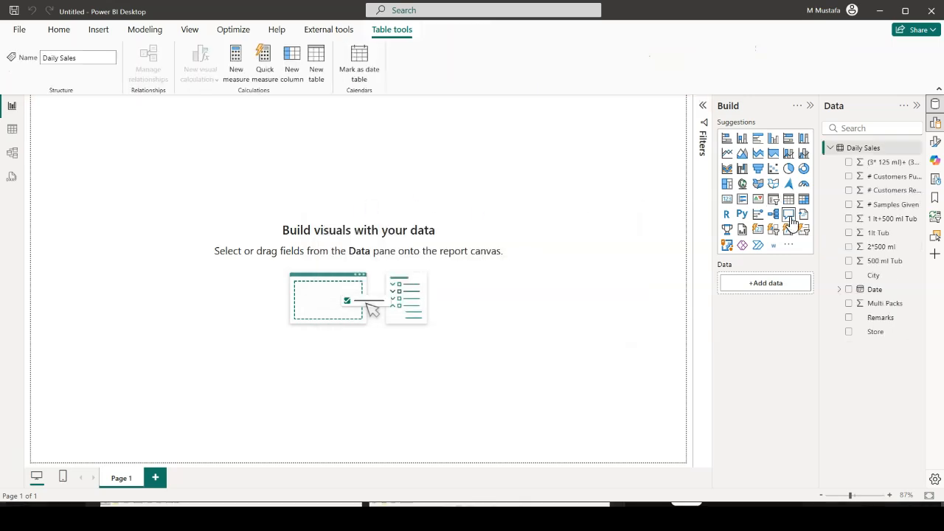
pyautogui.moveTo(820, 228); pyautogui.dragTo(768, 228)
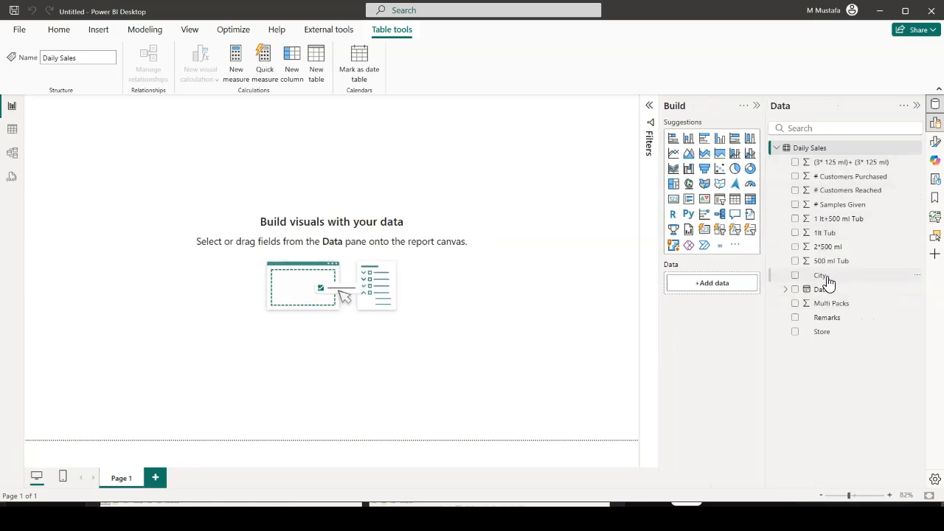
# Place the Multi Packs field on the blank report page as a card visual and collapse the filters
pyautogui.click(826, 280)
pyautogui.click(829, 334)
pyautogui.click(837, 324)
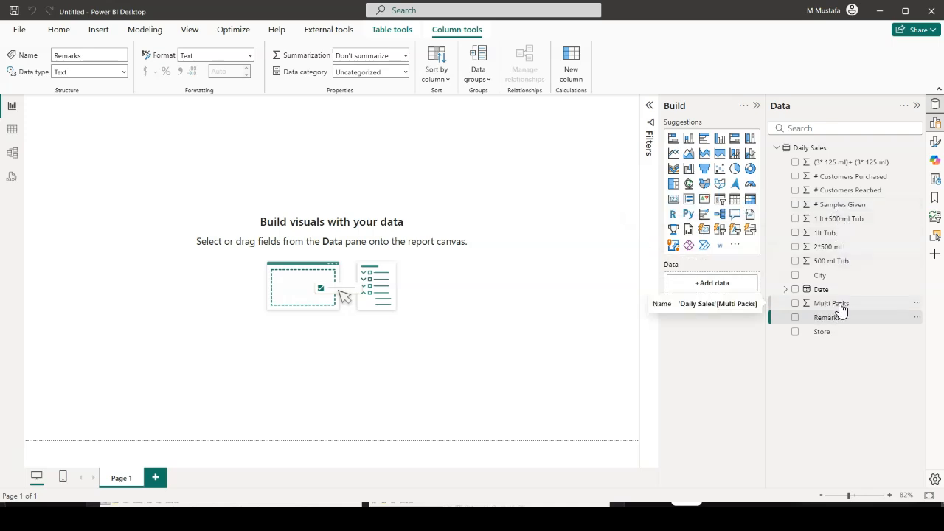
pyautogui.moveTo(841, 308); pyautogui.dragTo(516, 214)
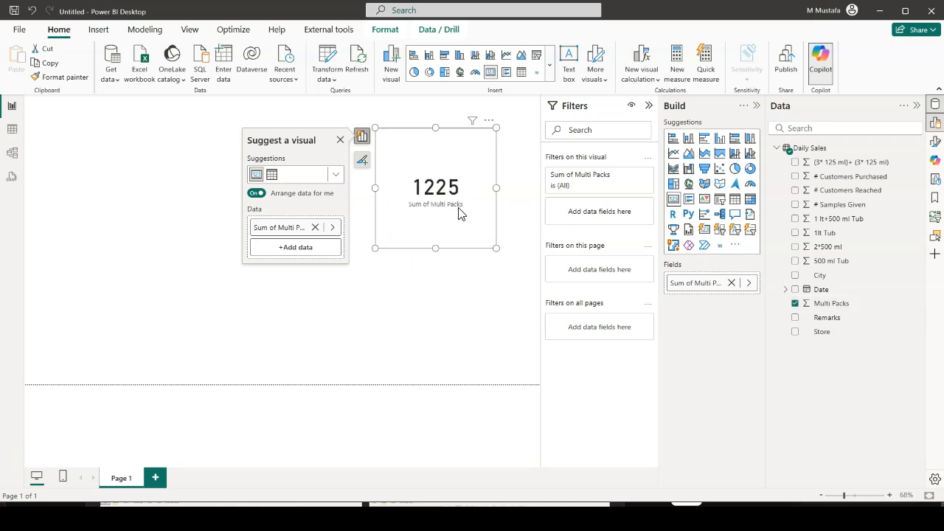
pyautogui.click(649, 111)
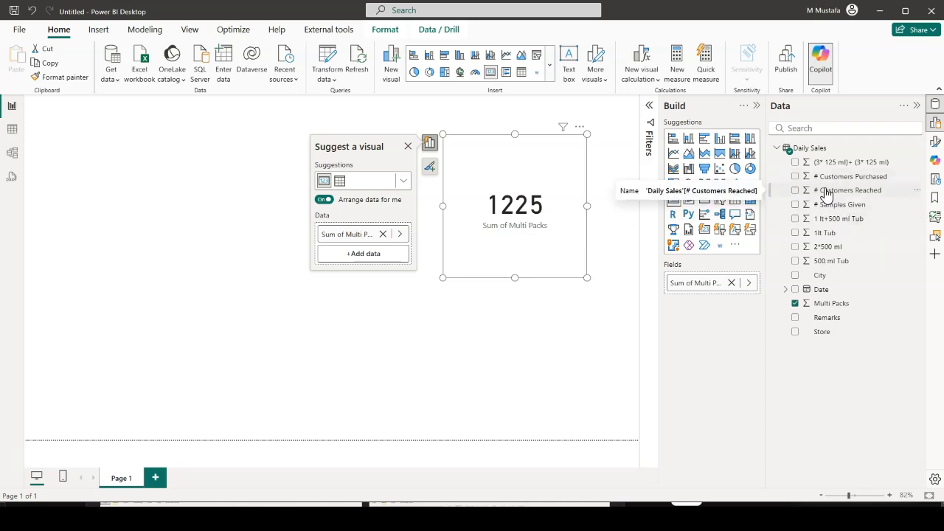
pyautogui.click(500, 366)
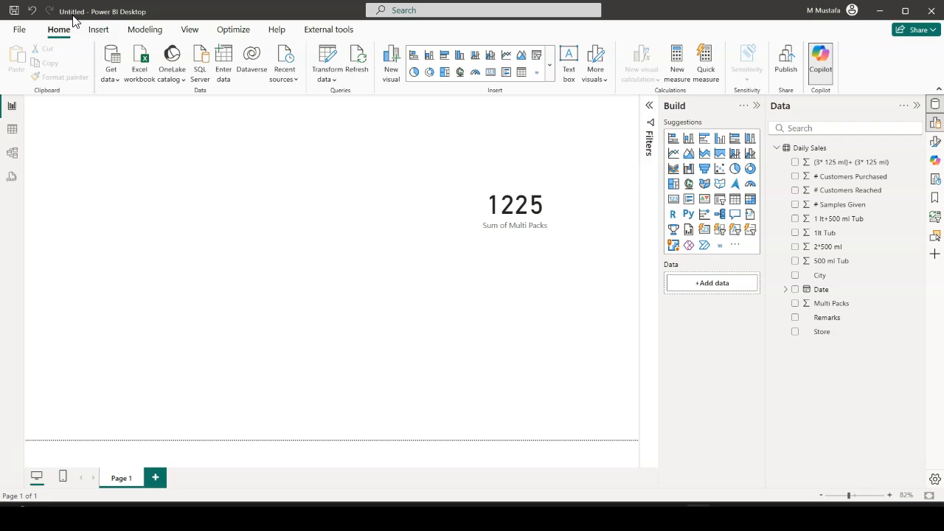
# Save the report as London Dairy Consumer Promotion in the London Dairy folder on the desktop
pyautogui.click(19, 29)
pyautogui.click(59, 148)
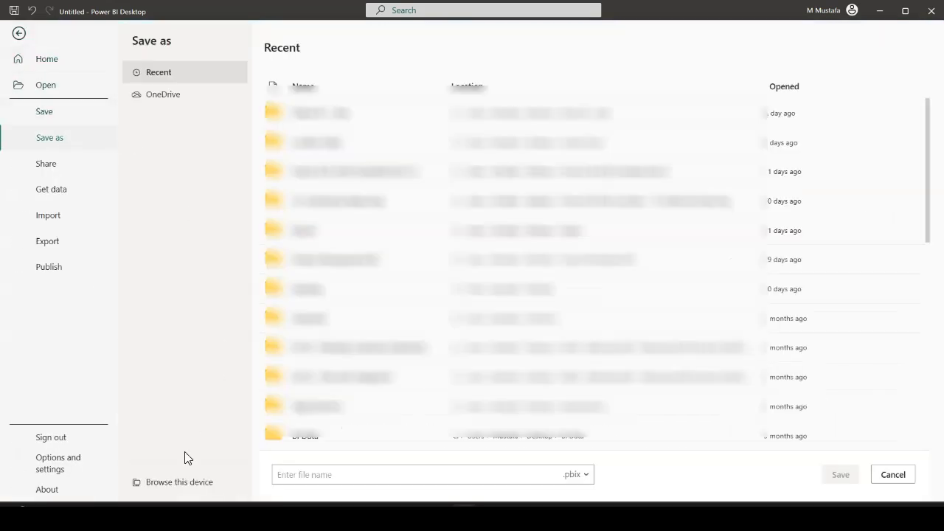
pyautogui.click(186, 484)
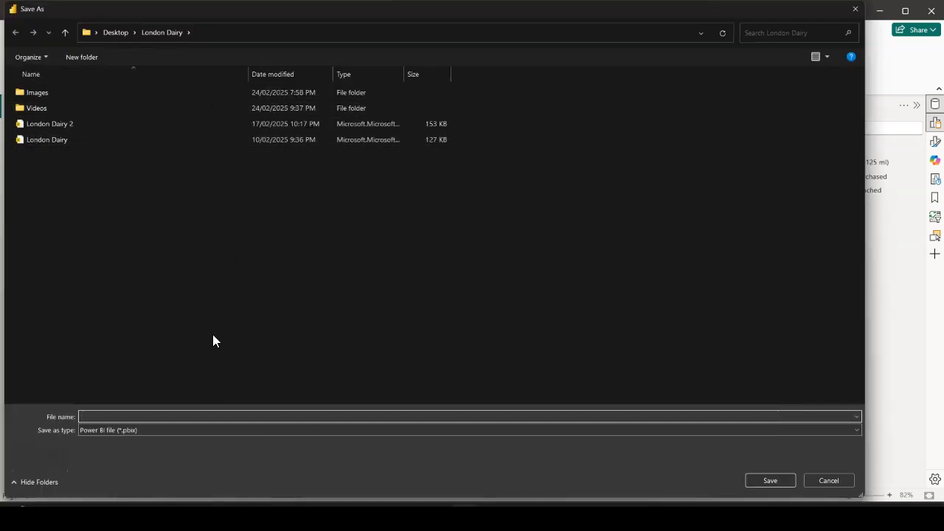
pyautogui.write('London')
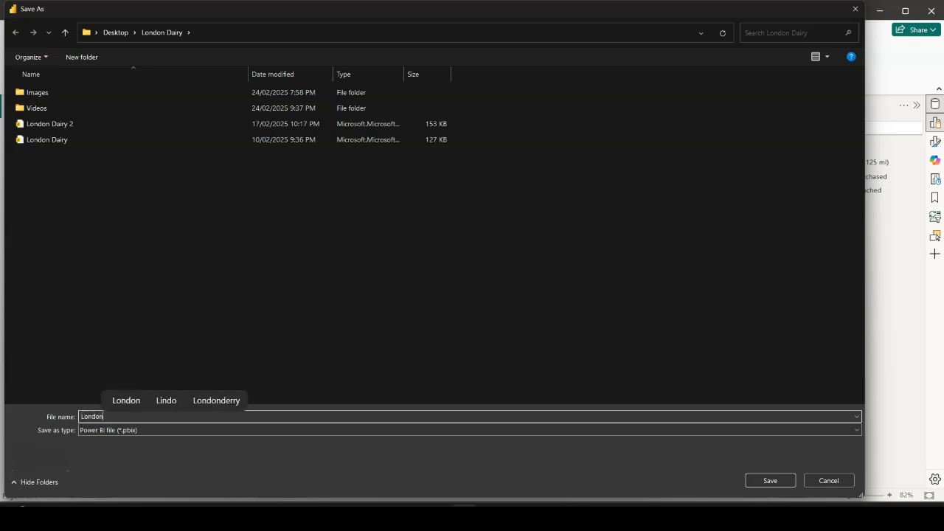
pyautogui.write(' Dairy ')
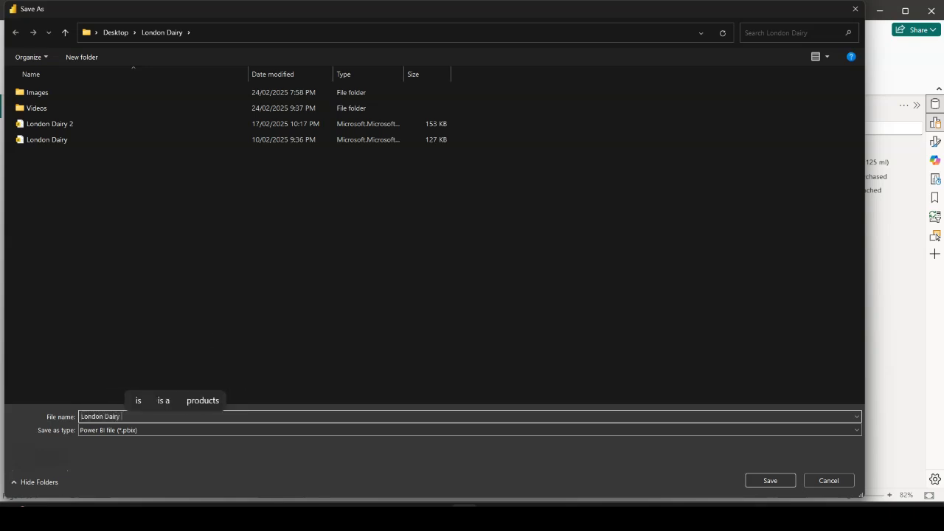
pyautogui.write('Consumer Promotio')
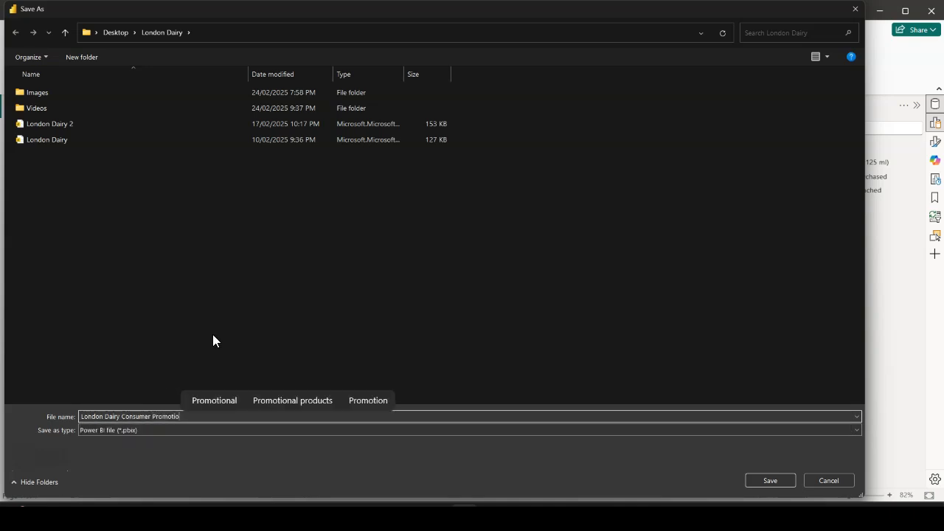
pyautogui.write('n')
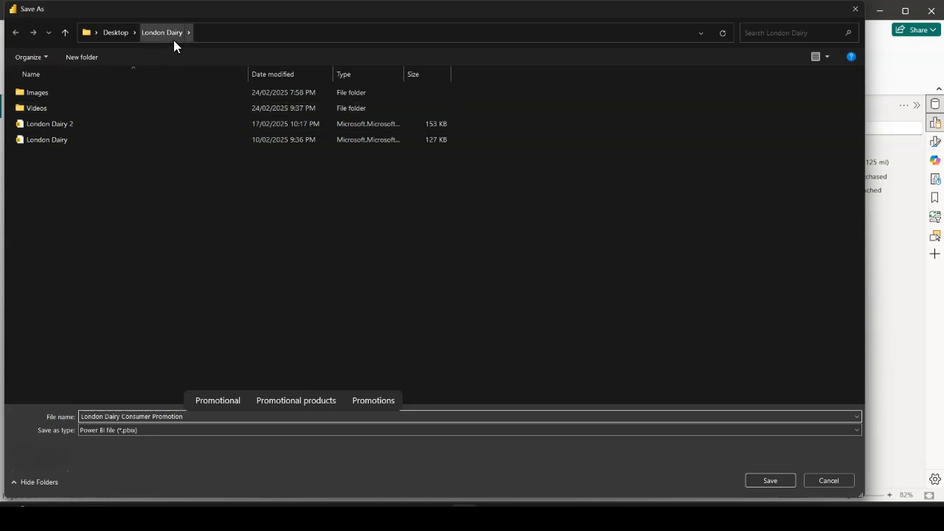
pyautogui.click(772, 480)
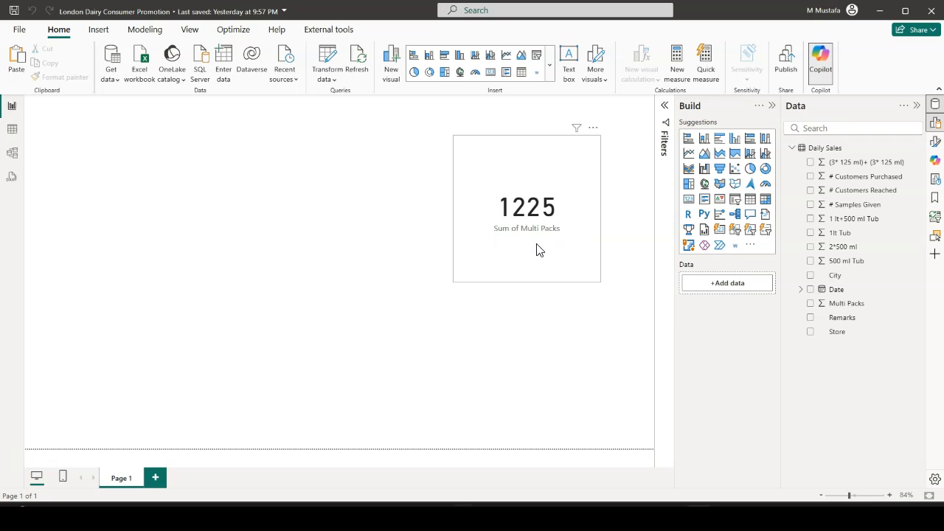
# Select the Sum of Multi Packs card on the report page
pyautogui.click(565, 258)
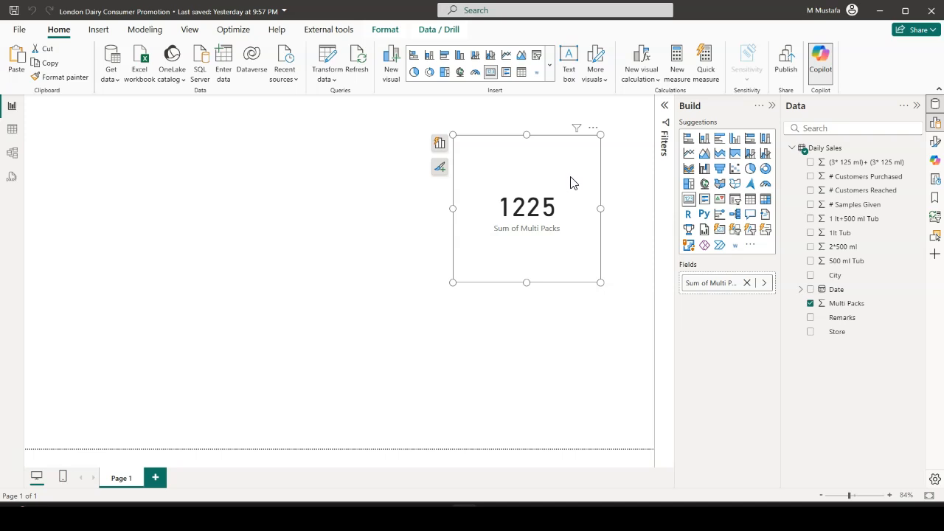
# Nudge the Multi Packs card slightly on the page, add the 2*500 ml field to it and remove that field again
pyautogui.moveTo(574, 242)
pyautogui.mouseDown()
pyautogui.moveTo(546, 261)
pyautogui.moveTo(263, 233)
pyautogui.moveTo(484, 208)
pyautogui.moveTo(523, 360)
pyautogui.moveTo(207, 330)
pyautogui.moveTo(402, 205)
pyautogui.moveTo(605, 268)
pyautogui.moveTo(583, 327)
pyautogui.moveTo(528, 205)
pyautogui.moveTo(561, 253)
pyautogui.mouseUp()
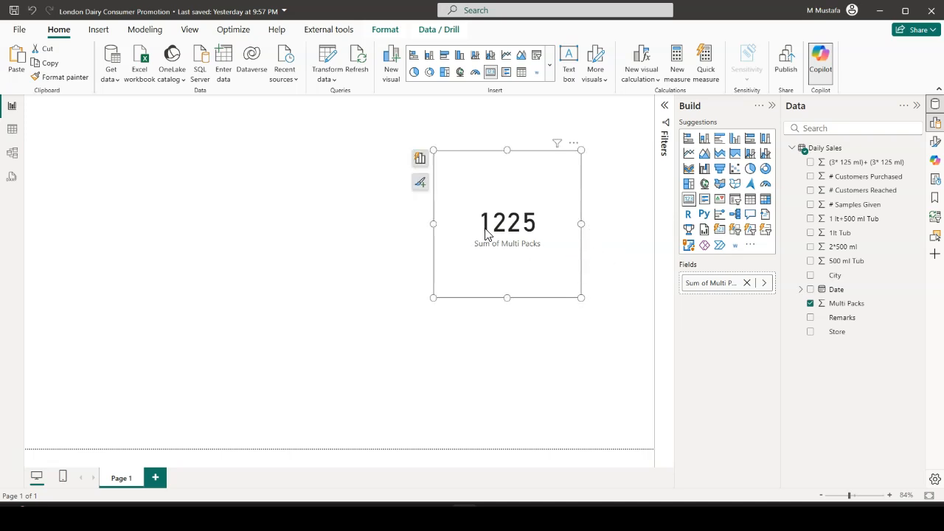
pyautogui.click(421, 162)
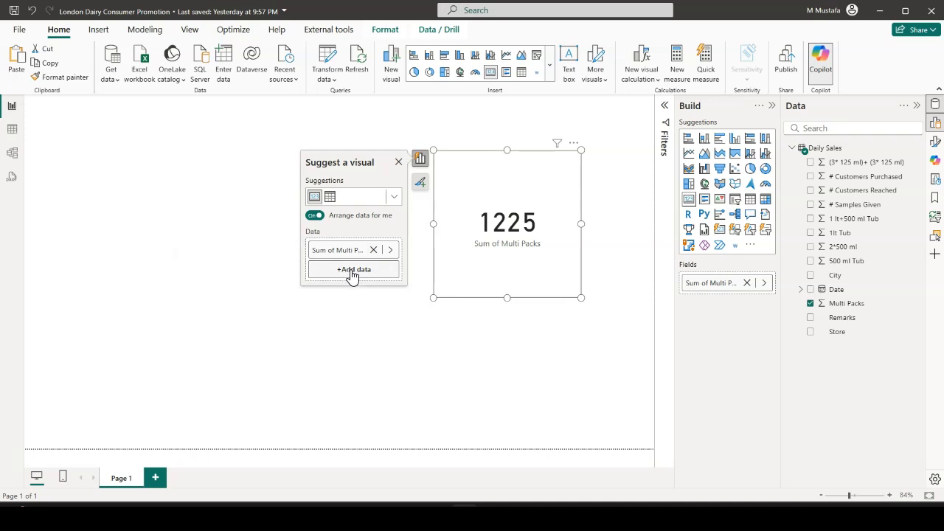
pyautogui.click(353, 278)
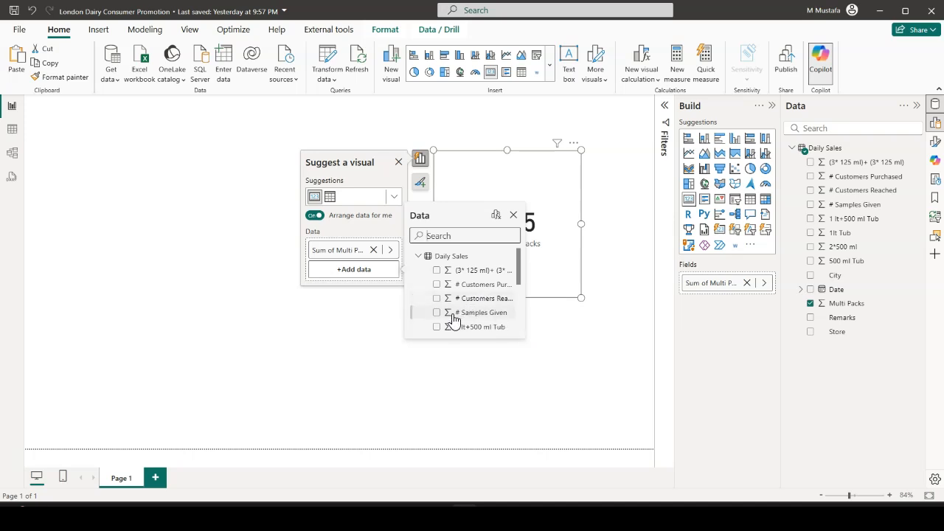
pyautogui.scroll(-2, 452, 309)
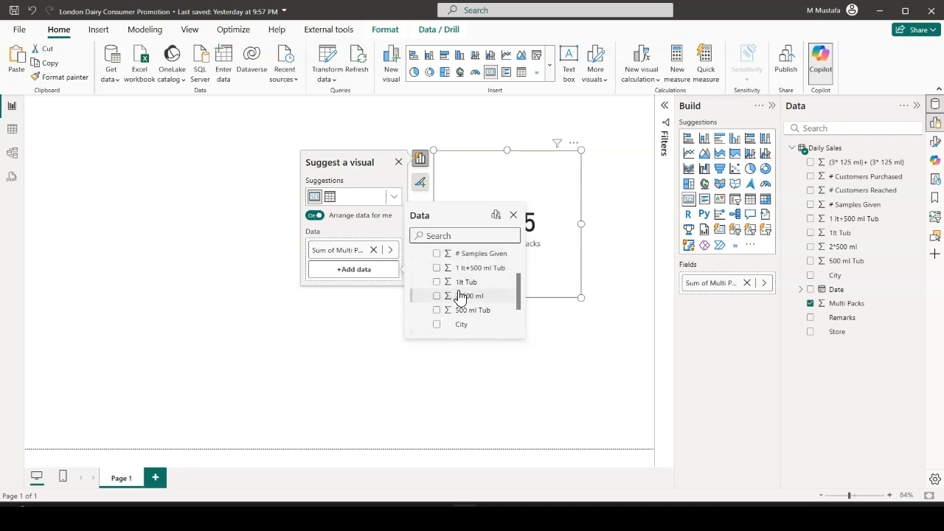
pyautogui.click(437, 297)
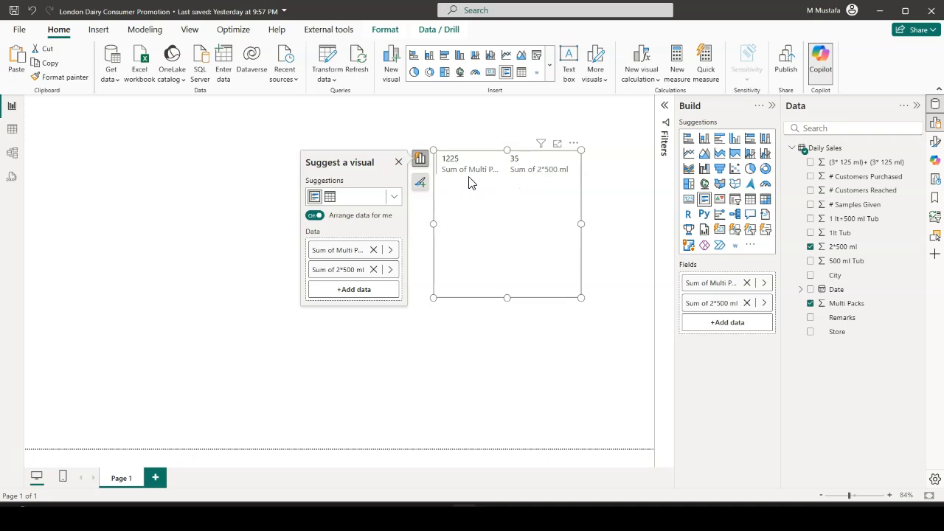
pyautogui.click(374, 270)
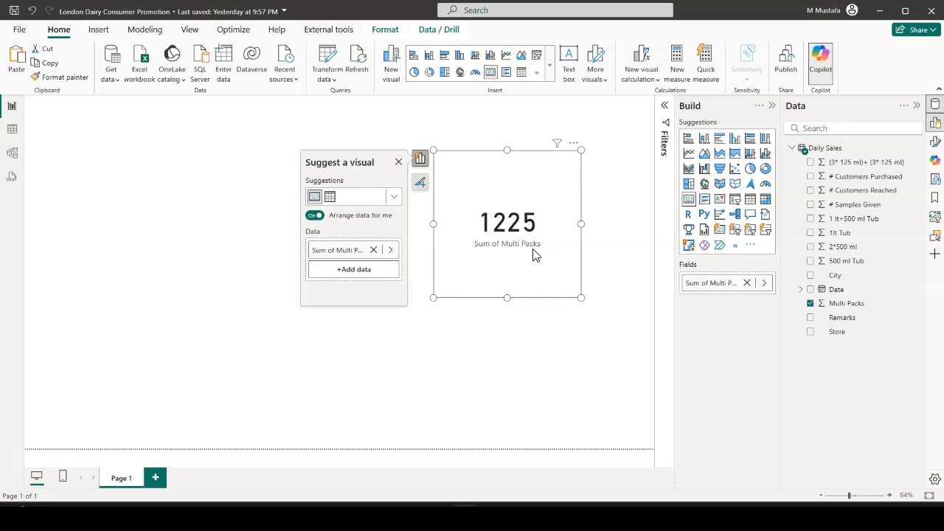
# Turn the card's category label off and back on, and its title on and back off
pyautogui.click(420, 184)
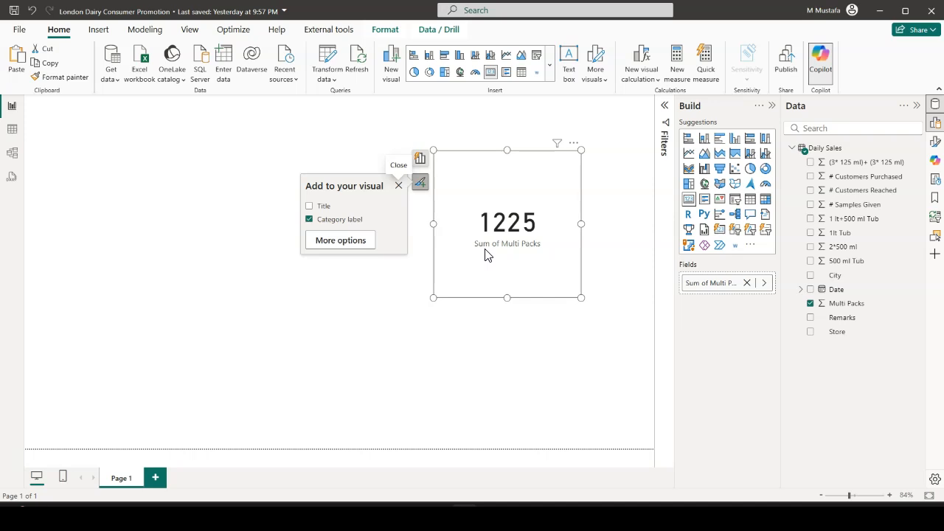
pyautogui.click(309, 222)
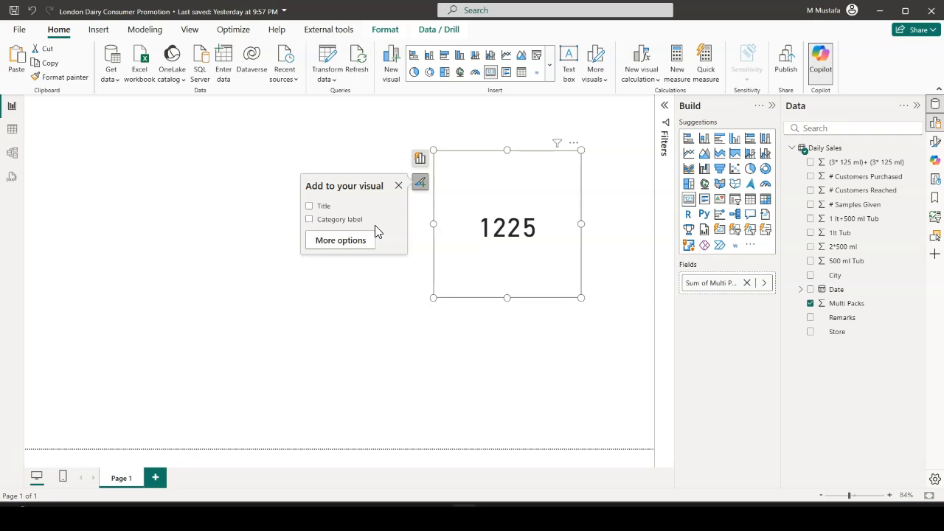
pyautogui.click(310, 220)
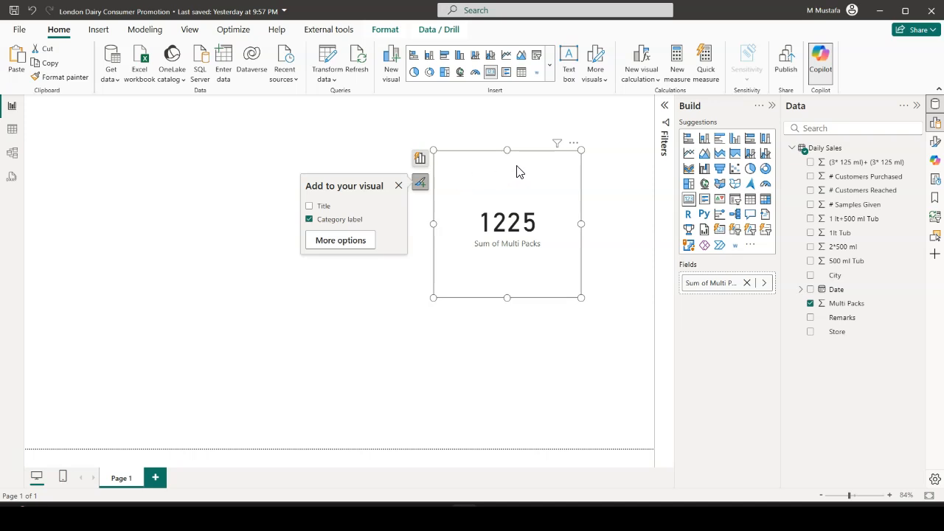
pyautogui.click(309, 206)
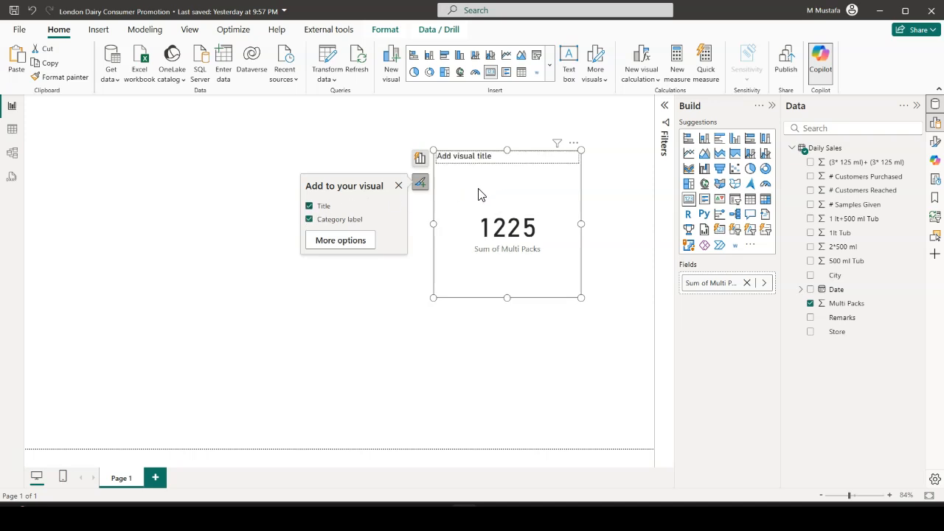
pyautogui.click(309, 207)
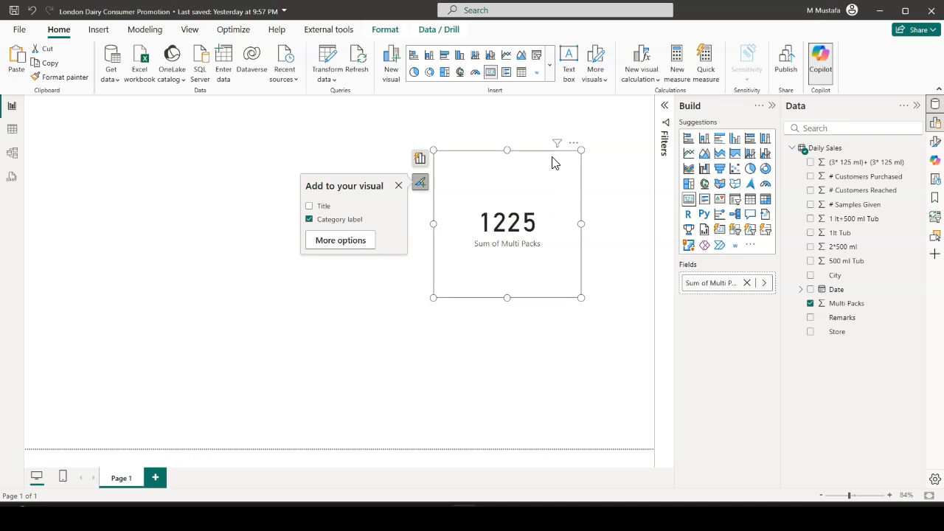
# Filter the Multi Packs card by City to show only Dubai, and collapse the filters
pyautogui.moveTo(558, 146)
pyautogui.click(665, 108)
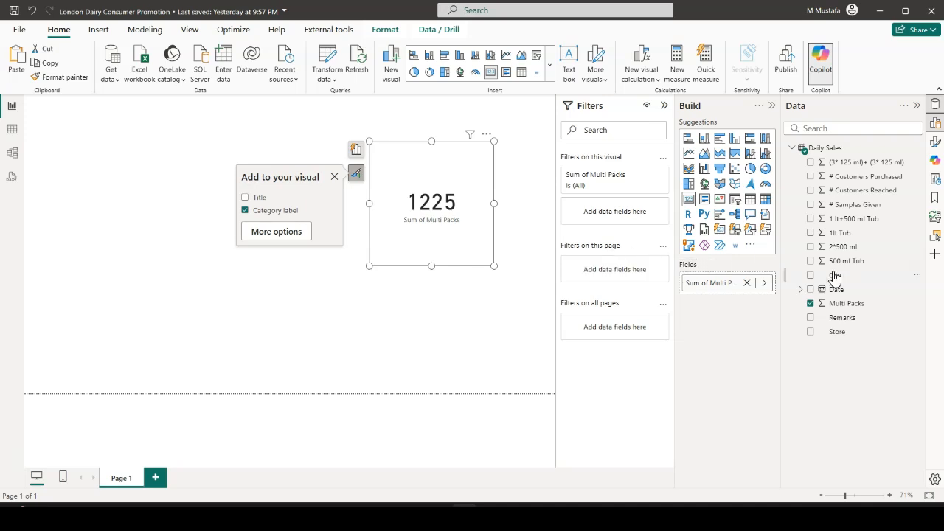
pyautogui.moveTo(837, 275); pyautogui.dragTo(618, 216)
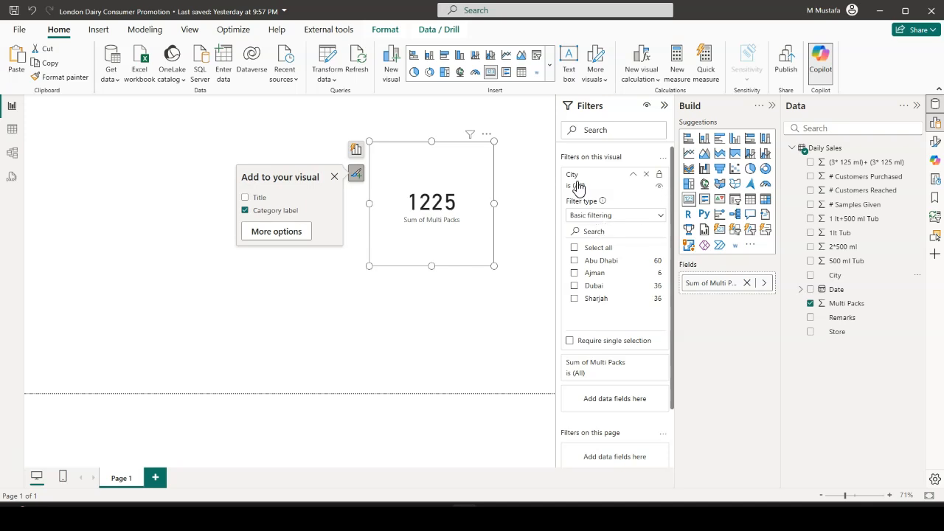
pyautogui.click(575, 287)
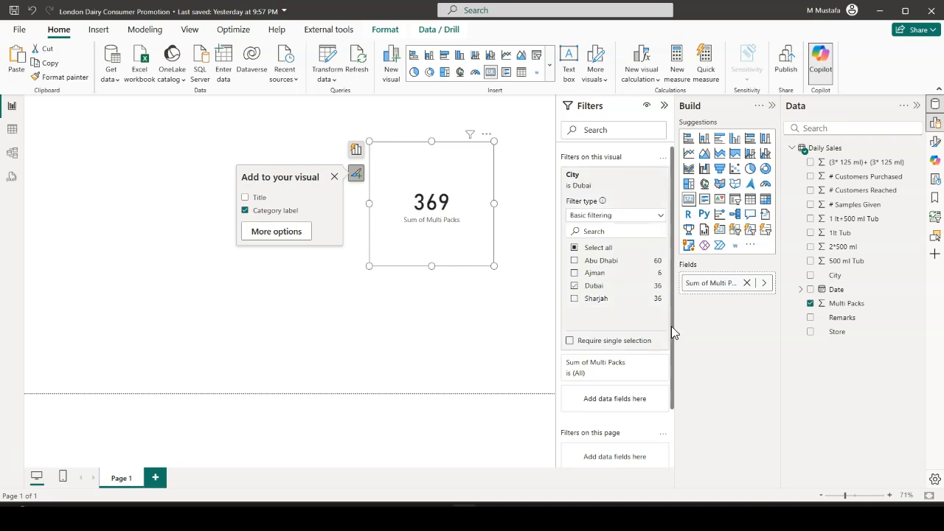
pyautogui.click(664, 106)
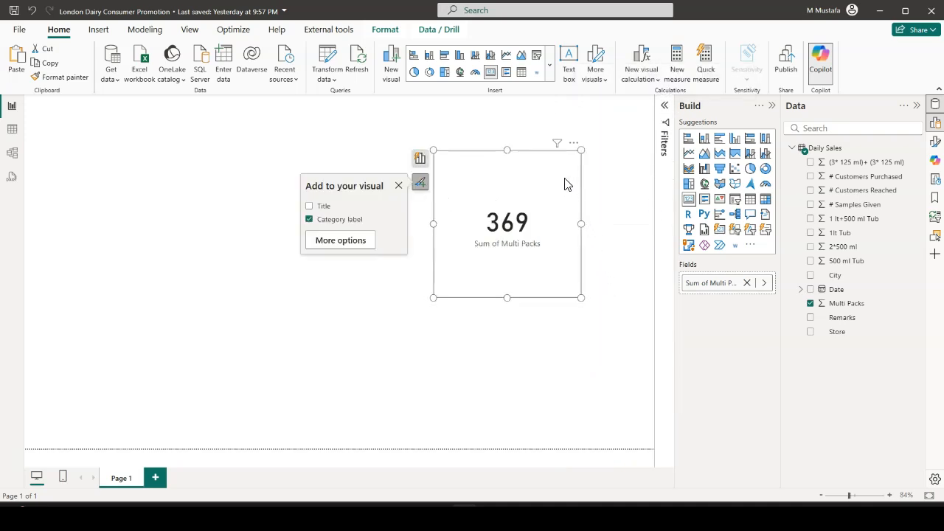
# Remove the Multi Packs card from the report page and undo the removal
pyautogui.moveTo(560, 151)
pyautogui.click(575, 146)
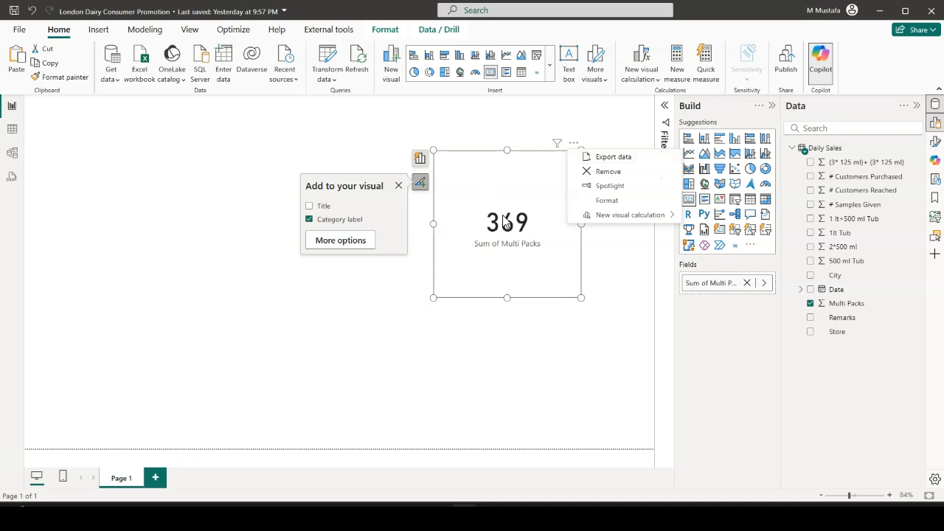
pyautogui.click(592, 178)
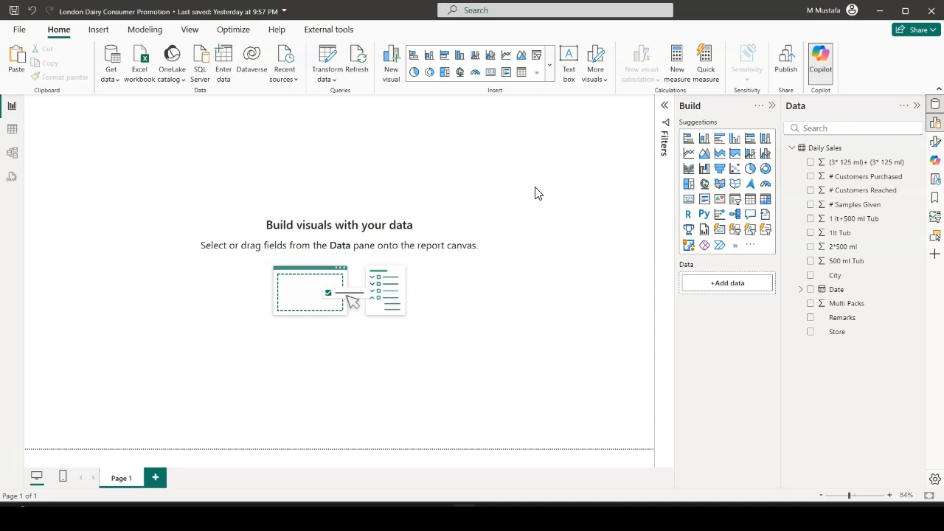
pyautogui.hotkey('ctrl', 'z')
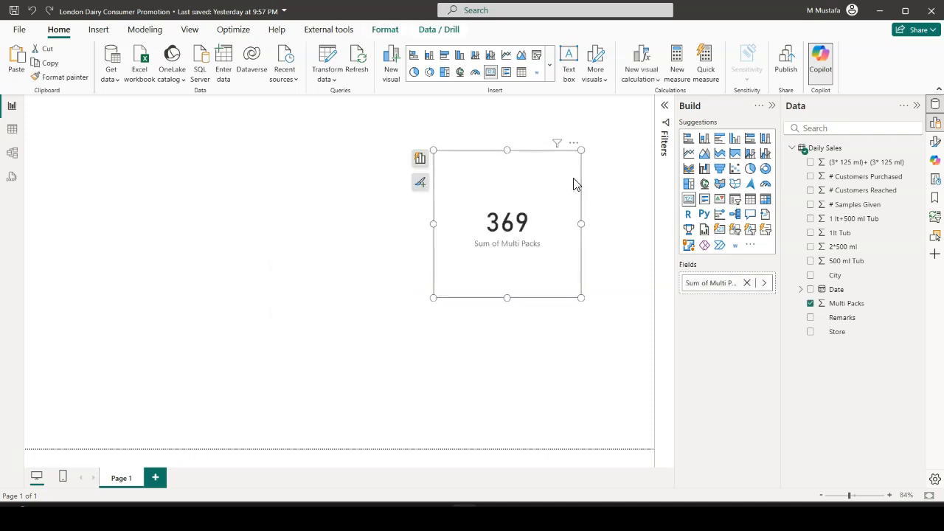
pyautogui.click(573, 143)
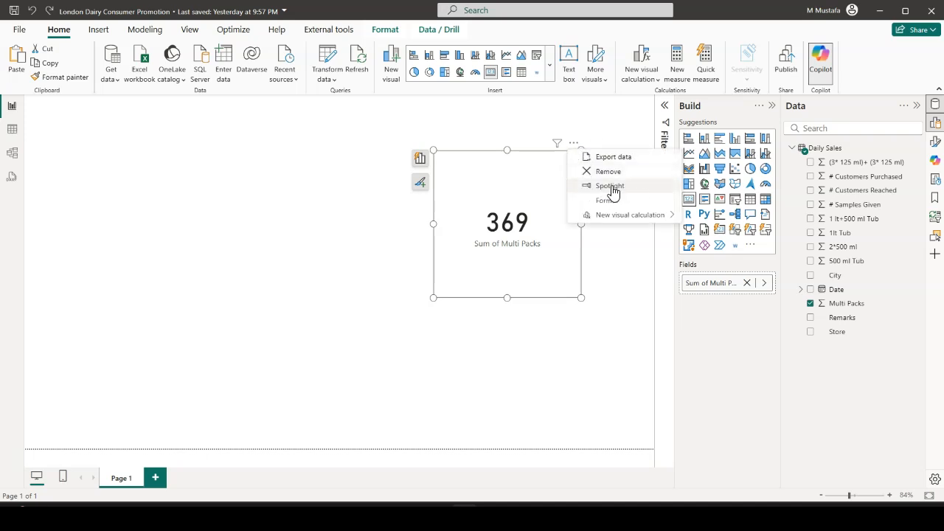
pyautogui.click(540, 295)
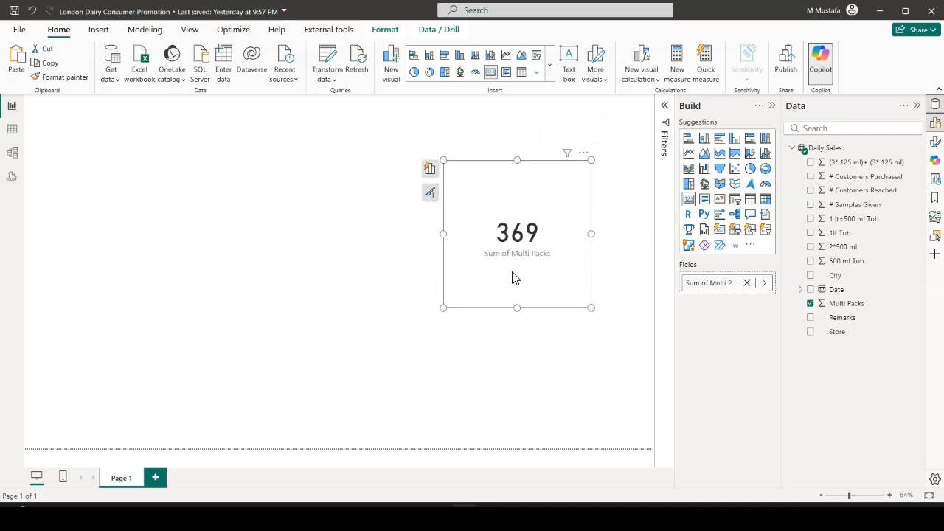
# Duplicate the Multi Packs card twice and spread the three cards apart across the report page
pyautogui.moveTo(512, 279); pyautogui.dragTo(246, 323)
pyautogui.moveTo(499, 259); pyautogui.dragTo(501, 337)
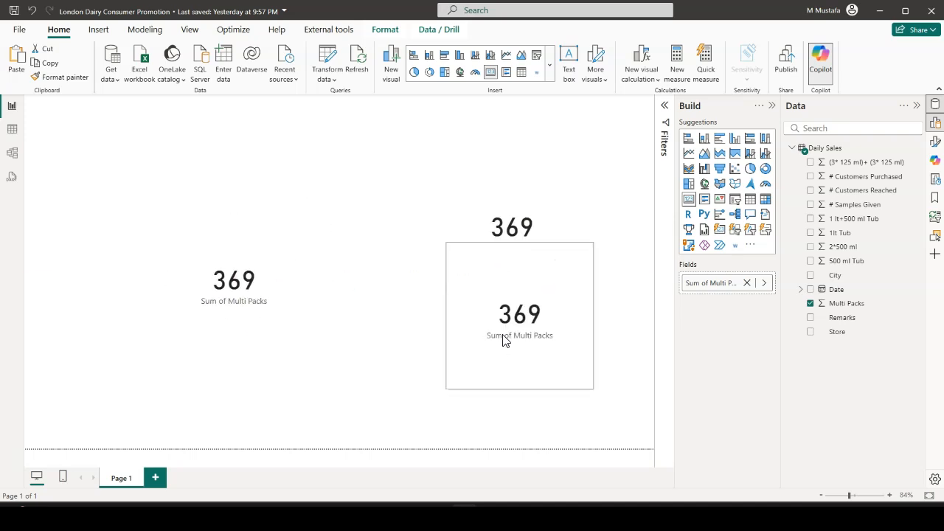
pyautogui.moveTo(266, 300); pyautogui.dragTo(221, 271)
pyautogui.moveTo(544, 331); pyautogui.dragTo(400, 364)
# Change one card copy to a stacked bar chart and the other to a clustered column chart, and move both charts apart
pyautogui.click(230, 253)
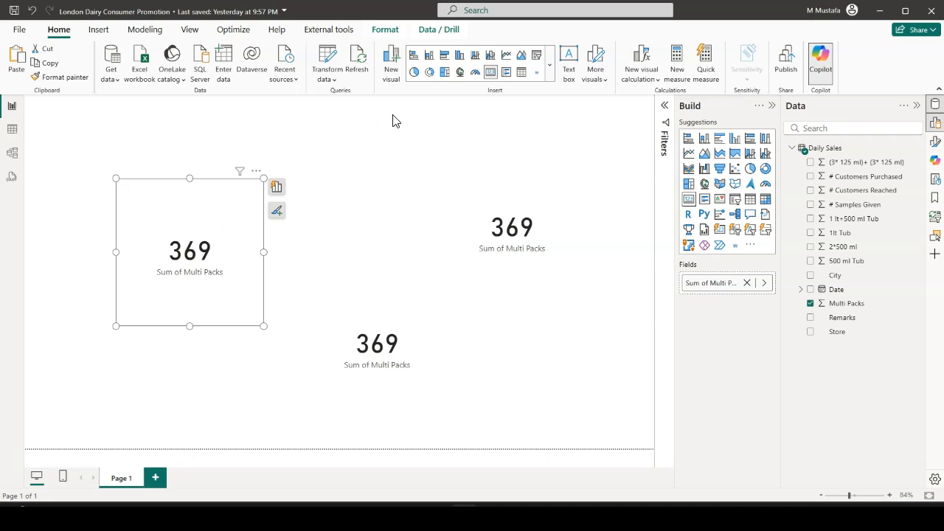
pyautogui.click(414, 58)
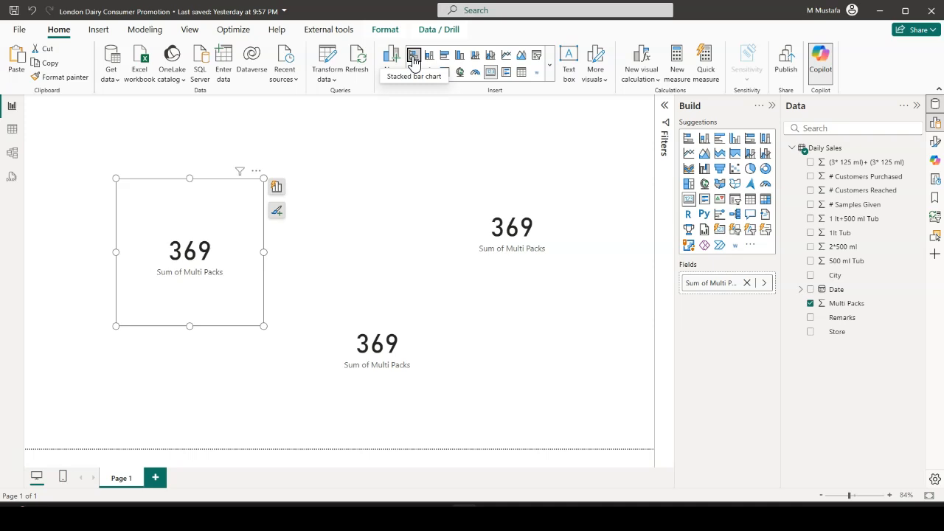
pyautogui.click(413, 304)
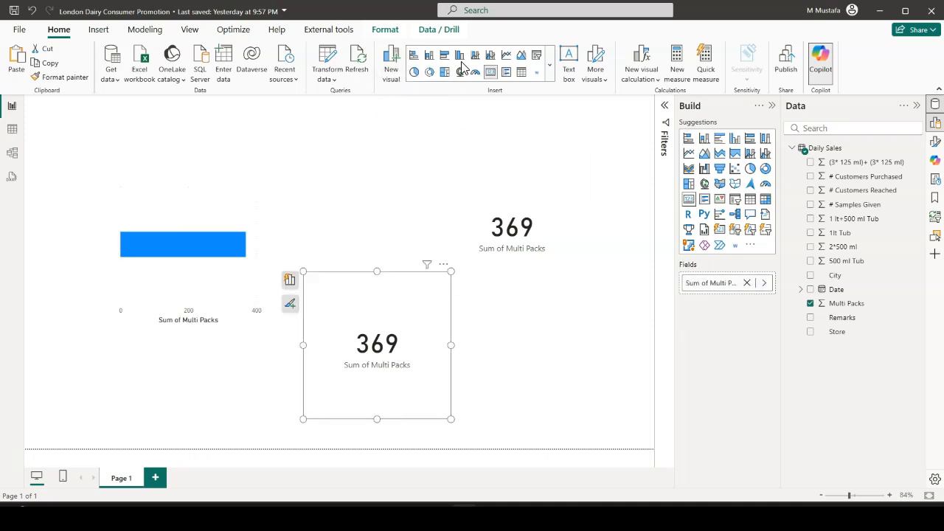
pyautogui.click(462, 57)
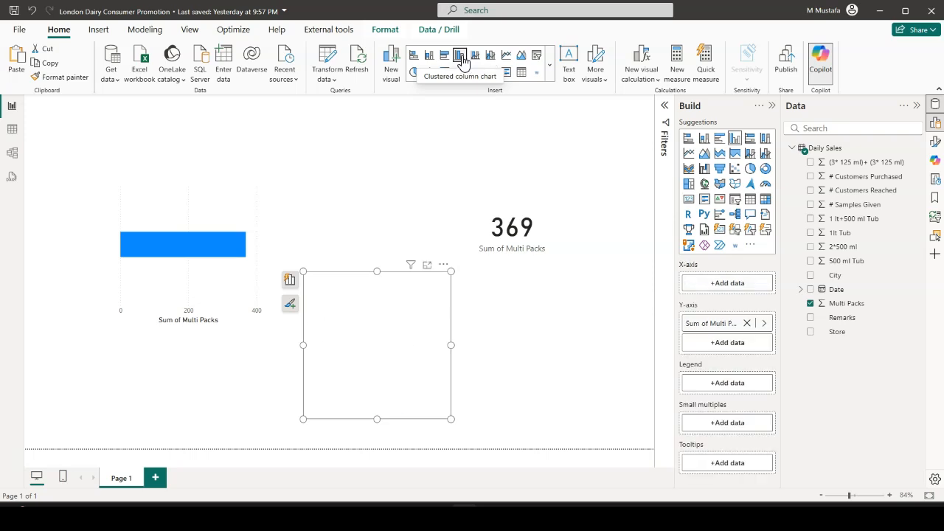
pyautogui.moveTo(388, 336); pyautogui.dragTo(375, 366)
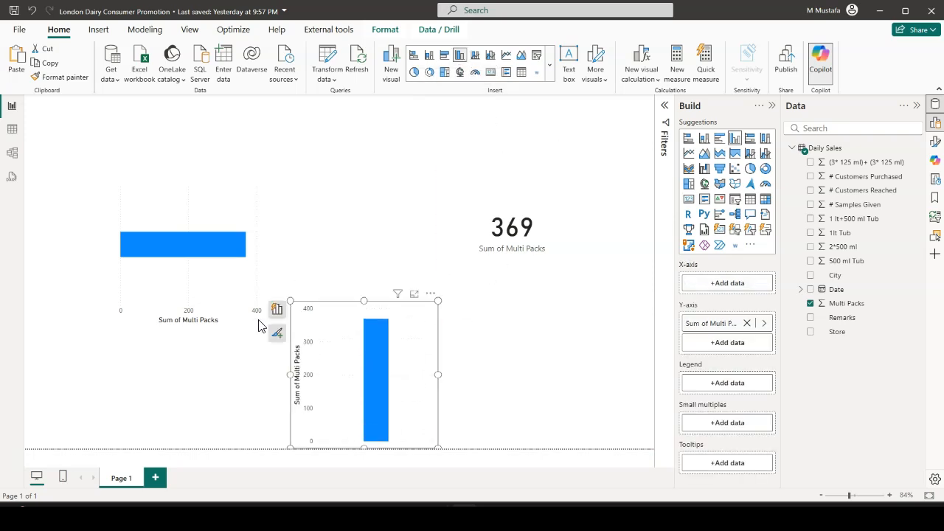
pyautogui.moveTo(194, 303); pyautogui.dragTo(126, 279)
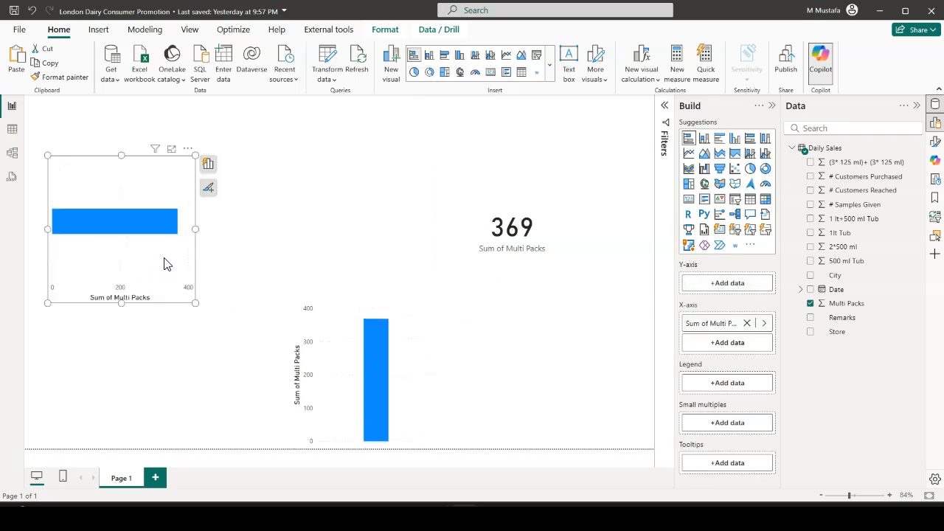
# Spotlight the remaining Multi Packs card against the other visuals and turn the spotlight off again
pyautogui.click(558, 260)
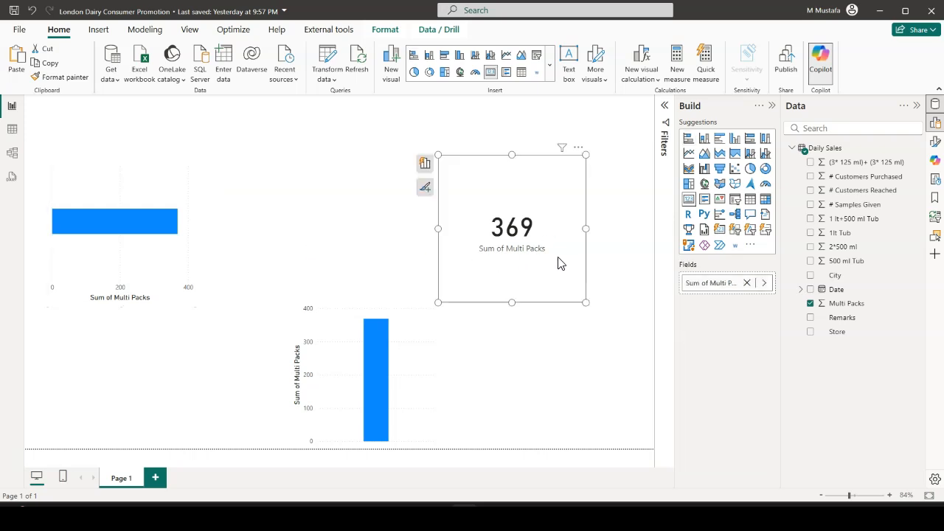
pyautogui.click(579, 148)
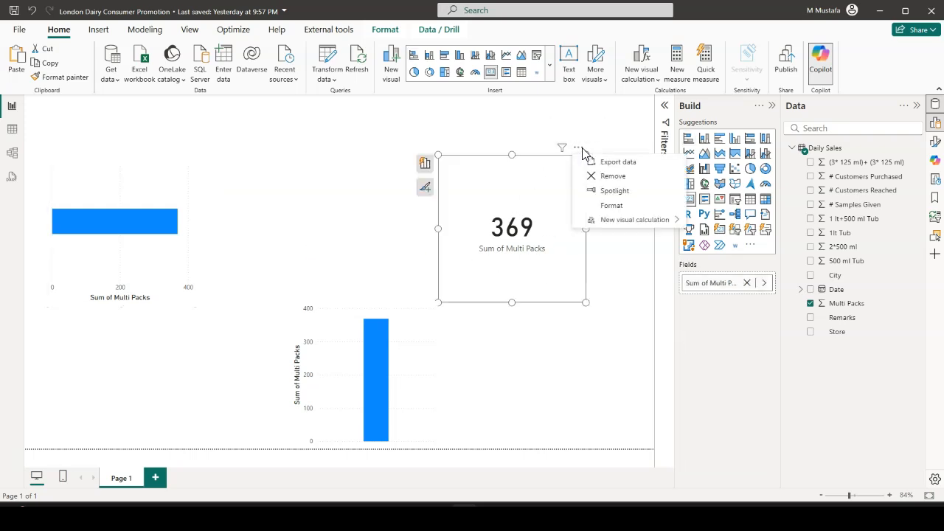
pyautogui.click(609, 191)
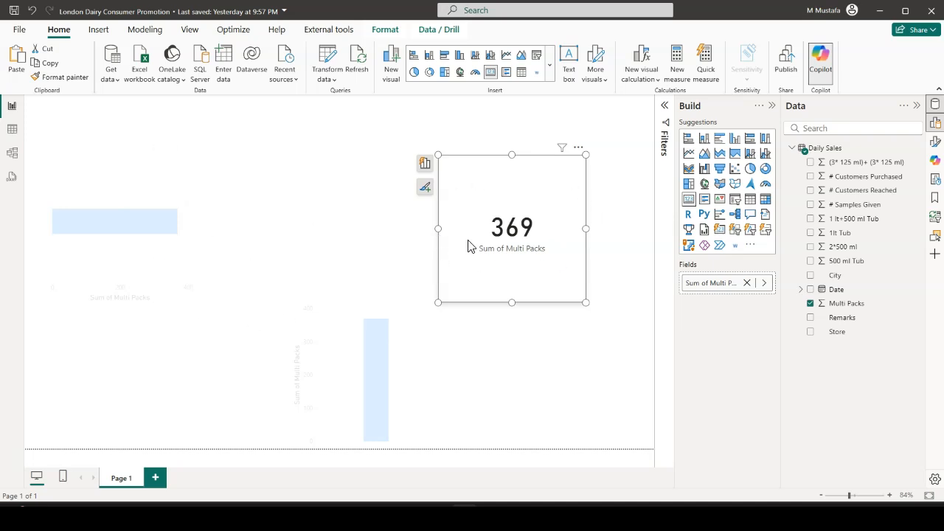
pyautogui.click(578, 147)
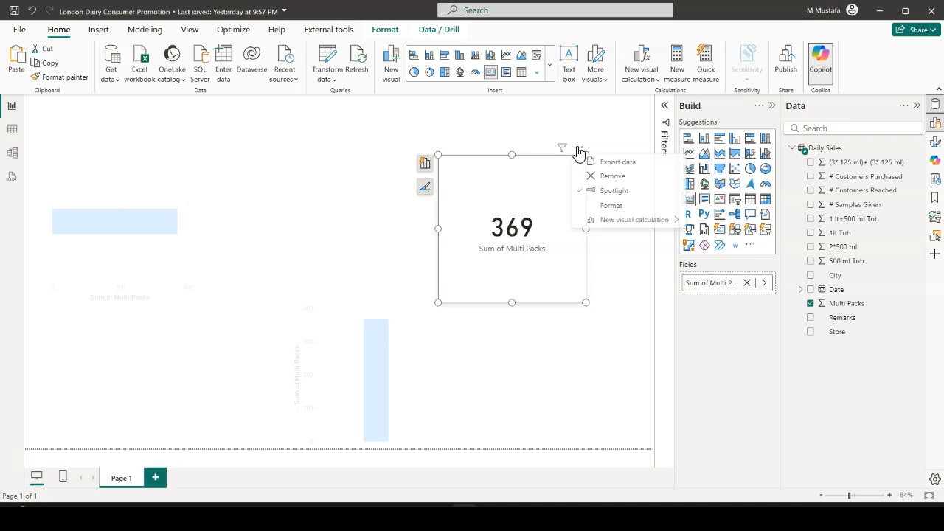
pyautogui.click(622, 193)
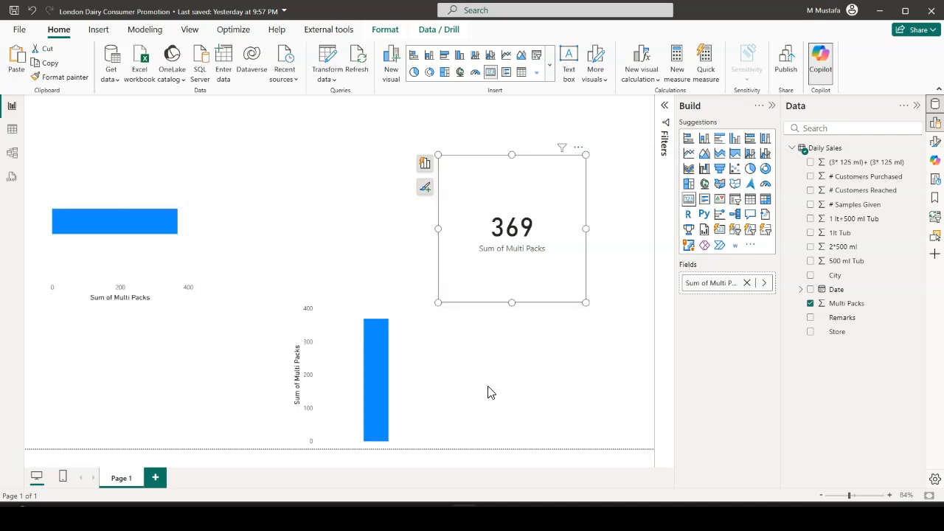
# Delete the clustered column chart from the report page
pyautogui.click(418, 364)
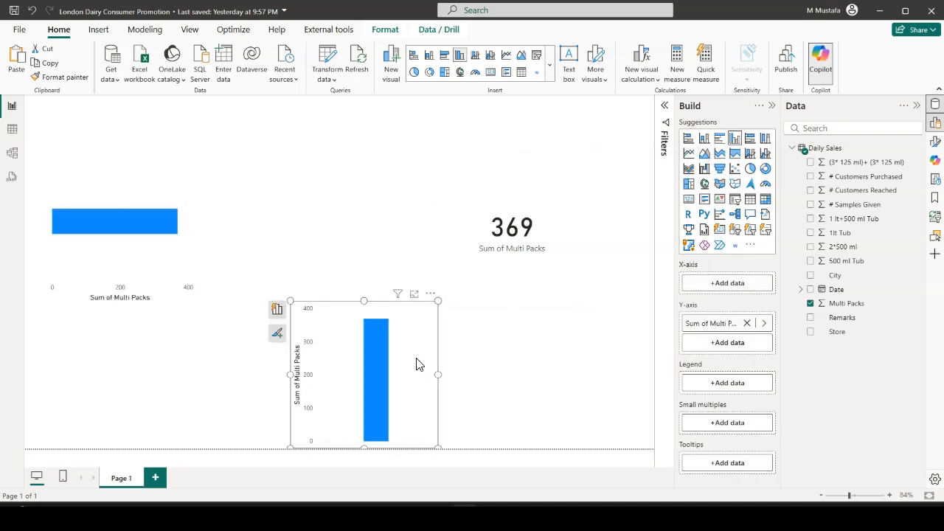
pyautogui.press('Delete')
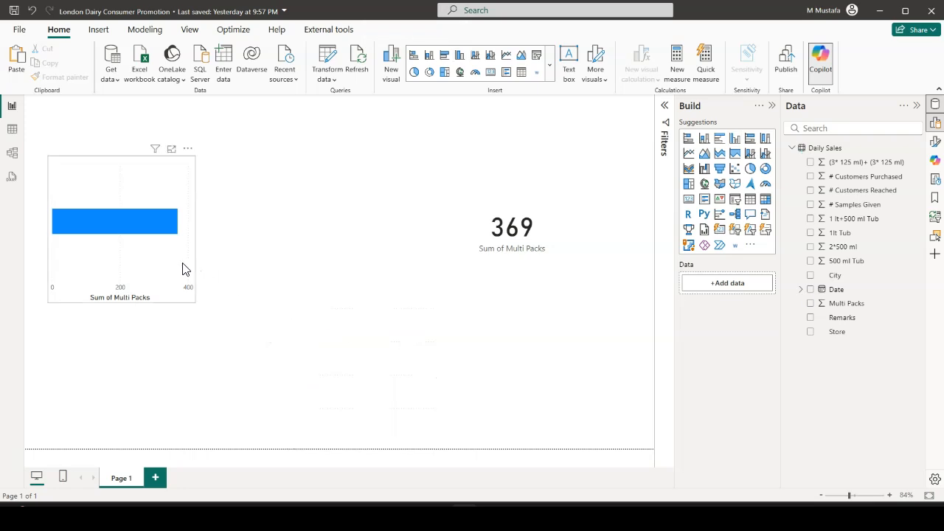
# Delete the stacked bar chart from the report page
pyautogui.click(184, 268)
pyautogui.press('Delete')
# Try a blue background on the Multi Packs card and switch the card's background off
pyautogui.click(577, 254)
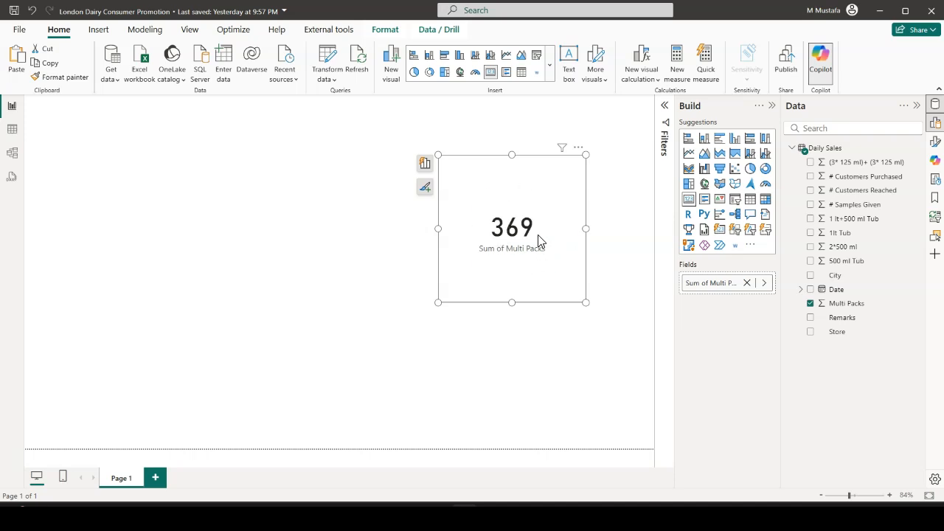
pyautogui.click(579, 148)
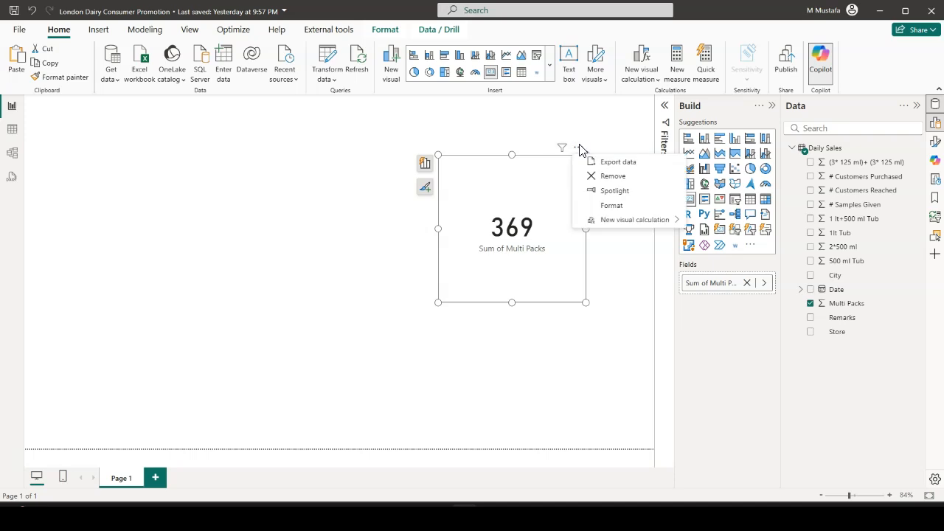
pyautogui.click(612, 206)
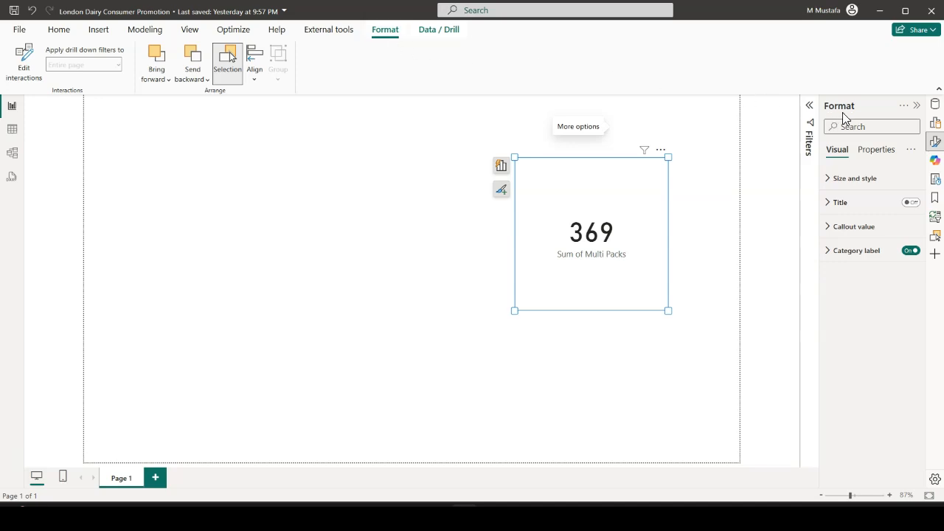
pyautogui.click(829, 181)
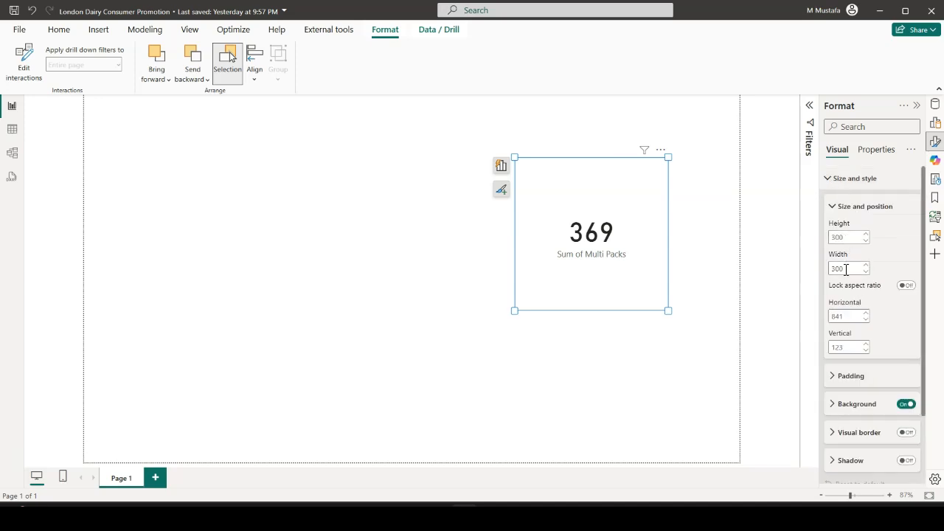
pyautogui.scroll(-3, 848, 273)
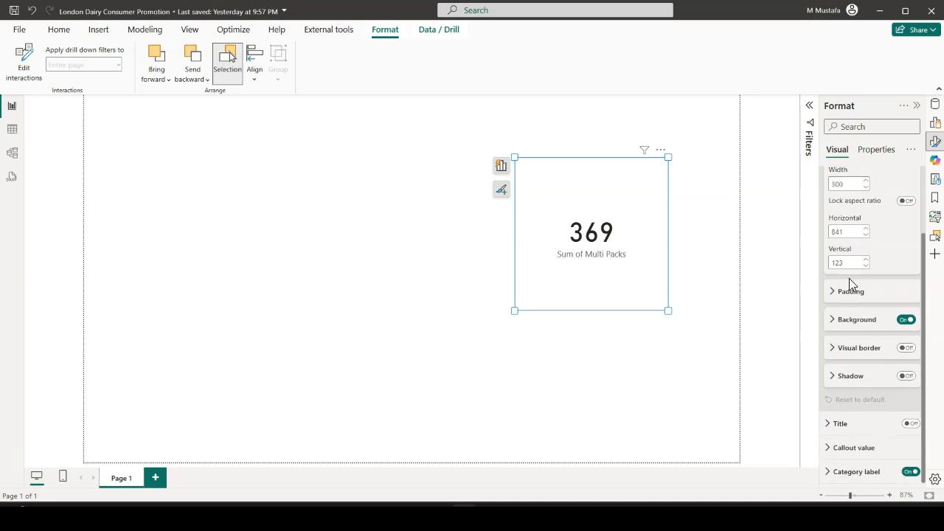
pyautogui.click(834, 324)
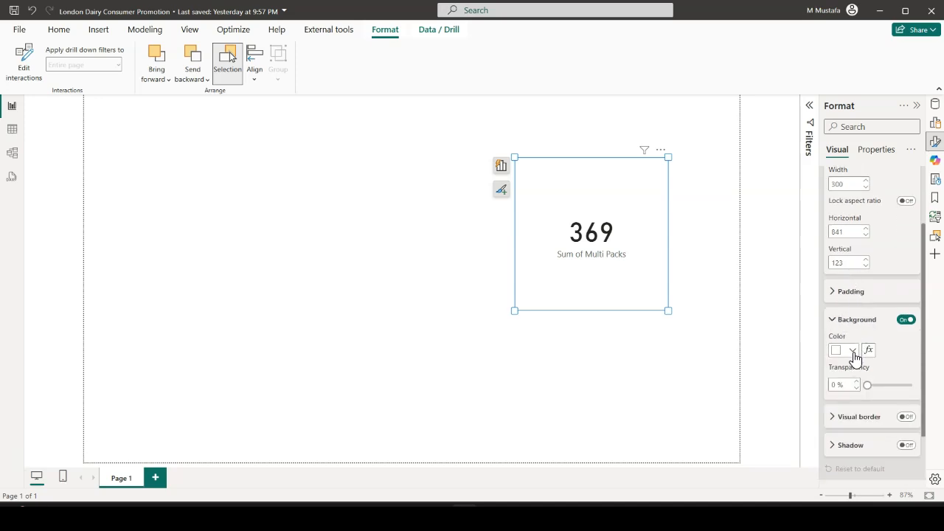
pyautogui.click(853, 352)
pyautogui.click(804, 300)
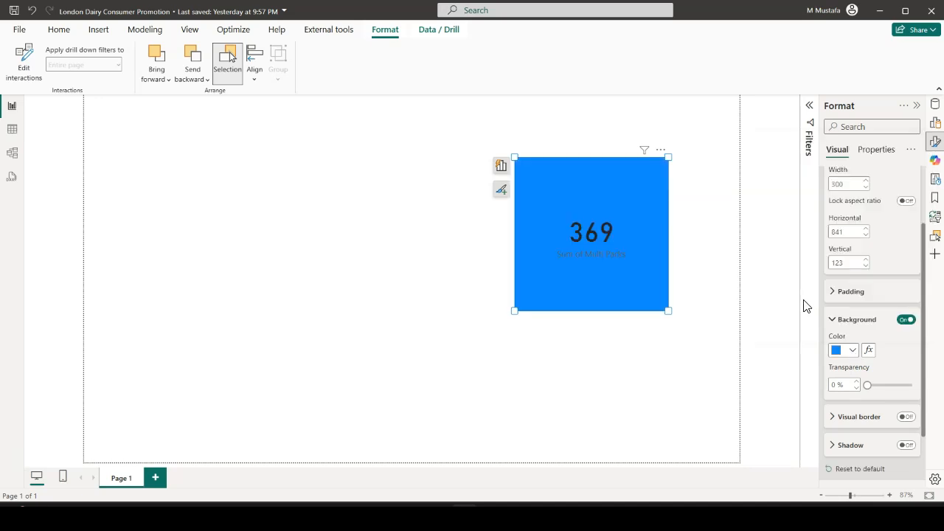
pyautogui.click(906, 322)
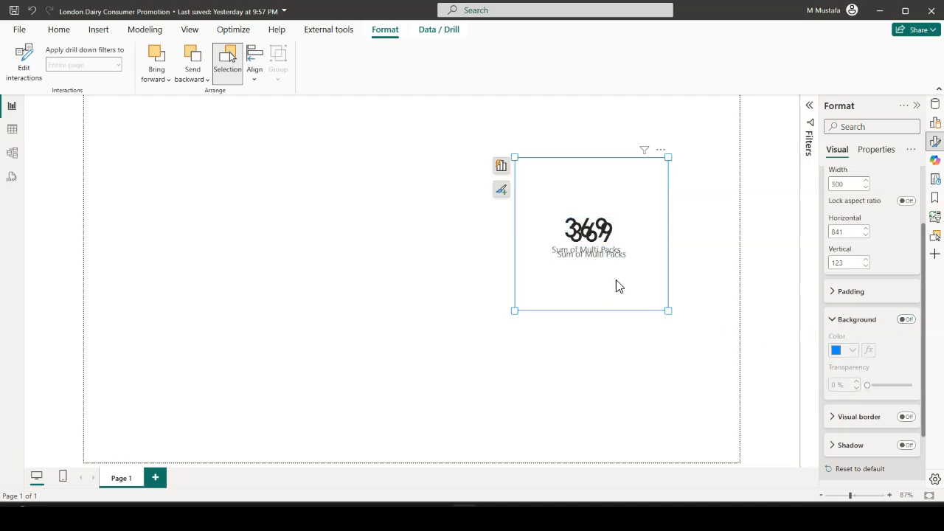
# Move the overlapping Multi Packs card copy off the card beneath it and delete that copy
pyautogui.moveTo(639, 295); pyautogui.dragTo(660, 352)
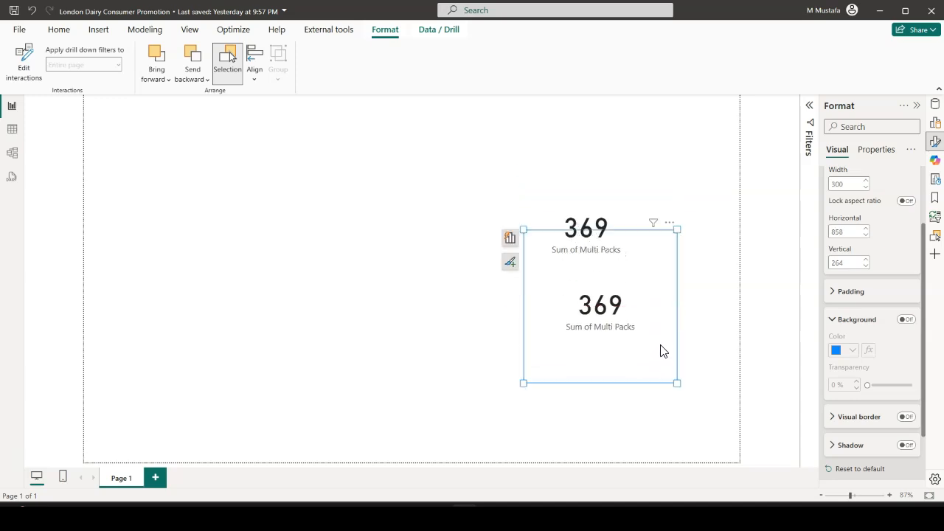
pyautogui.press('Delete')
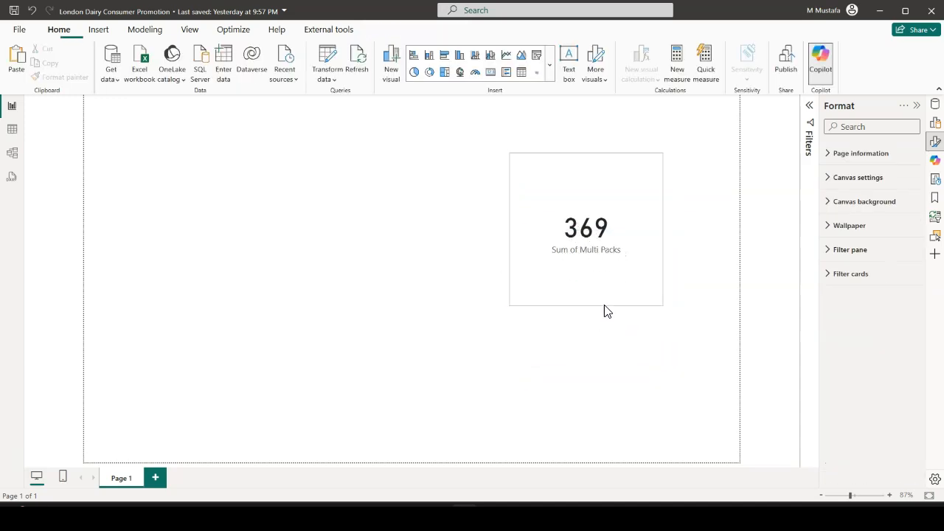
# Try a visual border around the remaining Multi Packs card and turn it off again
pyautogui.click(639, 247)
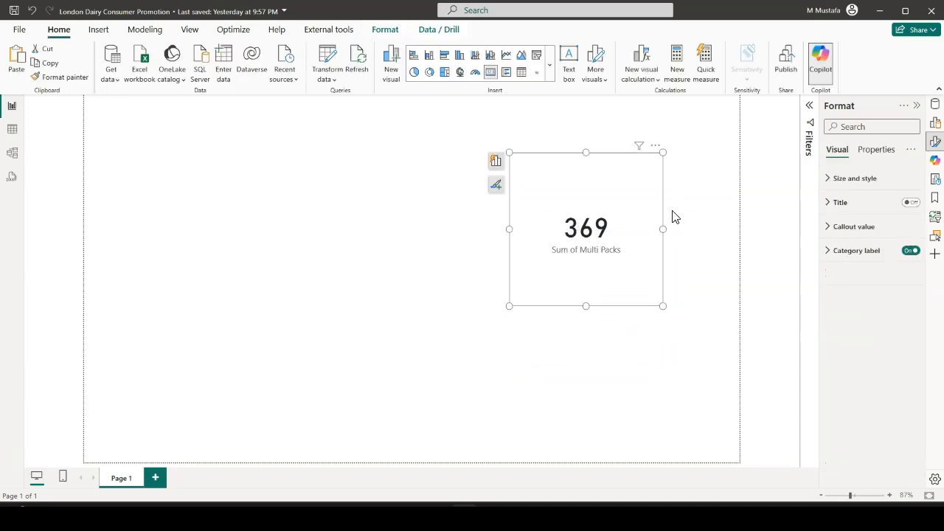
pyautogui.click(829, 181)
pyautogui.scroll(-2, 881, 291)
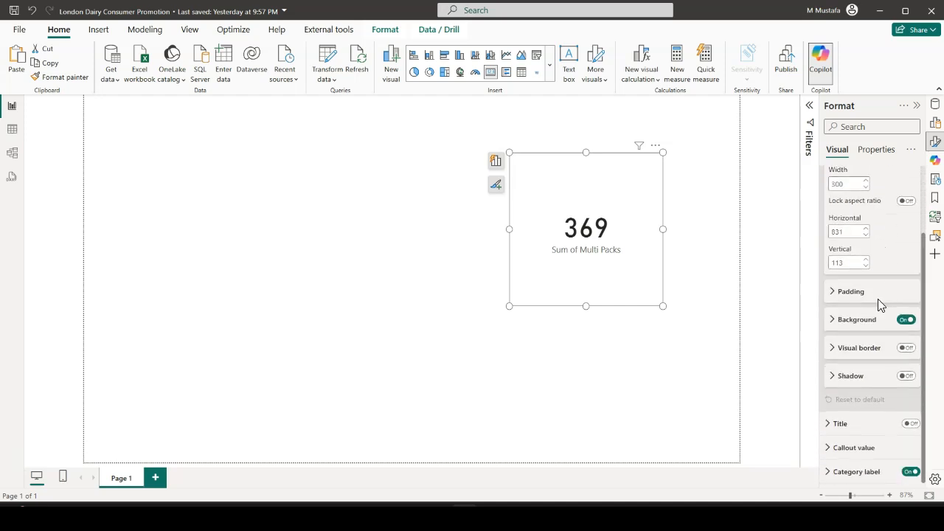
pyautogui.click(907, 348)
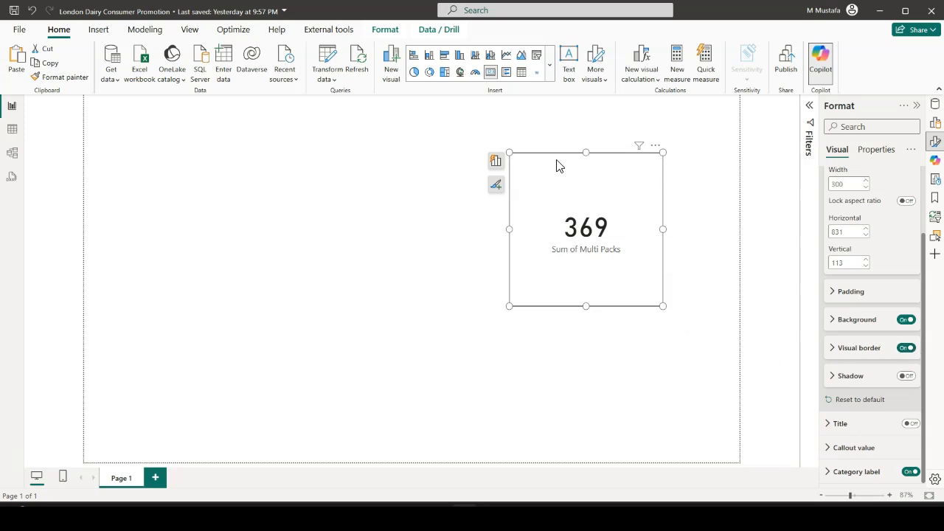
pyautogui.click(667, 362)
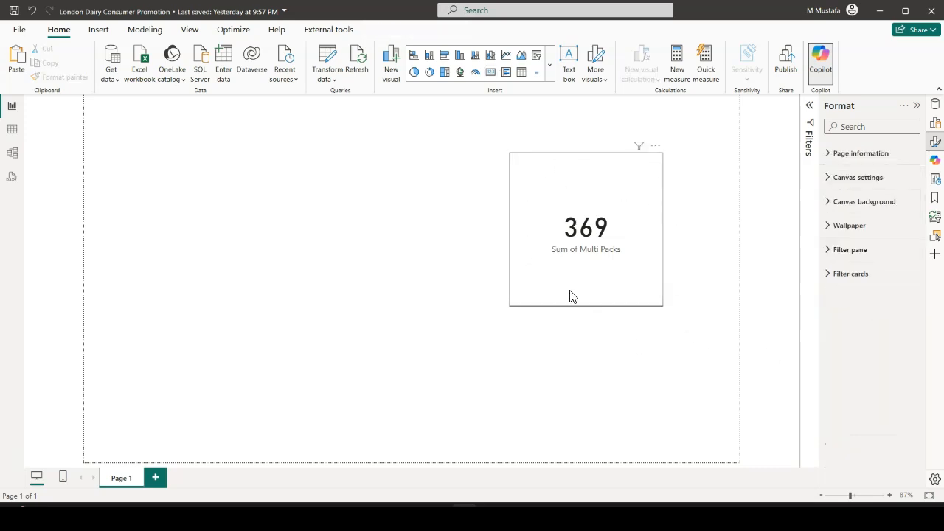
pyautogui.click(659, 298)
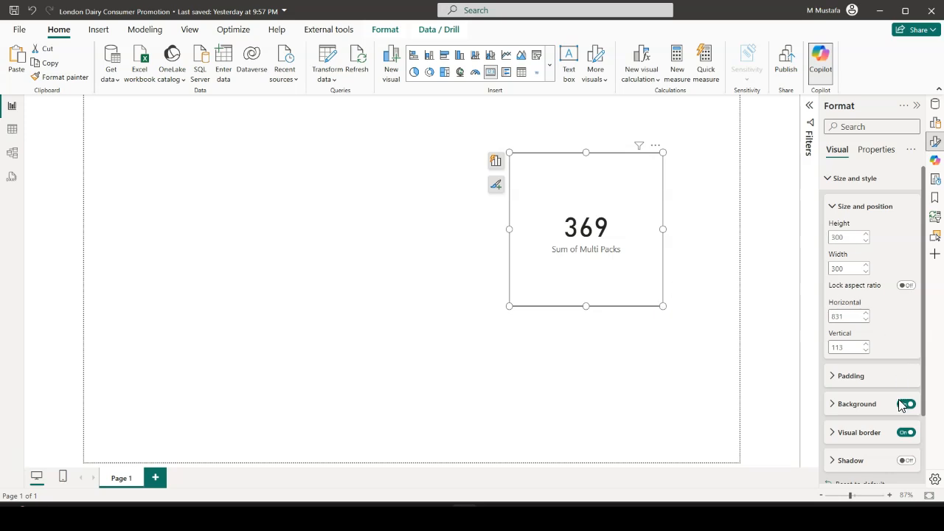
pyautogui.click(905, 434)
# Turn on the shadow for the Multi Packs card and deselect the card to view it
pyautogui.scroll(-2, 884, 386)
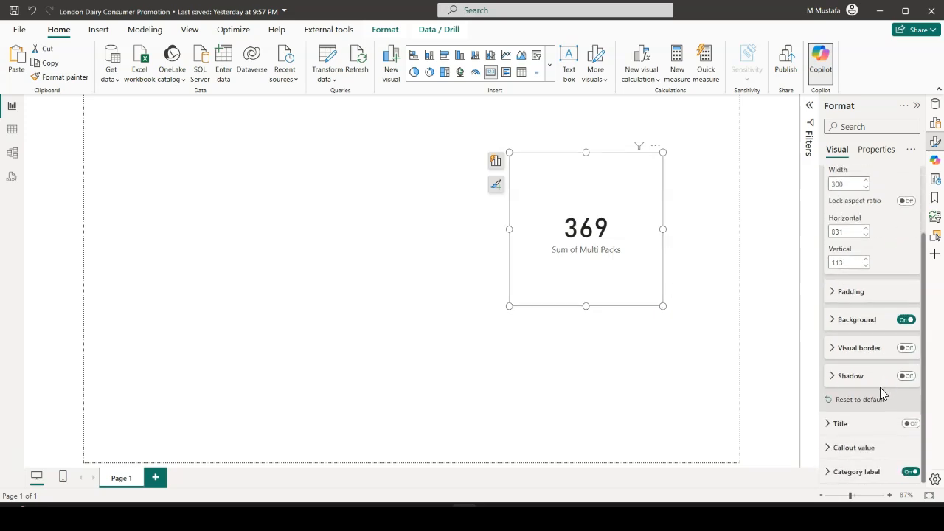
pyautogui.click(912, 378)
pyautogui.click(652, 369)
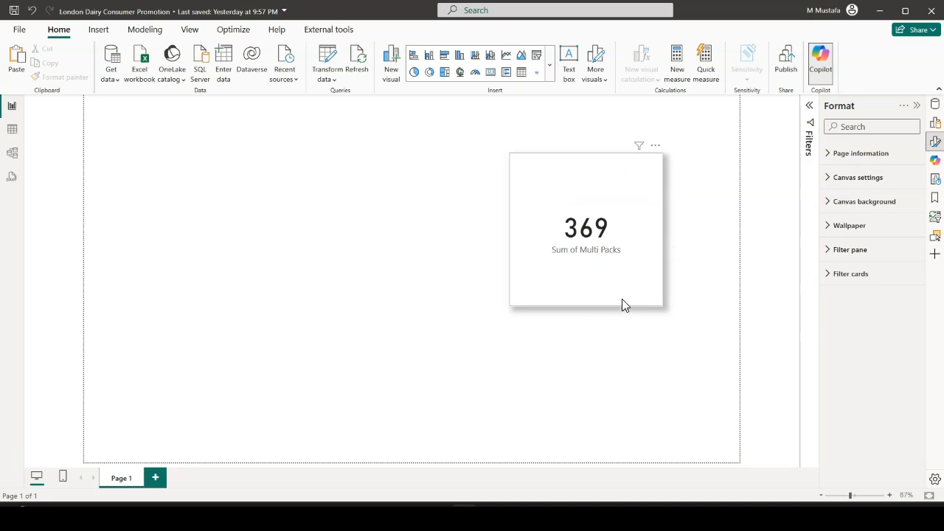
# Look through the fonts for the Multi Packs card's callout value and set its color to dark blue
pyautogui.click(653, 274)
pyautogui.scroll(-1, 890, 376)
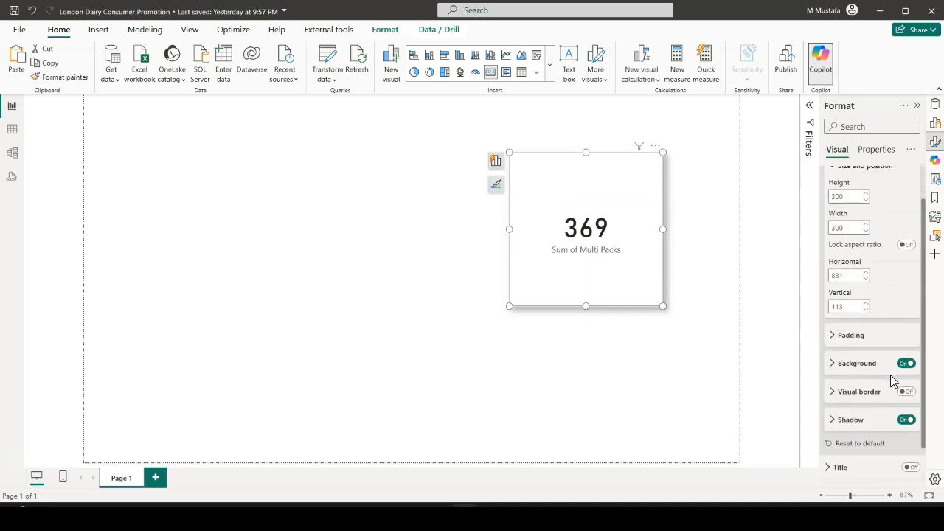
pyautogui.scroll(-1, 891, 374)
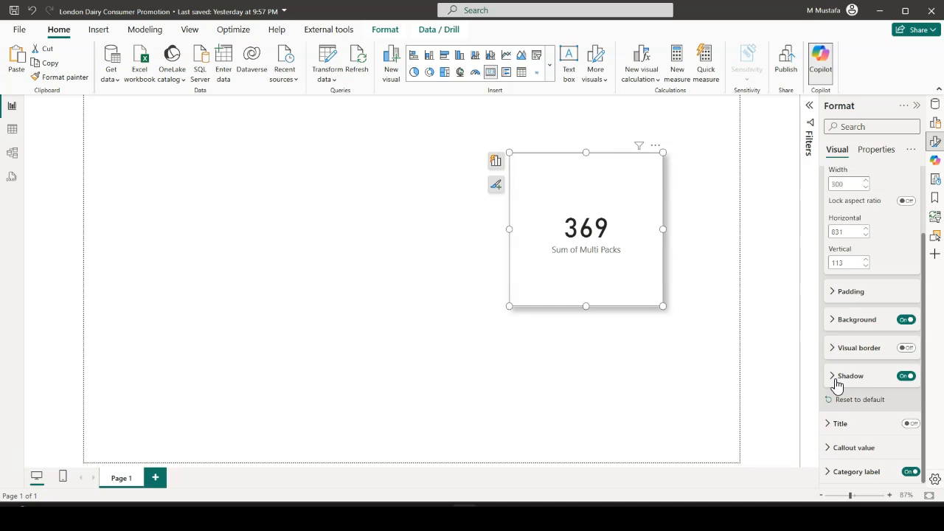
pyautogui.click(849, 449)
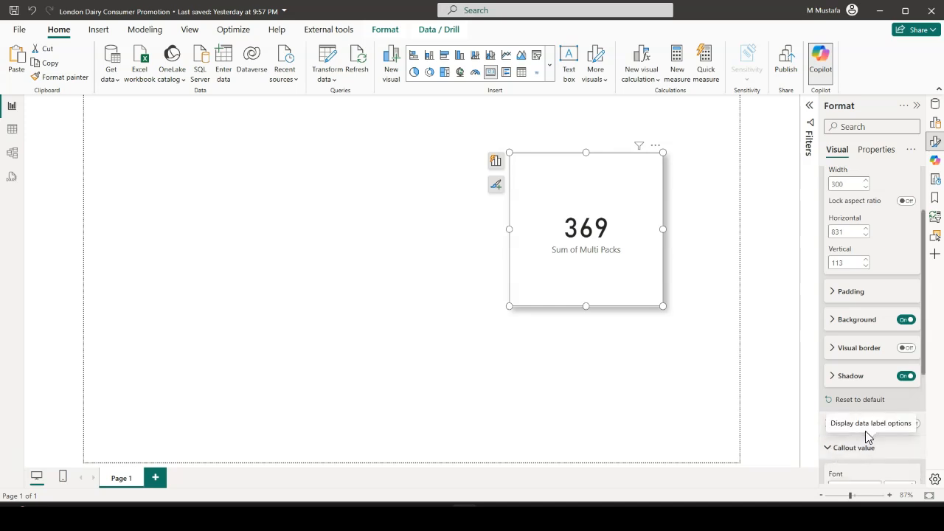
pyautogui.scroll(-3, 869, 425)
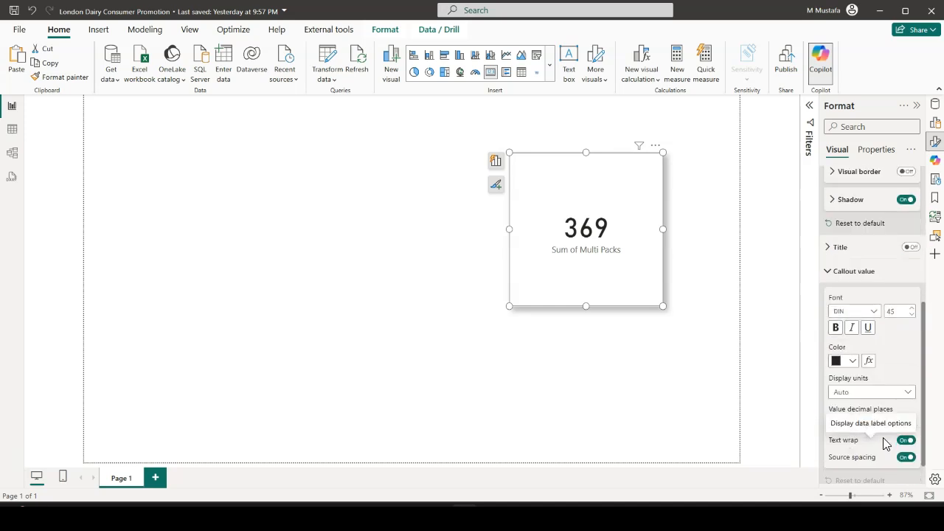
pyautogui.click(875, 313)
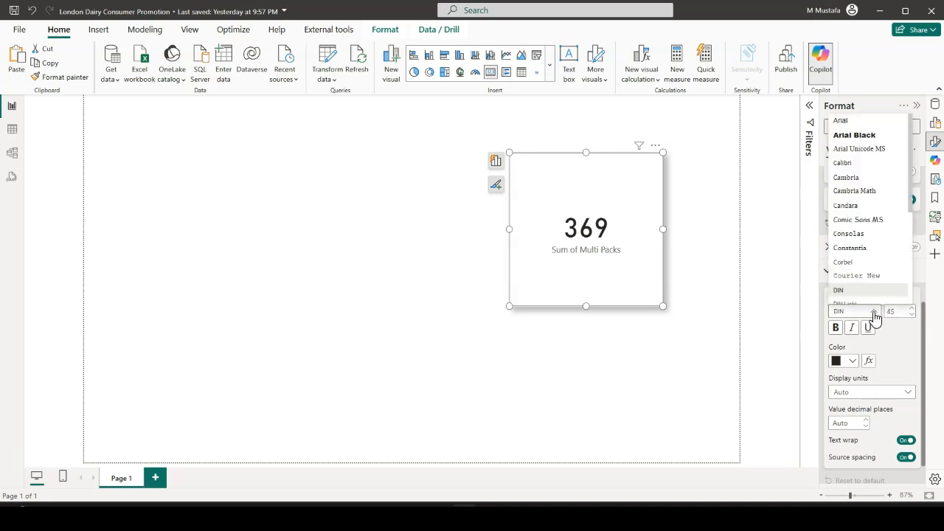
pyautogui.click(902, 315)
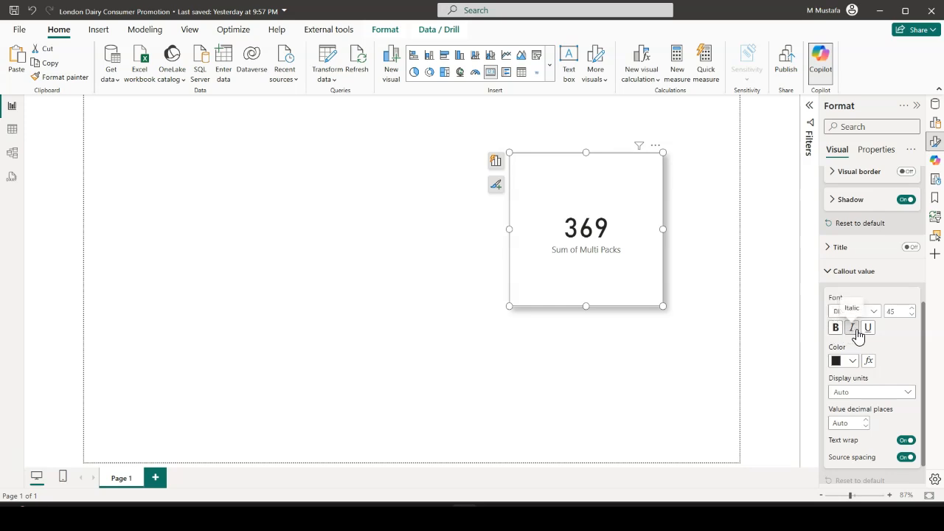
pyautogui.click(856, 362)
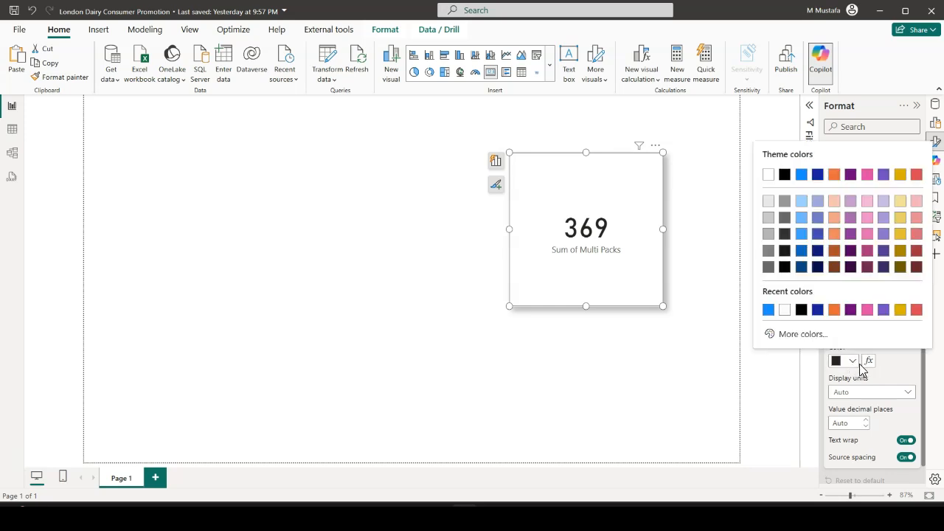
pyautogui.click(817, 310)
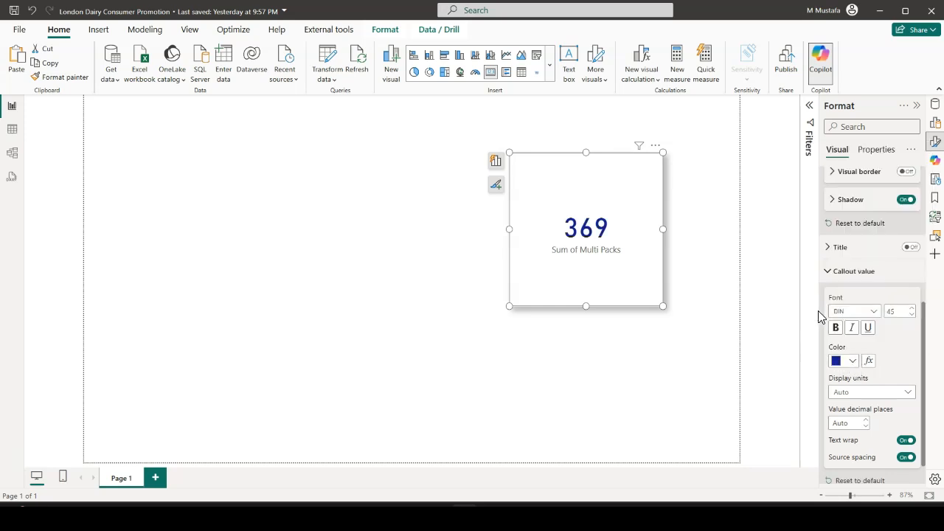
# Set the callout value's display units to None and its value decimal places to 0
pyautogui.scroll(-1, 861, 391)
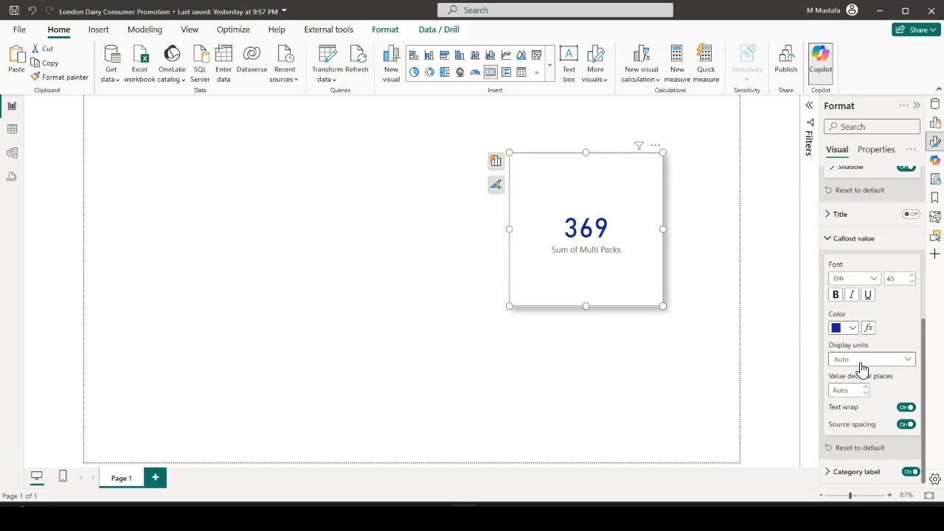
pyautogui.click(870, 361)
pyautogui.click(842, 388)
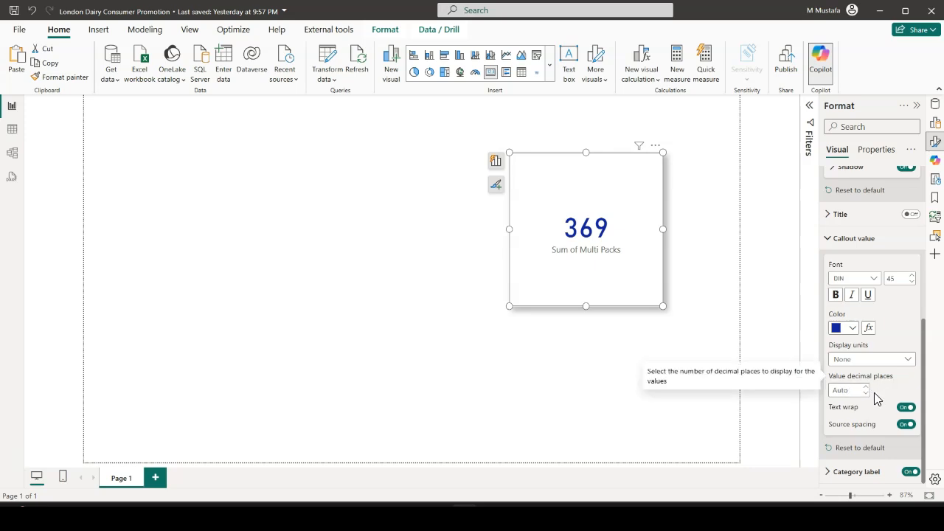
pyautogui.click(868, 391)
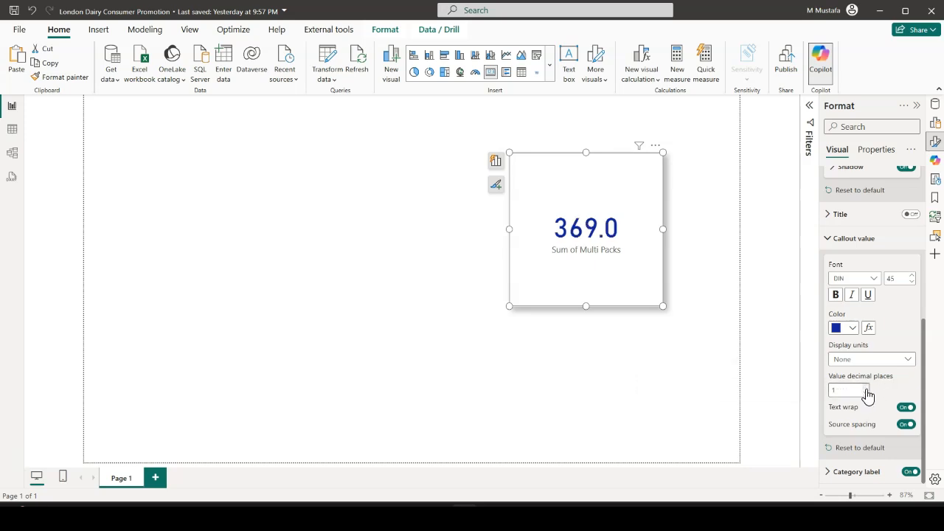
pyautogui.click(868, 393)
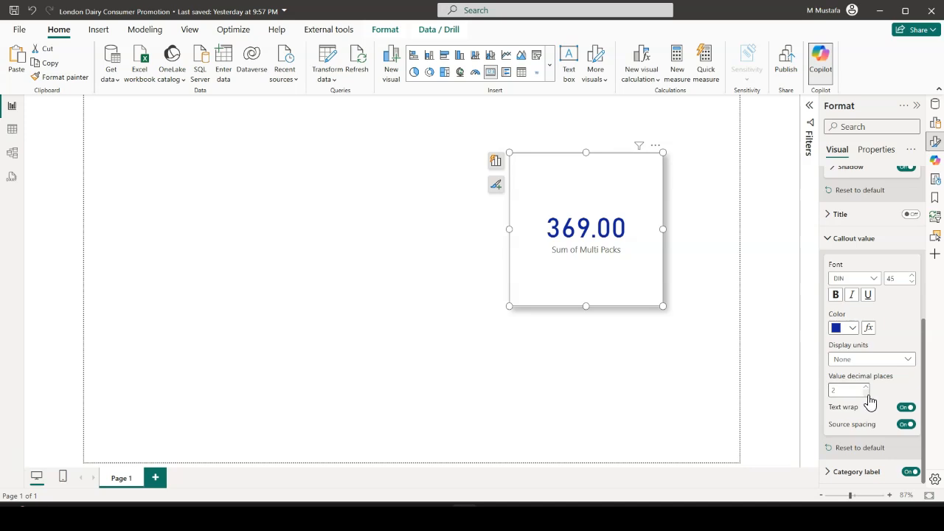
pyautogui.click(868, 394)
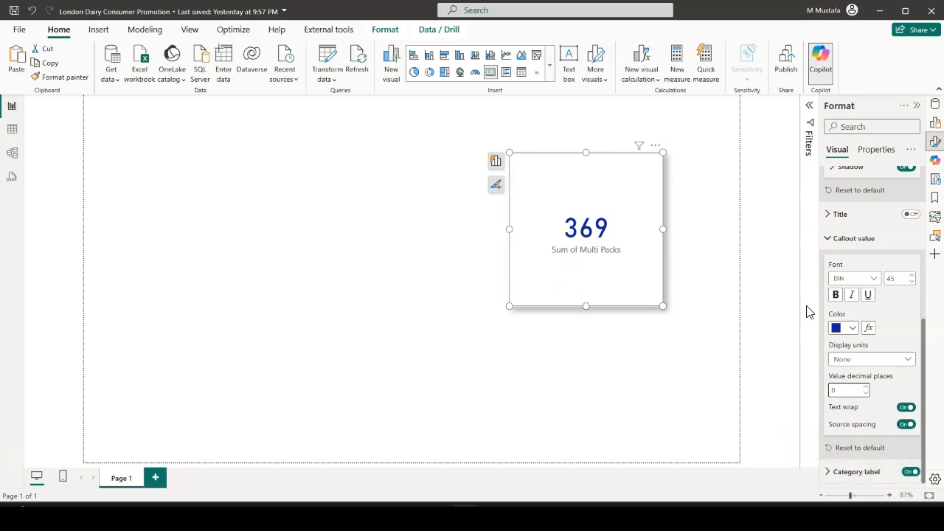
# Turn the card's category label off and on again, and set its color to dark blue
pyautogui.click(908, 474)
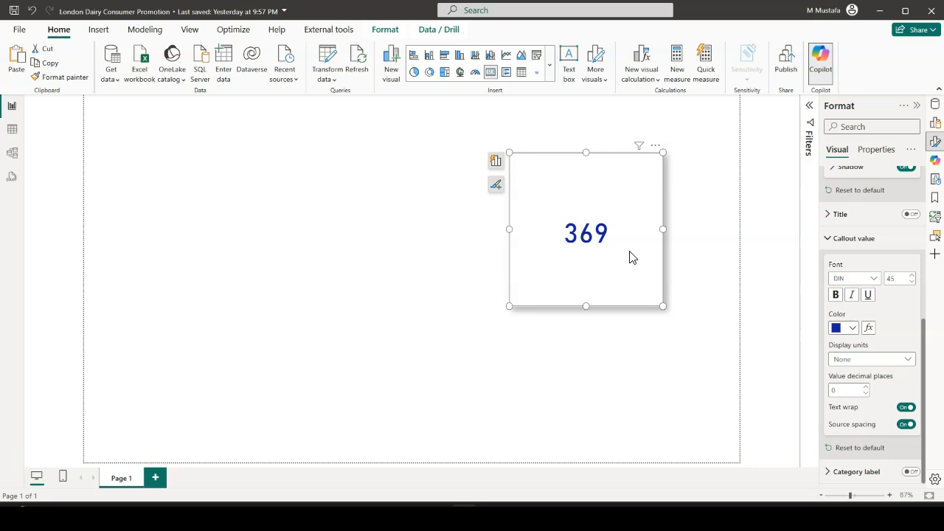
pyautogui.click(909, 472)
pyautogui.click(832, 473)
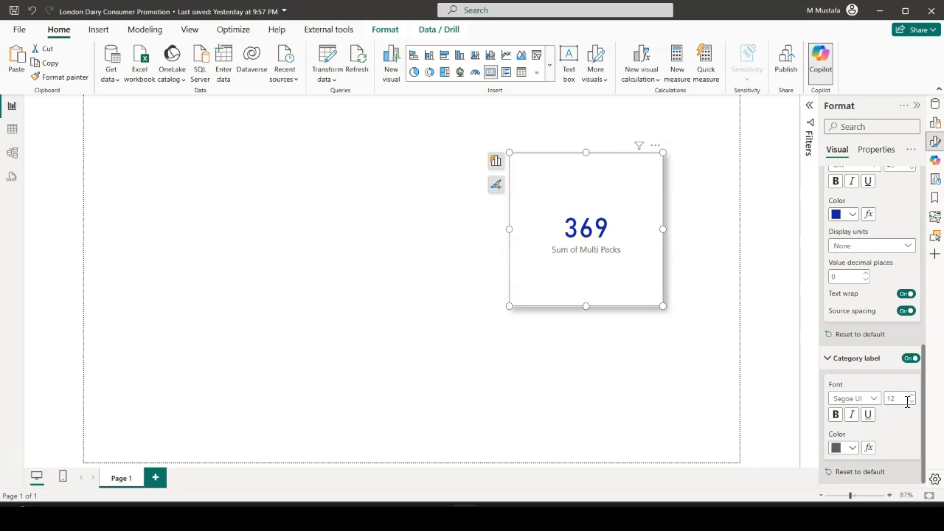
pyautogui.click(853, 456)
pyautogui.click(766, 397)
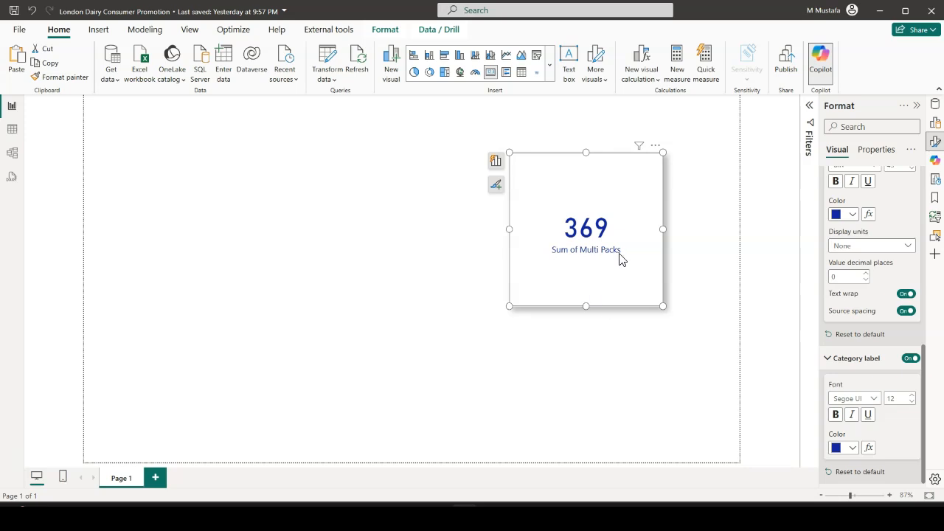
# Rename the card's value field from its default sum name to Multi Packs, collapse the card's formatting sections, and deselect the card
pyautogui.click(496, 165)
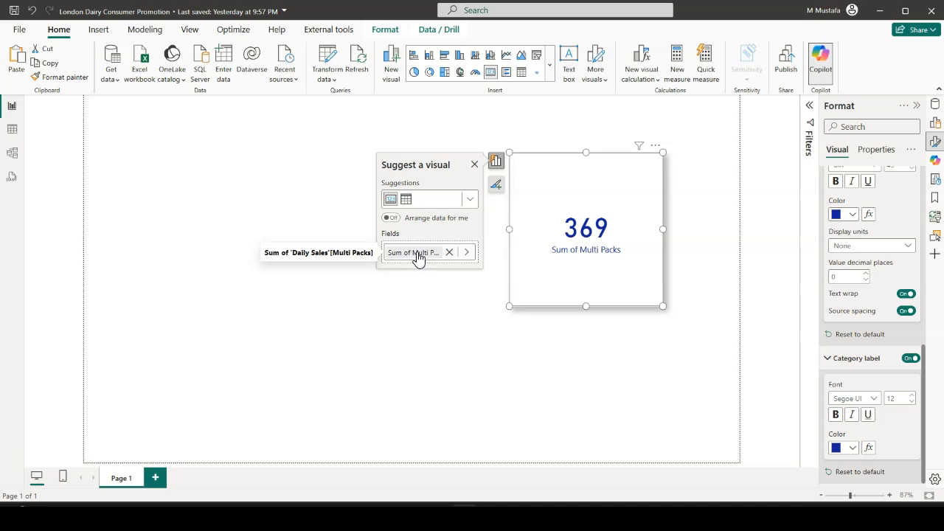
pyautogui.doubleClick(418, 254)
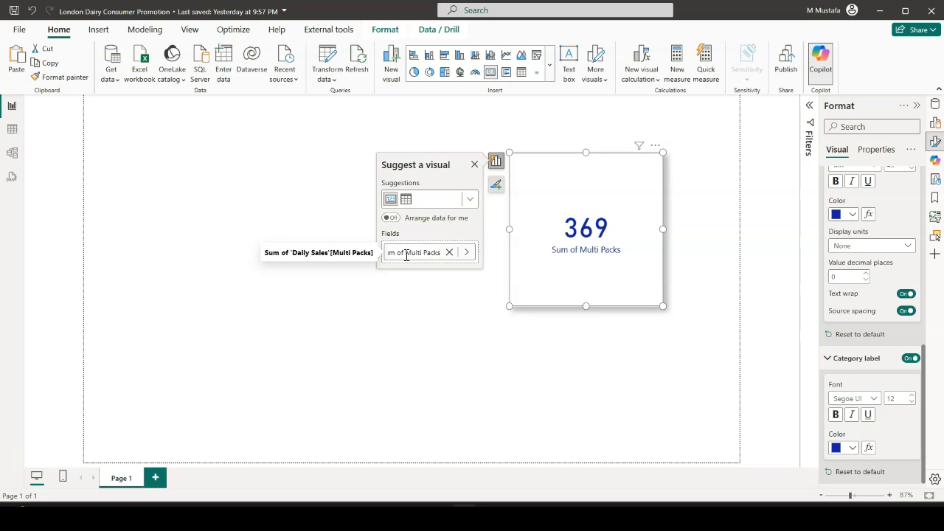
pyautogui.moveTo(406, 256); pyautogui.dragTo(378, 261)
pyautogui.press('BackSpace')
pyautogui.press('Return')
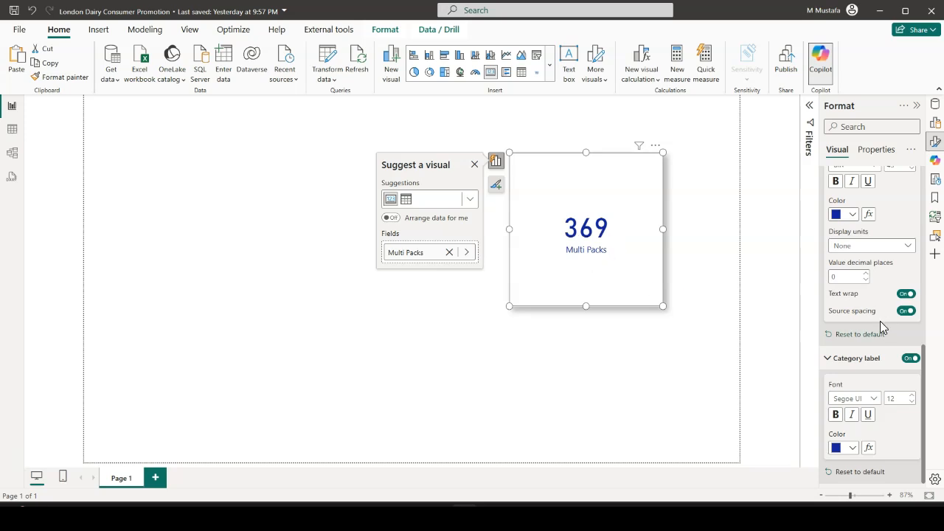
pyautogui.click(829, 360)
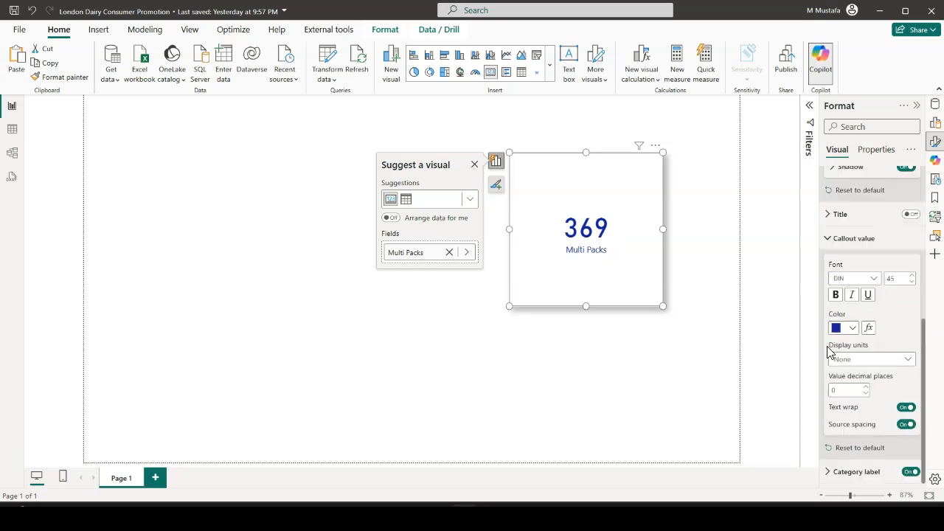
pyautogui.click(828, 243)
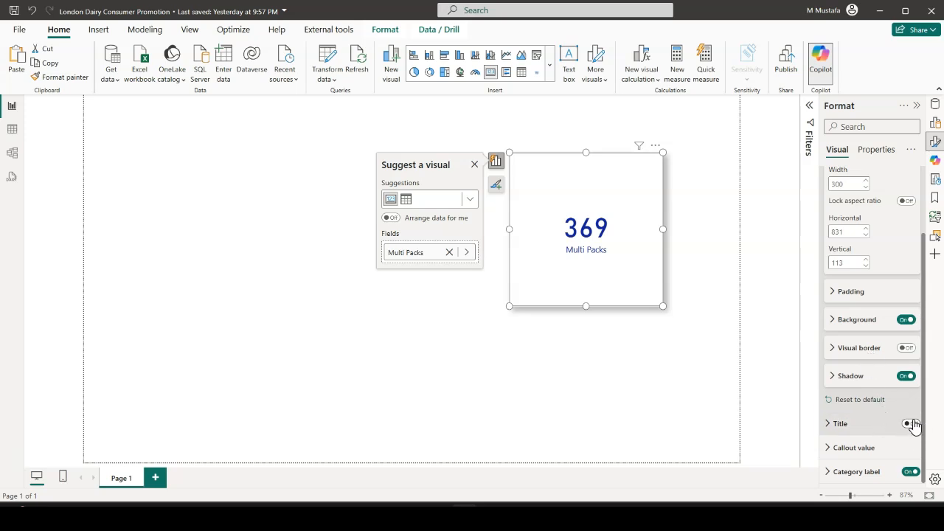
pyautogui.click(711, 219)
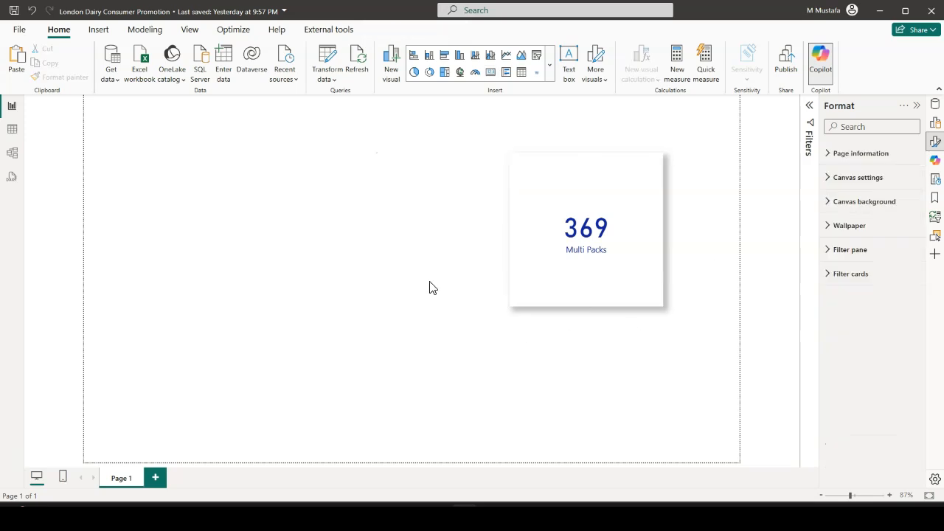
# Shrink the Multi Packs card to about 288 wide and 228 high, and deselect it
pyautogui.click(660, 281)
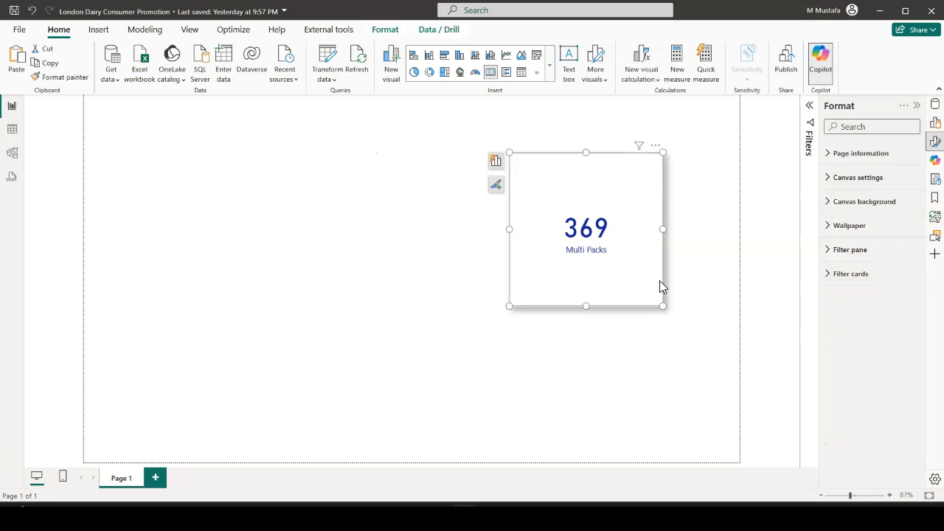
pyautogui.moveTo(662, 306); pyautogui.dragTo(658, 271)
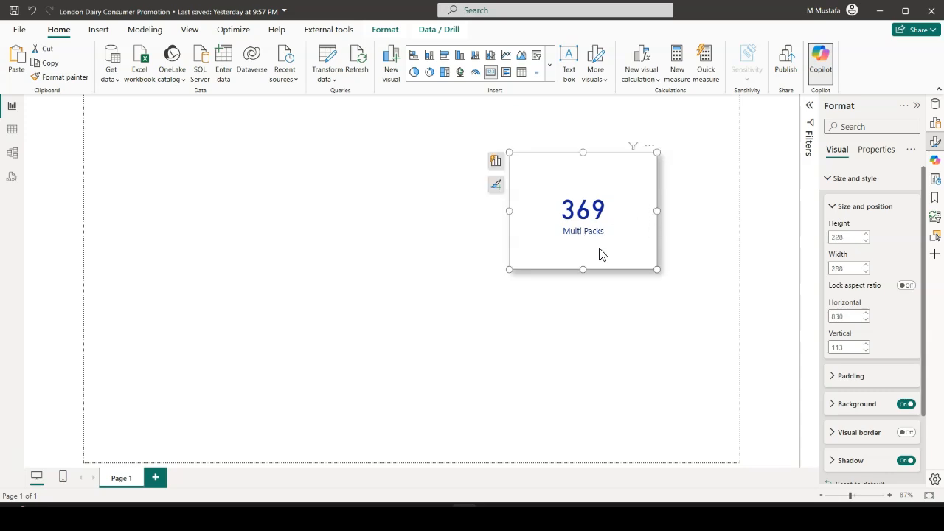
pyautogui.click(706, 219)
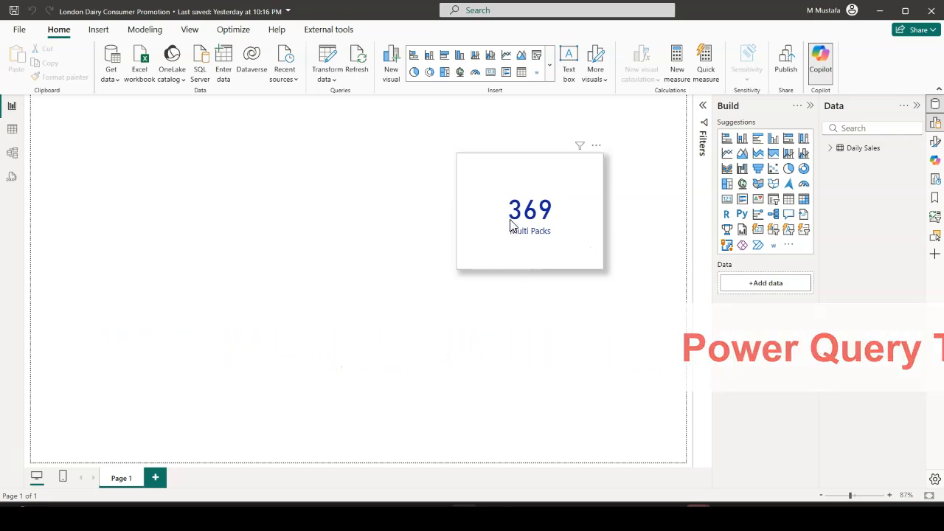
# Remove the City filter from the Multi Packs card and delete the card from the page
pyautogui.click(579, 177)
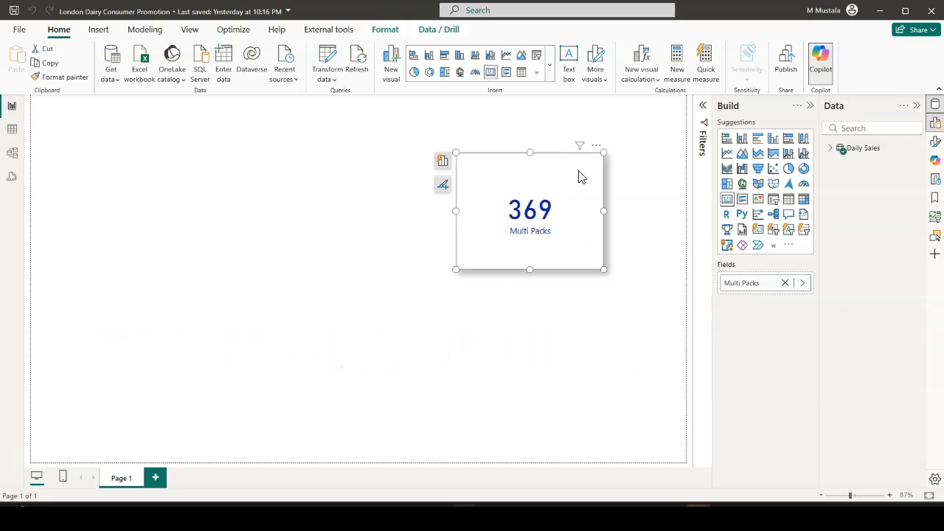
pyautogui.moveTo(581, 151)
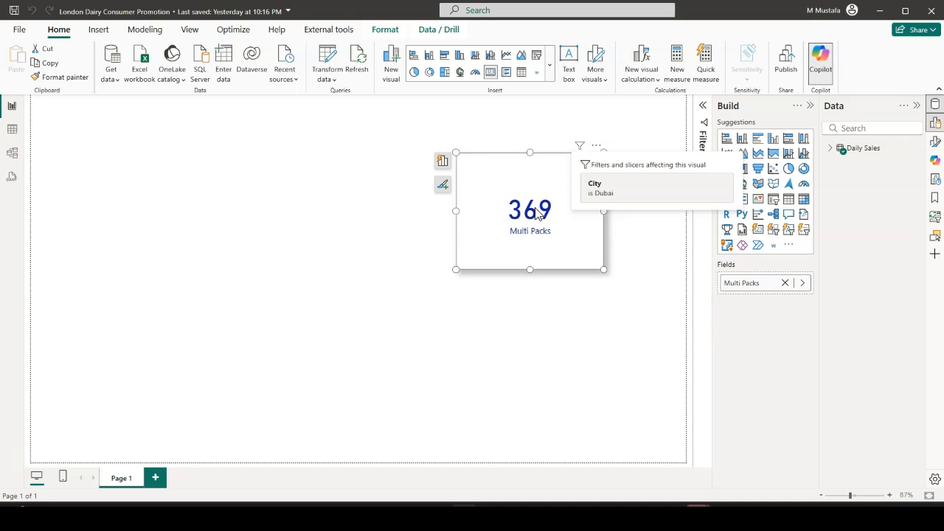
pyautogui.click(704, 107)
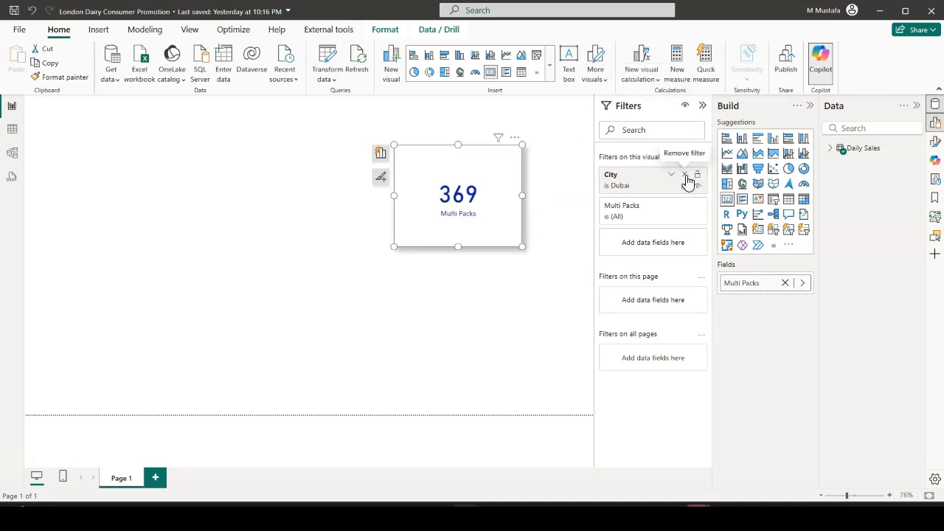
pyautogui.click(686, 177)
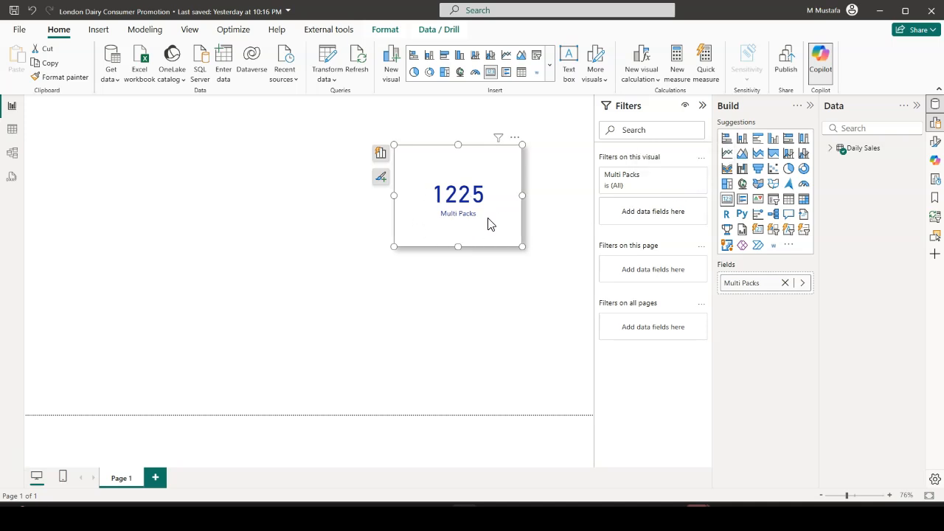
pyautogui.click(702, 106)
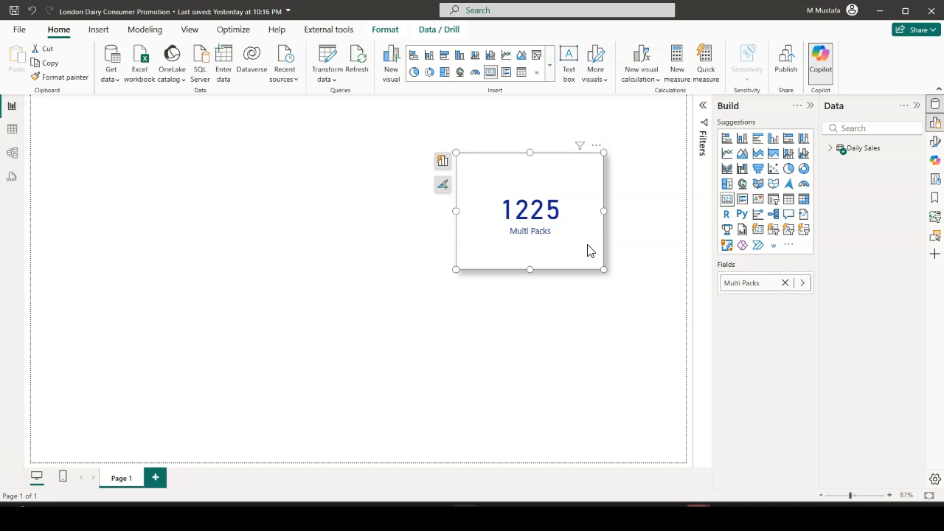
pyautogui.press('Delete')
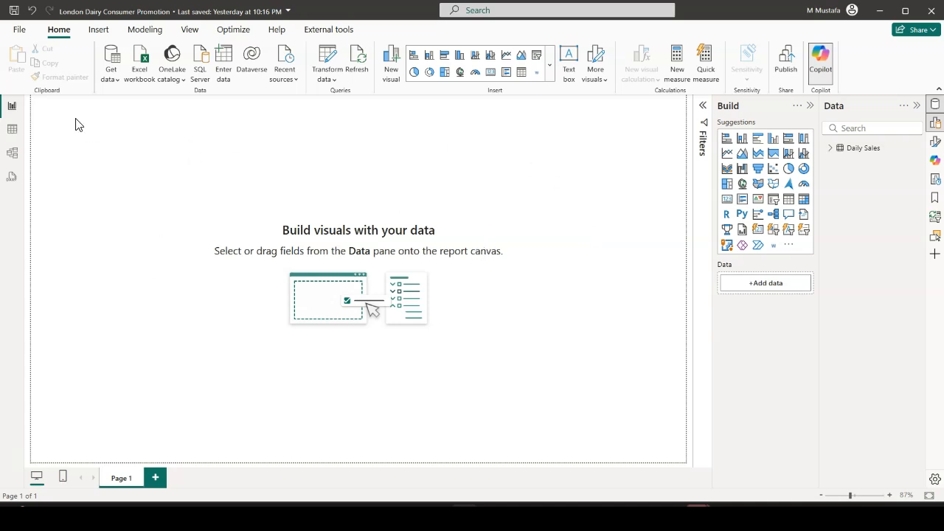
# Examine the Daily Sales table's columns and distinct Remarks values, view the data model, and return to the report page
pyautogui.click(13, 131)
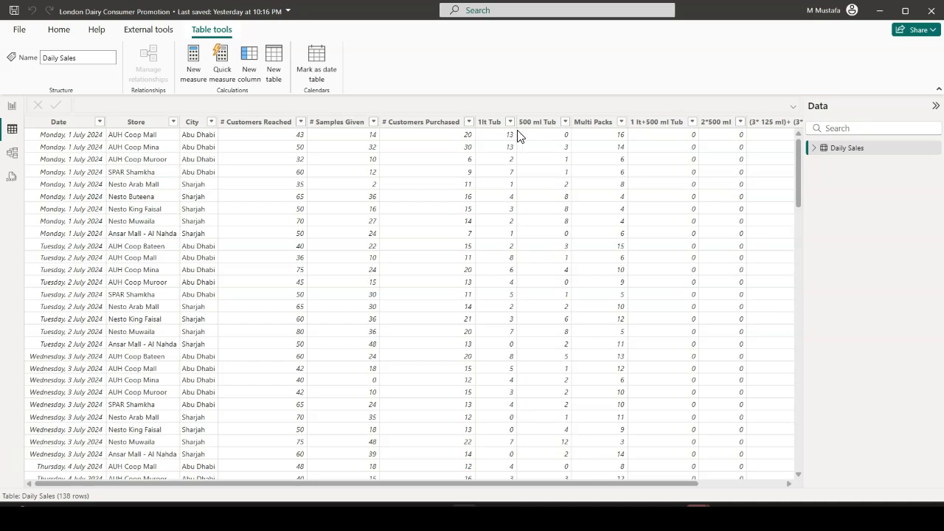
pyautogui.moveTo(381, 486); pyautogui.dragTo(514, 486)
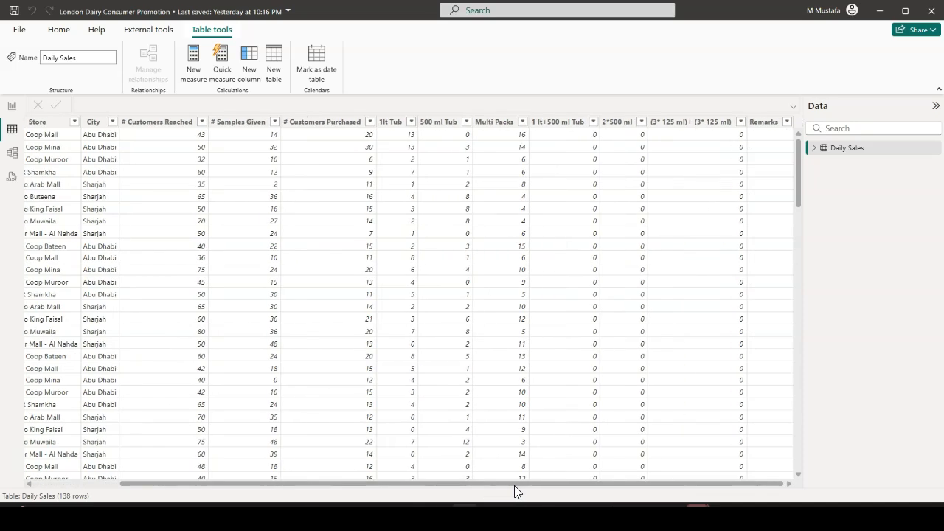
pyautogui.click(787, 124)
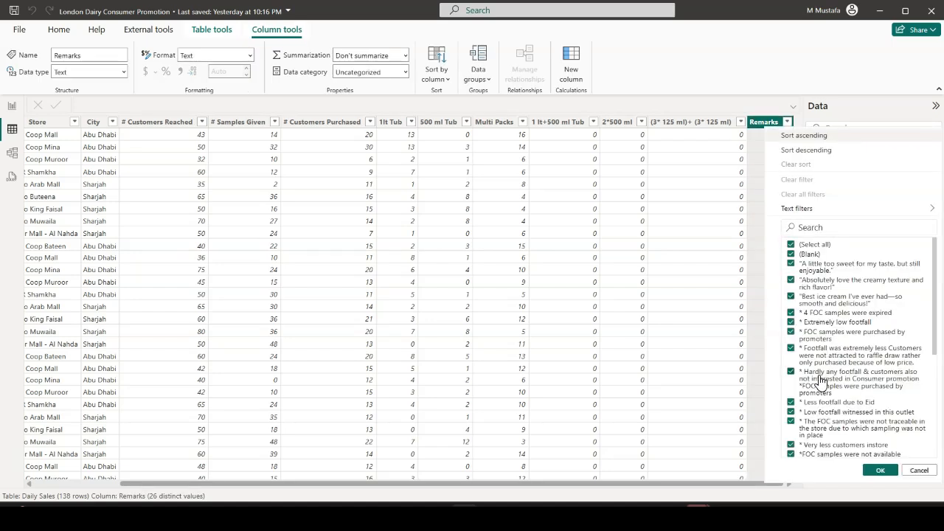
pyautogui.click(919, 471)
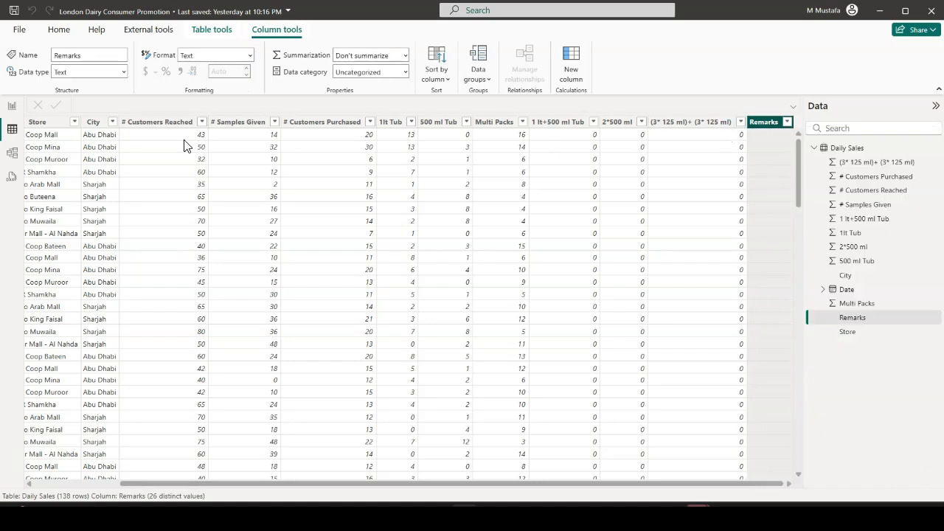
pyautogui.click(11, 155)
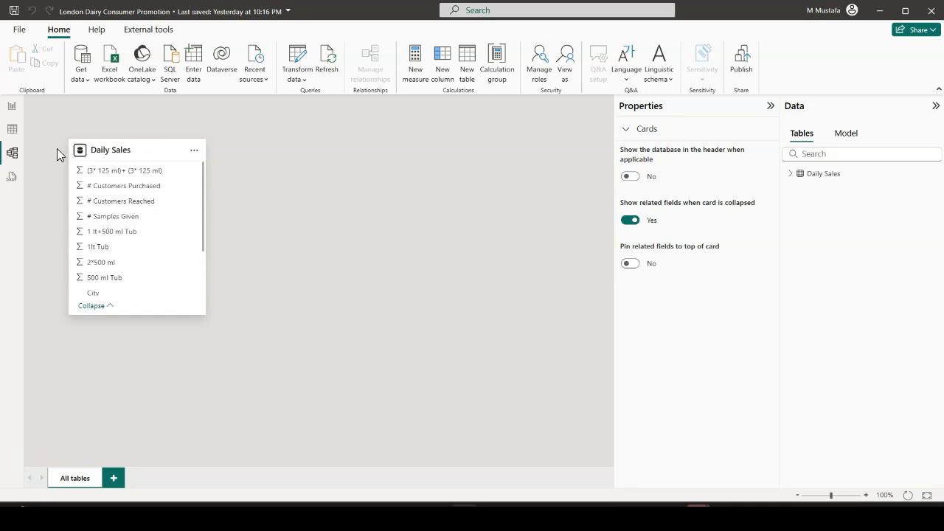
pyautogui.click(11, 111)
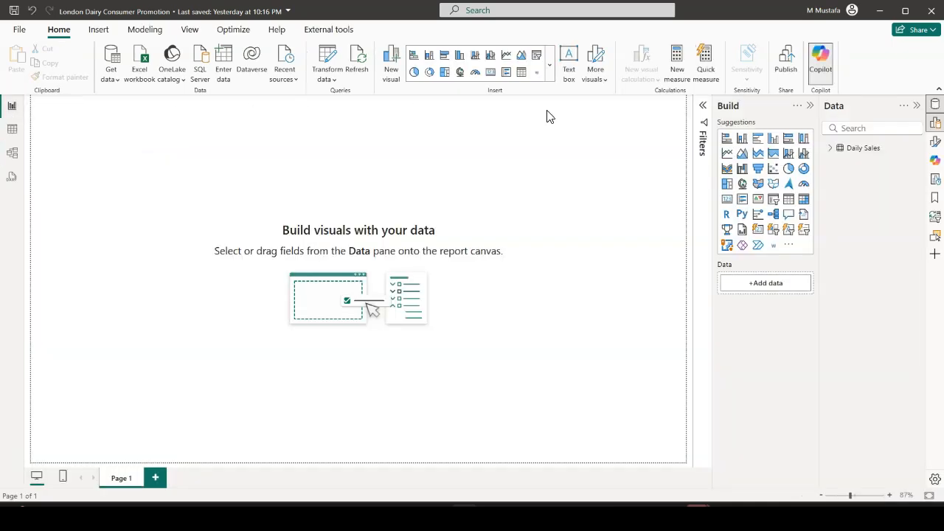
# Create a table visual of the Daily Sales Store field in the upper part of the empty page and heighten it to fit the stores
pyautogui.click(831, 149)
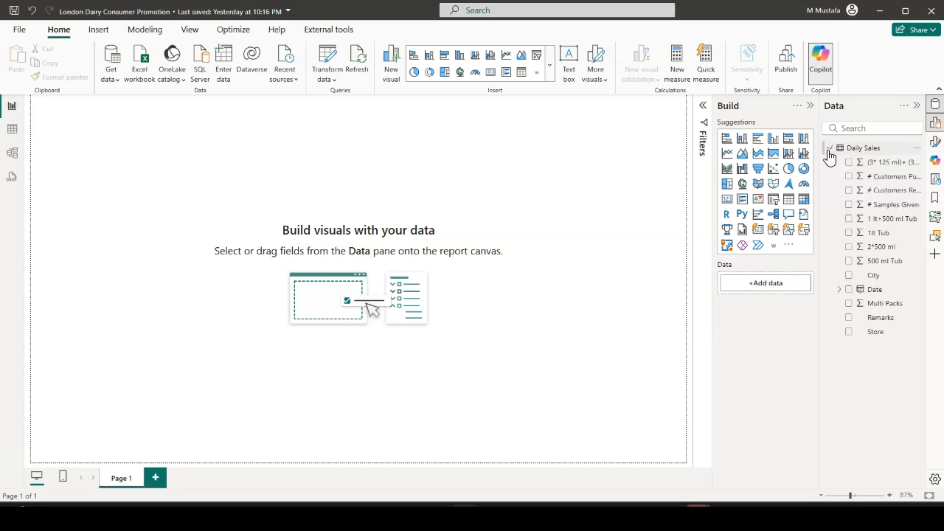
pyautogui.moveTo(821, 262); pyautogui.dragTo(806, 261)
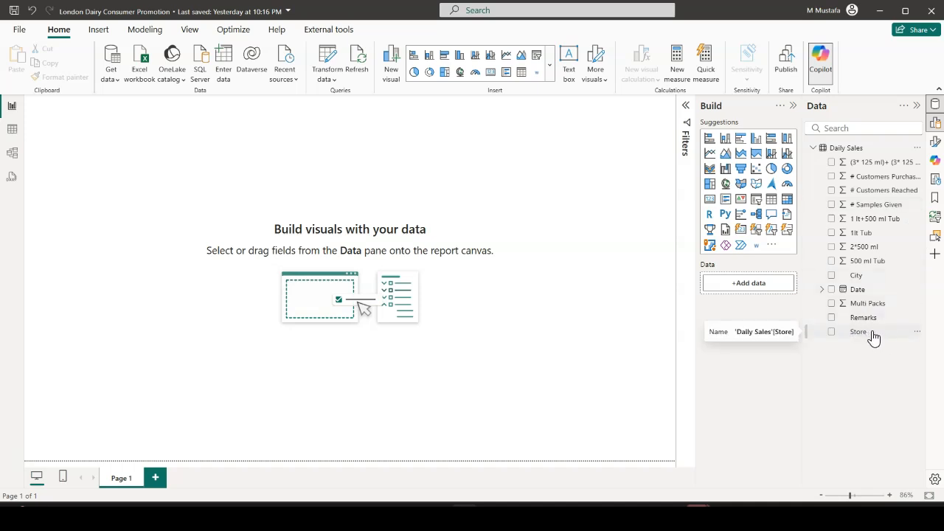
pyautogui.moveTo(868, 334); pyautogui.dragTo(181, 196)
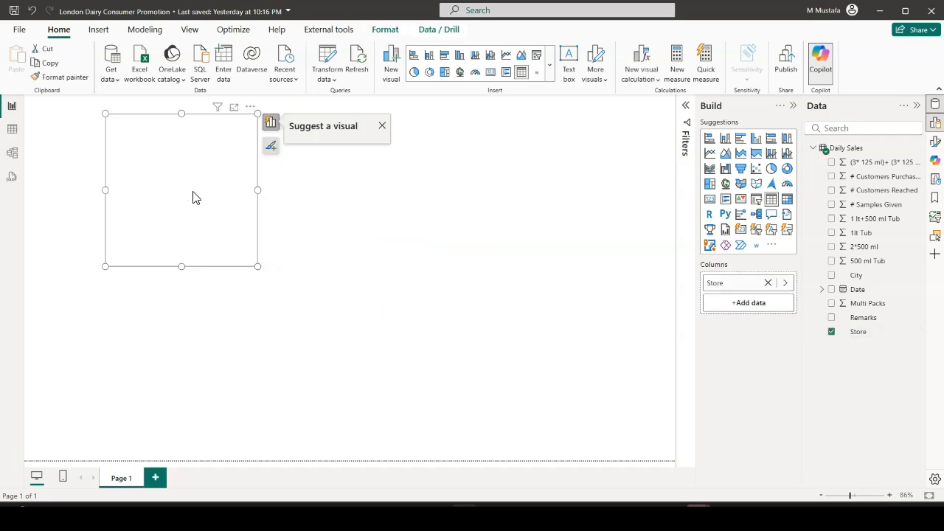
pyautogui.moveTo(257, 266); pyautogui.dragTo(267, 351)
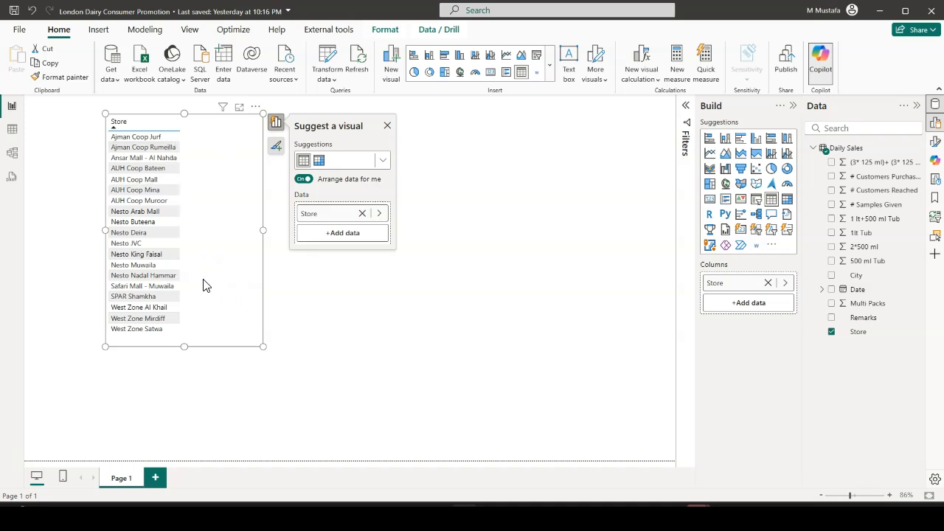
# Add the City field after Store in the visual and show it, enlarged, as a matrix
pyautogui.click(321, 162)
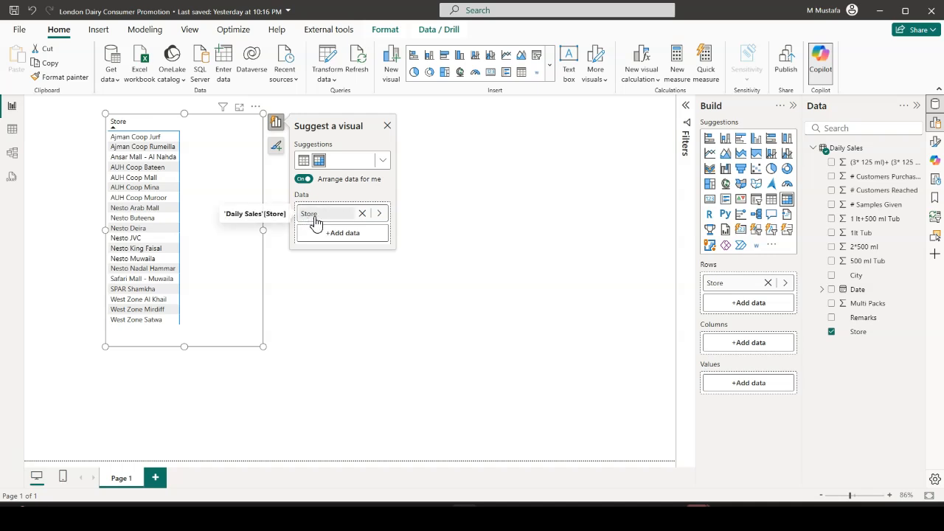
pyautogui.click(351, 235)
pyautogui.moveTo(508, 236); pyautogui.dragTo(508, 275)
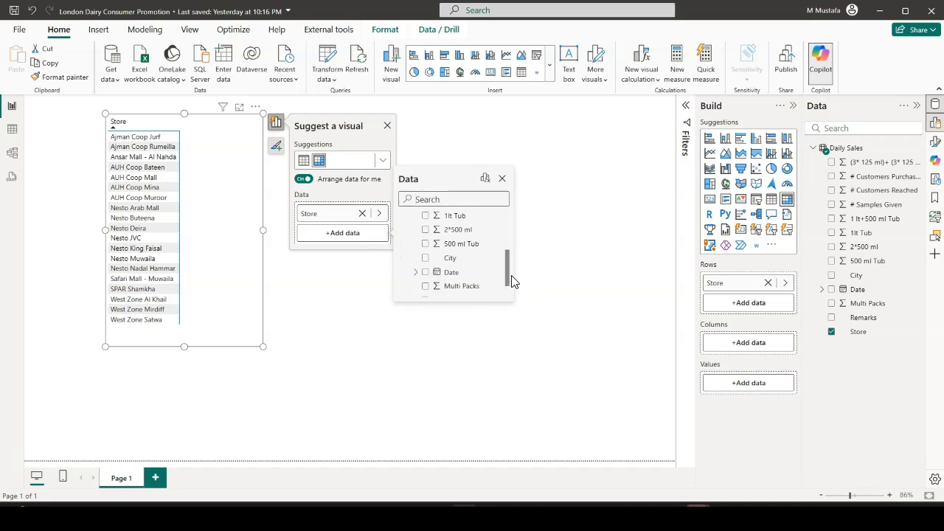
pyautogui.click(425, 259)
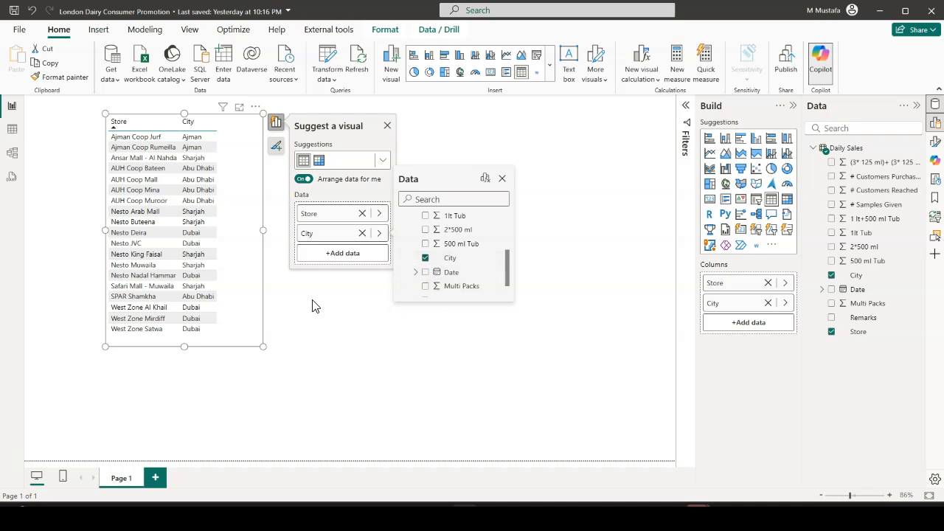
pyautogui.moveTo(263, 347); pyautogui.dragTo(312, 381)
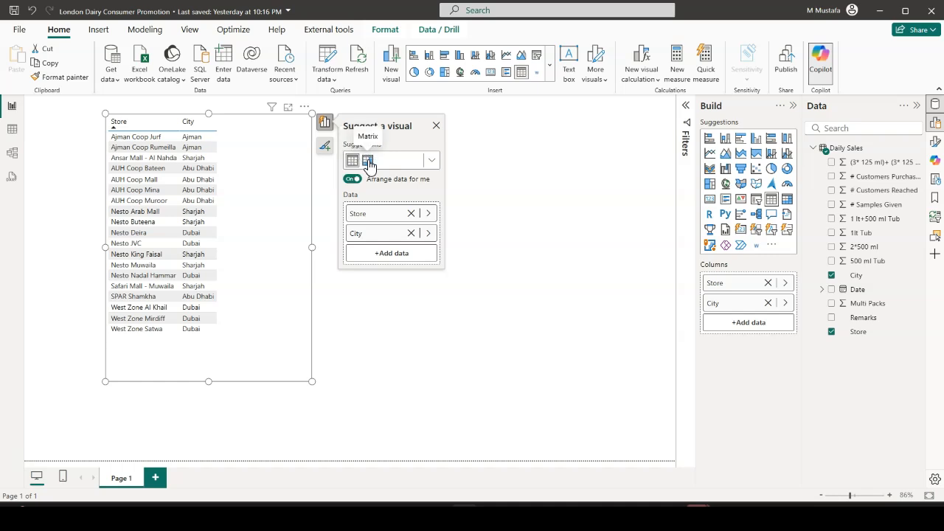
pyautogui.click(368, 161)
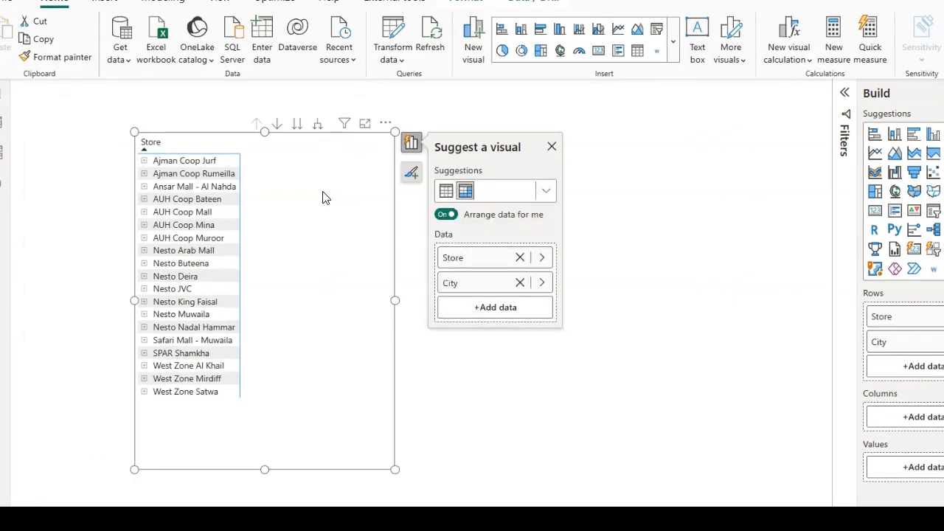
# Try drilling down into Ajman Coop Jurf and moving the whole matrix to the City level, returning to the Store level each time
pyautogui.click(277, 125)
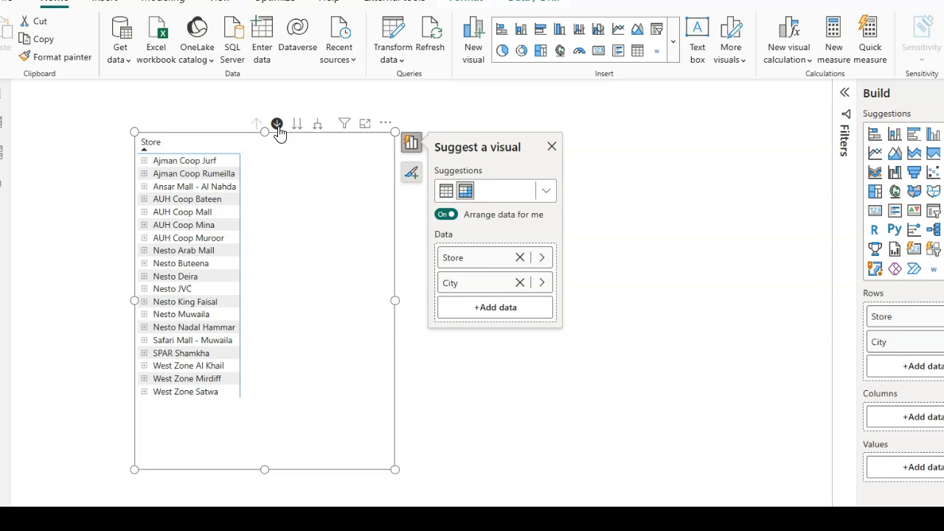
pyautogui.click(196, 162)
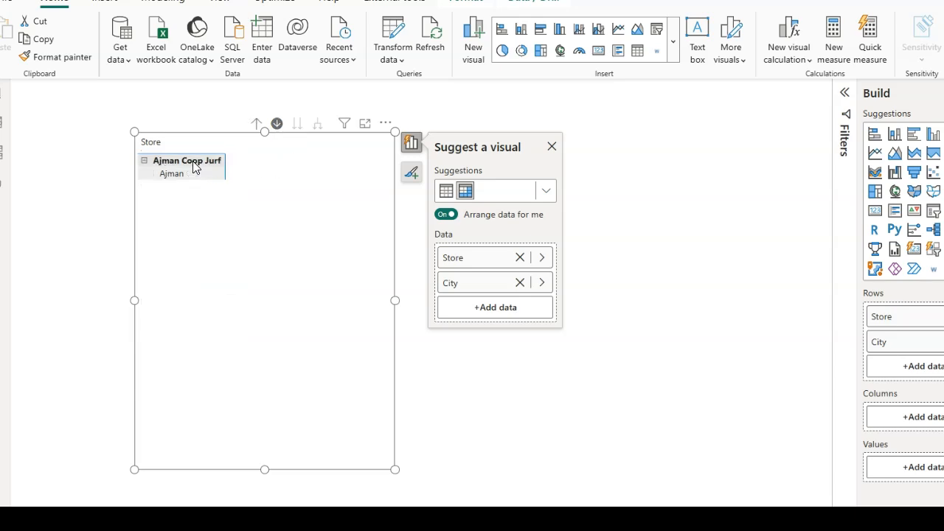
pyautogui.click(256, 126)
pyautogui.click(277, 127)
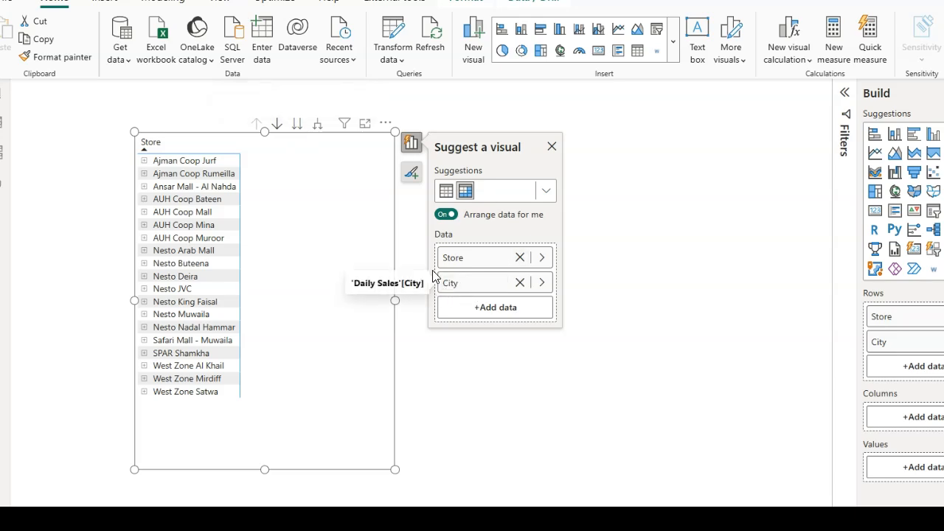
pyautogui.click(298, 125)
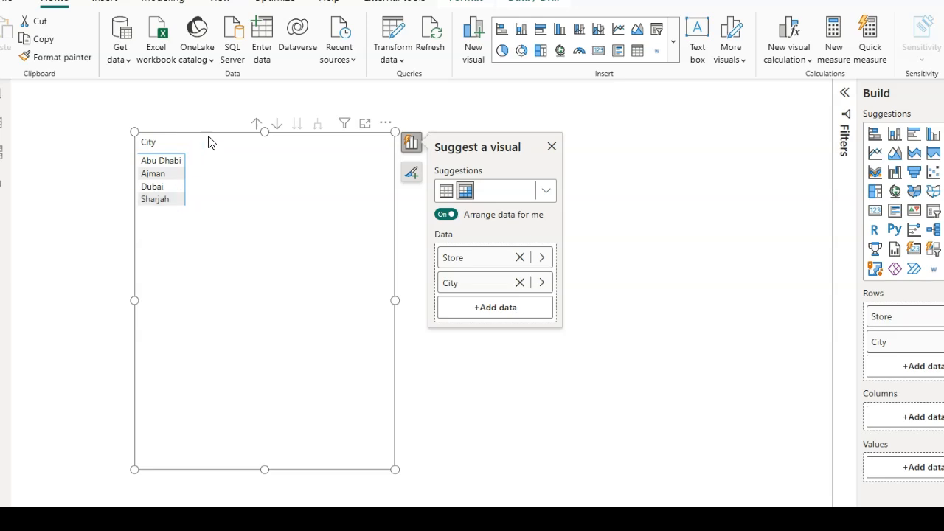
pyautogui.click(257, 127)
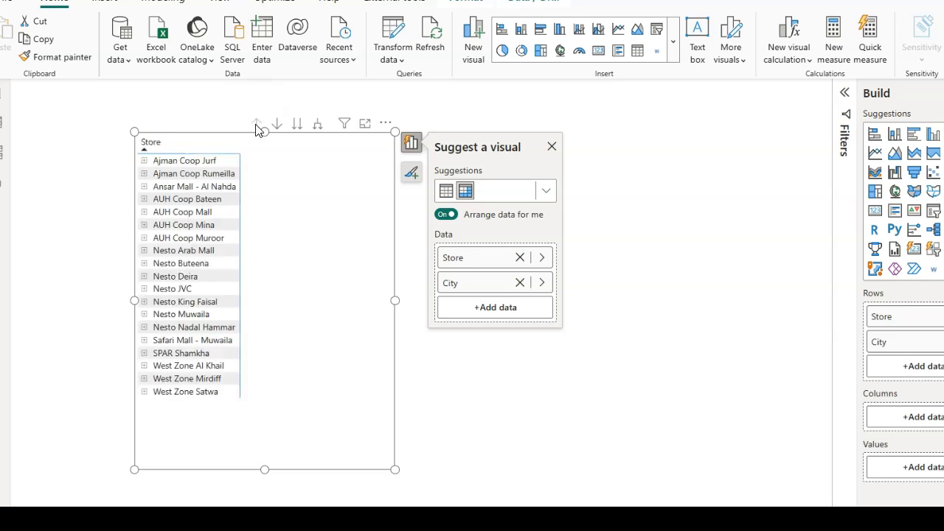
# Try expanding the whole matrix down one level, return to the Store level, and switch the visual to a table
pyautogui.click(319, 130)
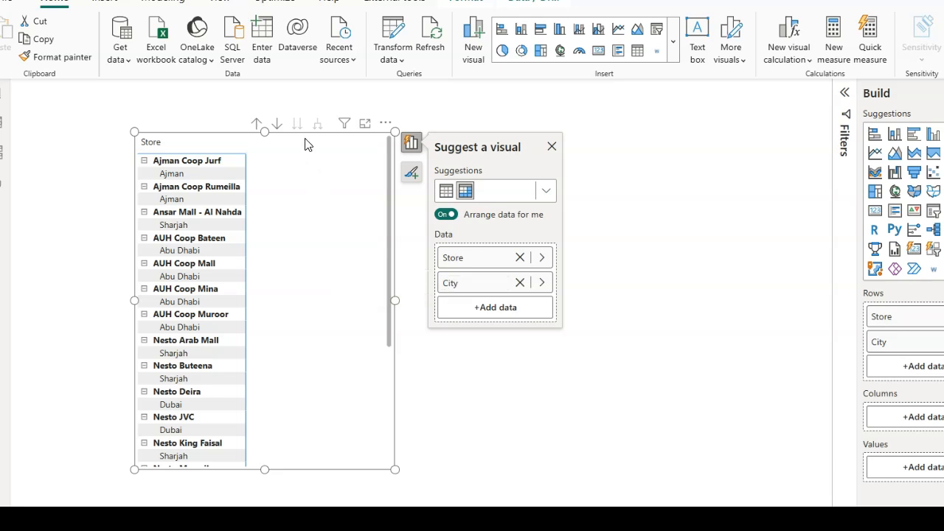
pyautogui.click(258, 124)
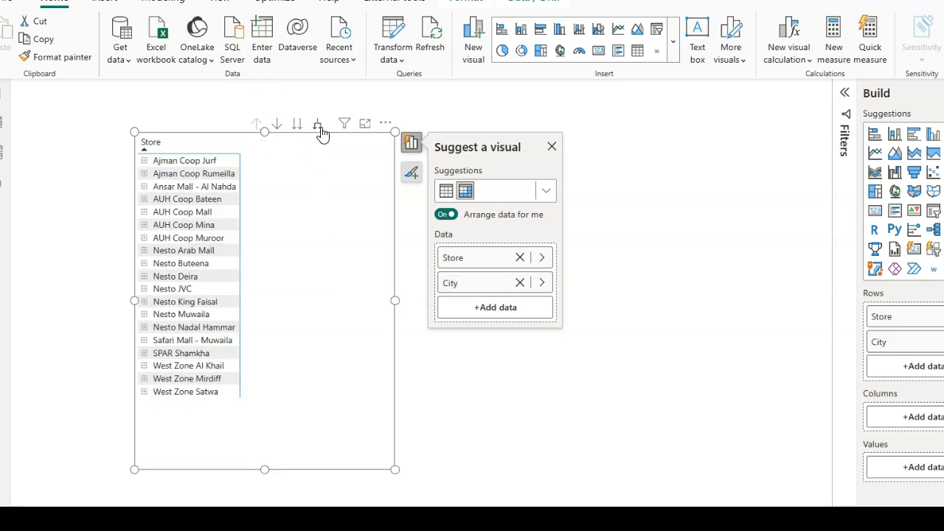
pyautogui.click(447, 195)
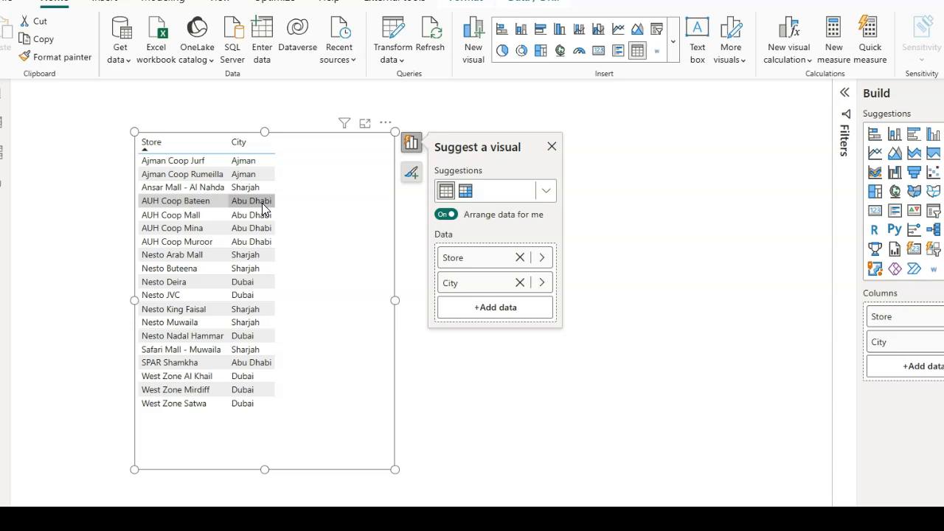
pyautogui.click(609, 243)
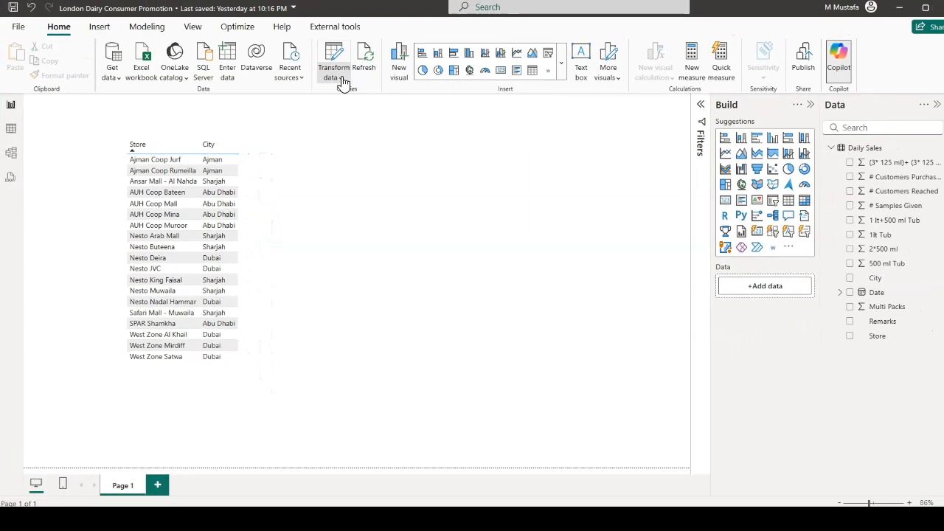
# Open the Daily Sales query in Power Query Editor and convert the Store column's text to uppercase
pyautogui.click(343, 82)
pyautogui.click(370, 101)
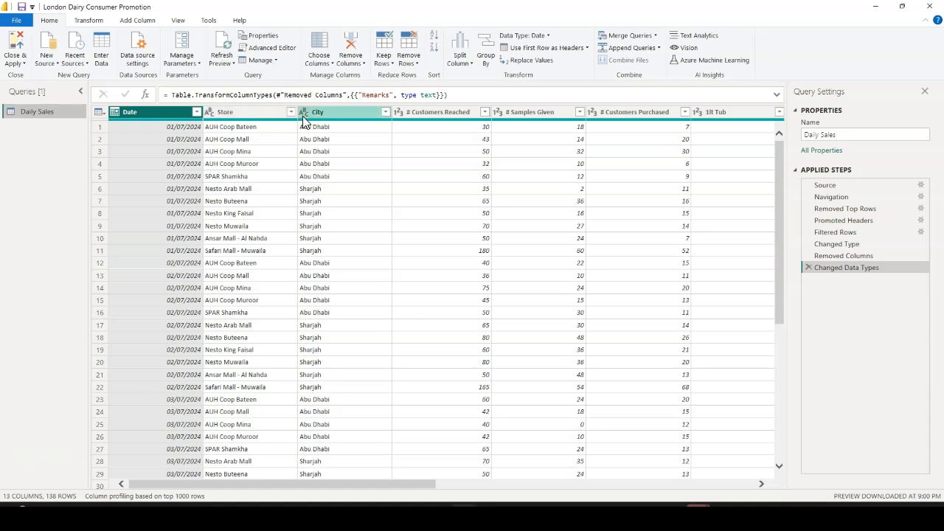
pyautogui.click(244, 112)
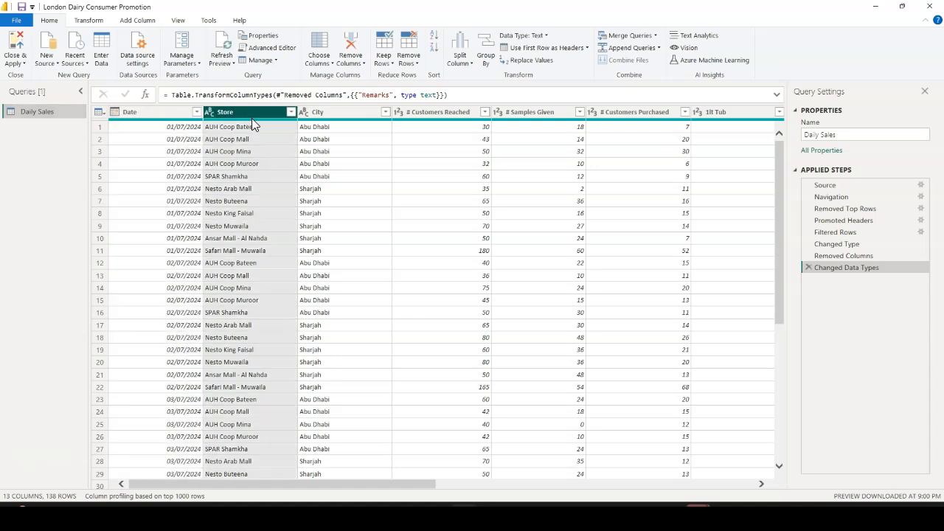
pyautogui.click(88, 20)
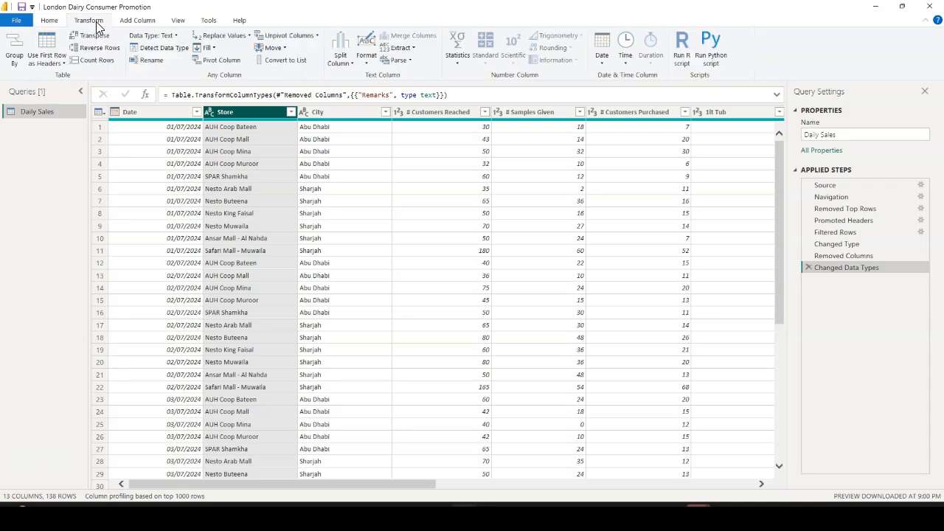
pyautogui.click(373, 68)
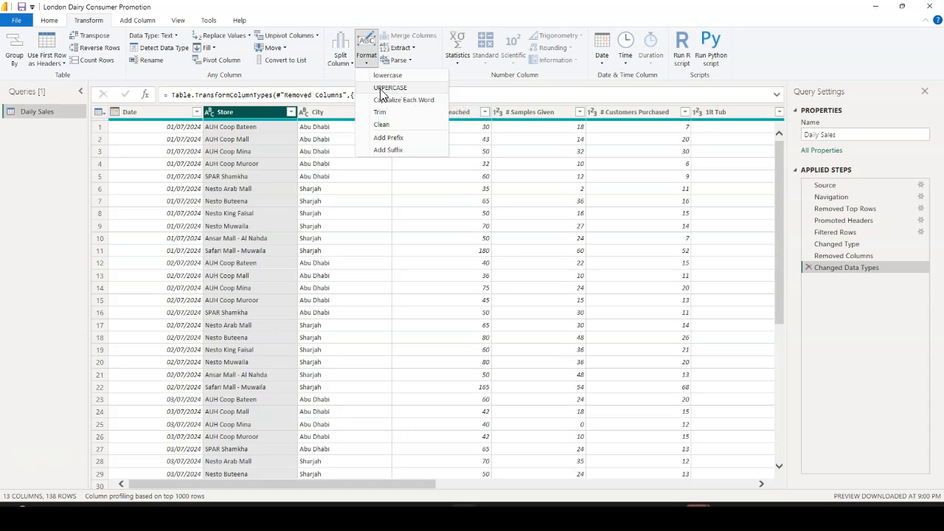
pyautogui.click(394, 88)
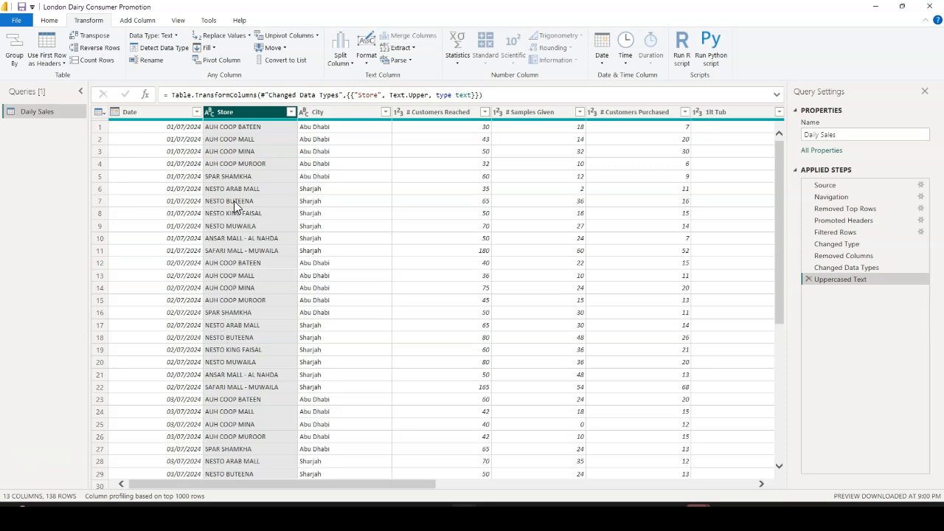
# Convert the City column's text to uppercase, then close the query editor and apply the changes
pyautogui.click(348, 113)
pyautogui.click(367, 59)
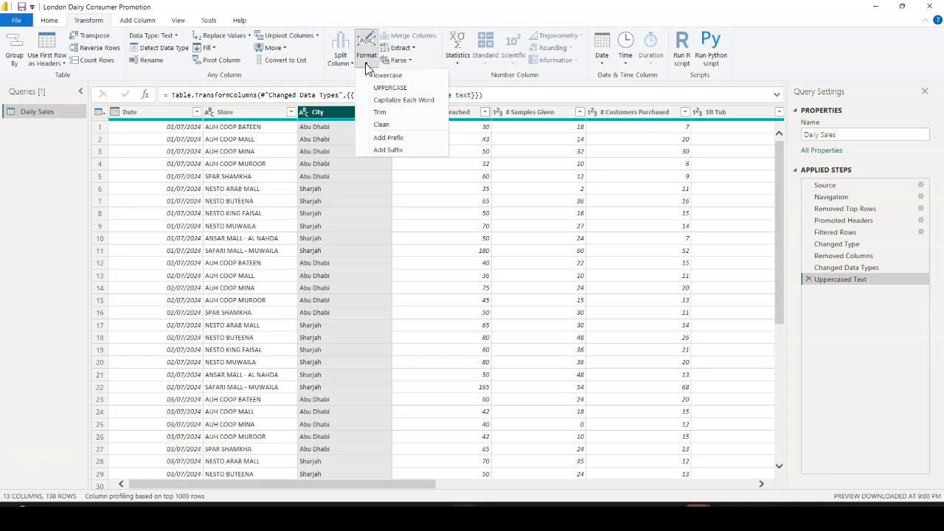
pyautogui.click(391, 88)
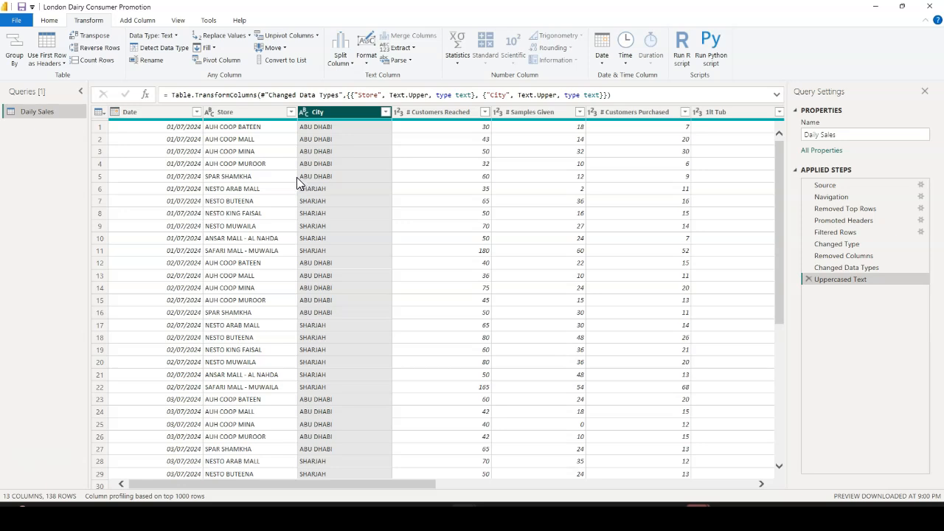
pyautogui.click(21, 22)
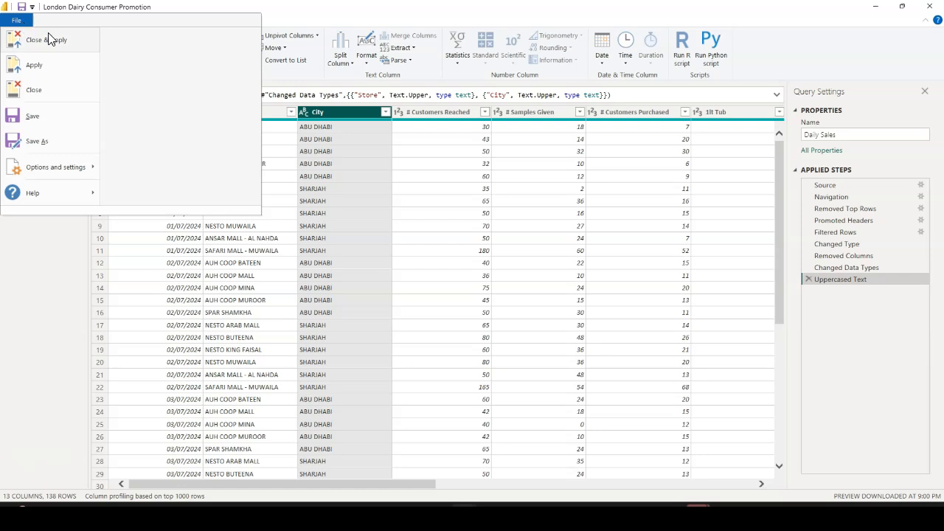
pyautogui.click(47, 40)
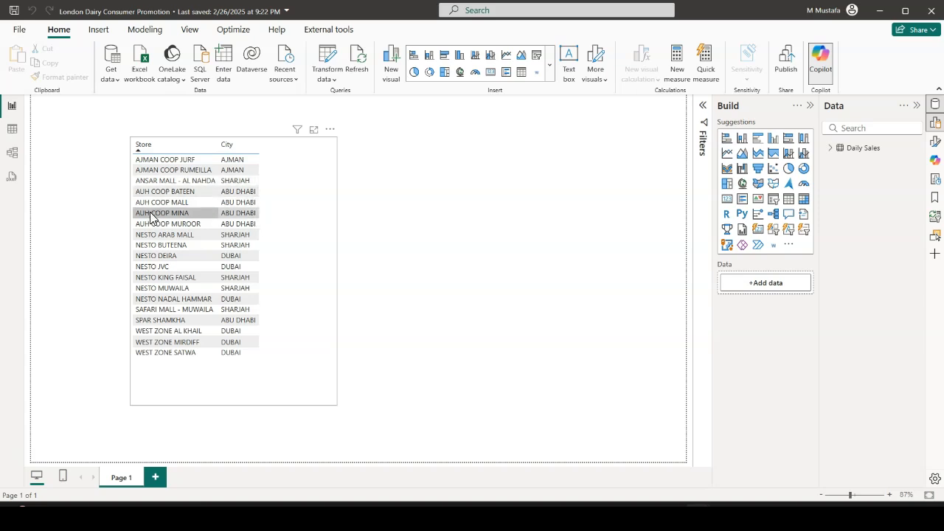
# Select the Store and City table, expand the Daily Sales field list, and widen its pane to fit the full field names
pyautogui.click(324, 227)
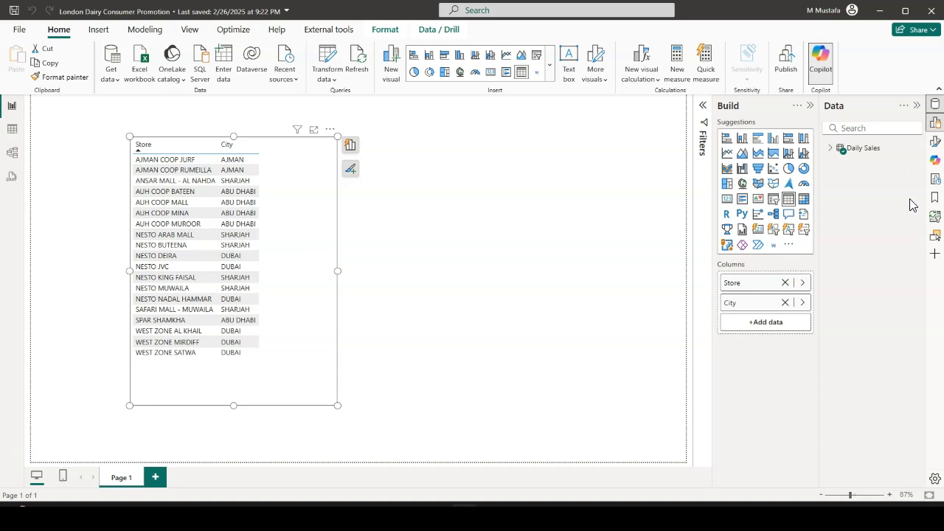
pyautogui.click(830, 149)
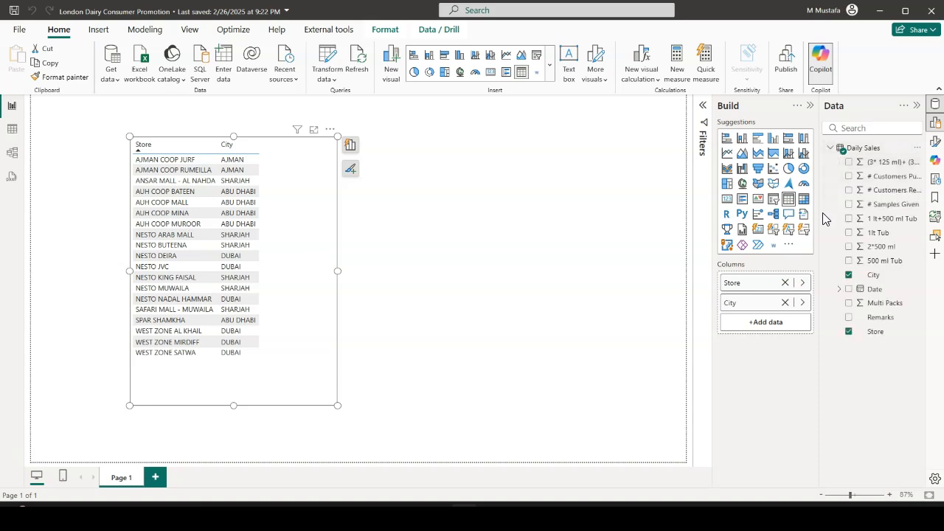
pyautogui.moveTo(823, 218); pyautogui.dragTo(754, 219)
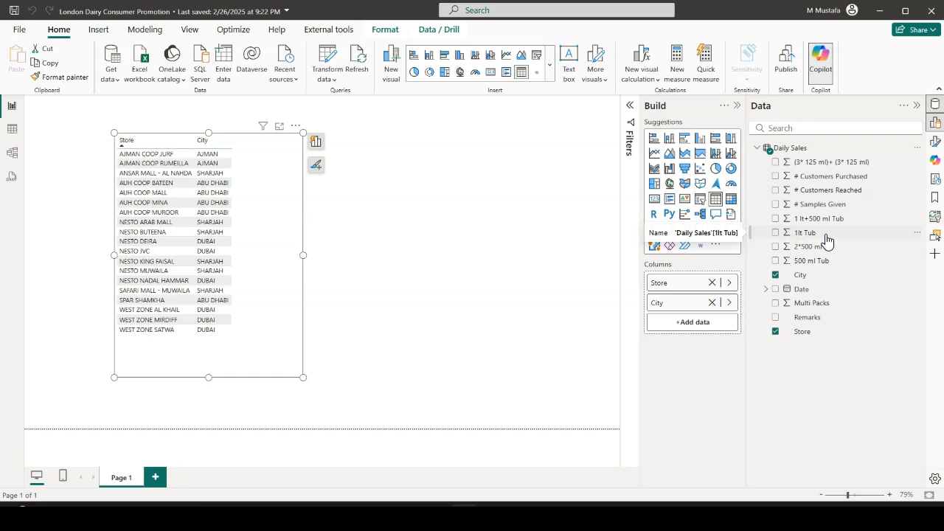
# Add a calculated column to Daily Sales in the table view, clear its default formula, and expand the formula editor
pyautogui.click(12, 130)
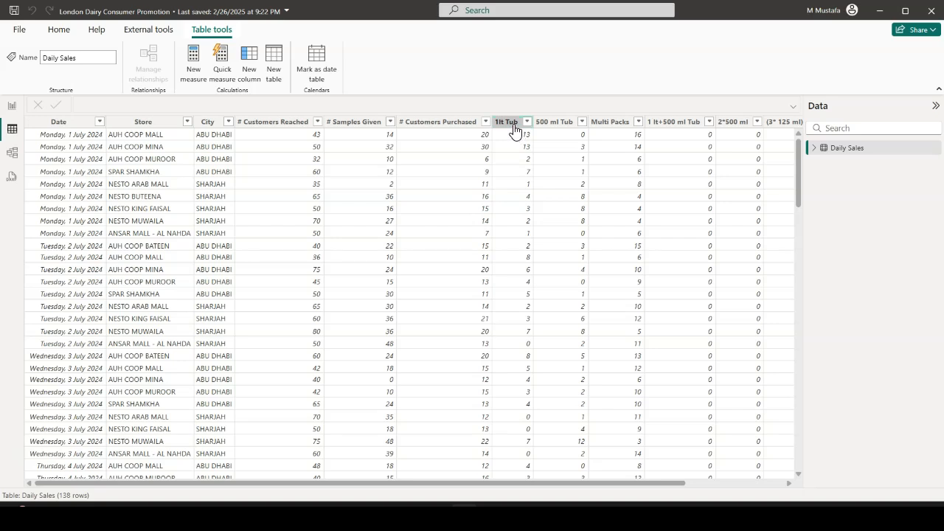
pyautogui.click(512, 123)
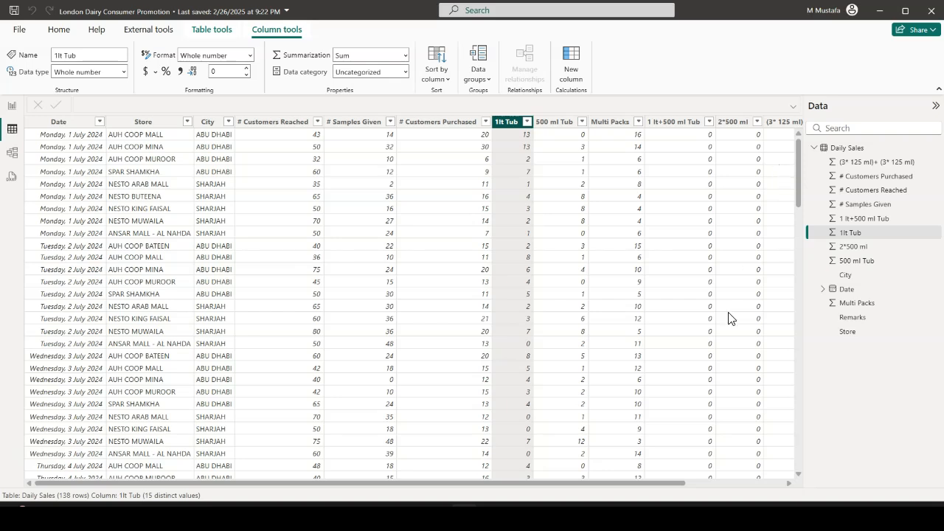
pyautogui.moveTo(479, 486); pyautogui.dragTo(647, 486)
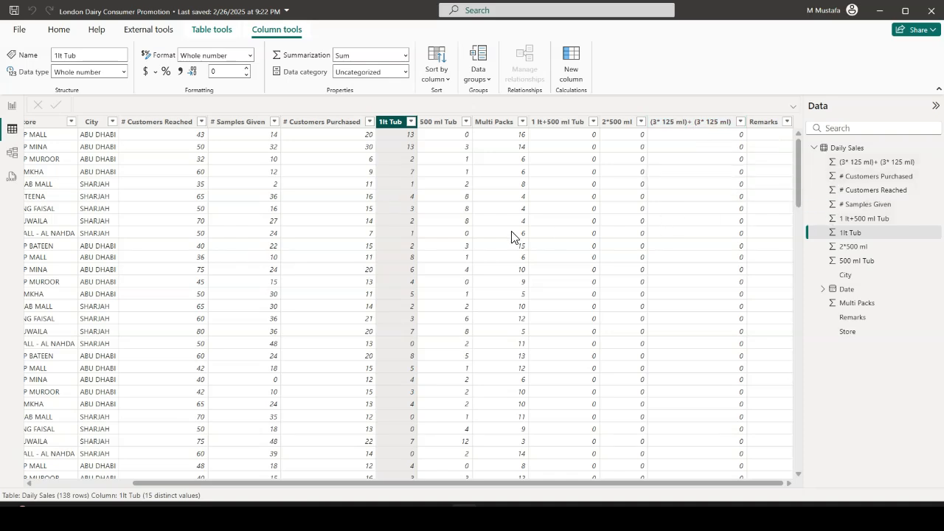
pyautogui.click(59, 29)
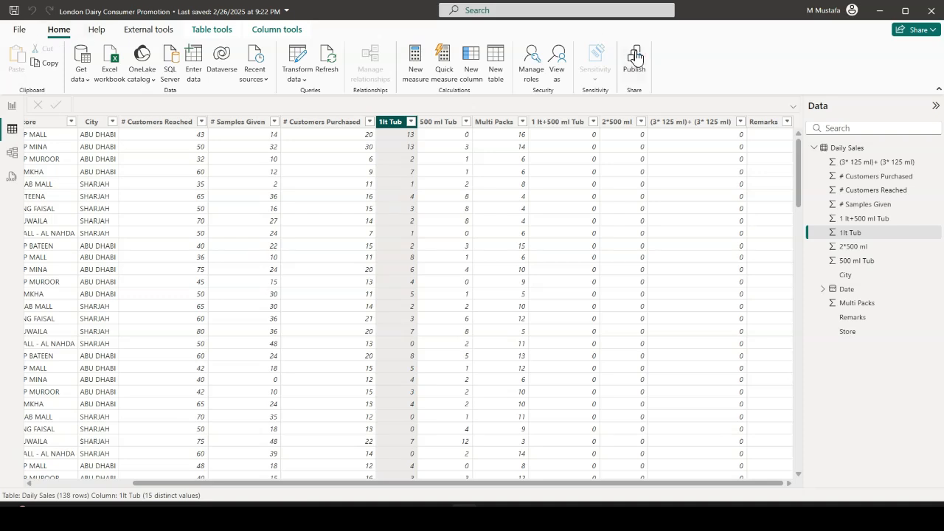
pyautogui.click(475, 79)
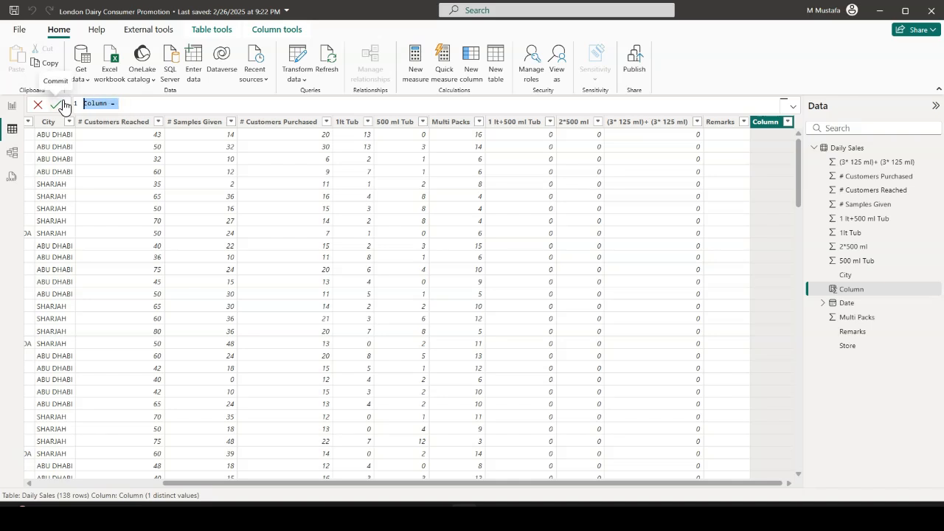
pyautogui.press('BackSpace')
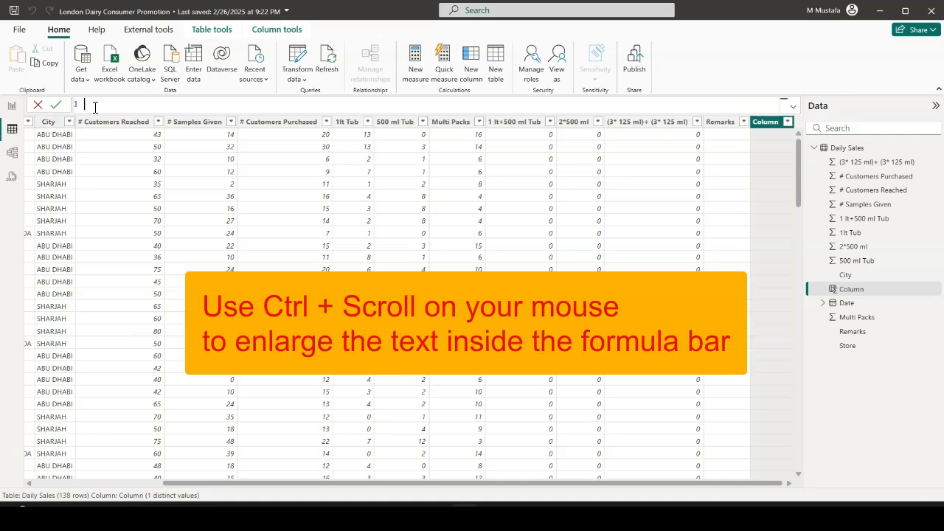
pyautogui.click(792, 106)
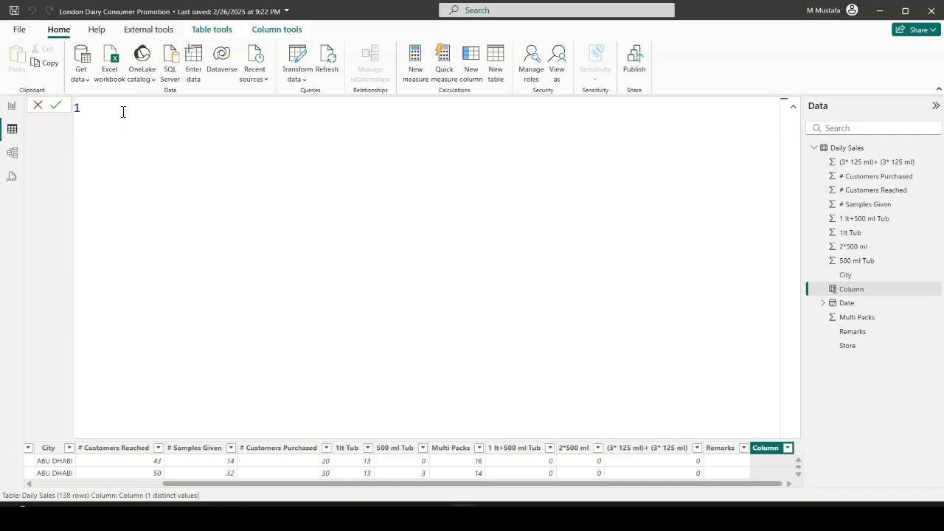
# Name the new column Totals and begin its formula with SUM('Daily Sales'[(3* 125 ml)+ (3* 125 ml)])
pyautogui.write('otals ')
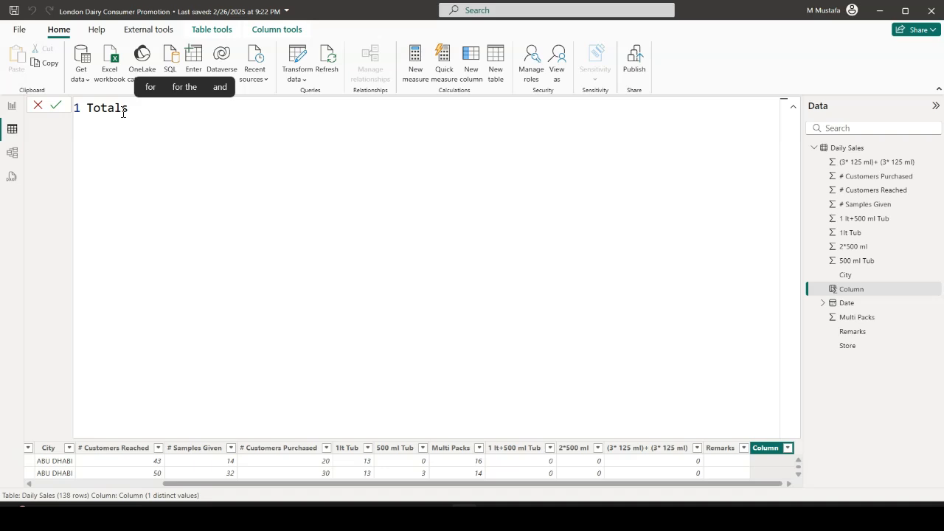
pyautogui.write('= ')
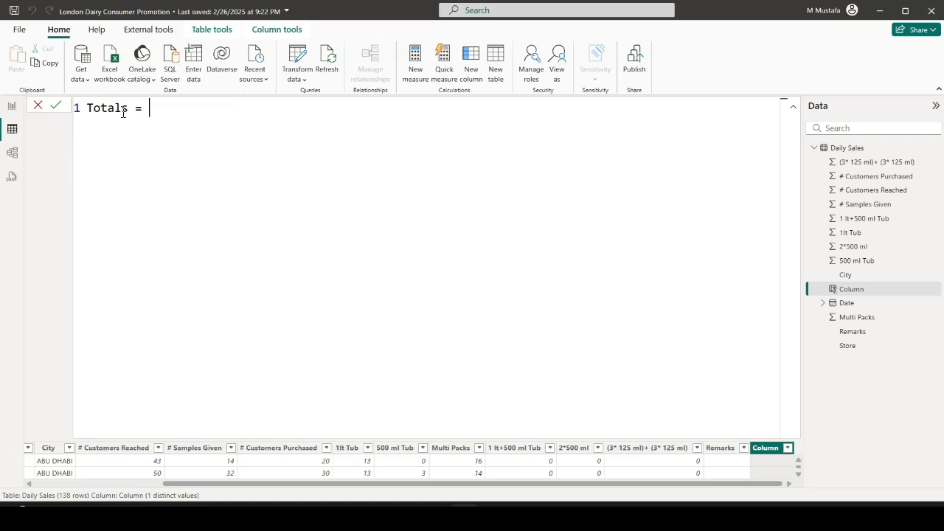
pyautogui.write('sum')
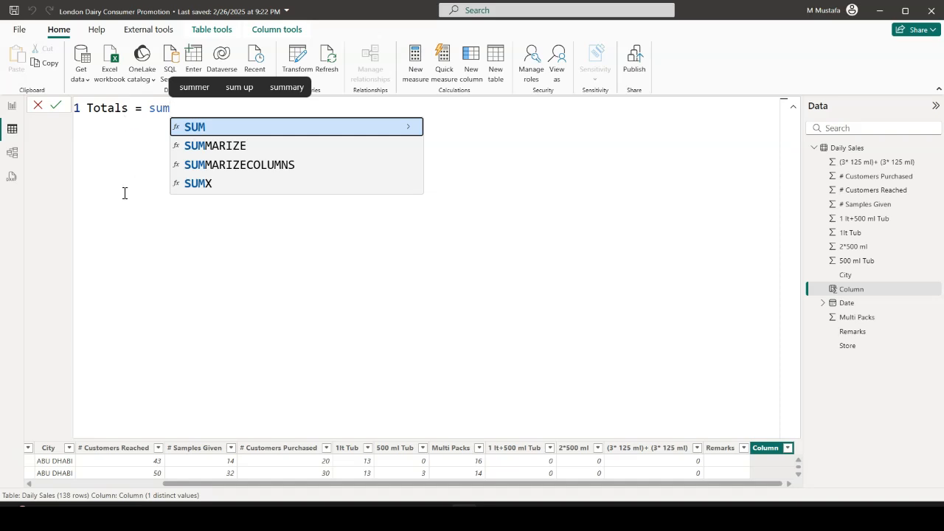
pyautogui.click(196, 132)
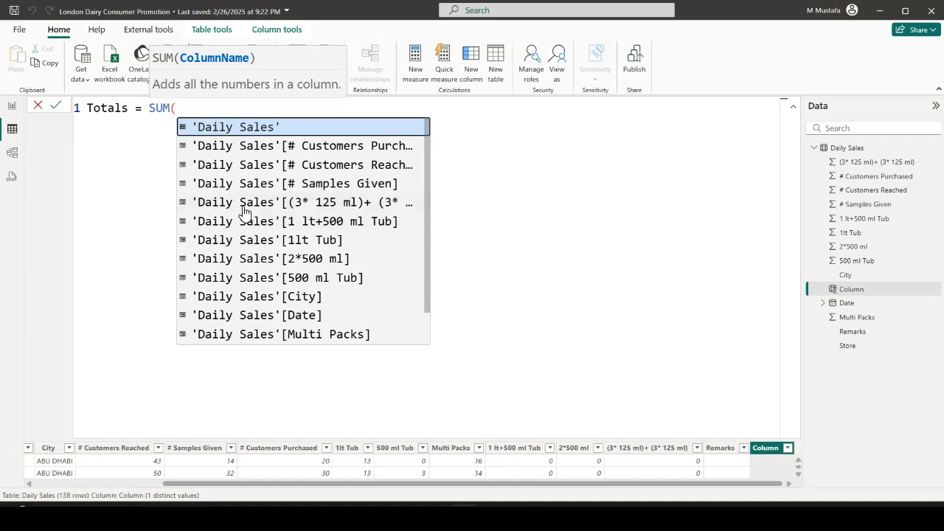
pyautogui.doubleClick(352, 202)
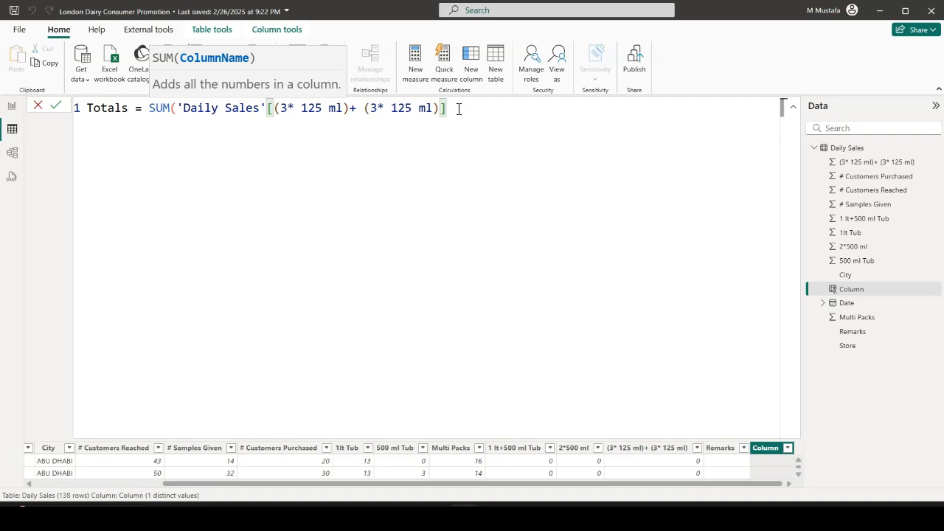
pyautogui.write(')')
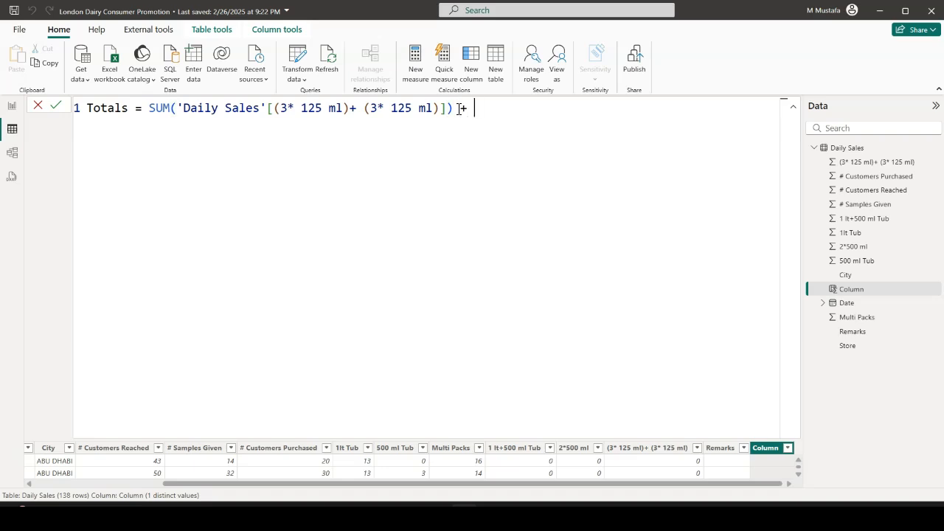
pyautogui.write(' + SUM(')
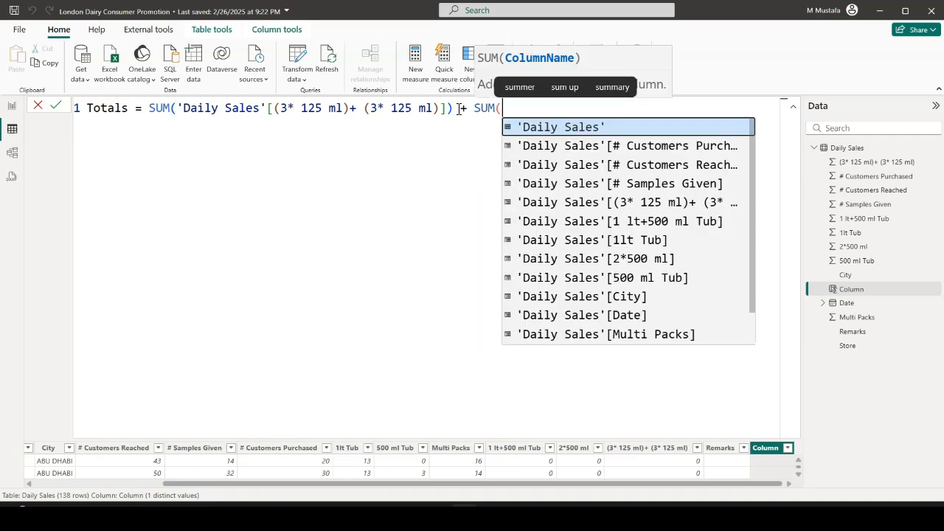
# Extend the Totals formula with the sums of 'Daily Sales'[1 lt+500 ml Tub] and 'Daily Sales'[1lt Tub]
pyautogui.click(659, 224)
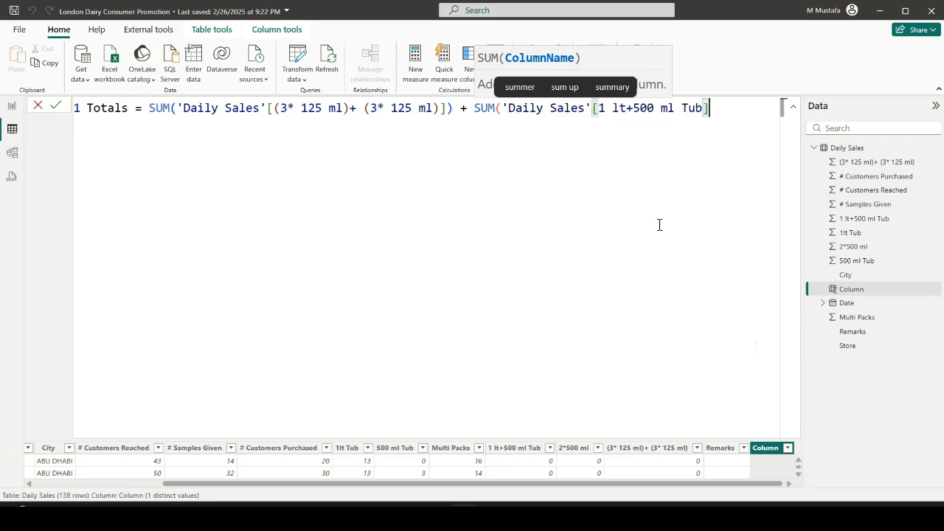
pyautogui.write(') + ')
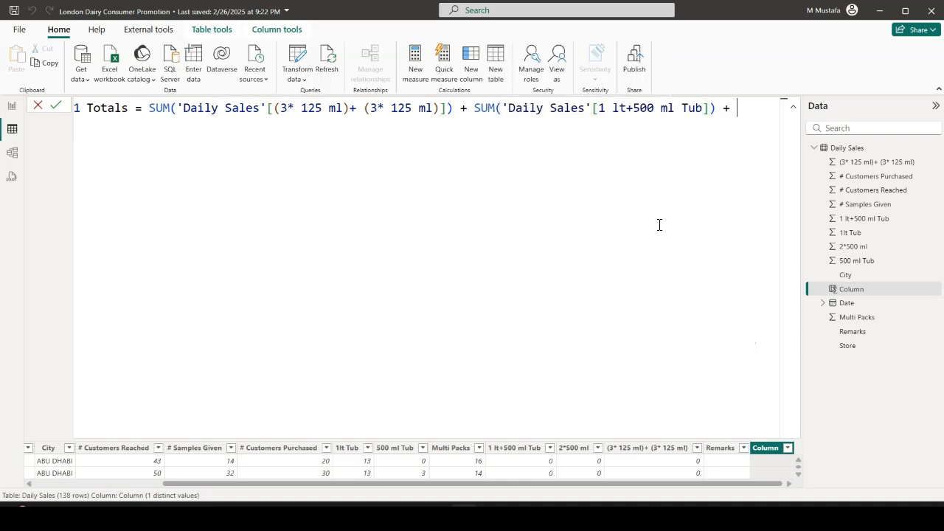
pyautogui.write('sum(')
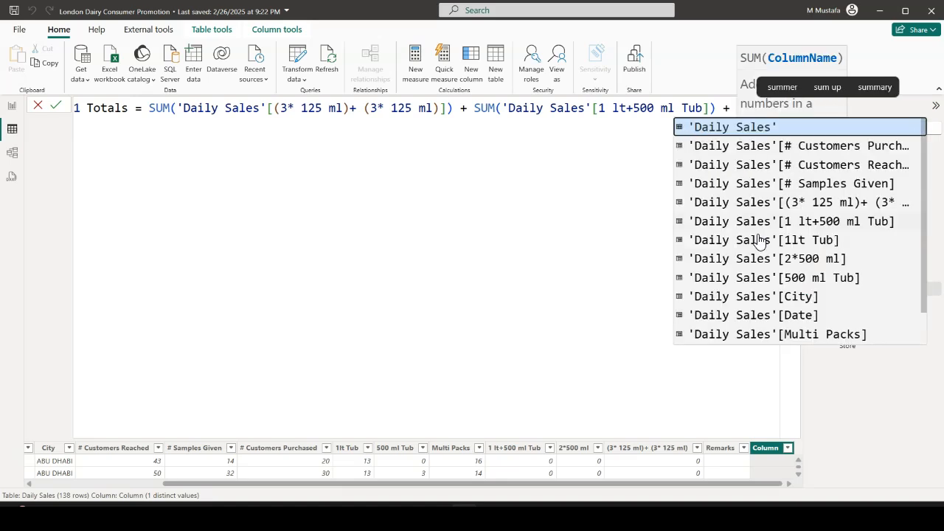
pyautogui.click(796, 240)
# Add the sums of 'Daily Sales'[2*500 ml] and 'Daily Sales'[500 ml Tub] to the Totals formula
pyautogui.write(') + SUM(')
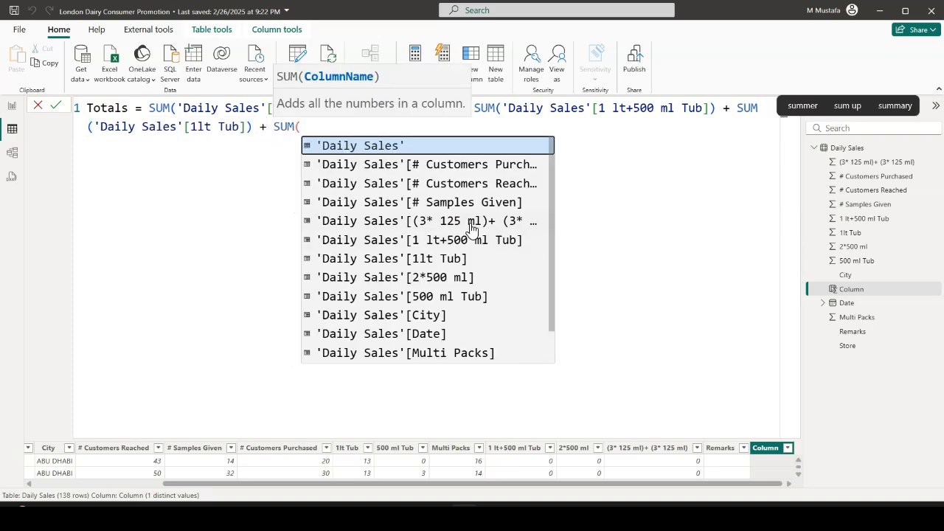
pyautogui.click(445, 278)
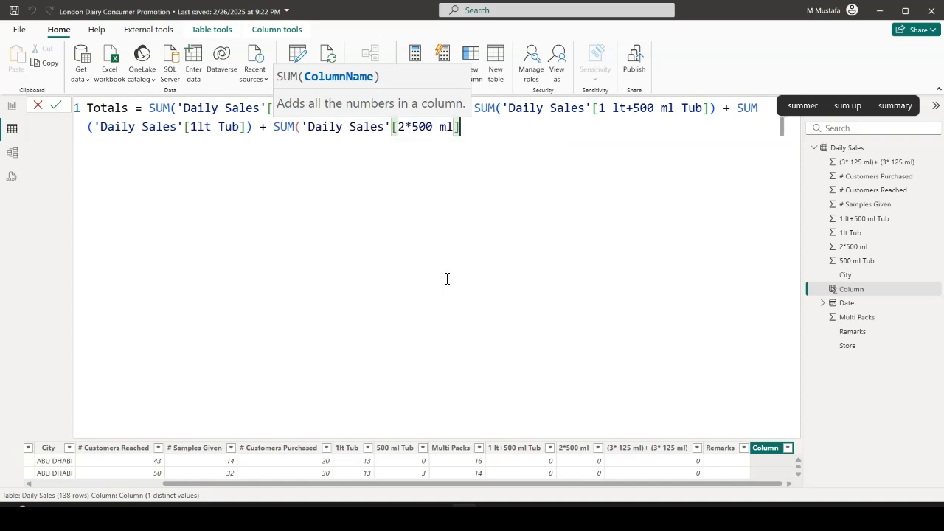
pyautogui.write(') + sum')
pyautogui.press('Tab')
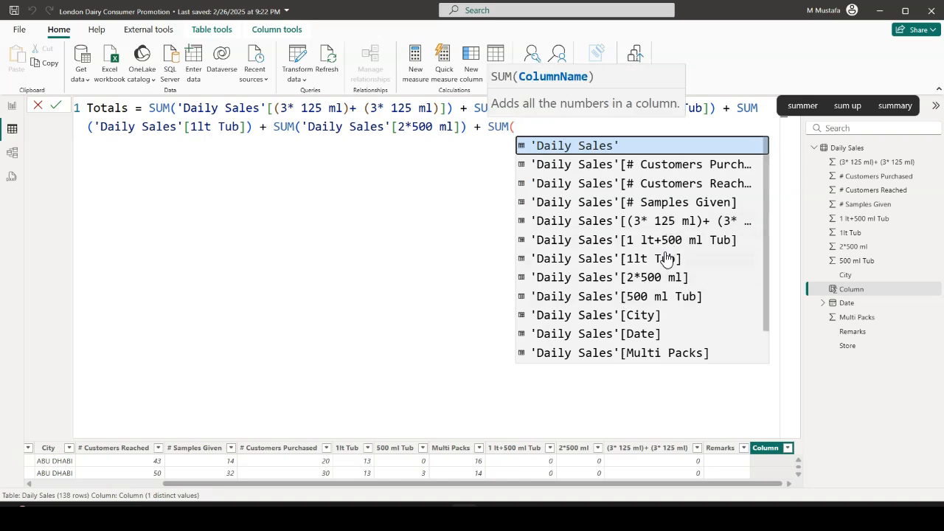
pyautogui.click(659, 297)
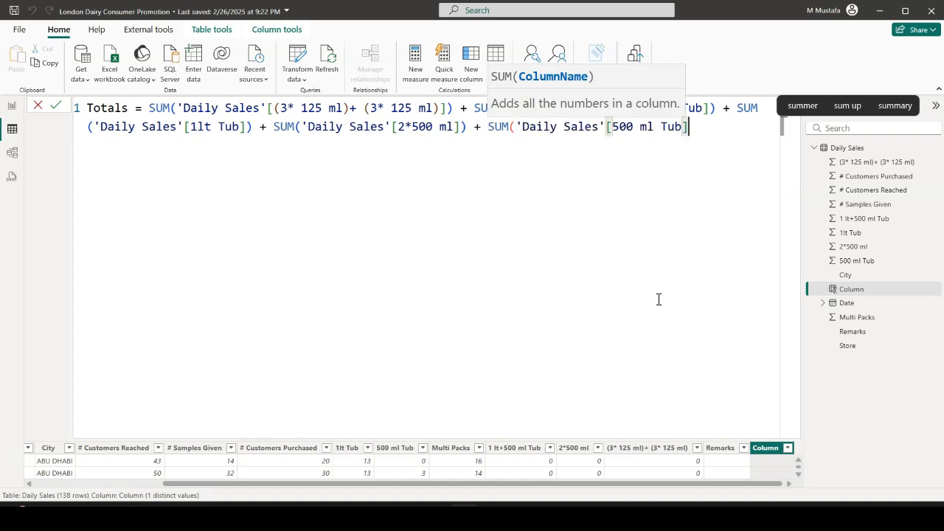
# Complete the Totals formula with the sum of 'Daily Sales'[Multi Packs], commit it, and collapse the formula editor to view the new column
pyautogui.write(') + sum(')
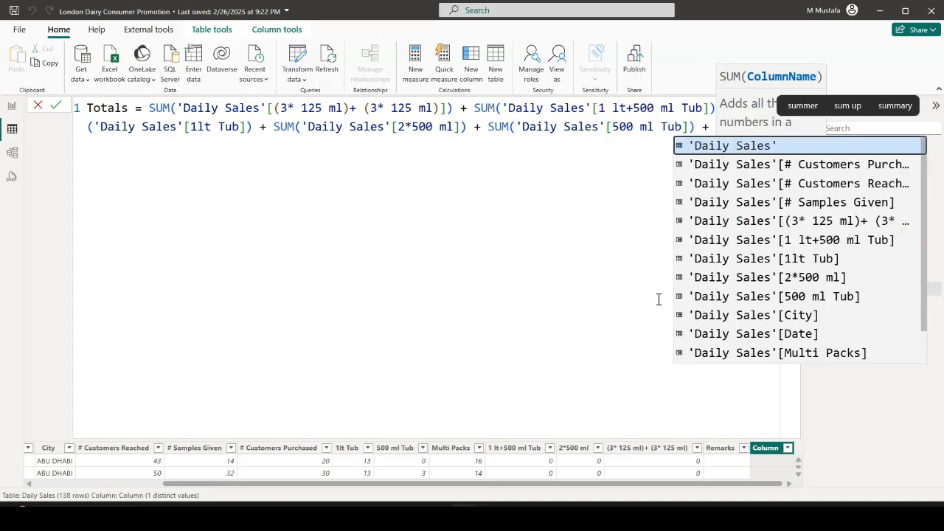
pyautogui.click(766, 355)
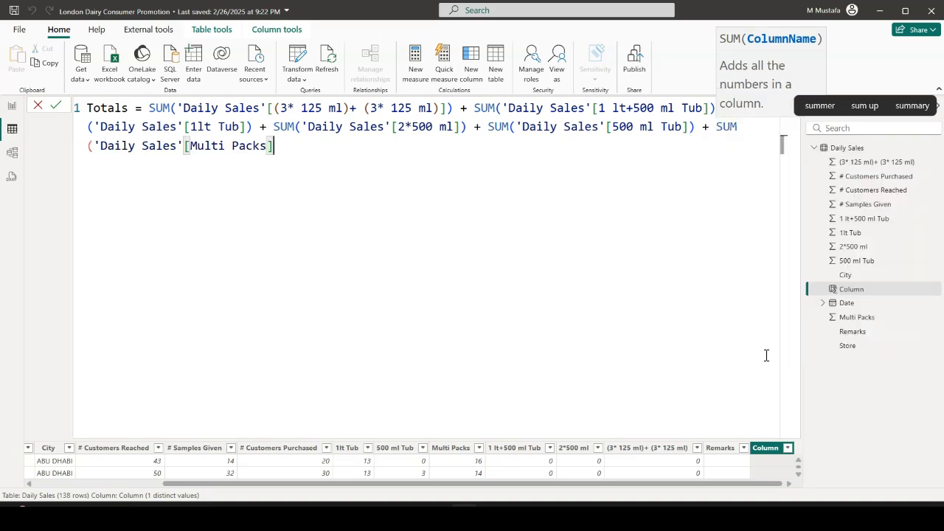
pyautogui.write(')')
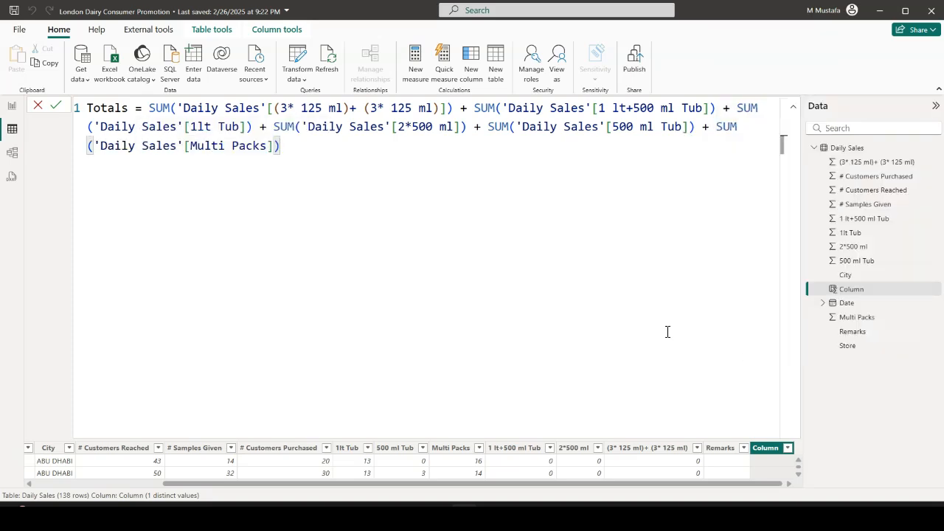
pyautogui.press('Return')
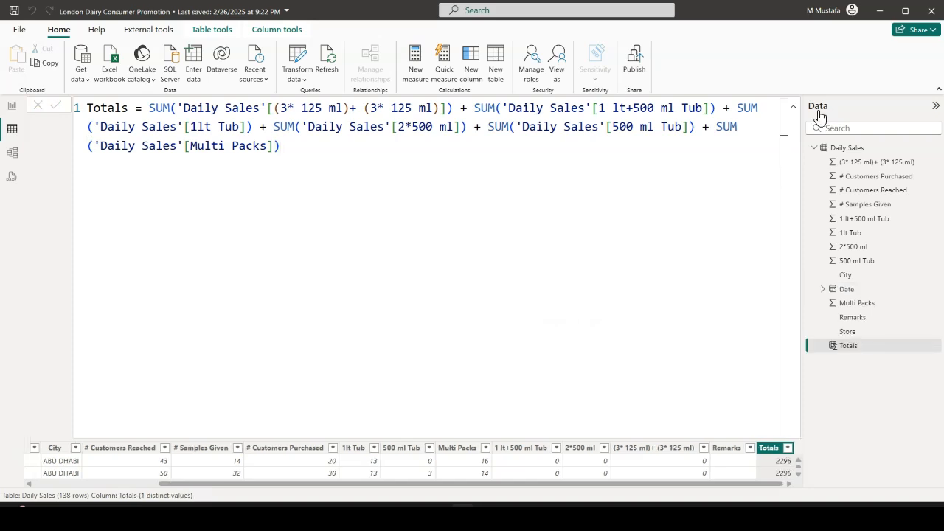
pyautogui.click(794, 110)
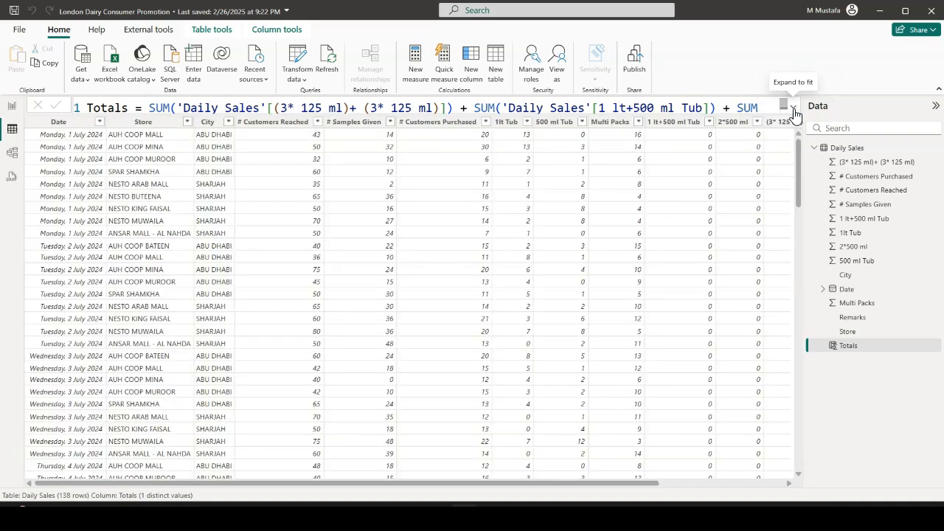
pyautogui.moveTo(435, 486); pyautogui.dragTo(644, 486)
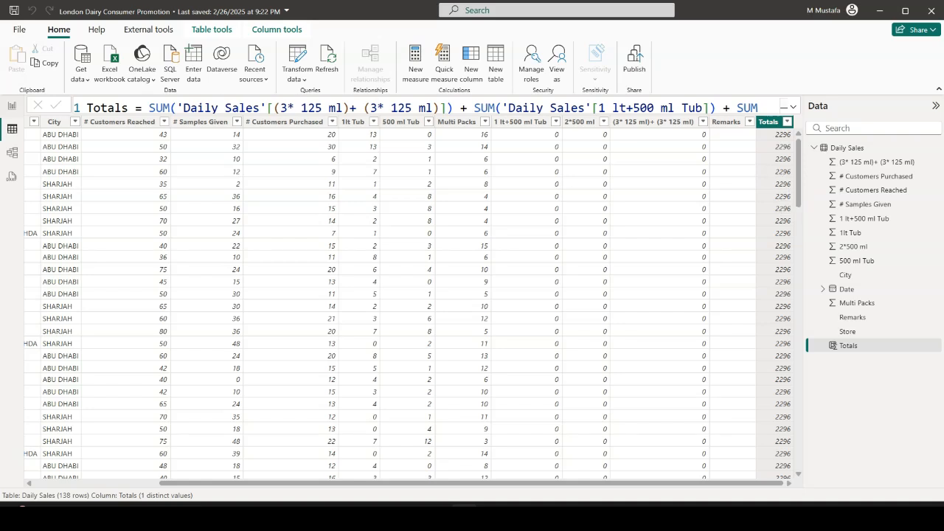
# Widen the Store and City table on the report page and add the Totals field to it
pyautogui.click(12, 106)
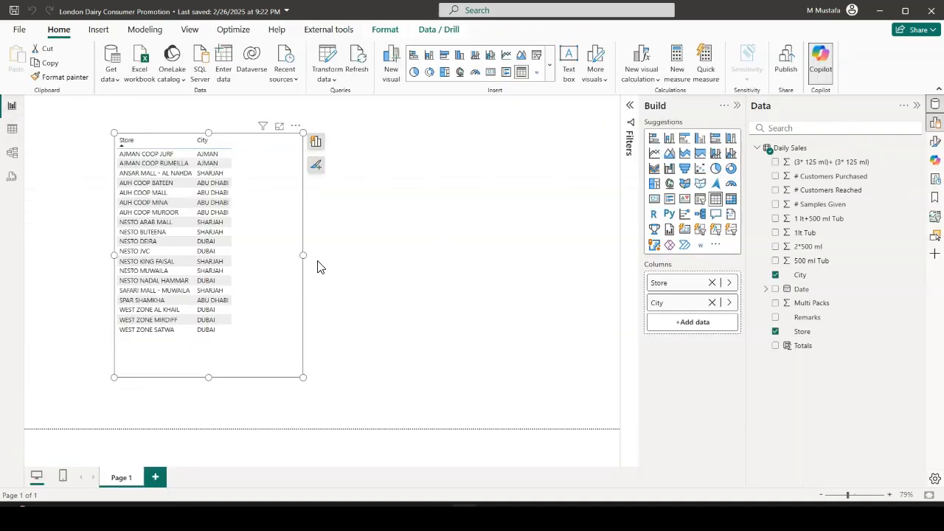
pyautogui.moveTo(305, 256); pyautogui.dragTo(335, 259)
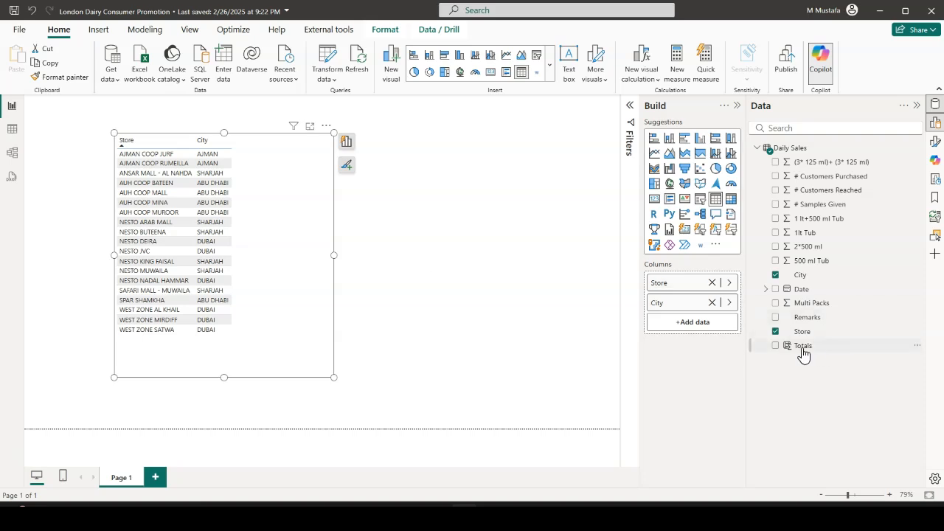
pyautogui.moveTo(810, 351); pyautogui.dragTo(291, 213)
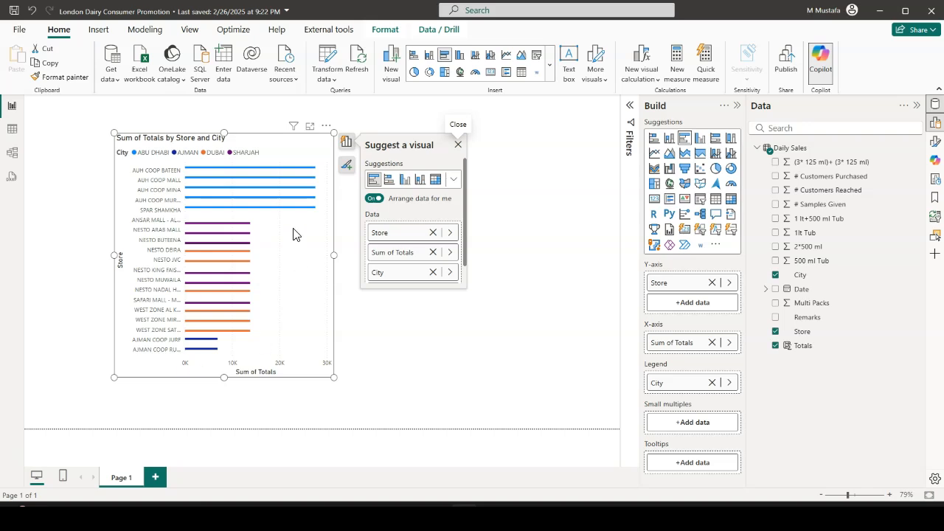
# Convert the bar chart to a matrix with Arrange data for me turned off, and enlarge it to fit all its columns
pyautogui.click(372, 201)
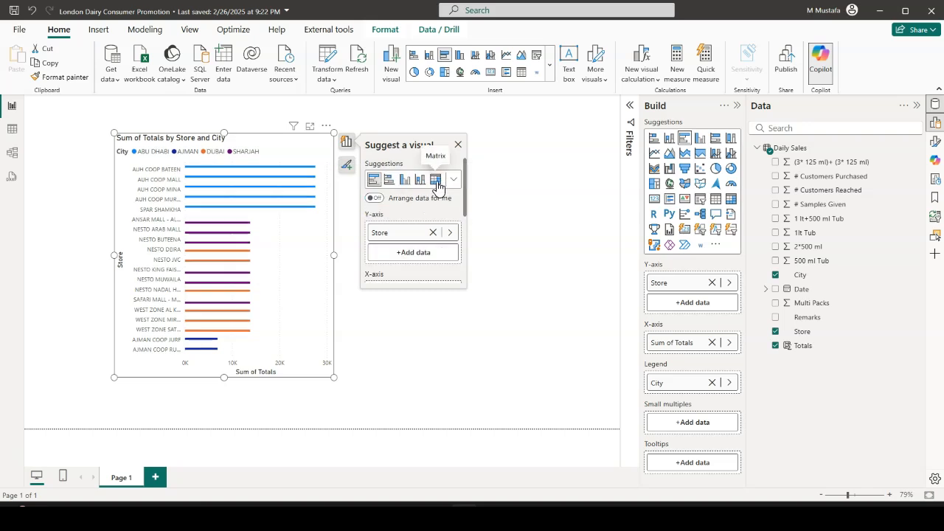
pyautogui.click(436, 180)
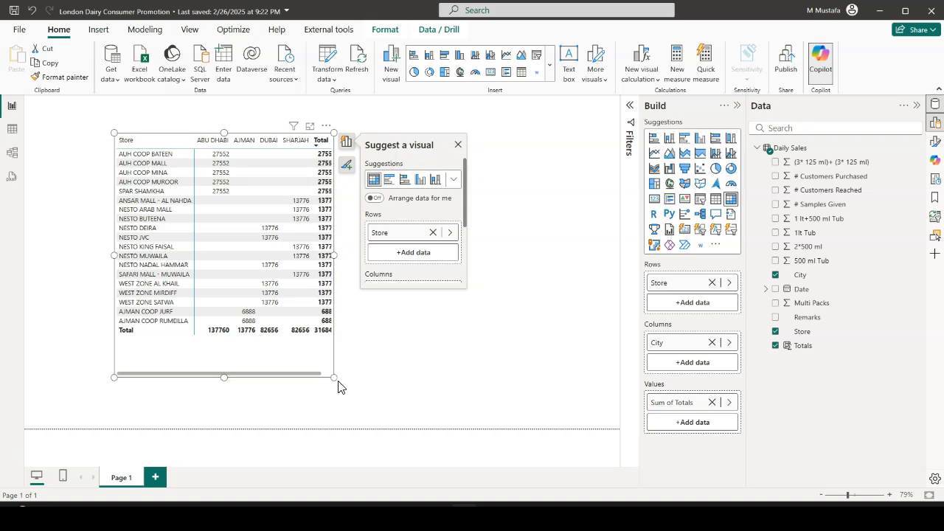
pyautogui.moveTo(335, 378); pyautogui.dragTo(465, 399)
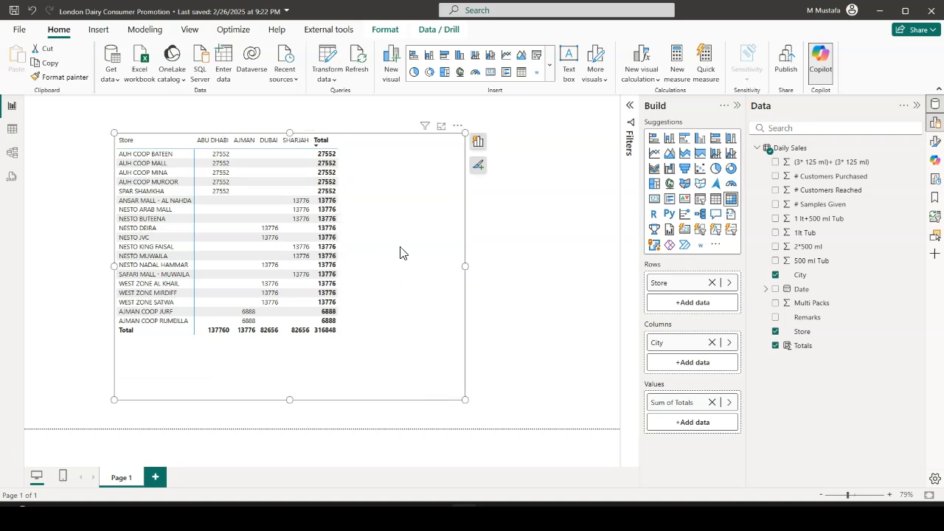
# Move City from the matrix columns to the rows above Store, and expand the ABU DHABI group
pyautogui.click(479, 144)
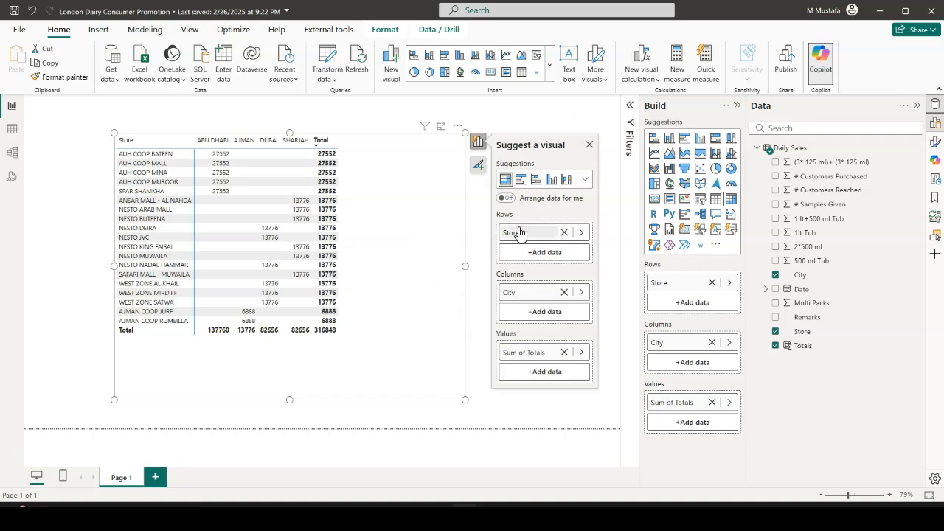
pyautogui.moveTo(528, 299); pyautogui.dragTo(530, 231)
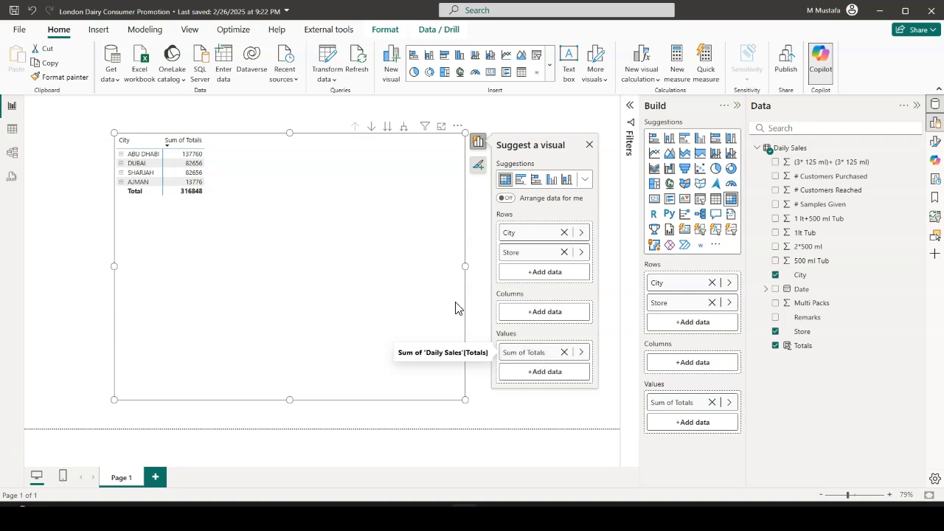
pyautogui.click(122, 154)
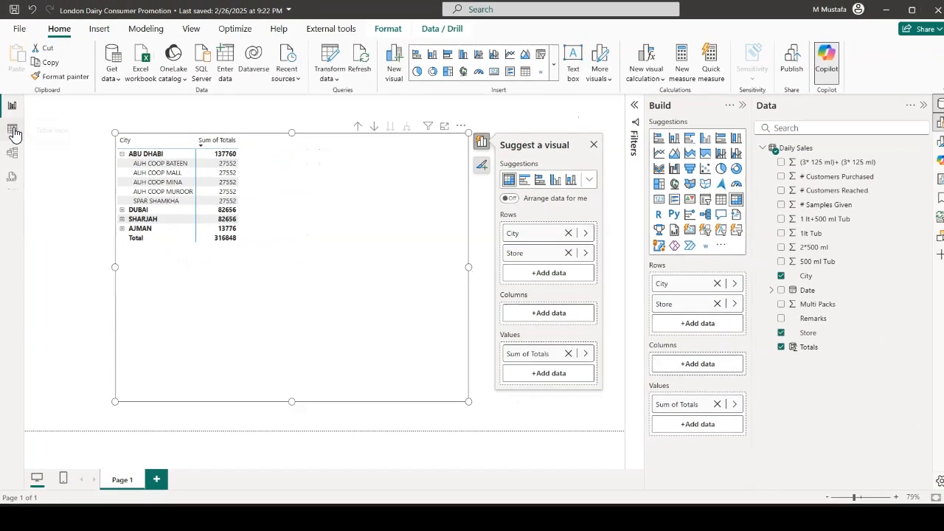
# Examine the Totals column row by row against the store and product columns in the table view, and compare it with the report matrix
pyautogui.click(16, 123)
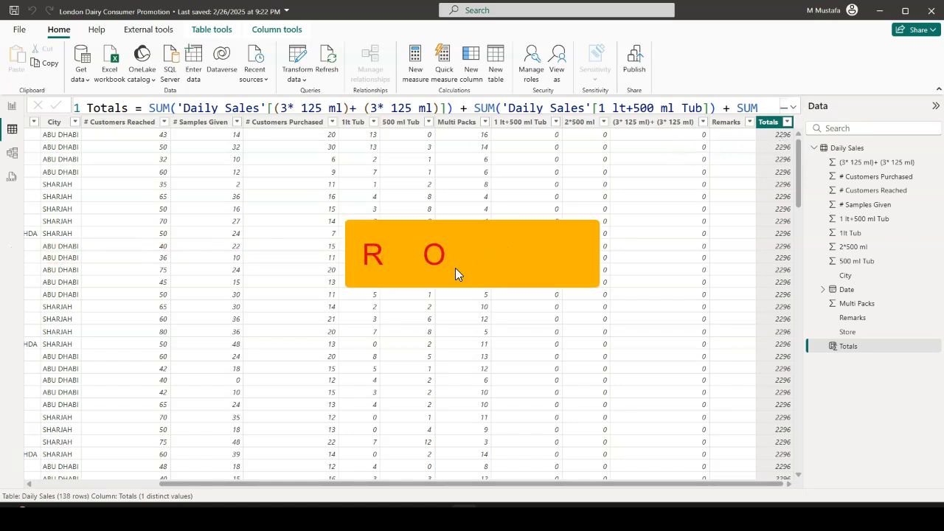
pyautogui.moveTo(461, 486); pyautogui.dragTo(332, 484)
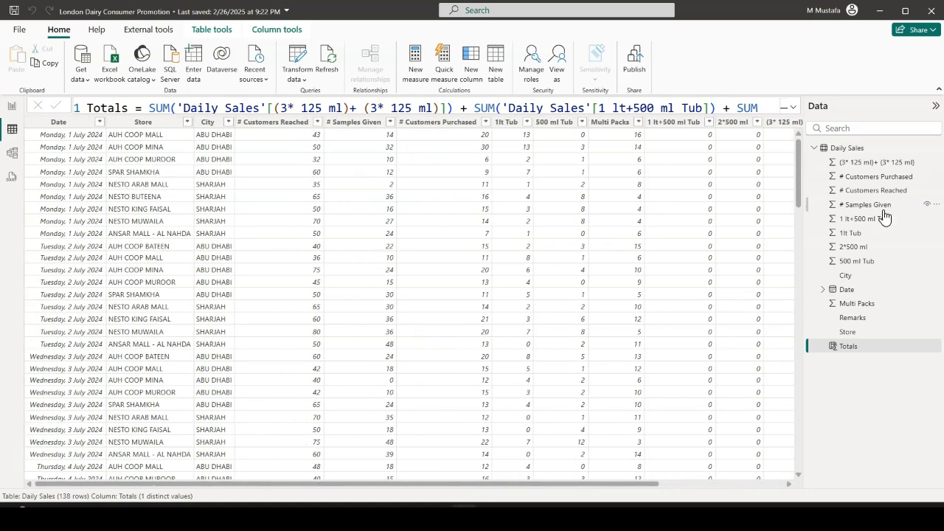
pyautogui.moveTo(532, 486); pyautogui.dragTo(665, 484)
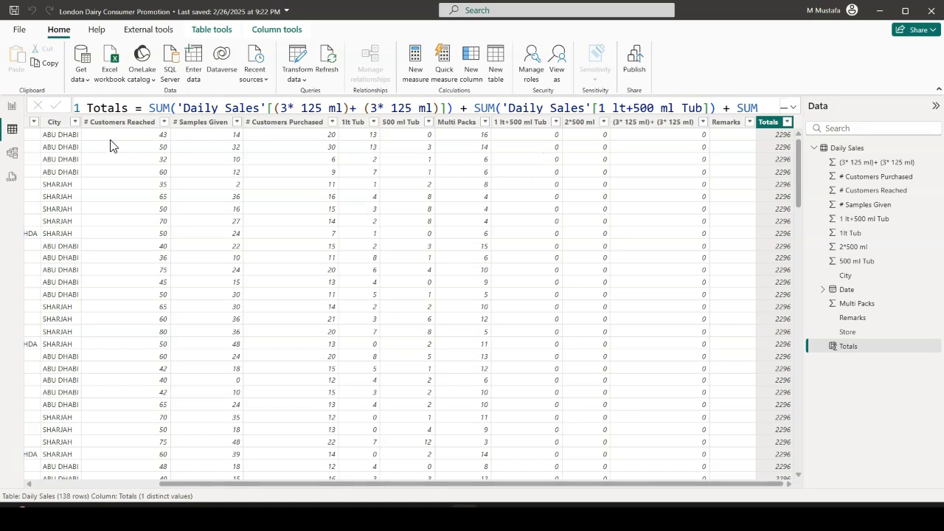
pyautogui.moveTo(222, 485); pyautogui.dragTo(94, 485)
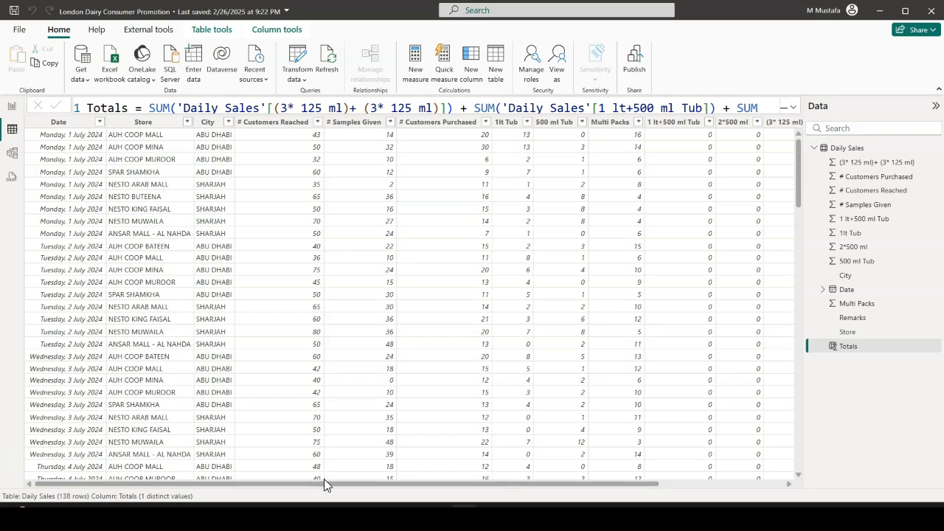
pyautogui.moveTo(330, 487); pyautogui.dragTo(515, 494)
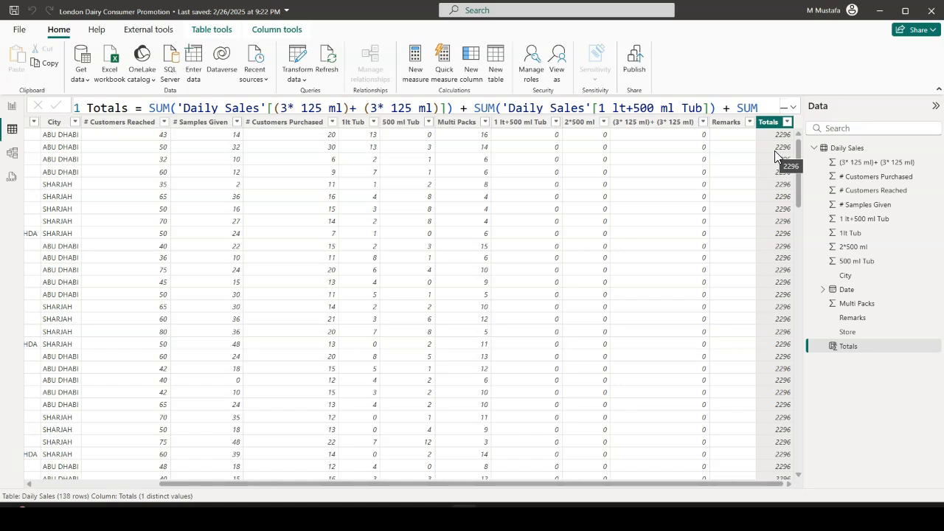
pyautogui.moveTo(455, 485); pyautogui.dragTo(369, 487)
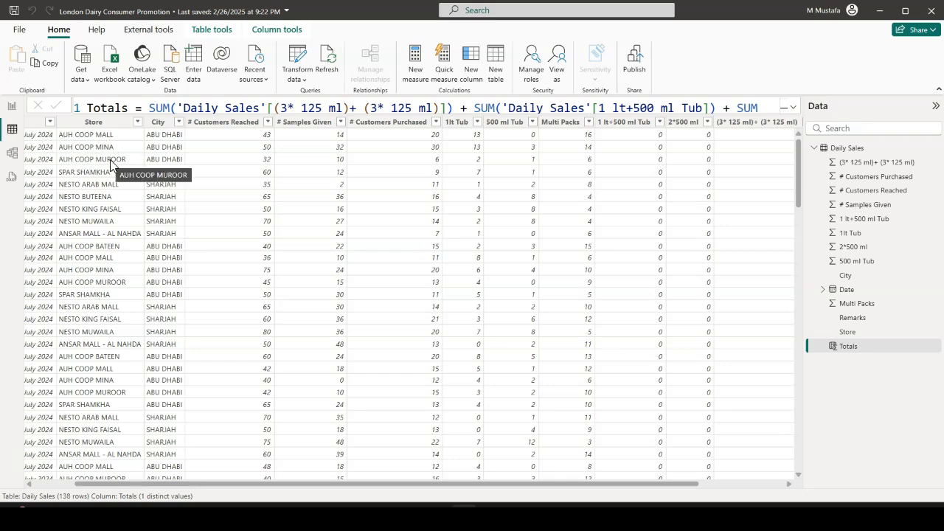
pyautogui.moveTo(340, 486); pyautogui.dragTo(445, 487)
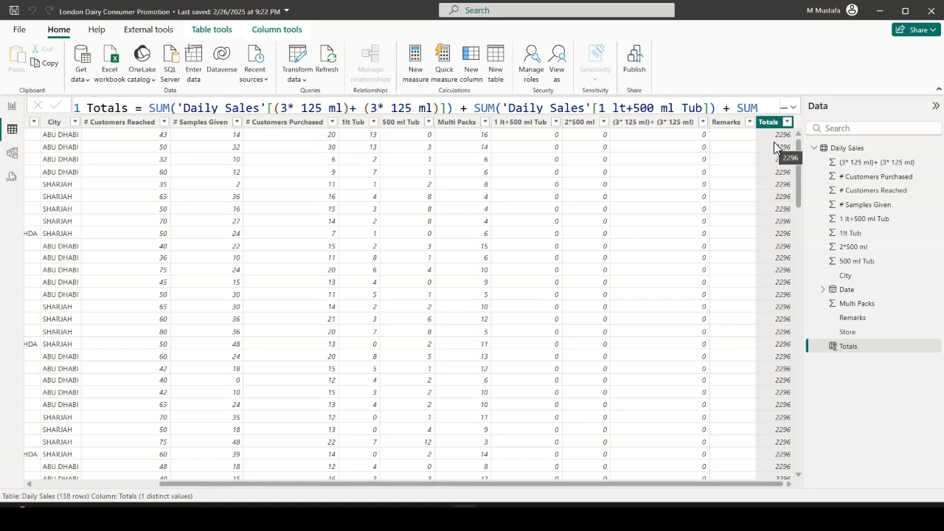
pyautogui.moveTo(686, 486); pyautogui.dragTo(686, 485)
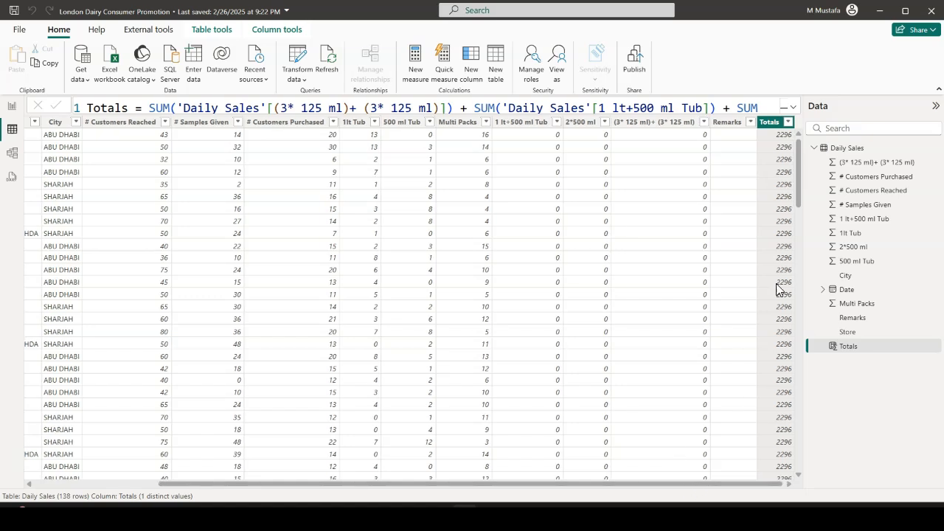
pyautogui.moveTo(661, 487); pyautogui.dragTo(344, 498)
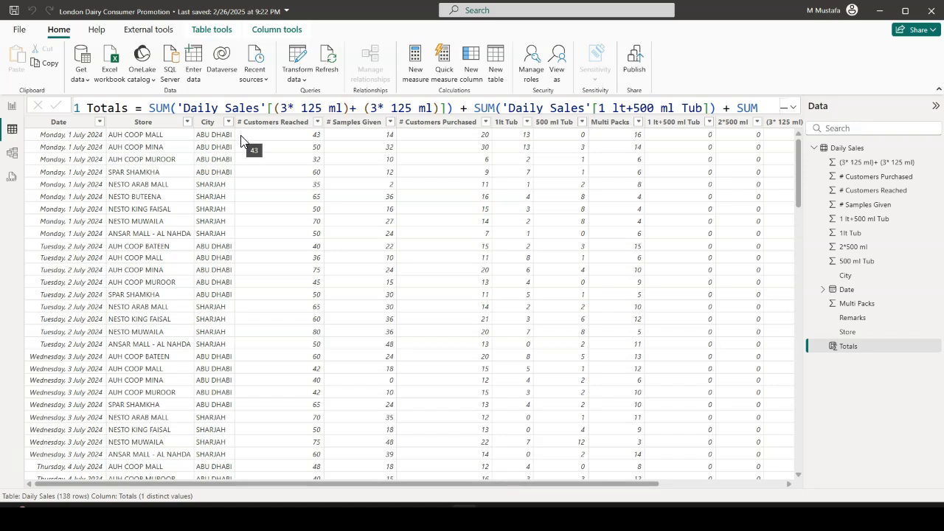
pyautogui.click(12, 105)
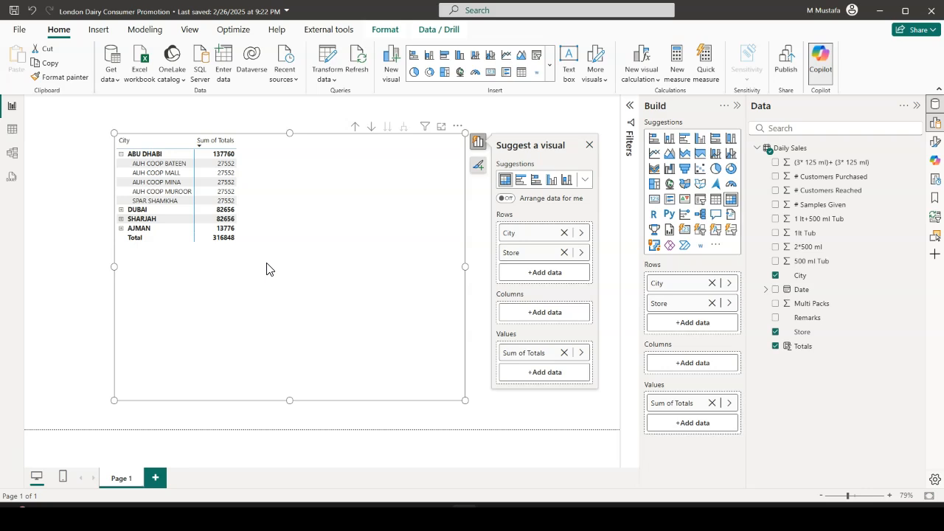
pyautogui.click(12, 129)
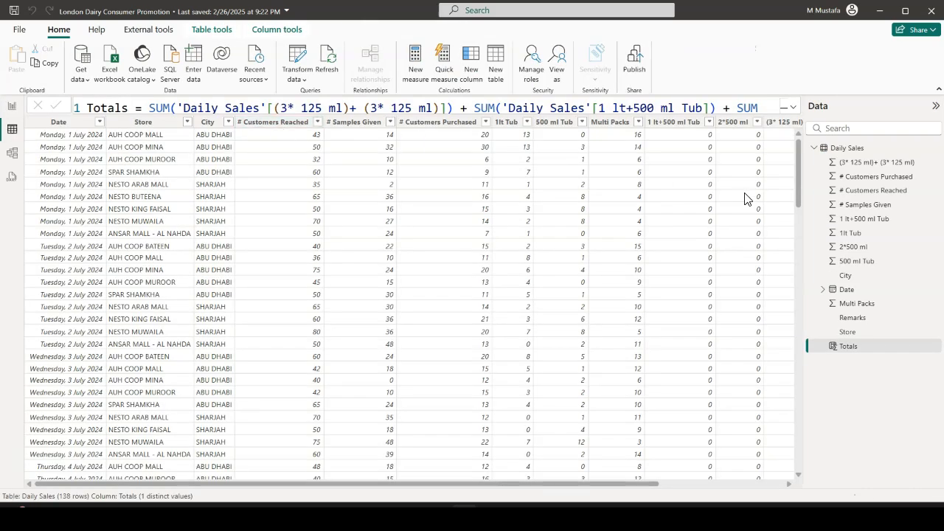
pyautogui.moveTo(523, 484); pyautogui.dragTo(672, 485)
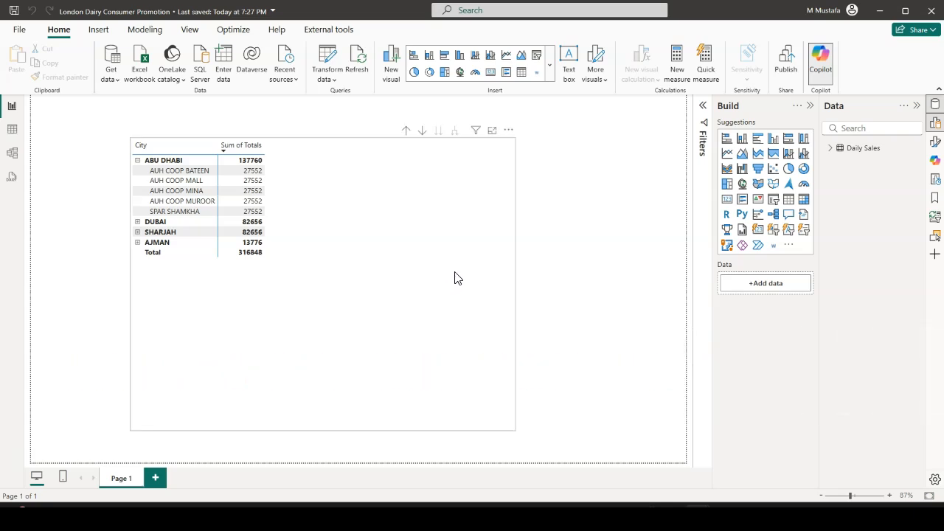
# Open the Totals column's formula in the Daily Sales table view and expand it to its full height
pyautogui.click(360, 249)
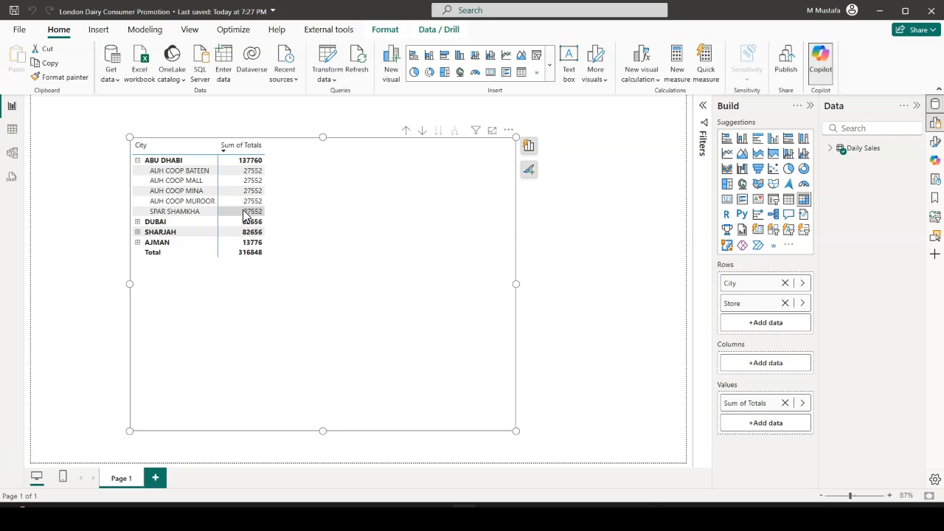
pyautogui.click(12, 130)
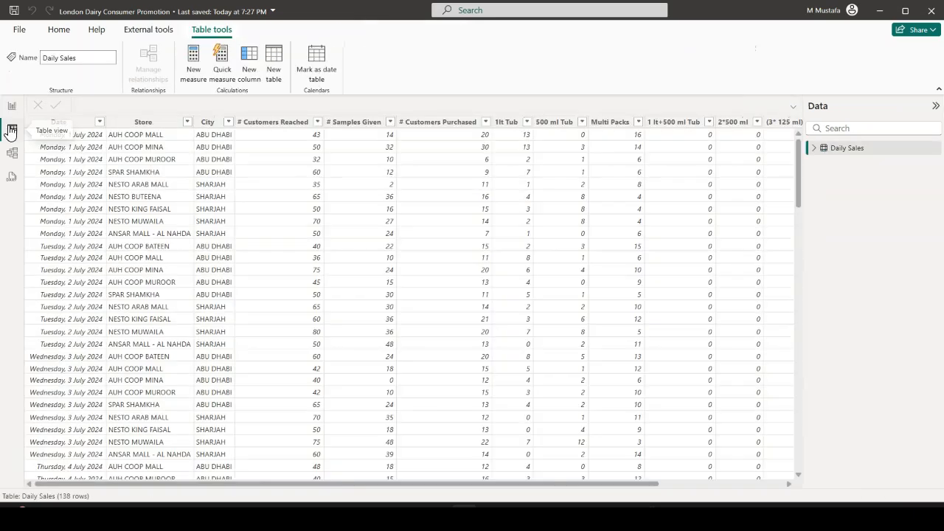
pyautogui.moveTo(557, 486); pyautogui.dragTo(689, 485)
pyautogui.click(771, 122)
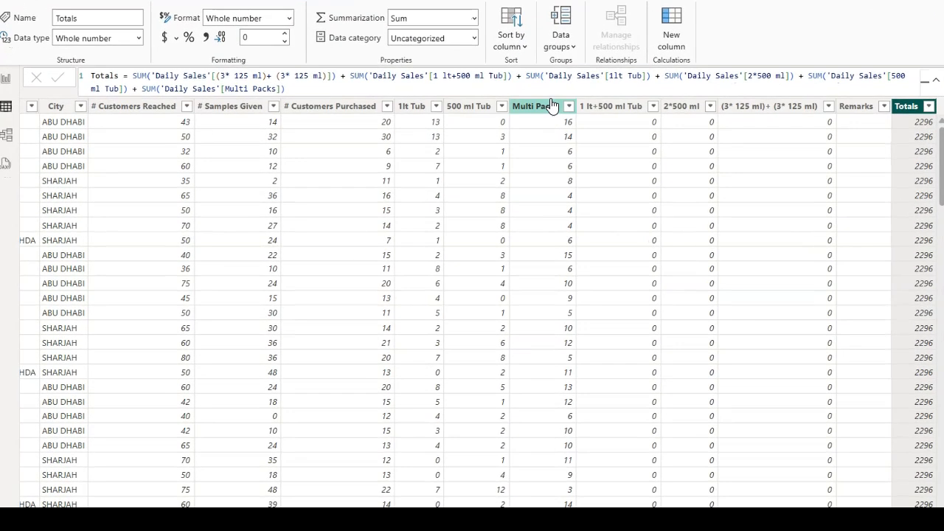
pyautogui.click(544, 87)
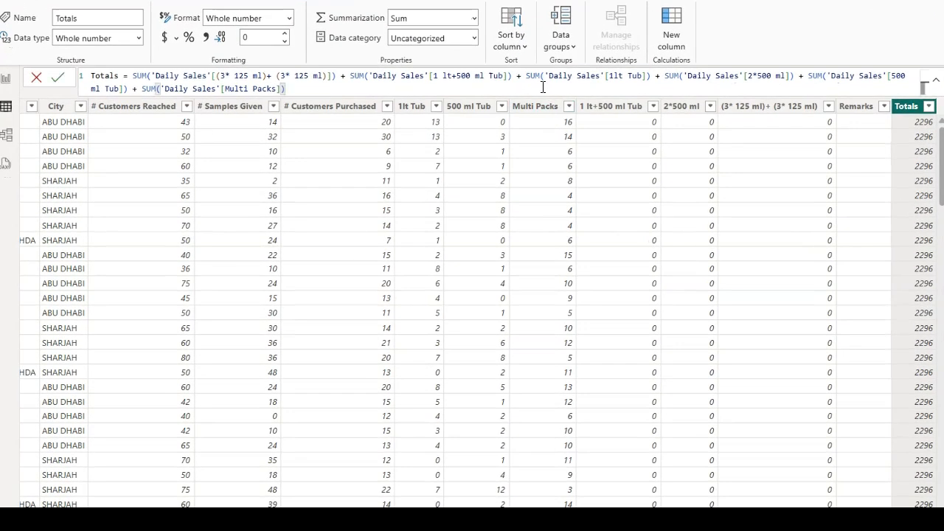
pyautogui.scroll(5, 543, 85)
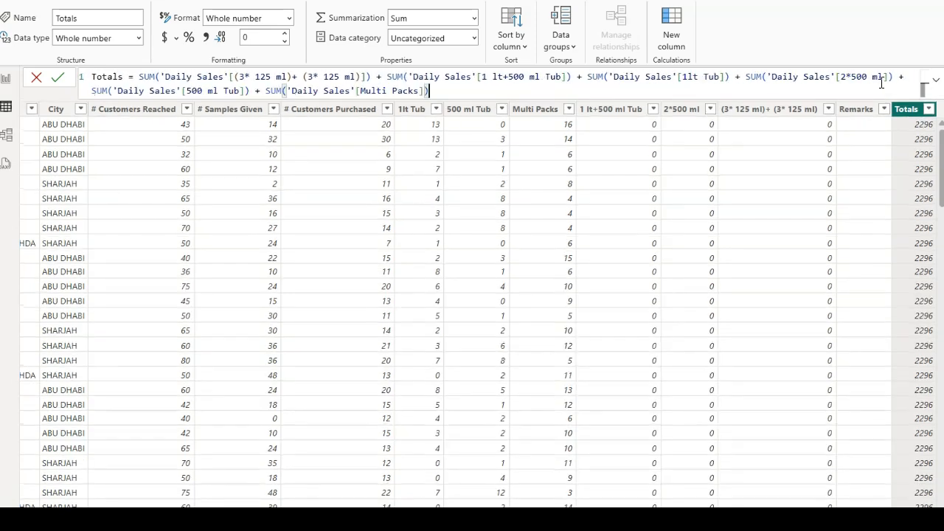
pyautogui.click(935, 80)
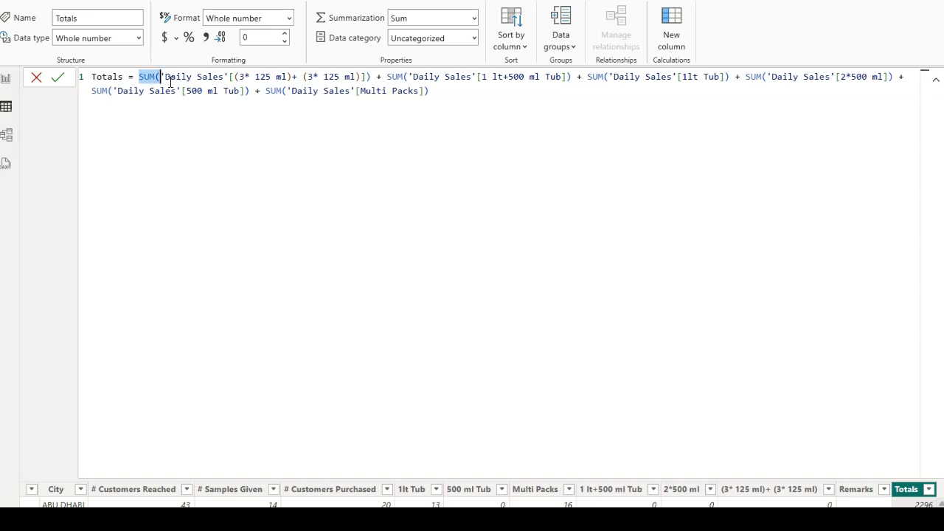
# Break the Totals formula into separate lines before the (3* 125 ml)+ (3* 125 ml), 1 lt+500 ml Tub and 1lt Tub sums
pyautogui.moveTo(139, 77); pyautogui.dragTo(449, 108)
pyautogui.click(138, 77)
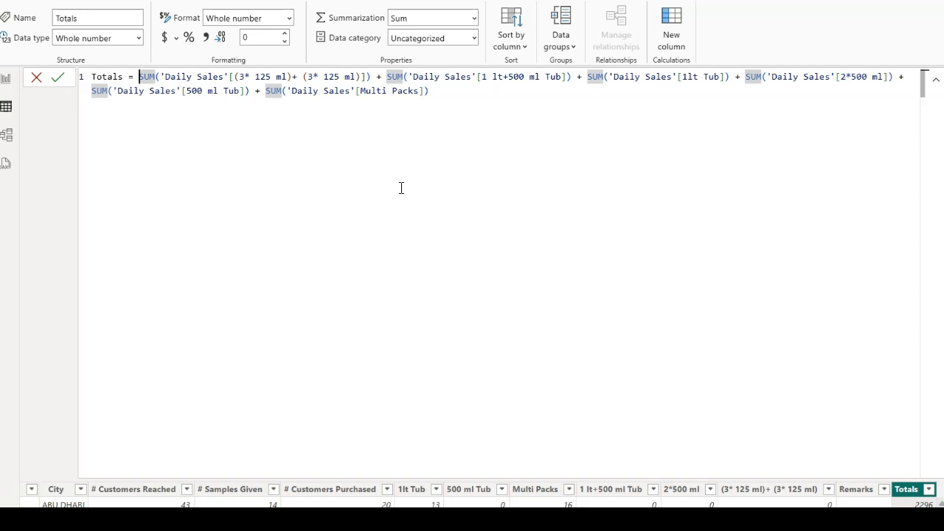
pyautogui.hotkey('alt', 'Return')
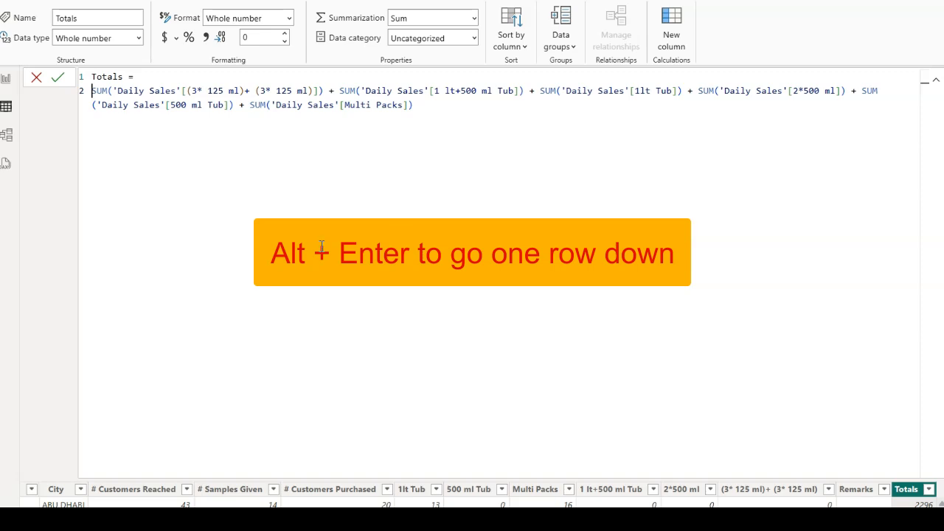
pyautogui.click(340, 91)
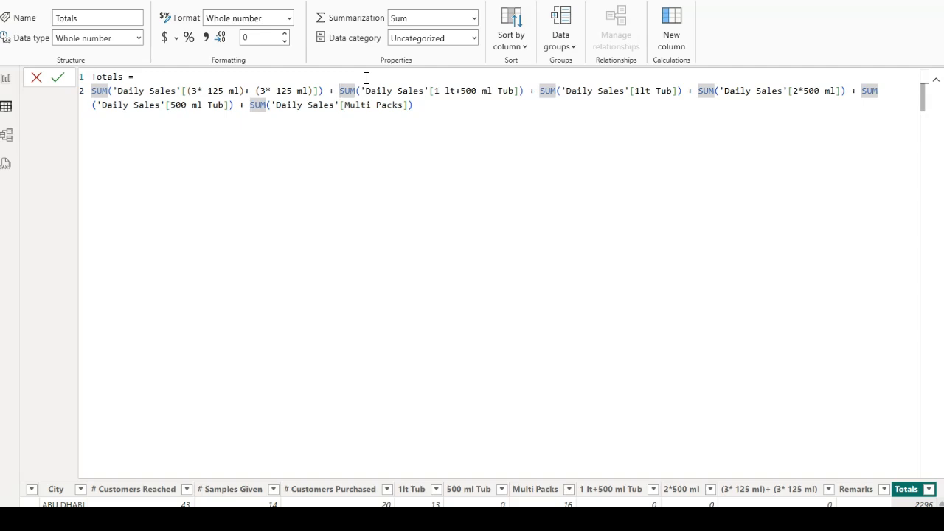
pyautogui.hotkey('alt', 'Return')
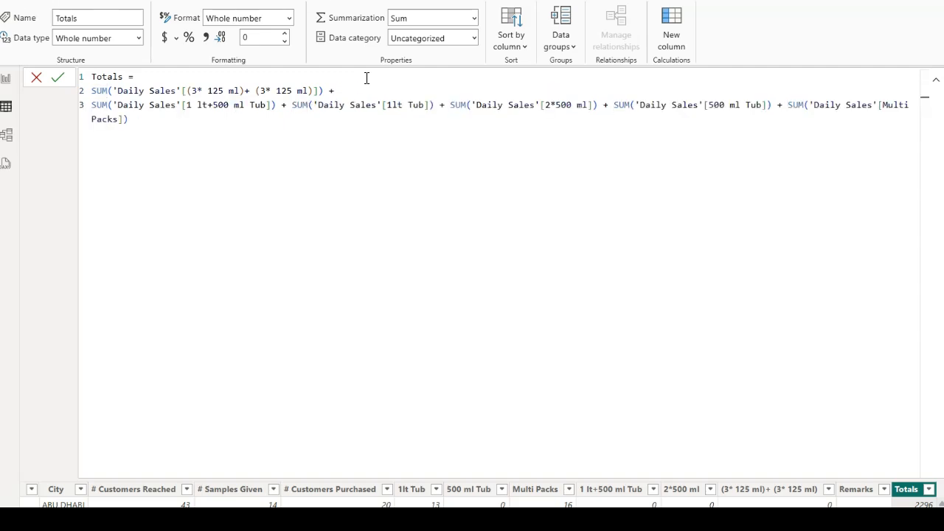
pyautogui.click(293, 108)
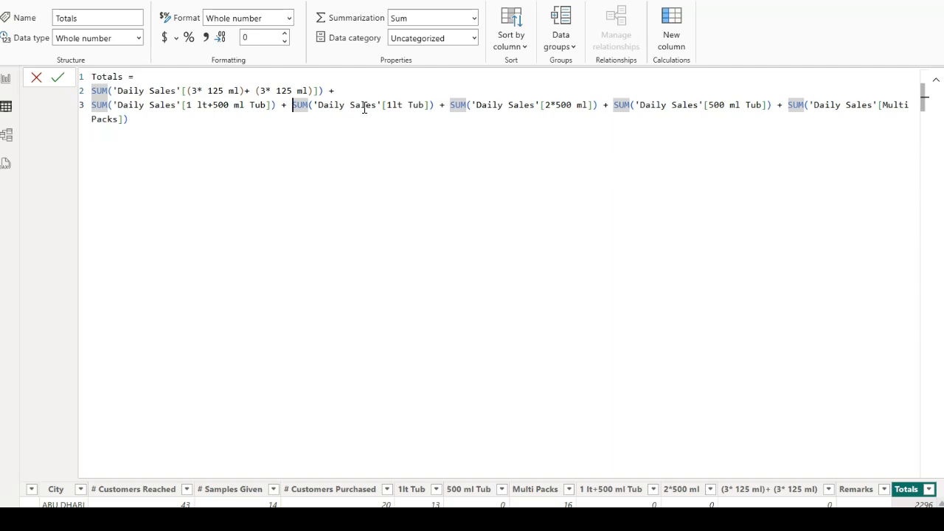
pyautogui.hotkey('shift', 'Return')
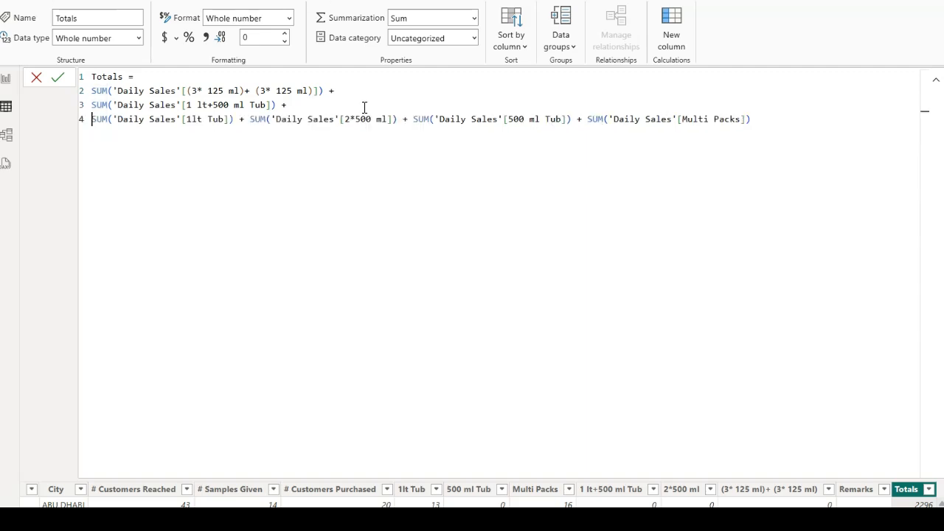
# Put the 2*500 ml, 500 ml Tub and Multi Packs sums of the Totals formula each on their own line
pyautogui.click(252, 119)
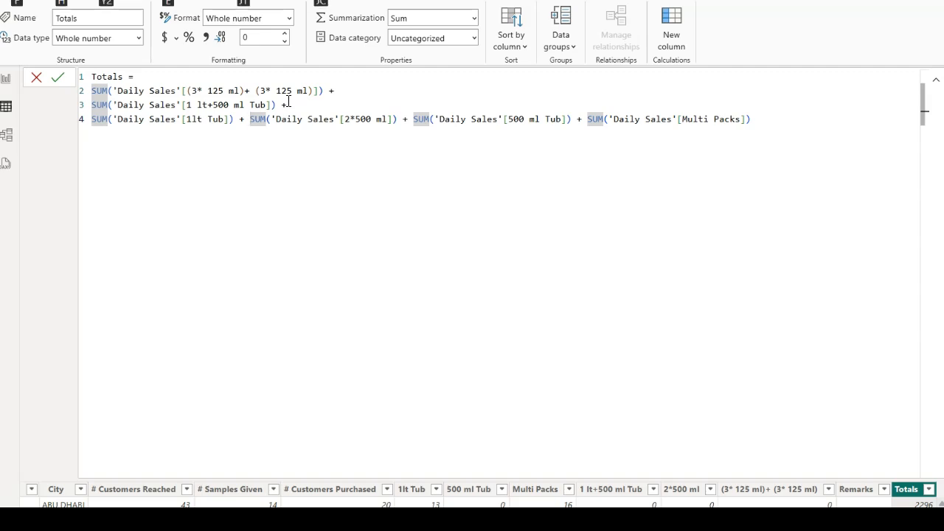
pyautogui.hotkey('shift', 'Return')
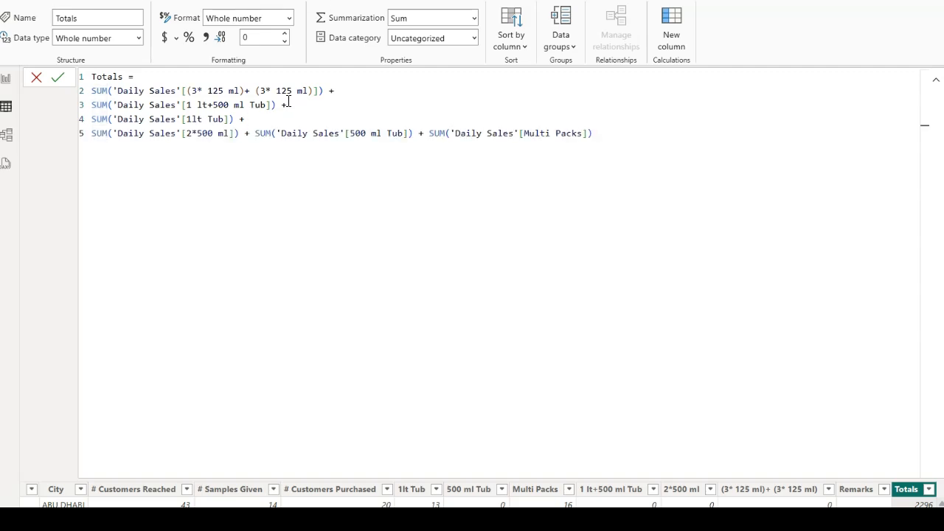
pyautogui.click(254, 134)
pyautogui.hotkey('shift', 'Return')
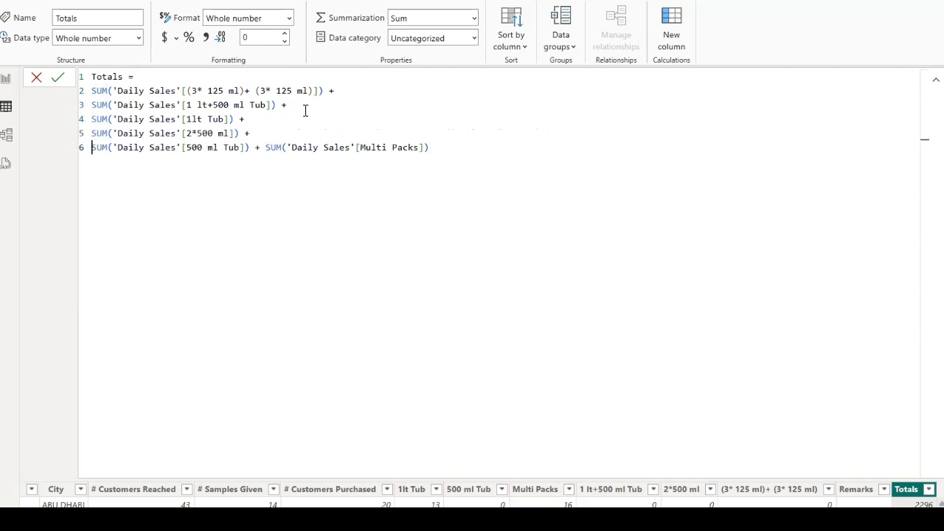
pyautogui.click(267, 147)
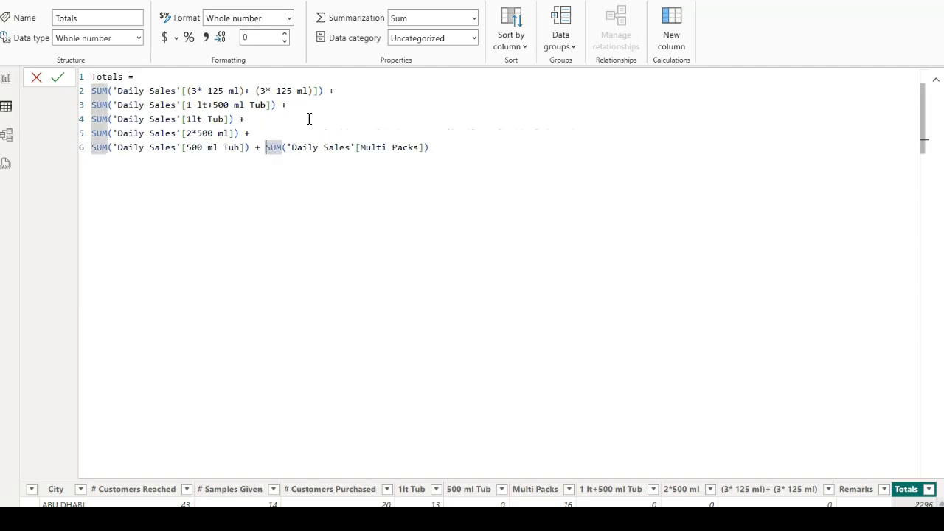
pyautogui.hotkey('shift', 'Return')
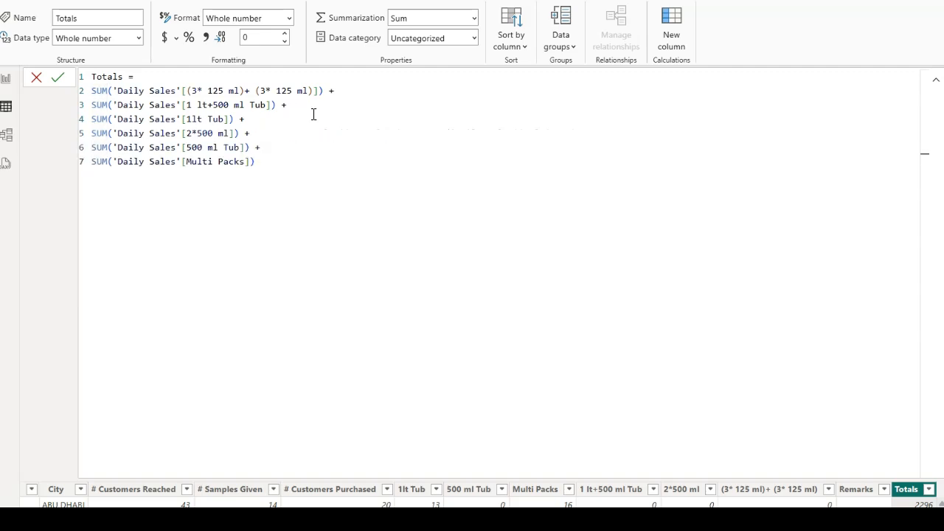
pyautogui.moveTo(275, 174); pyautogui.dragTo(80, 93)
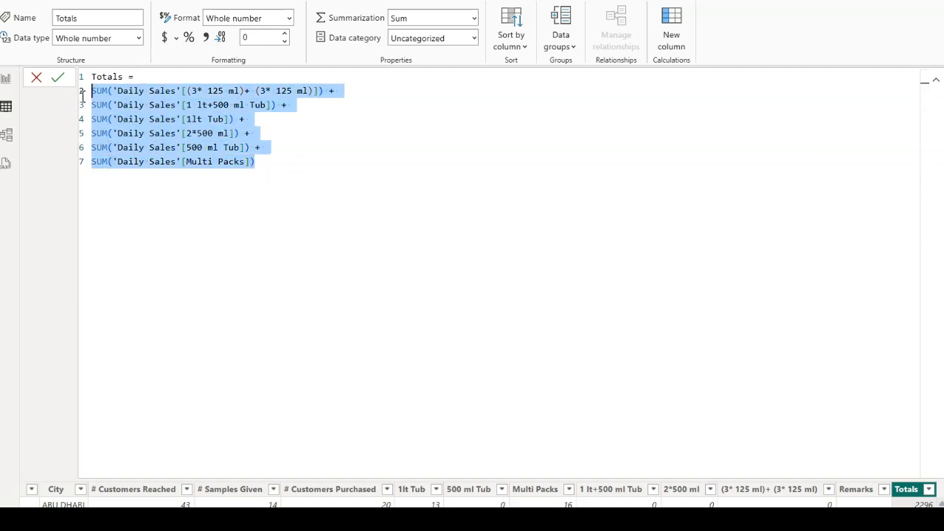
pyautogui.click(295, 170)
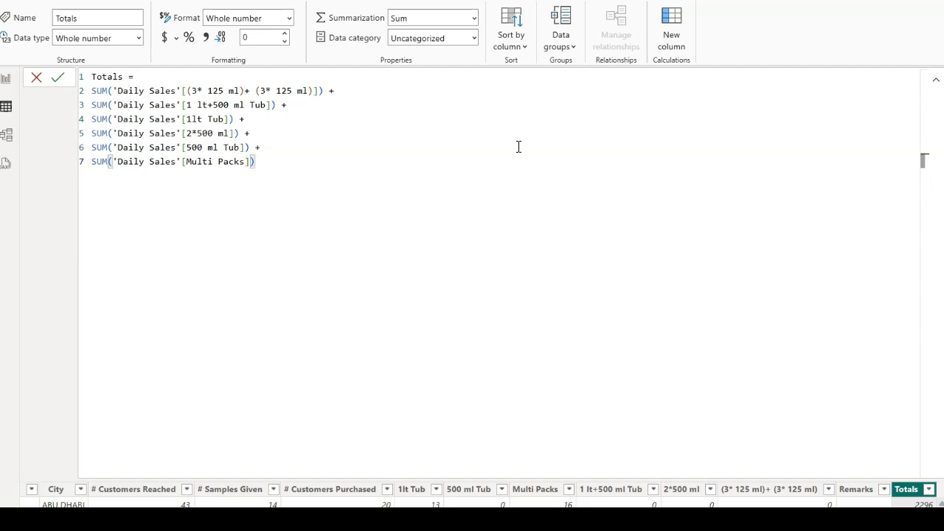
# Collapse the formula and compare the Totals values with the product columns in each Daily Sales row
pyautogui.click(936, 80)
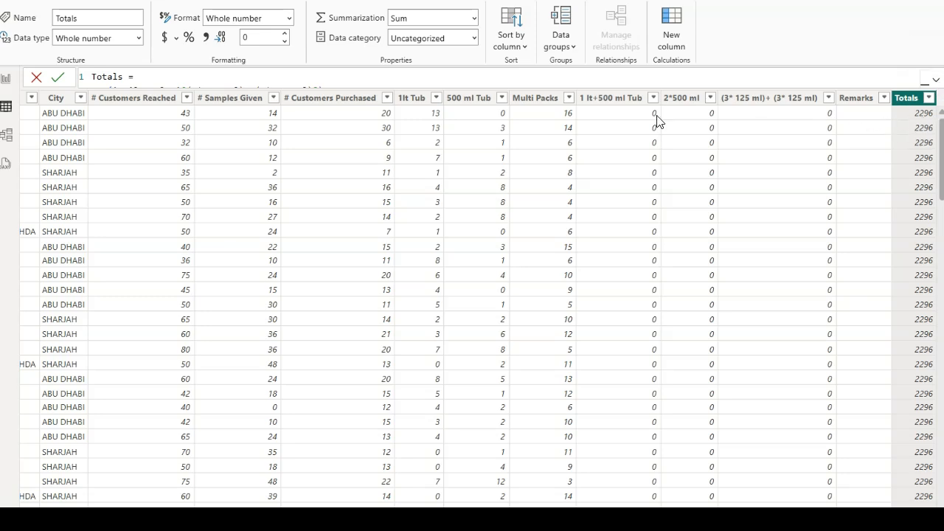
pyautogui.moveTo(413, 516); pyautogui.dragTo(295, 516)
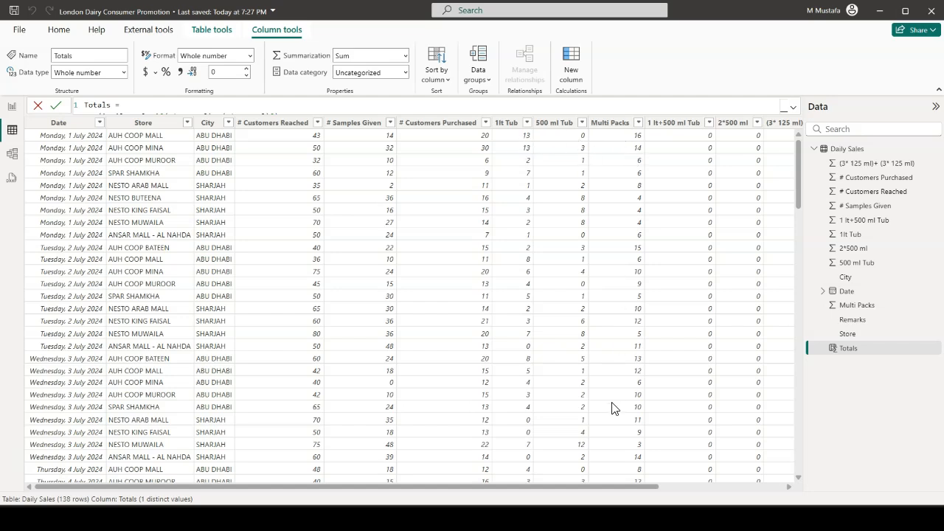
pyautogui.moveTo(611, 484); pyautogui.dragTo(721, 486)
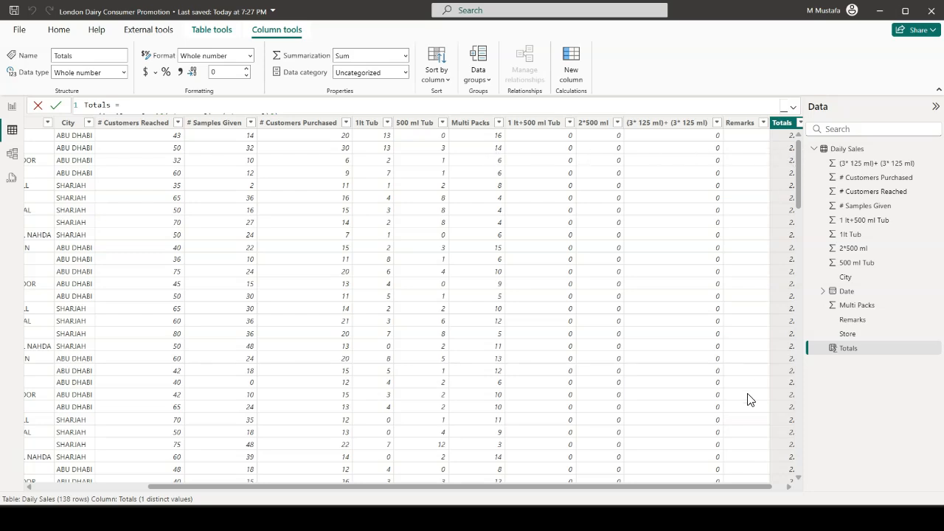
pyautogui.moveTo(739, 485); pyautogui.dragTo(765, 484)
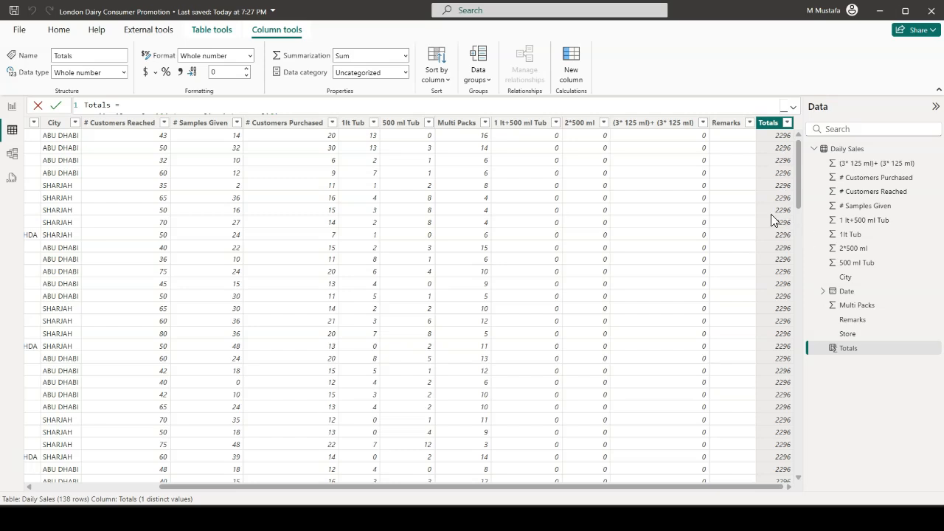
# Wrap all the sums in the Totals formula in CALCULATE( ), with the function and its closing bracket on separate lines, and commit the formula
pyautogui.click(793, 109)
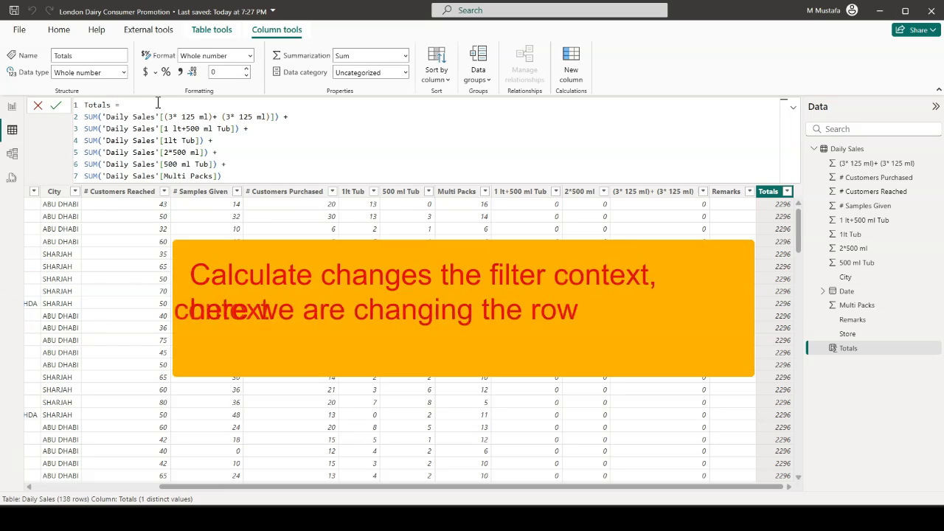
pyautogui.hotkey('shift', 'Return')
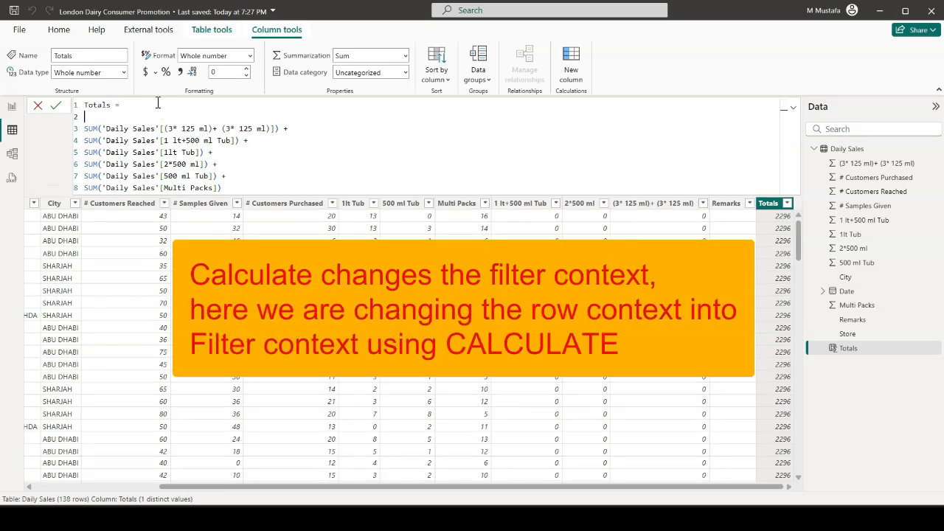
pyautogui.write('cal')
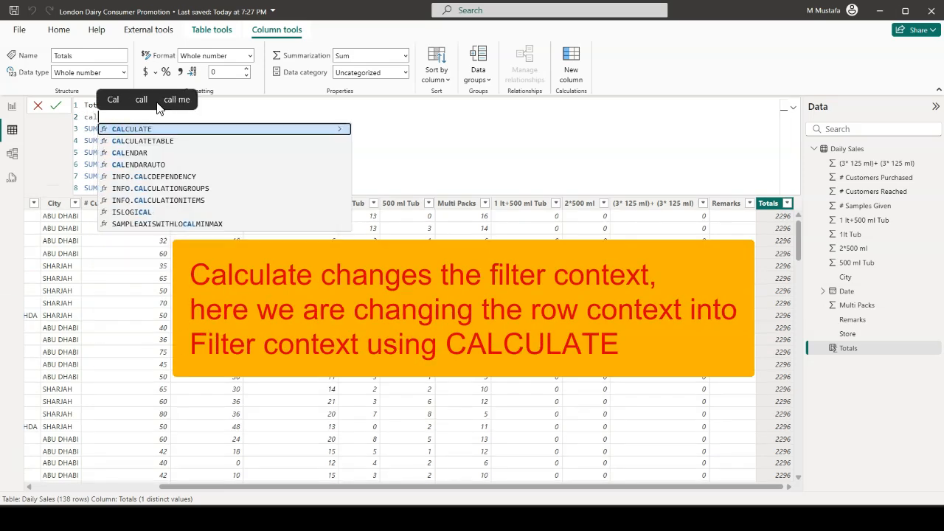
pyautogui.press('Tab')
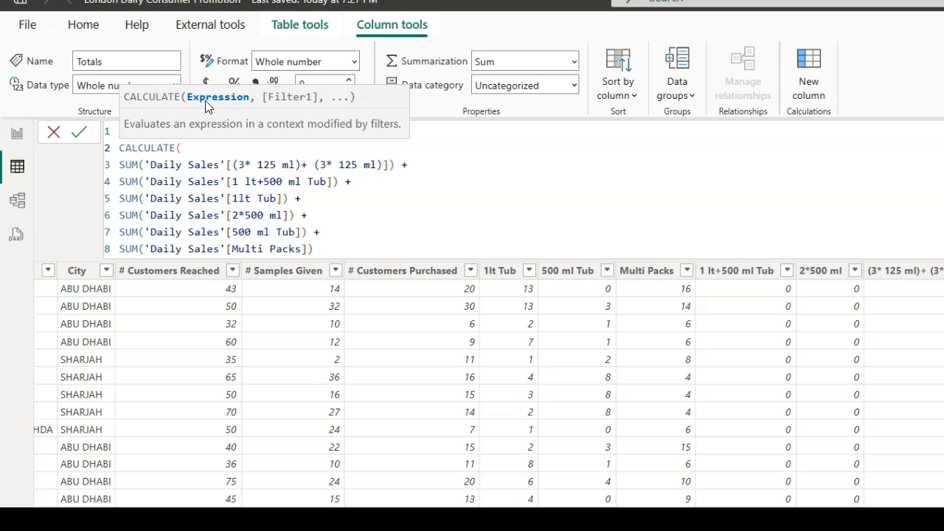
pyautogui.moveTo(318, 249); pyautogui.dragTo(120, 164)
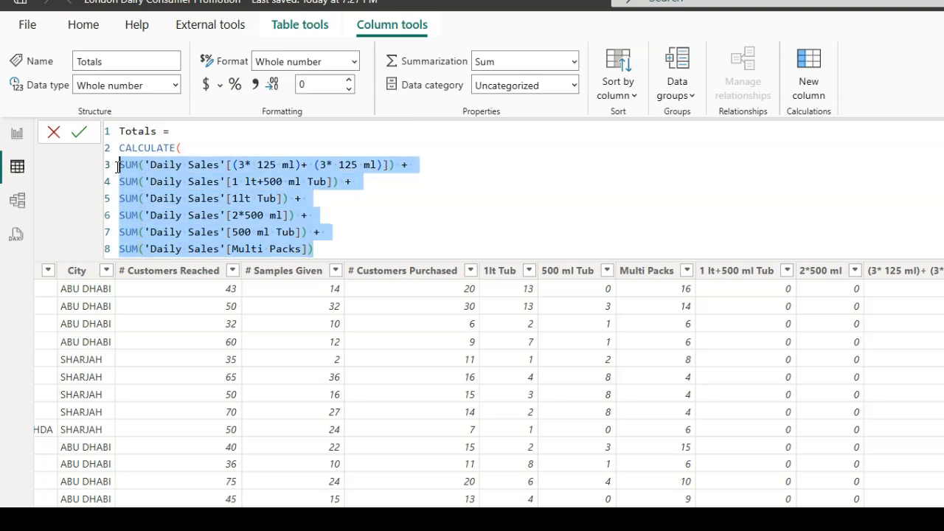
pyautogui.click(338, 248)
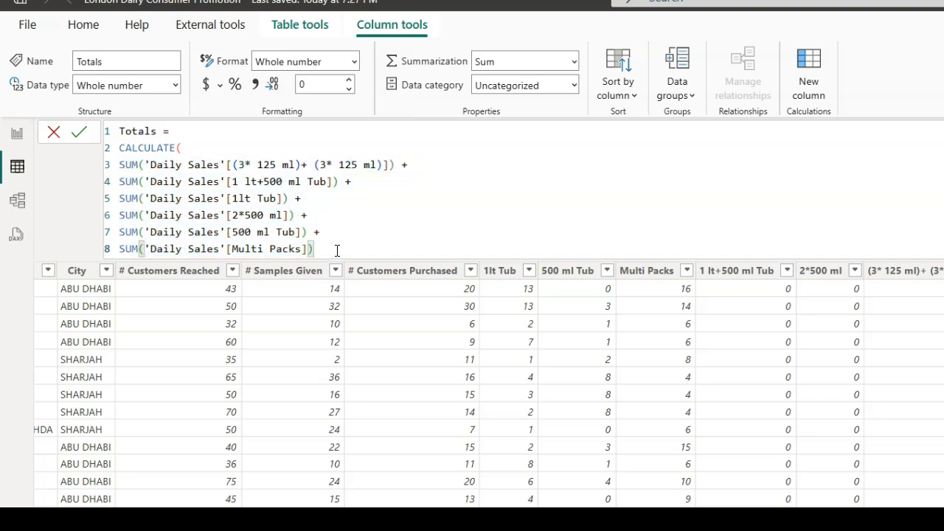
pyautogui.hotkey('shift', 'Return')
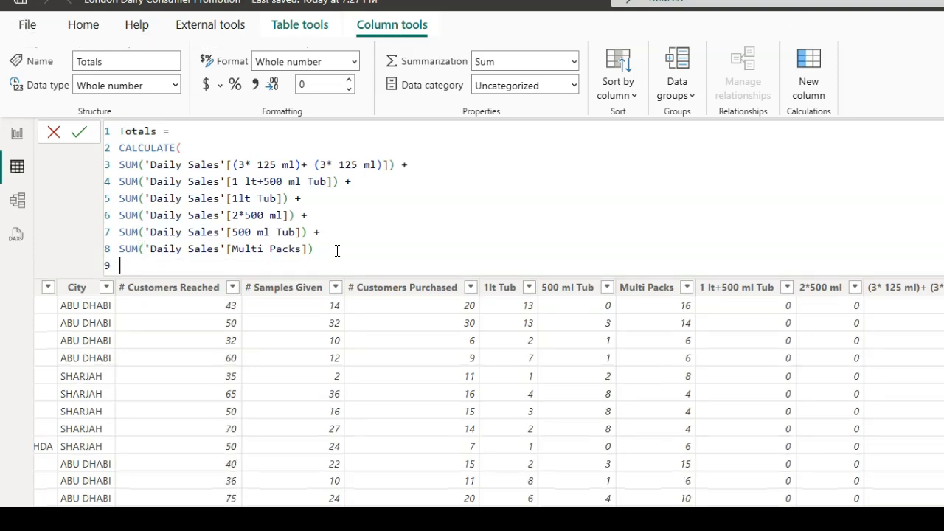
pyautogui.write(')')
pyautogui.press('Return')
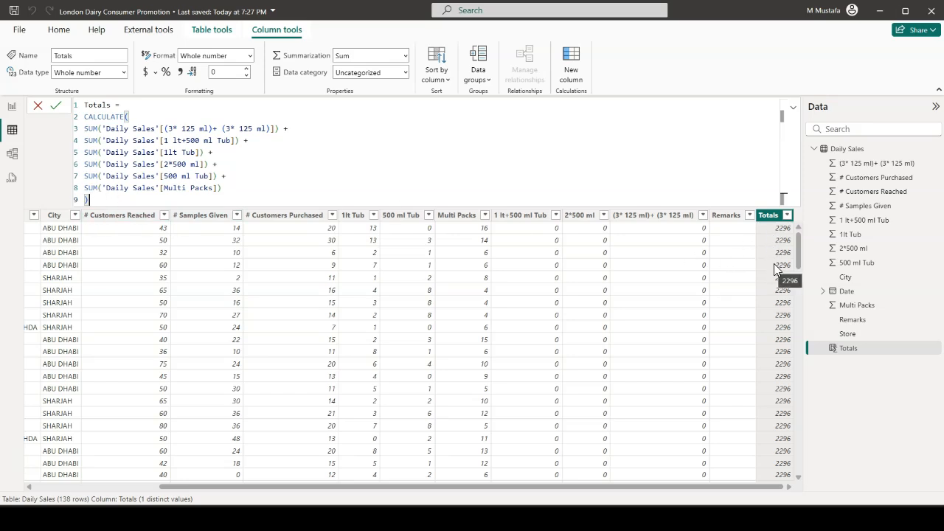
pyautogui.press('Return')
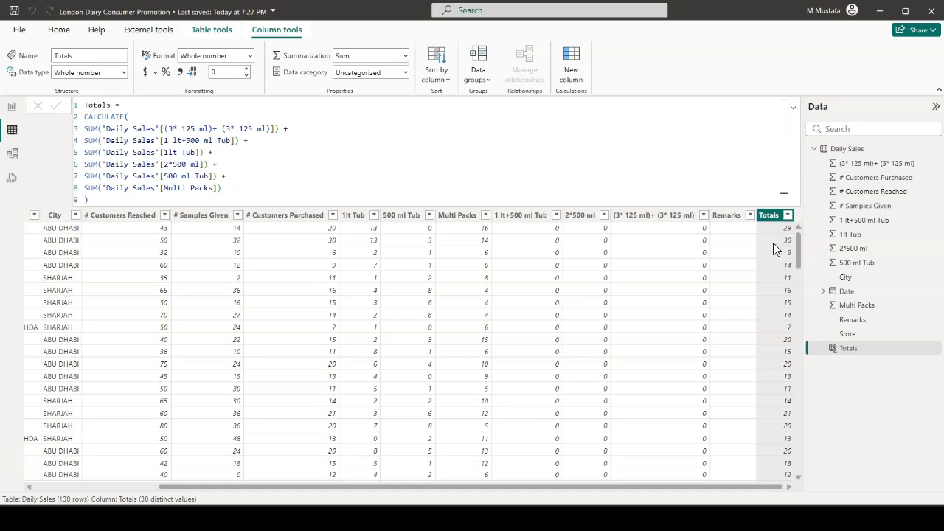
# Collapse the formula and check the recalculated Totals column against the product columns row by row
pyautogui.click(793, 109)
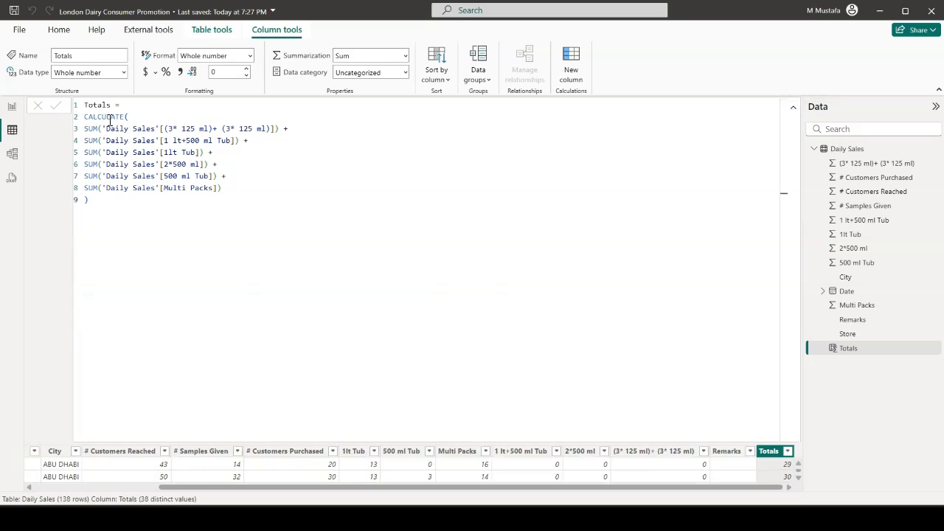
pyautogui.click(794, 108)
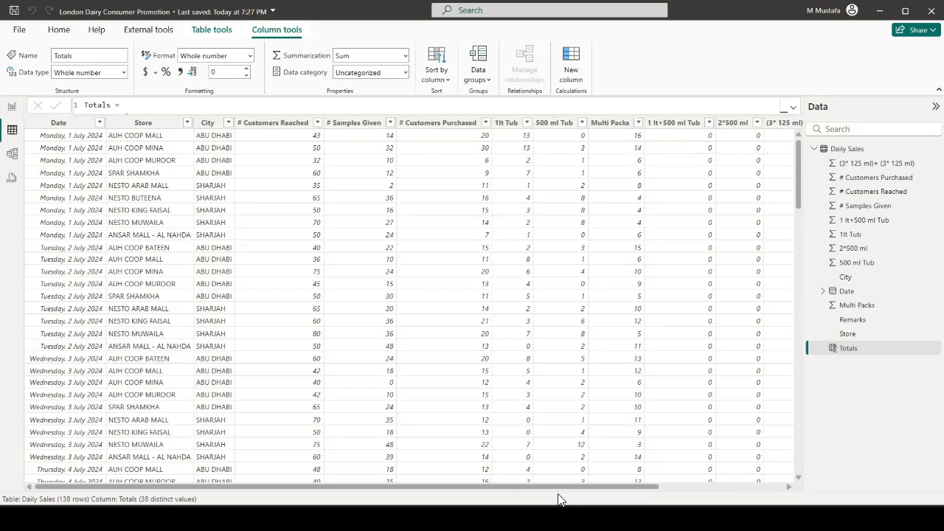
pyautogui.moveTo(511, 487); pyautogui.dragTo(688, 478)
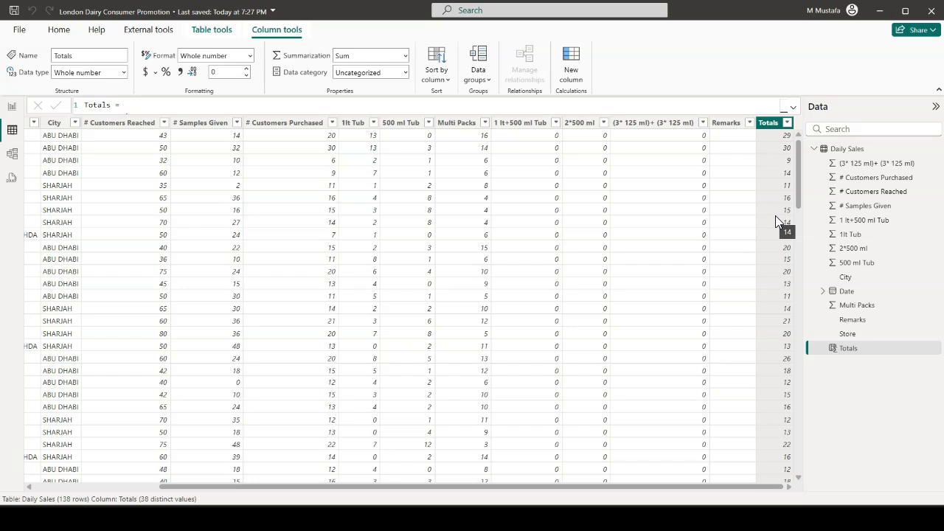
# Return to the report page, drill the matrix up to city level and expand every city down to its stores
pyautogui.click(12, 109)
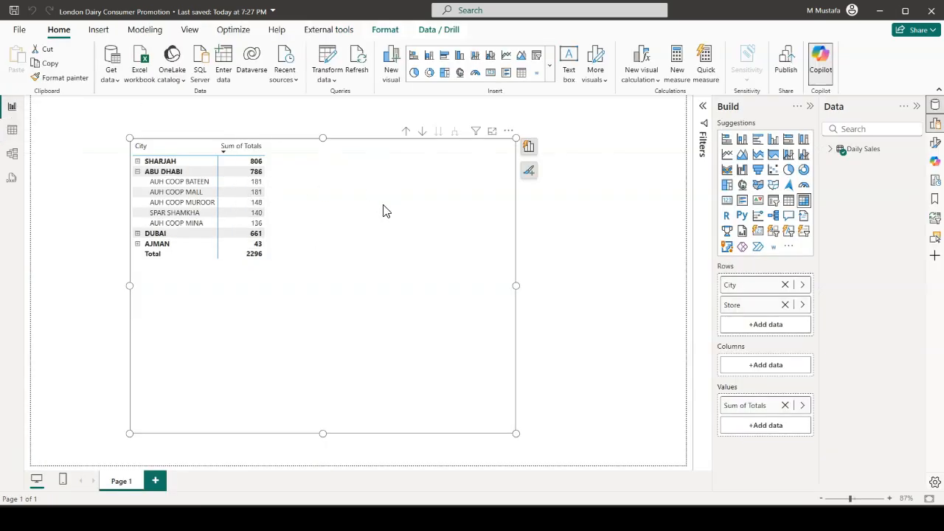
pyautogui.click(406, 132)
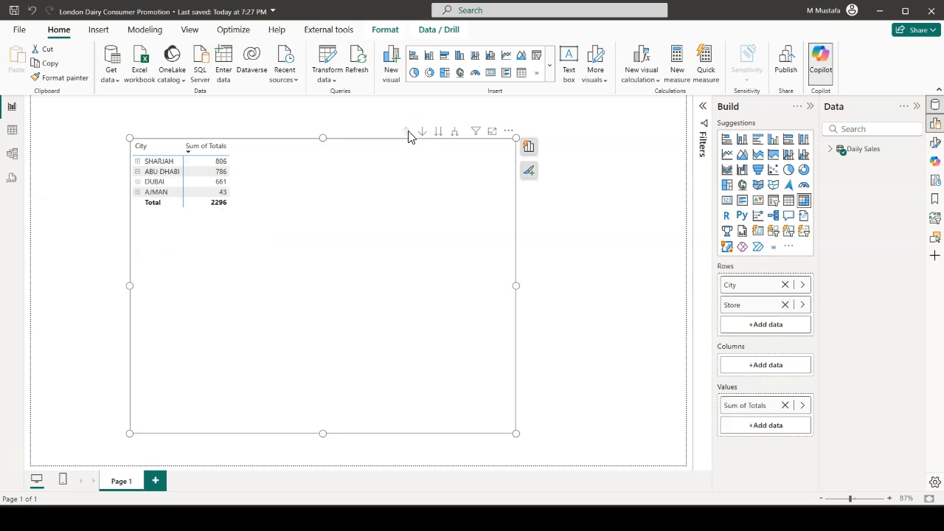
pyautogui.click(457, 134)
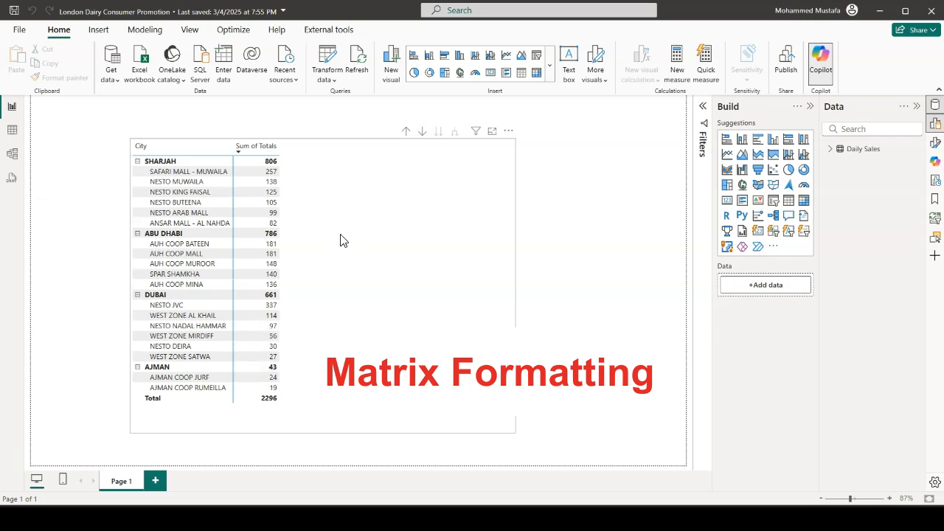
# Move the matrix to the upper-left edge of the page and narrow it to a width of about 370
pyautogui.moveTo(396, 247); pyautogui.dragTo(295, 239)
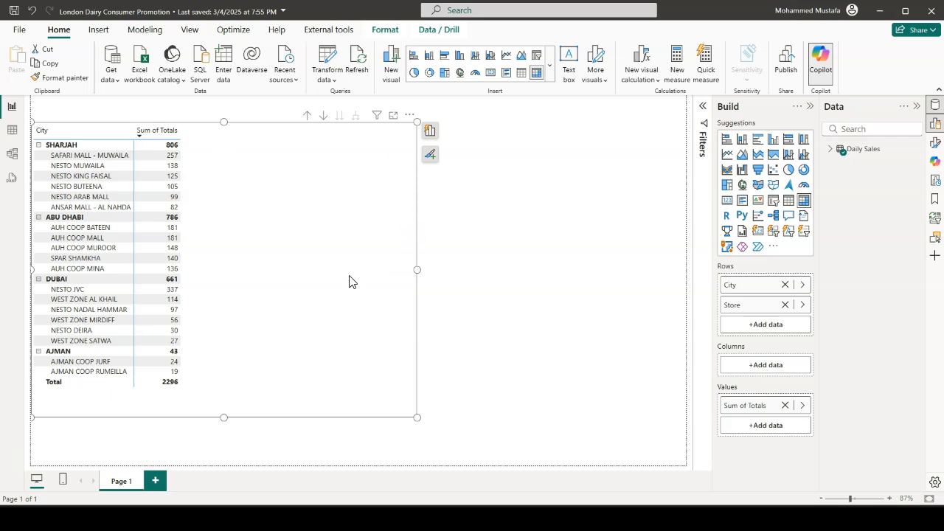
pyautogui.moveTo(419, 269); pyautogui.dragTo(221, 278)
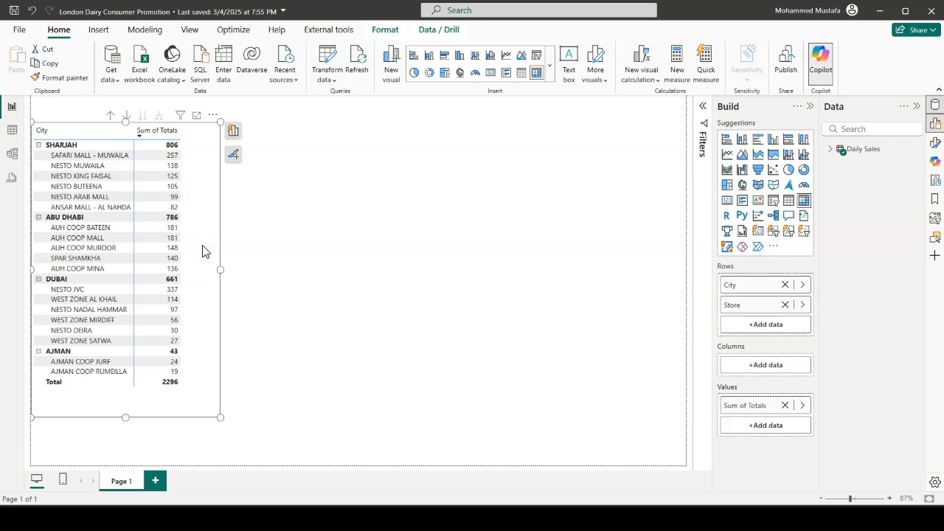
# Widen the formatting pane, review the matrix's size and background settings, and turn on its shadow
pyautogui.click(935, 148)
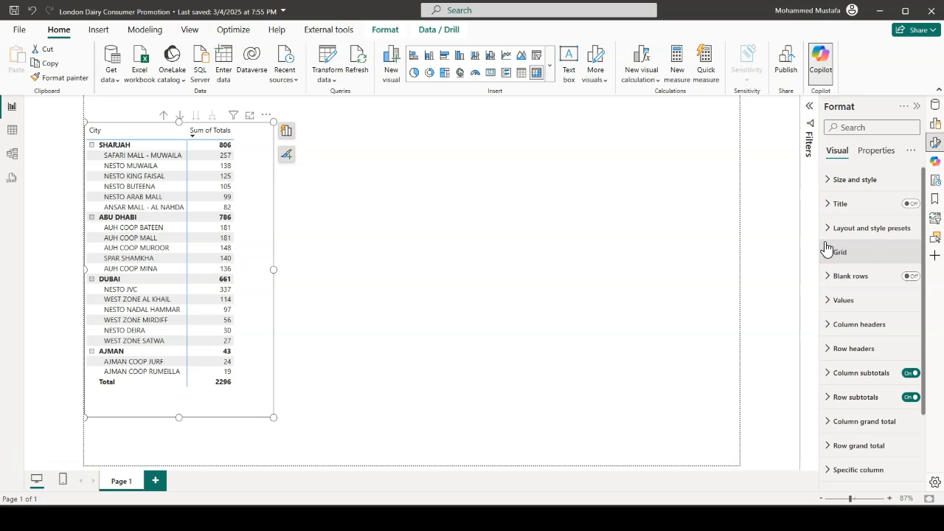
pyautogui.moveTo(821, 241); pyautogui.dragTo(784, 238)
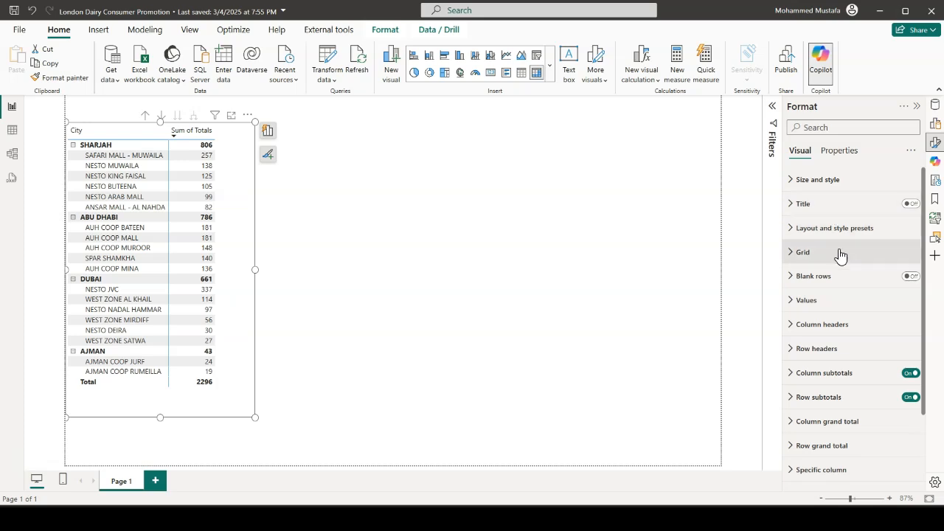
pyautogui.click(792, 182)
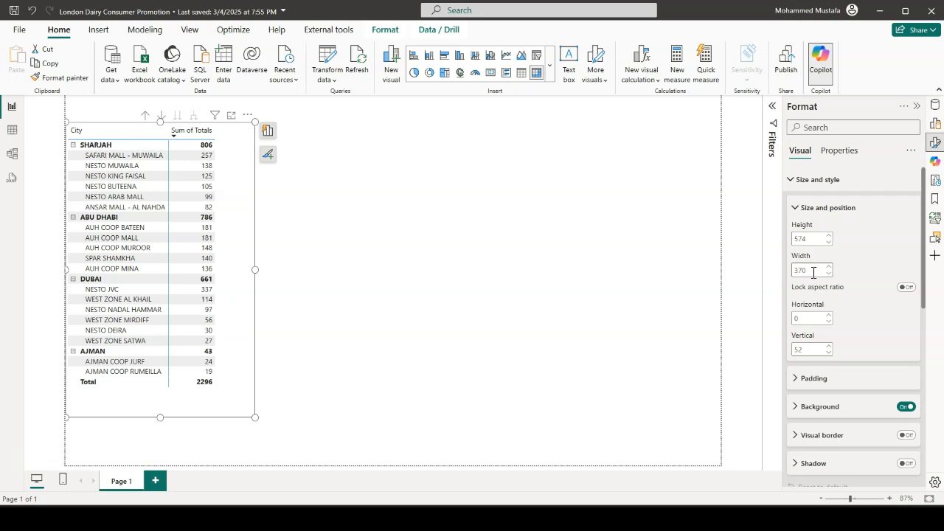
pyautogui.scroll(-1, 814, 272)
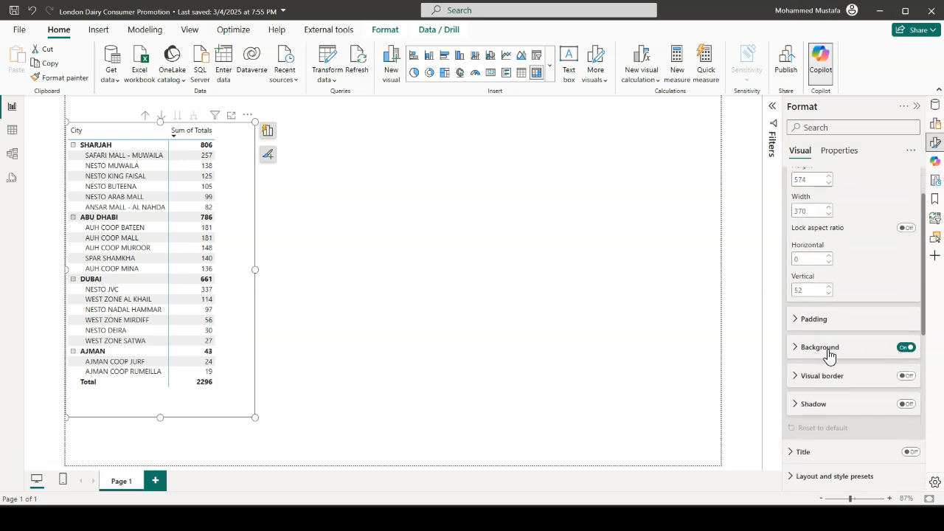
pyautogui.click(797, 352)
pyautogui.scroll(-1, 807, 339)
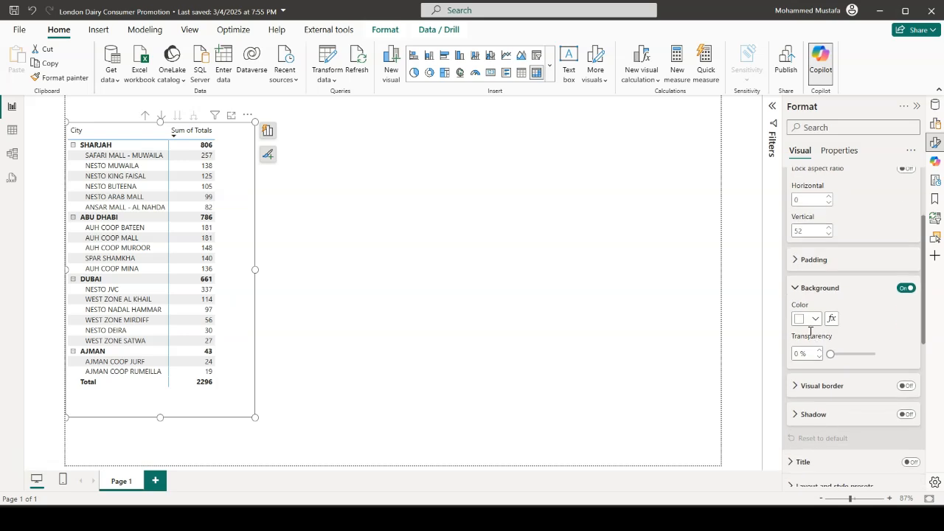
pyautogui.click(798, 289)
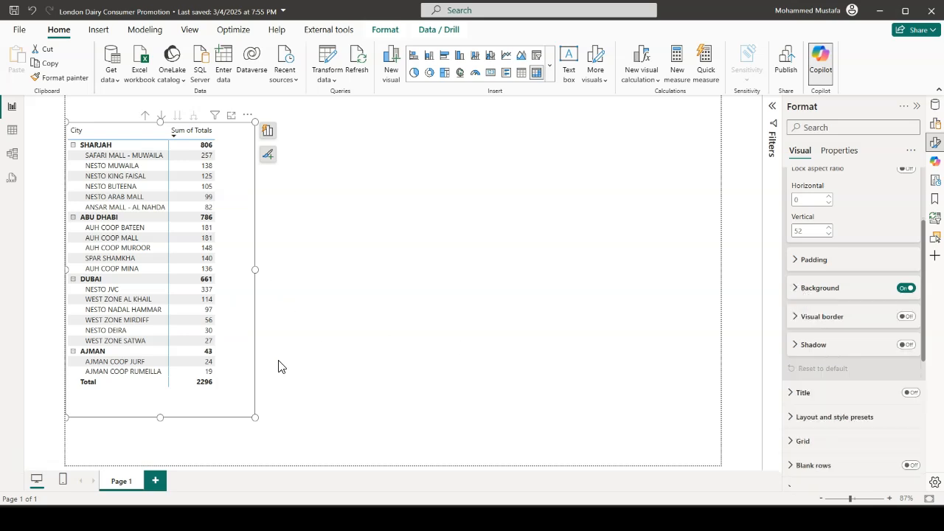
pyautogui.click(907, 345)
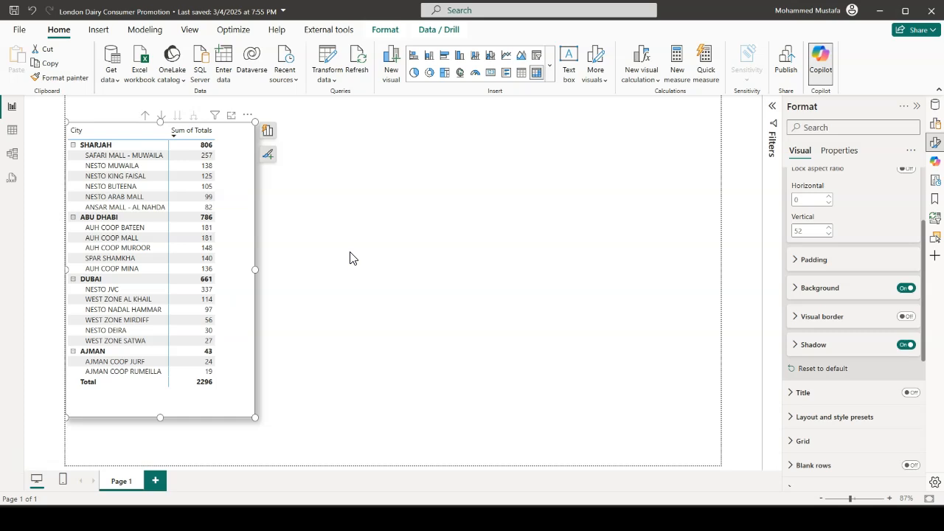
# Apply the Minimal style preset to the matrix and enlarge the visual in width and height
pyautogui.scroll(-3, 833, 310)
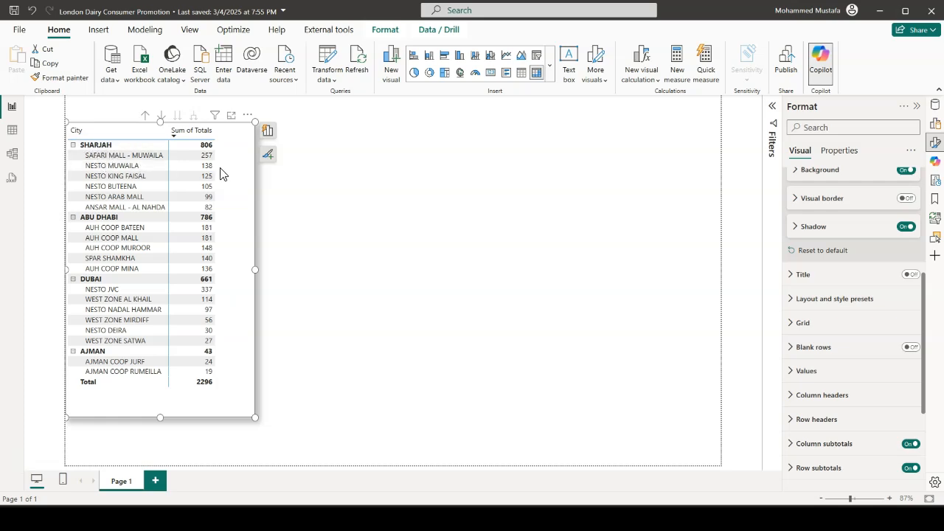
pyautogui.click(790, 301)
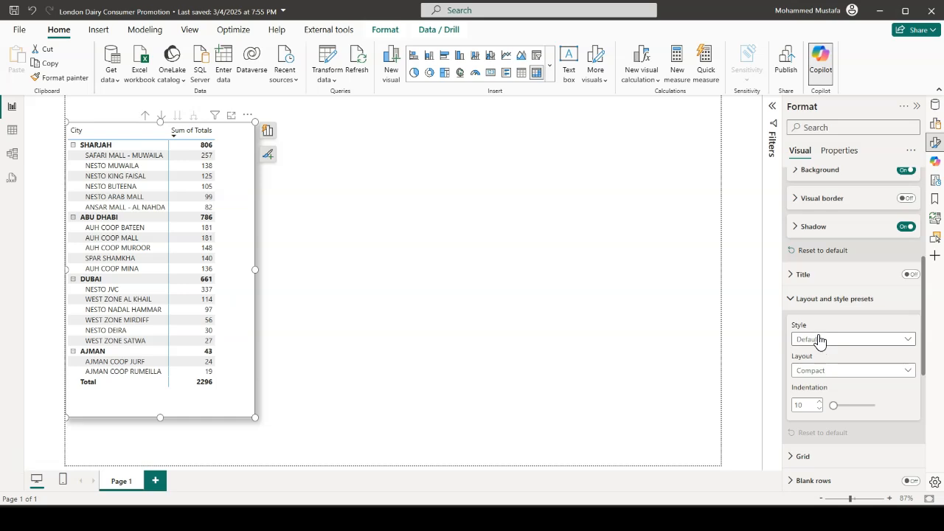
pyautogui.scroll(-2, 815, 338)
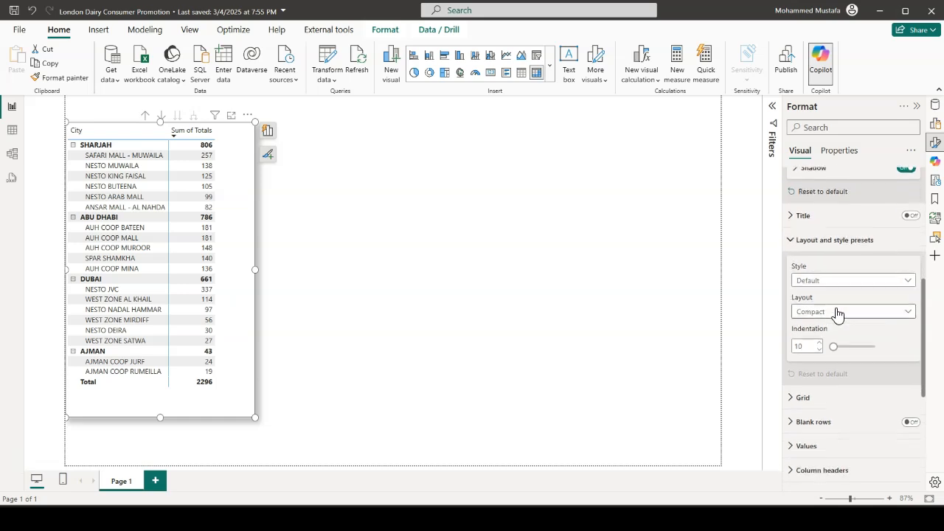
pyautogui.click(910, 284)
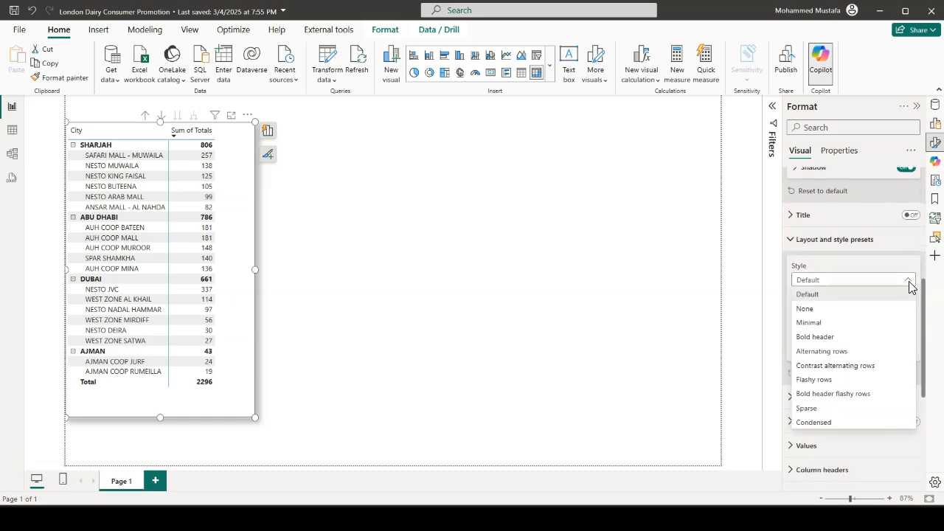
pyautogui.click(825, 329)
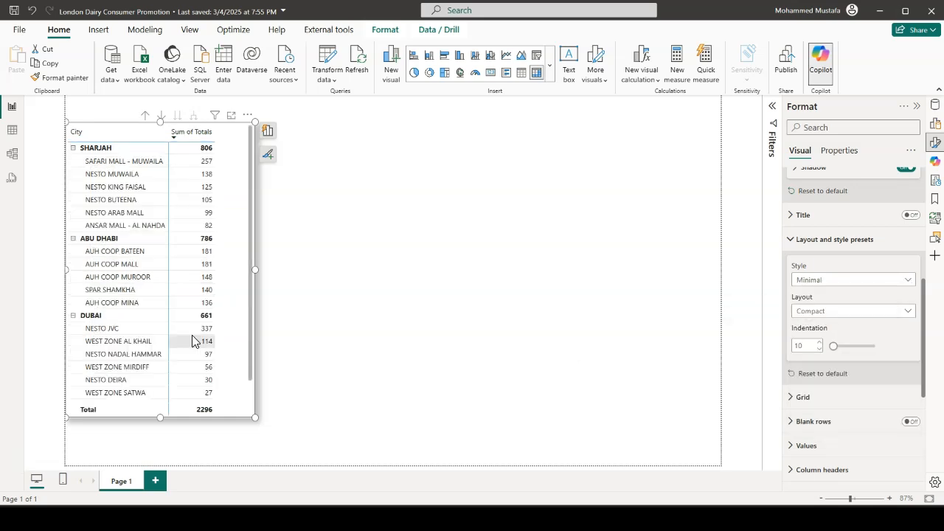
pyautogui.moveTo(254, 417); pyautogui.dragTo(302, 448)
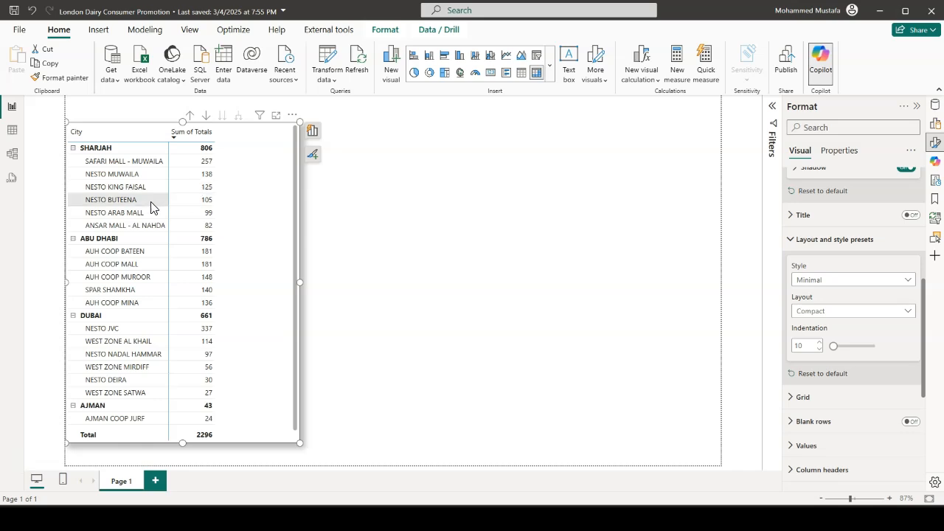
# Set the matrix layout to Tabular and widen the visual slightly
pyautogui.click(890, 313)
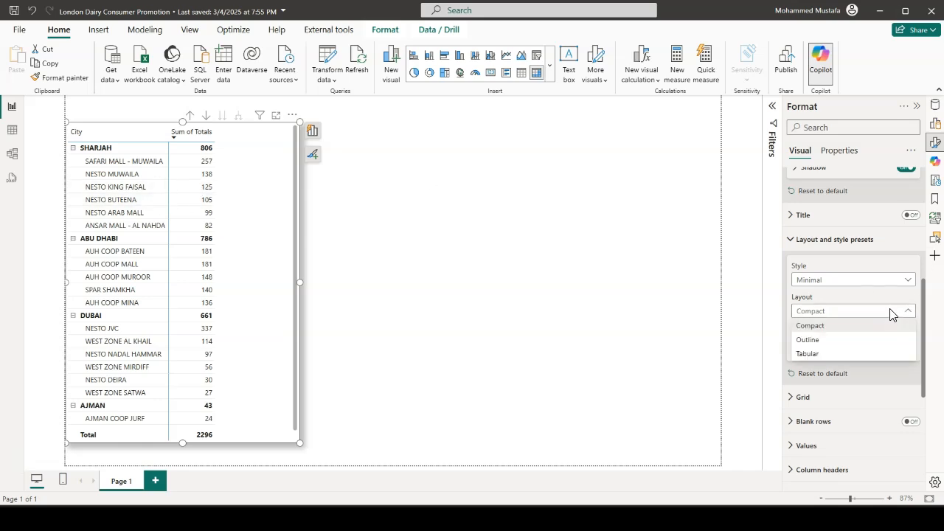
pyautogui.click(816, 354)
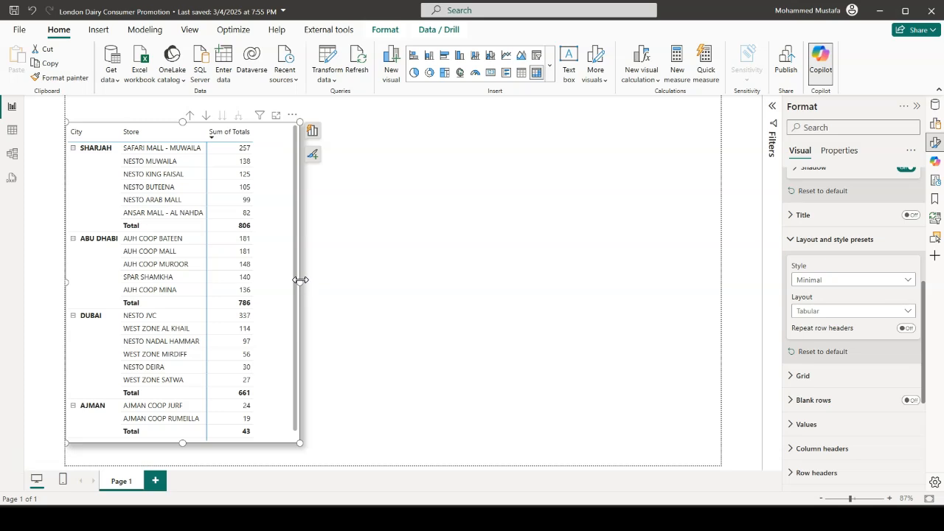
pyautogui.moveTo(300, 280); pyautogui.dragTo(312, 284)
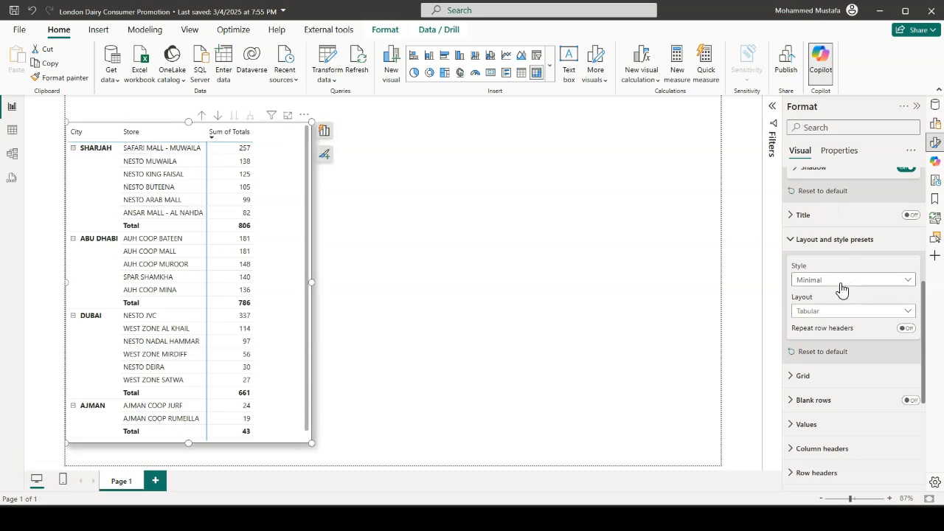
pyautogui.click(791, 241)
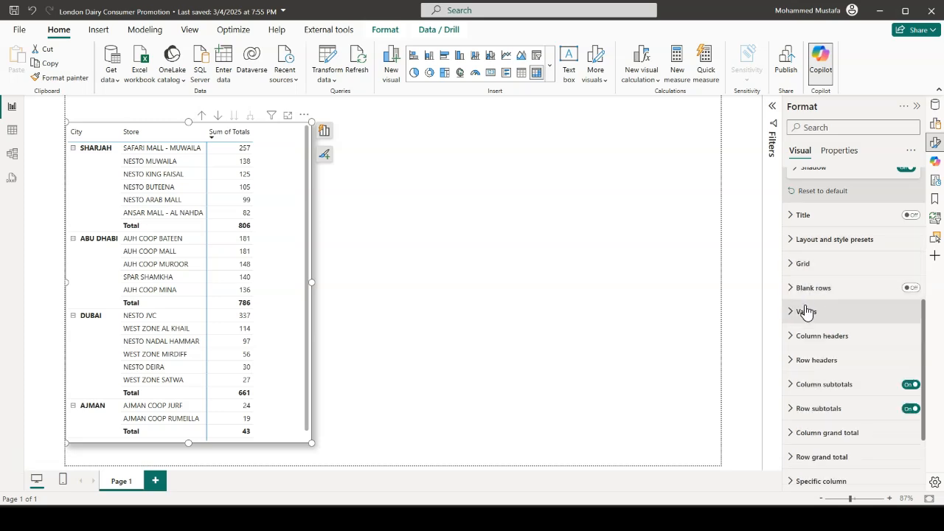
# Format the matrix column headers in bold with a font size of 12
pyautogui.click(793, 336)
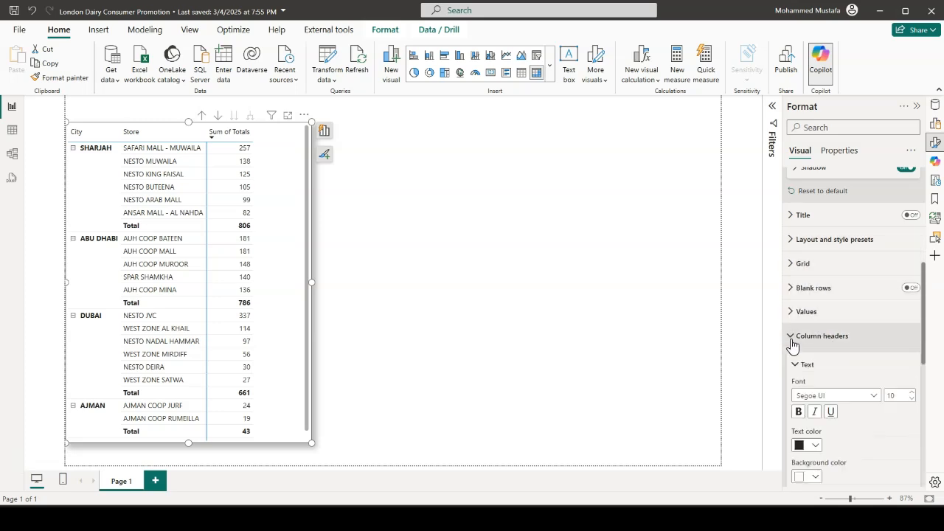
pyautogui.scroll(-1, 849, 332)
pyautogui.click(912, 333)
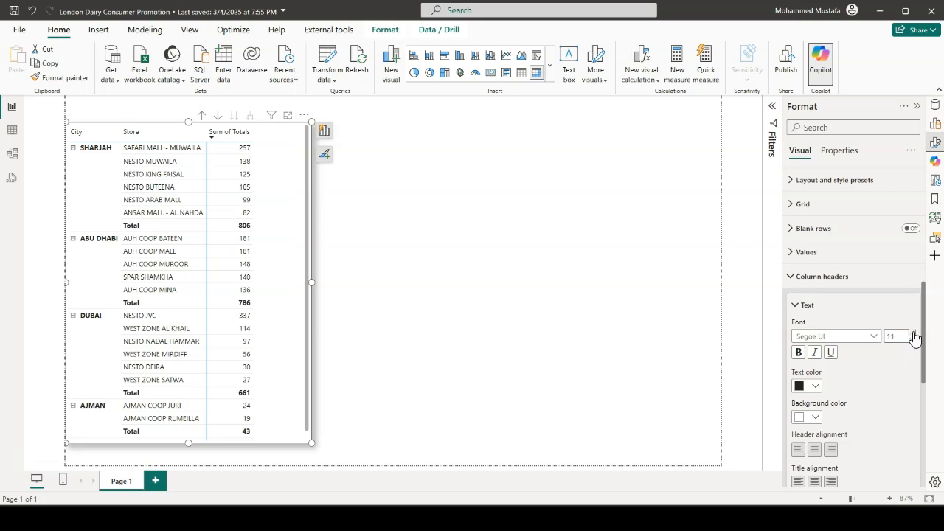
pyautogui.click(800, 353)
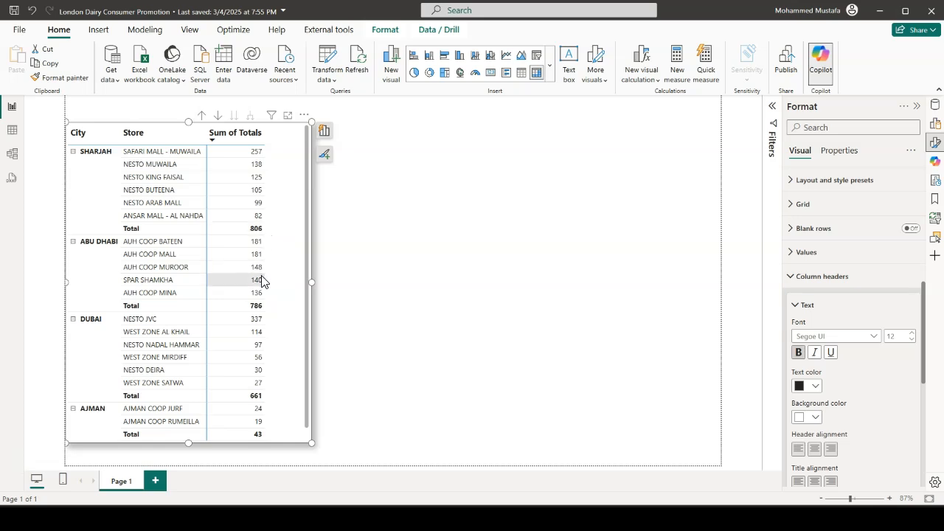
# Extend the matrix downward so all rows through the grand total fit, and close the column header settings
pyautogui.scroll(-1, 264, 279)
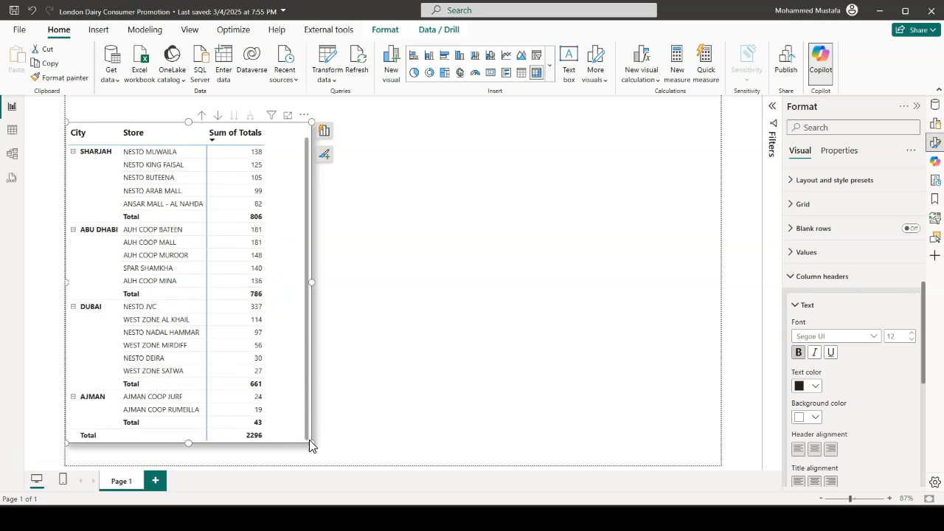
pyautogui.moveTo(312, 443); pyautogui.dragTo(315, 463)
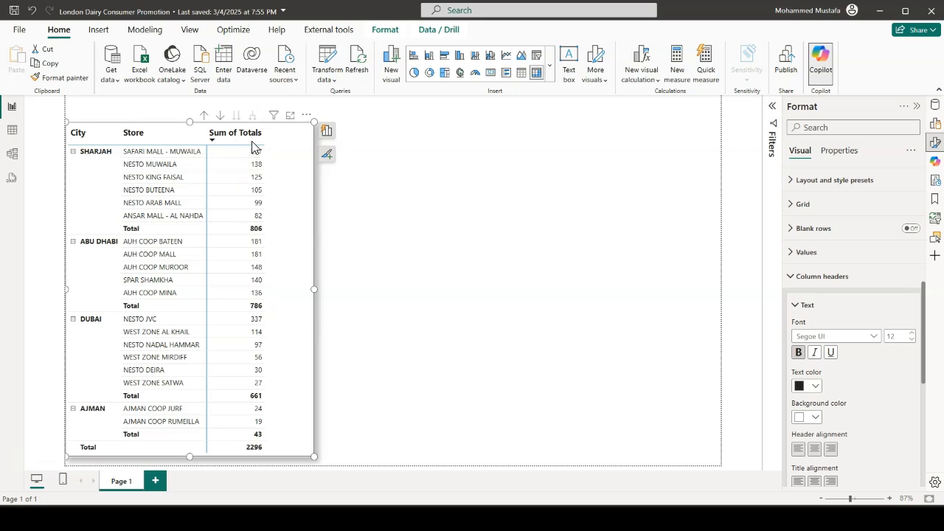
pyautogui.click(794, 279)
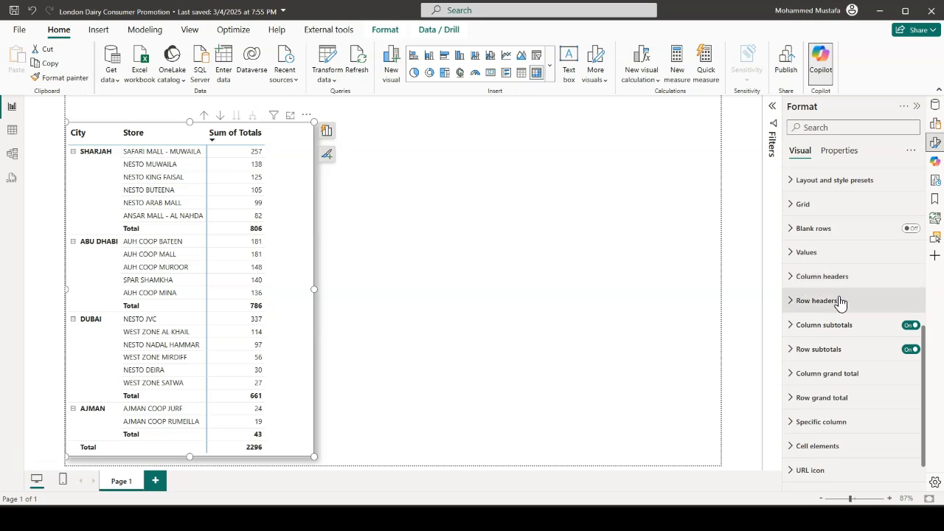
# Review the matrix's column subtotal and row subtotal settings, including their labels, position and value formatting
pyautogui.click(791, 331)
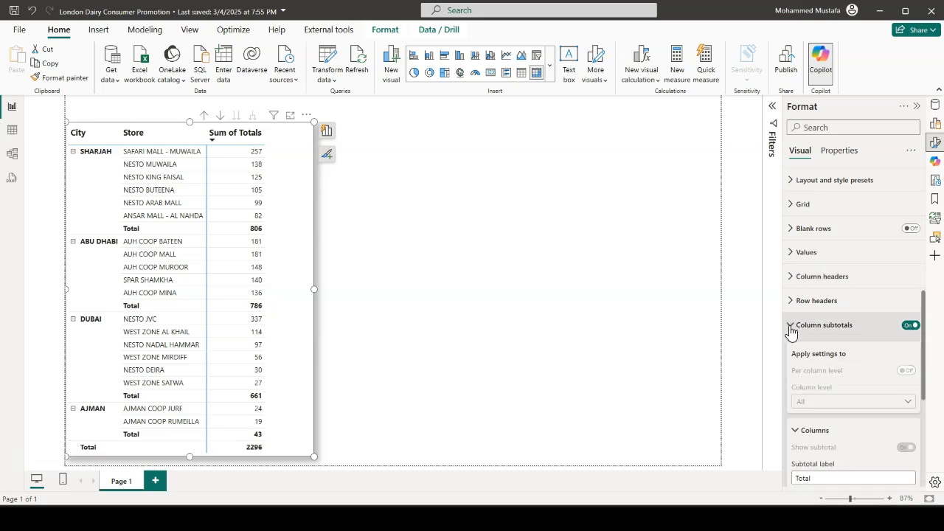
pyautogui.scroll(-3, 800, 320)
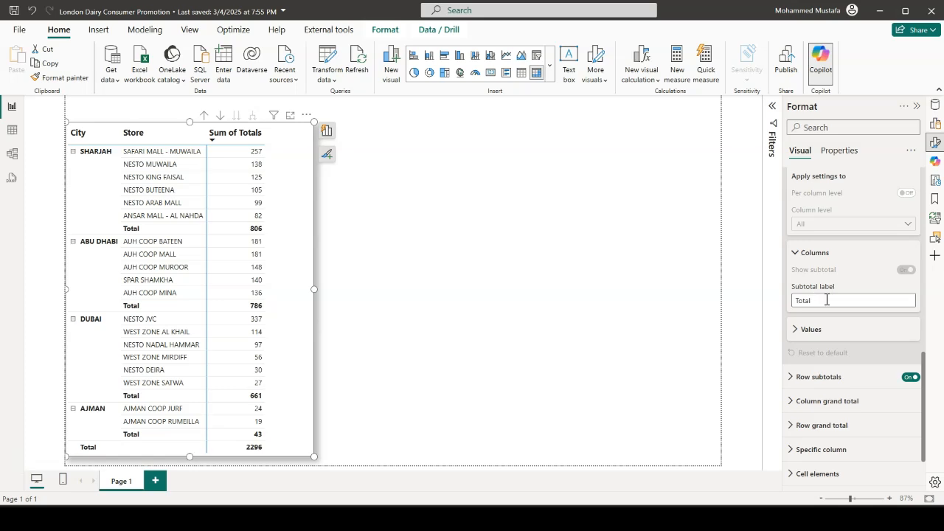
pyautogui.scroll(-2, 826, 300)
pyautogui.click(801, 271)
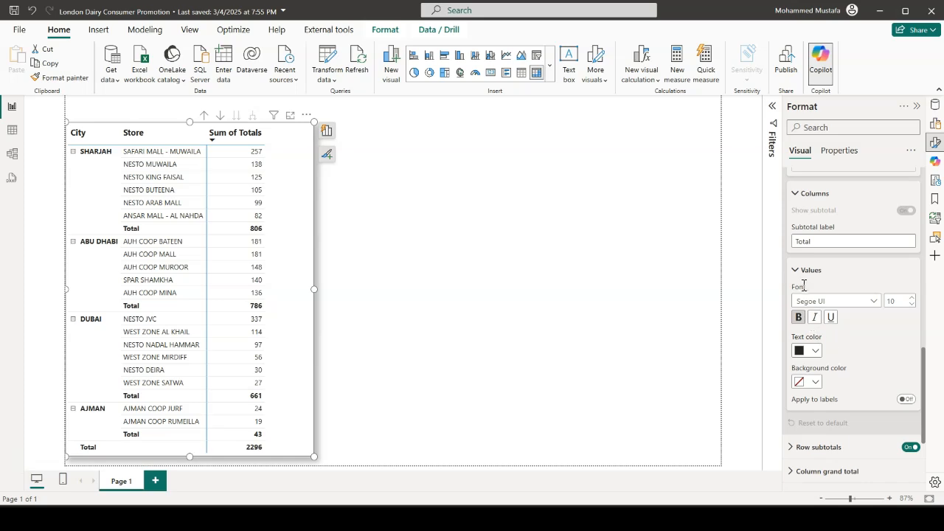
pyautogui.click(837, 271)
pyautogui.scroll(-1, 808, 304)
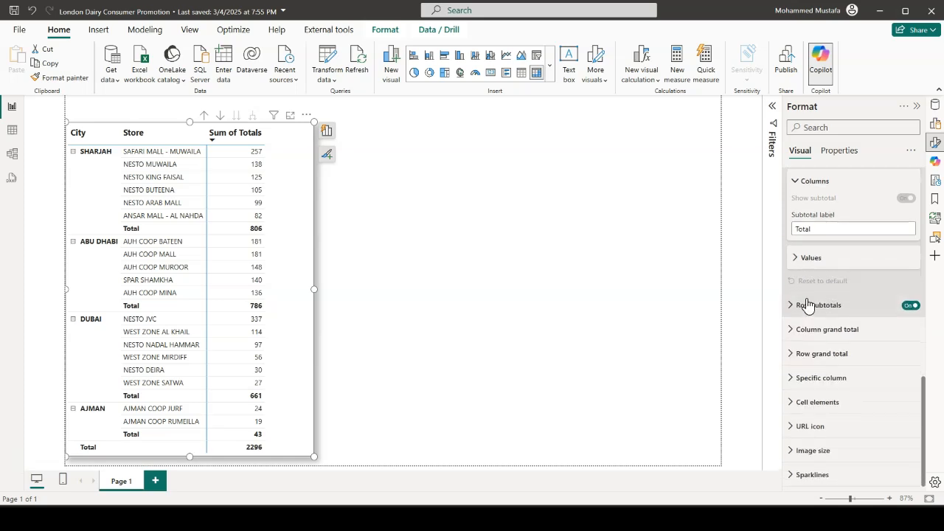
pyautogui.click(808, 305)
pyautogui.scroll(-3, 854, 340)
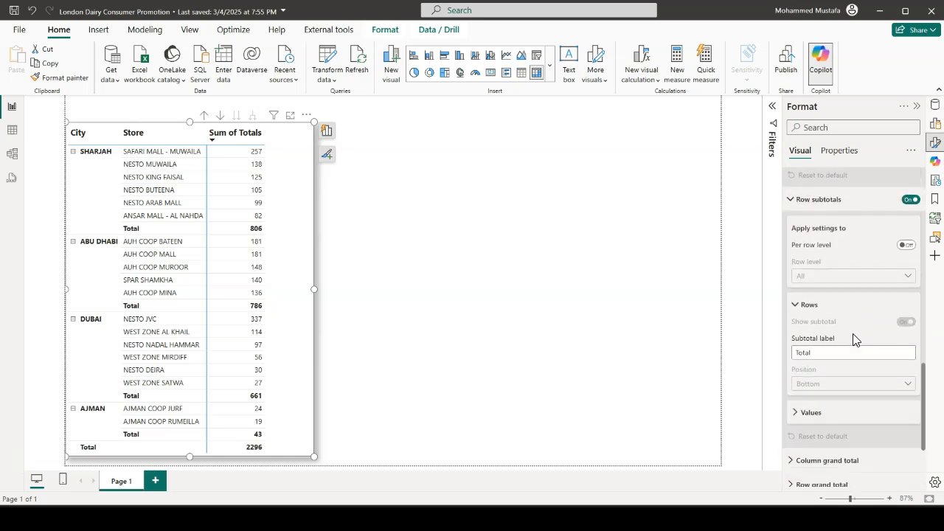
pyautogui.scroll(-1, 855, 340)
pyautogui.scroll(-1, 835, 336)
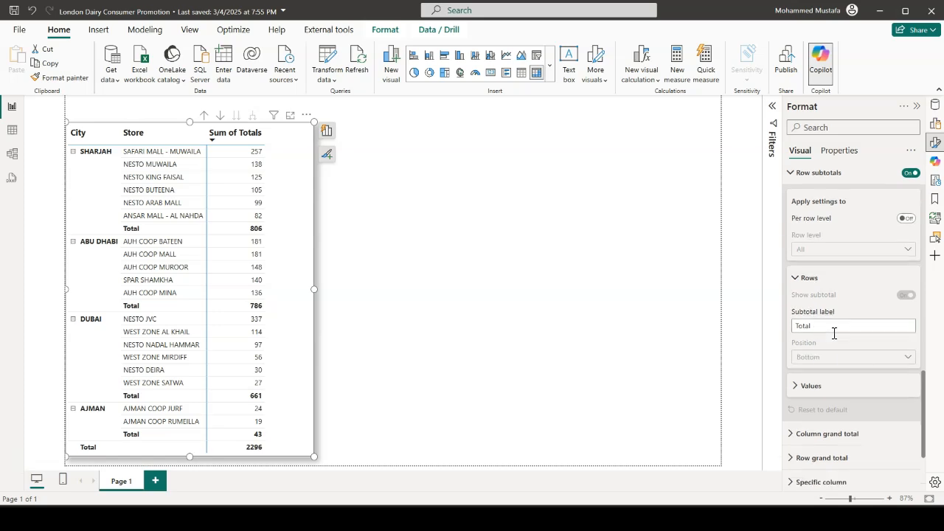
pyautogui.scroll(-2, 834, 333)
pyautogui.scroll(12, 834, 339)
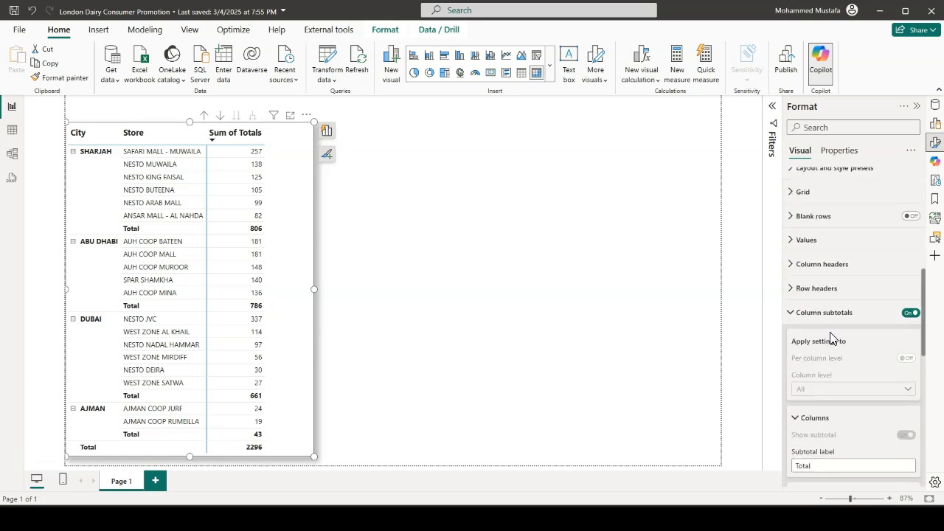
# Rename the matrix's Sum of Totals value field to Totals
pyautogui.scroll(5, 831, 338)
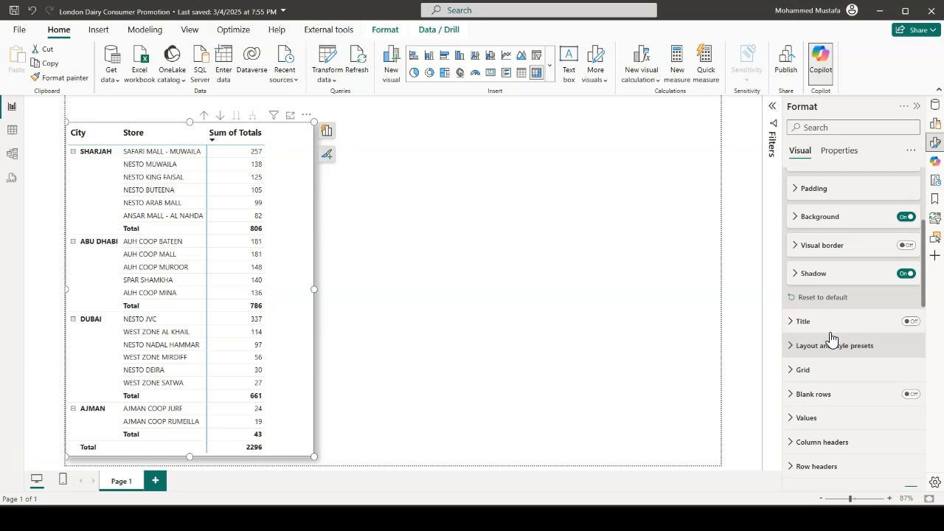
pyautogui.click(327, 134)
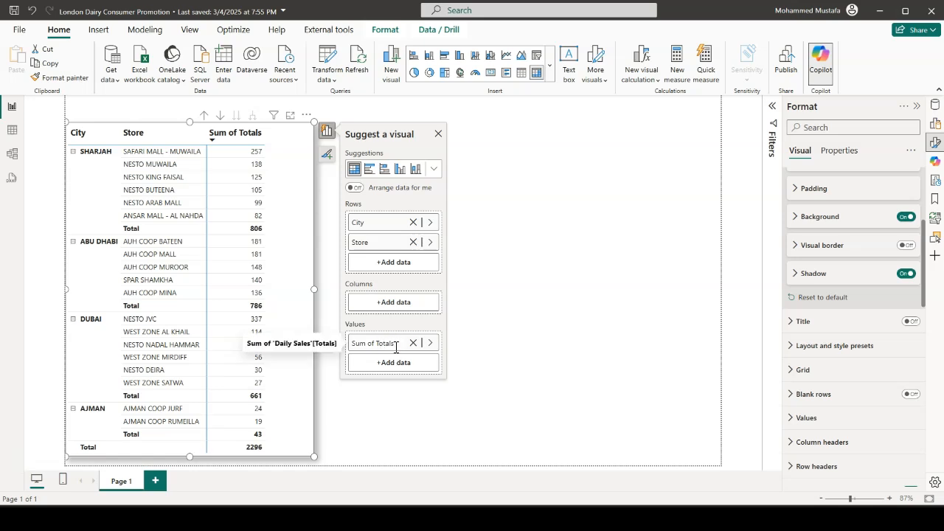
pyautogui.moveTo(378, 345); pyautogui.dragTo(351, 344)
pyautogui.press('BackSpace')
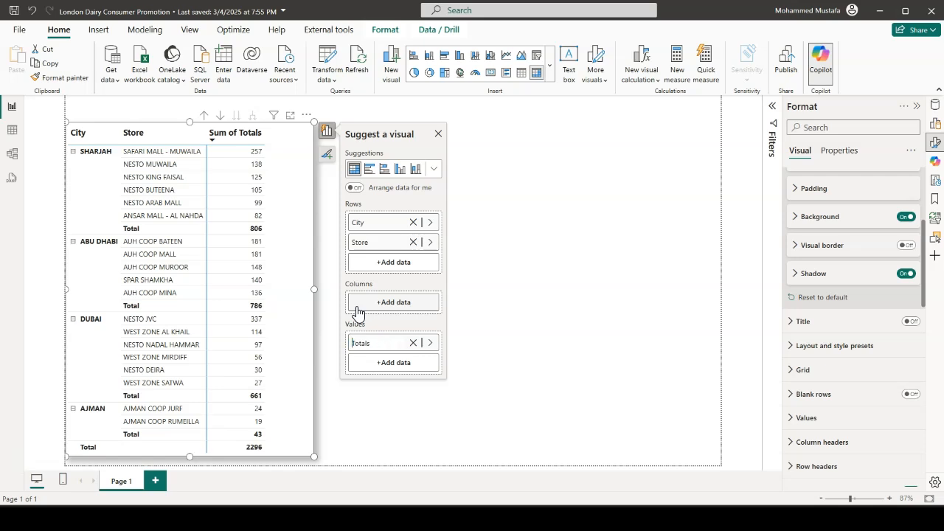
pyautogui.press('Return')
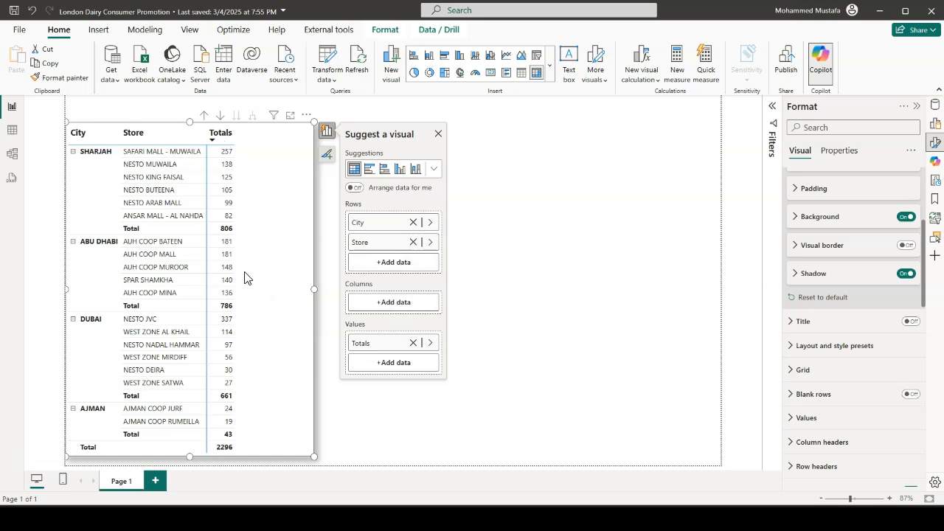
# Try Average, Minimum and Count as the summarization of the matrix's Totals values, and return it to Sum
pyautogui.click(432, 344)
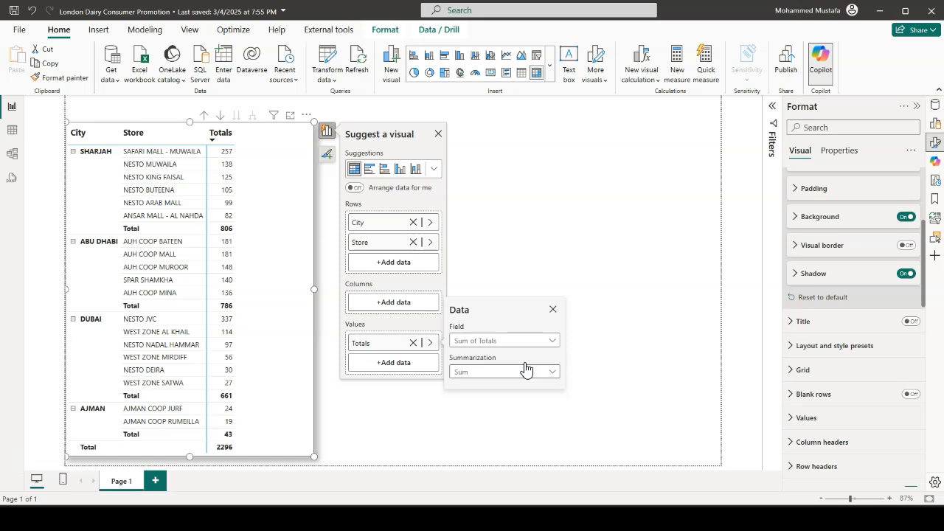
pyautogui.click(553, 376)
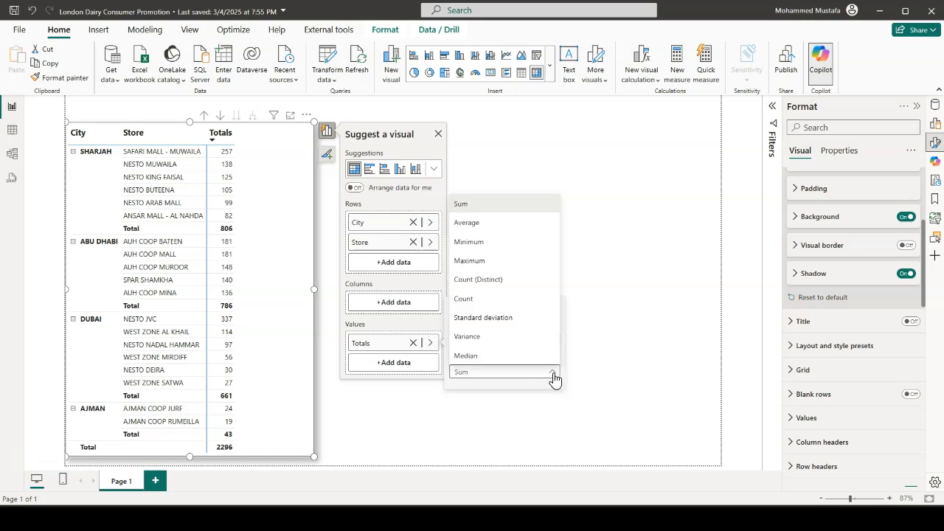
pyautogui.click(479, 222)
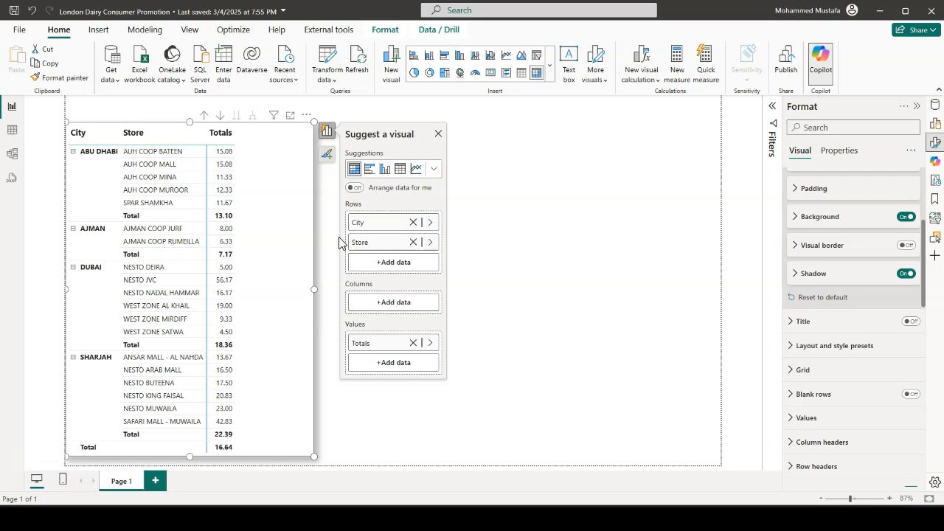
pyautogui.click(430, 343)
pyautogui.click(555, 375)
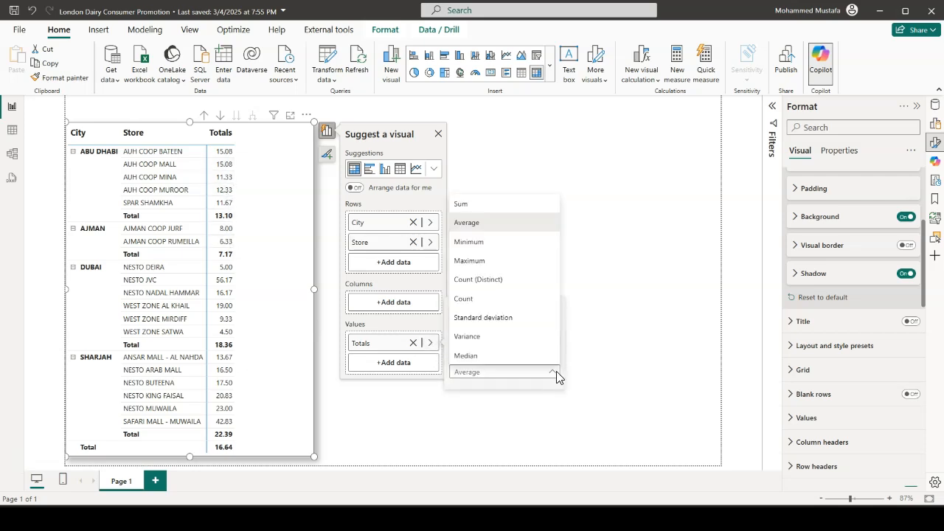
pyautogui.click(468, 242)
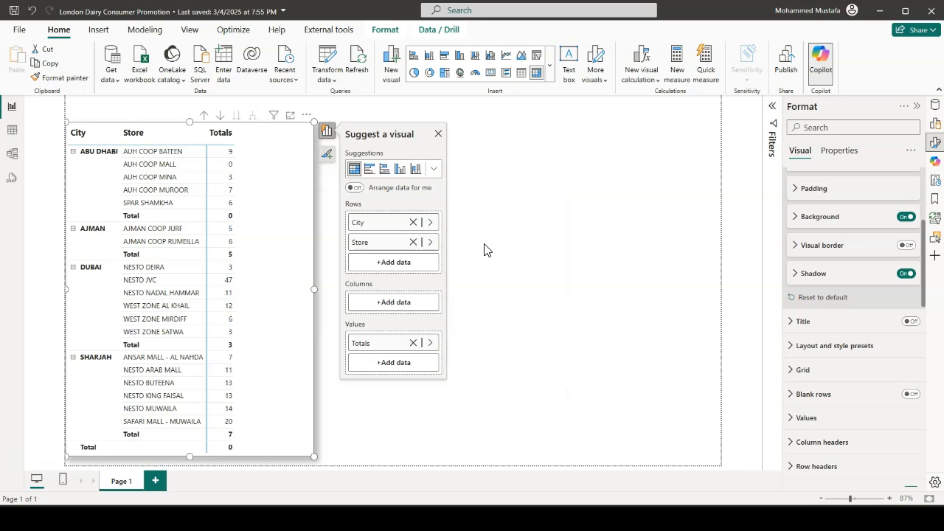
pyautogui.click(431, 343)
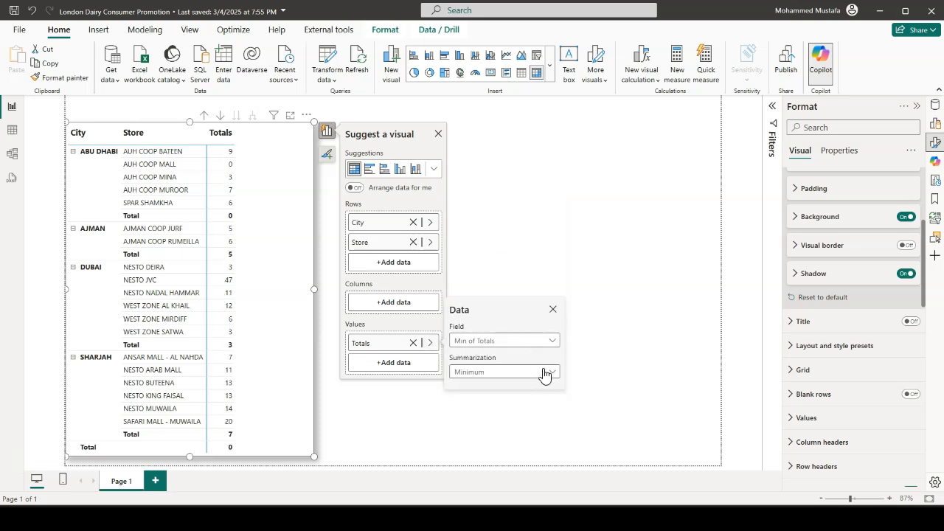
pyautogui.click(549, 372)
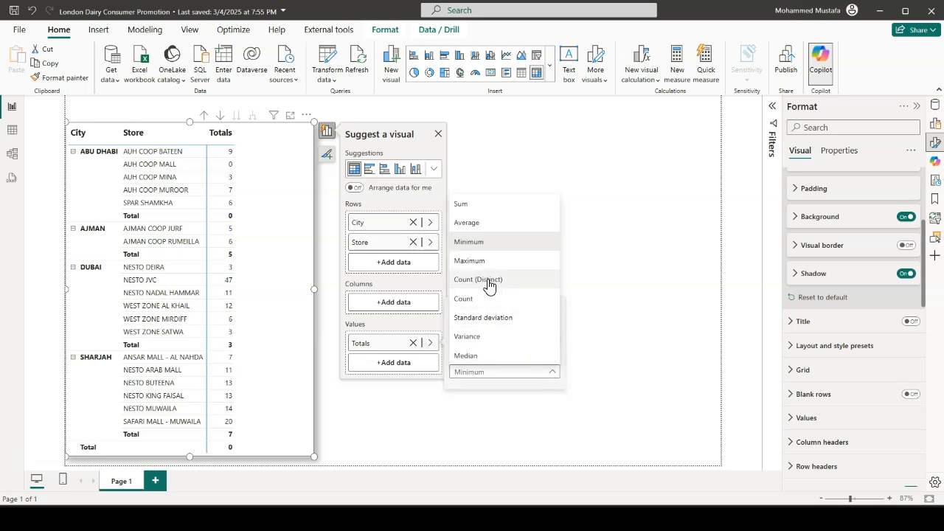
pyautogui.click(475, 302)
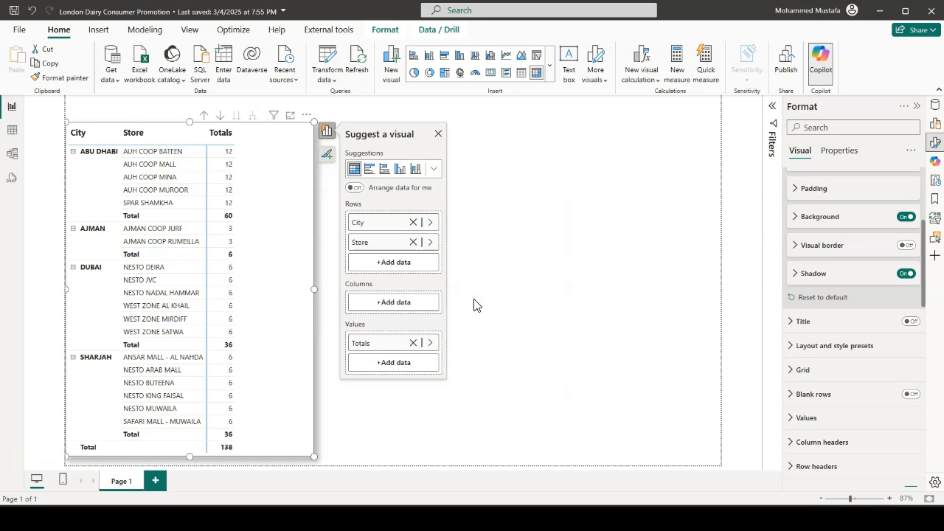
pyautogui.click(431, 344)
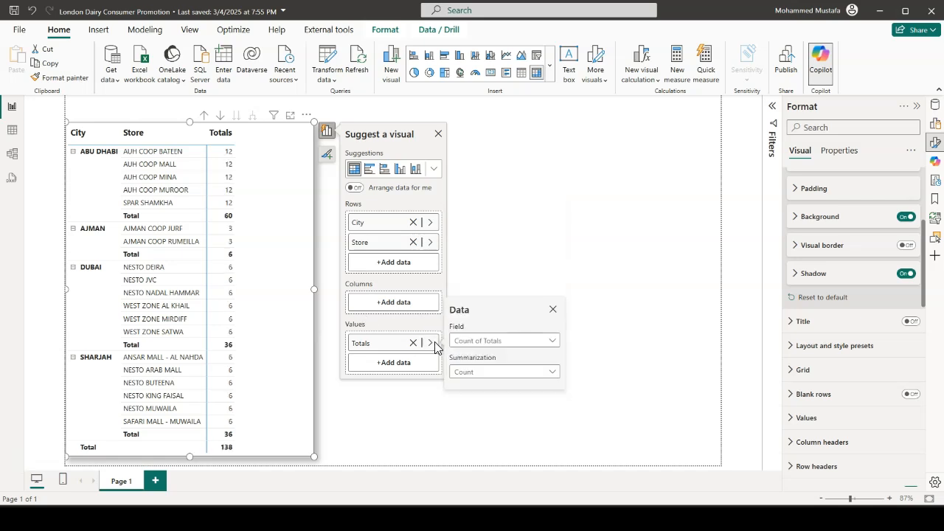
pyautogui.click(551, 373)
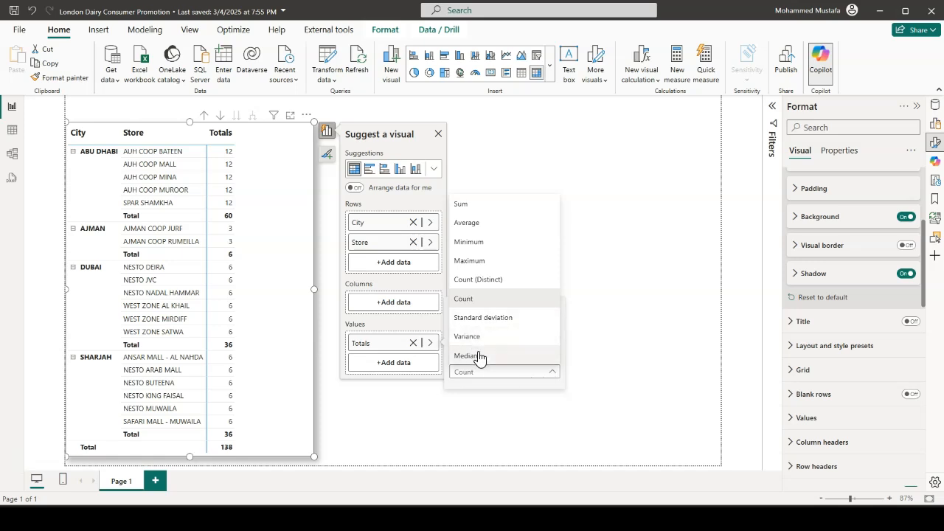
pyautogui.click(477, 208)
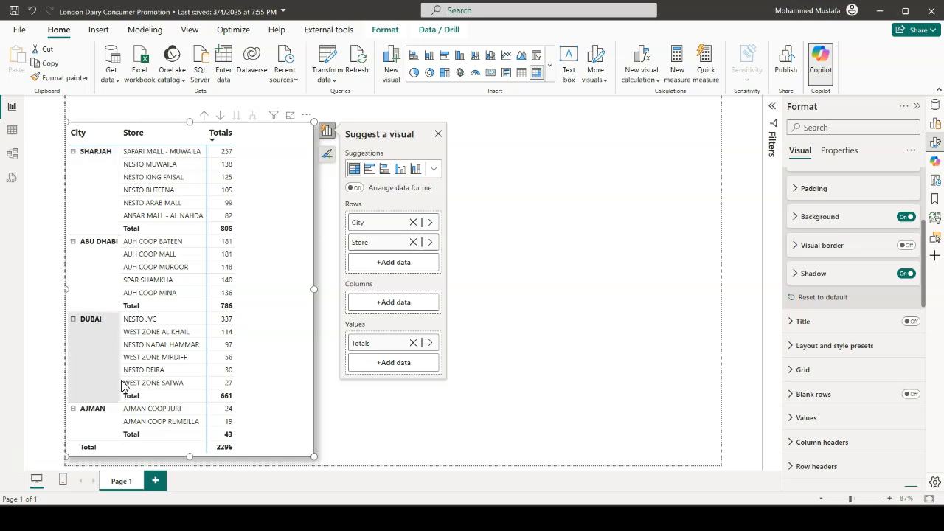
# Narrow the matrix from its outer edge so it ends just beyond the Totals column, and deselect it
pyautogui.moveTo(314, 287); pyautogui.dragTo(272, 284)
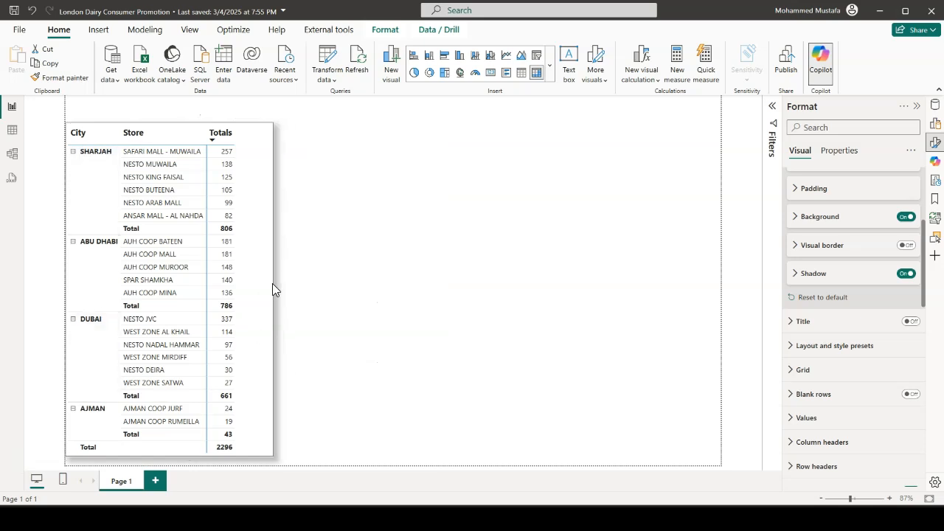
pyautogui.click(445, 298)
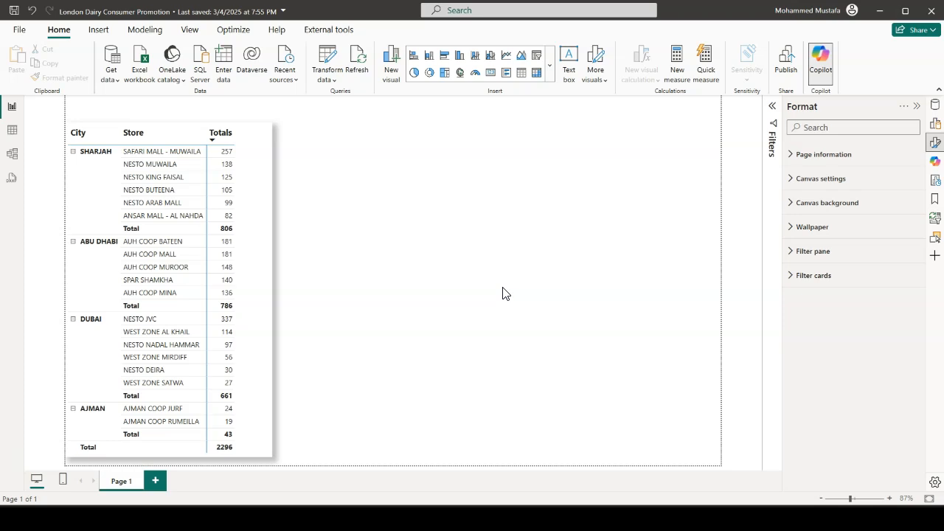
# Expand the Daily Sales table to list its fields beside the report page
pyautogui.click(917, 109)
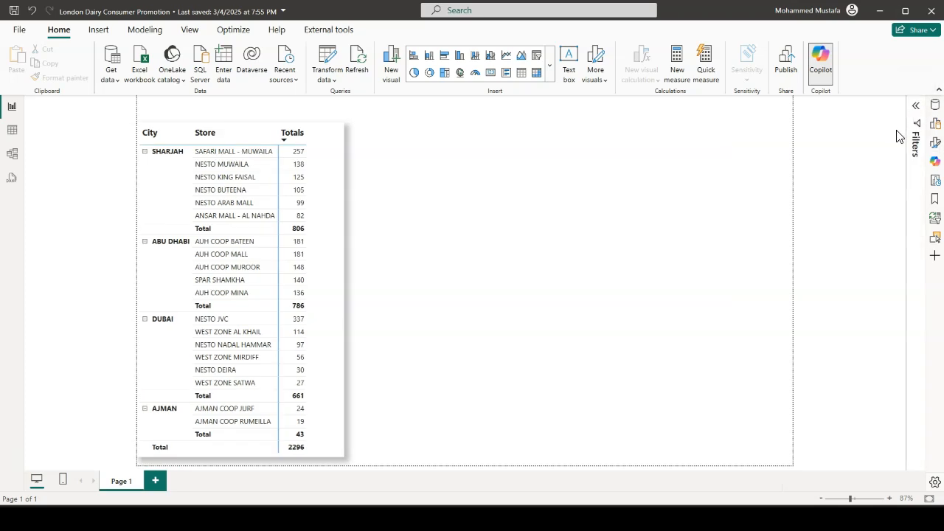
pyautogui.click(937, 106)
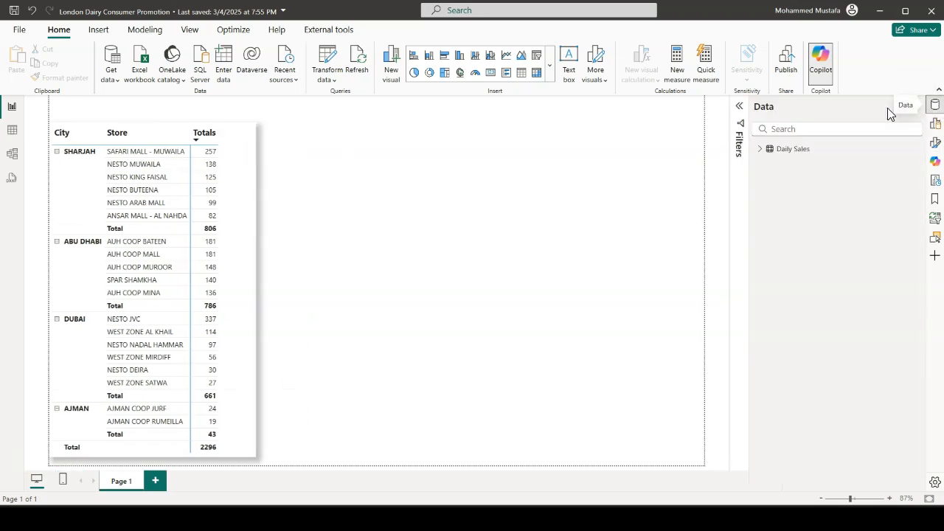
pyautogui.click(760, 152)
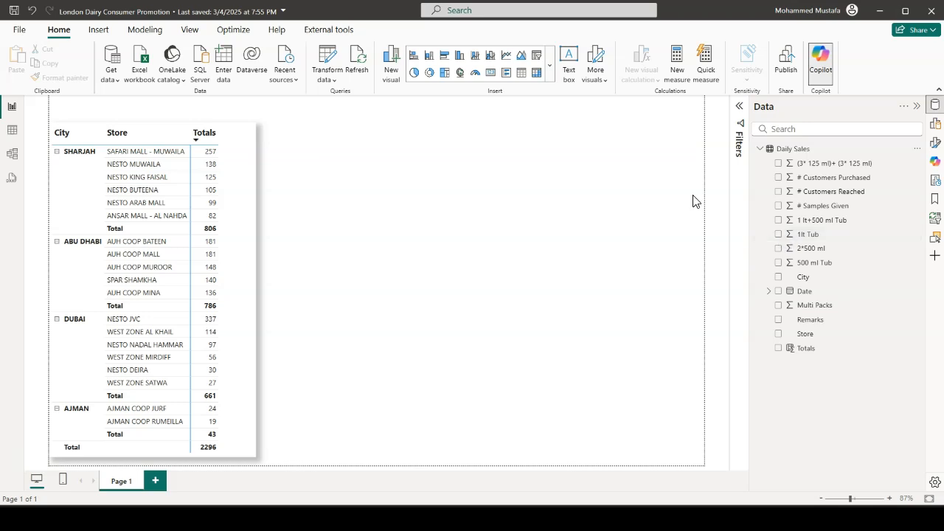
# Examine the distinct dates in the Daily Sales table's Date column without filtering it, and return to the report page
pyautogui.click(12, 132)
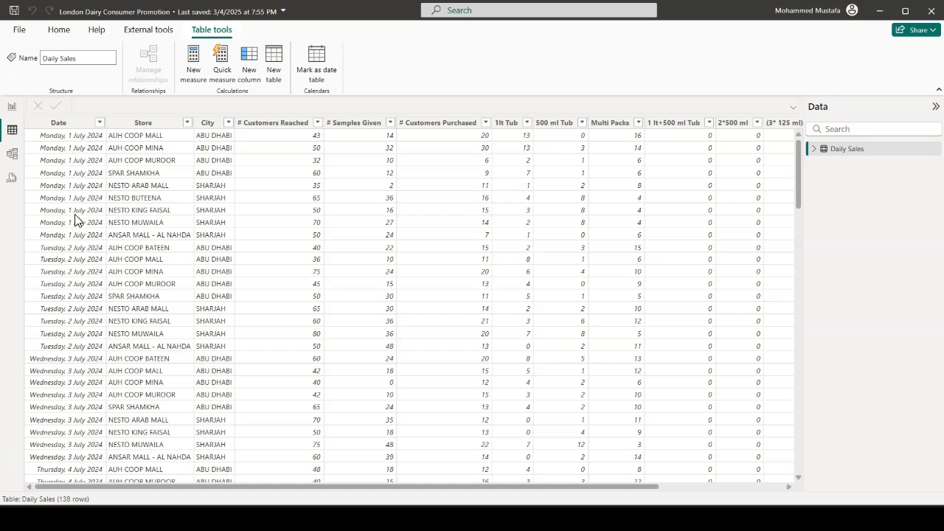
pyautogui.click(99, 124)
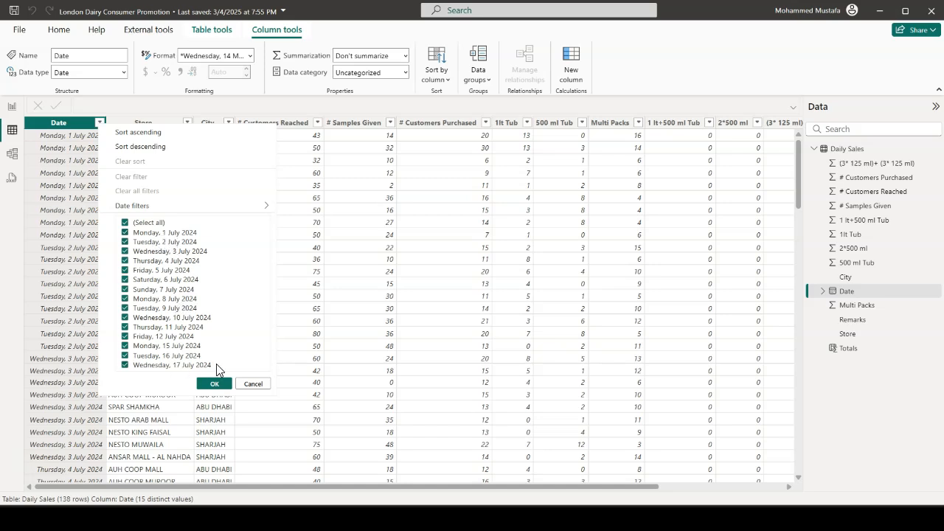
pyautogui.click(253, 385)
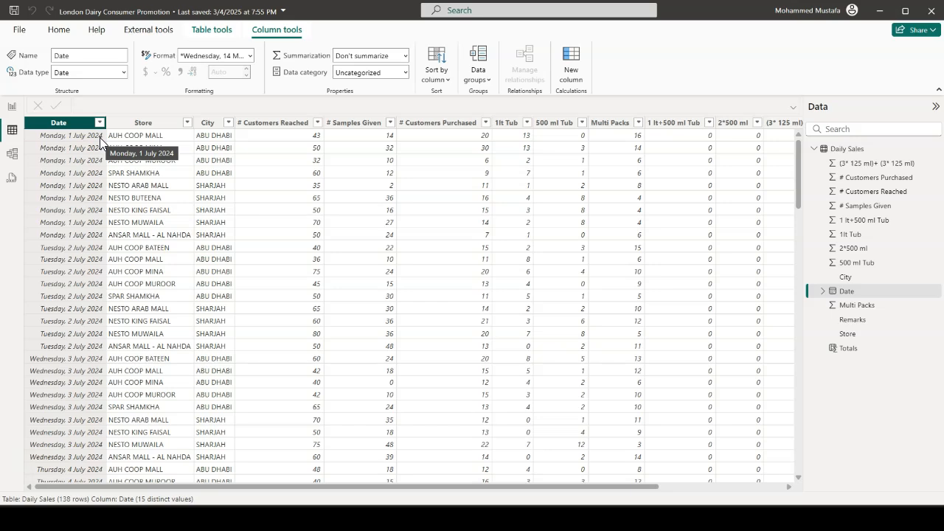
pyautogui.click(11, 107)
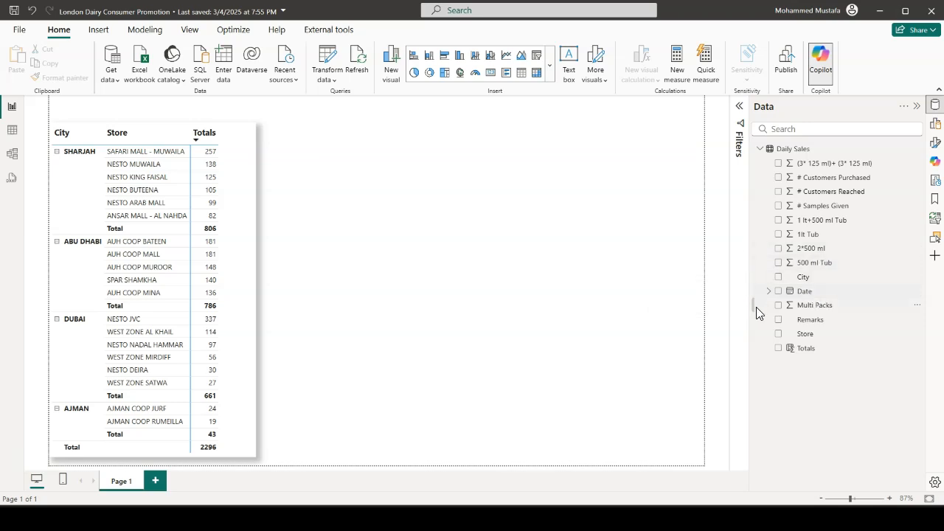
# Create a visual beside the city and store matrix from the Date Hierarchy and Totals fields of Daily Sales
pyautogui.click(769, 291)
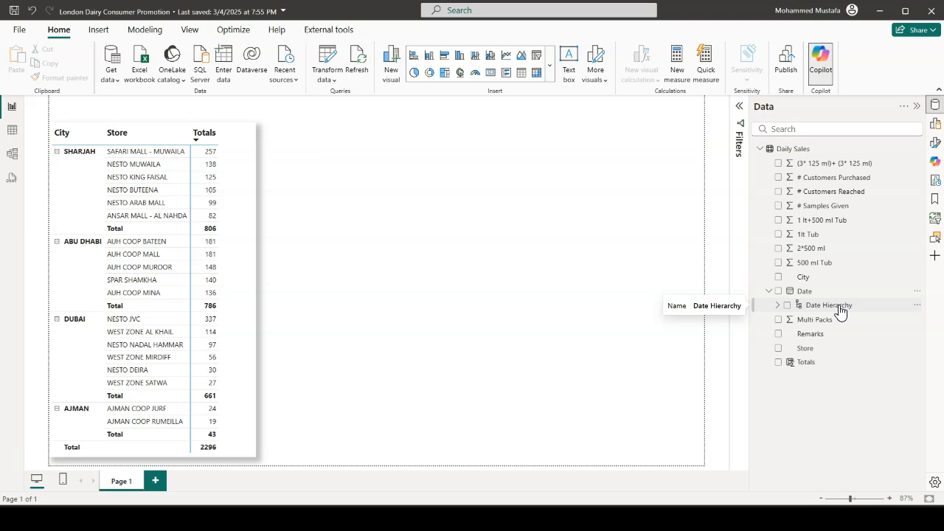
pyautogui.click(778, 306)
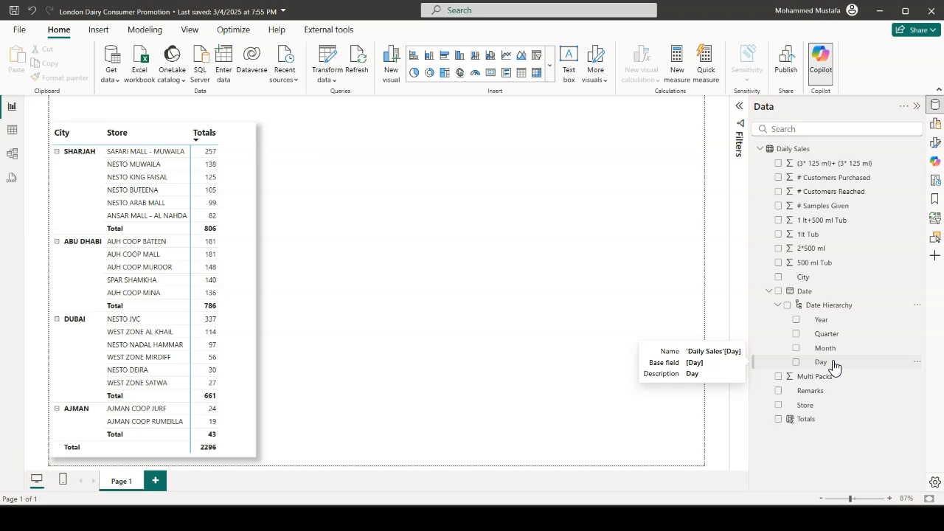
pyautogui.moveTo(830, 309); pyautogui.dragTo(417, 215)
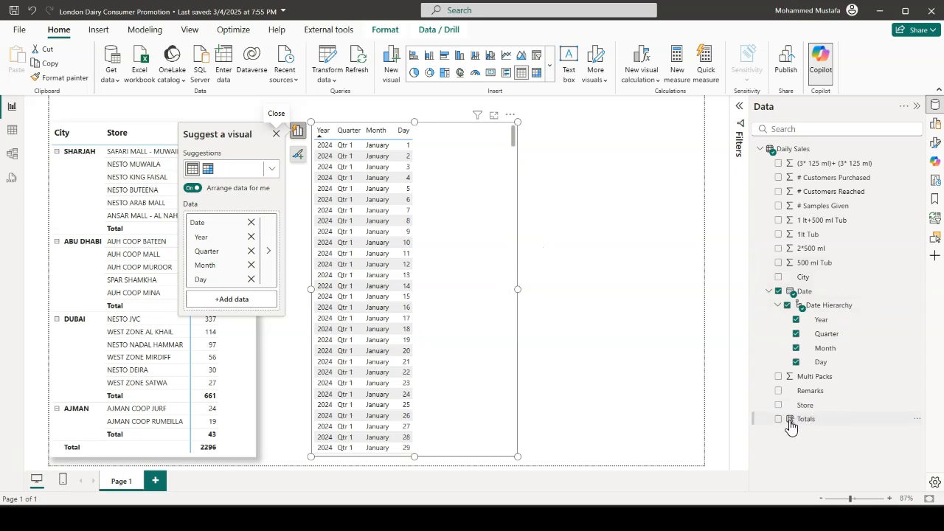
pyautogui.moveTo(816, 419); pyautogui.dragTo(482, 264)
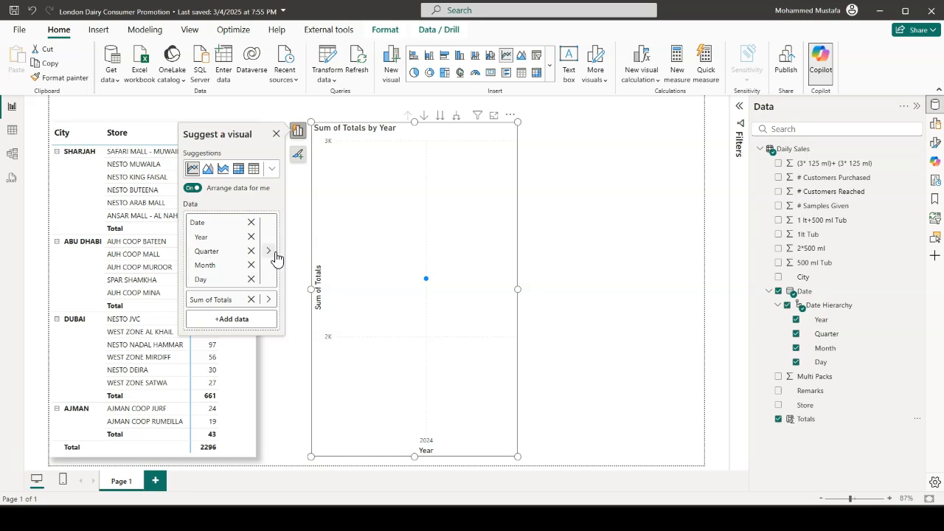
# Convert the new date visual to a matrix and expand 2024, Qtr 3 and July down to the individual days
pyautogui.click(239, 170)
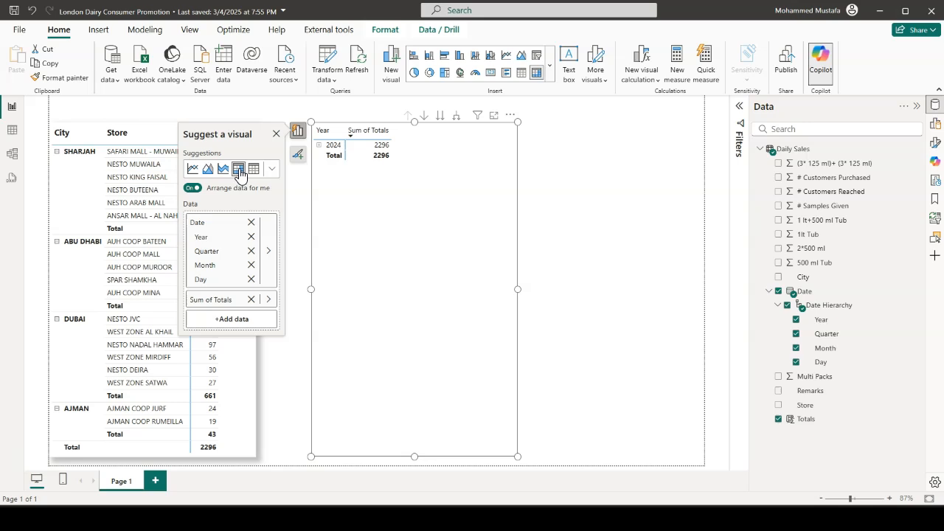
pyautogui.click(320, 146)
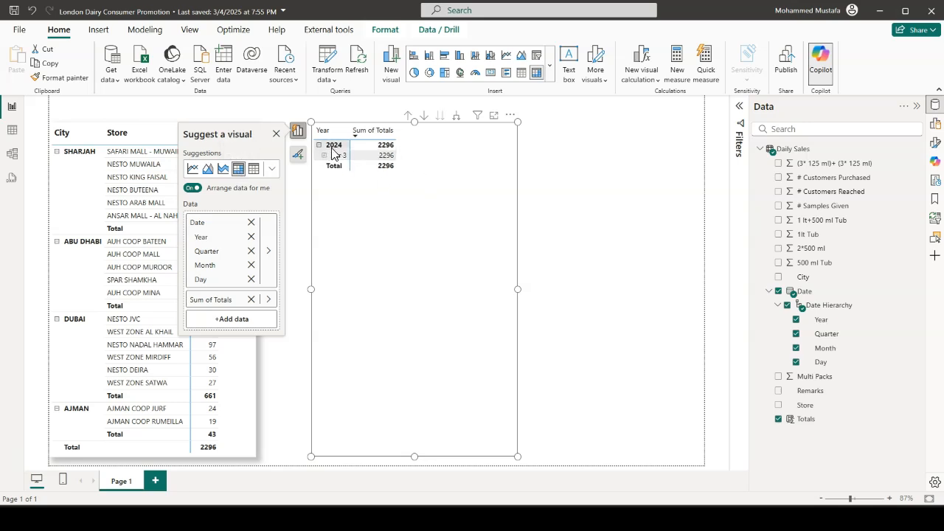
pyautogui.click(324, 156)
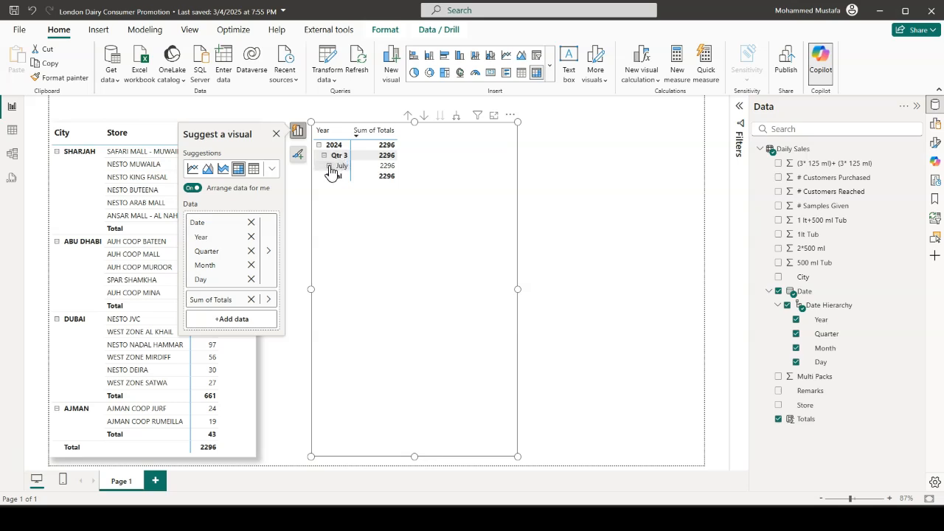
pyautogui.click(329, 166)
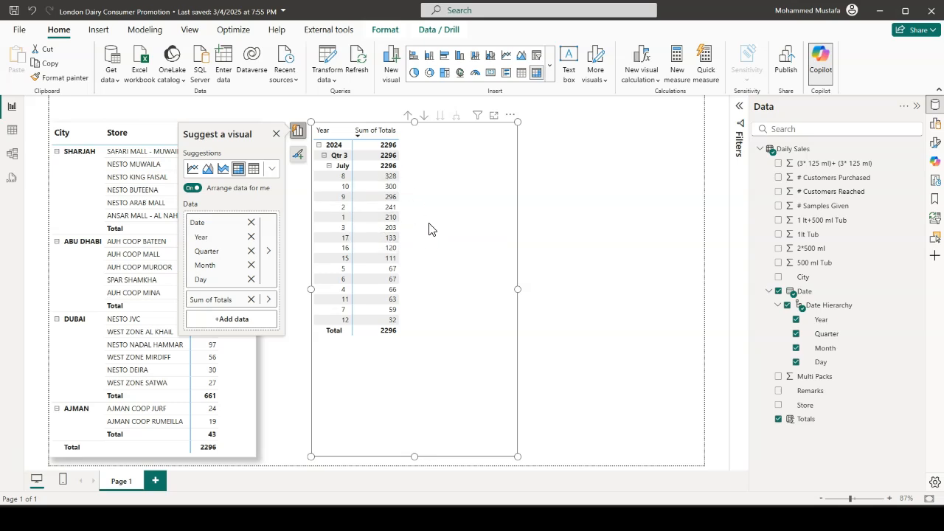
# Change the date matrix to a clustered column chart and widen it to nearly the page's edge
pyautogui.click(461, 56)
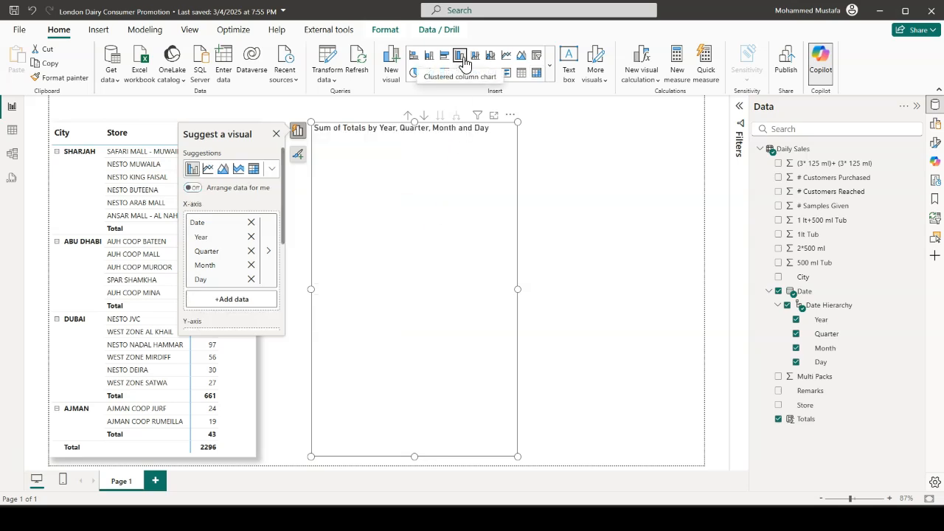
pyautogui.moveTo(518, 289); pyautogui.dragTo(662, 259)
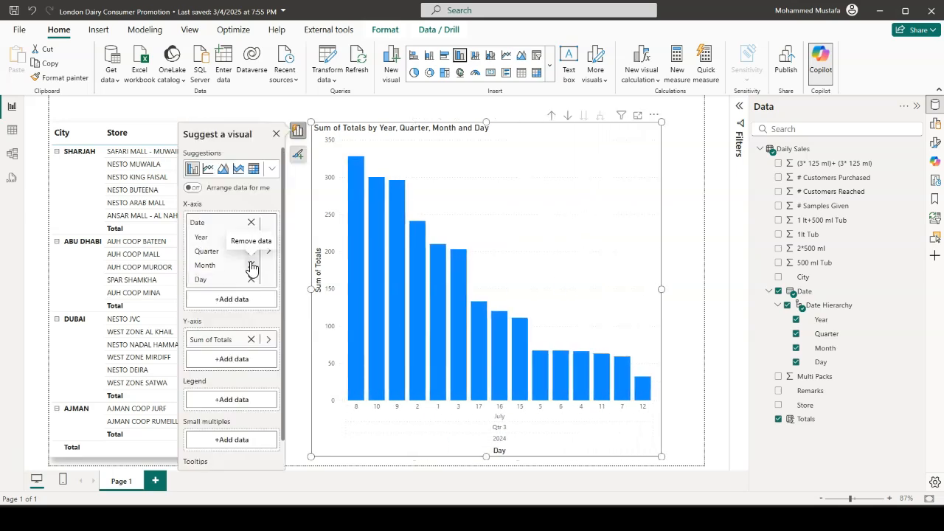
# Remove Month, Quarter and Year from the column chart's X-axis, and shorten the chart from its lower edge
pyautogui.click(250, 264)
pyautogui.click(250, 251)
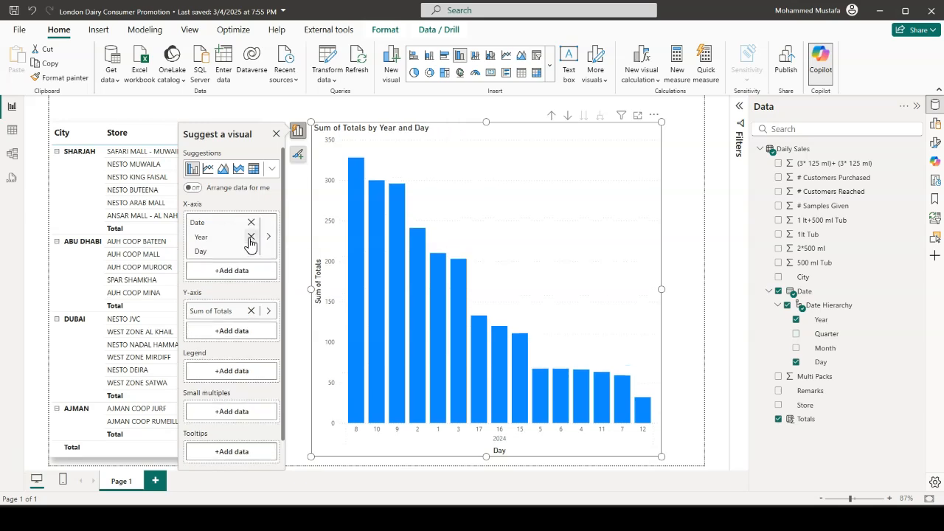
pyautogui.click(251, 237)
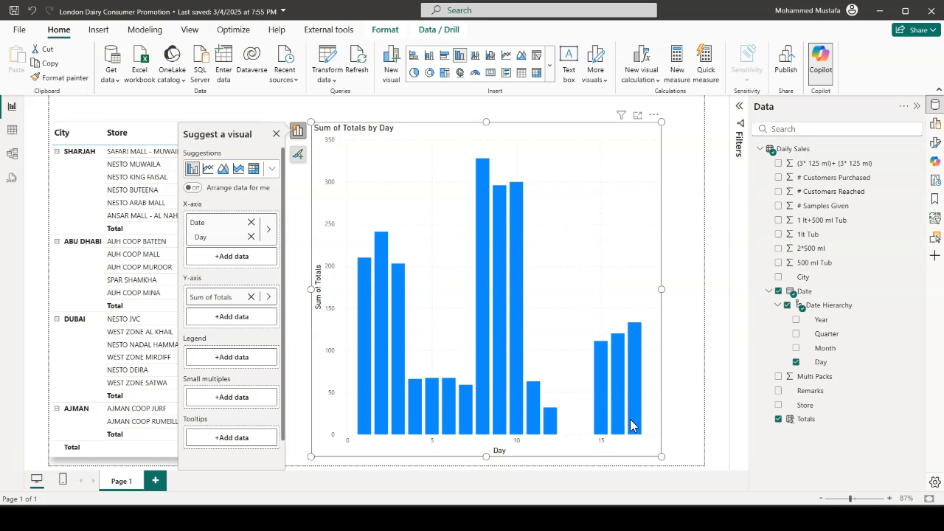
pyautogui.moveTo(486, 453); pyautogui.dragTo(485, 340)
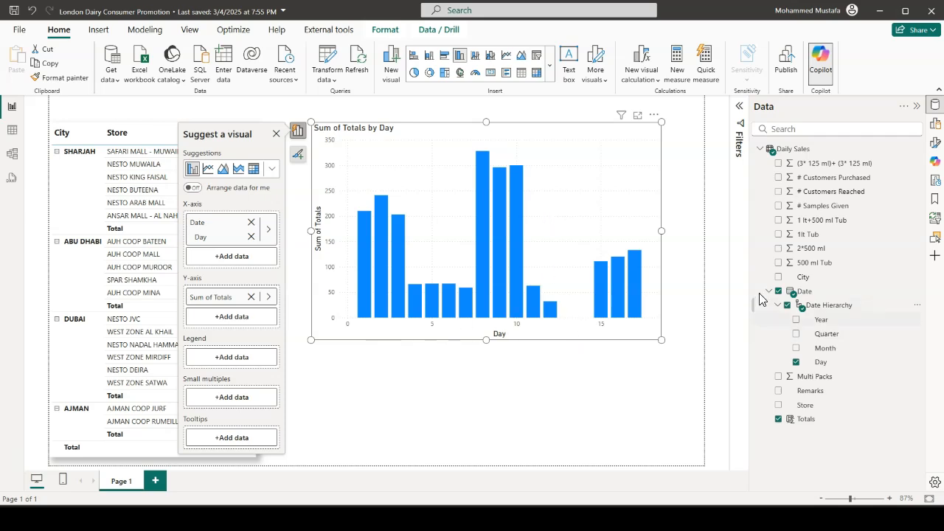
# Set the X-axis type of the daily totals column chart to Categorical
pyautogui.click(936, 143)
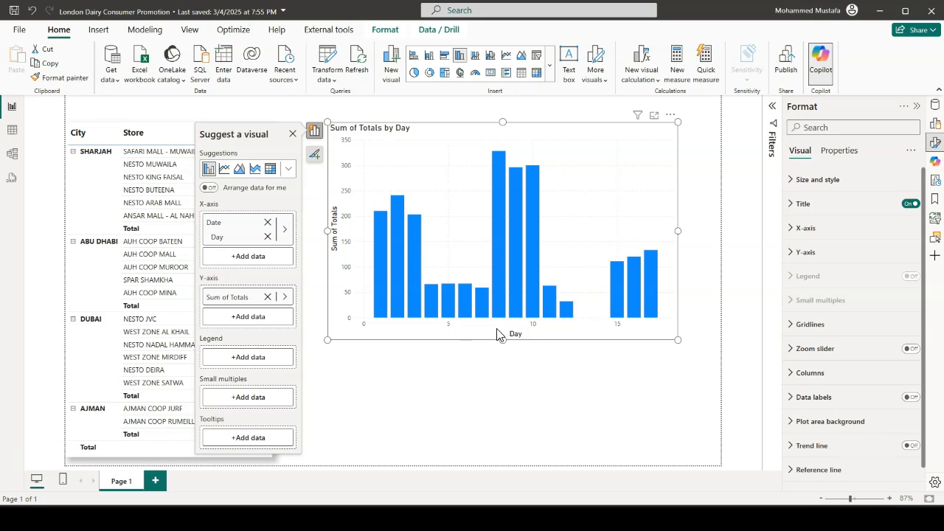
pyautogui.click(786, 230)
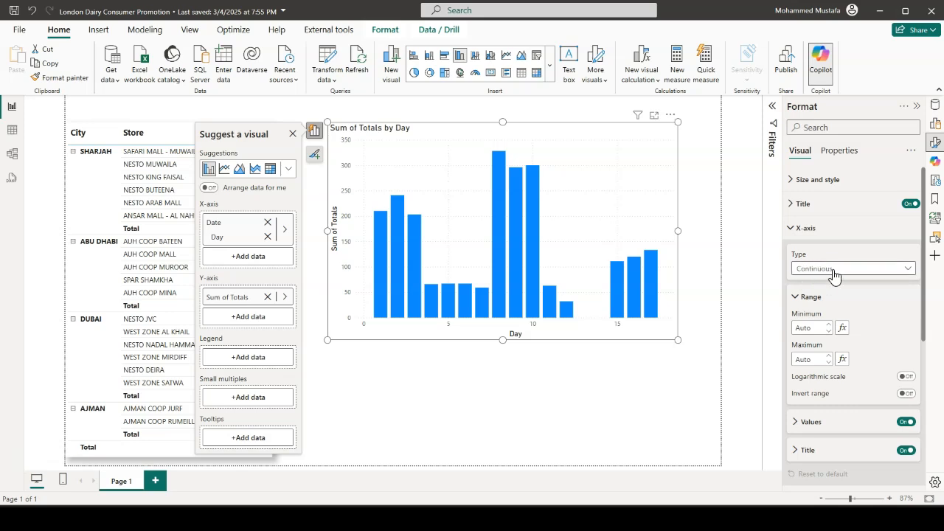
pyautogui.click(909, 270)
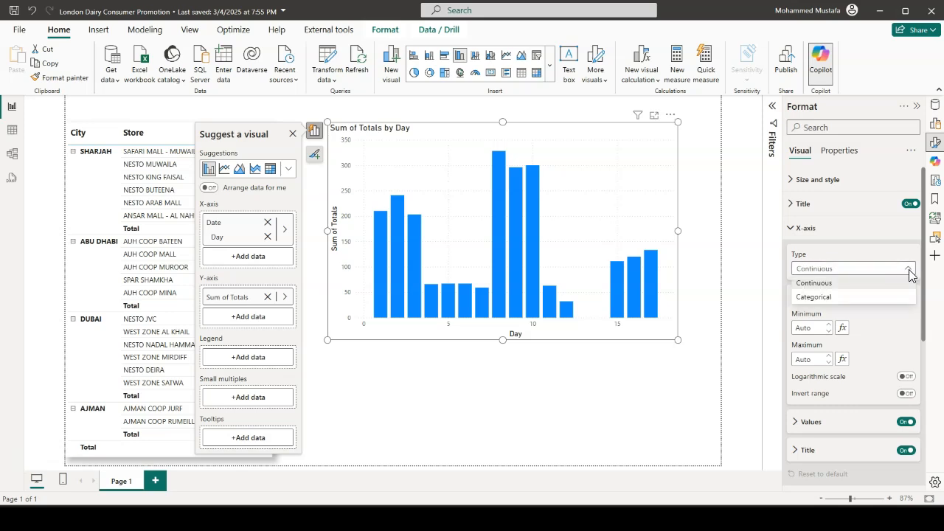
pyautogui.click(832, 298)
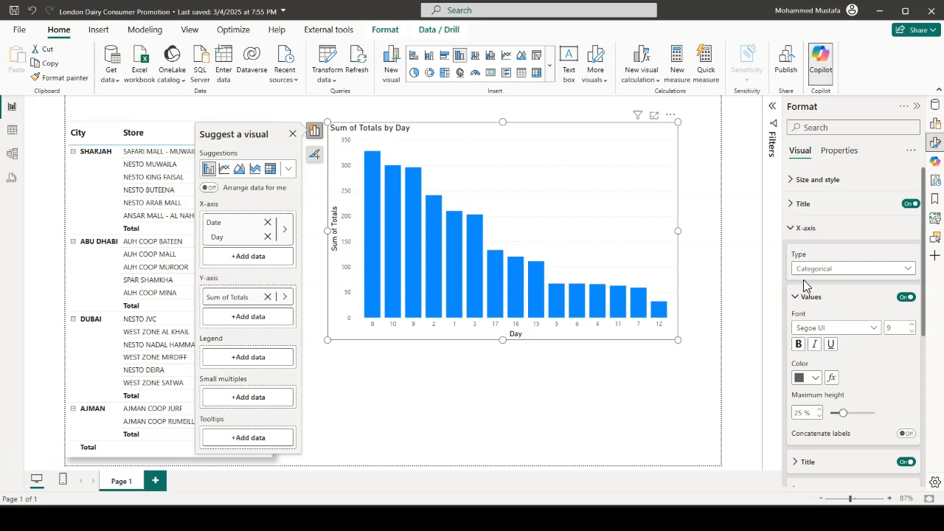
# Turn off the X-axis and Y-axis titles of the daily totals column chart
pyautogui.scroll(-1, 803, 280)
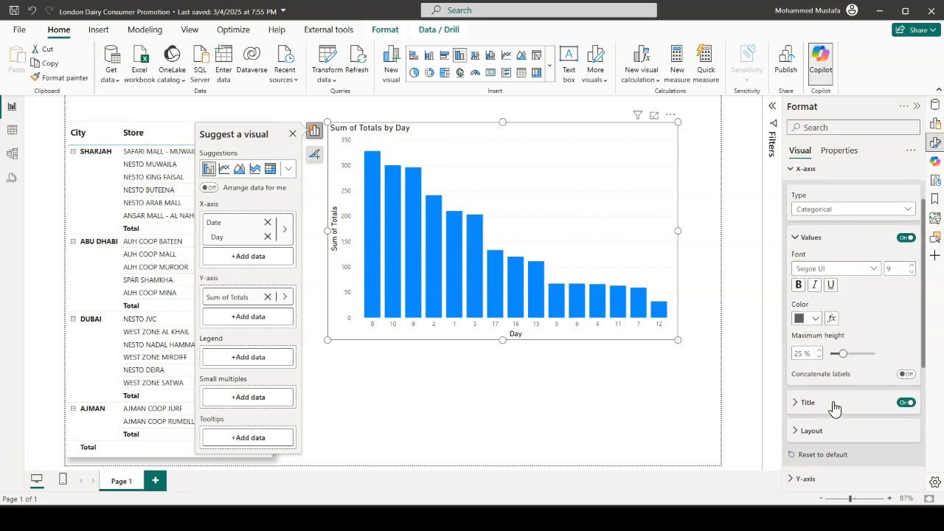
pyautogui.click(904, 406)
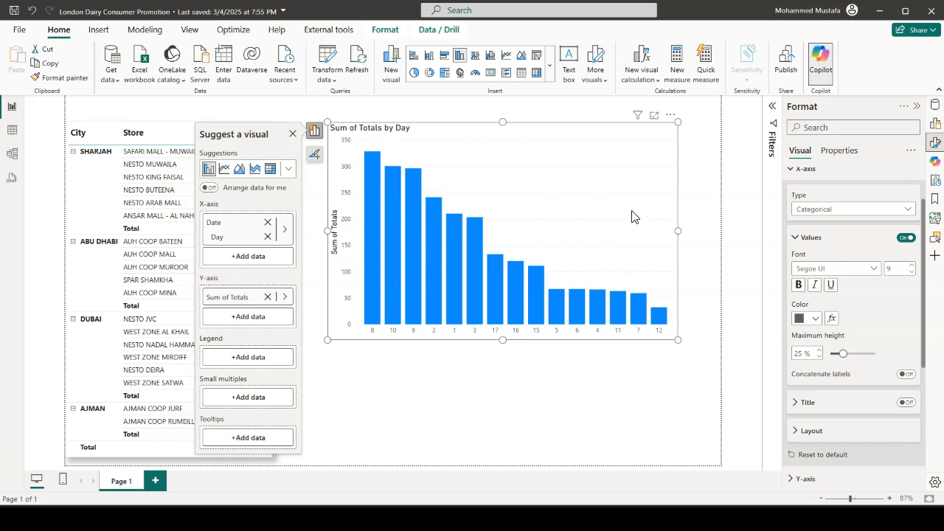
pyautogui.click(793, 171)
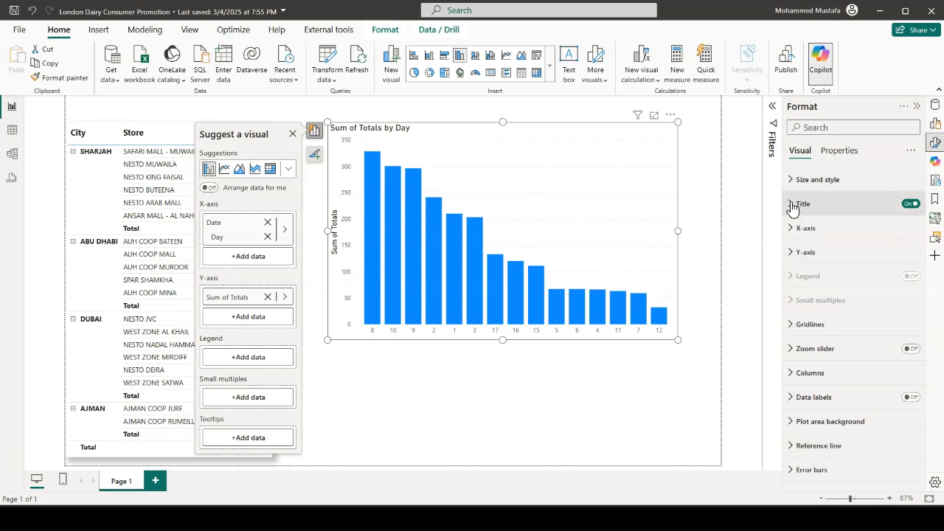
pyautogui.click(793, 252)
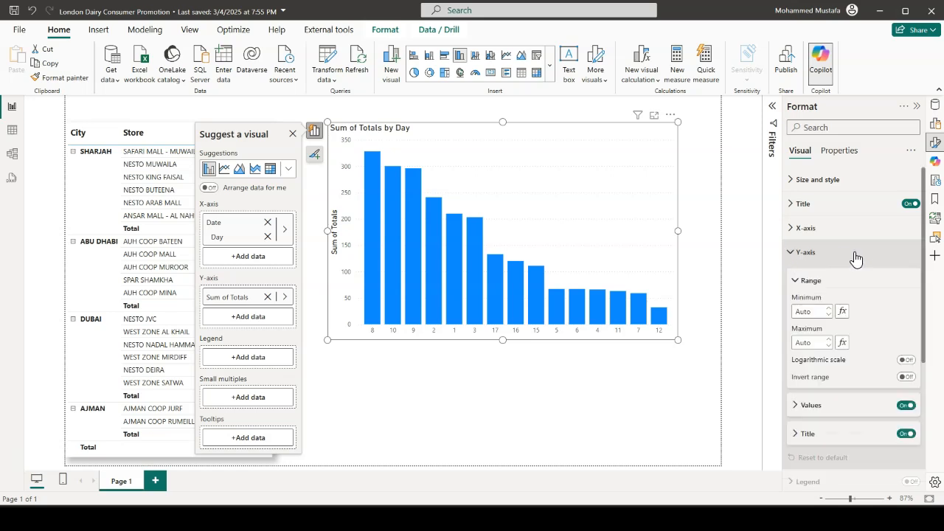
pyautogui.click(905, 434)
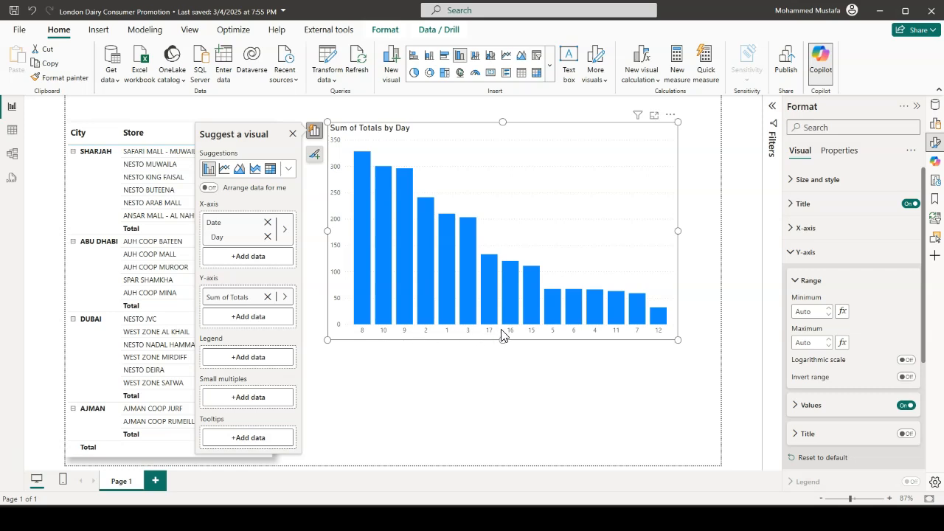
# Add a calculated column named Weekday to the Daily Sales table and begin its formula with the WEEKDAY function
pyautogui.click(12, 130)
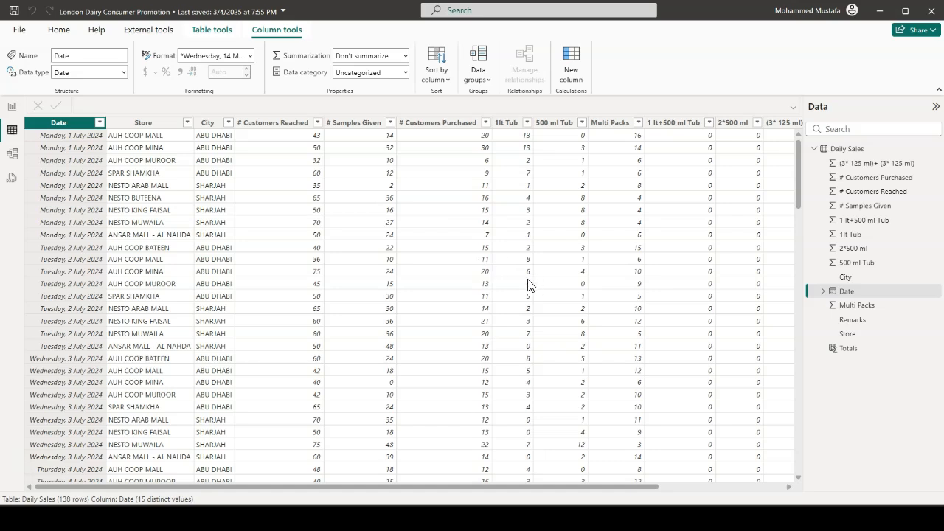
pyautogui.click(570, 76)
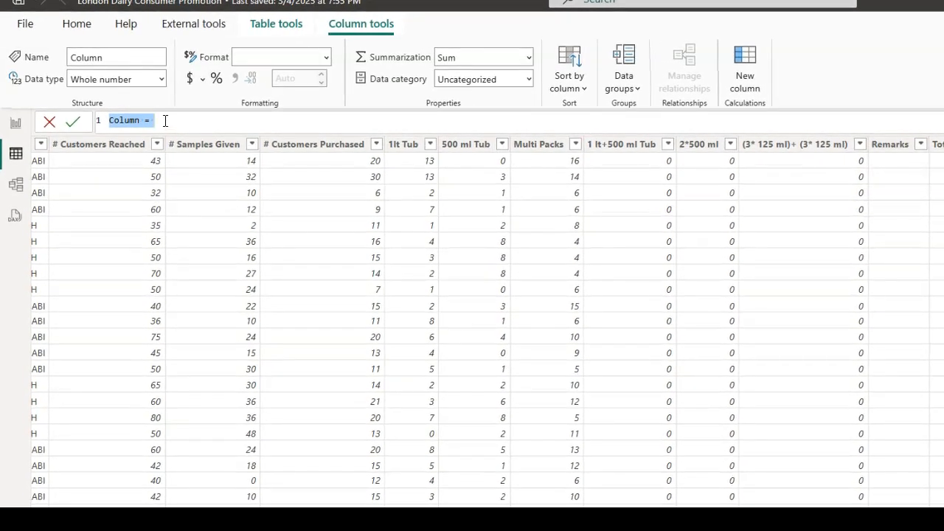
pyautogui.write('Weekday')
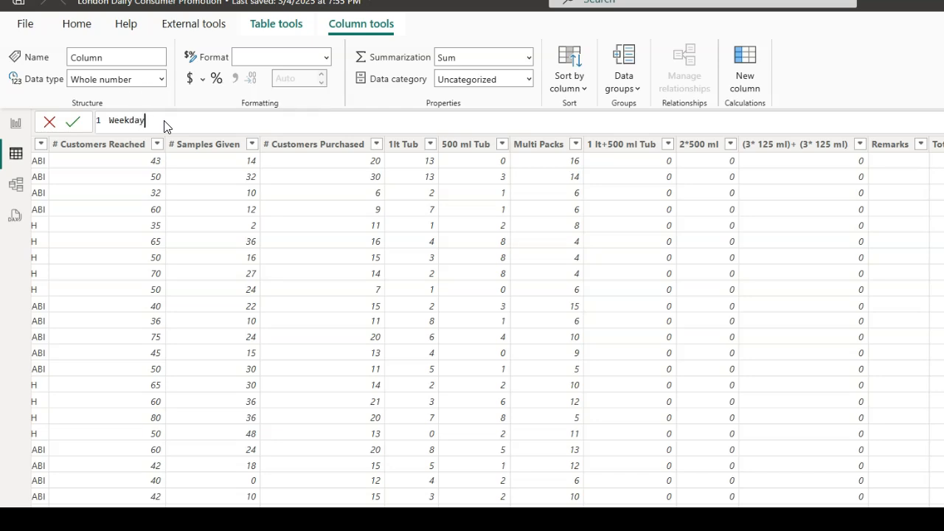
pyautogui.write(' = week')
pyautogui.press('Tab')
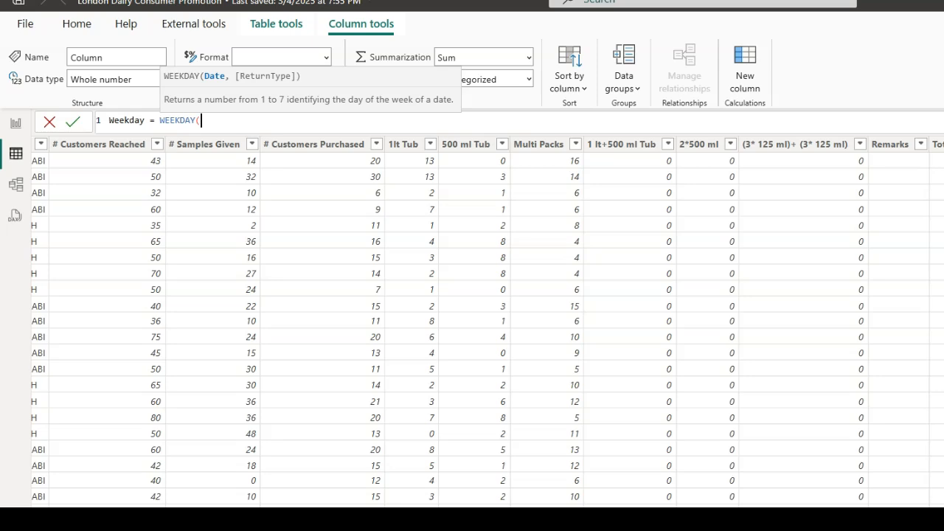
# Enter 'Daily Sales'[Date].[Date] as the date argument of the WEEKDAY function
pyautogui.hscroll(-5, 472, 317)
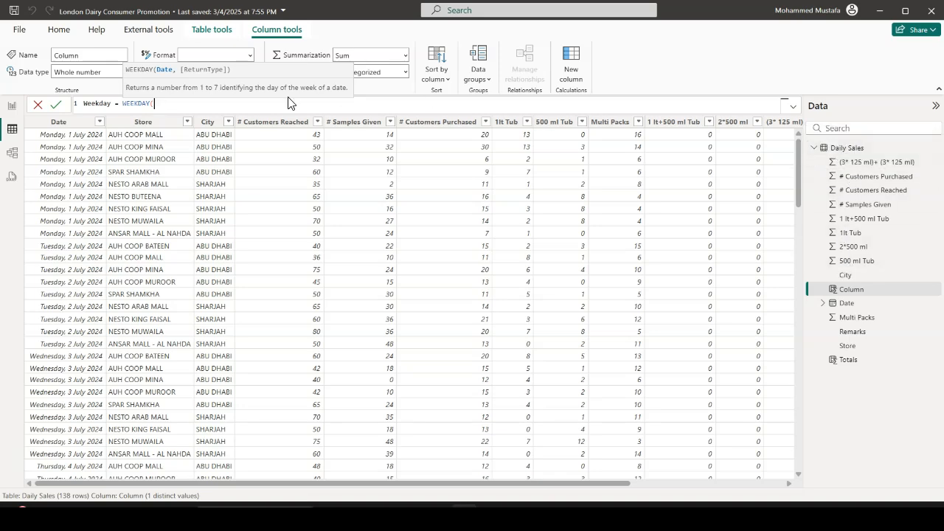
pyautogui.write('dai')
pyautogui.write('l')
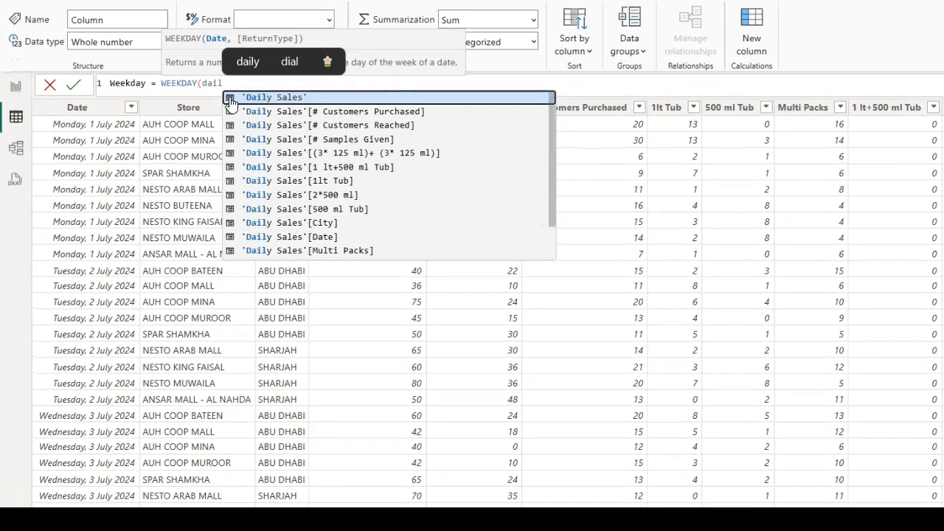
pyautogui.write('y')
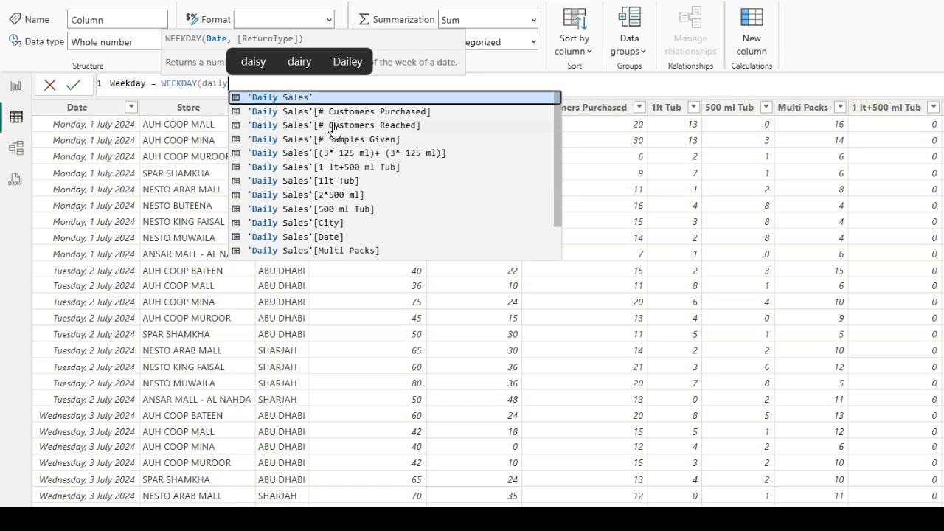
pyautogui.click(324, 238)
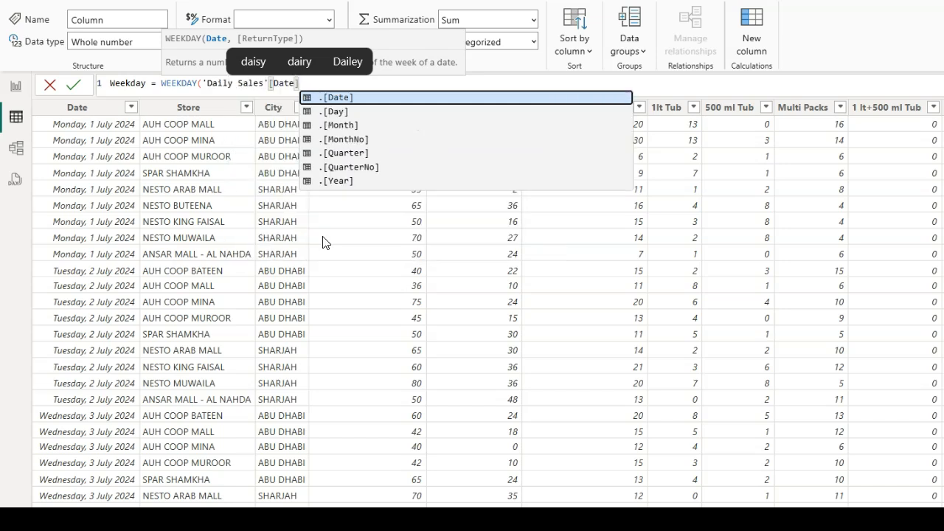
pyautogui.click(334, 98)
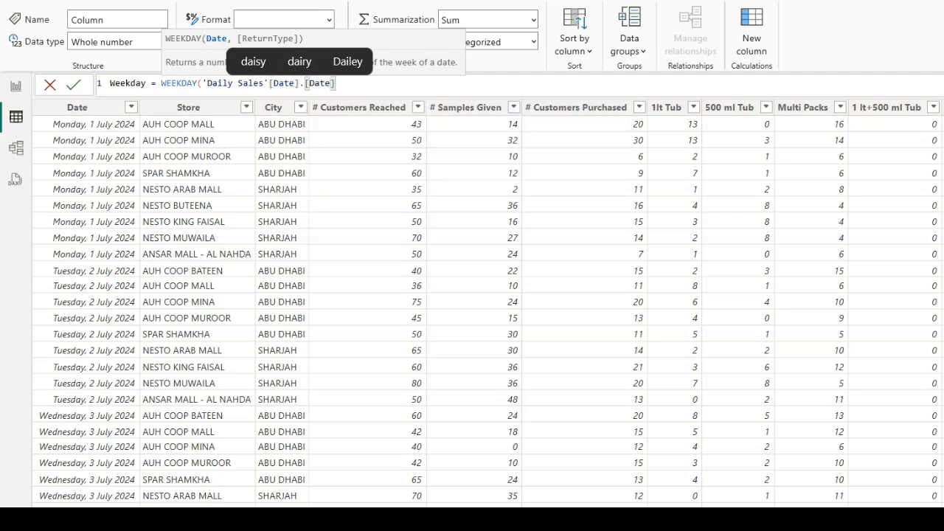
# Set the WEEKDAY return type to 2, counting Monday=1 through Sunday=7, and commit the Weekday column's formula
pyautogui.write(',')
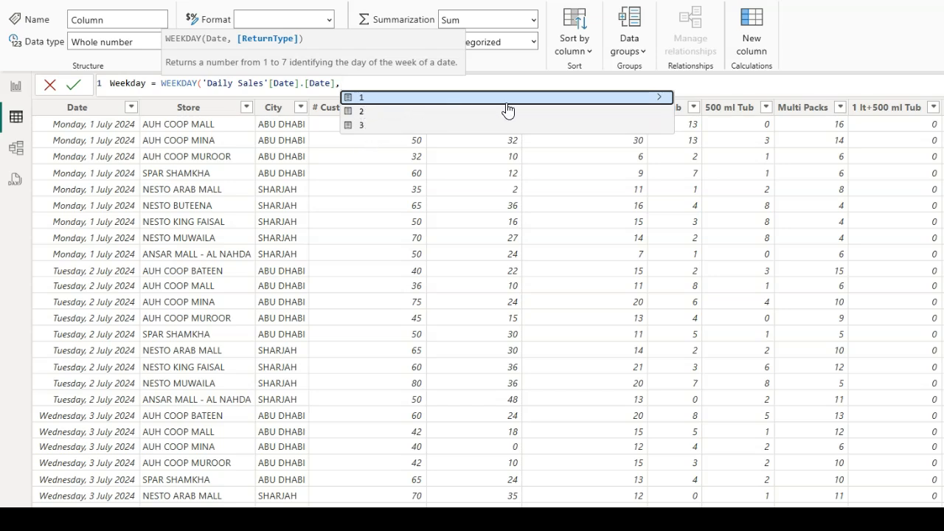
pyautogui.click(660, 99)
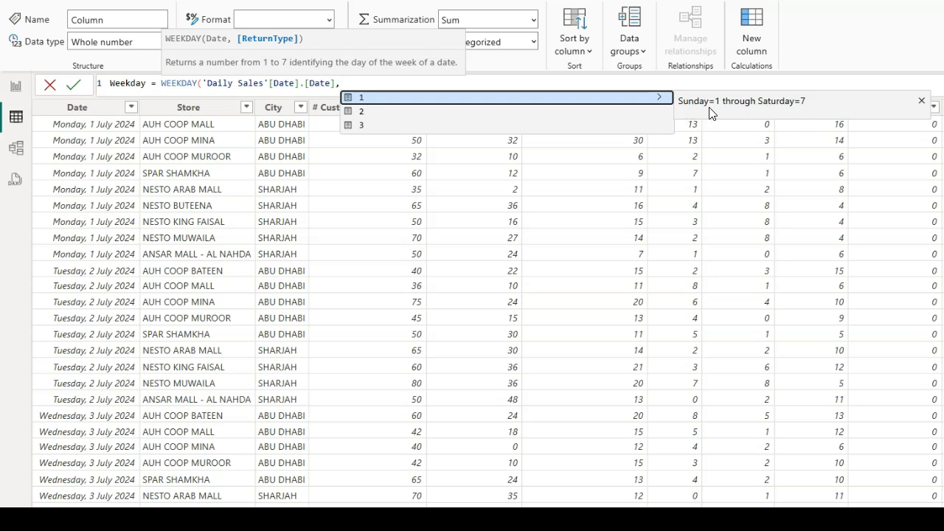
pyautogui.press('Left')
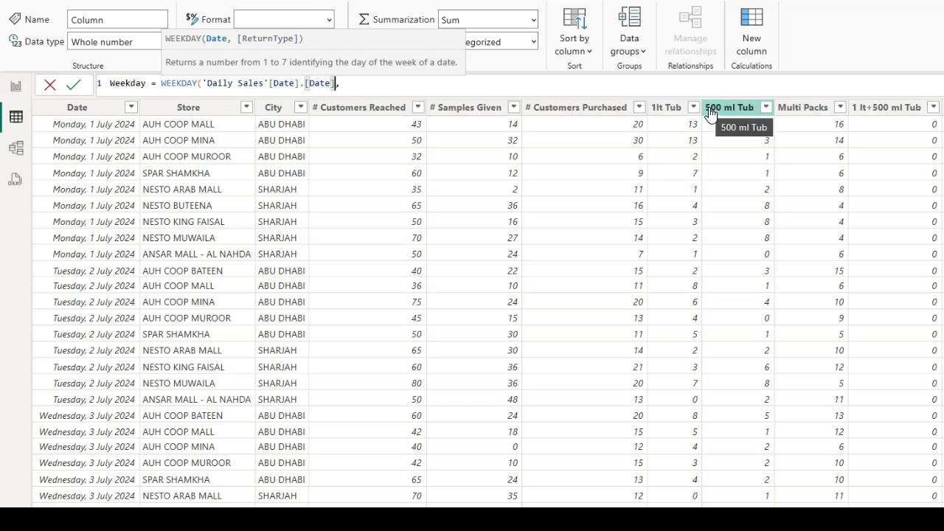
pyautogui.click(356, 82)
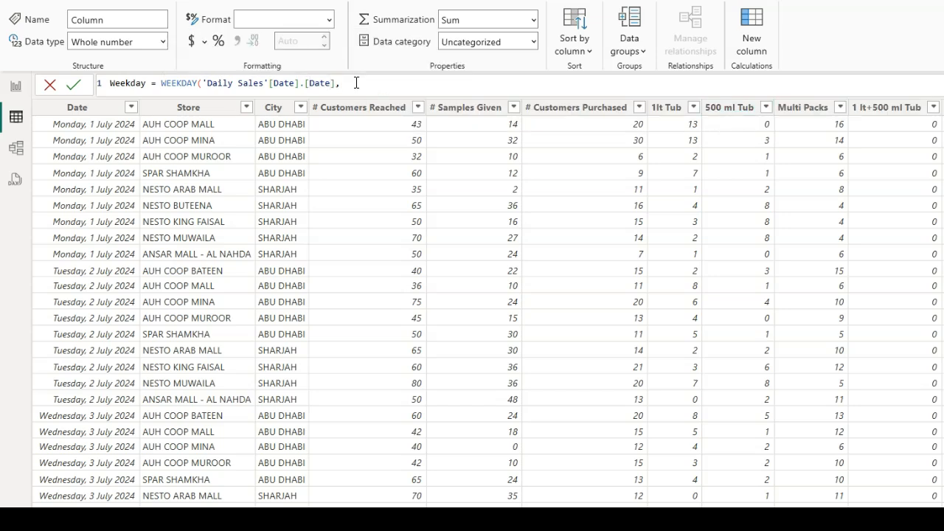
pyautogui.press('BackSpace')
pyautogui.write(',')
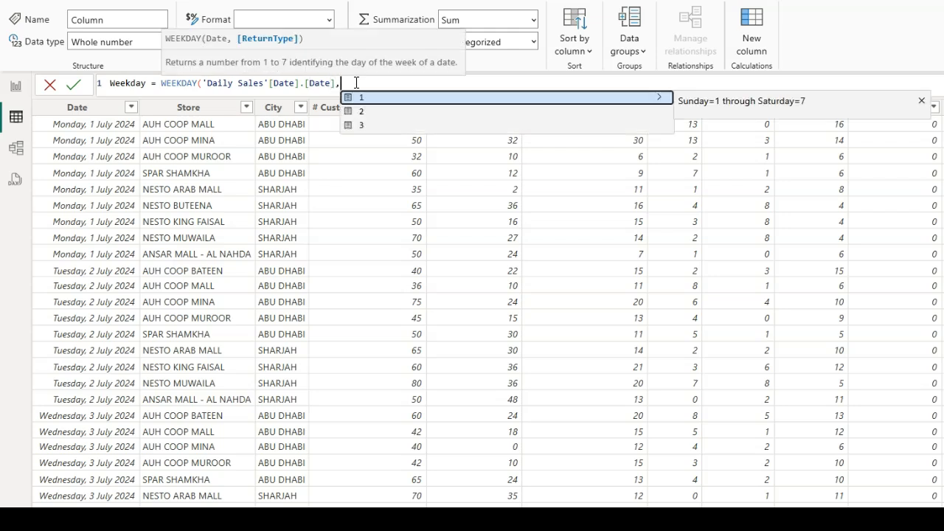
pyautogui.press('Down')
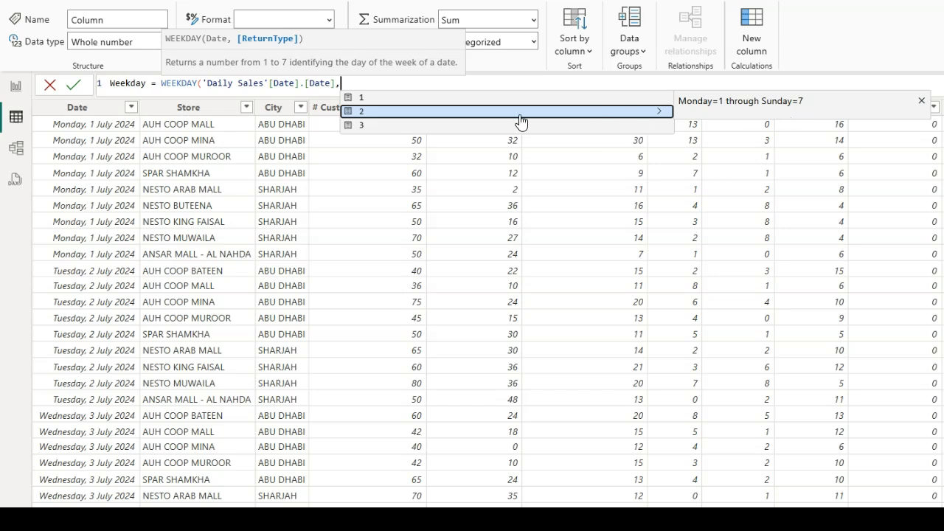
pyautogui.click(366, 112)
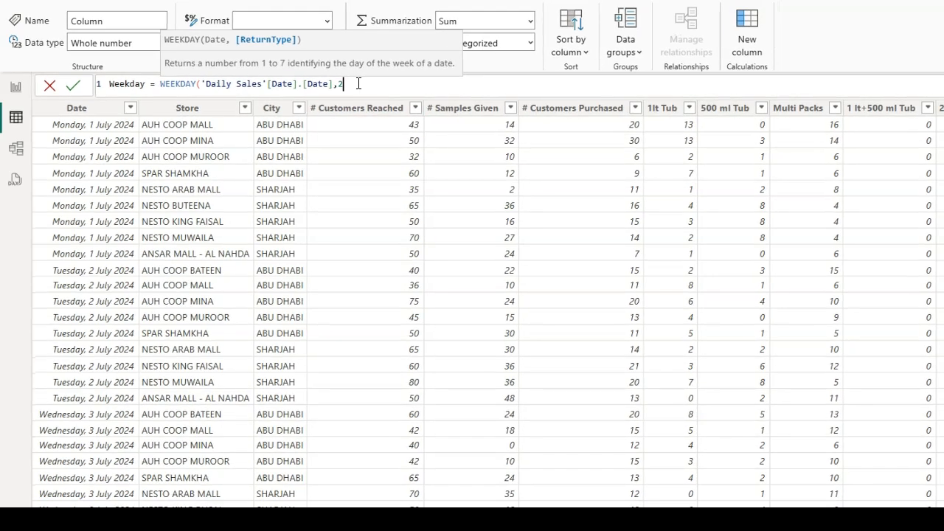
pyautogui.write(')')
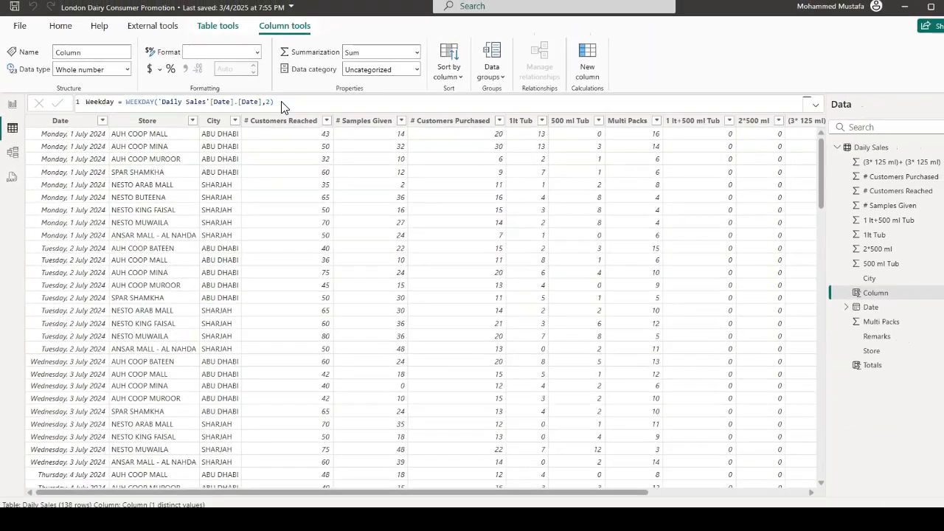
pyautogui.press('Return')
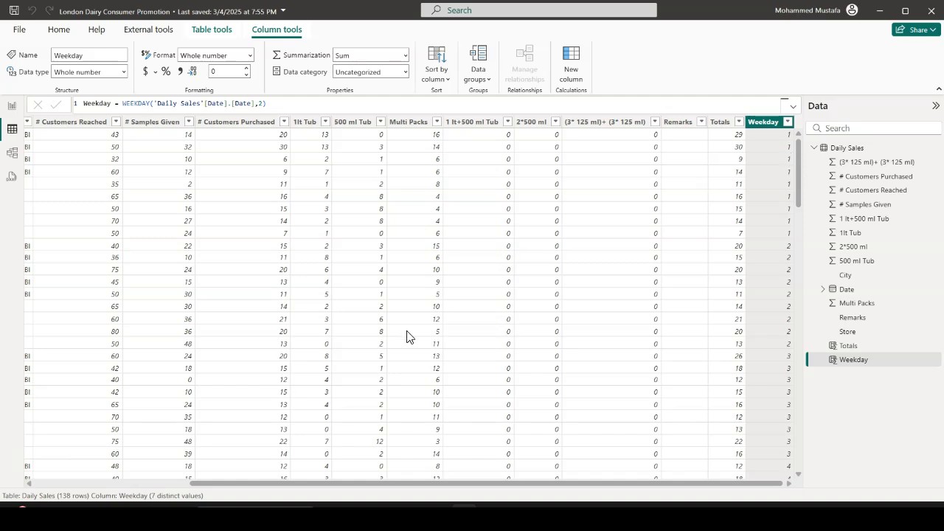
pyautogui.moveTo(446, 484); pyautogui.dragTo(222, 482)
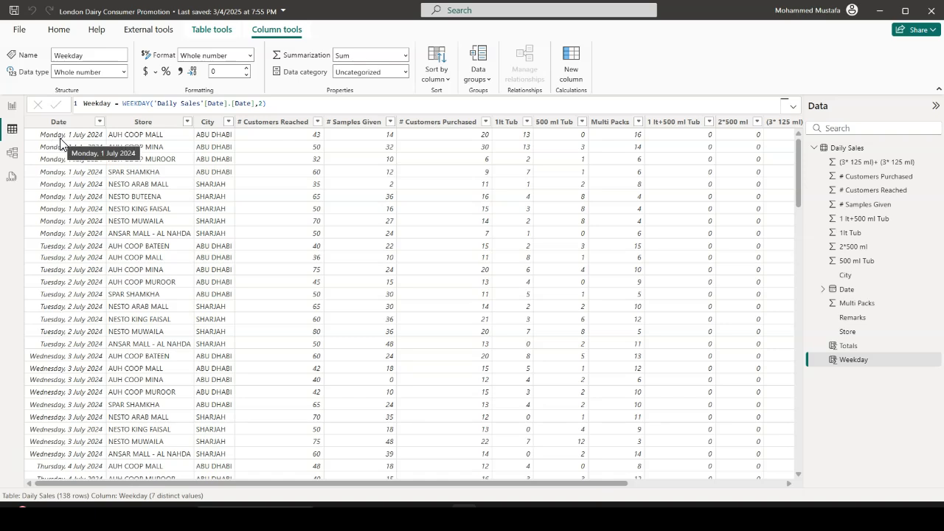
# Add another calculated column named Weekday Name to Daily Sales and begin its formula with the FORMAT function
pyautogui.click(574, 74)
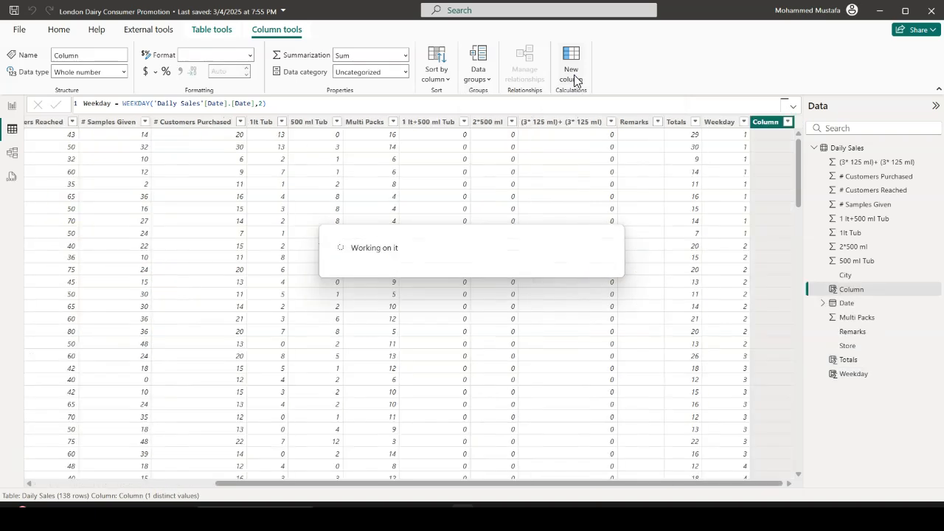
pyautogui.write('Weekda')
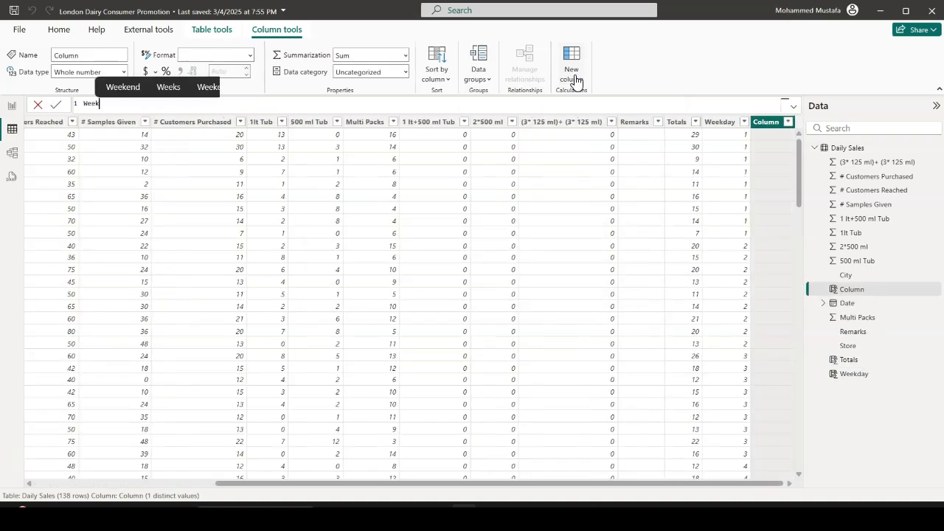
pyautogui.write('y Name')
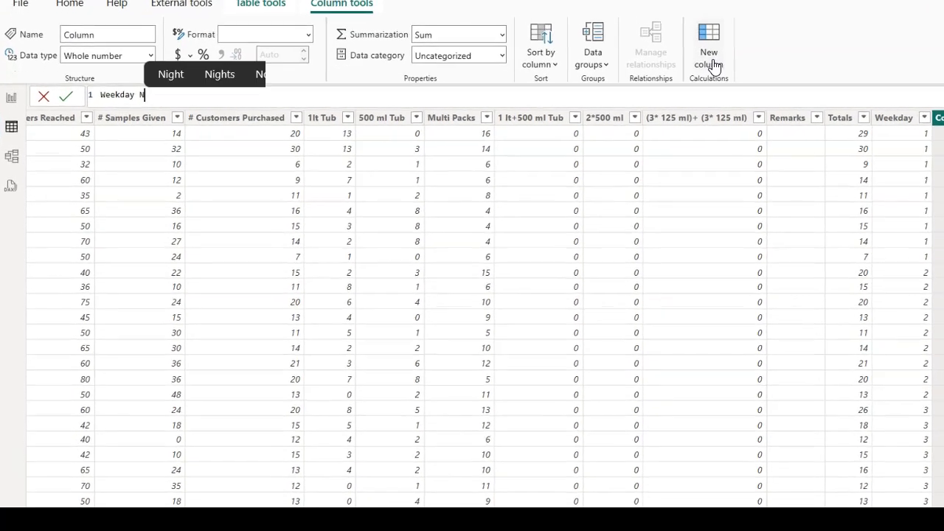
pyautogui.write(' = ')
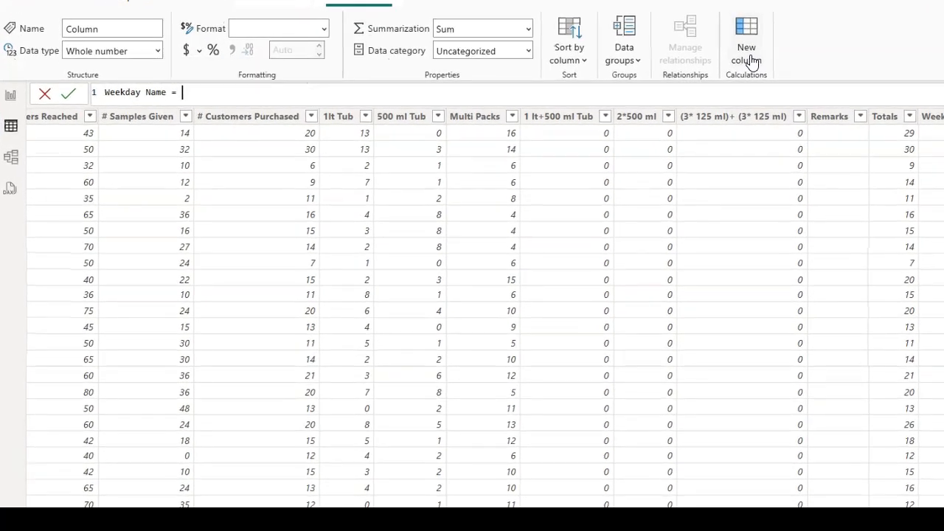
pyautogui.write('For')
pyautogui.press('Tab')
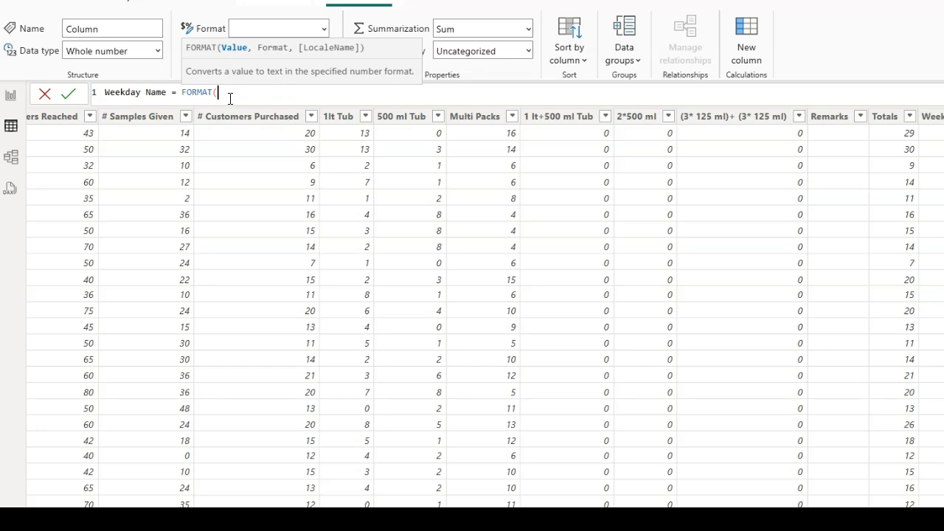
# Enter 'Daily Sales'[Date].[Date] as the value argument of the Weekday Name column's FORMAT function
pyautogui.write('da')
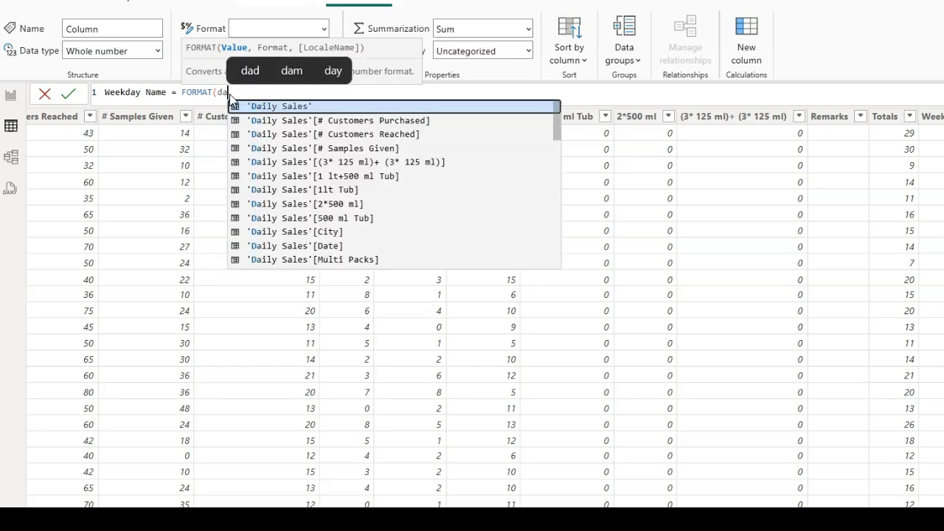
pyautogui.press('Down')
pyautogui.press('Down')
pyautogui.press('Down')
pyautogui.press('Down')
pyautogui.press('Down')
pyautogui.press('Down')
pyautogui.press('Down')
pyautogui.press('Down')
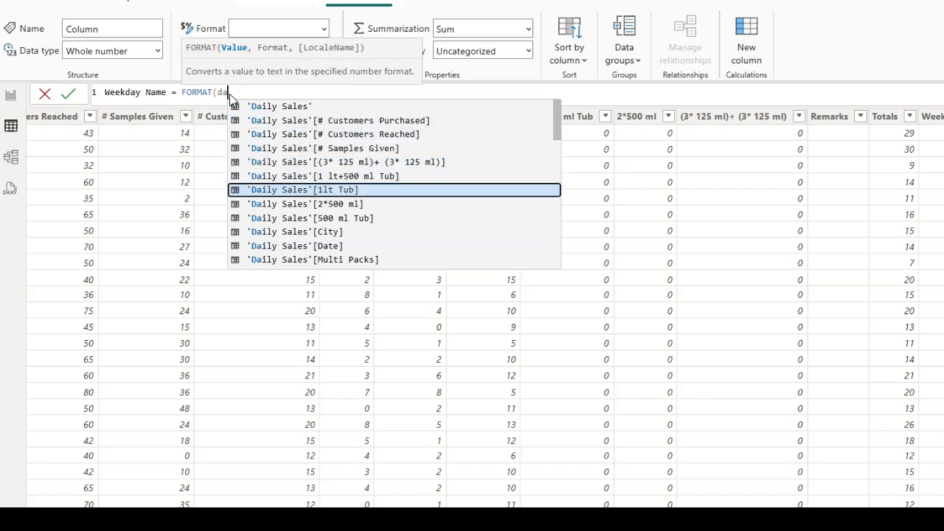
pyautogui.press('Down')
pyautogui.press('Down')
pyautogui.press('Tab')
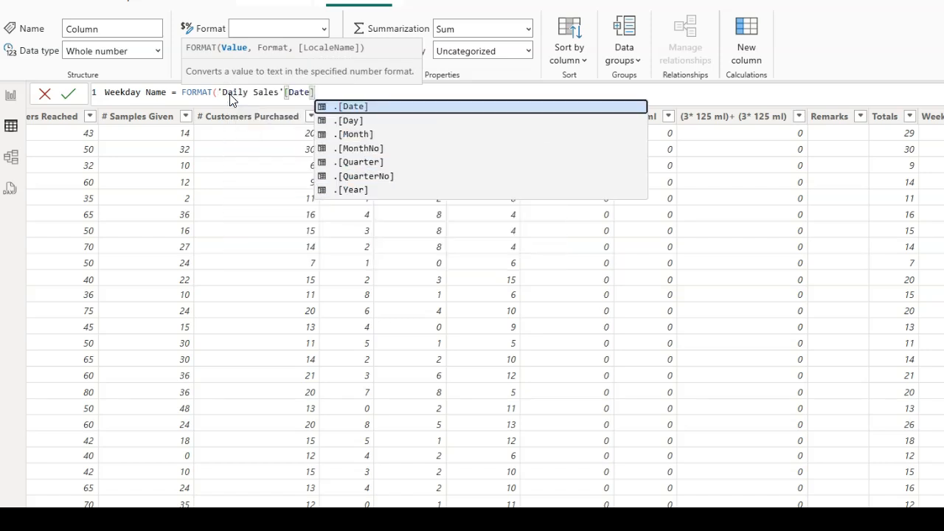
pyautogui.press('Tab')
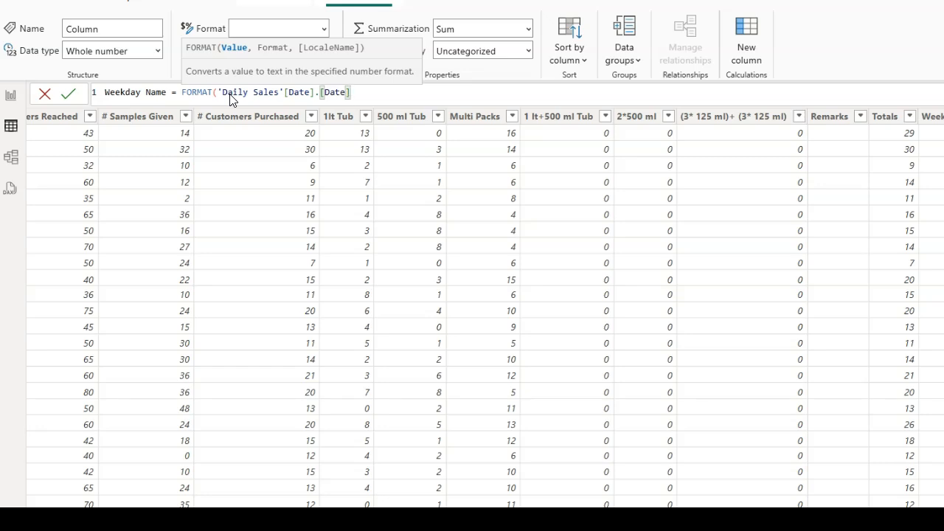
# Set the format argument to "DDDD" and commit the Weekday Name column's formula
pyautogui.write(',"DDDD')
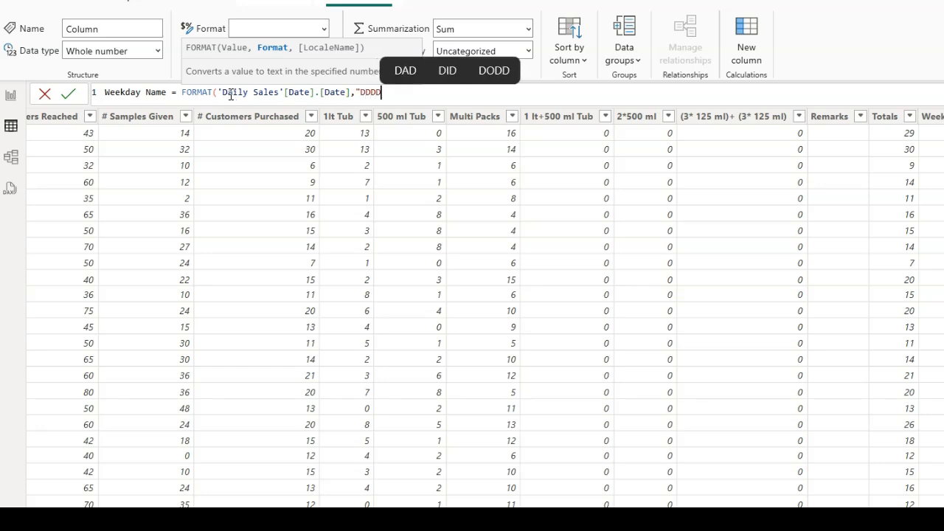
pyautogui.write('")')
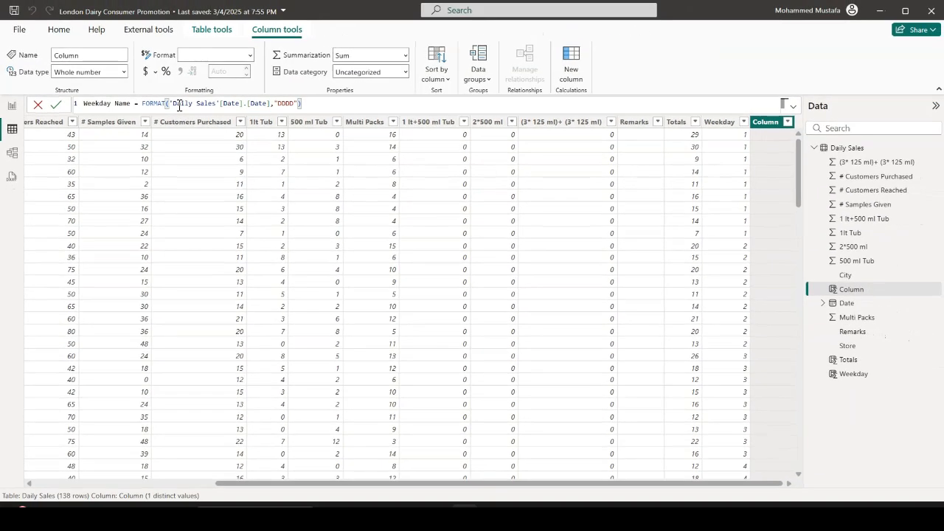
pyautogui.press('Return')
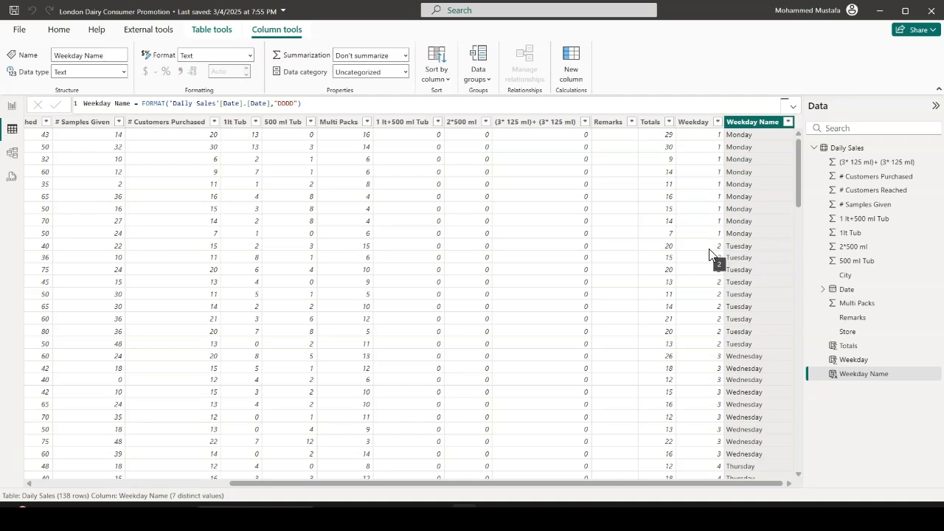
# In the report's column chart, replace Date on the X-axis with Weekday Name
pyautogui.click(13, 107)
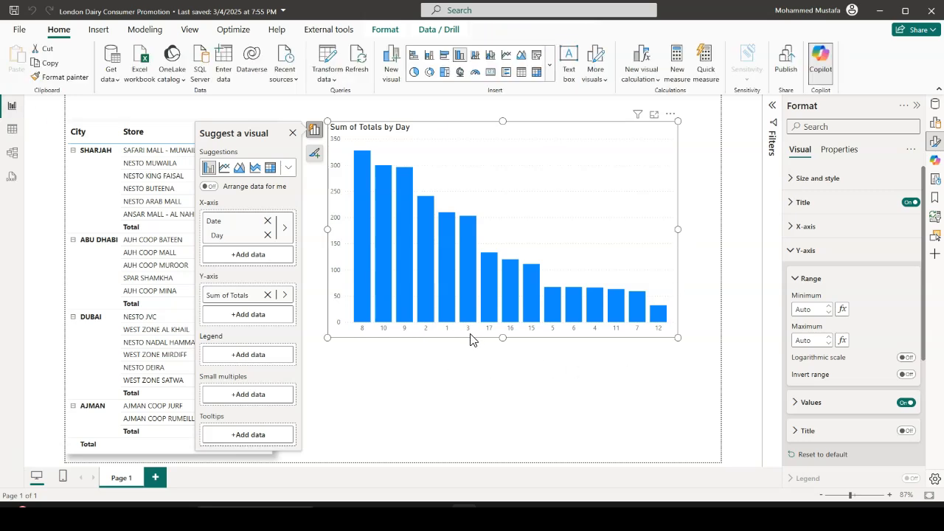
pyautogui.click(267, 223)
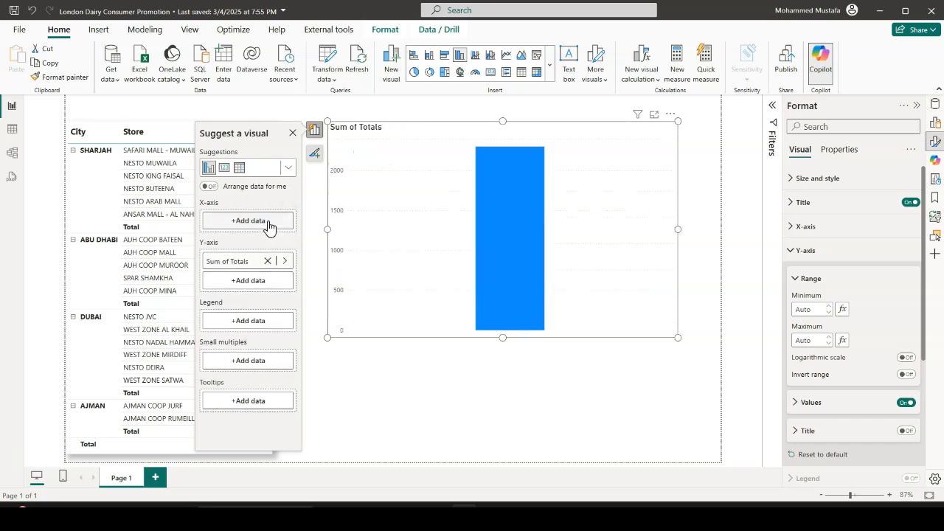
pyautogui.click(267, 231)
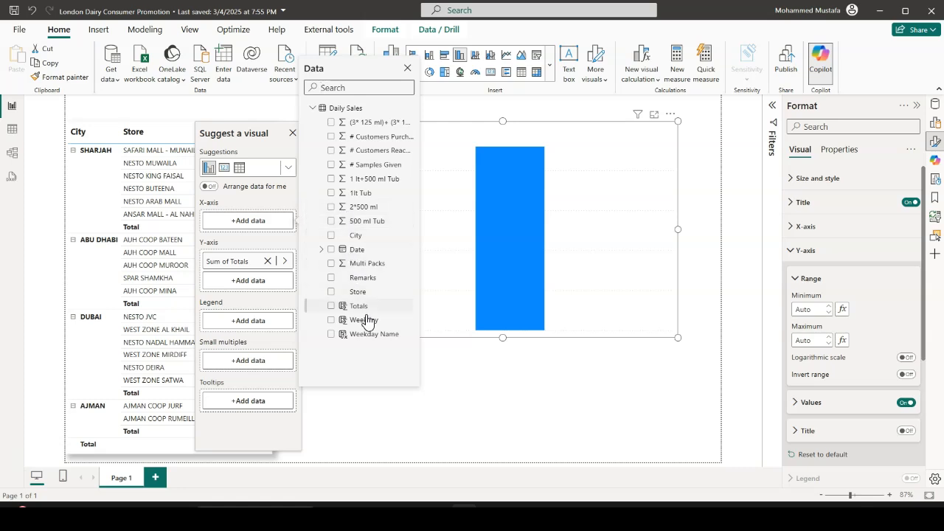
pyautogui.click(331, 334)
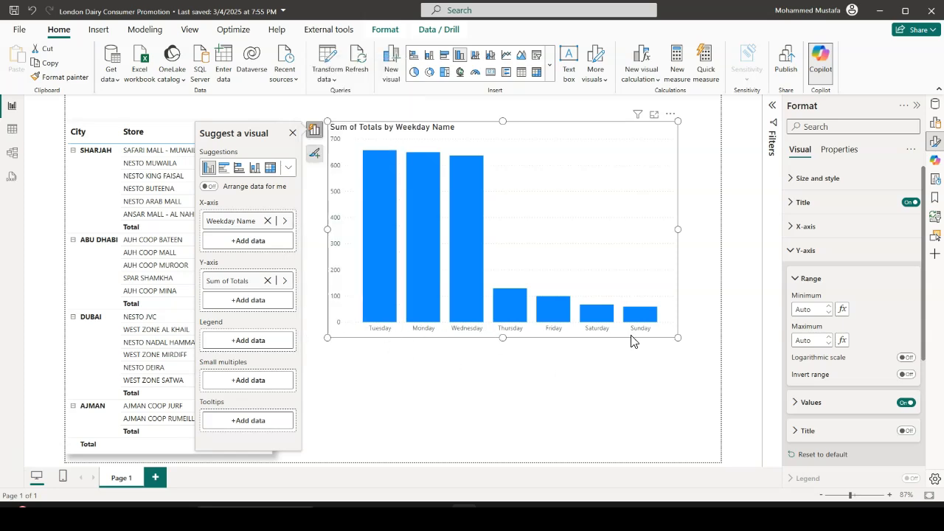
# Sort the column chart's axis by Weekday Name in ascending order
pyautogui.click(453, 399)
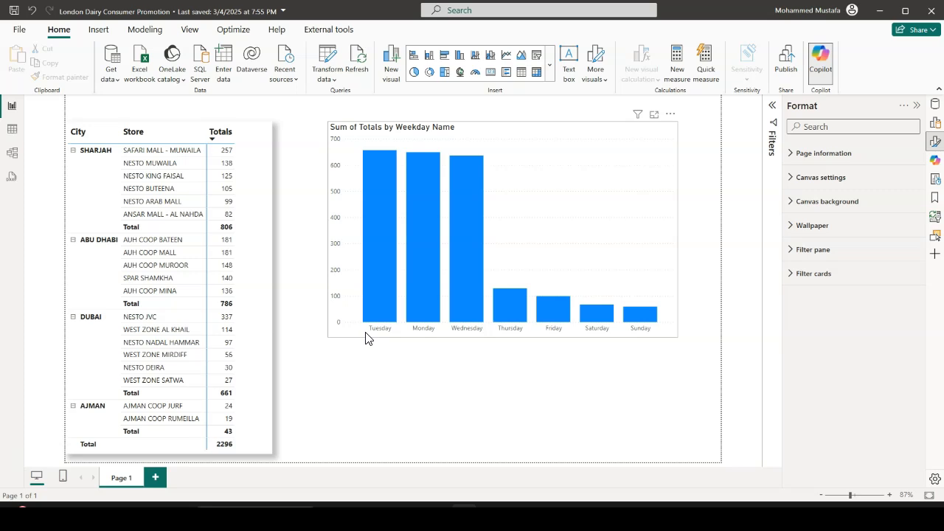
pyautogui.click(670, 117)
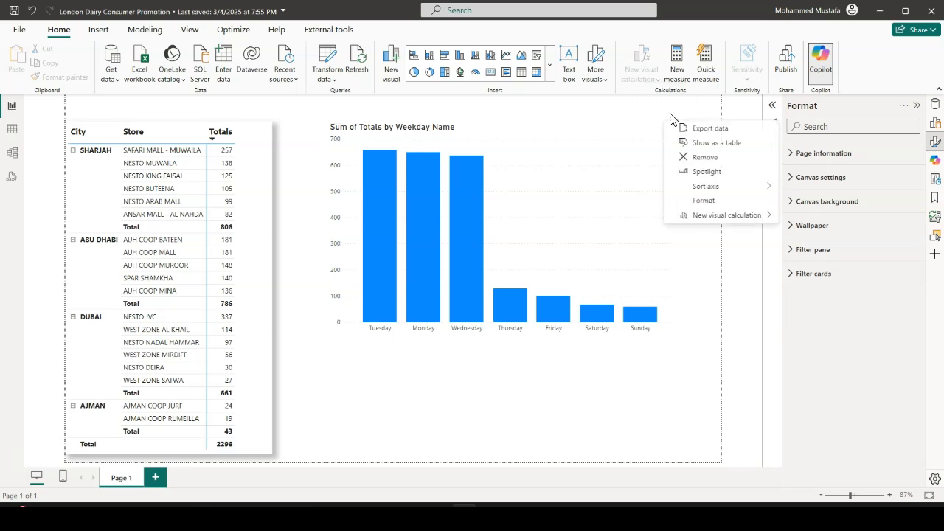
pyautogui.moveTo(729, 193)
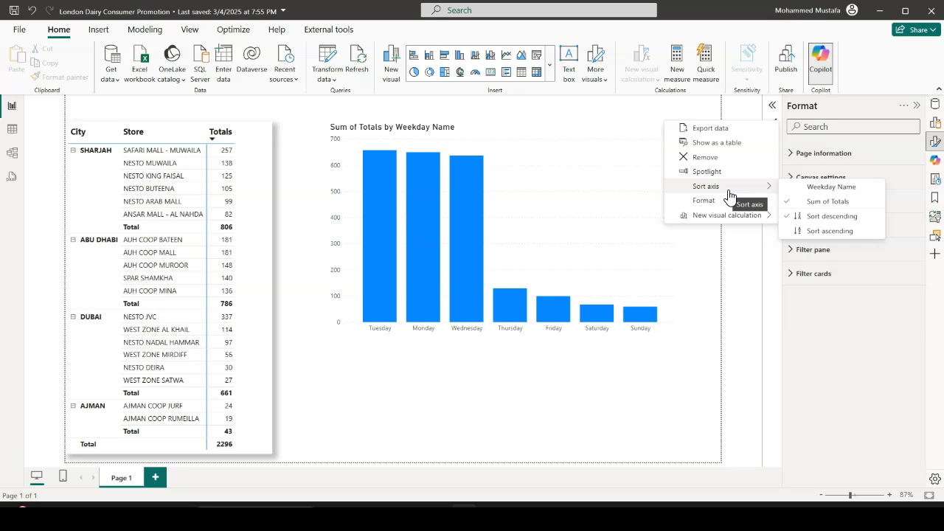
pyautogui.click(815, 189)
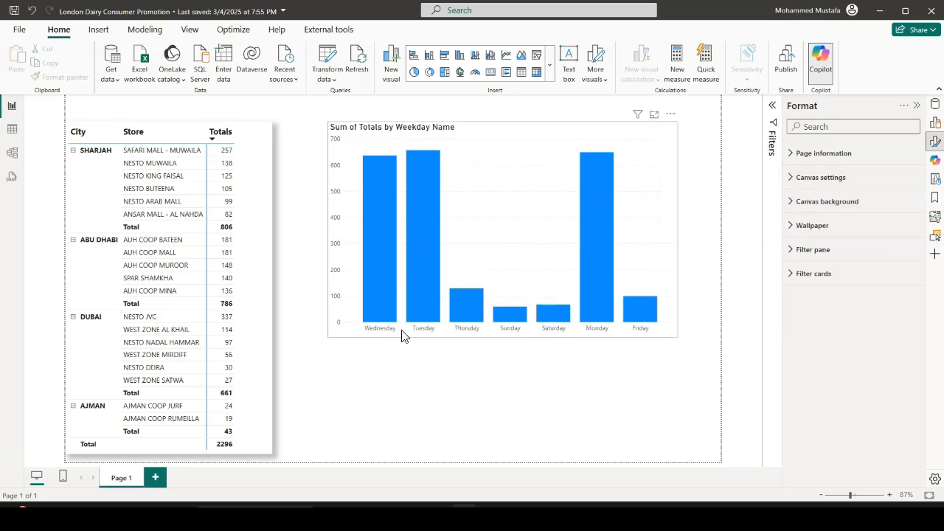
pyautogui.click(669, 115)
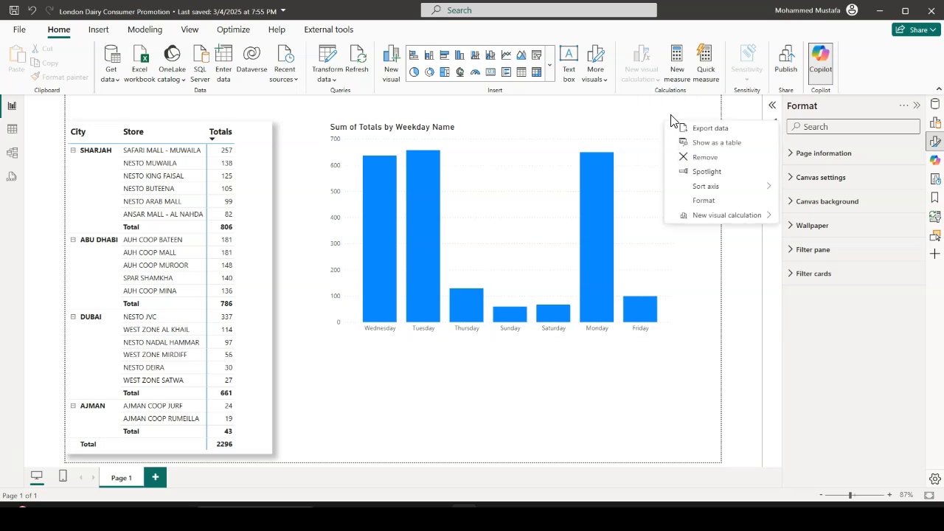
pyautogui.moveTo(719, 190)
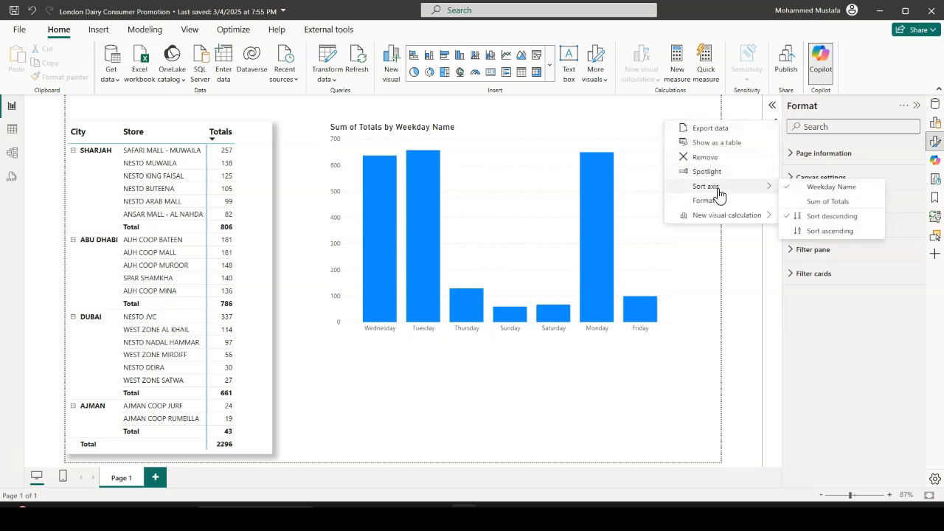
pyautogui.click(827, 231)
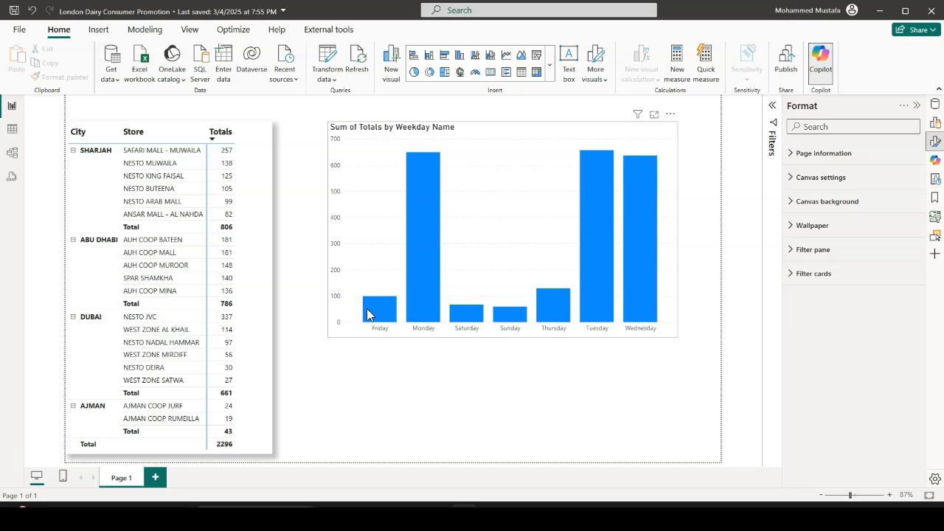
pyautogui.moveTo(370, 312)
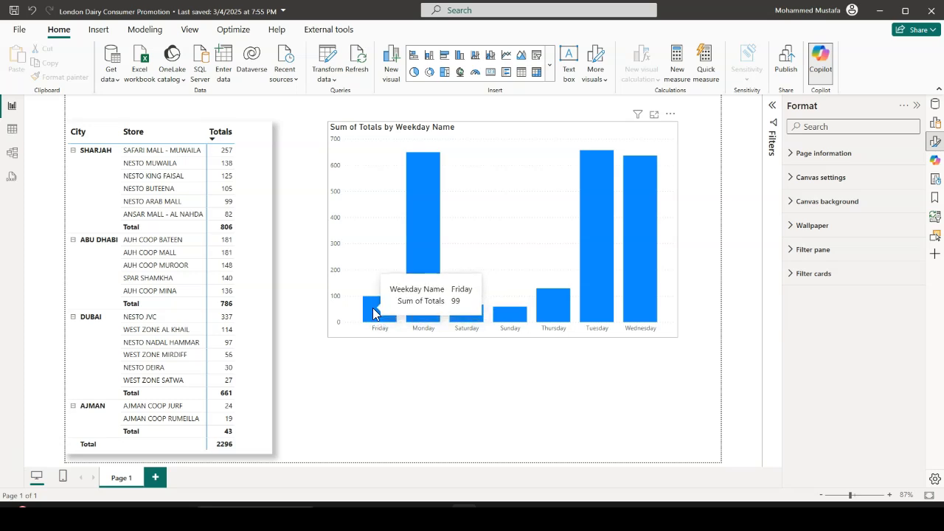
pyautogui.moveTo(471, 283)
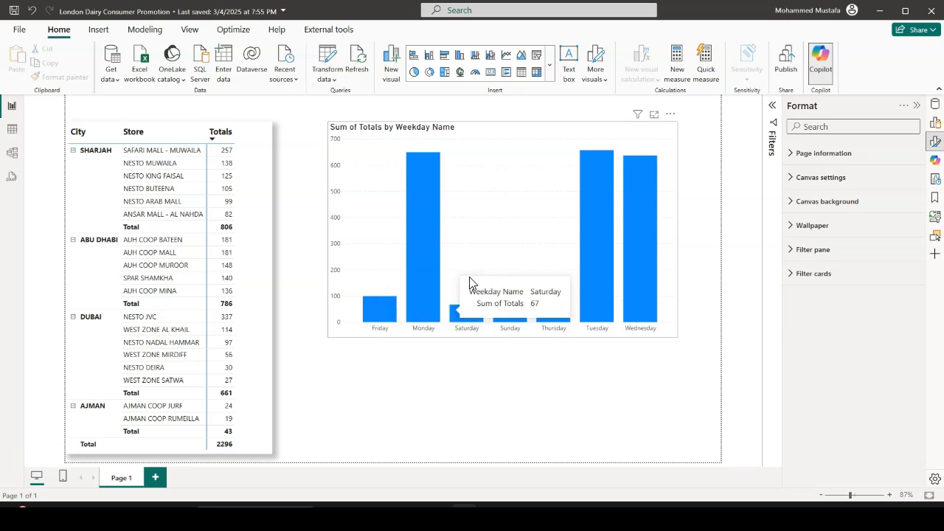
# In the Daily Sales table, set the Weekday Name column to sort by the Weekday column and return to the report
pyautogui.click(12, 129)
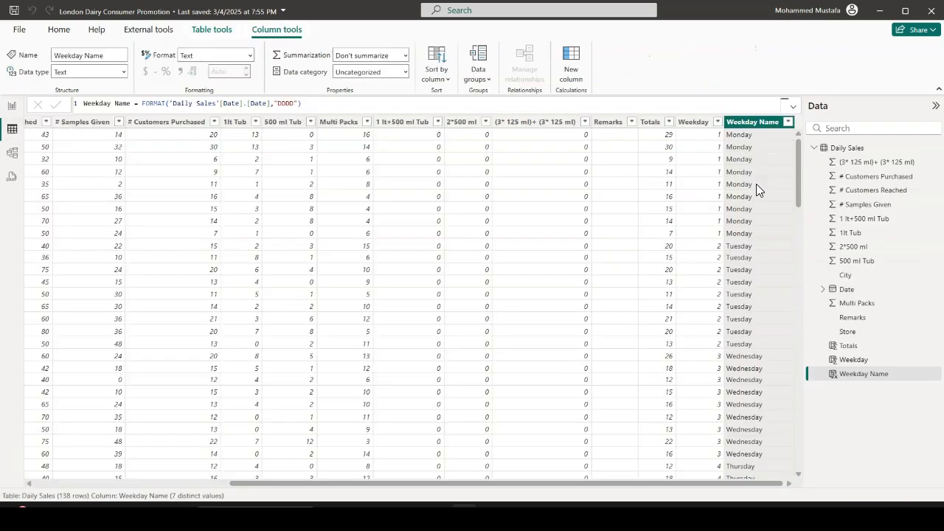
pyautogui.click(704, 124)
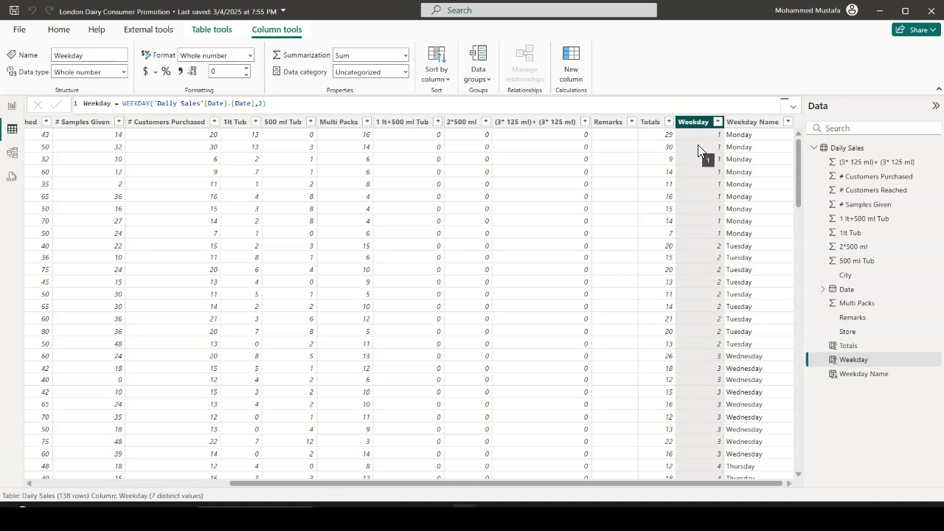
pyautogui.click(760, 125)
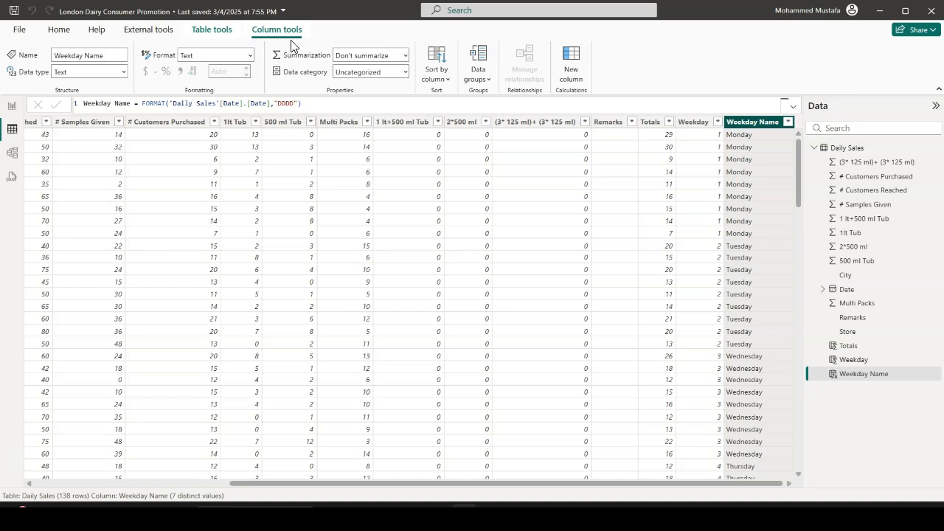
pyautogui.click(440, 80)
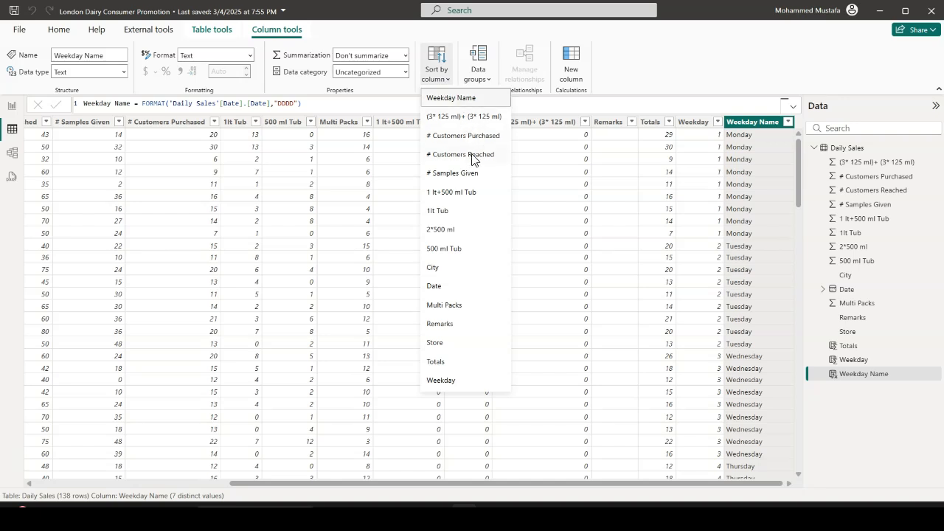
pyautogui.click(441, 381)
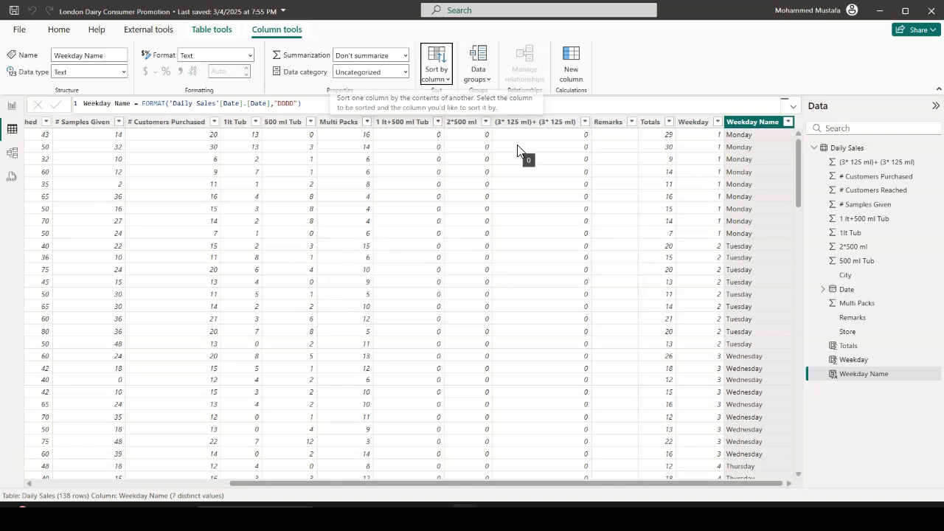
pyautogui.click(13, 106)
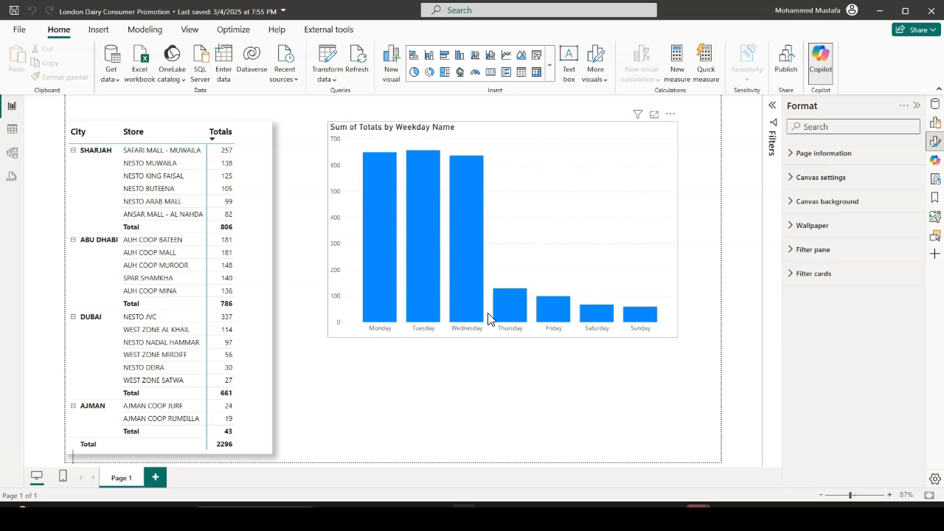
# Change the weekday totals chart to a clustered bar chart and resize it to a narrower, taller shape beside the city table
pyautogui.moveTo(331, 341); pyautogui.dragTo(349, 295)
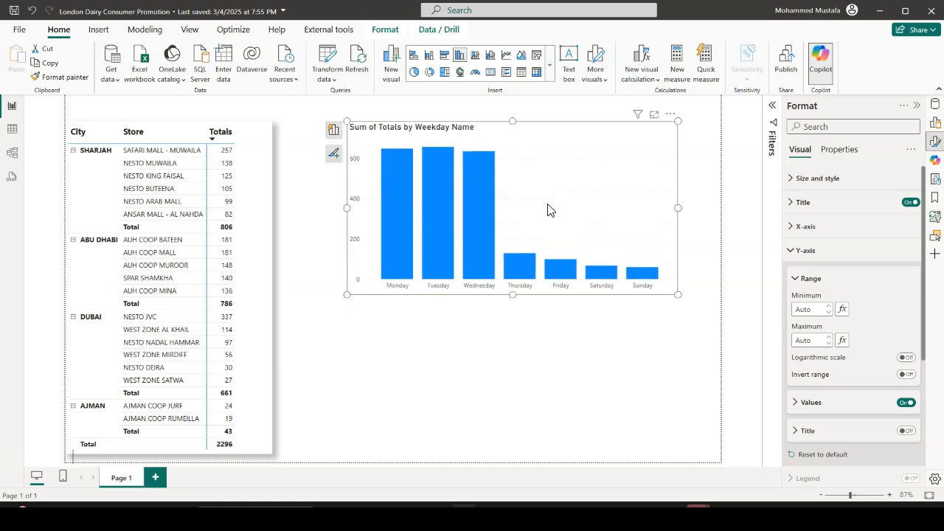
pyautogui.moveTo(494, 204)
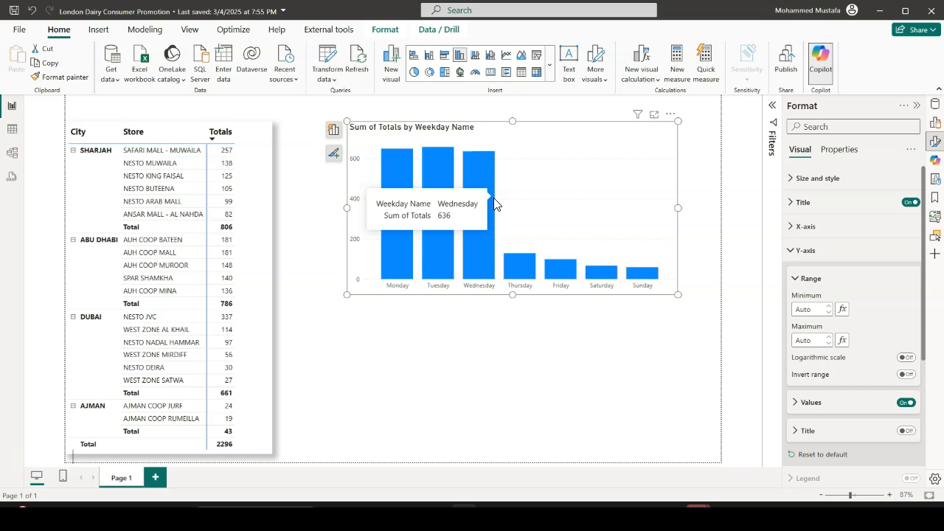
pyautogui.click(445, 60)
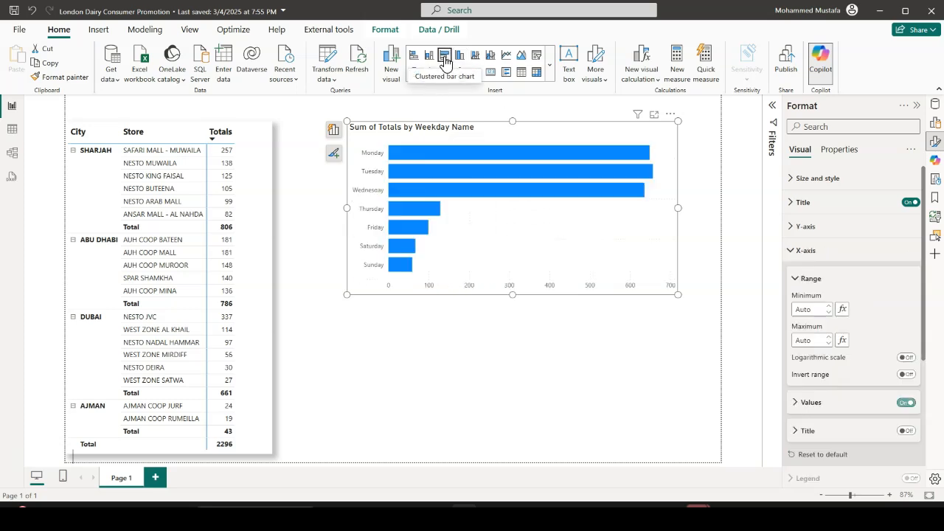
pyautogui.moveTo(678, 209); pyautogui.dragTo(559, 212)
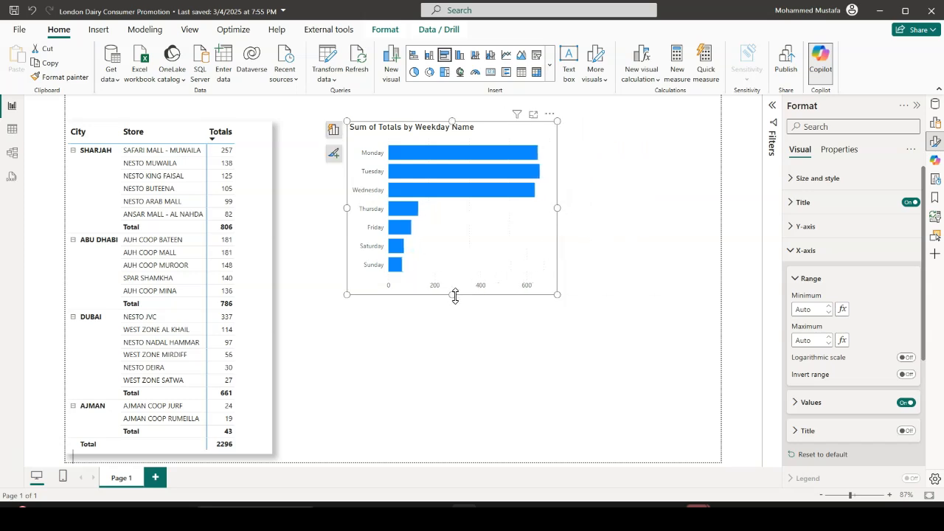
pyautogui.moveTo(453, 299); pyautogui.dragTo(464, 370)
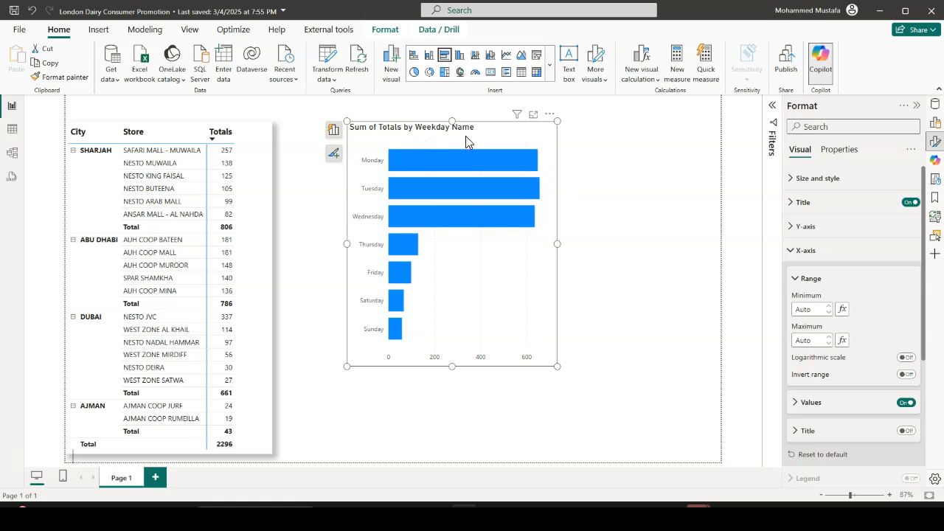
# Turn on data labels for the weekday bar chart and expand their settings, keeping them applied to all series
pyautogui.click(826, 252)
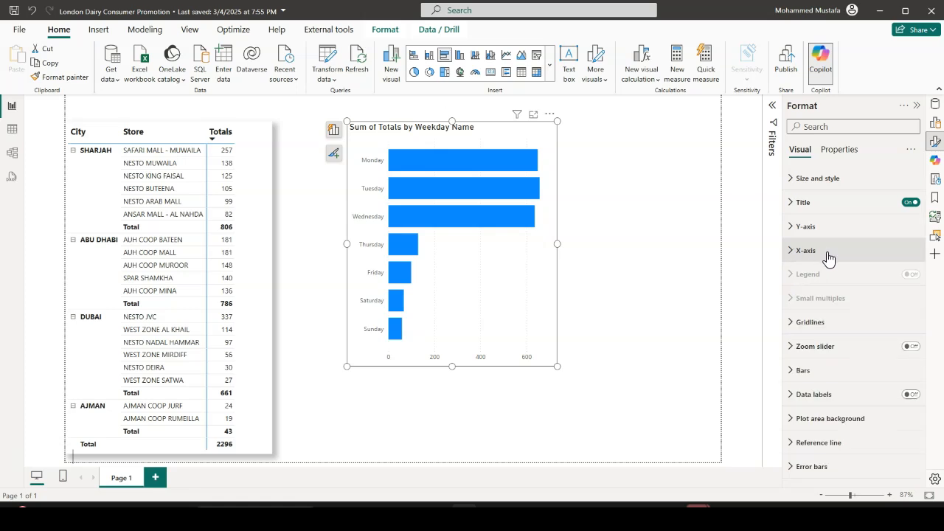
pyautogui.click(918, 395)
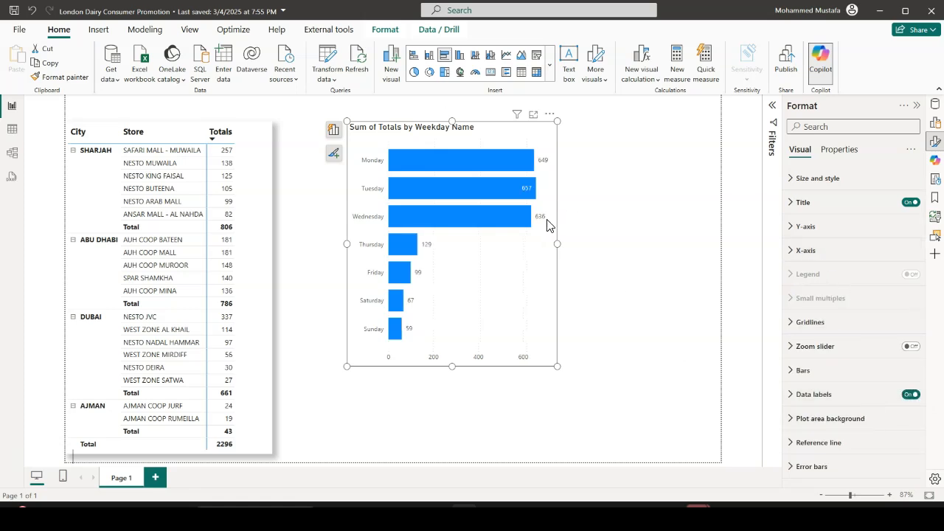
pyautogui.click(804, 395)
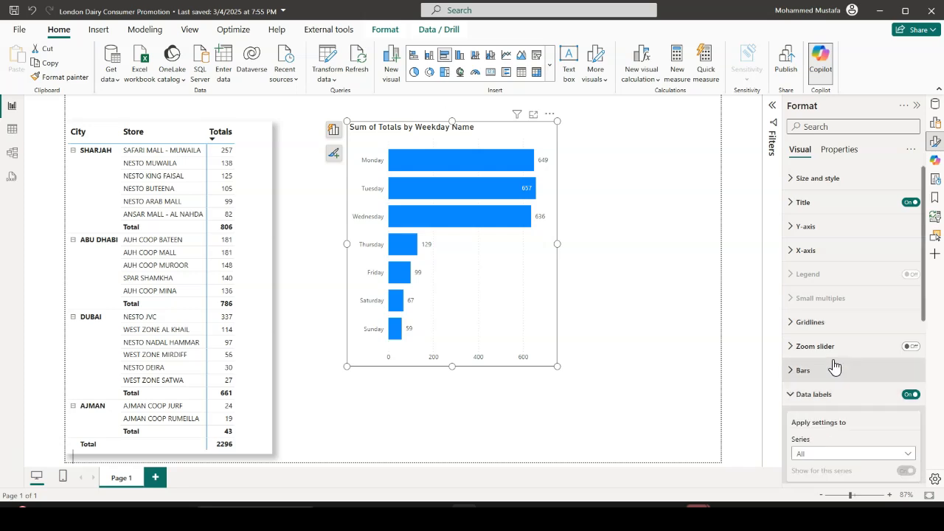
pyautogui.scroll(-3, 834, 366)
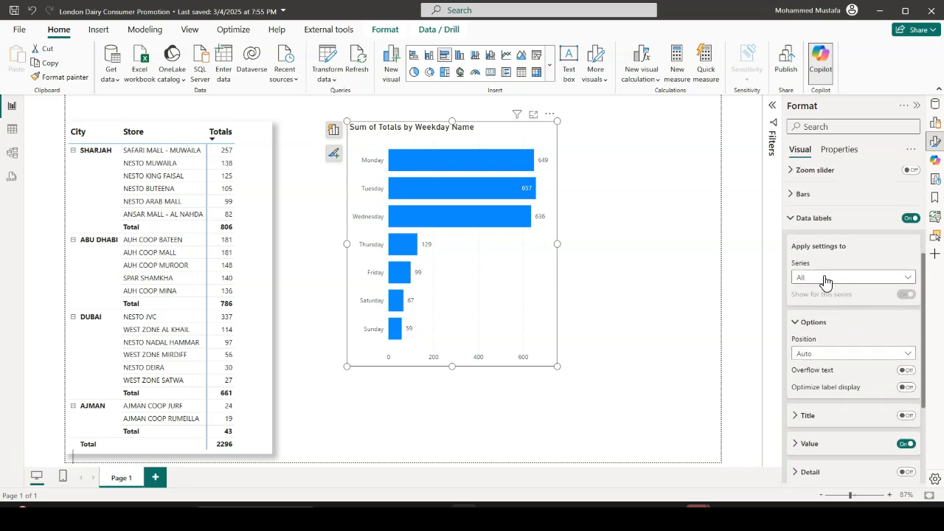
pyautogui.click(908, 279)
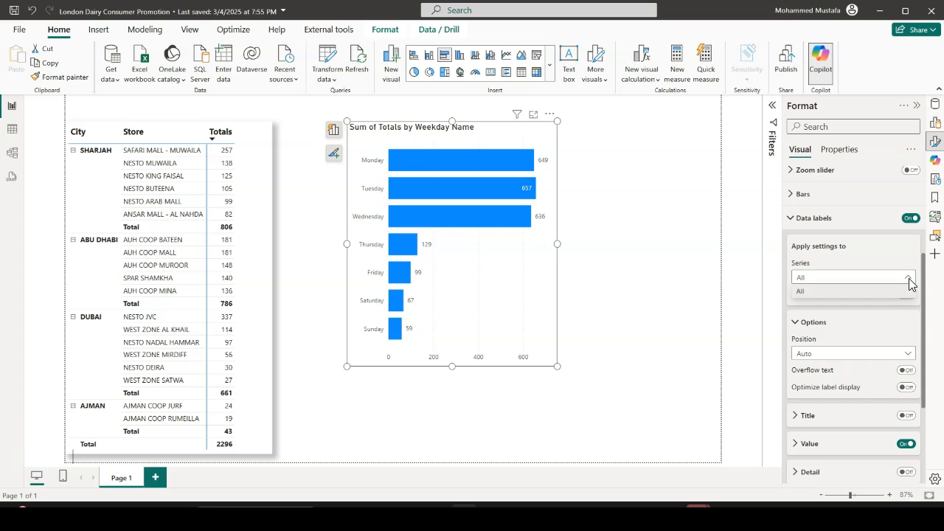
pyautogui.click(855, 276)
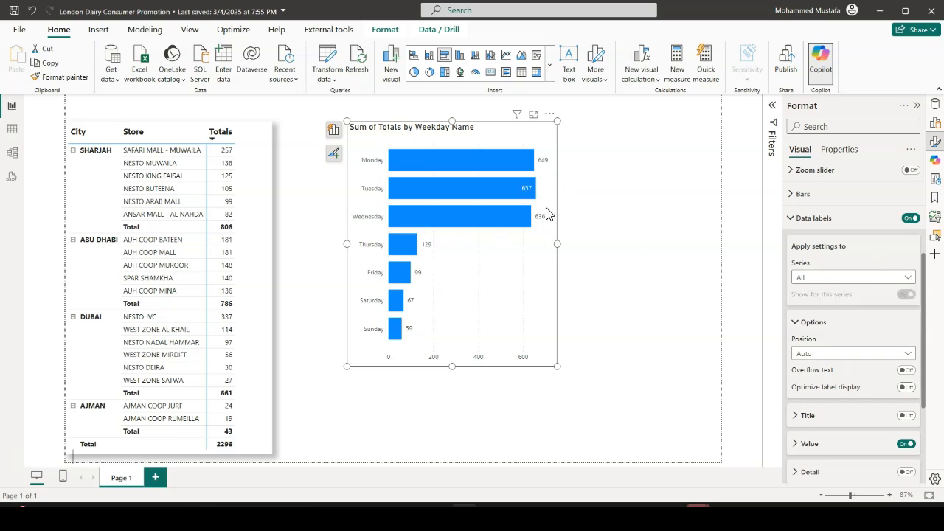
# Make the bar chart's data label values bold with font size 10
pyautogui.scroll(-1, 861, 343)
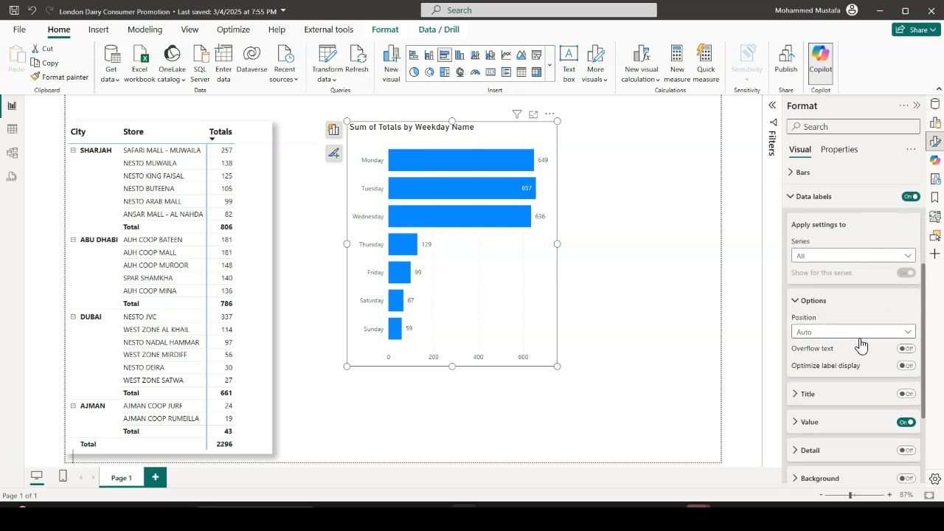
pyautogui.scroll(-3, 861, 344)
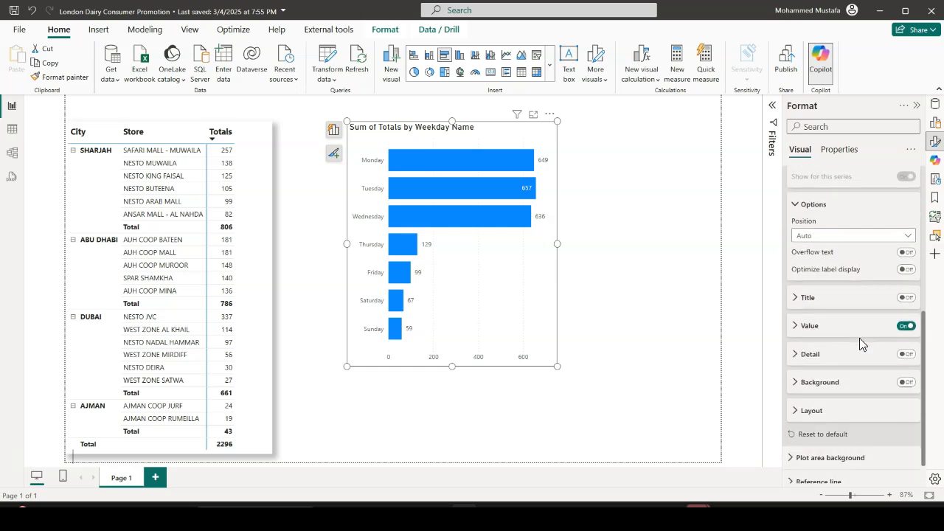
pyautogui.click(799, 327)
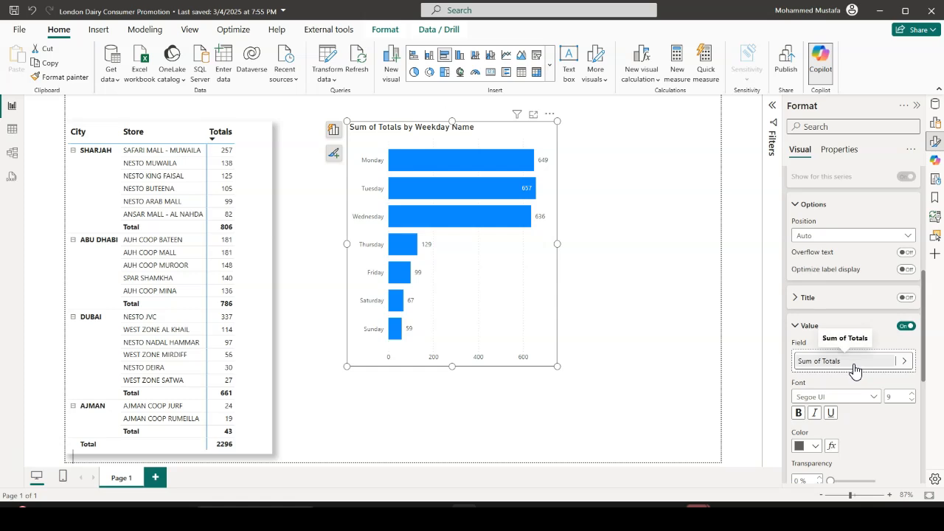
pyautogui.scroll(-2, 849, 372)
pyautogui.click(799, 354)
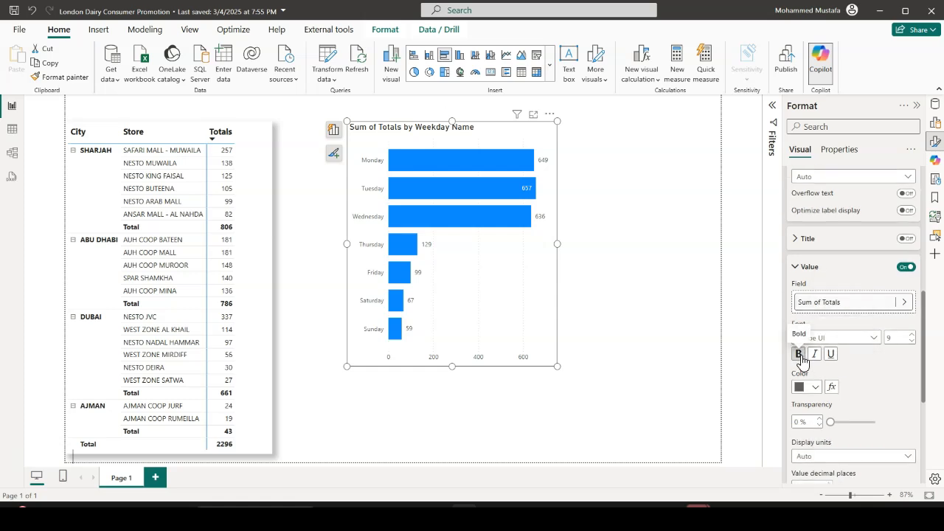
pyautogui.click(911, 335)
pyautogui.scroll(-4, 899, 350)
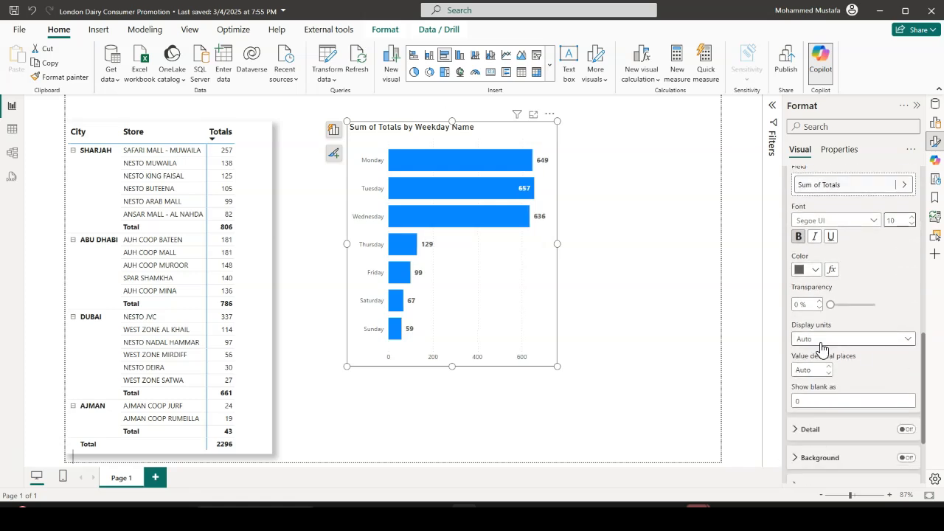
pyautogui.scroll(-3, 834, 347)
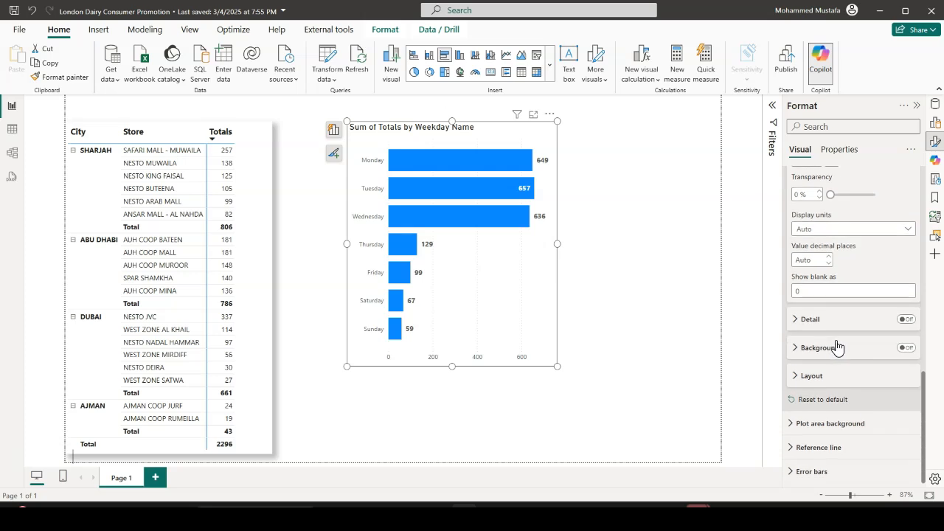
pyautogui.click(801, 329)
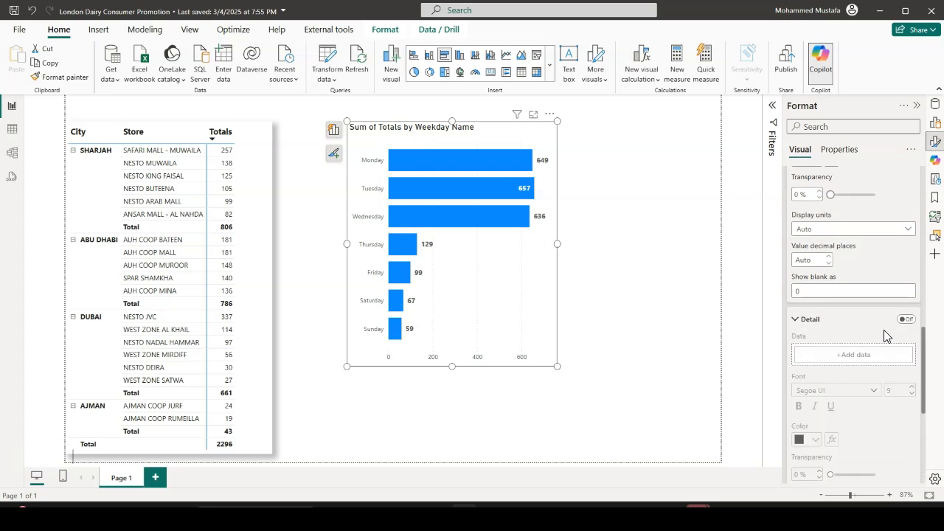
pyautogui.click(803, 325)
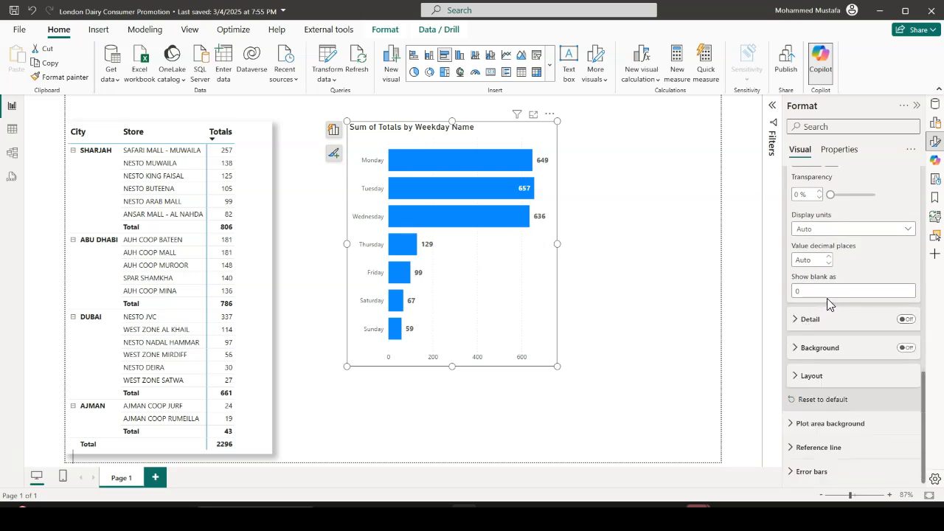
pyautogui.scroll(1, 827, 298)
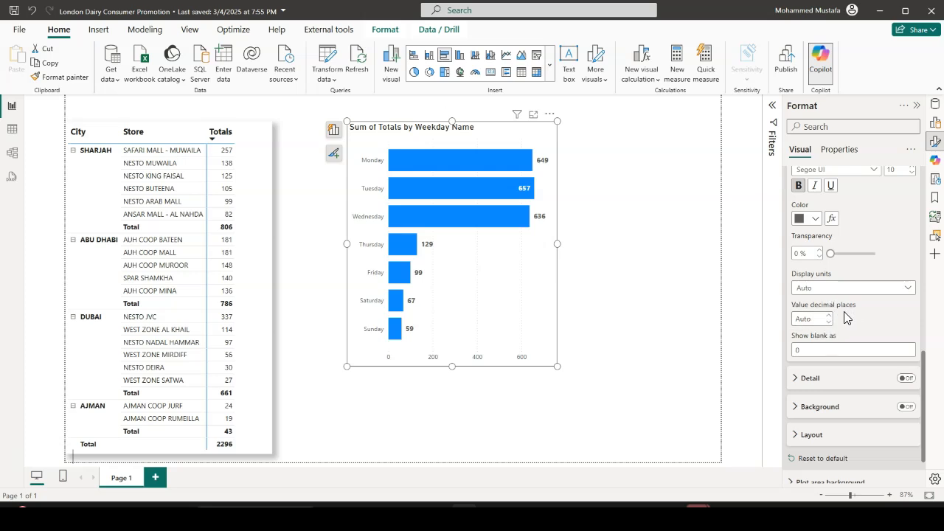
# Make the weekday labels on the bar chart's Y-axis bold with font size 10
pyautogui.scroll(4, 845, 317)
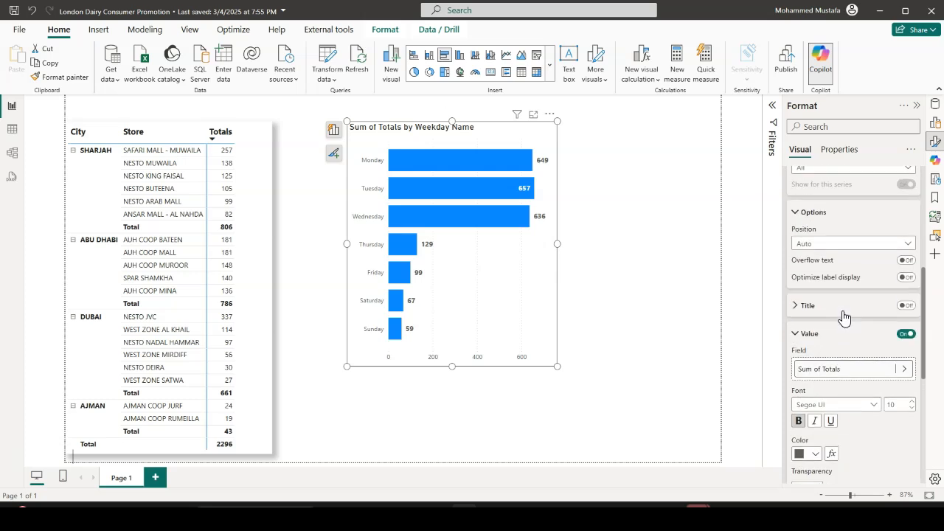
pyautogui.click(804, 337)
pyautogui.scroll(1, 802, 334)
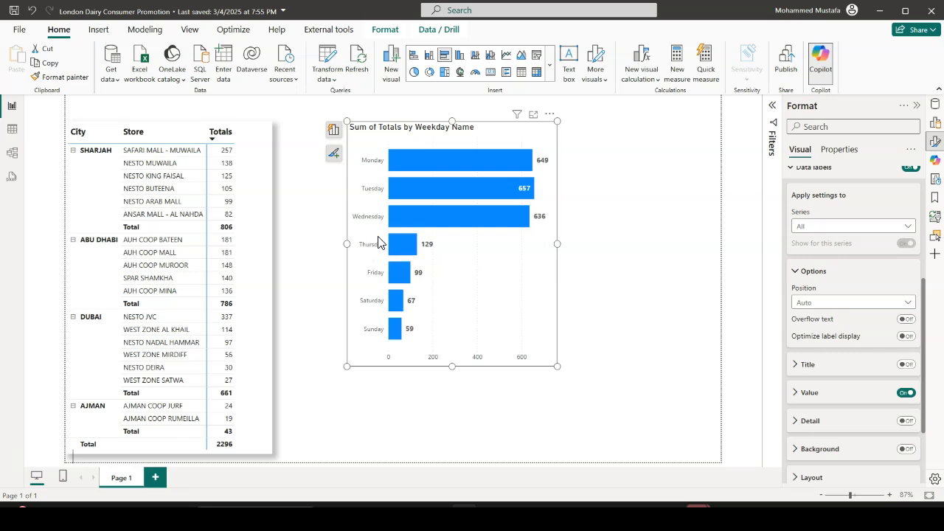
pyautogui.scroll(3, 822, 278)
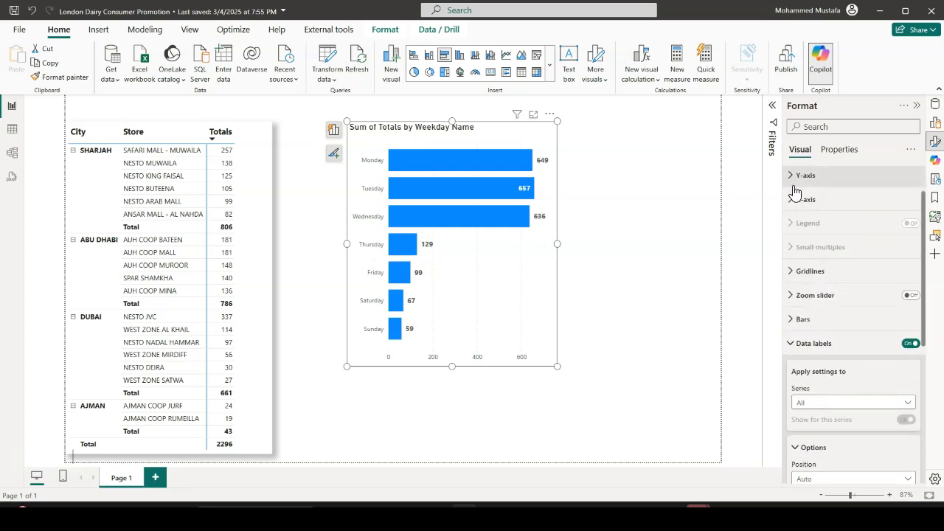
pyautogui.click(799, 178)
pyautogui.click(912, 232)
pyautogui.click(799, 252)
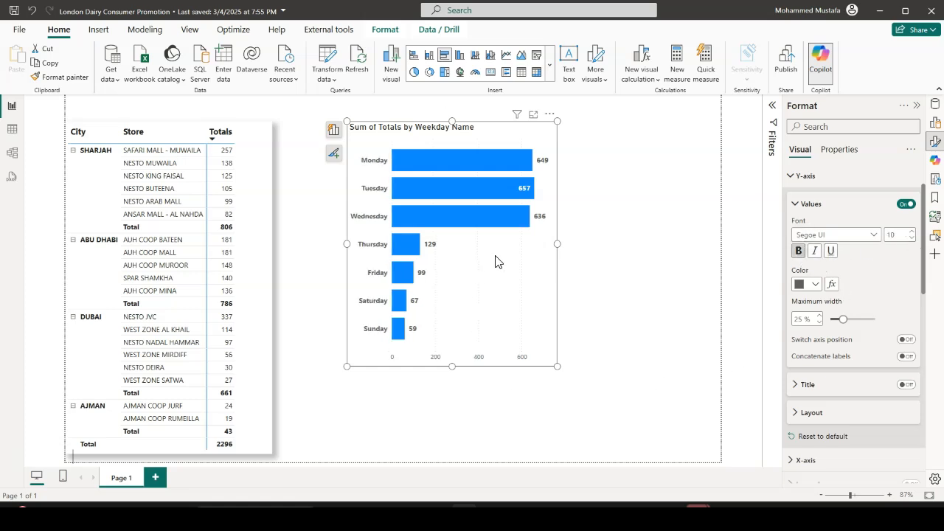
pyautogui.scroll(2, 822, 277)
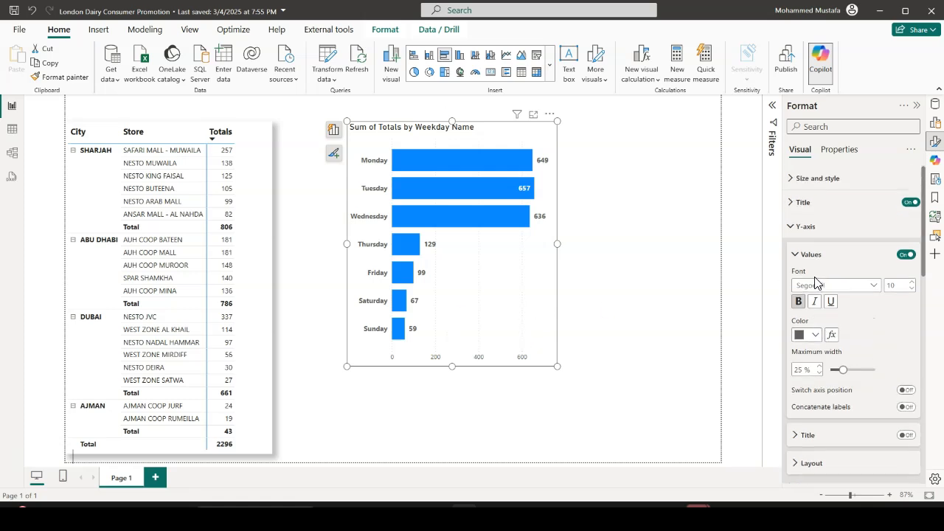
pyautogui.click(794, 227)
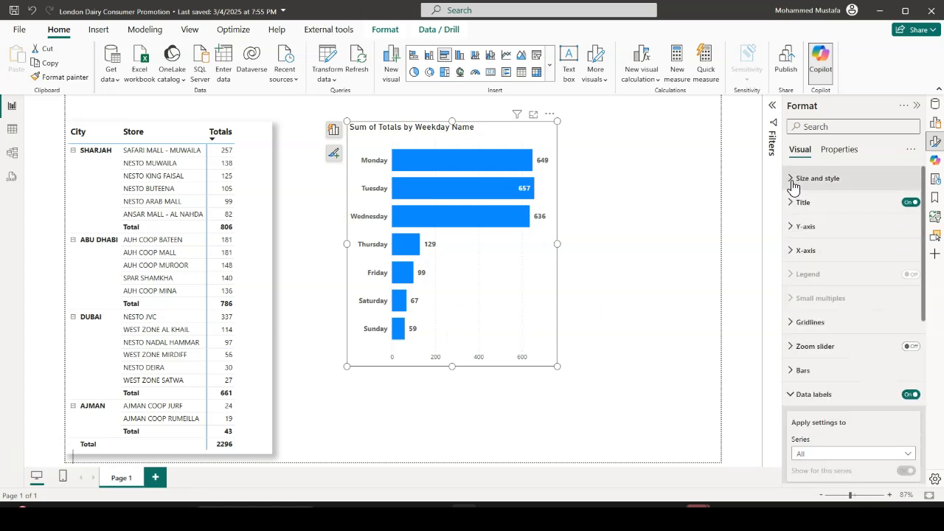
# Turn on the shadow effect for the weekday bar chart
pyautogui.click(792, 180)
pyautogui.scroll(-1, 842, 324)
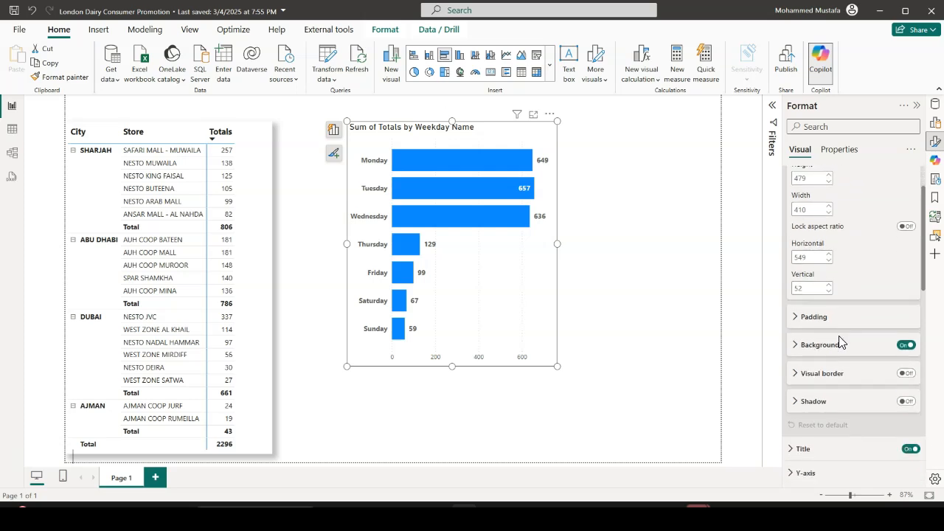
pyautogui.click(907, 402)
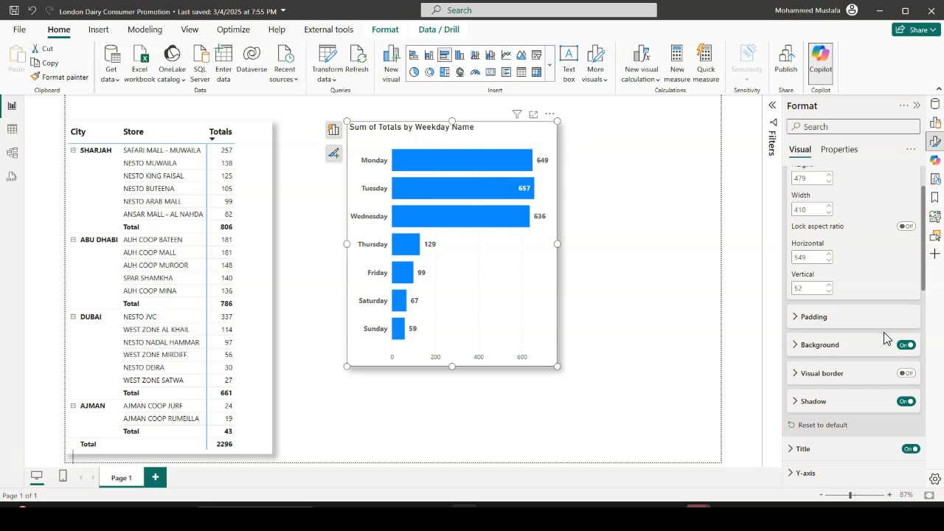
pyautogui.scroll(3, 886, 337)
pyautogui.click(793, 180)
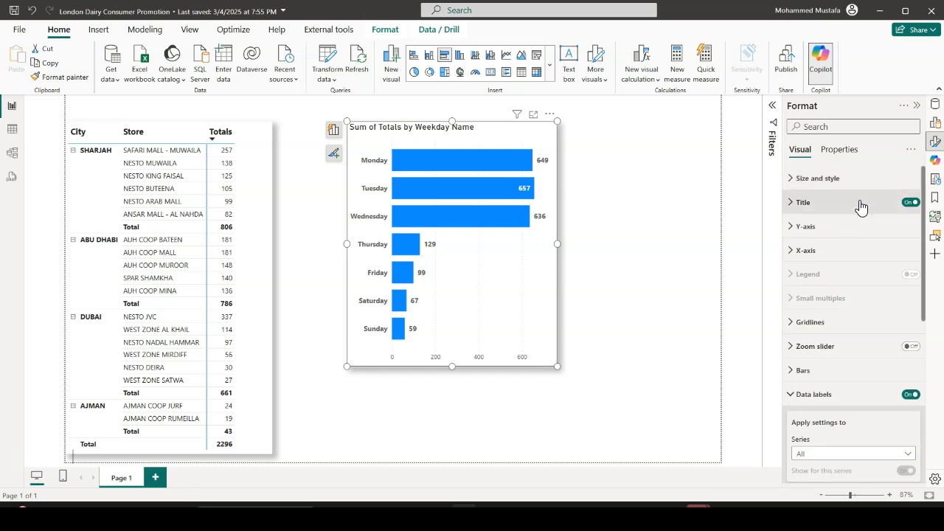
# Retitle the weekday bar chart "Which Days sold most" and make the title bold and centred
pyautogui.click(795, 208)
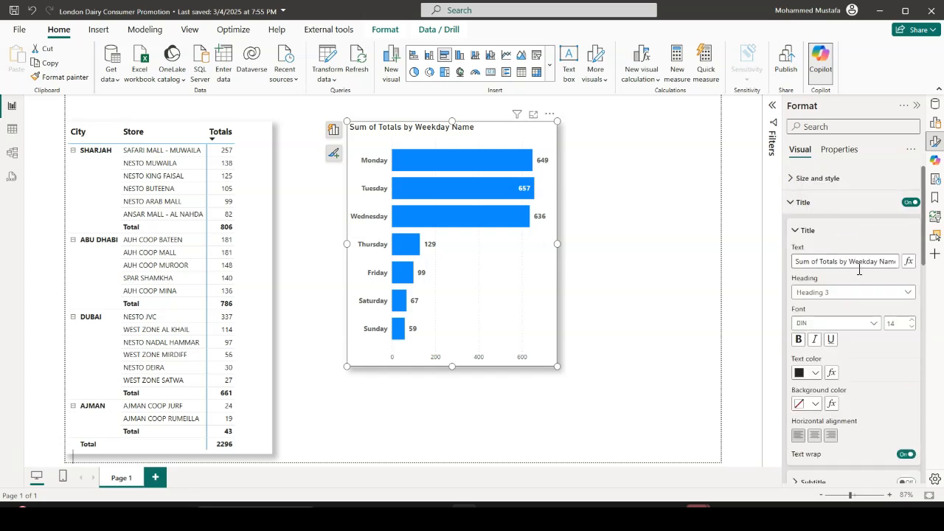
pyautogui.moveTo(892, 263); pyautogui.dragTo(778, 266)
pyautogui.press('BackSpace')
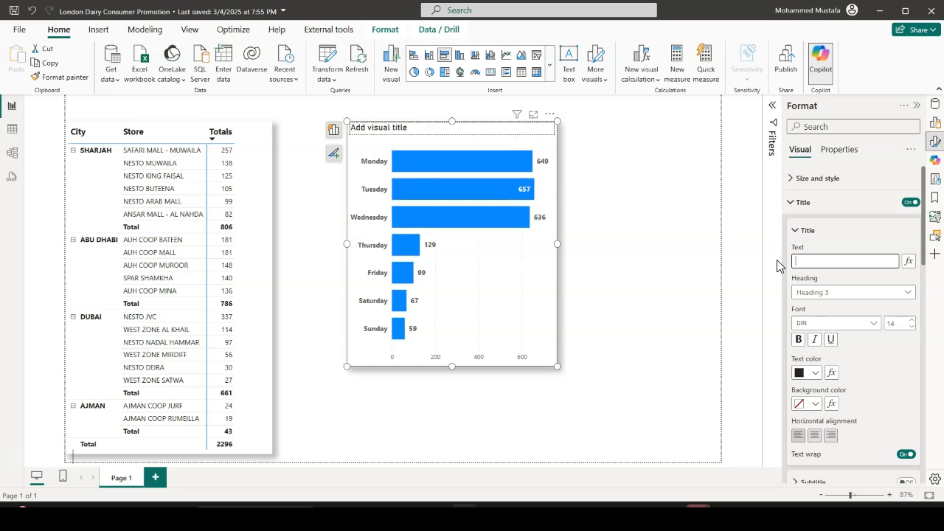
pyautogui.write('Which Days sold most')
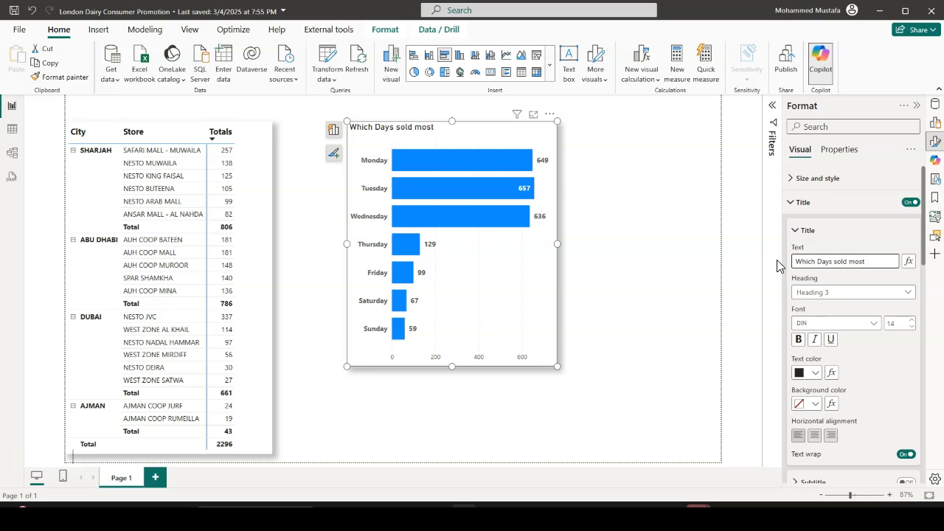
pyautogui.click(799, 340)
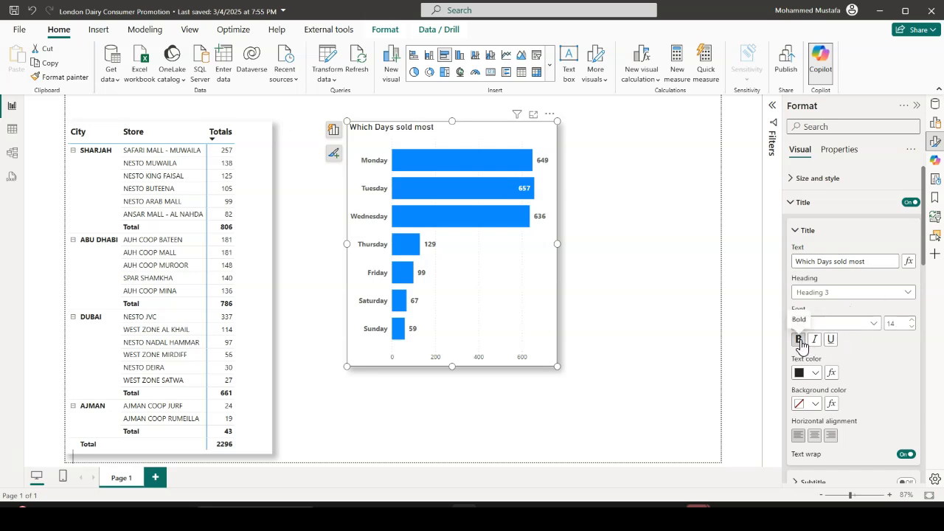
pyautogui.click(815, 437)
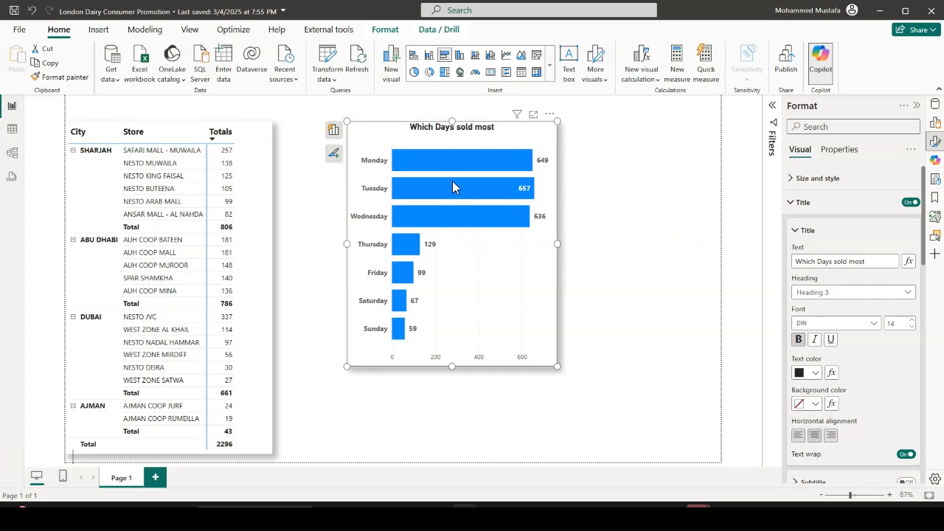
# Move the weekday bar chart to the right edge of the page and make it slightly narrower and shorter
pyautogui.moveTo(437, 210)
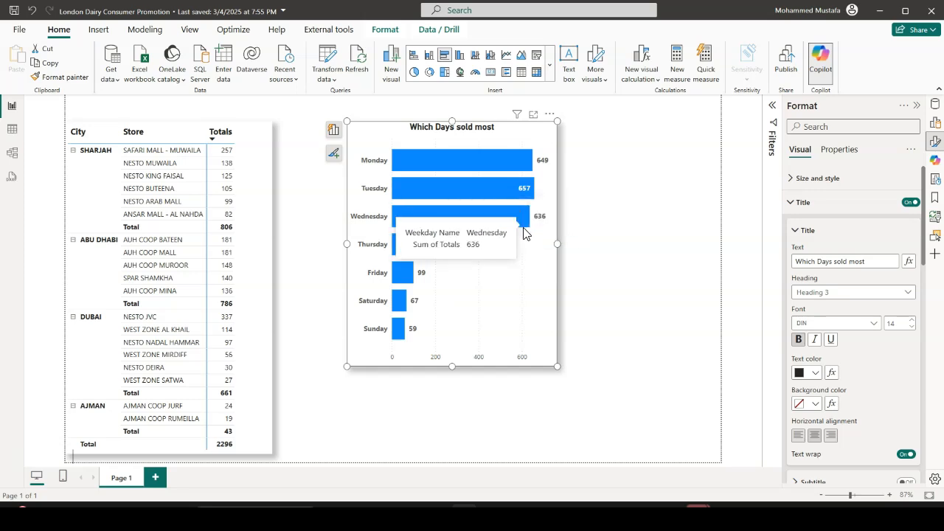
pyautogui.moveTo(559, 246); pyautogui.dragTo(547, 246)
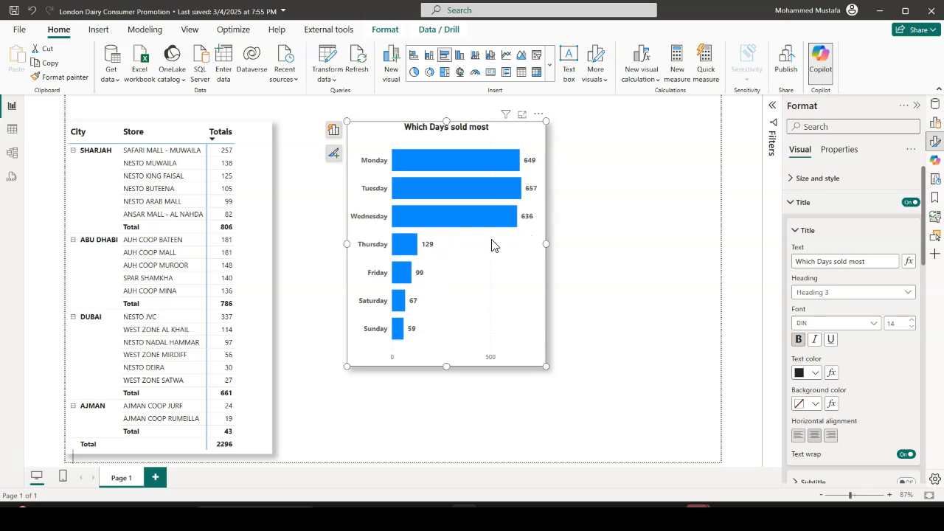
pyautogui.click(590, 251)
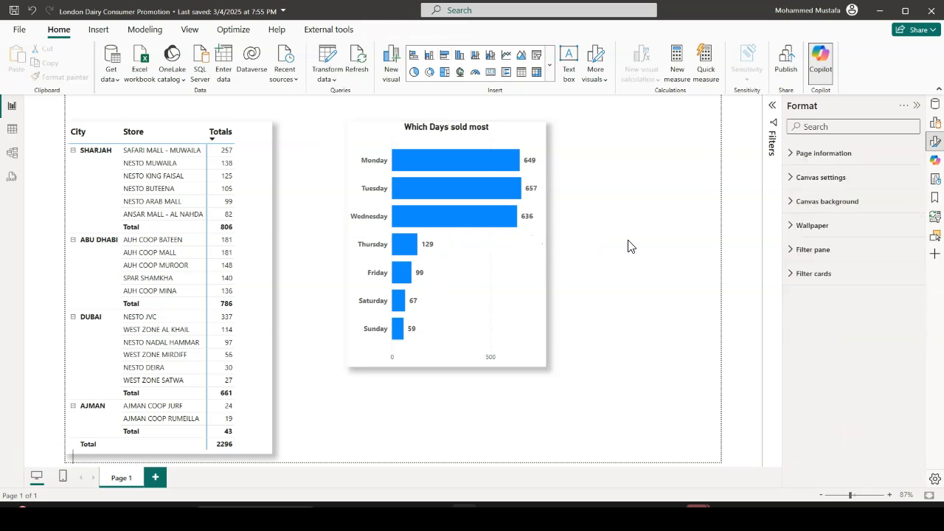
pyautogui.moveTo(426, 134); pyautogui.dragTo(597, 135)
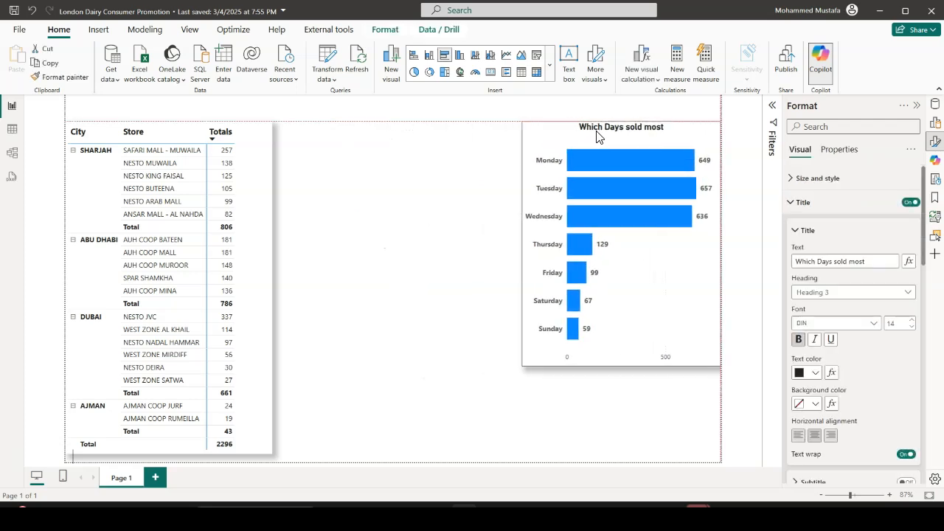
pyautogui.moveTo(625, 367); pyautogui.dragTo(623, 361)
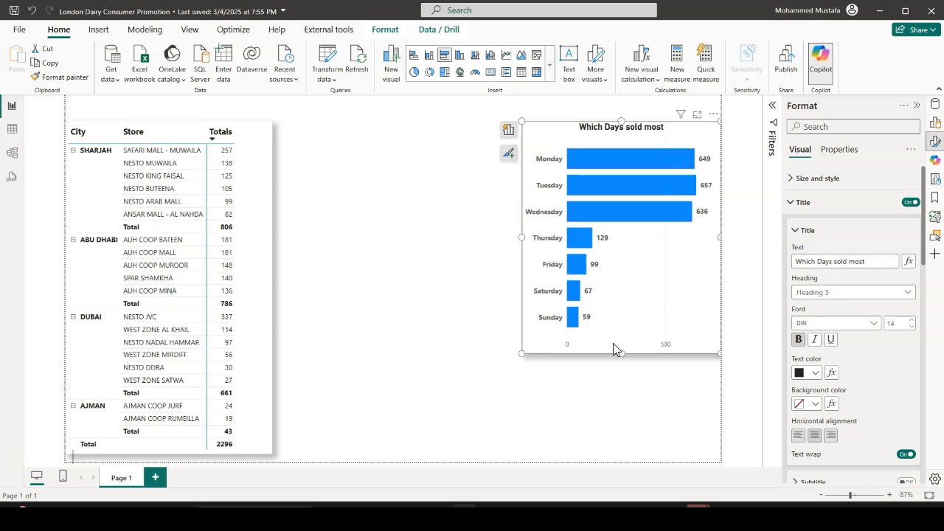
pyautogui.moveTo(522, 236); pyautogui.dragTo(534, 240)
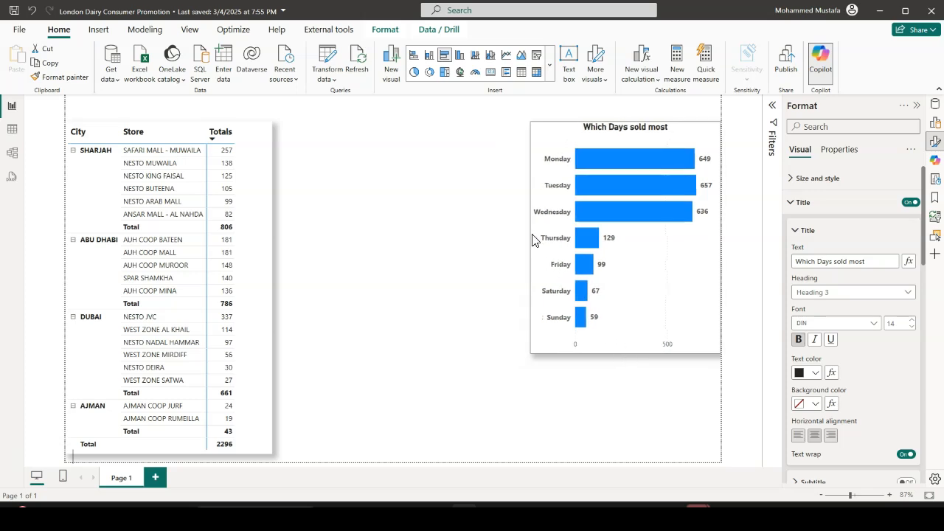
pyautogui.click(647, 374)
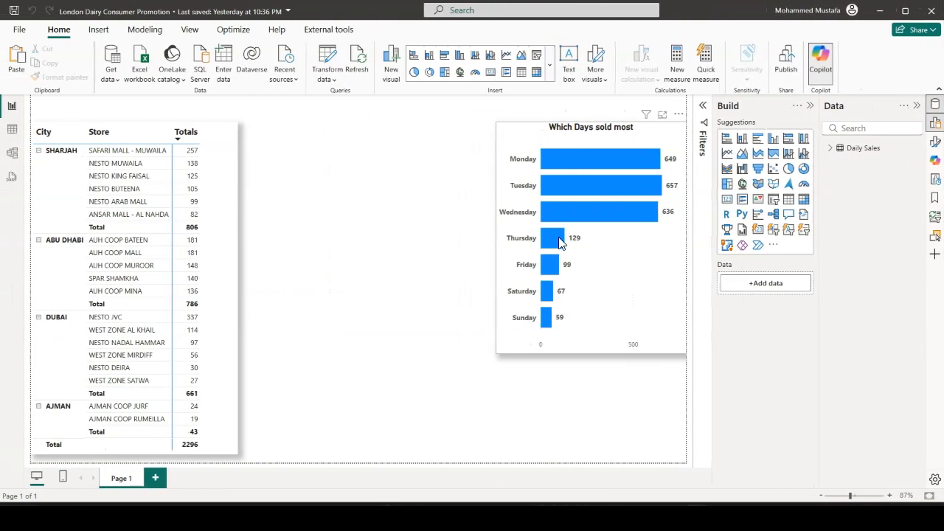
# Create a card of # Customers Reached from Daily Sales between the city table and weekday chart, and reduce its height
pyautogui.moveTo(560, 244)
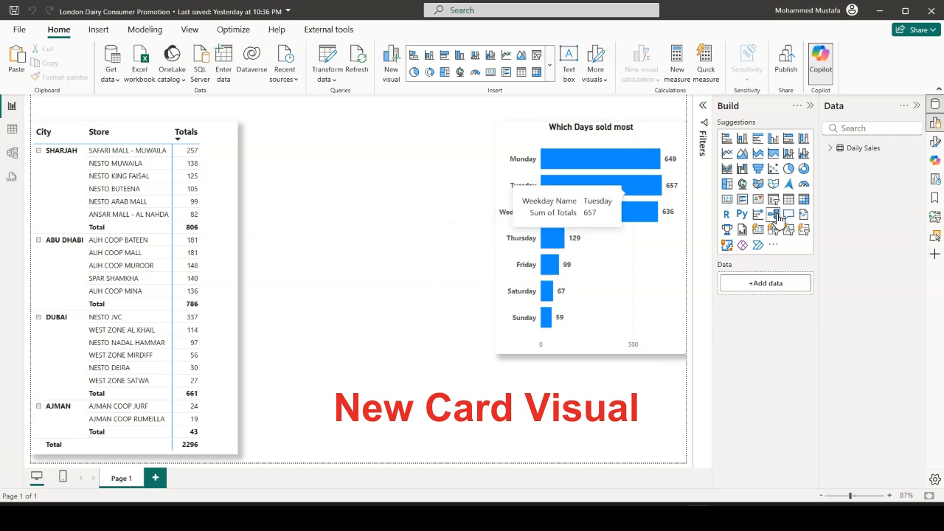
pyautogui.click(830, 149)
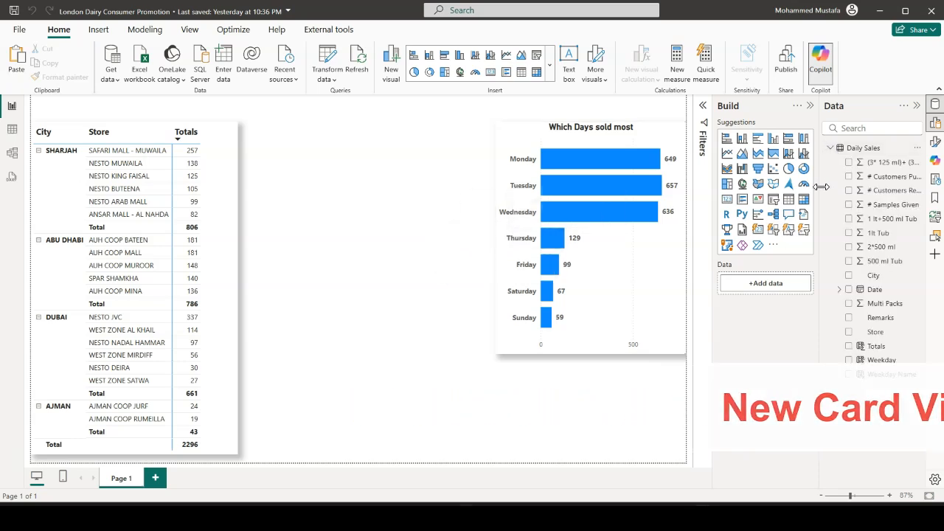
pyautogui.moveTo(821, 186); pyautogui.dragTo(777, 188)
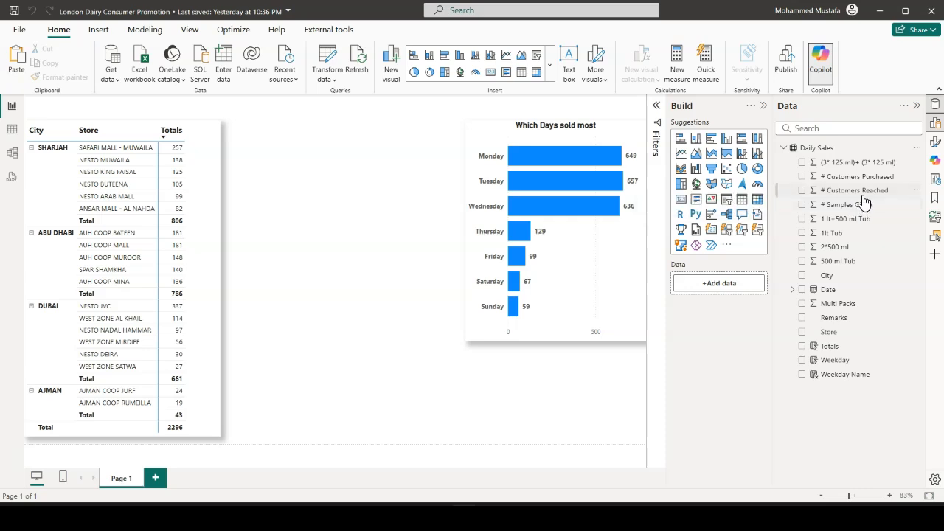
pyautogui.moveTo(854, 196); pyautogui.dragTo(343, 191)
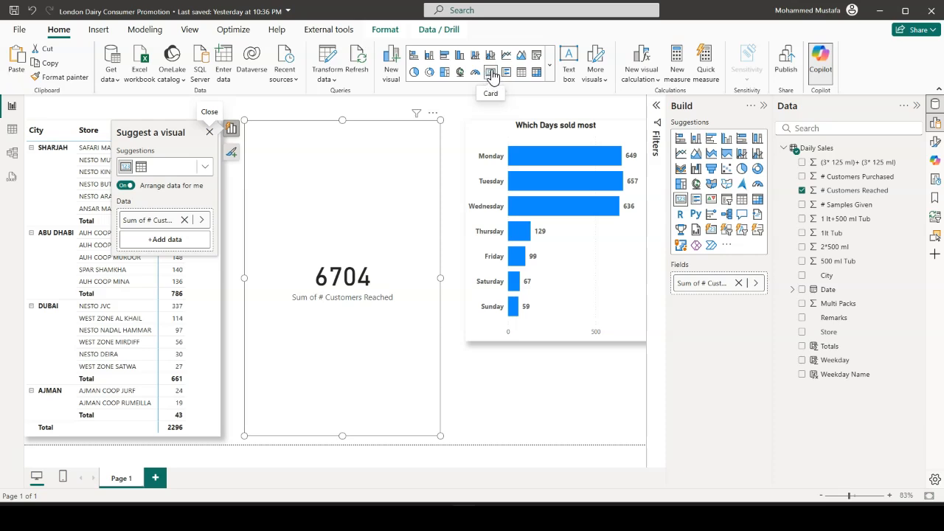
pyautogui.moveTo(343, 434); pyautogui.dragTo(346, 250)
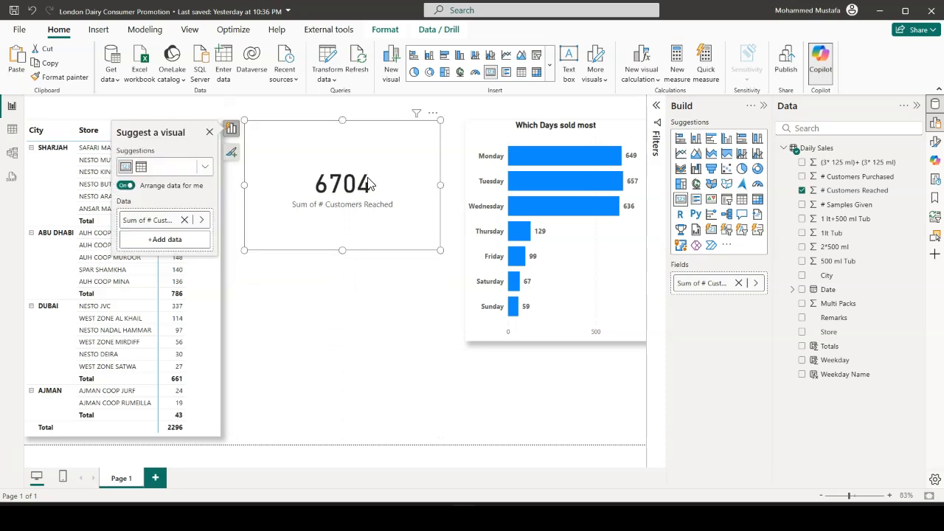
# Convert the card to the new card visual and add # Customers Purchased and # Samples Given to it
pyautogui.click(551, 74)
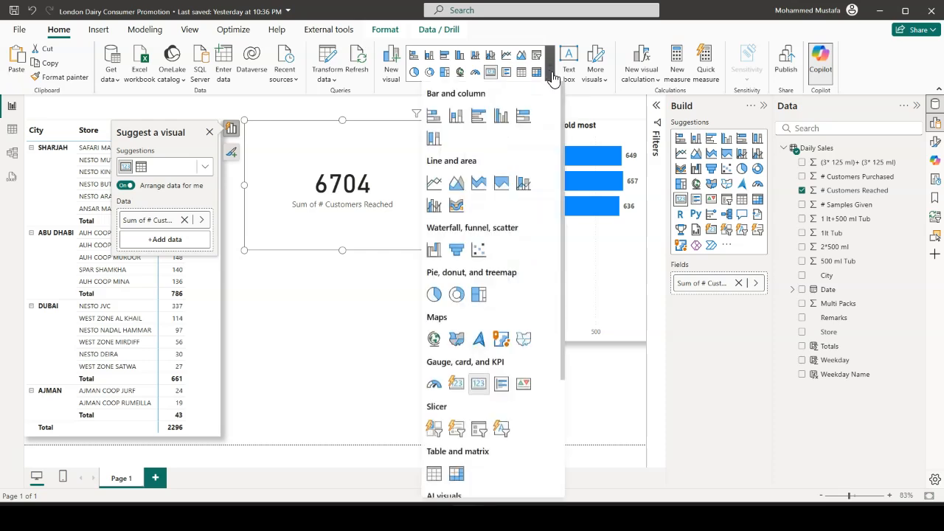
pyautogui.click(456, 384)
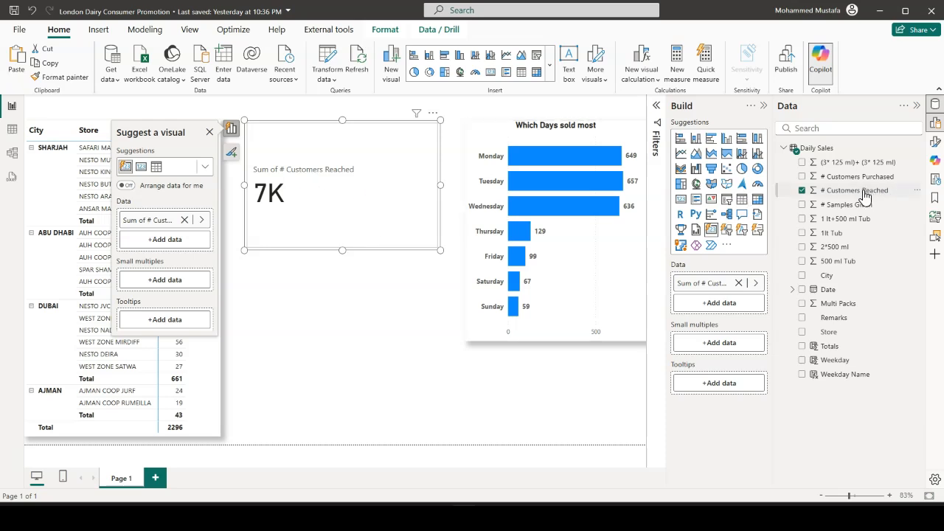
pyautogui.moveTo(867, 182); pyautogui.dragTo(405, 189)
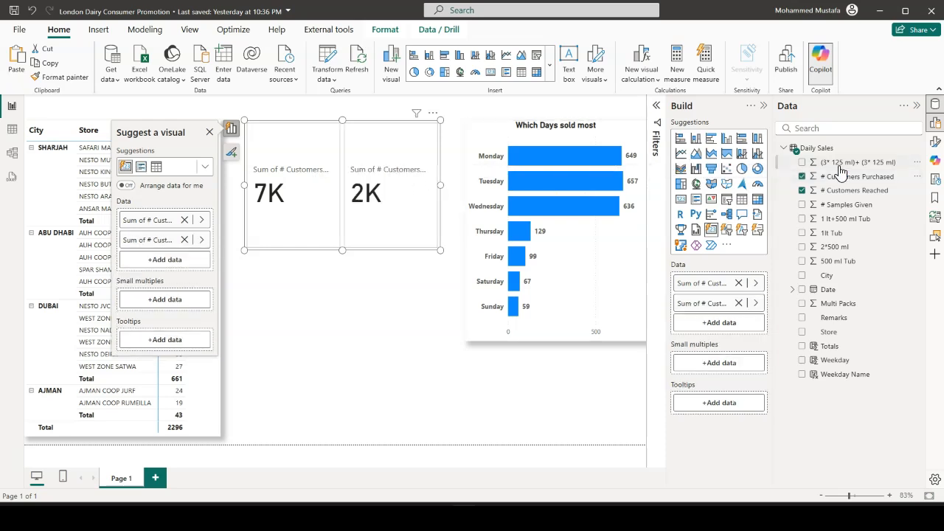
pyautogui.moveTo(866, 209); pyautogui.dragTo(424, 185)
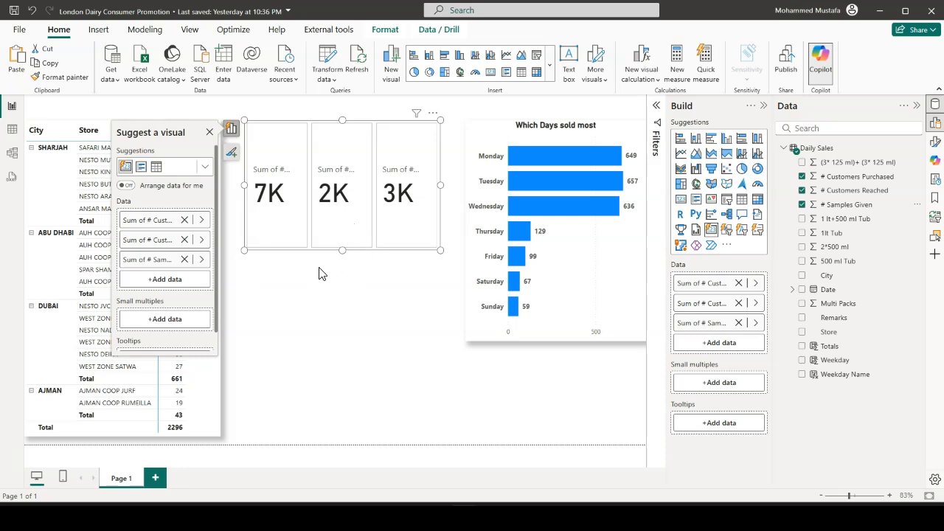
# Move the three-value card visual from Page 1 onto a new report page
pyautogui.click(332, 304)
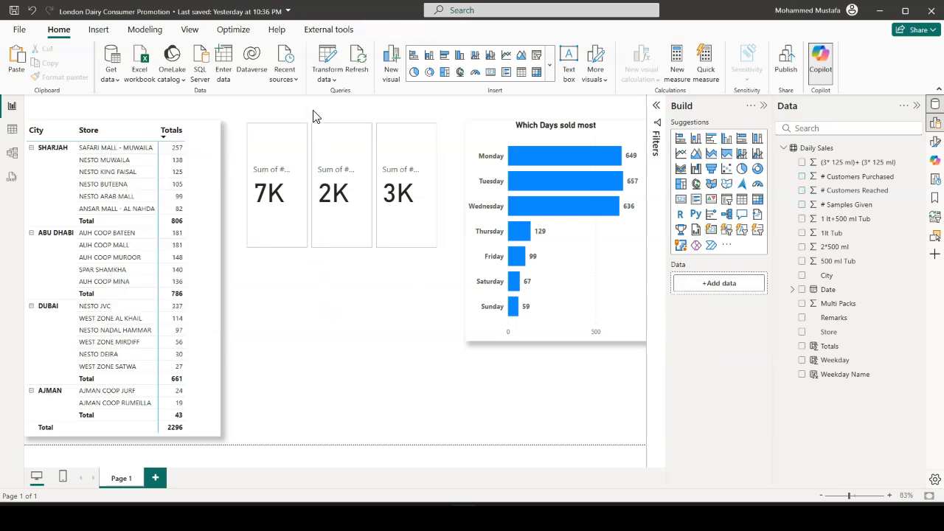
pyautogui.click(313, 131)
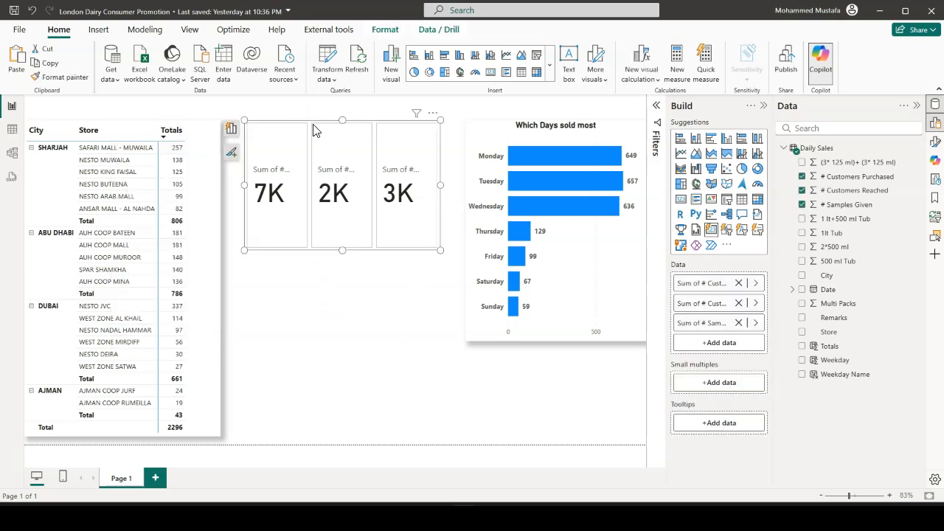
pyautogui.press('Delete')
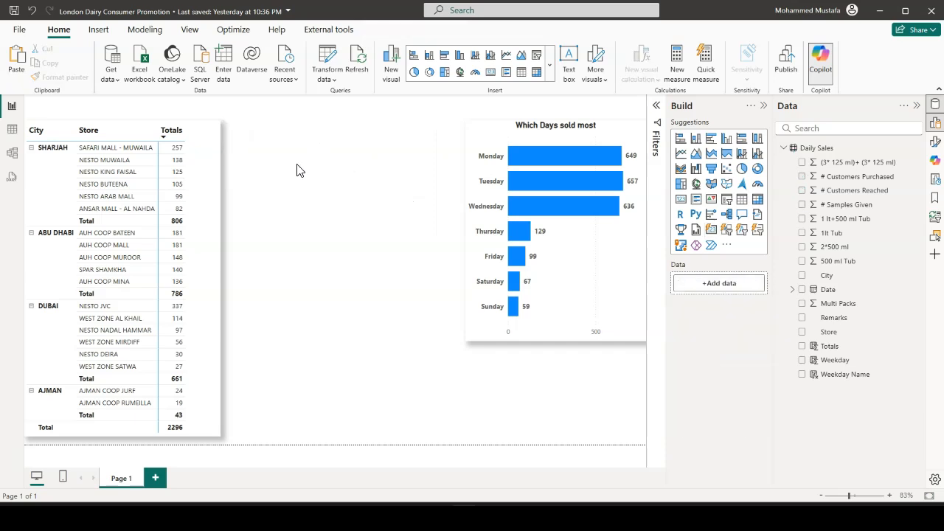
pyautogui.click(157, 480)
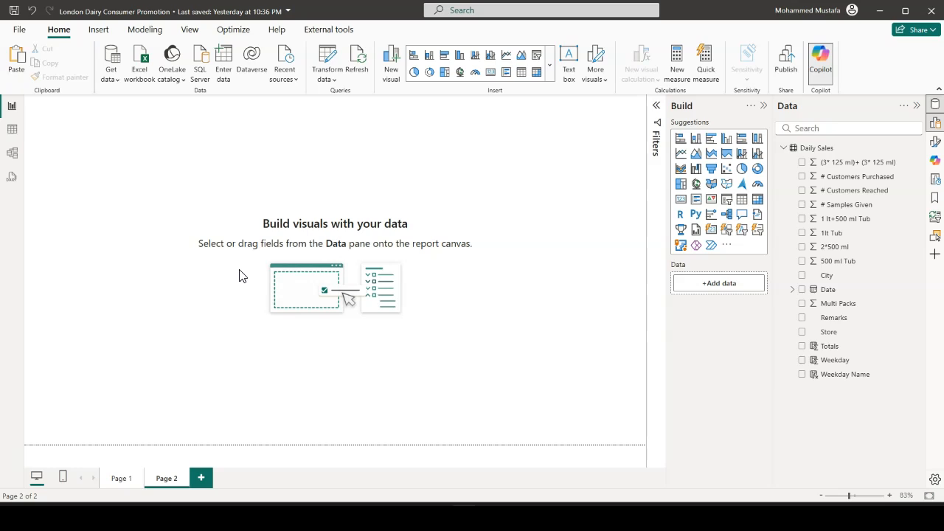
pyautogui.hotkey('ctrl', 'v')
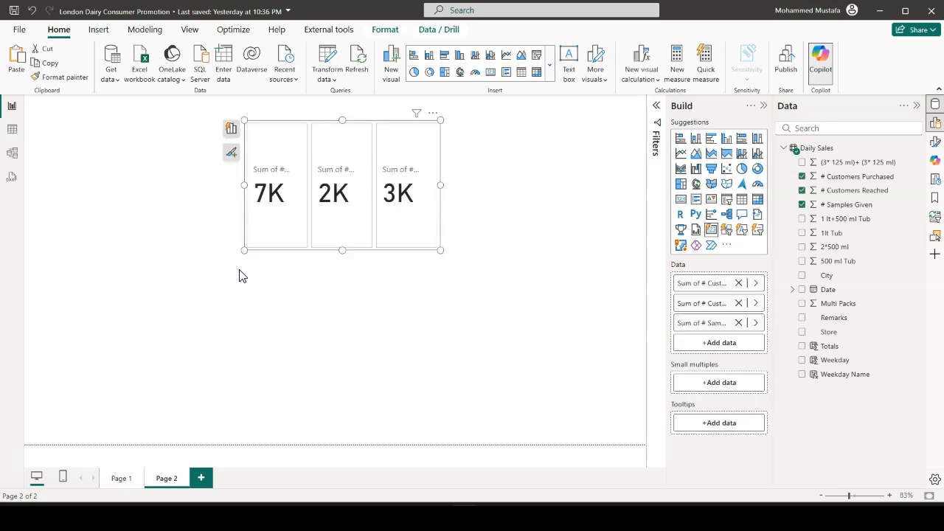
# Widen the three-value card visual to about 599 and turn on its shadow
pyautogui.moveTo(440, 185); pyautogui.dragTo(538, 203)
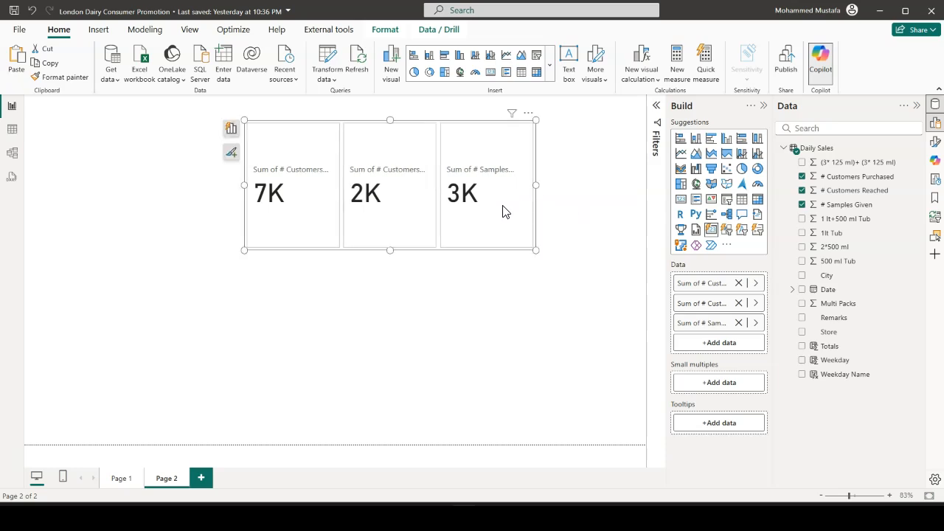
pyautogui.click(936, 142)
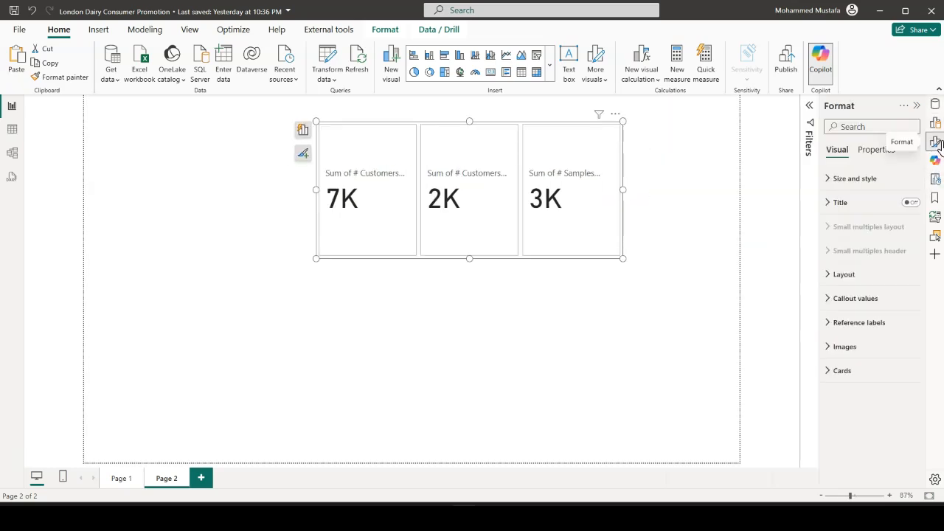
pyautogui.click(831, 186)
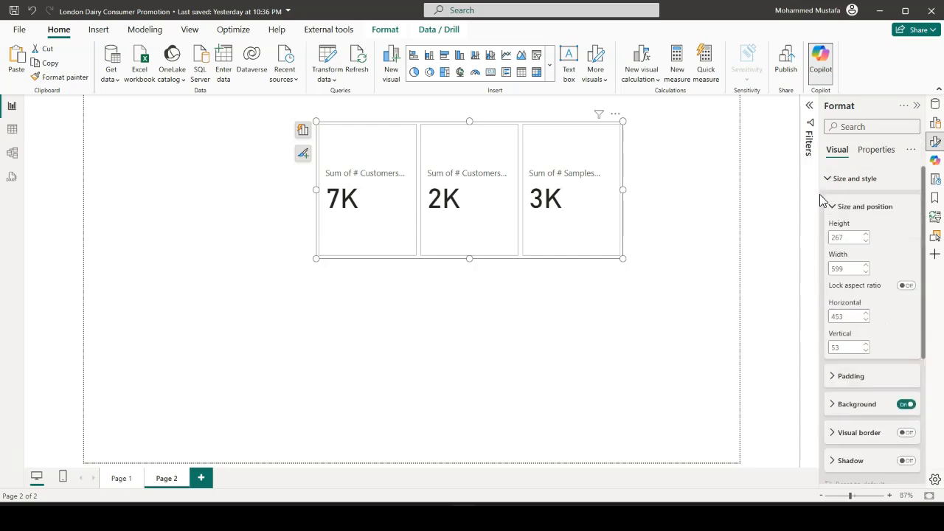
pyautogui.moveTo(820, 194); pyautogui.dragTo(771, 195)
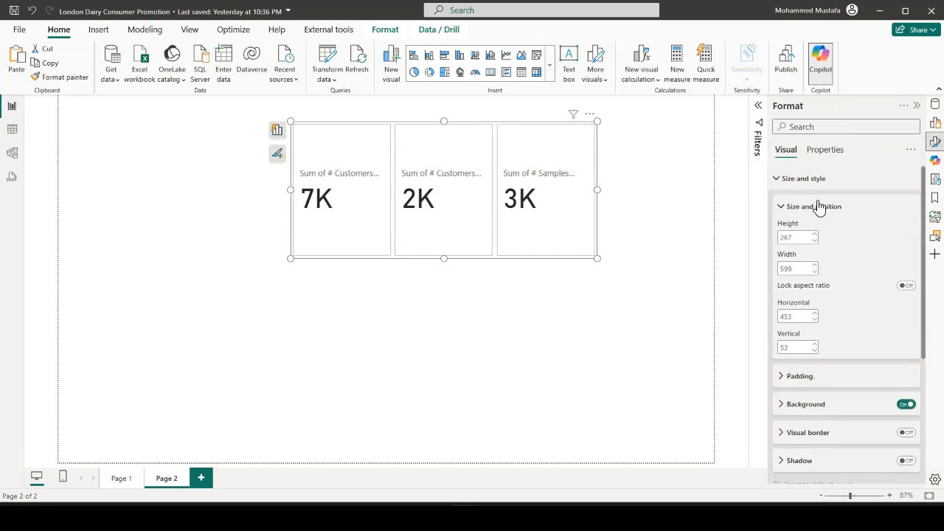
pyautogui.scroll(-1, 820, 301)
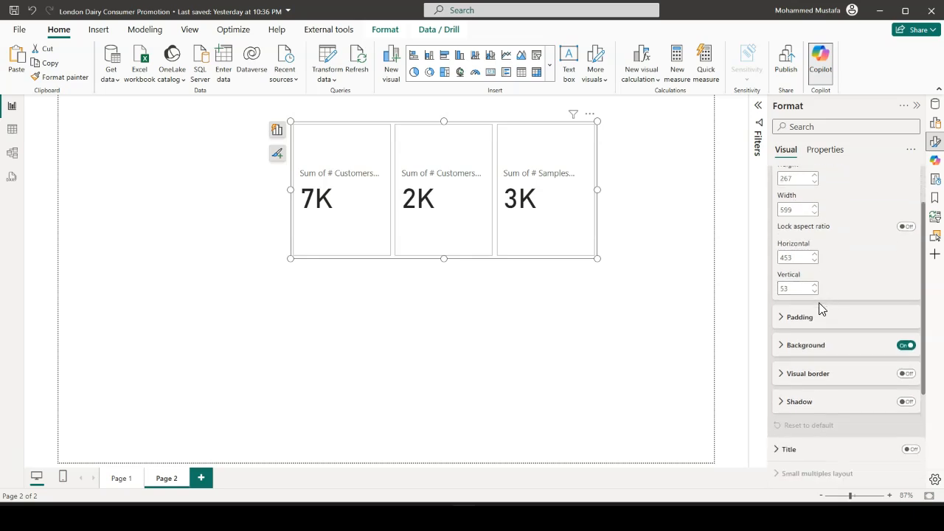
pyautogui.click(783, 347)
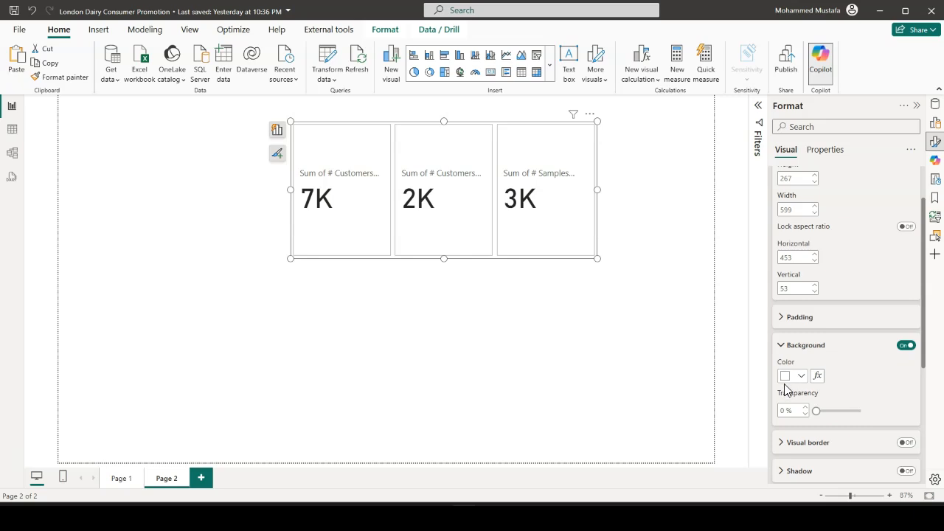
pyautogui.click(783, 347)
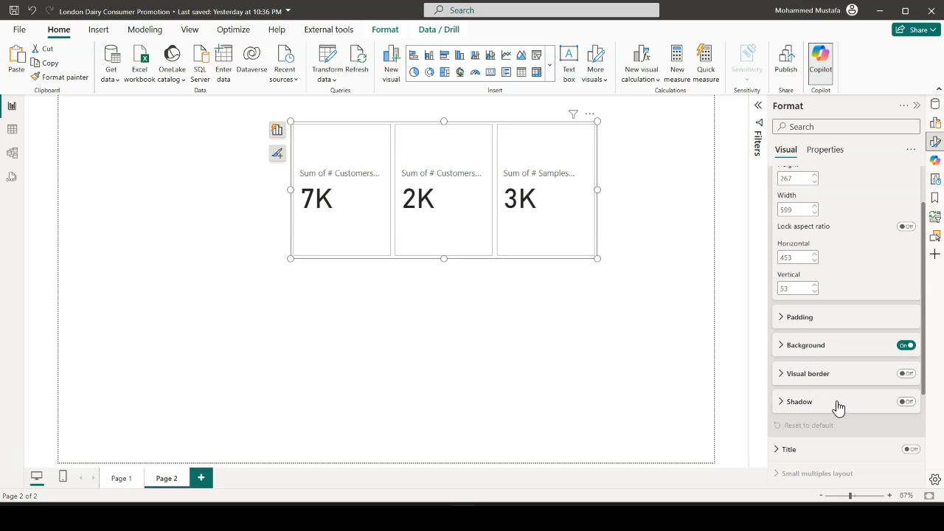
pyautogui.click(906, 402)
pyautogui.scroll(1, 808, 297)
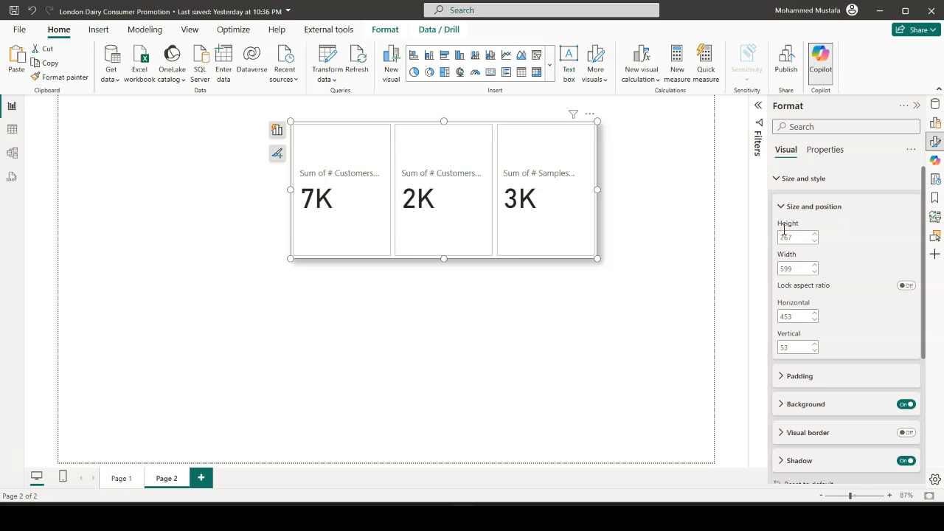
pyautogui.click(780, 183)
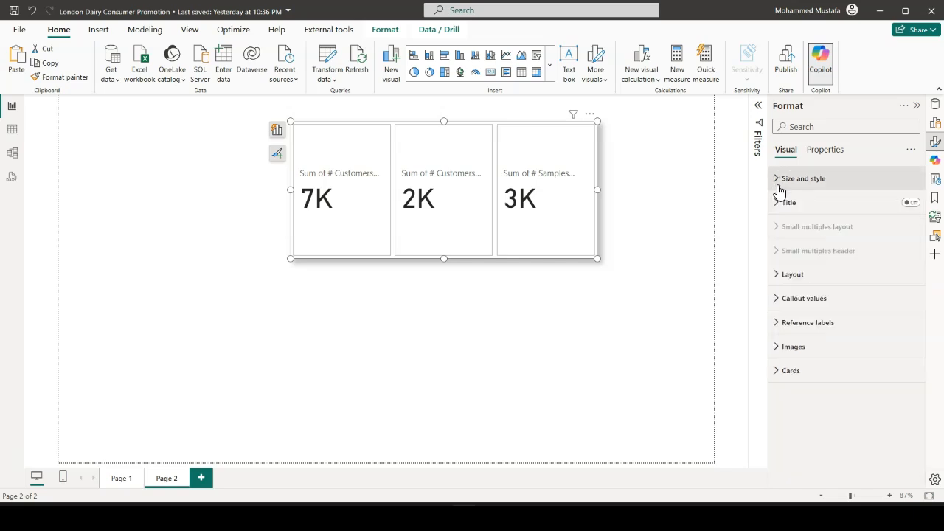
# Set the card visual's layout arrangement to Single column, leaving its title off
pyautogui.click(912, 203)
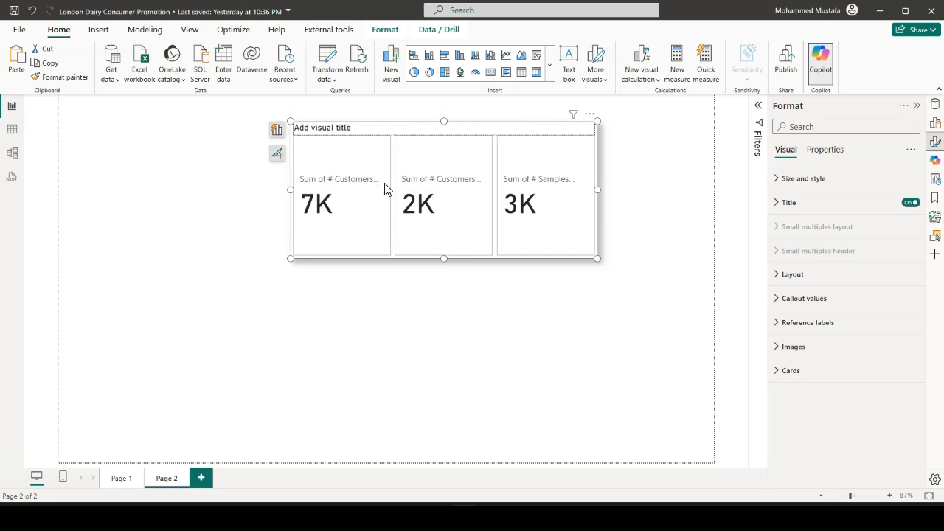
pyautogui.click(911, 204)
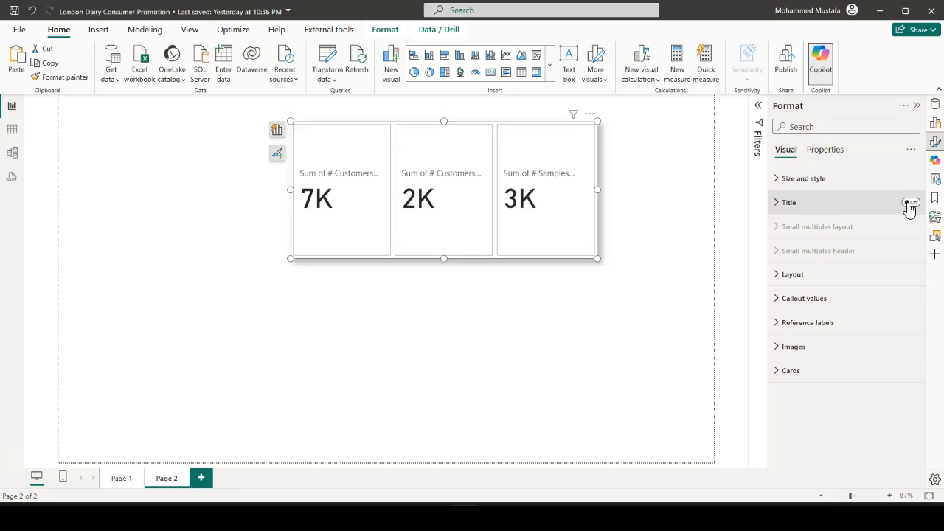
pyautogui.click(782, 277)
pyautogui.scroll(-1, 811, 277)
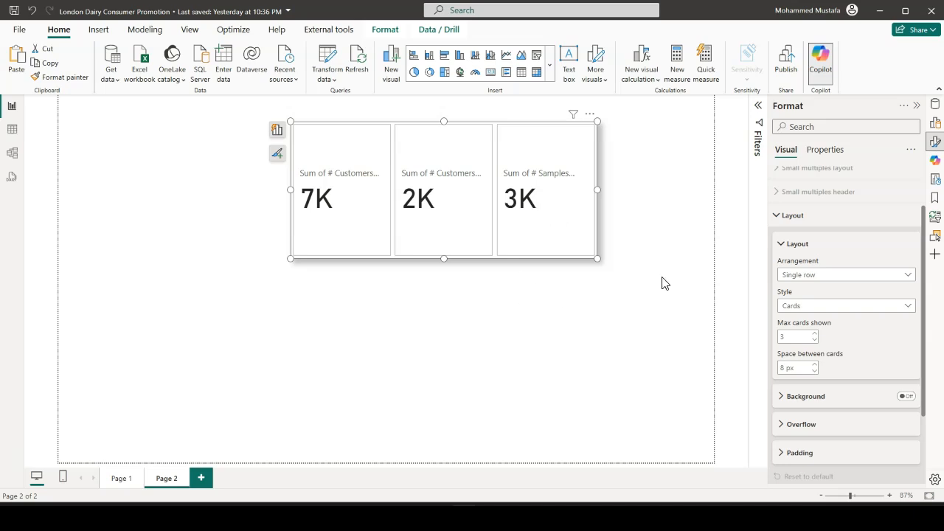
pyautogui.click(912, 283)
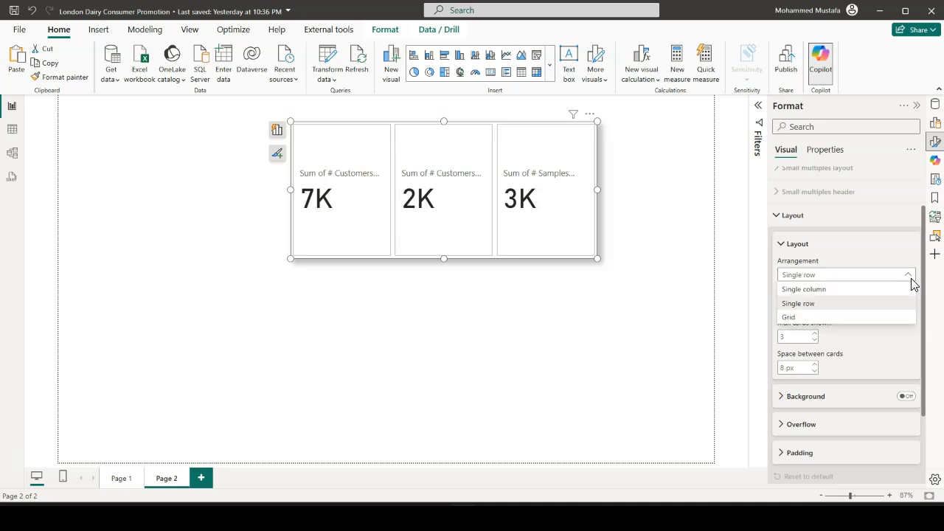
pyautogui.click(816, 300)
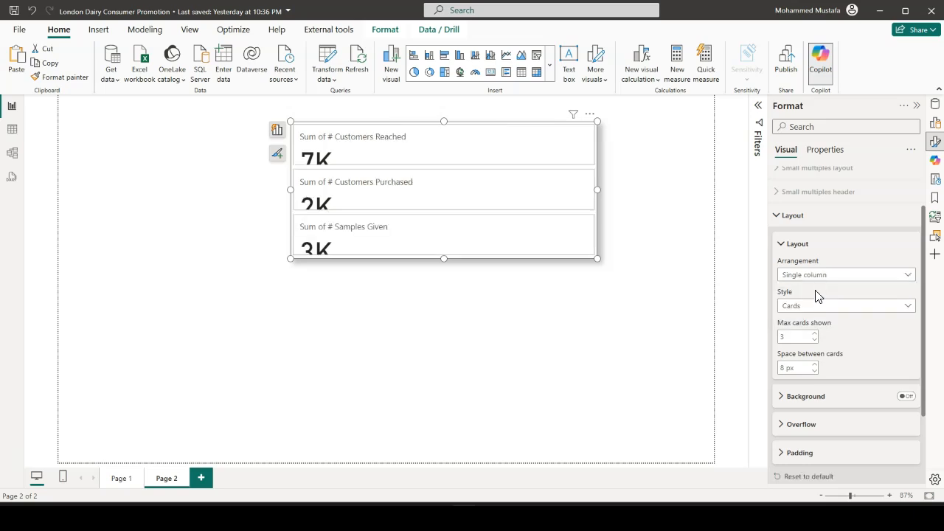
# Make the card visual much narrower and taller so the three stacked values fit
pyautogui.moveTo(597, 190); pyautogui.dragTo(417, 208)
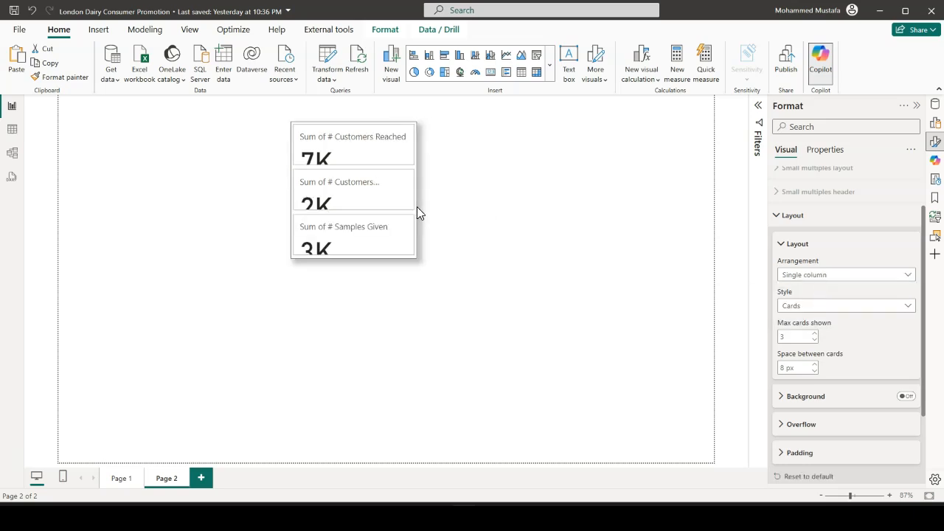
pyautogui.moveTo(354, 259); pyautogui.dragTo(368, 382)
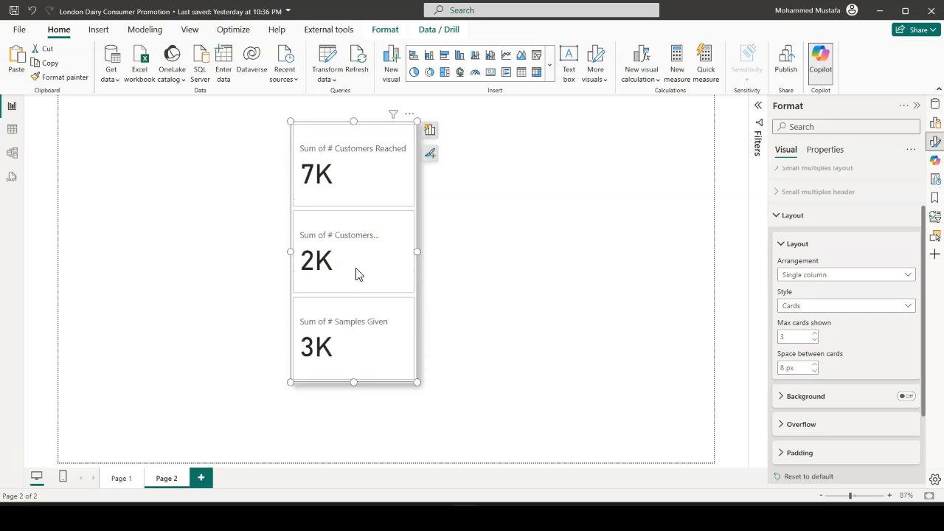
pyautogui.scroll(-1, 849, 284)
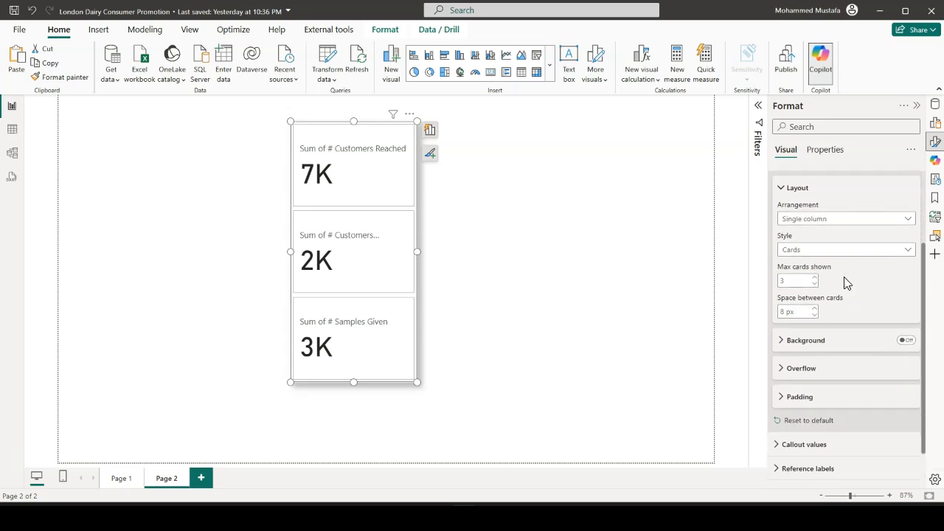
pyautogui.scroll(1, 801, 247)
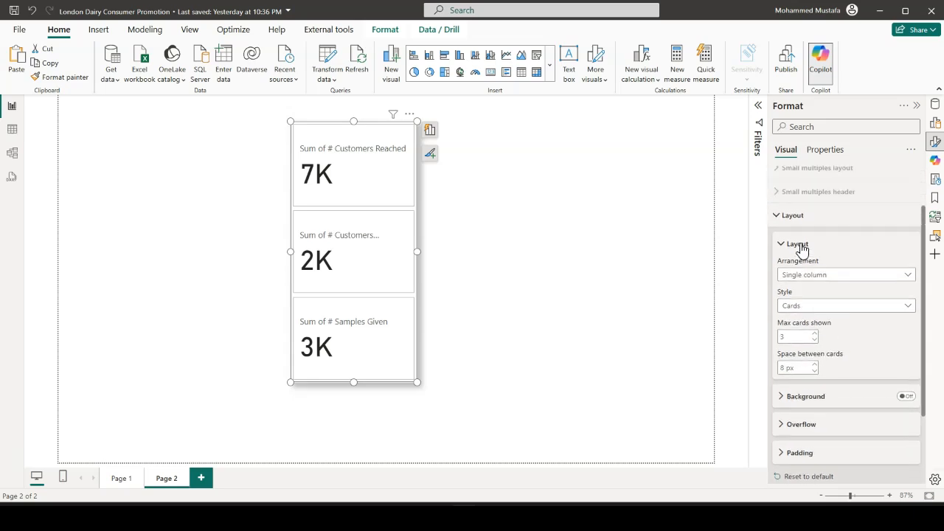
pyautogui.click(784, 220)
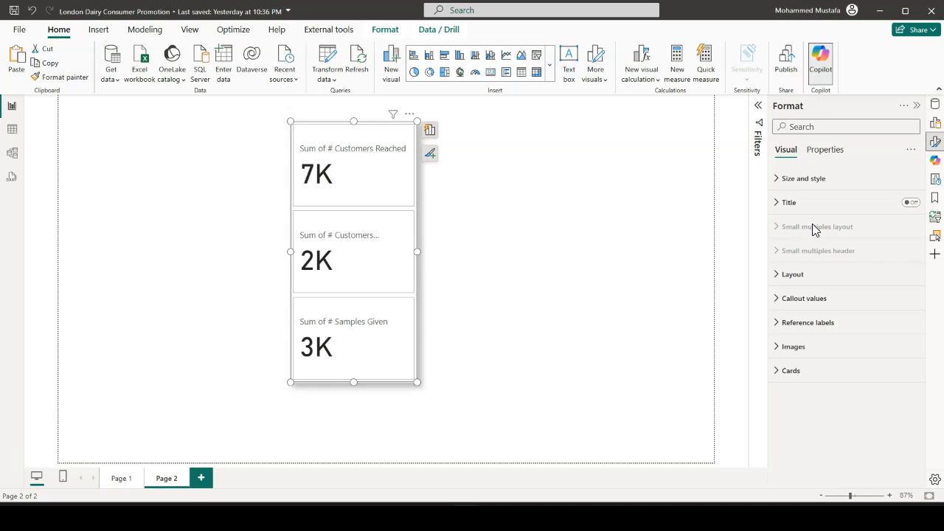
# Set the display units of the Sum of # Customers Reached callout value to None
pyautogui.click(788, 305)
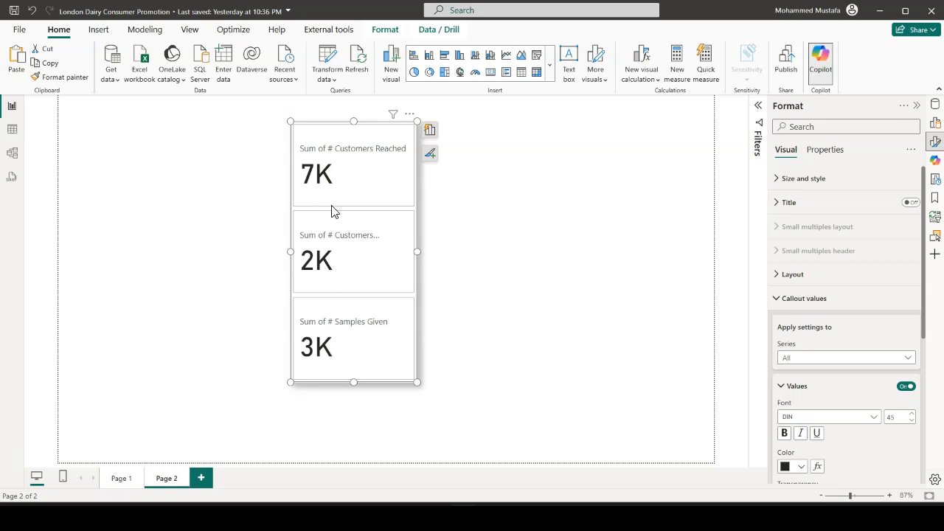
pyautogui.scroll(-2, 819, 325)
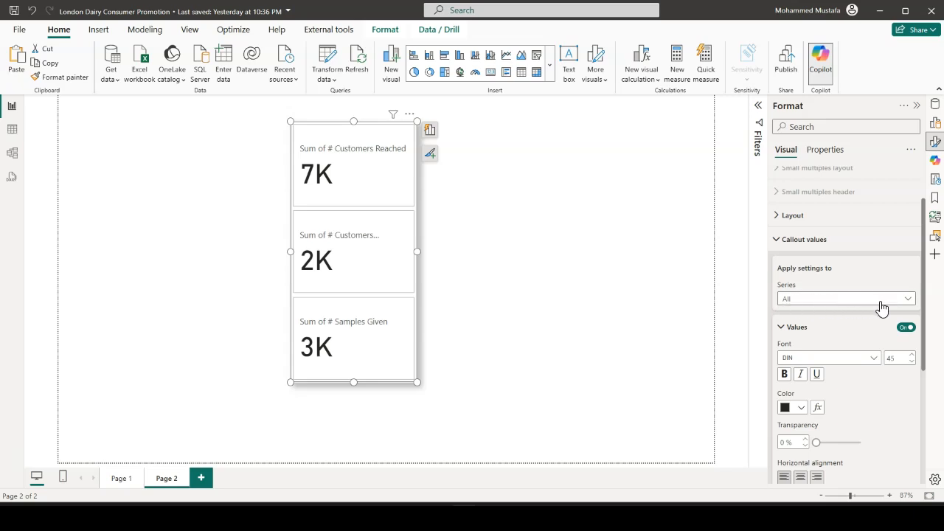
pyautogui.click(909, 299)
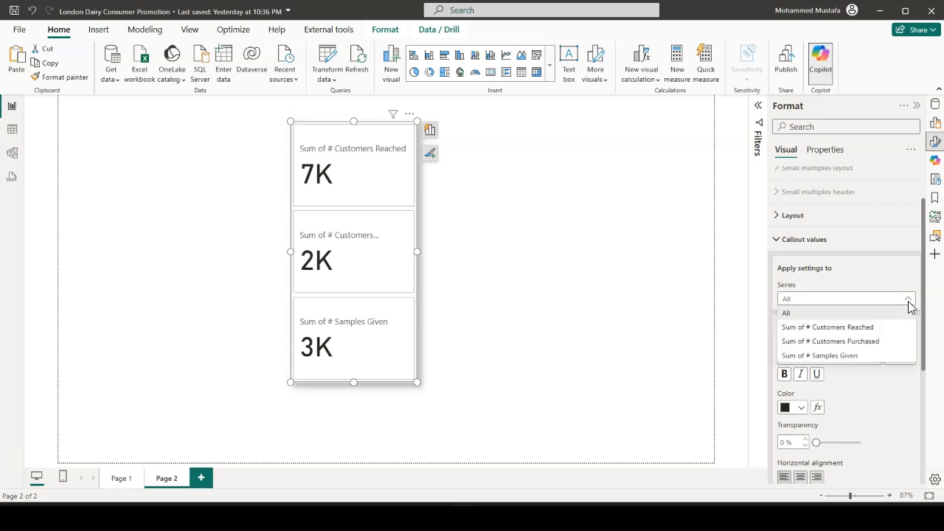
pyautogui.click(847, 328)
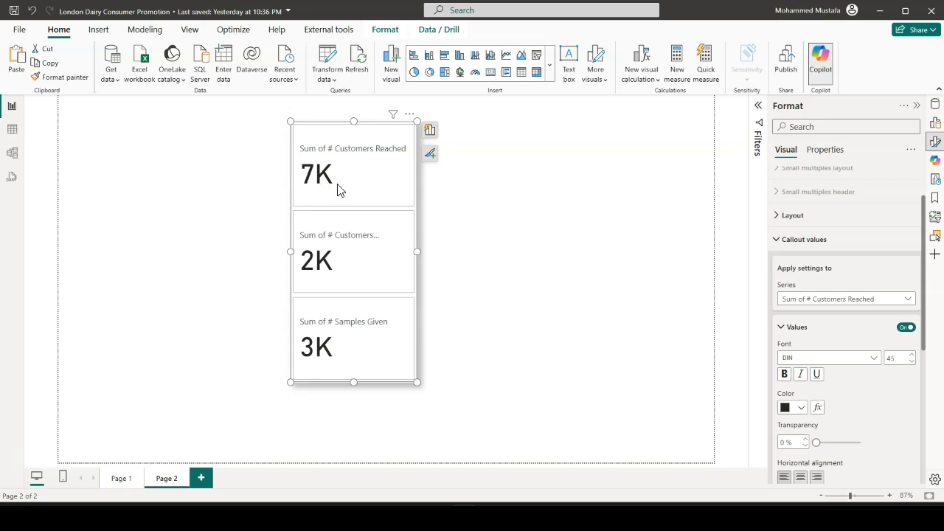
pyautogui.scroll(-5, 844, 310)
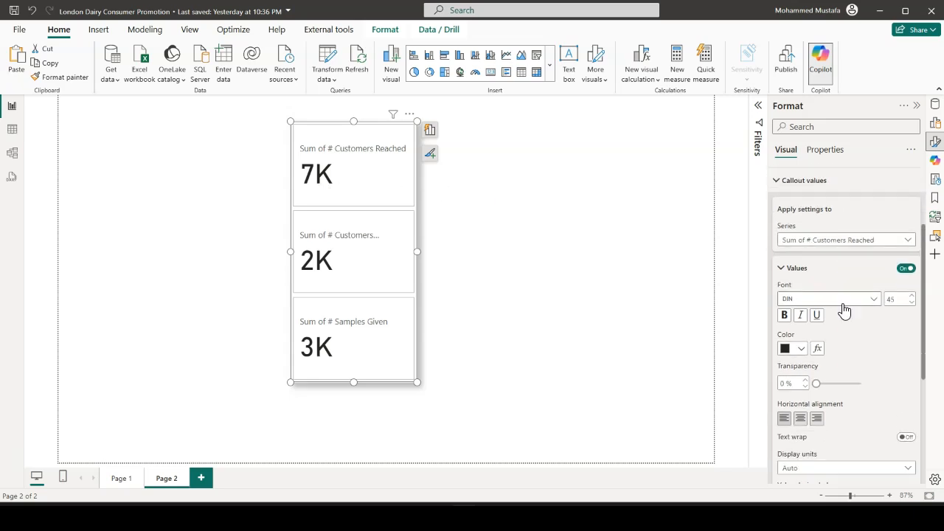
pyautogui.scroll(-2, 844, 310)
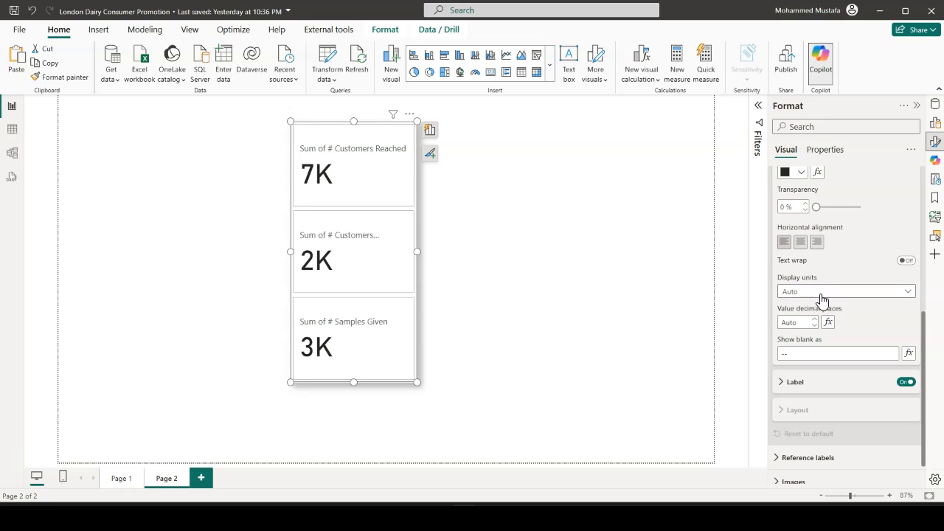
pyautogui.click(907, 298)
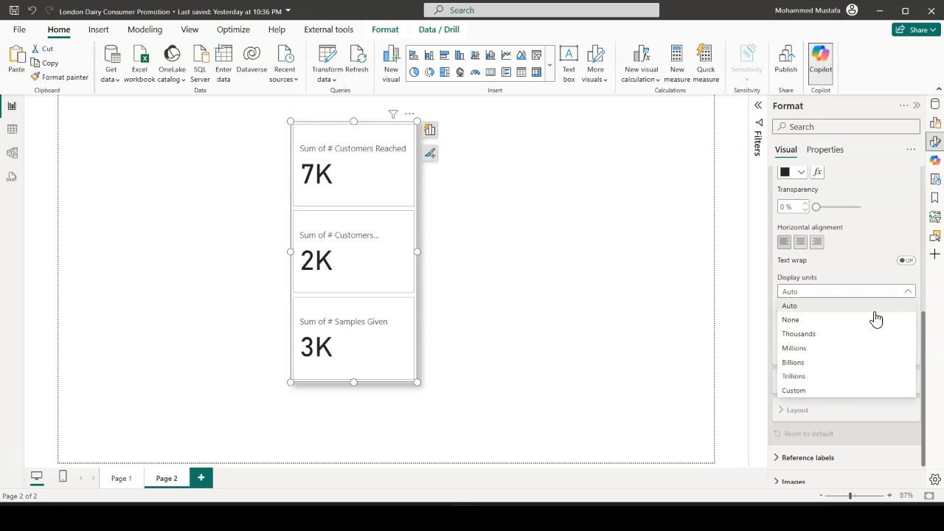
pyautogui.click(823, 322)
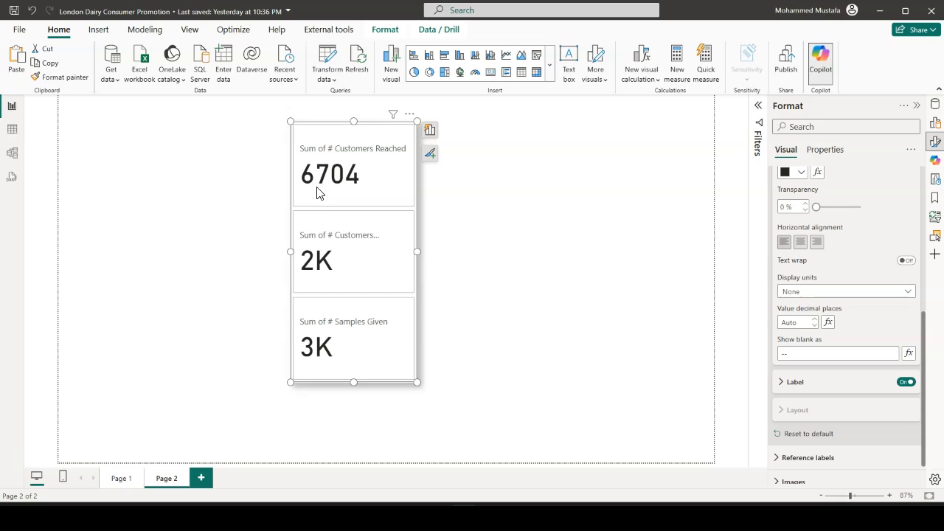
# Apply the thousands separator to the # Customers Purchased, # Customers Reached and # Samples Given columns of Daily Sales
pyautogui.click(936, 105)
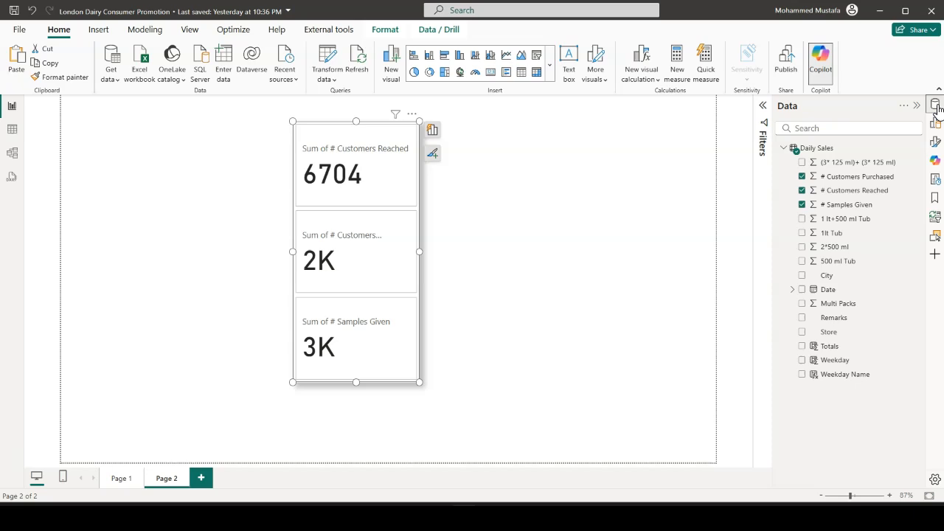
pyautogui.click(867, 180)
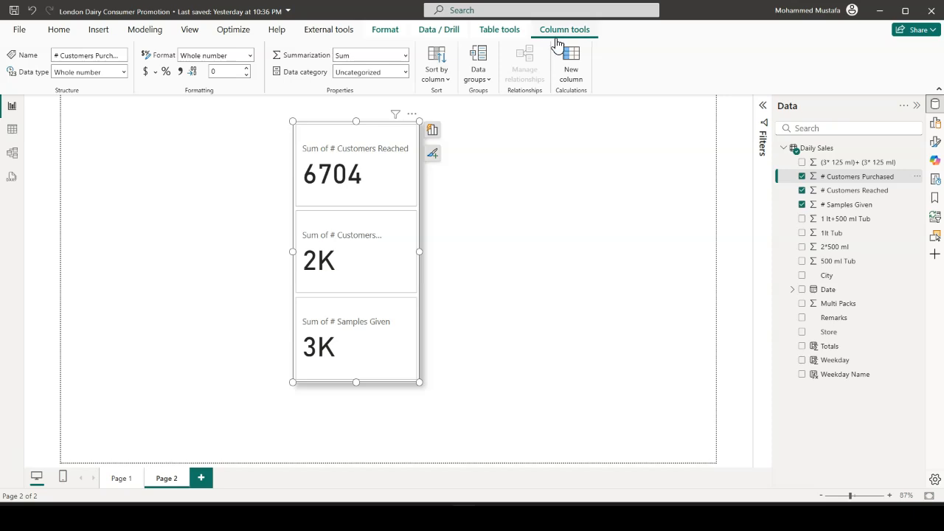
pyautogui.click(180, 74)
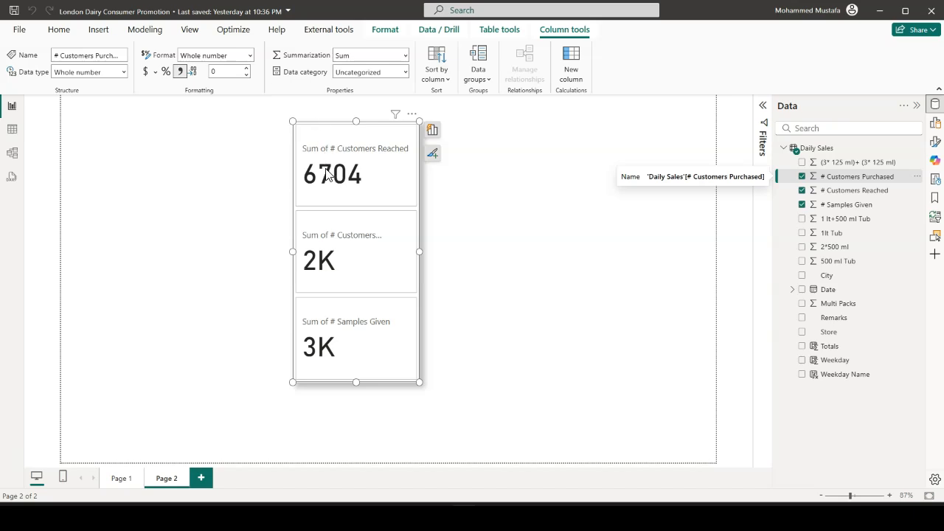
pyautogui.click(847, 194)
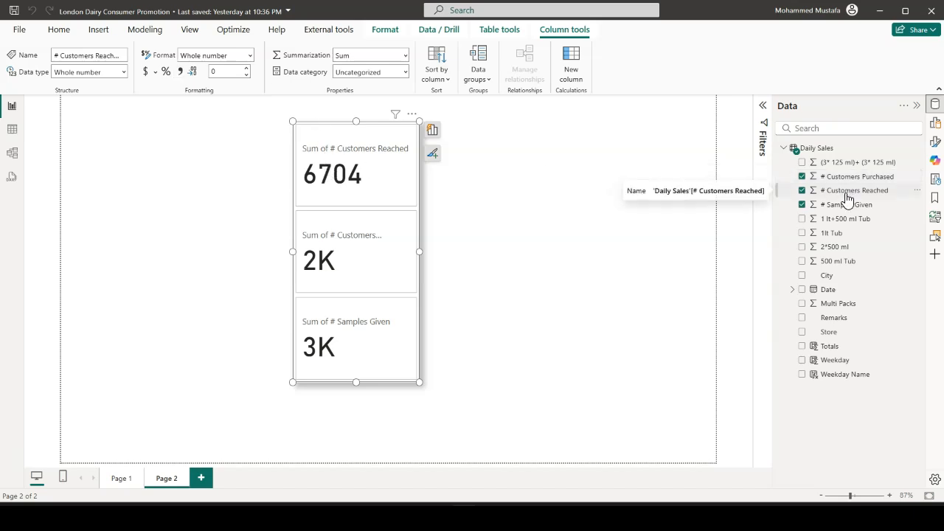
pyautogui.click(181, 72)
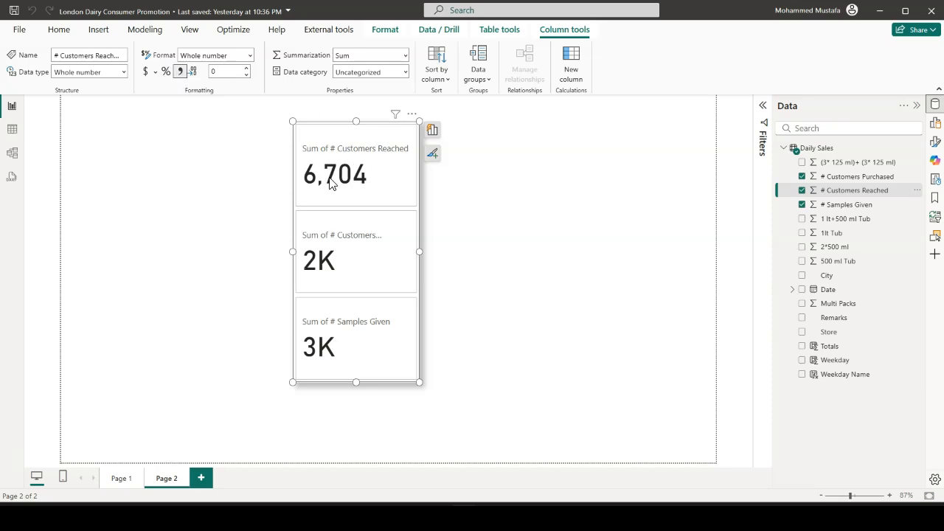
pyautogui.click(859, 179)
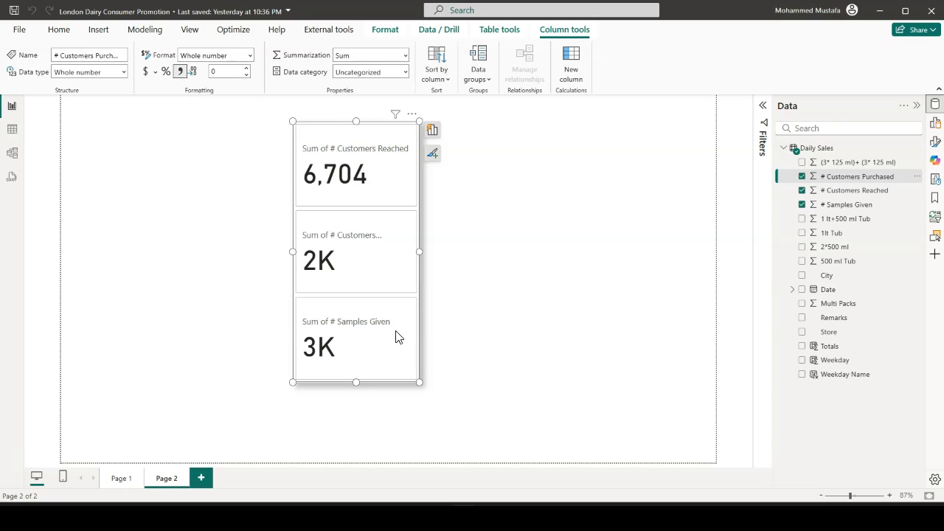
pyautogui.click(881, 207)
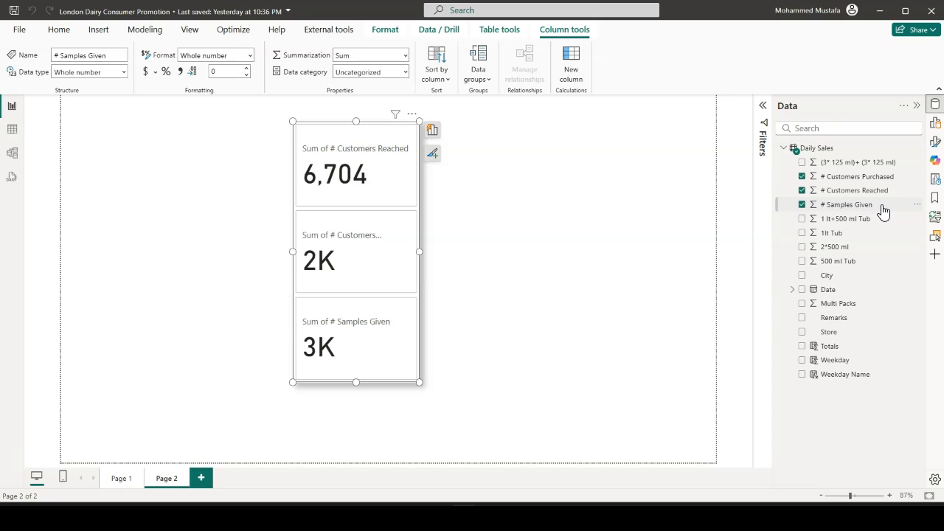
pyautogui.click(180, 72)
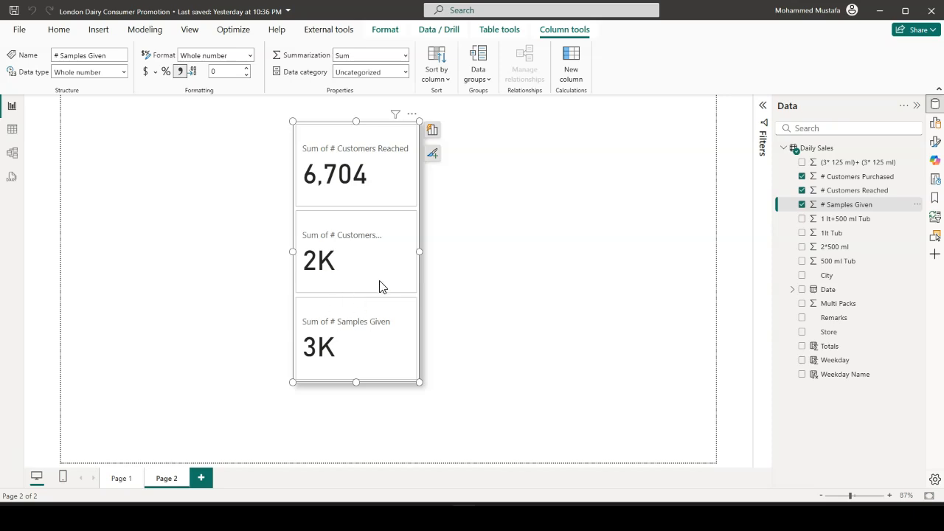
# Set the display units of the Sum of # Customers Purchased callout value to None
pyautogui.click(937, 144)
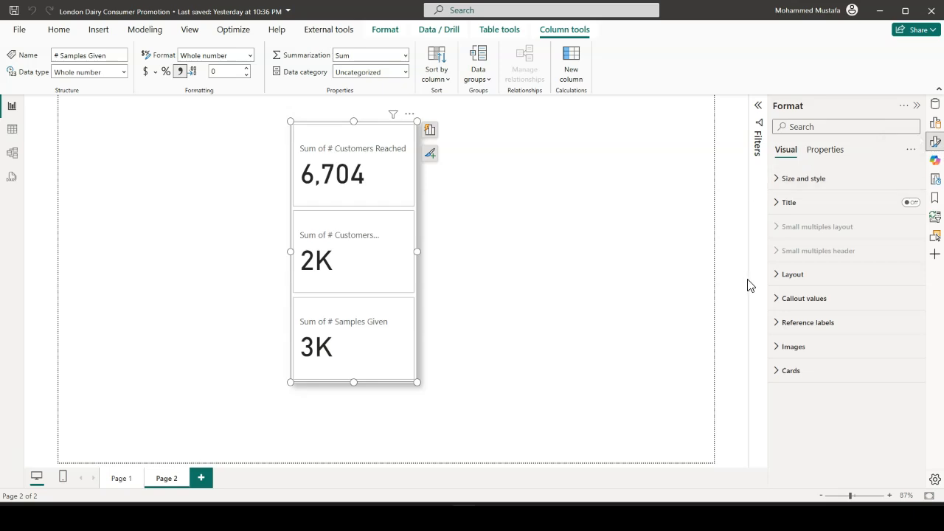
pyautogui.click(784, 307)
pyautogui.scroll(-3, 839, 288)
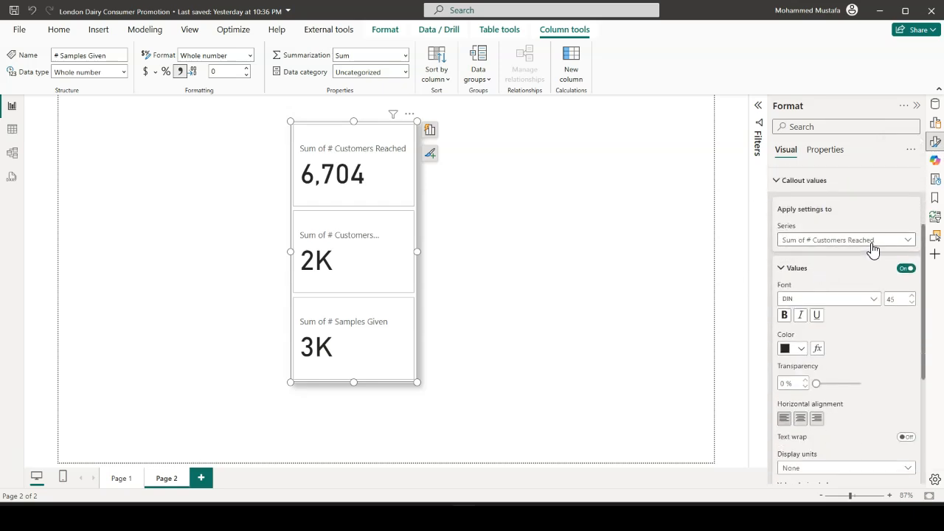
pyautogui.click(878, 246)
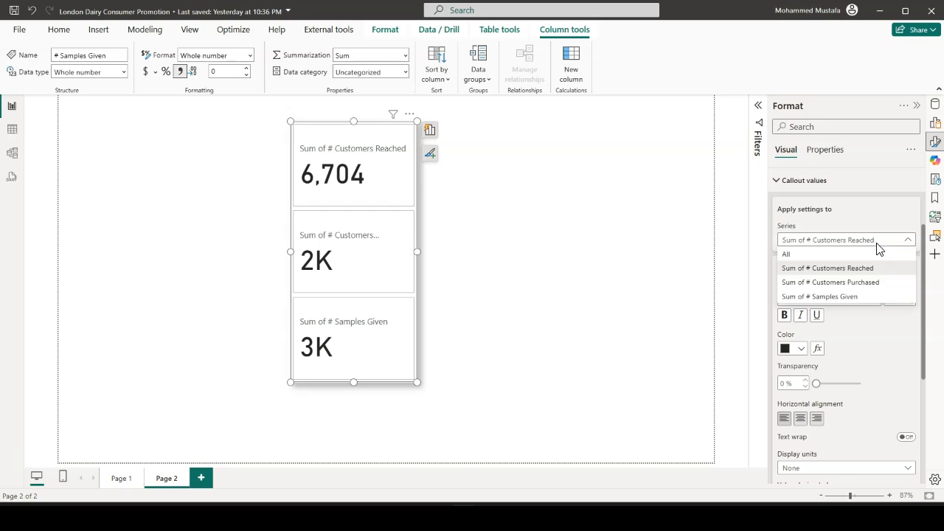
pyautogui.click(858, 284)
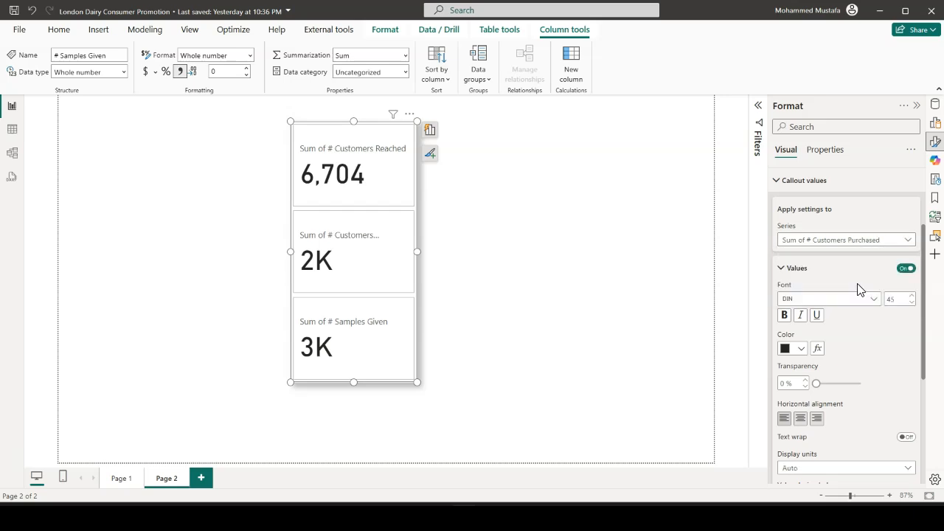
pyautogui.scroll(-3, 855, 318)
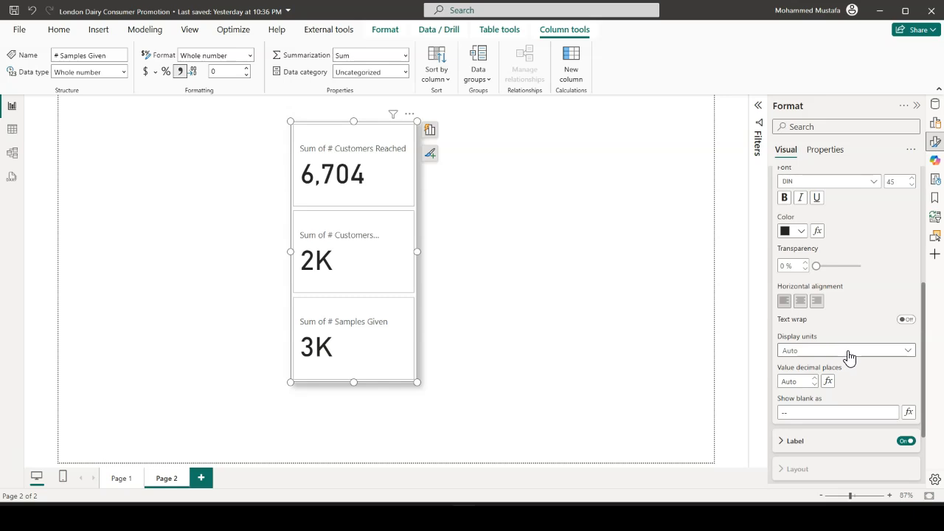
pyautogui.click(848, 350)
pyautogui.click(817, 381)
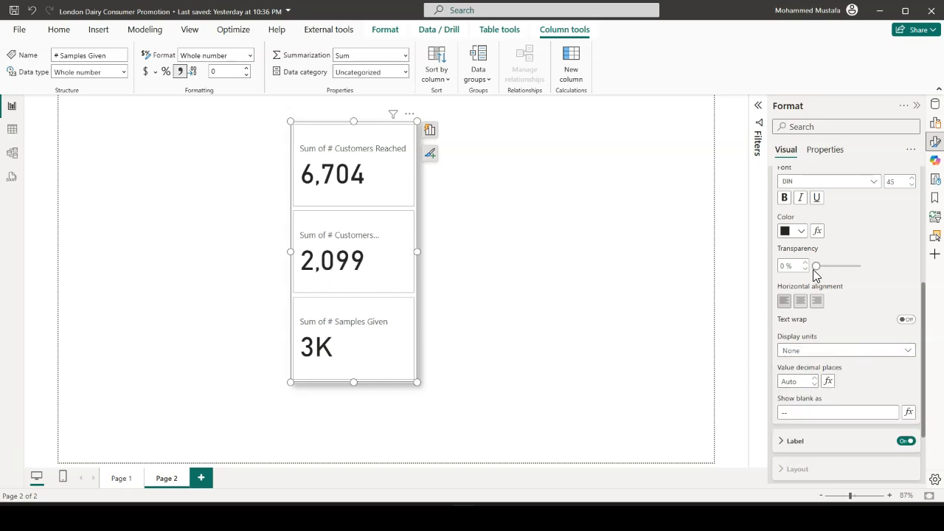
# Set the display units of the Sum of # Samples Given callout value to None
pyautogui.scroll(3, 814, 272)
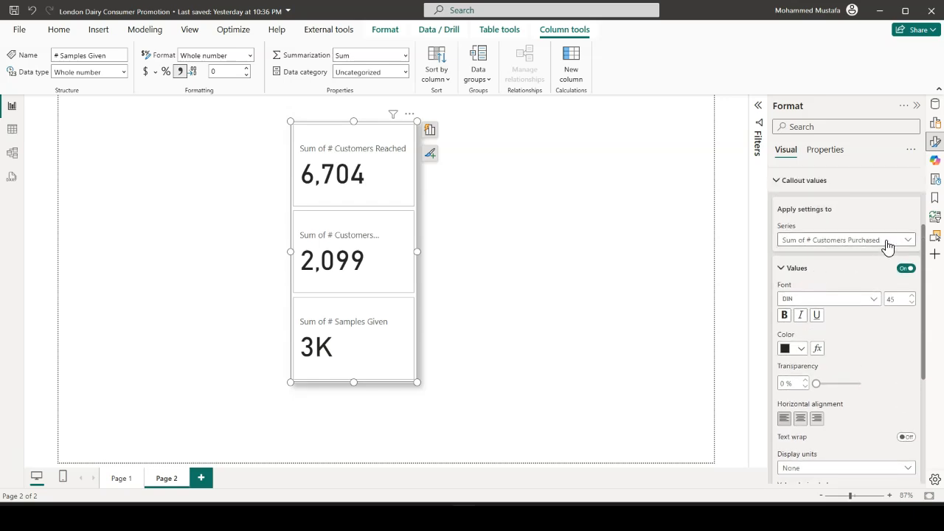
pyautogui.click(887, 242)
pyautogui.click(860, 297)
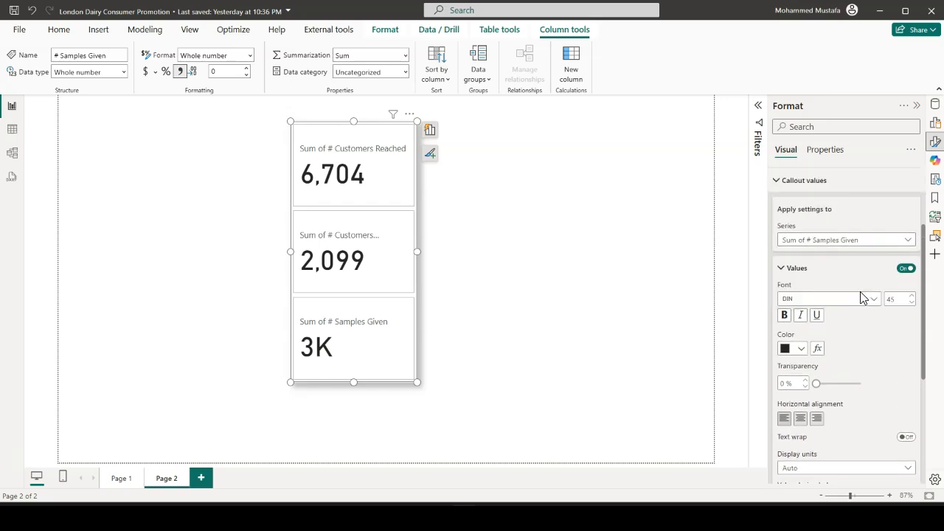
pyautogui.scroll(-5, 863, 297)
pyautogui.click(833, 294)
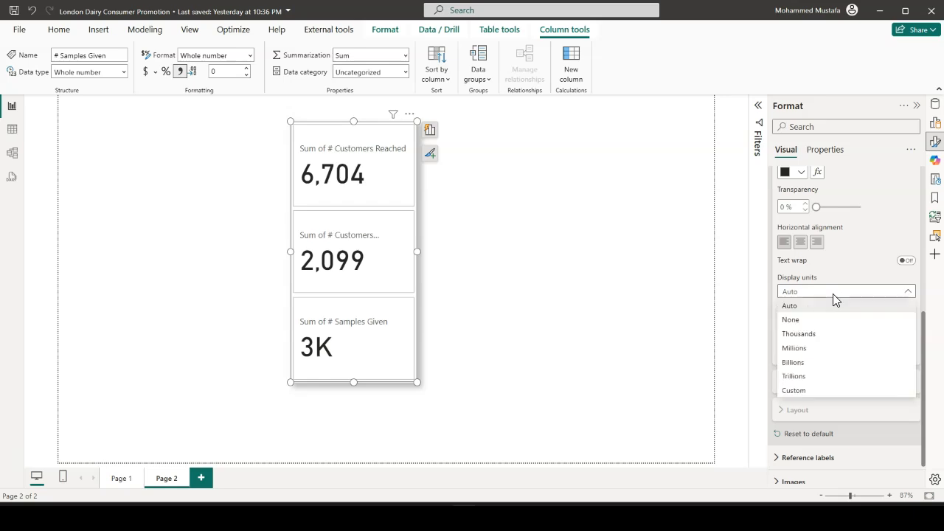
pyautogui.click(806, 321)
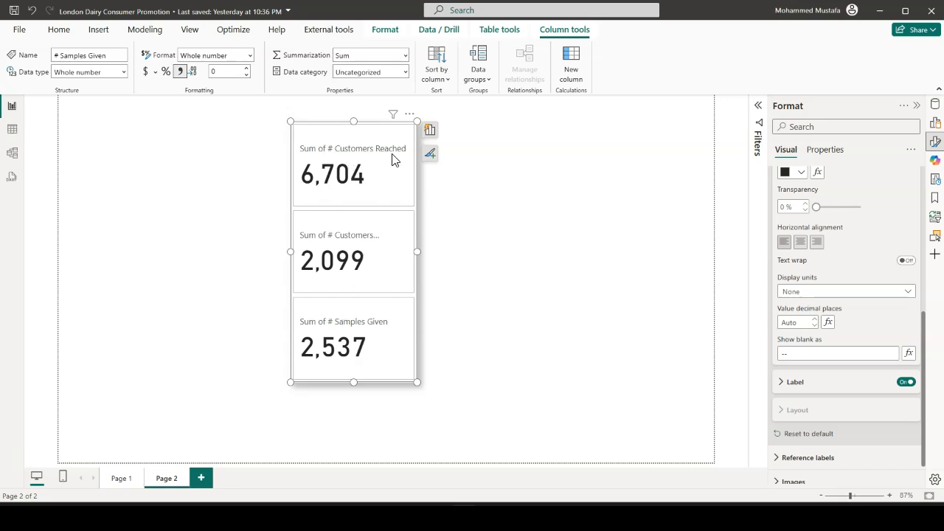
# Rename the card's first data field as # Customers Reached, dropping the "Sum of" prefix
pyautogui.click(430, 133)
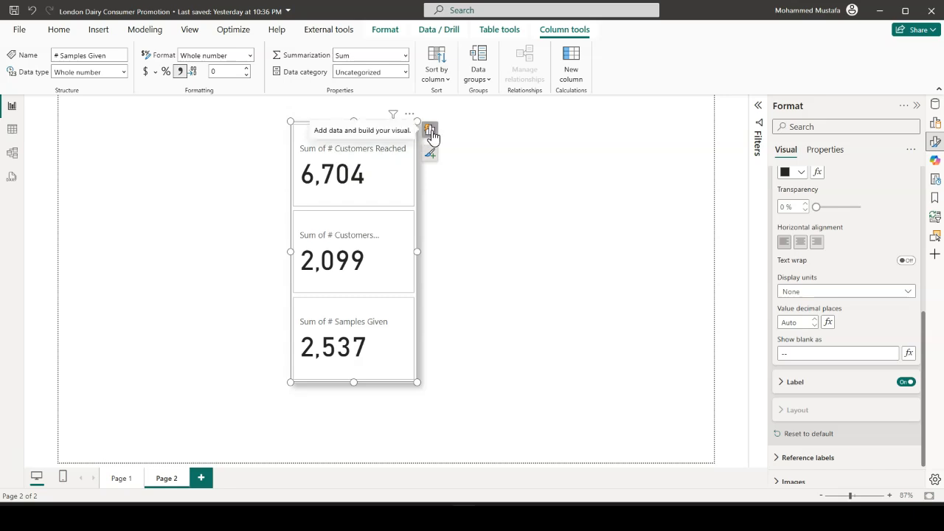
pyautogui.doubleClick(478, 224)
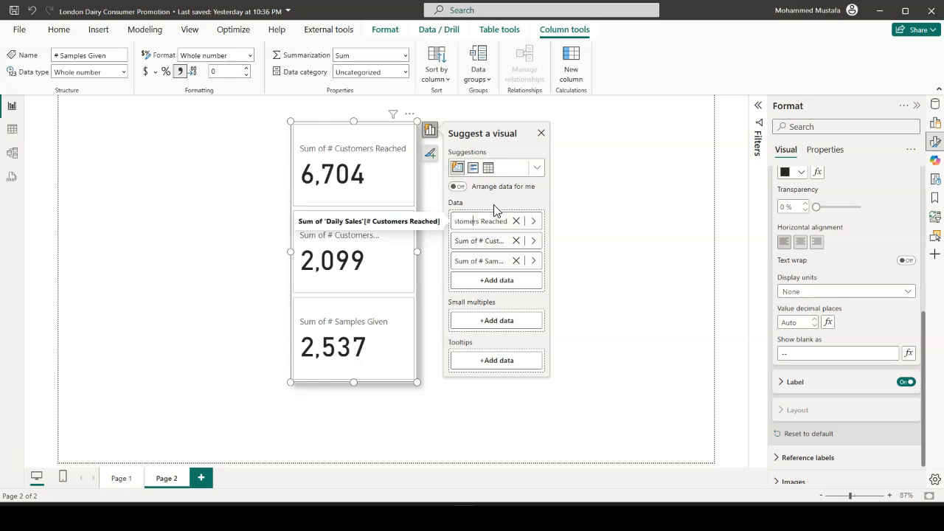
pyautogui.press('Left')
pyautogui.press('Left')
pyautogui.press('Left')
pyautogui.press('Left')
pyautogui.press('Left')
pyautogui.press('Left')
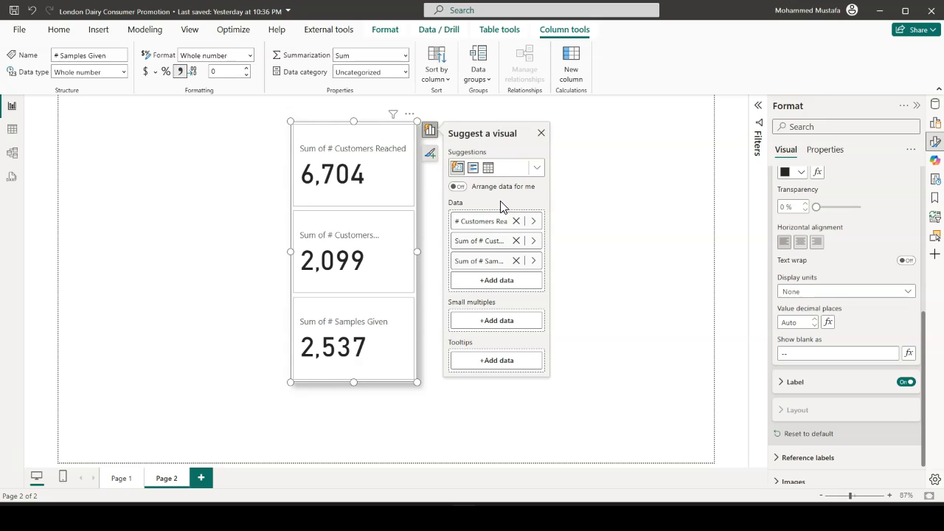
# Rename the card's second and third data fields as # Customers Purchased and # Samples Given, dropping their "Sum of" prefixes
pyautogui.click(473, 248)
pyautogui.doubleClick(472, 247)
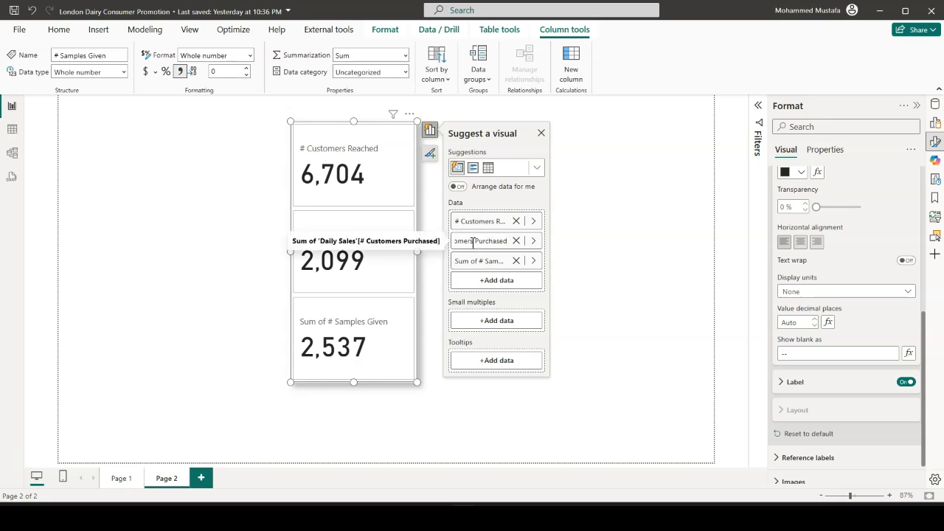
pyautogui.press('Left')
pyautogui.press('Left')
pyautogui.press('Left')
pyautogui.press('Left')
pyautogui.press('Left')
pyautogui.press('Left')
pyautogui.press('Left')
pyautogui.press('Left')
pyautogui.press('Left')
pyautogui.press('Left')
pyautogui.press('Left')
pyautogui.press('Left')
pyautogui.press('Left')
pyautogui.press('Left')
pyautogui.press('Left')
pyautogui.press('Left')
pyautogui.press('Left')
pyautogui.press('Left')
pyautogui.press('Left')
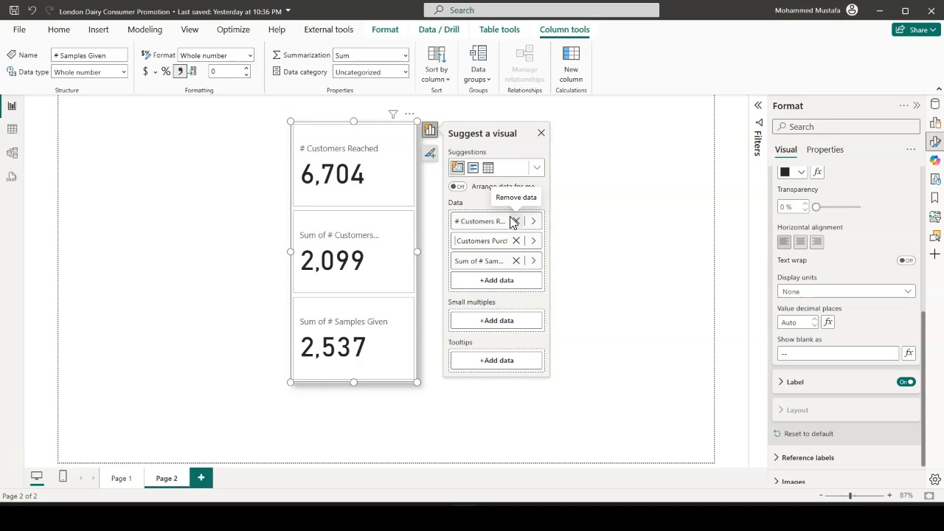
pyautogui.write('#')
pyautogui.press('Return')
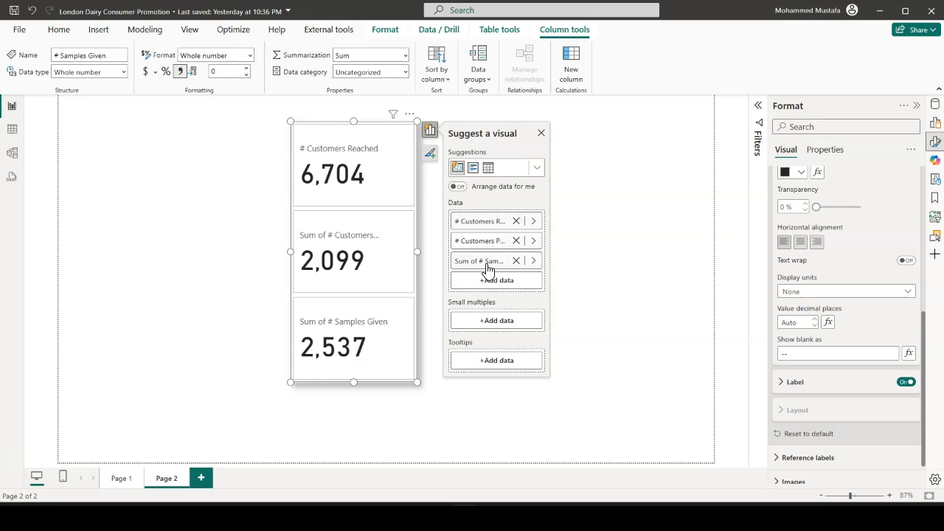
pyautogui.doubleClick(472, 267)
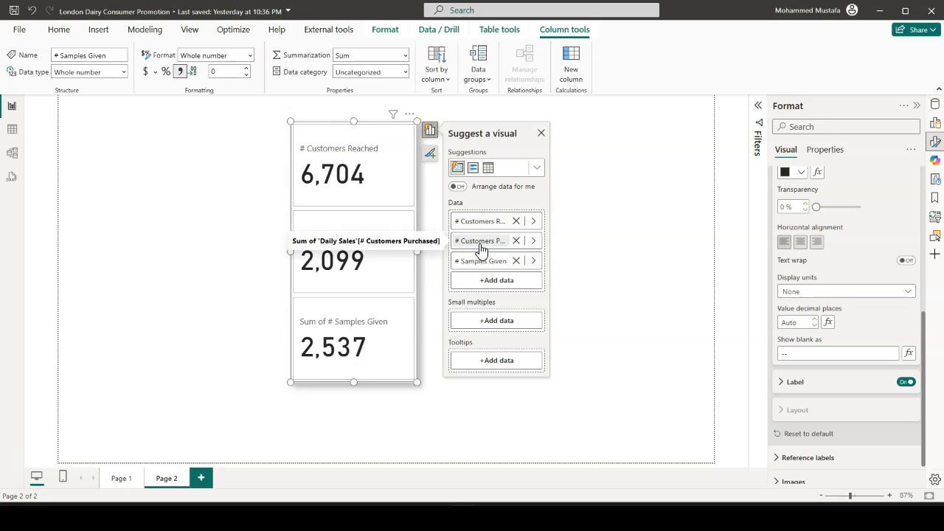
pyautogui.press('Return')
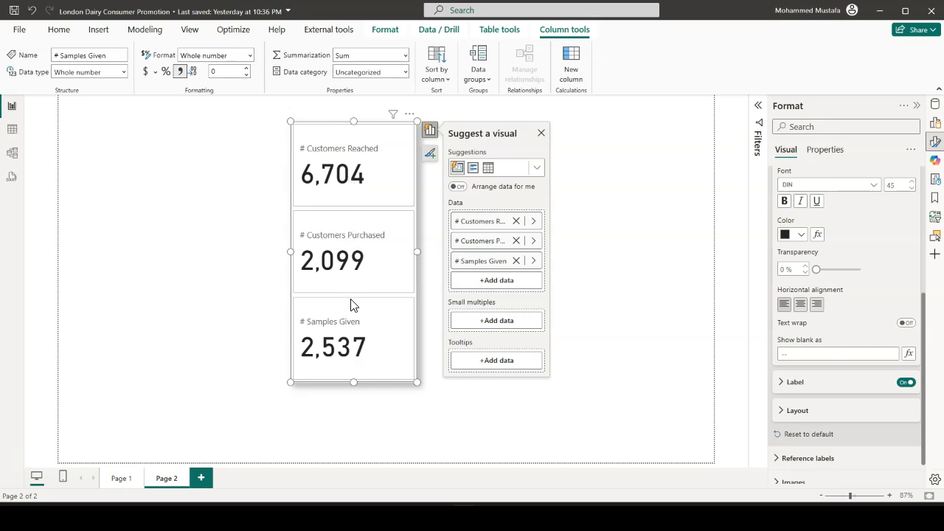
# Set the color of the # Customers Reached callout value to dark blue
pyautogui.scroll(3, 847, 286)
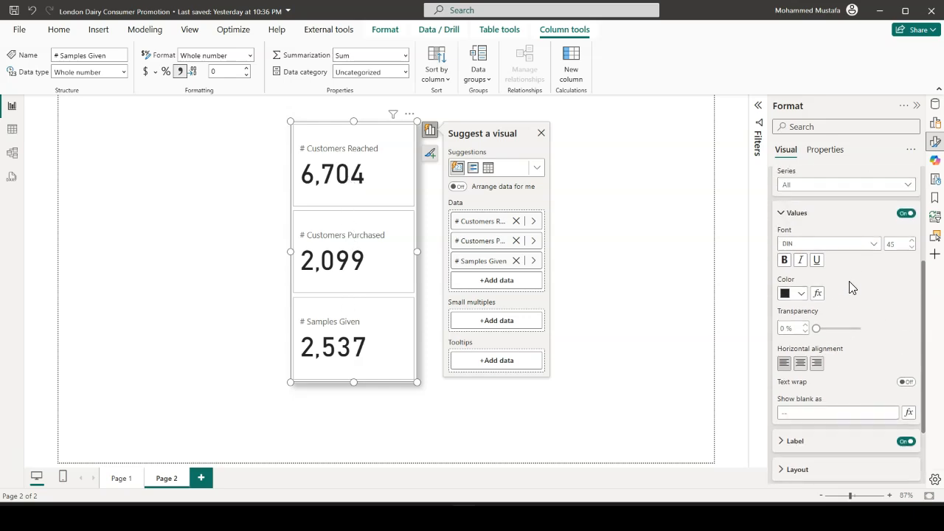
pyautogui.click(868, 255)
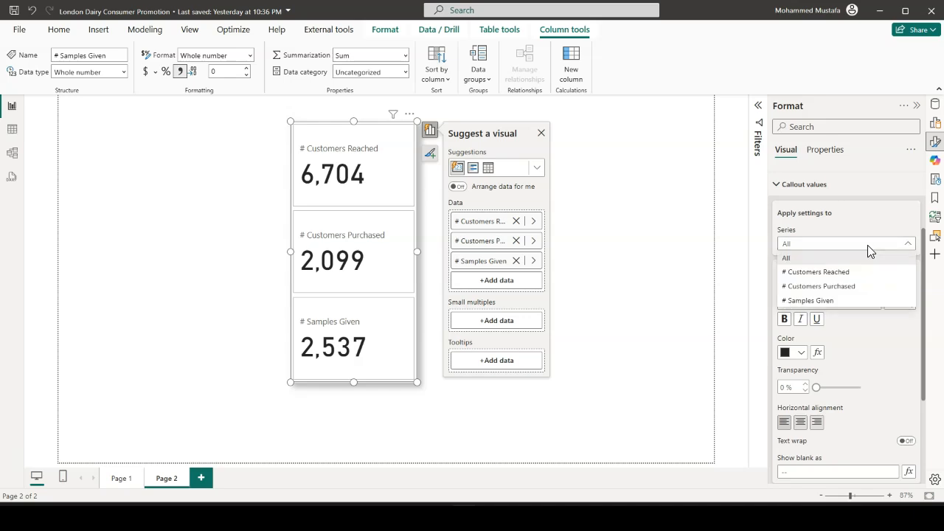
pyautogui.click(846, 273)
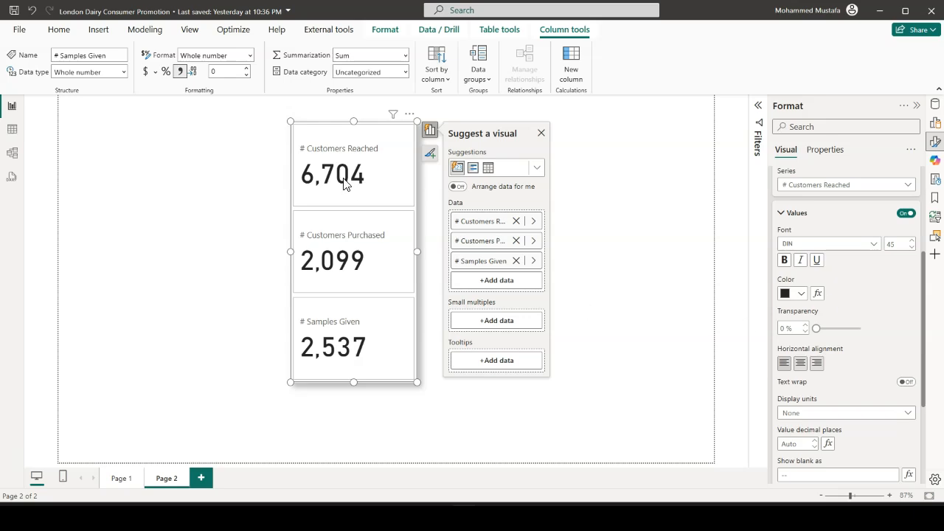
pyautogui.click(802, 295)
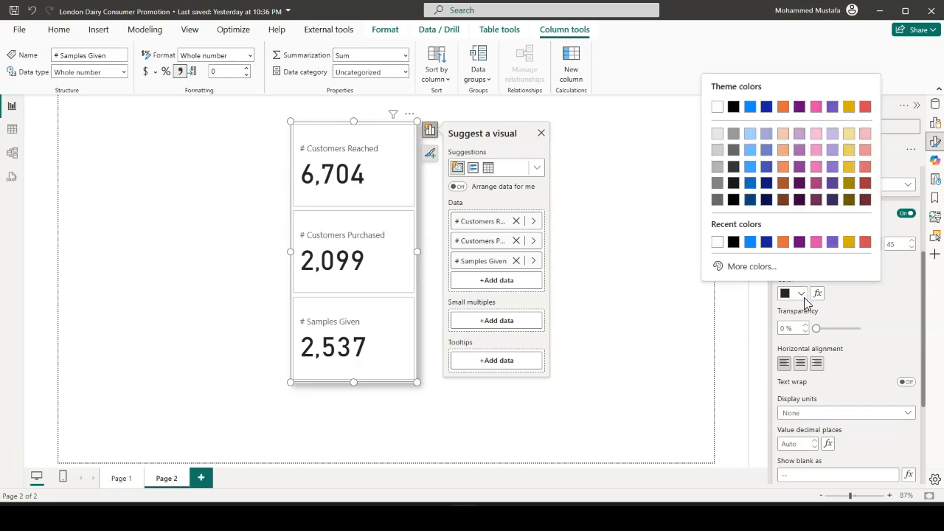
pyautogui.click(767, 242)
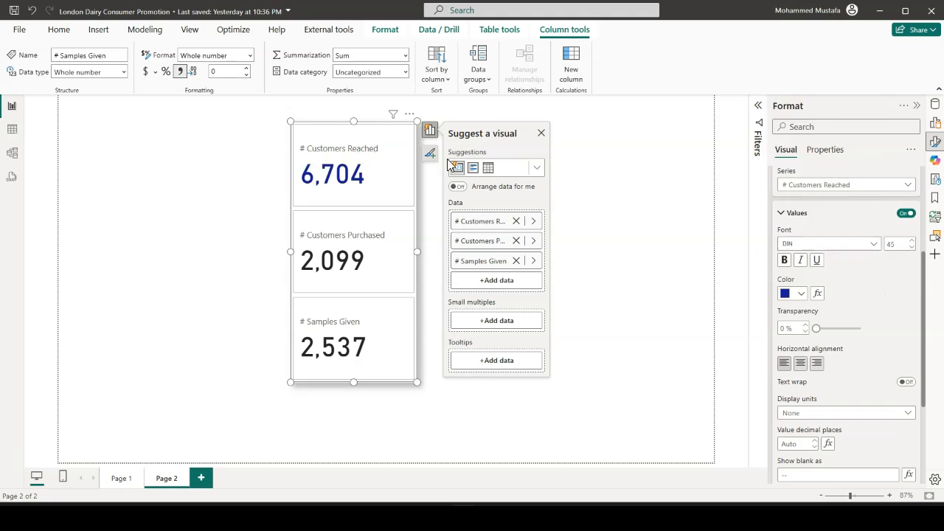
# Make the # Customers Reached label bold and dark blue, matching its value
pyautogui.scroll(-3, 854, 290)
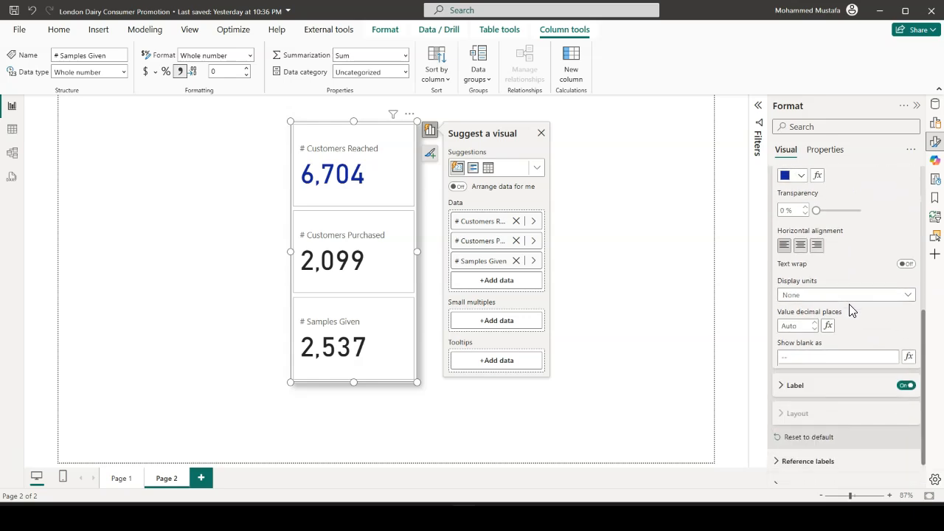
pyautogui.scroll(-1, 850, 304)
pyautogui.click(784, 347)
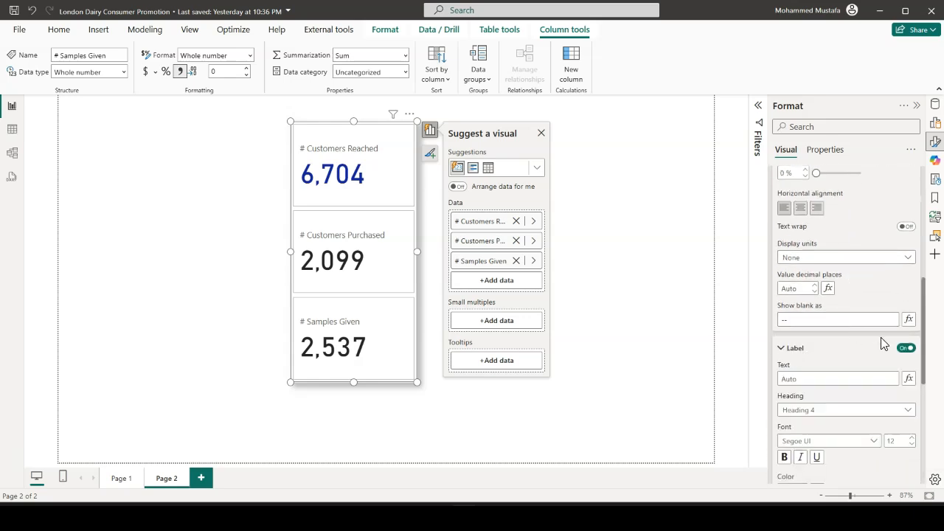
pyautogui.scroll(-3, 883, 345)
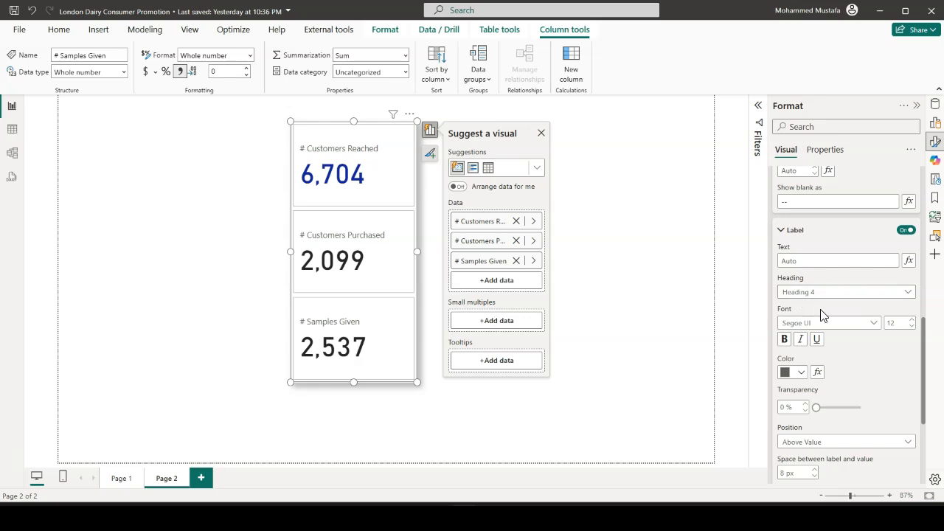
pyautogui.click(803, 372)
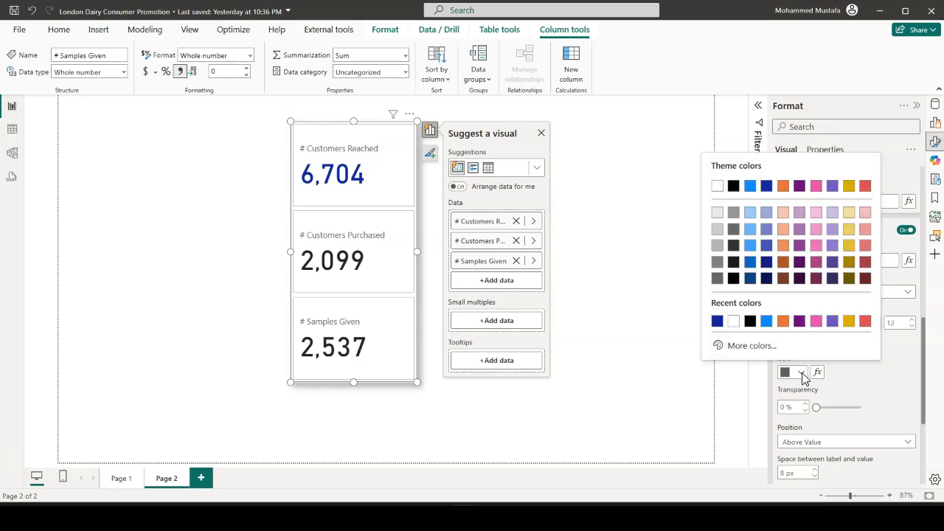
pyautogui.click(717, 322)
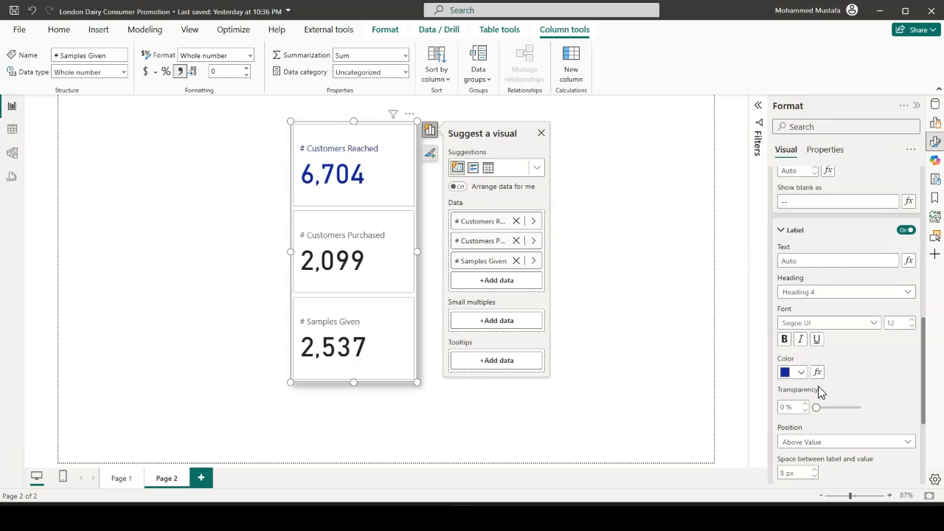
pyautogui.click(785, 340)
# Set the color of the # Customers Purchased callout value to the recently used dark blue
pyautogui.scroll(3, 827, 342)
pyautogui.scroll(8, 833, 343)
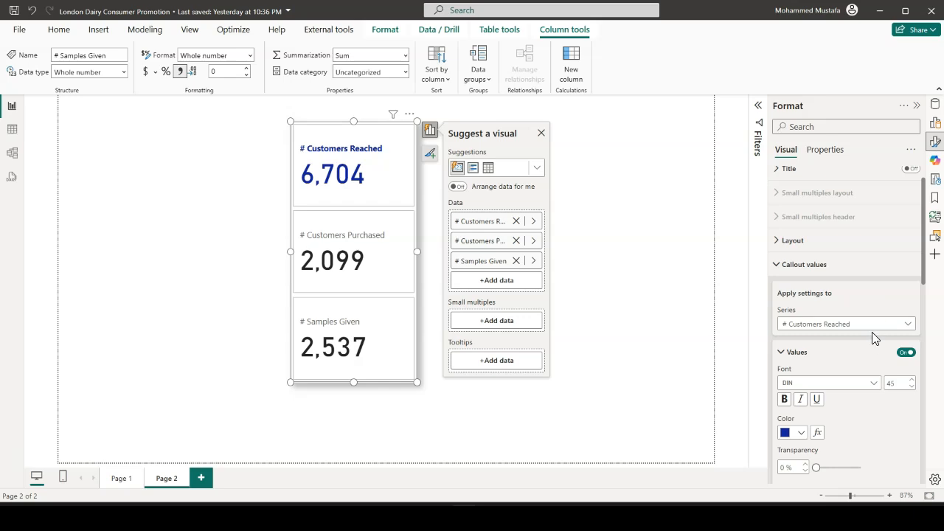
pyautogui.click(873, 329)
pyautogui.click(860, 367)
pyautogui.scroll(-3, 837, 358)
pyautogui.click(802, 315)
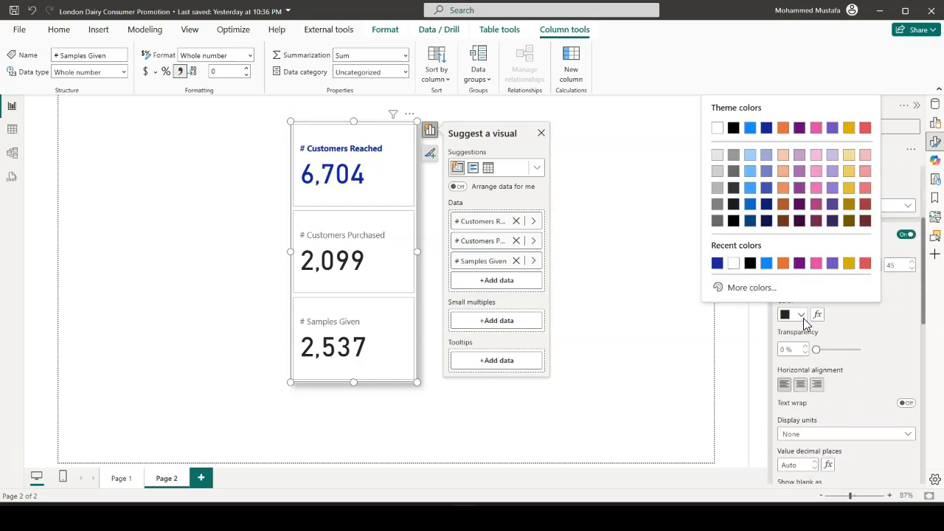
pyautogui.click(717, 263)
# Make the # Customers Purchased label bold and dark blue, matching its value
pyautogui.scroll(-3, 858, 341)
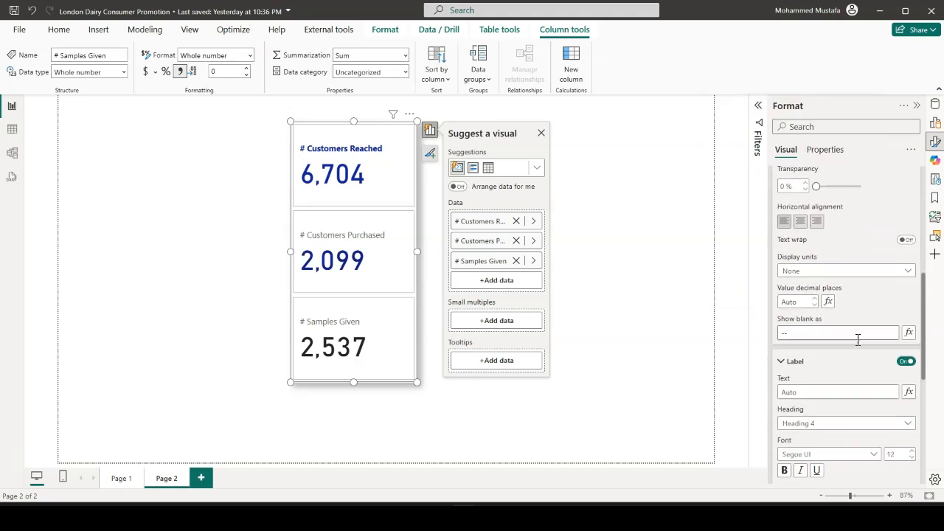
pyautogui.scroll(-2, 858, 340)
pyautogui.click(804, 435)
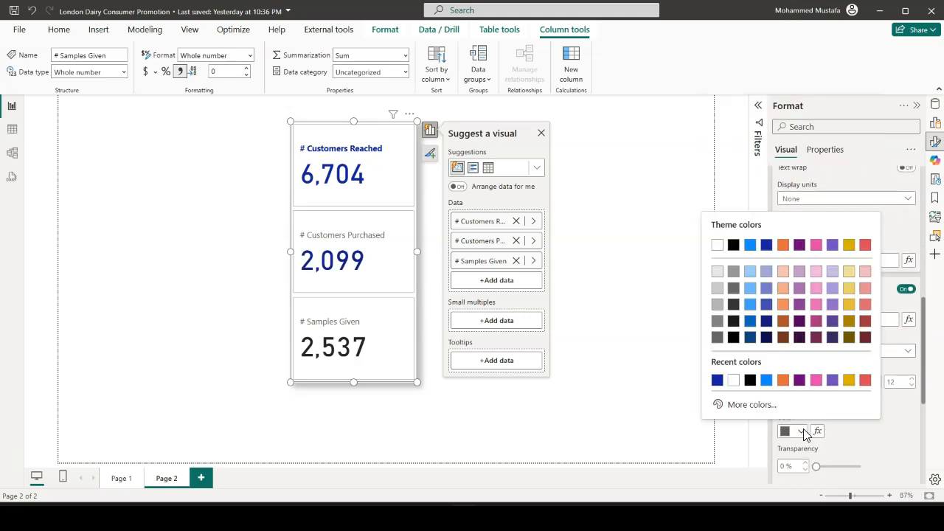
pyautogui.click(718, 381)
pyautogui.click(785, 398)
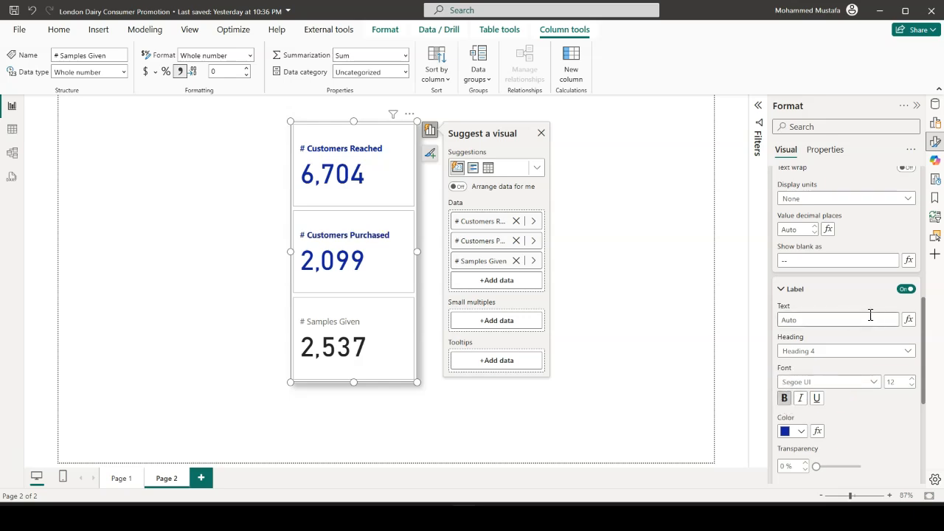
# Set the color of the # Samples Given callout value to the same dark blue as the other values
pyautogui.scroll(8, 869, 319)
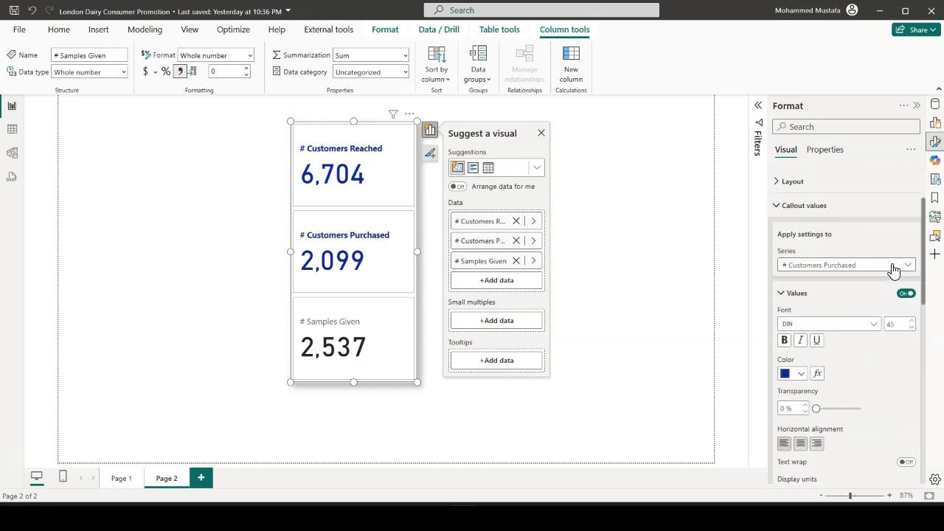
pyautogui.click(896, 264)
pyautogui.click(858, 322)
pyautogui.scroll(-2, 858, 326)
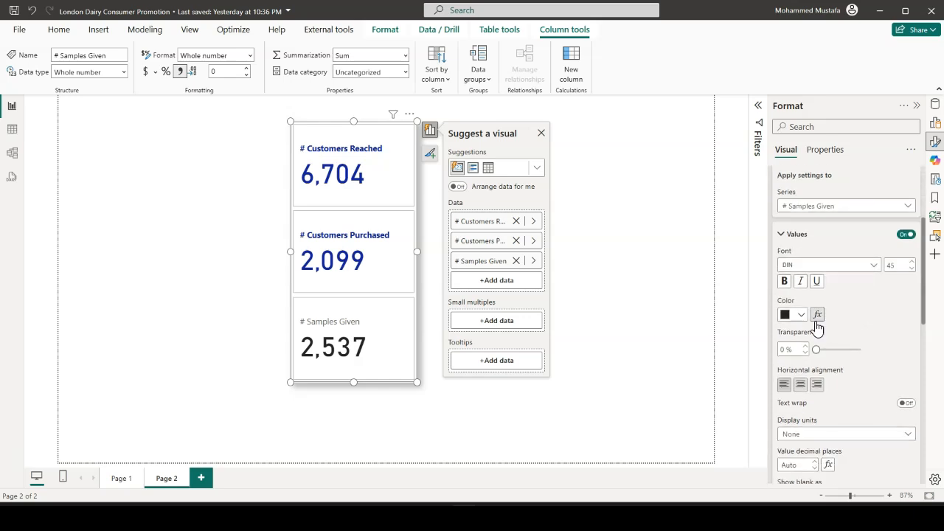
pyautogui.click(800, 314)
pyautogui.click(717, 263)
# Make the # Samples Given label bold and dark blue, matching its value
pyautogui.scroll(-5, 845, 330)
pyautogui.scroll(-2, 810, 383)
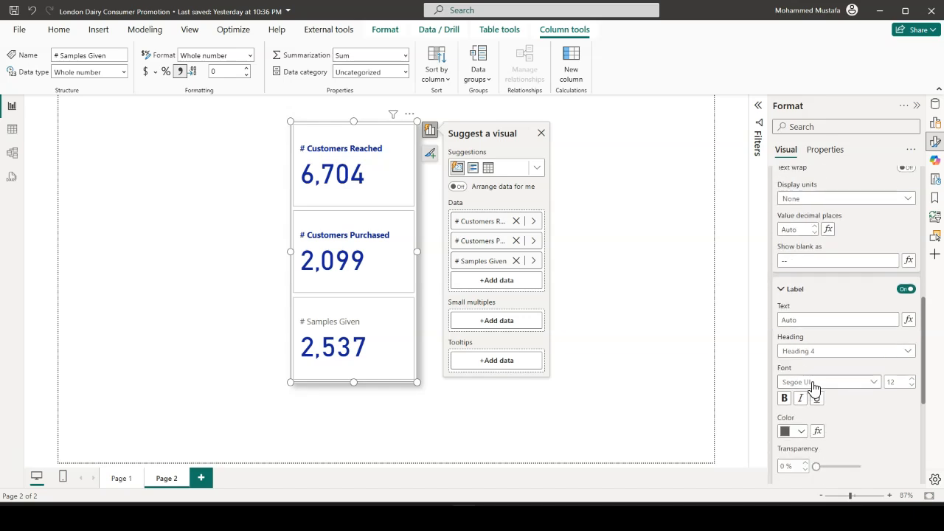
pyautogui.click(798, 434)
pyautogui.click(719, 382)
pyautogui.click(784, 397)
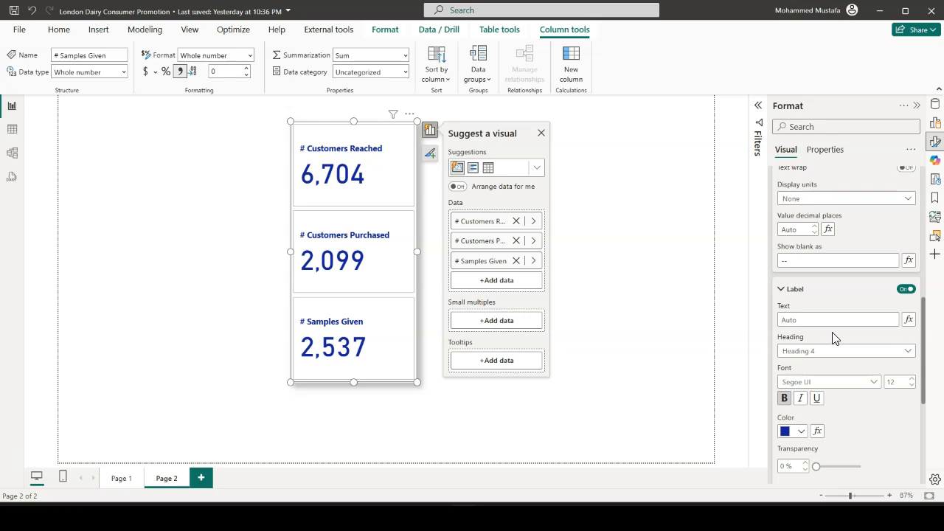
# Examine the callout settings for # Customers Reached and the reference label options of the card
pyautogui.scroll(6, 836, 334)
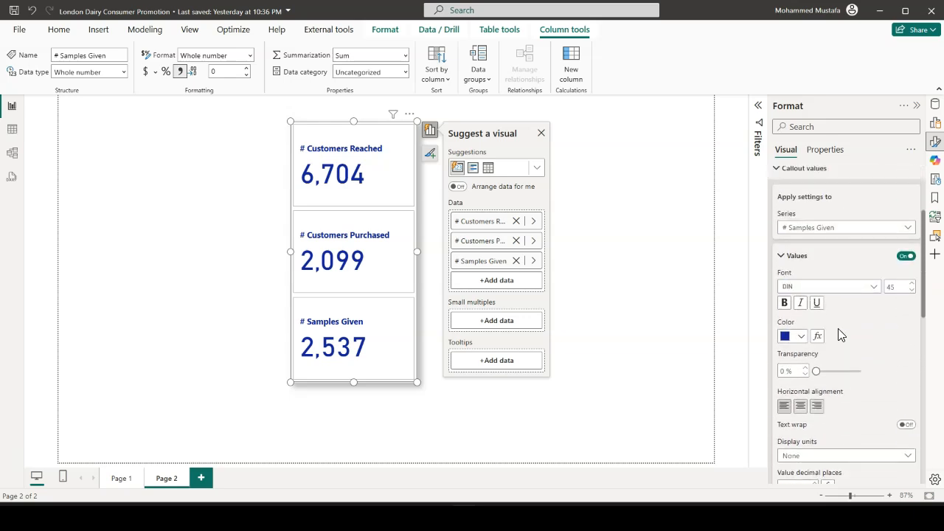
pyautogui.scroll(2, 812, 295)
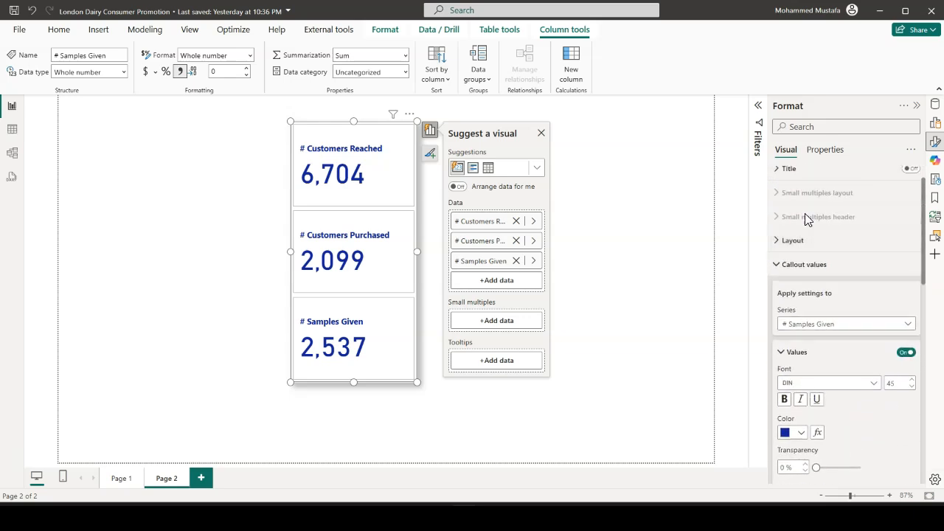
pyautogui.click(911, 327)
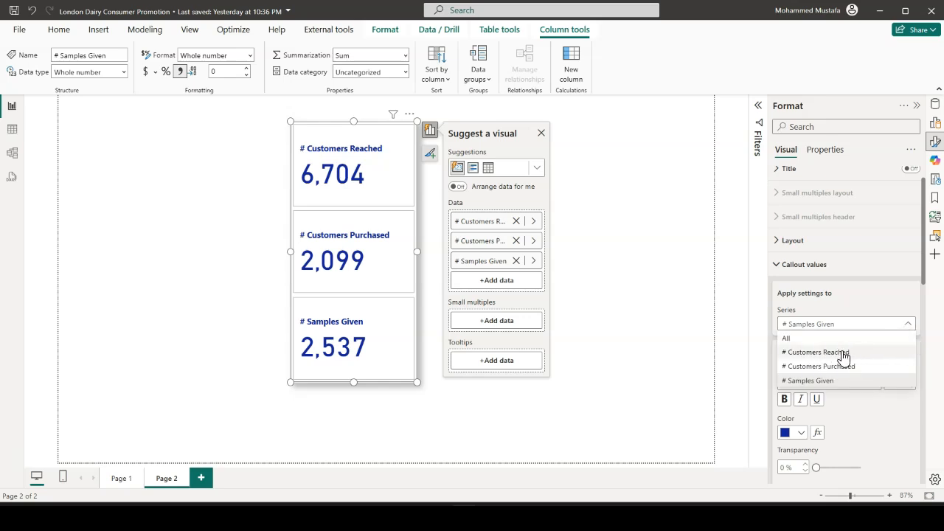
pyautogui.click(845, 351)
pyautogui.scroll(-8, 841, 324)
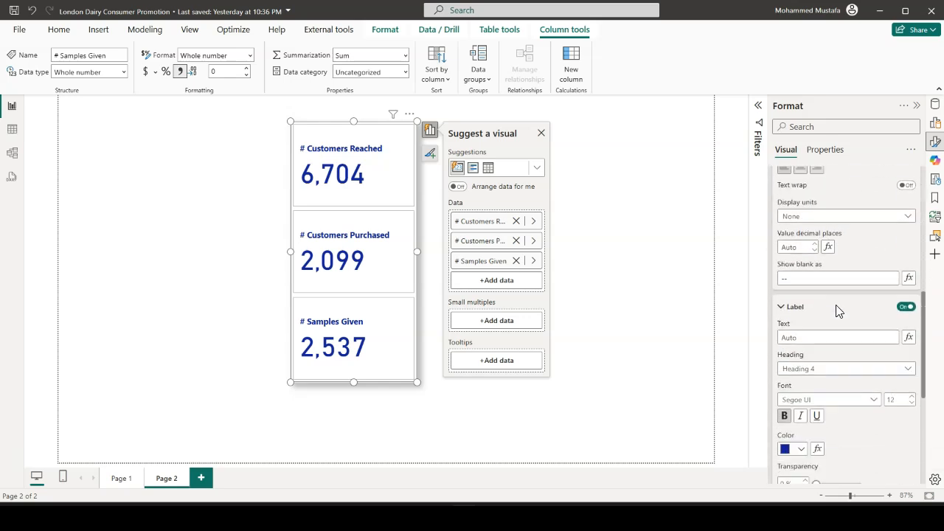
pyautogui.scroll(-3, 838, 312)
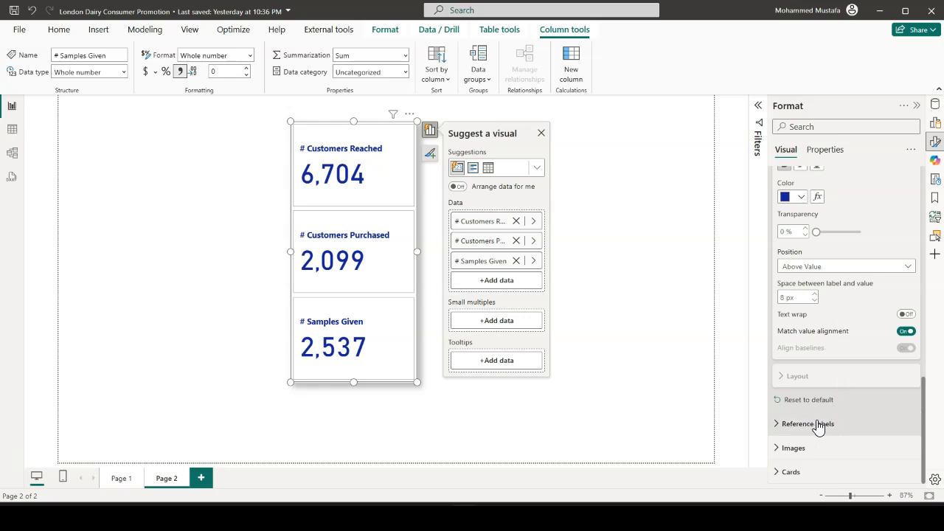
pyautogui.click(780, 434)
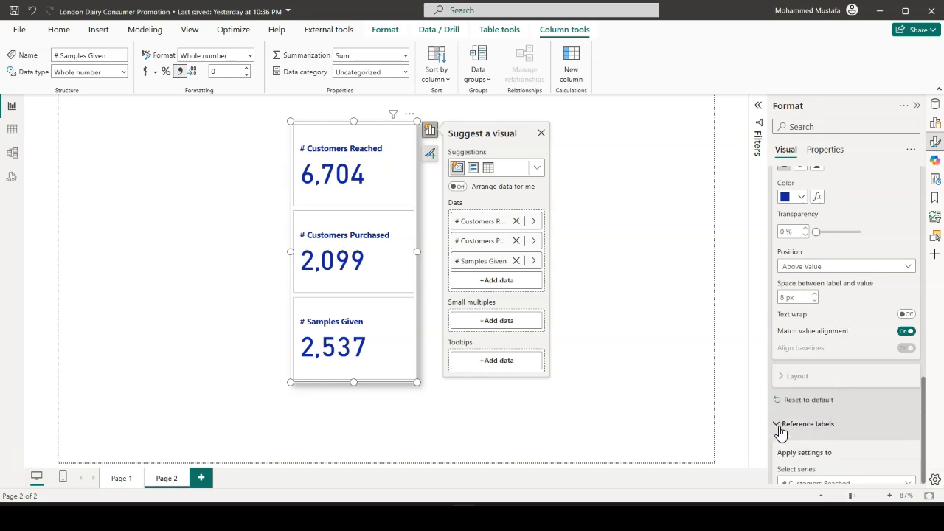
pyautogui.scroll(-1, 828, 384)
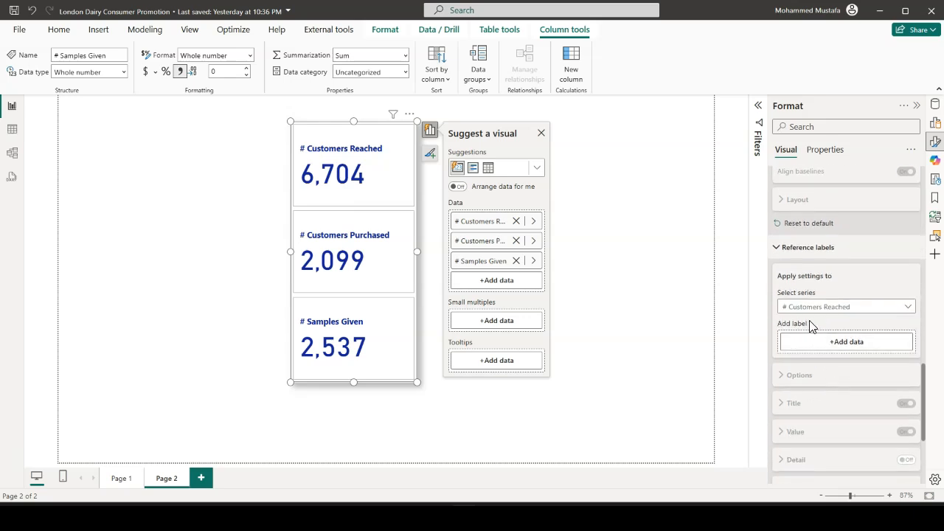
pyautogui.scroll(-3, 855, 310)
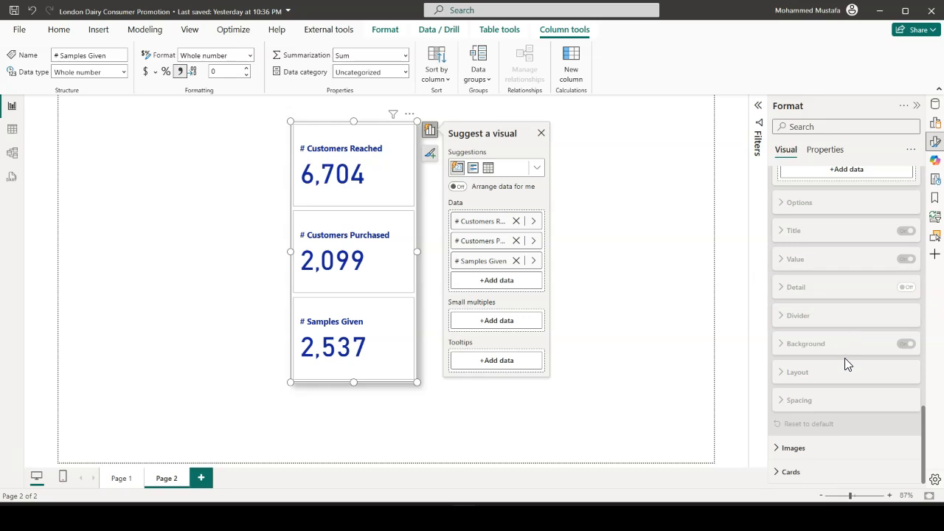
# Turn on the card image for the # Customers Reached series only
pyautogui.click(781, 455)
pyautogui.scroll(-3, 841, 380)
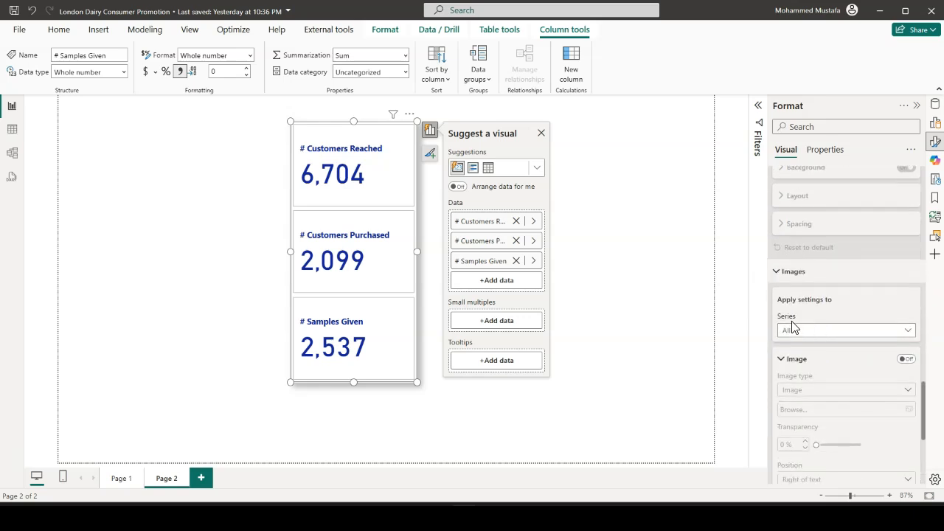
pyautogui.click(901, 336)
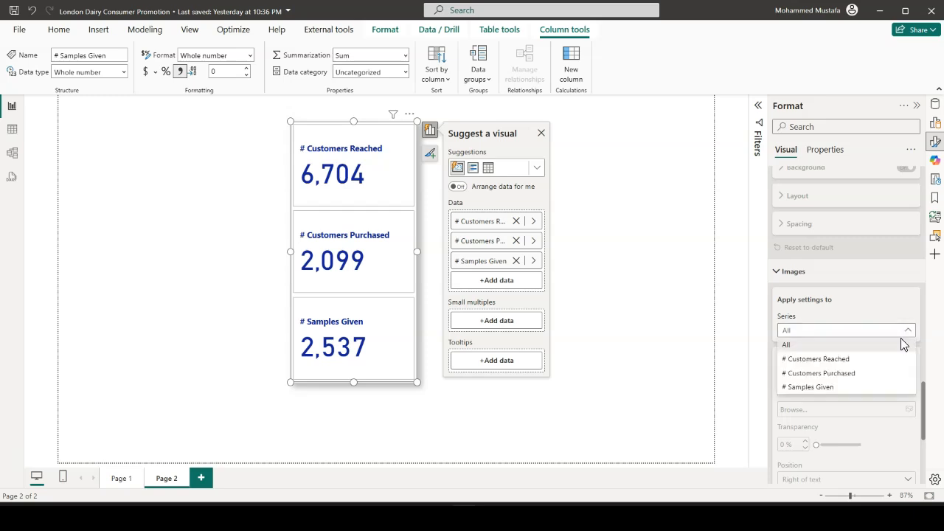
pyautogui.click(834, 361)
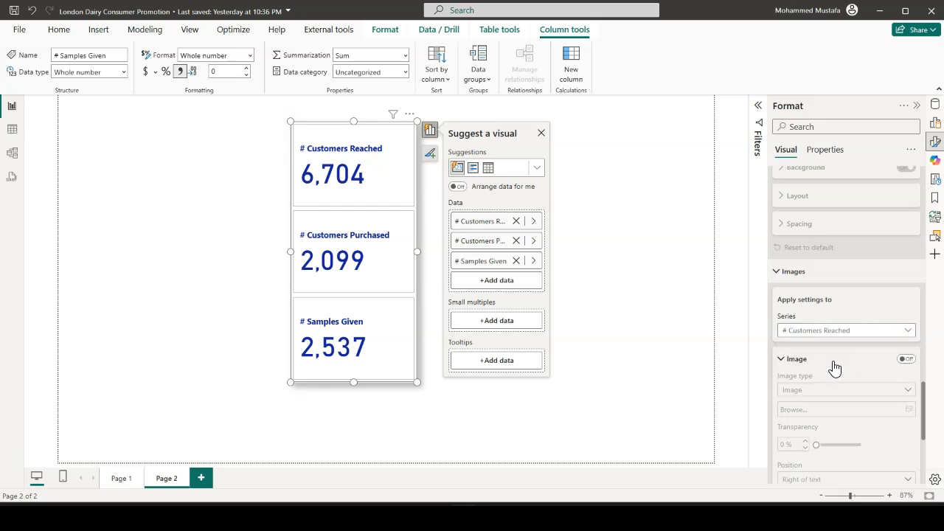
pyautogui.click(907, 359)
# Load the Customers reached picture from the Icons and Images folder as the # Customers Reached image
pyautogui.scroll(-1, 874, 358)
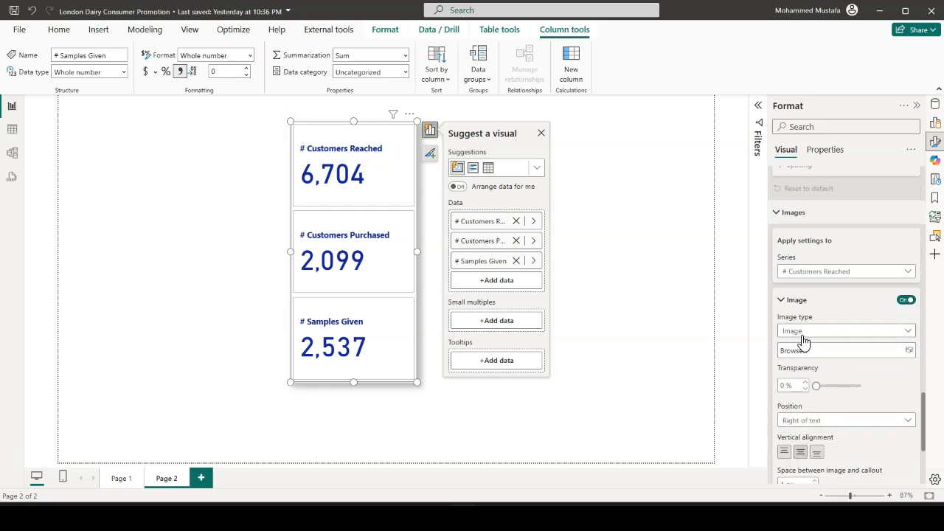
pyautogui.click(913, 359)
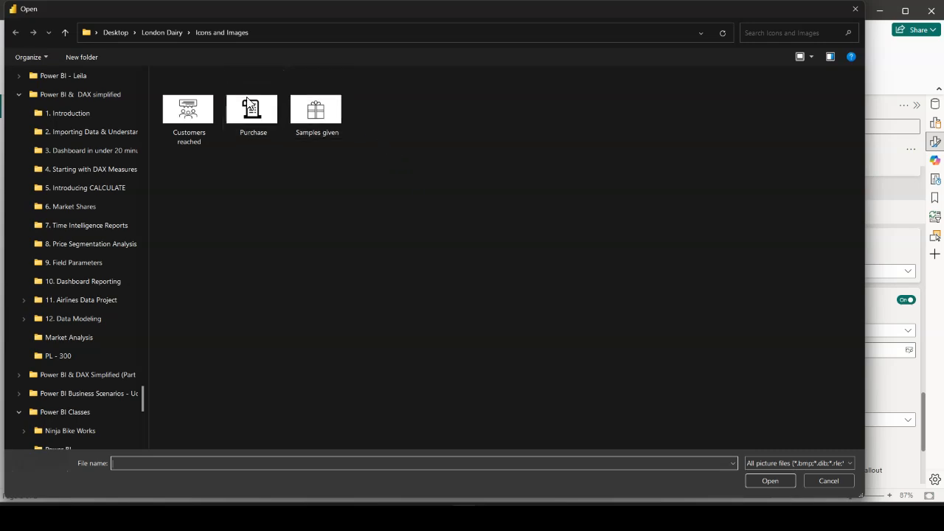
pyautogui.click(202, 143)
pyautogui.click(771, 484)
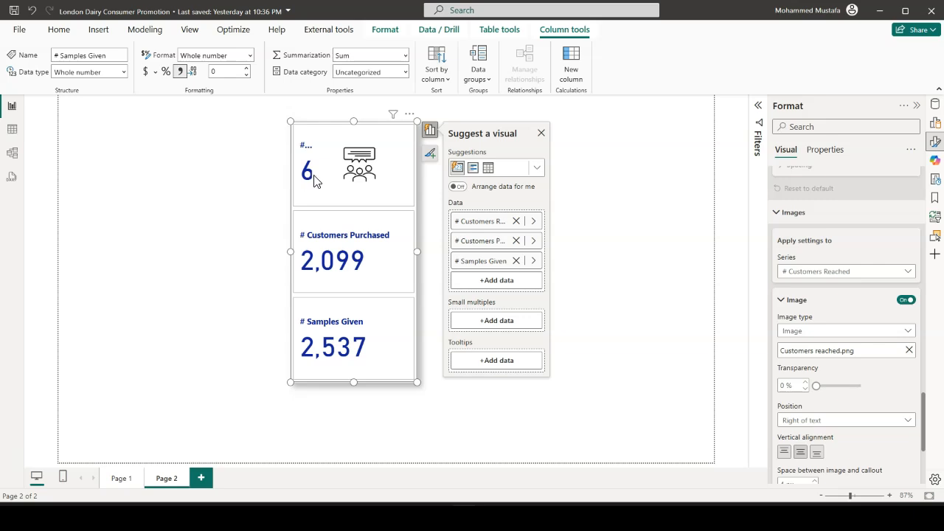
# Position the # Customers Reached image below the text, with 0 px space between image and callout
pyautogui.scroll(-2, 869, 354)
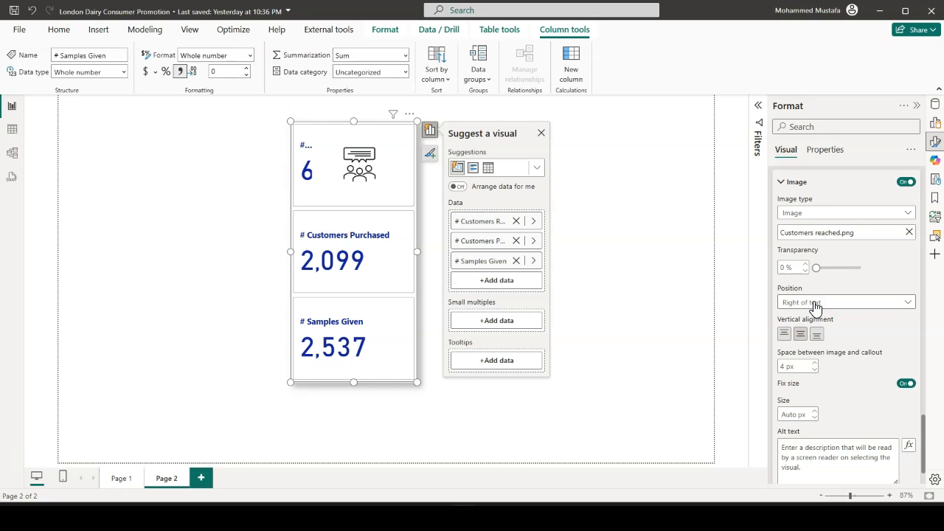
pyautogui.click(825, 304)
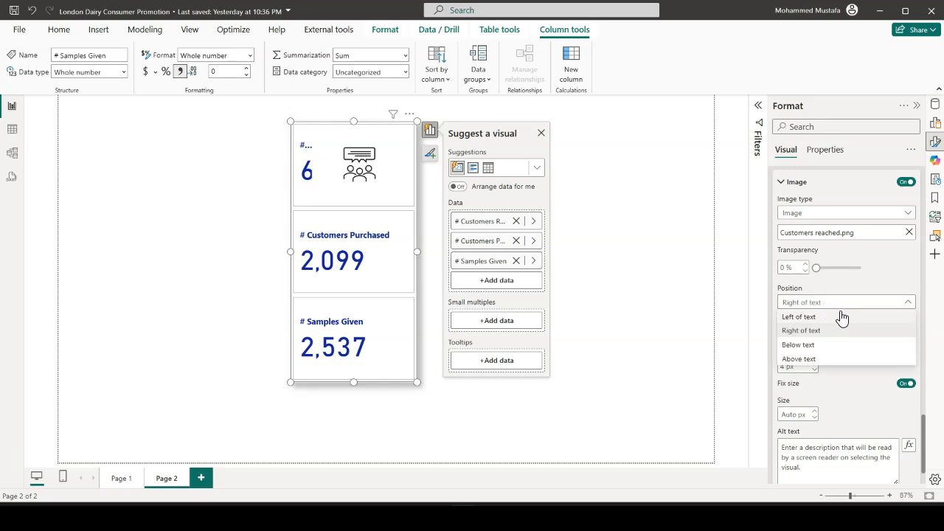
pyautogui.click(818, 347)
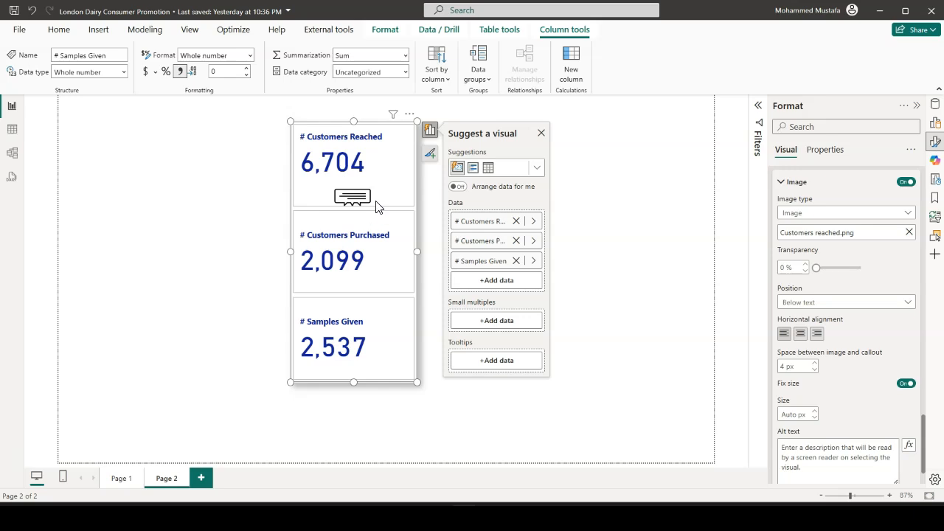
pyautogui.click(817, 374)
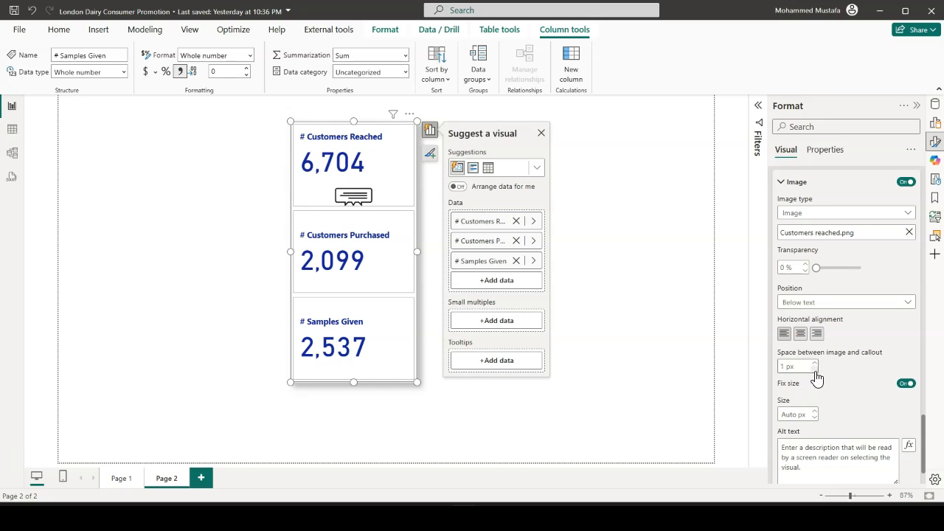
pyautogui.click(815, 373)
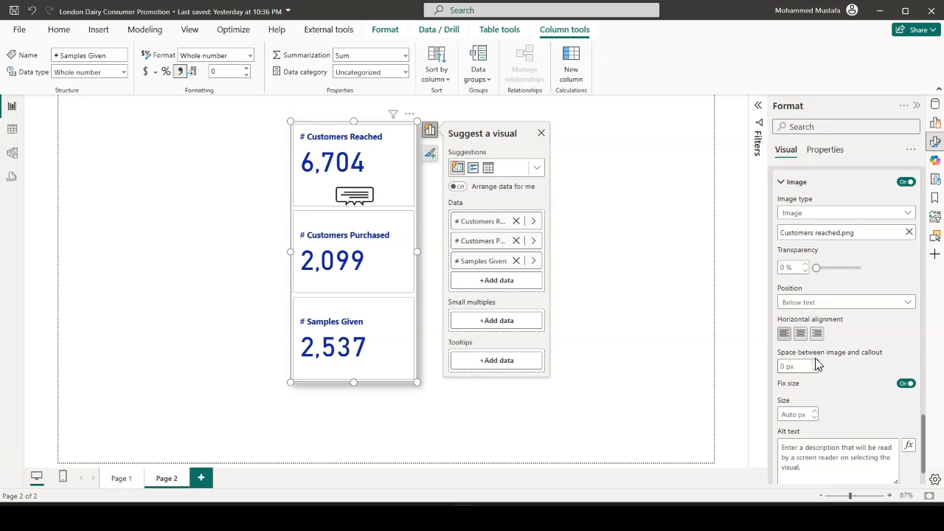
# Try to turn off the Fix size option for the # Customers Reached image, leaving its size on Auto
pyautogui.scroll(-1, 807, 365)
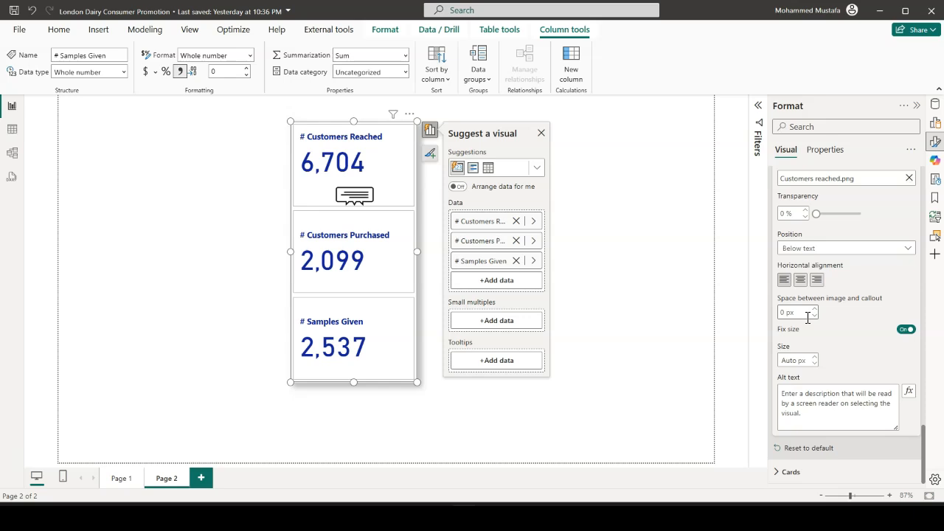
pyautogui.scroll(1, 807, 321)
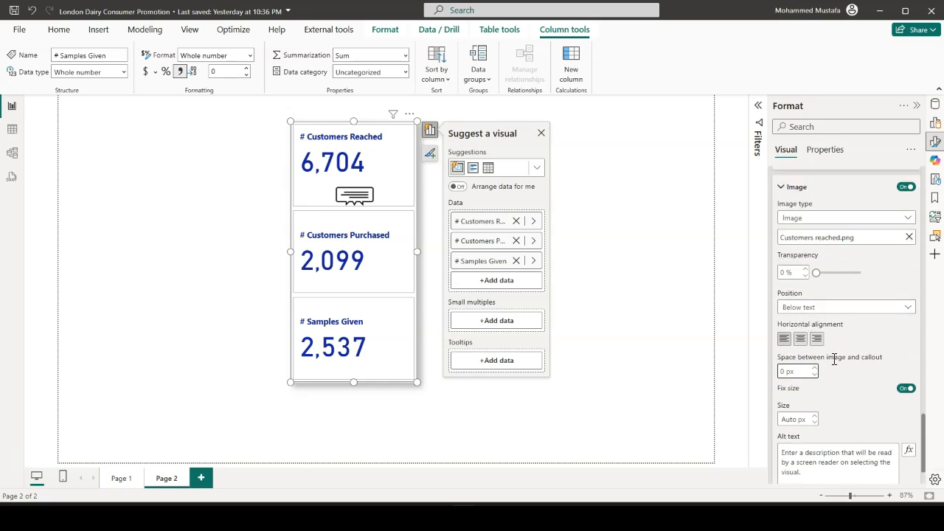
pyautogui.scroll(-1, 808, 361)
pyautogui.click(795, 360)
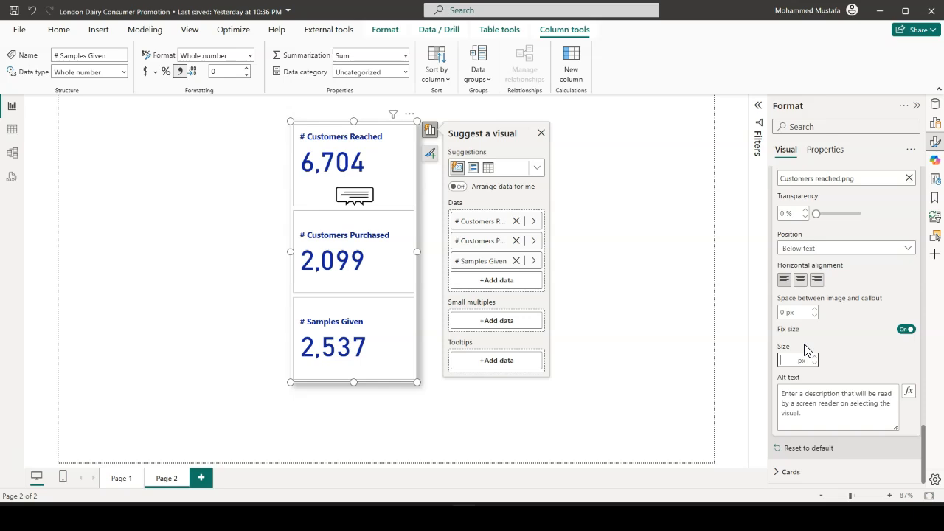
pyautogui.click(904, 331)
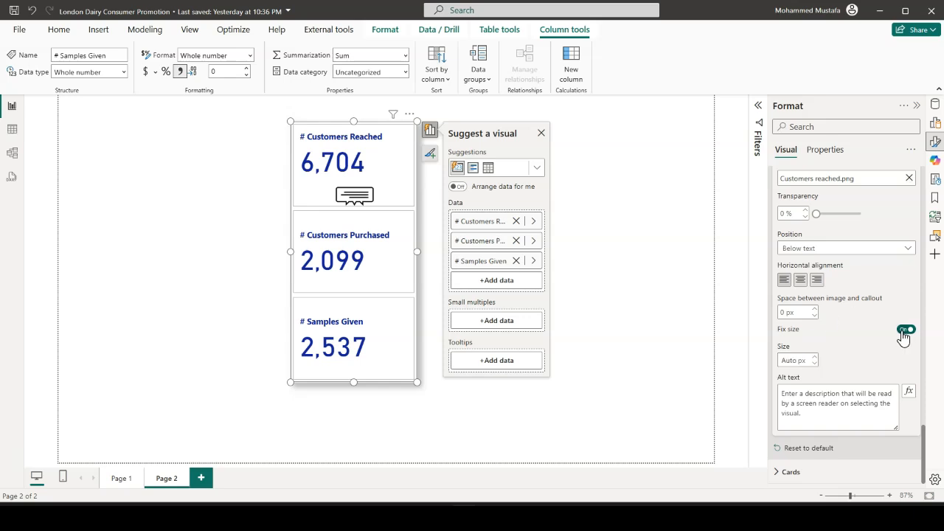
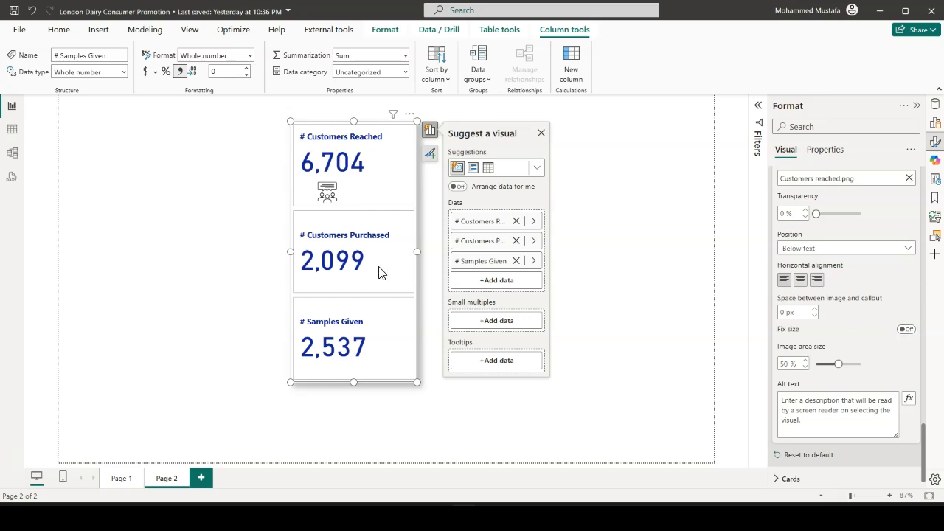
# Switch the callout value settings of the card to the # Customers Purchased series
pyautogui.scroll(3, 854, 258)
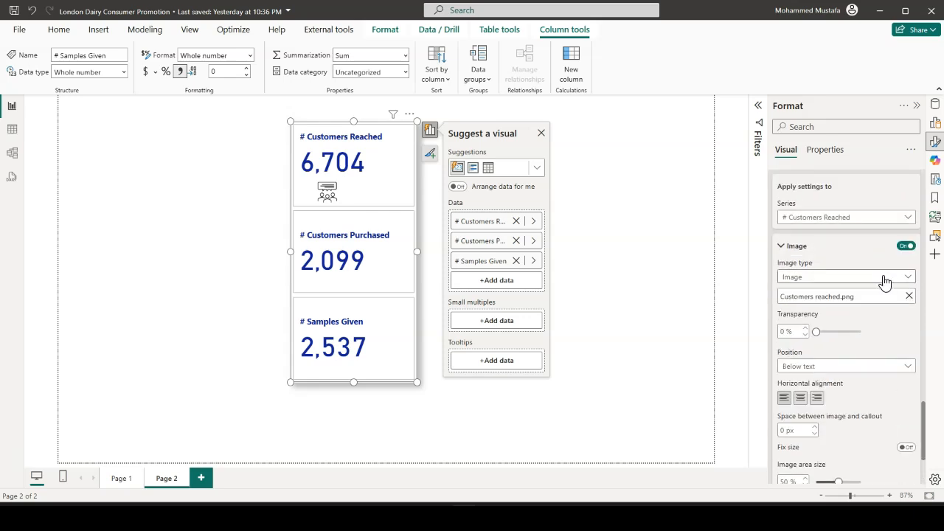
pyautogui.scroll(1, 838, 274)
pyautogui.scroll(10, 837, 274)
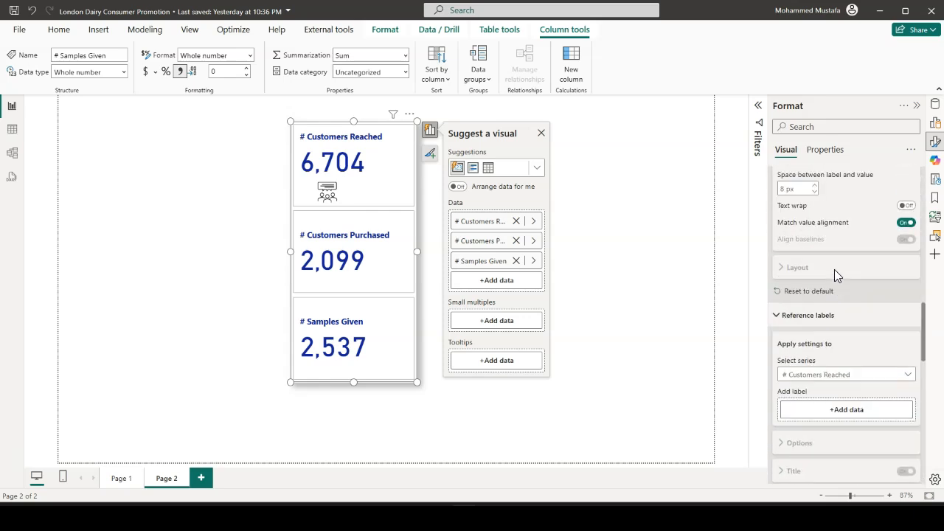
pyautogui.scroll(7, 836, 275)
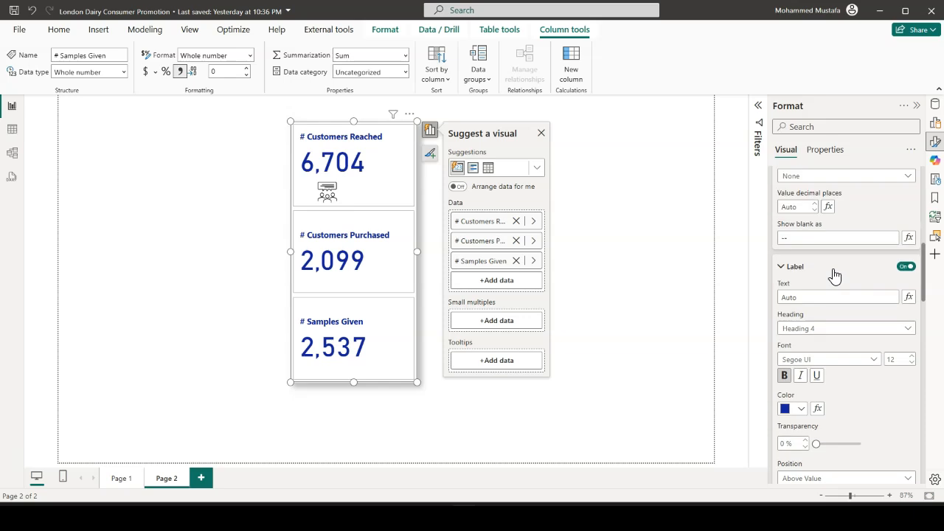
pyautogui.scroll(5, 826, 270)
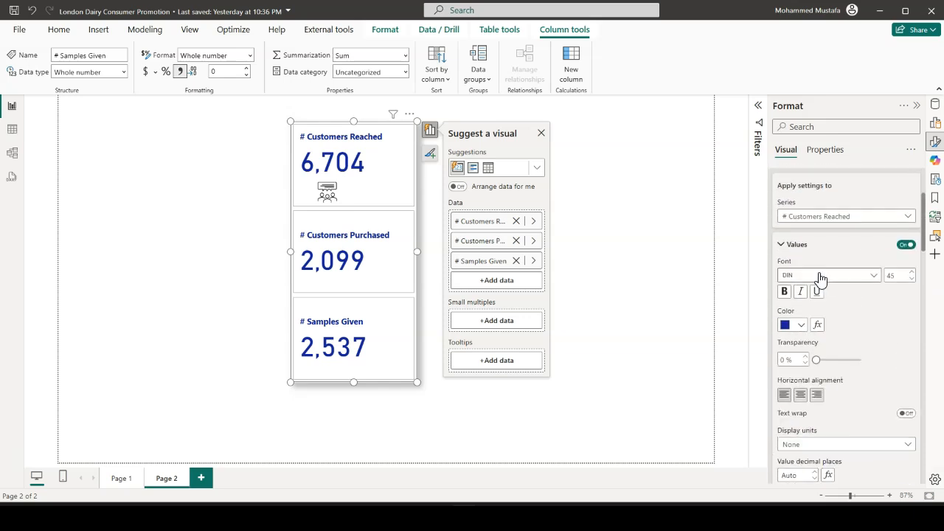
pyautogui.scroll(2, 820, 278)
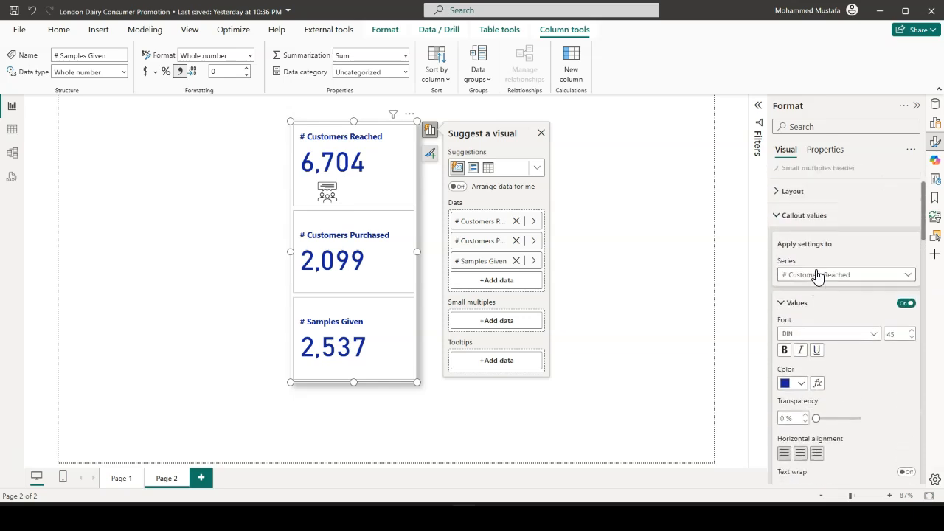
pyautogui.click(902, 275)
pyautogui.click(850, 307)
# Apply the card's image settings to the # Customers Purchased series
pyautogui.scroll(-8, 852, 306)
pyautogui.scroll(-5, 845, 294)
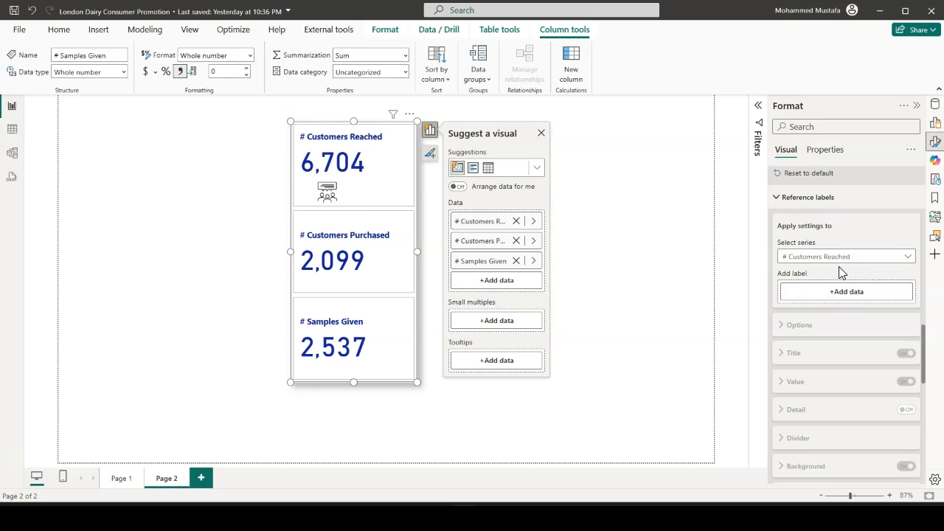
pyautogui.scroll(-2, 840, 281)
pyautogui.scroll(-7, 840, 289)
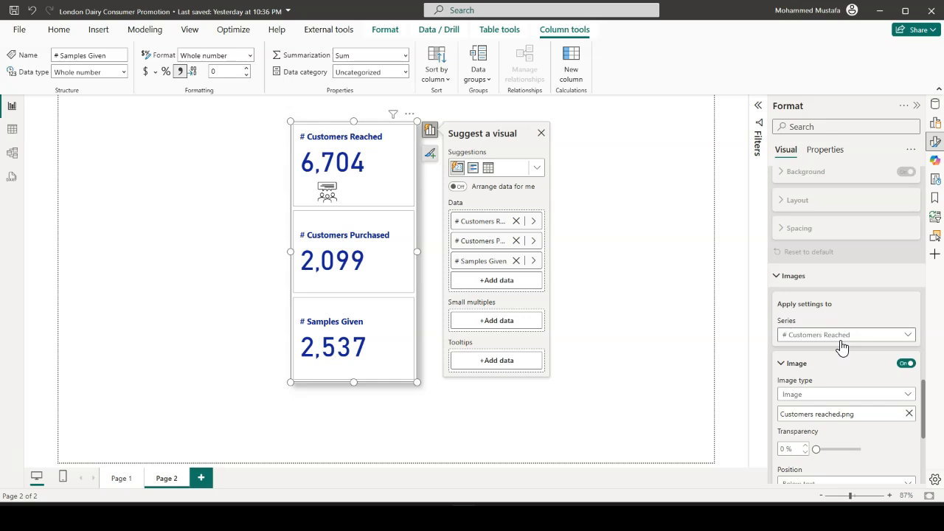
pyautogui.click(913, 336)
pyautogui.click(856, 378)
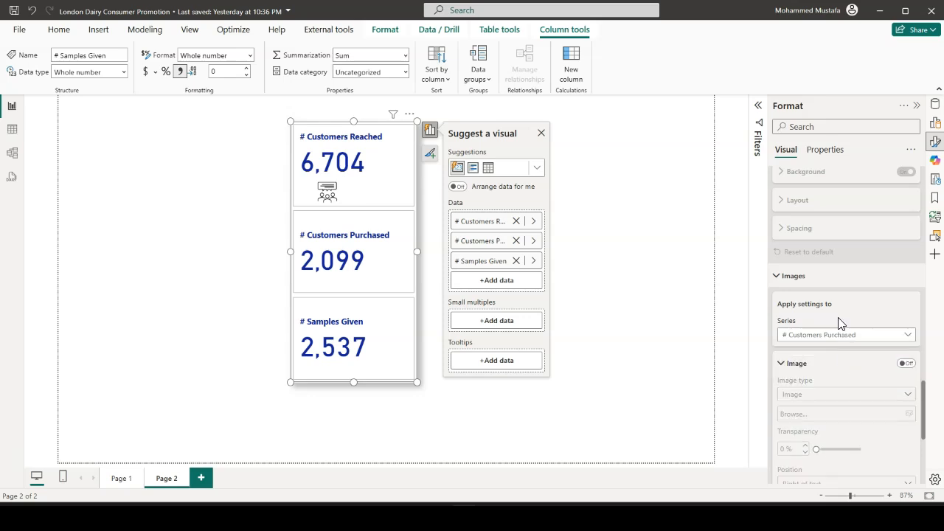
# Switch the reference label settings to the # Customers Purchased series
pyautogui.scroll(8, 839, 307)
pyautogui.scroll(3, 839, 306)
pyautogui.scroll(-2, 839, 305)
pyautogui.scroll(-2, 838, 313)
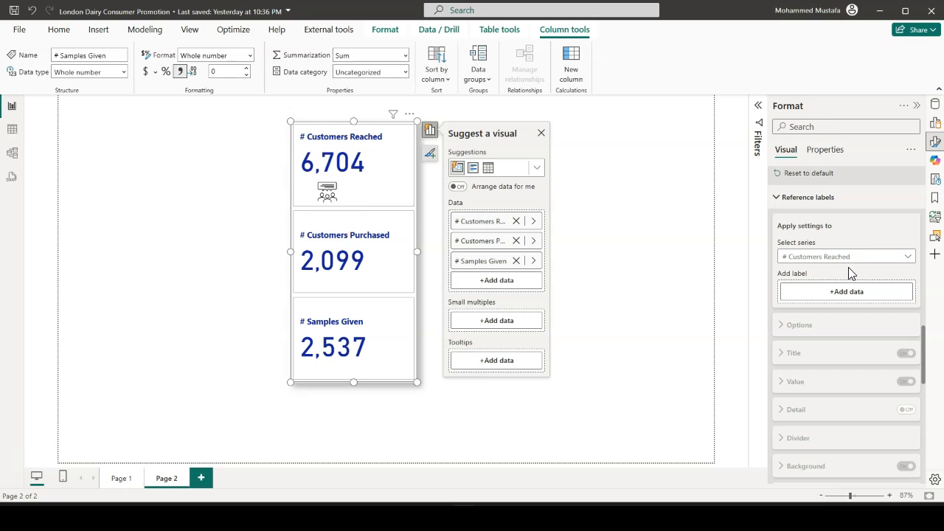
pyautogui.click(881, 258)
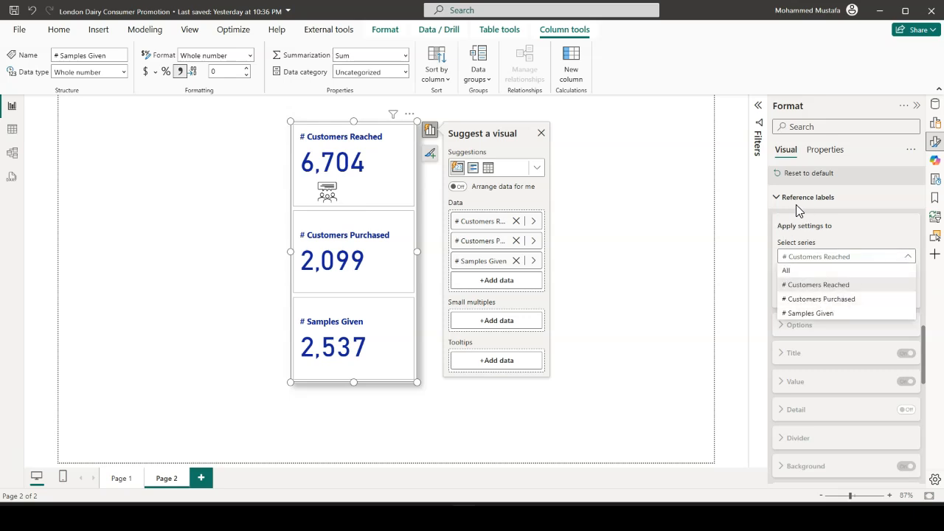
pyautogui.click(819, 298)
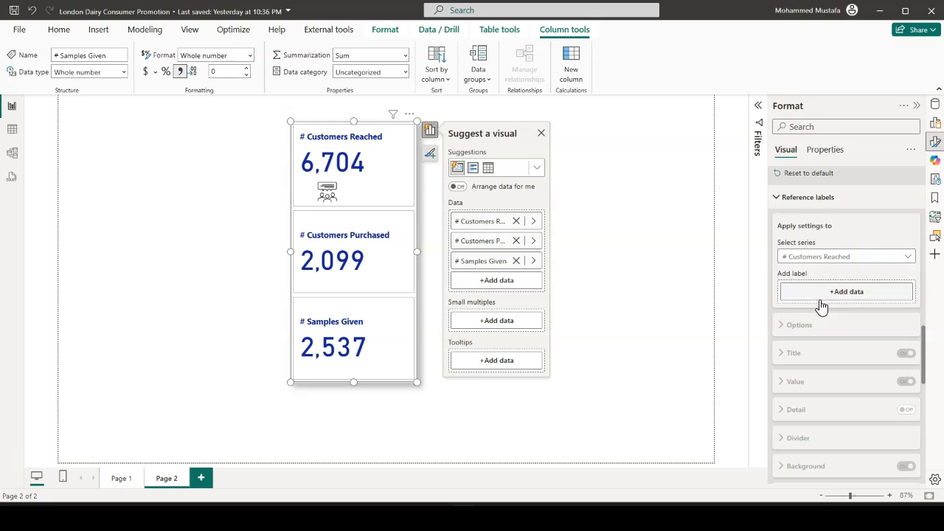
# Select # Customers Purchased again as the series for the callout values
pyautogui.scroll(5, 823, 295)
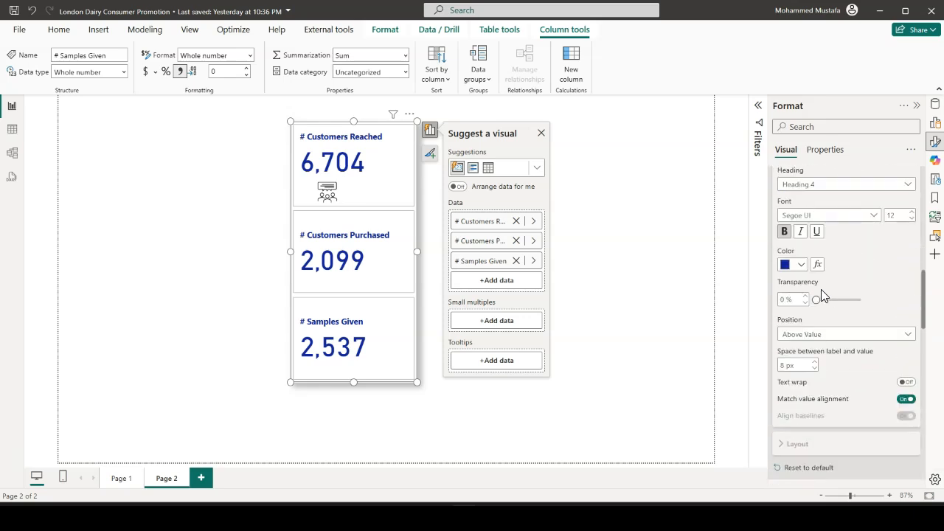
pyautogui.scroll(5, 823, 293)
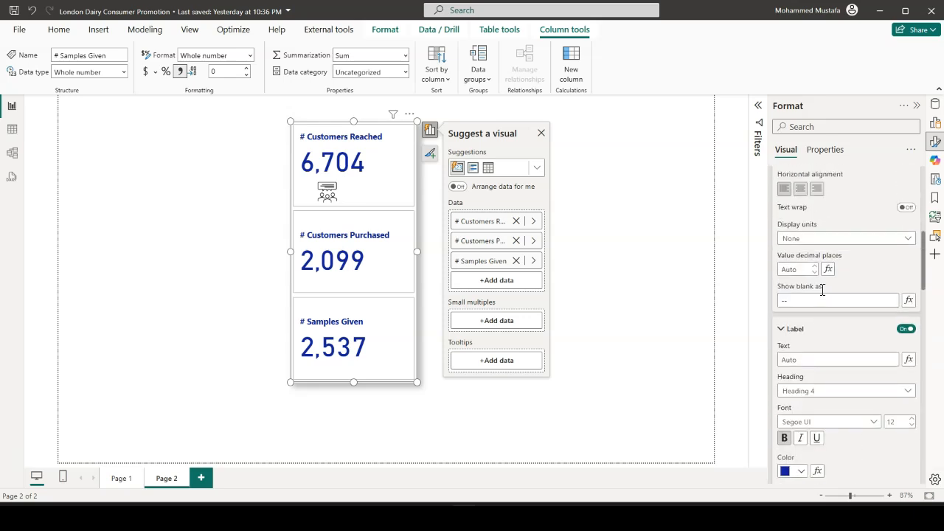
pyautogui.scroll(5, 821, 291)
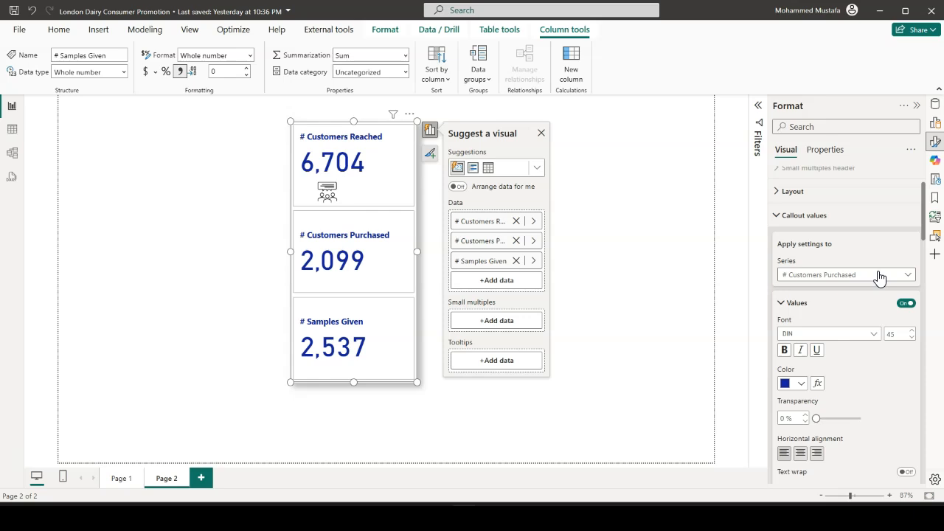
pyautogui.click(867, 276)
pyautogui.click(824, 317)
# Turn on the image for # Customers Purchased and load the Purchase picture from the Icons and Images folder
pyautogui.scroll(-10, 825, 308)
pyautogui.scroll(-10, 817, 307)
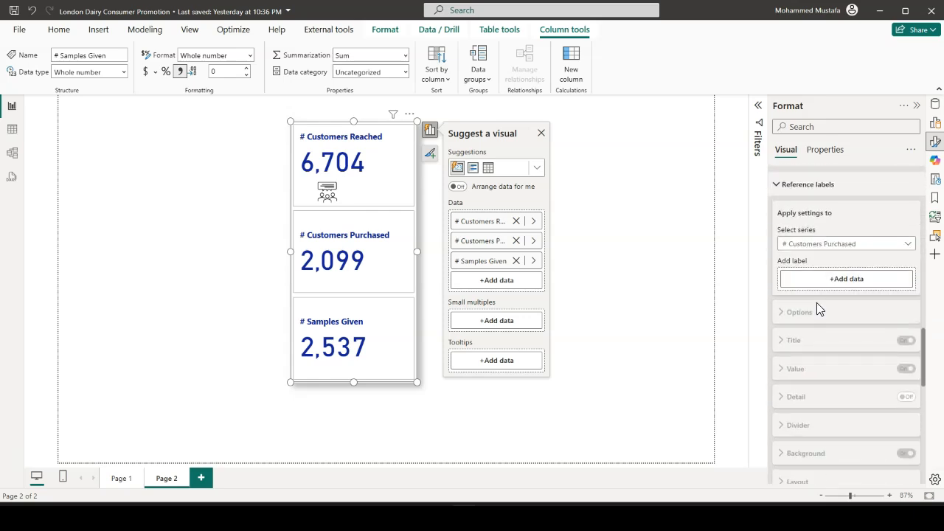
pyautogui.scroll(-5, 819, 310)
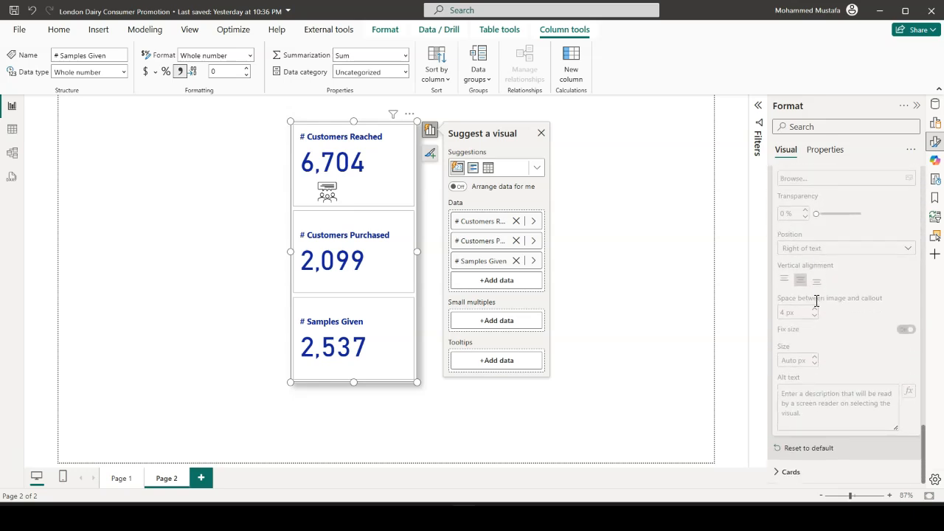
pyautogui.scroll(4, 816, 301)
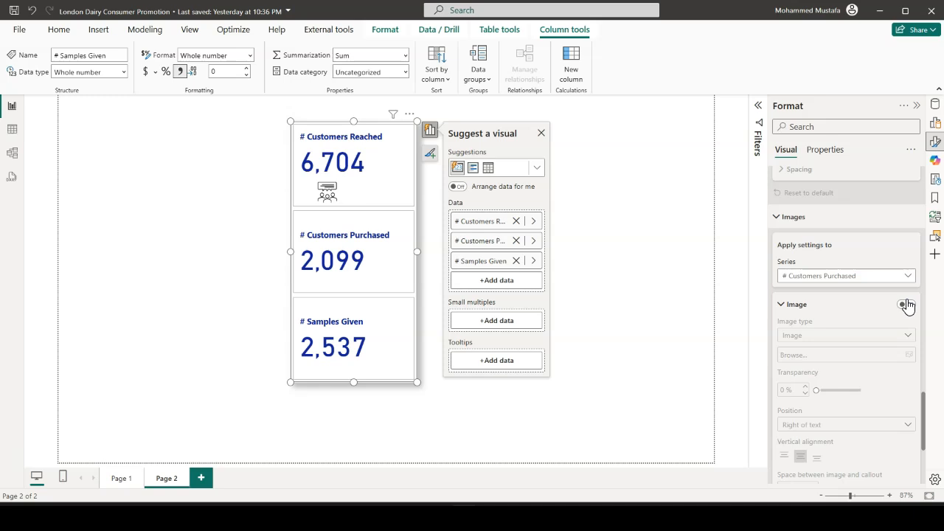
pyautogui.click(905, 305)
pyautogui.click(910, 356)
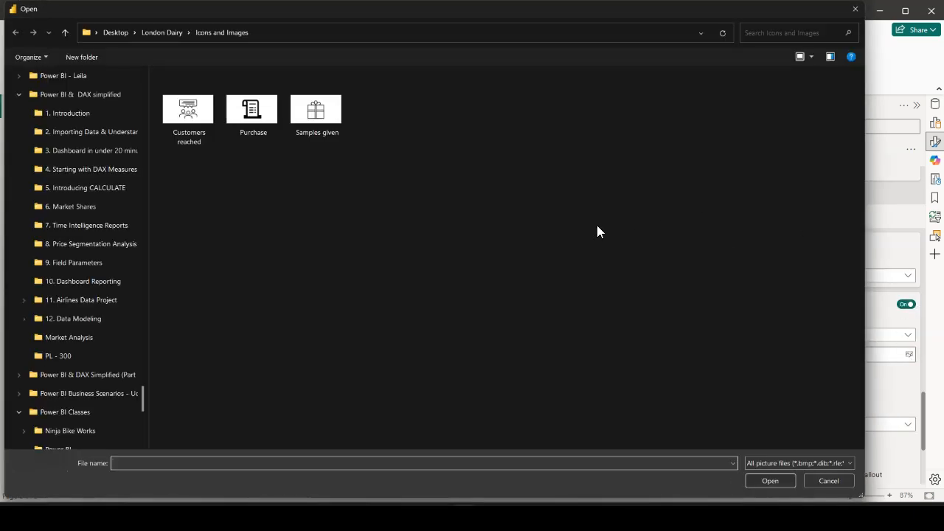
pyautogui.moveTo(503, 11); pyautogui.dragTo(576, 89)
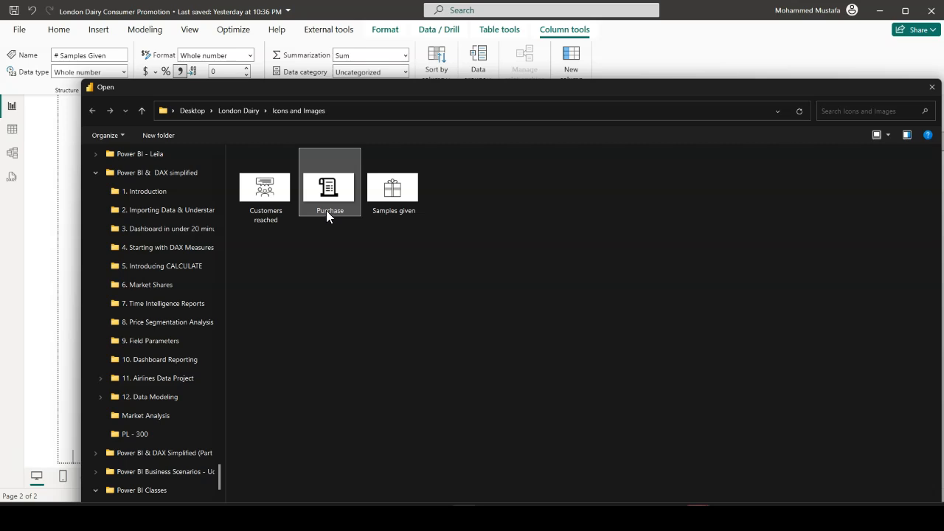
pyautogui.doubleClick(509, 96)
pyautogui.click(849, 480)
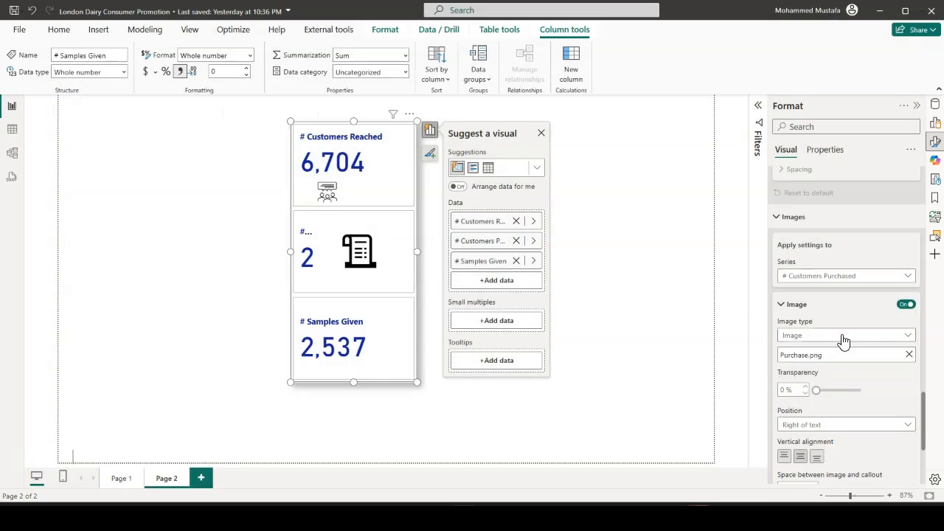
# Position the # Customers Purchased image below the text and turn off its Fix size option
pyautogui.click(896, 427)
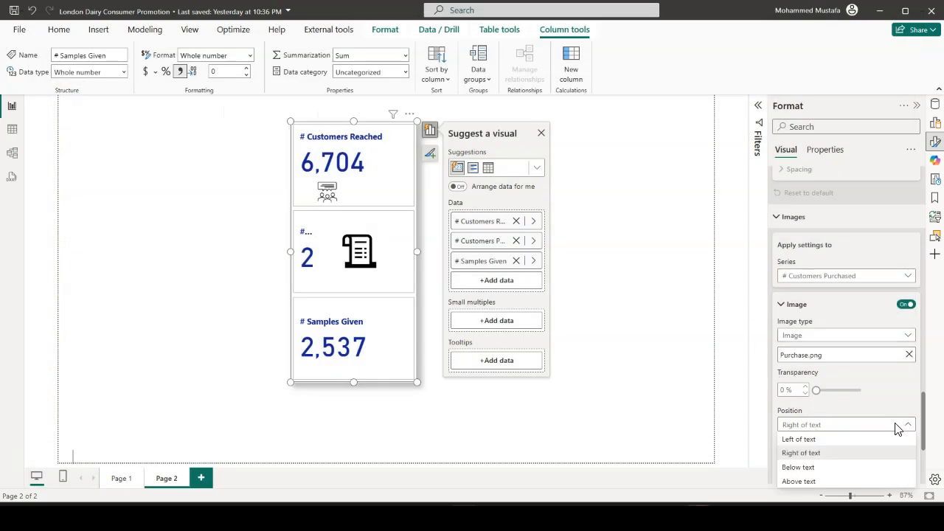
pyautogui.click(817, 467)
pyautogui.scroll(-5, 847, 344)
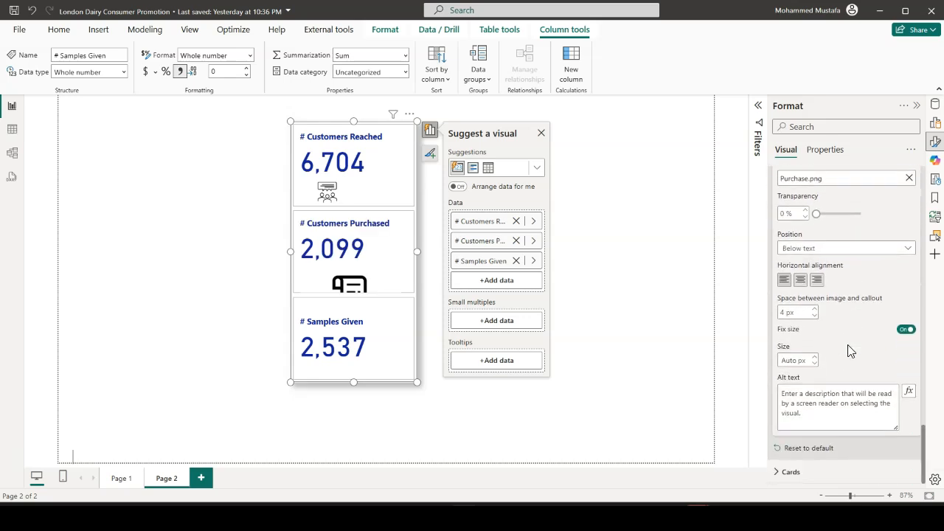
pyautogui.click(906, 330)
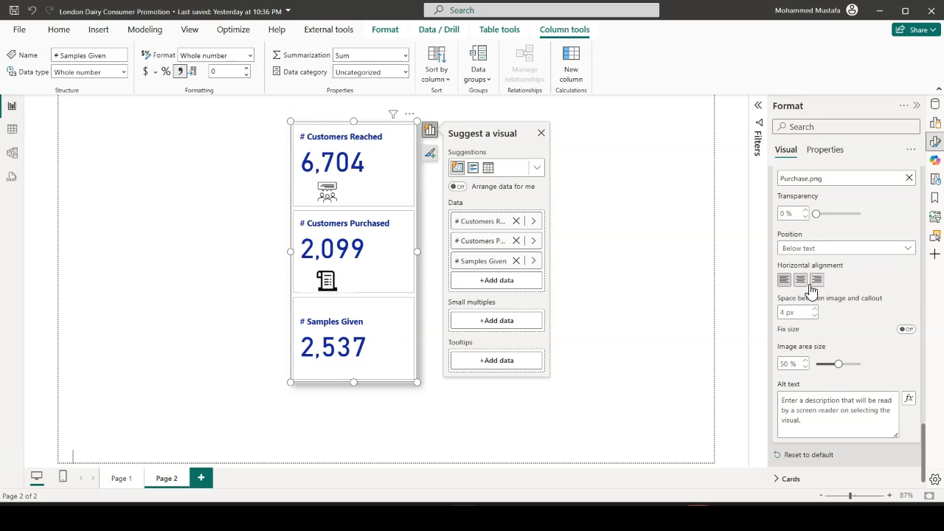
# Switch the callout value settings of the card to the # Samples Given series
pyautogui.scroll(6, 818, 288)
pyautogui.scroll(10, 821, 281)
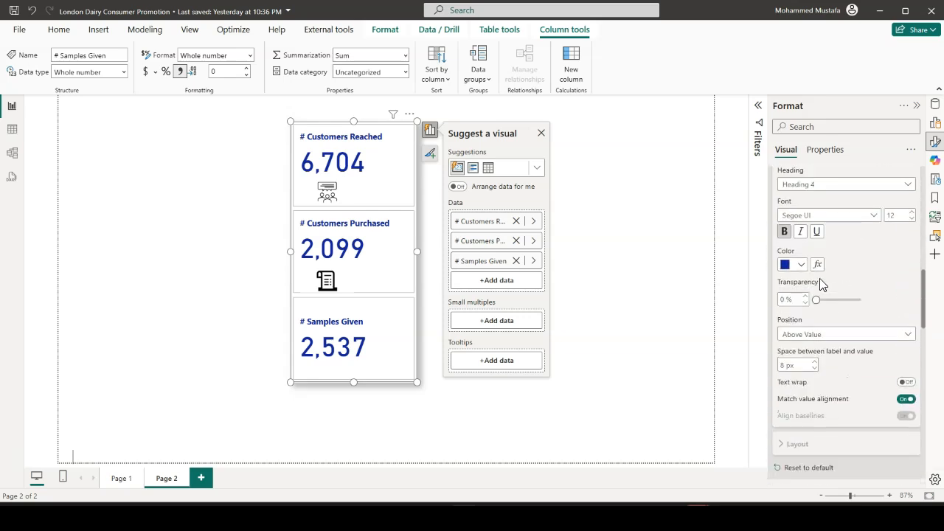
pyautogui.scroll(6, 812, 283)
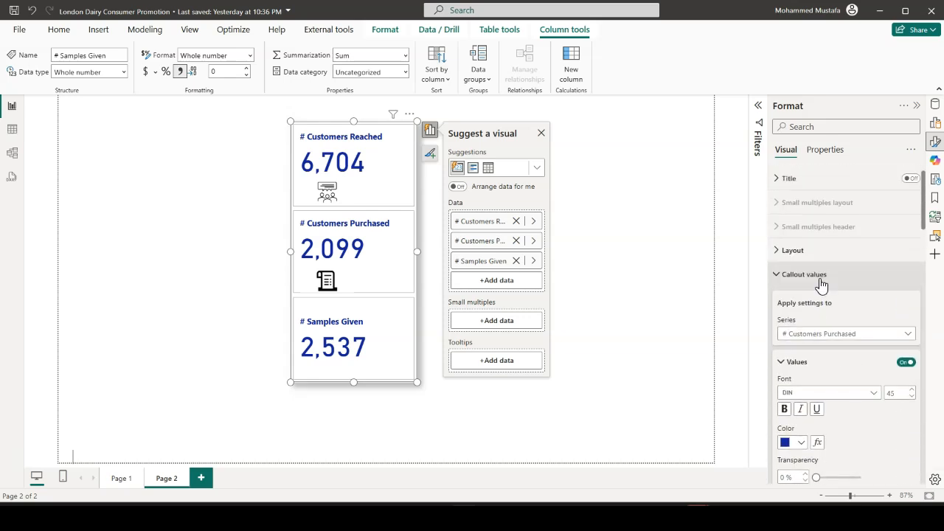
pyautogui.click(900, 337)
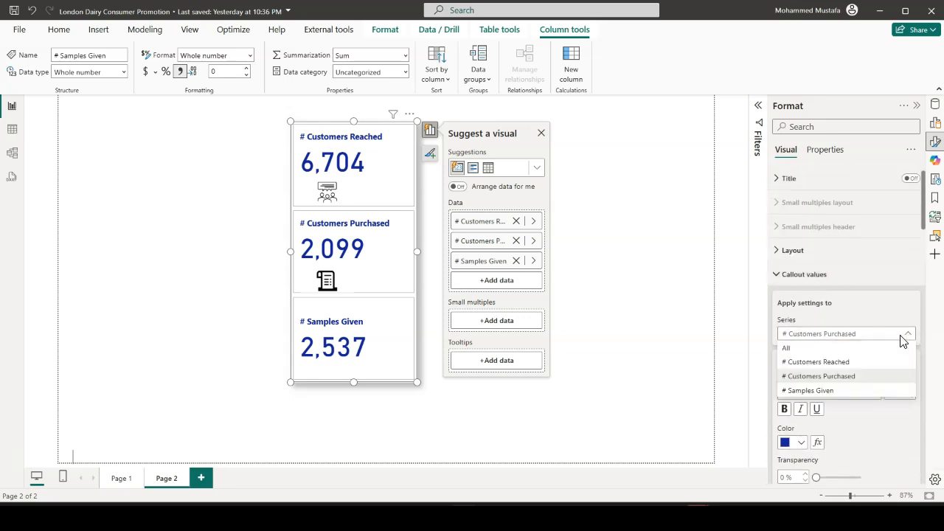
pyautogui.click(854, 392)
# Switch the reference label settings to the # Samples Given series
pyautogui.scroll(-5, 841, 318)
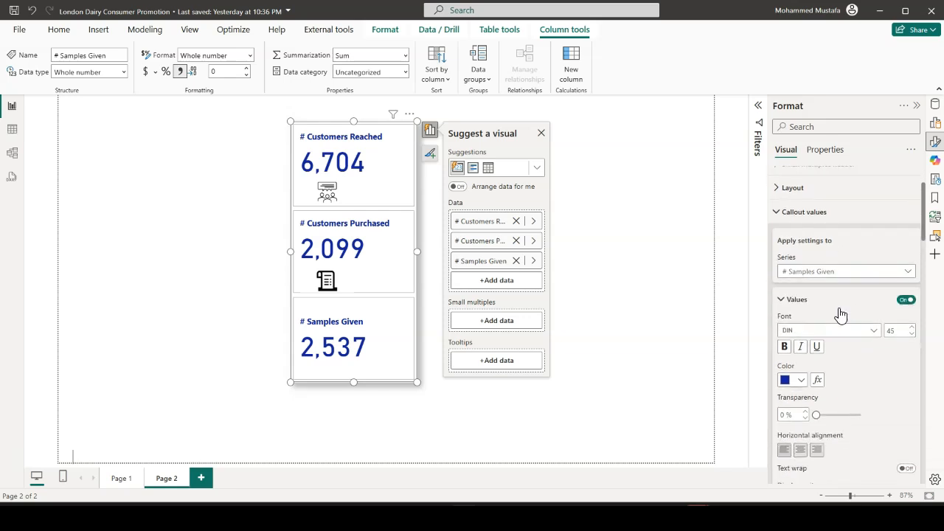
pyautogui.scroll(-6, 844, 312)
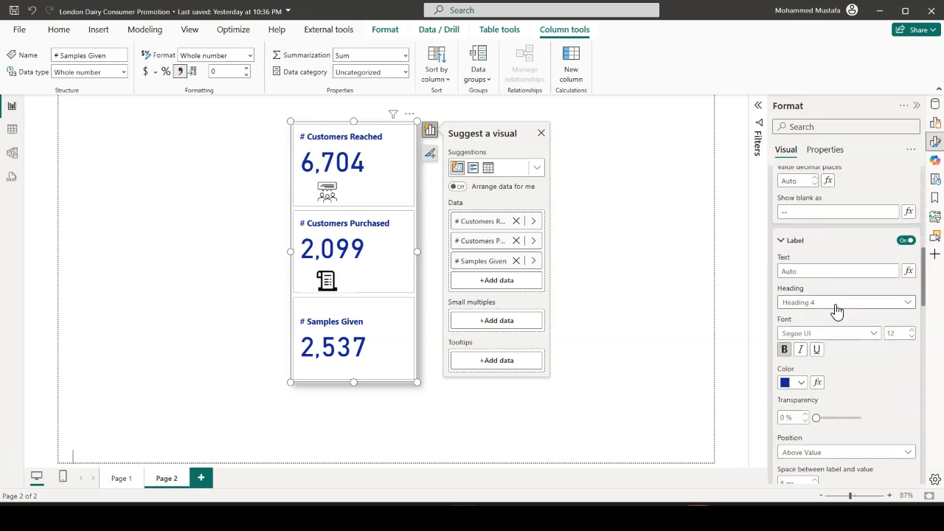
pyautogui.scroll(-4, 838, 302)
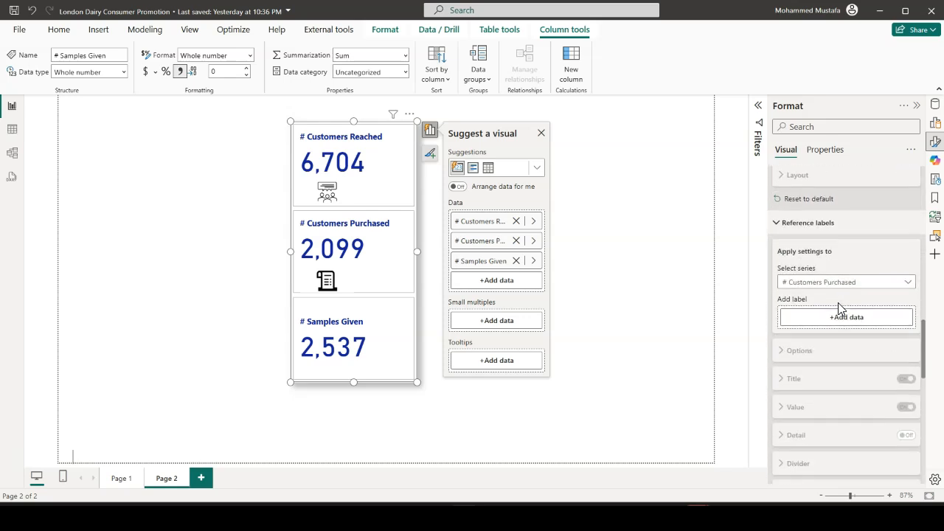
pyautogui.click(908, 258)
pyautogui.click(848, 313)
# Remove the Purchase.png picture from the # Customers Purchased image settings
pyautogui.scroll(-3, 836, 317)
pyautogui.scroll(-4, 835, 316)
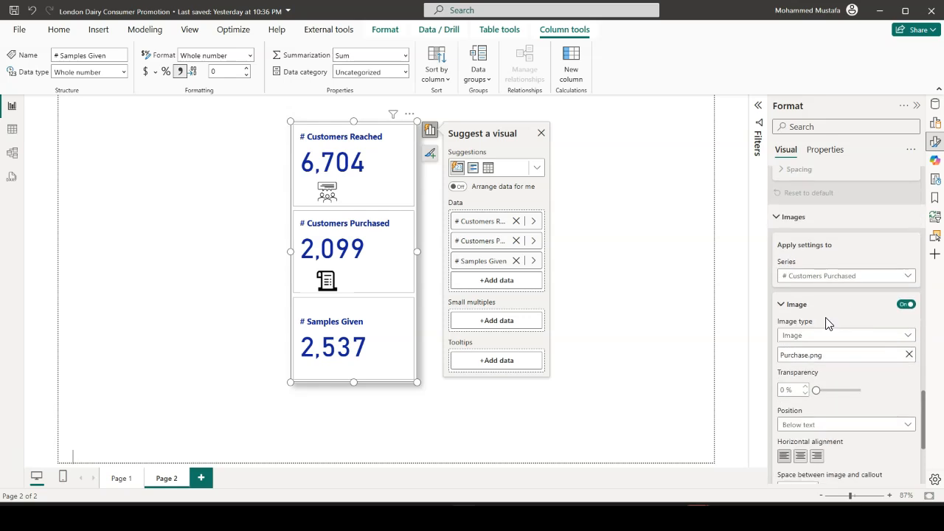
pyautogui.scroll(-3, 871, 321)
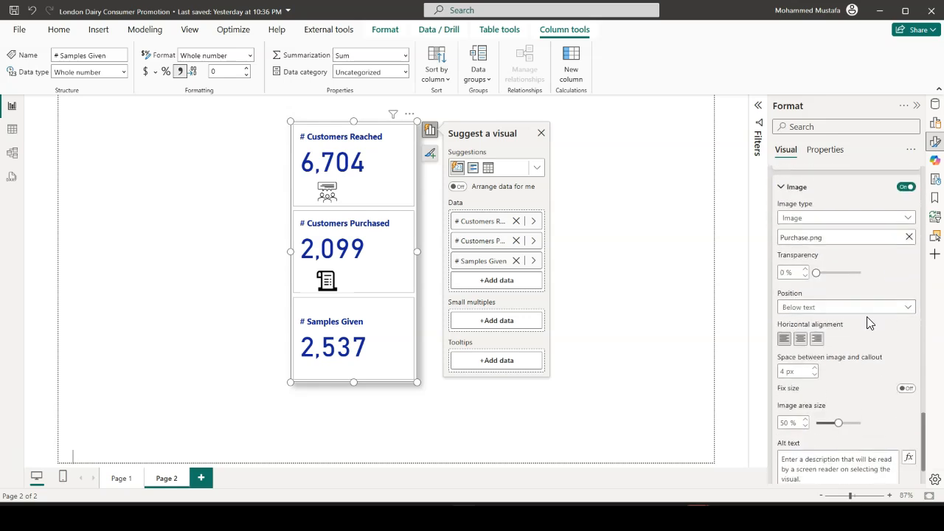
pyautogui.click(909, 237)
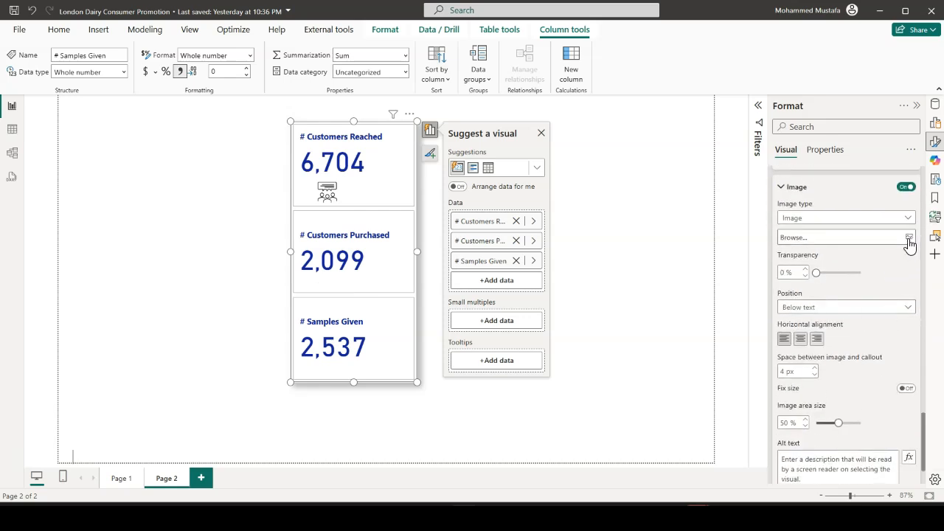
# Switch the image settings to the # Samples Given series, turn its image on and load the Samples given picture
pyautogui.scroll(1, 856, 243)
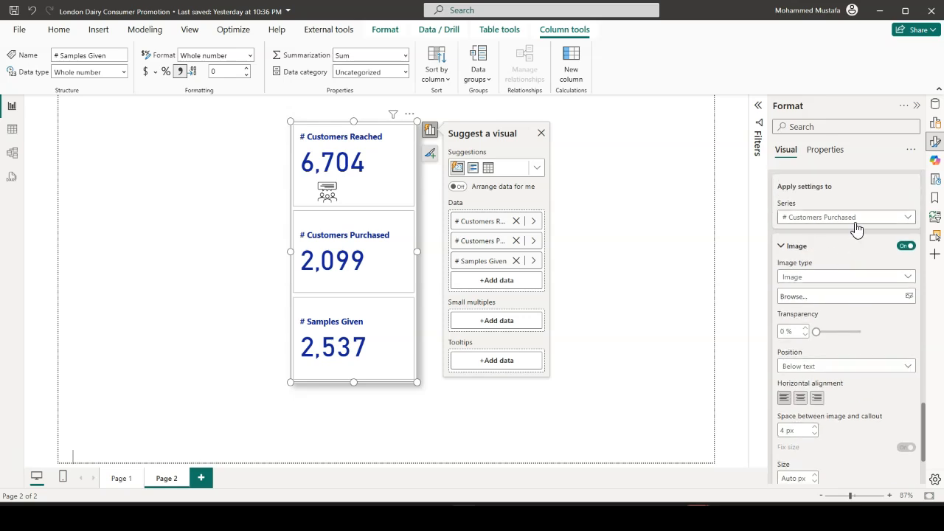
pyautogui.click(854, 219)
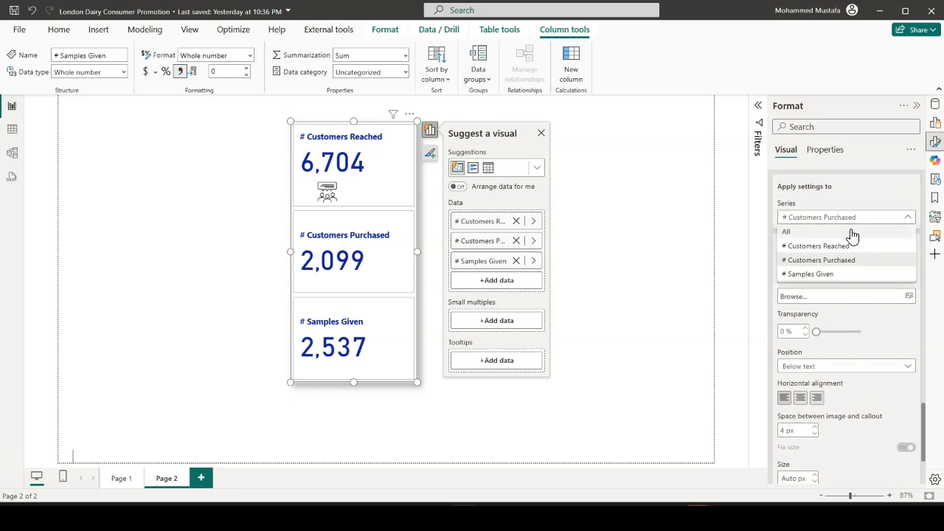
pyautogui.click(839, 275)
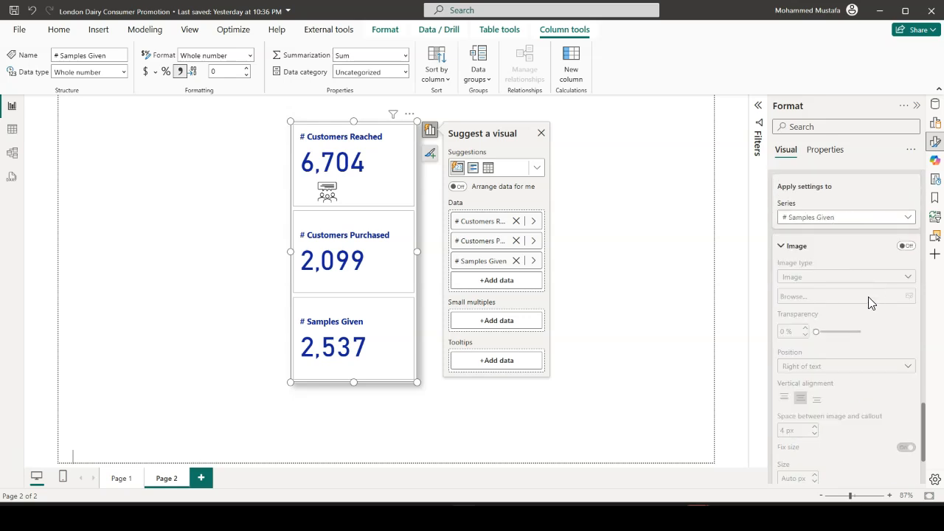
pyautogui.click(906, 246)
pyautogui.click(909, 297)
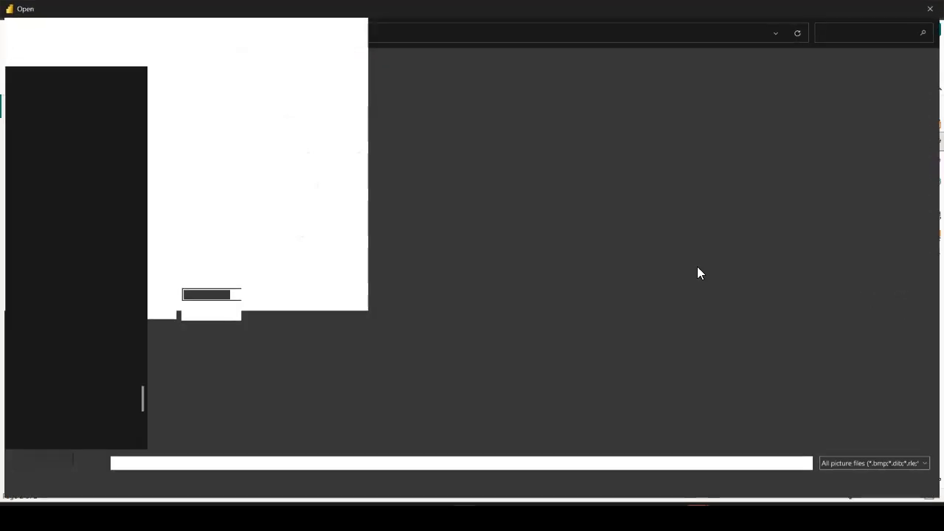
pyautogui.click(323, 137)
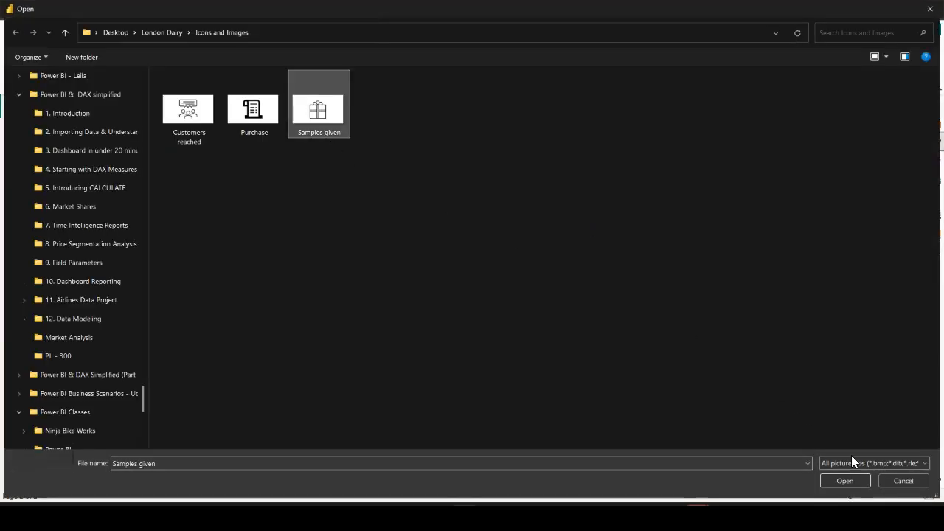
pyautogui.click(843, 481)
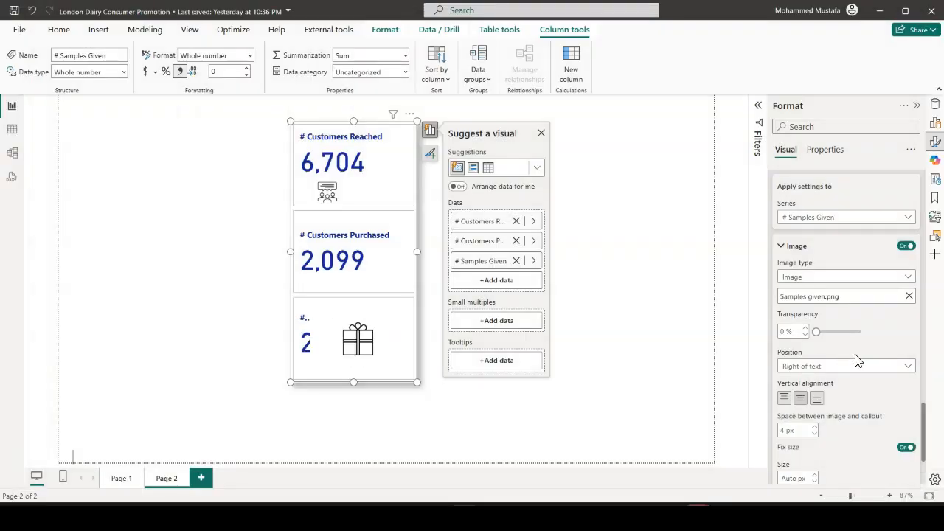
# Position the # Samples Given image below the text and turn off its Fix size option
pyautogui.scroll(-3, 858, 360)
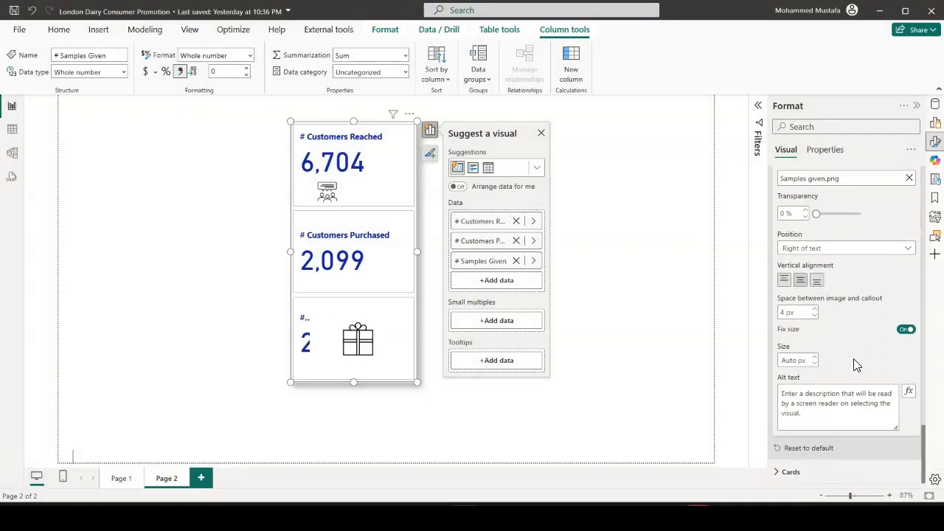
pyautogui.click(853, 251)
pyautogui.click(839, 291)
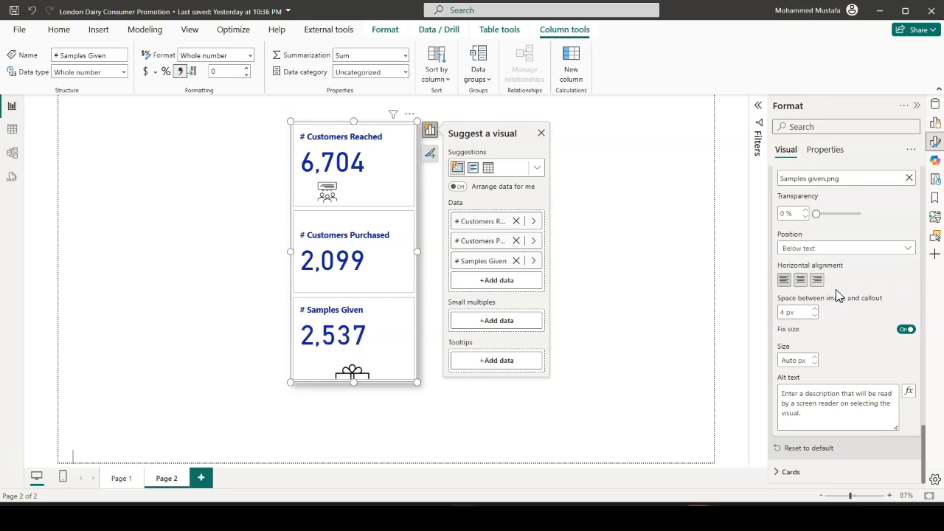
pyautogui.click(906, 330)
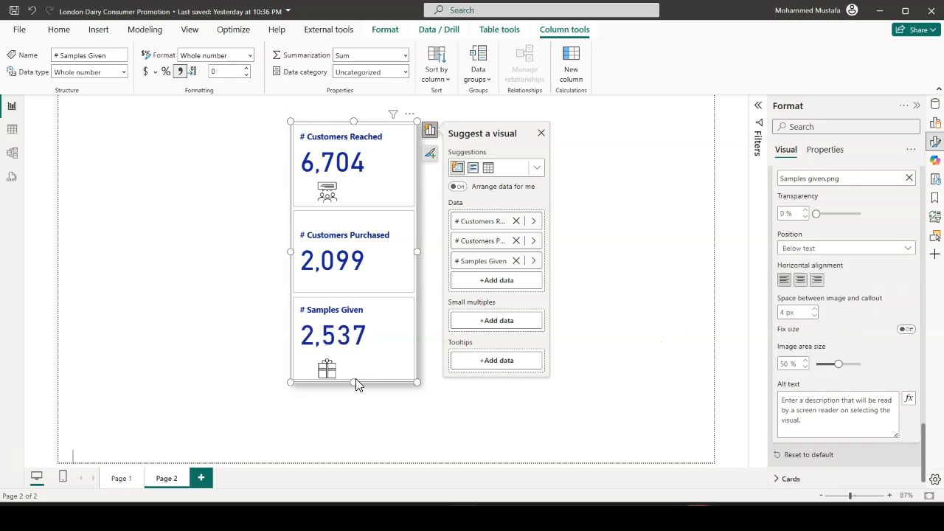
# Resize the three-value card to be taller and slightly narrower
pyautogui.moveTo(357, 380); pyautogui.dragTo(353, 405)
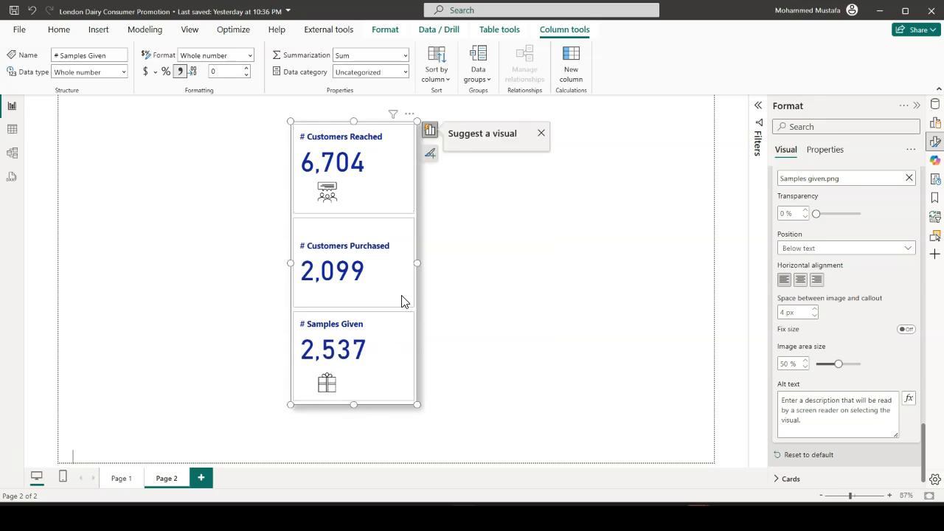
pyautogui.moveTo(418, 265); pyautogui.dragTo(406, 270)
pyautogui.moveTo(346, 402); pyautogui.dragTo(350, 425)
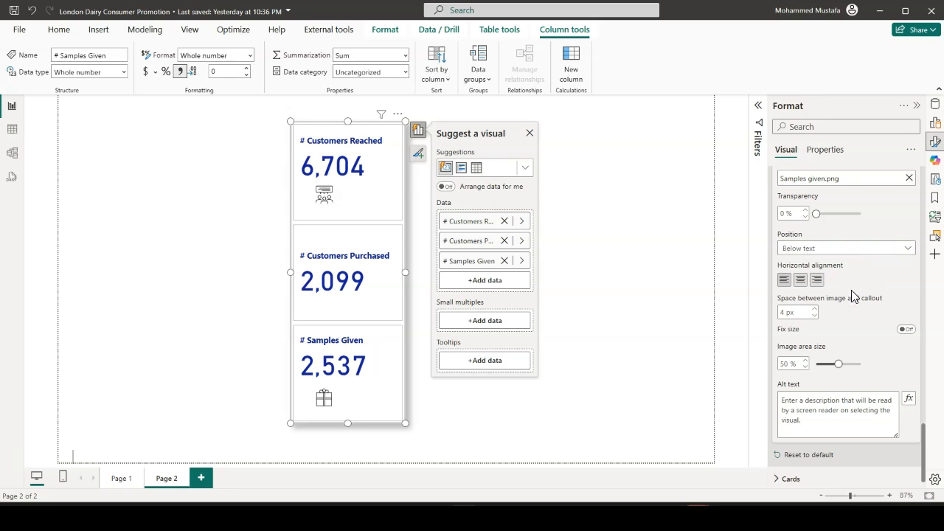
# Switch the callout value settings of the card to the # Customers Purchased series
pyautogui.scroll(4, 841, 310)
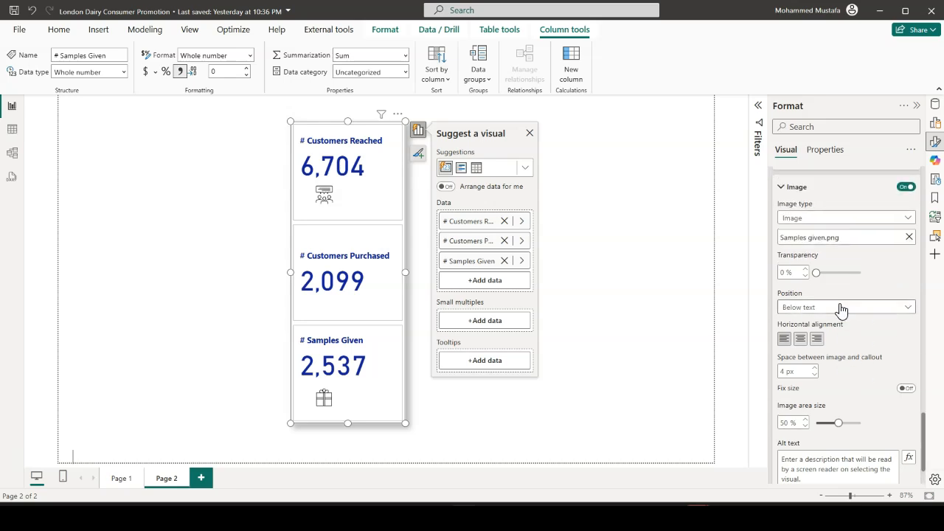
pyautogui.scroll(5, 828, 295)
pyautogui.scroll(10, 828, 295)
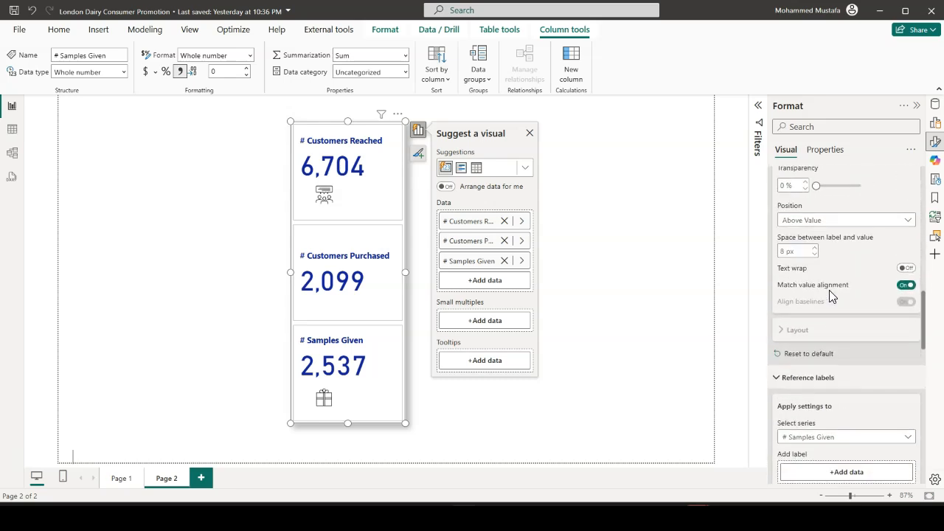
pyautogui.scroll(6, 828, 291)
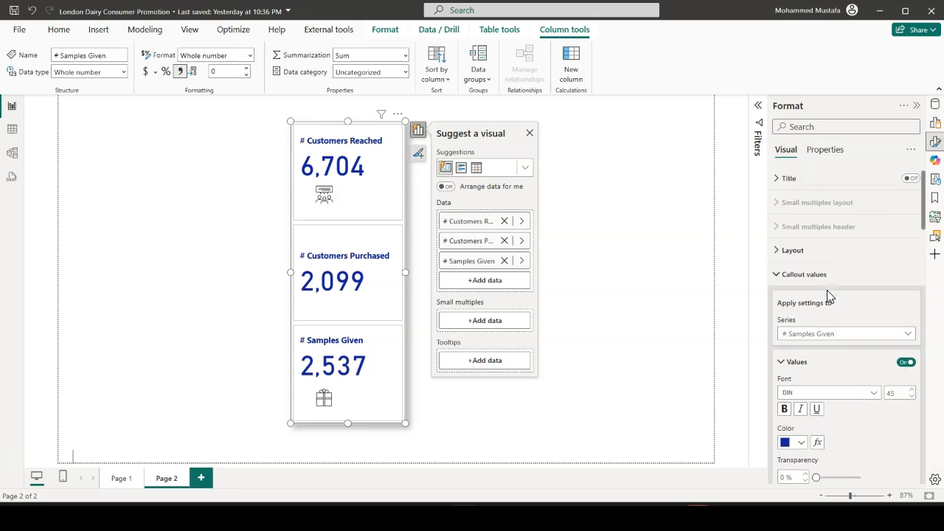
pyautogui.click(892, 335)
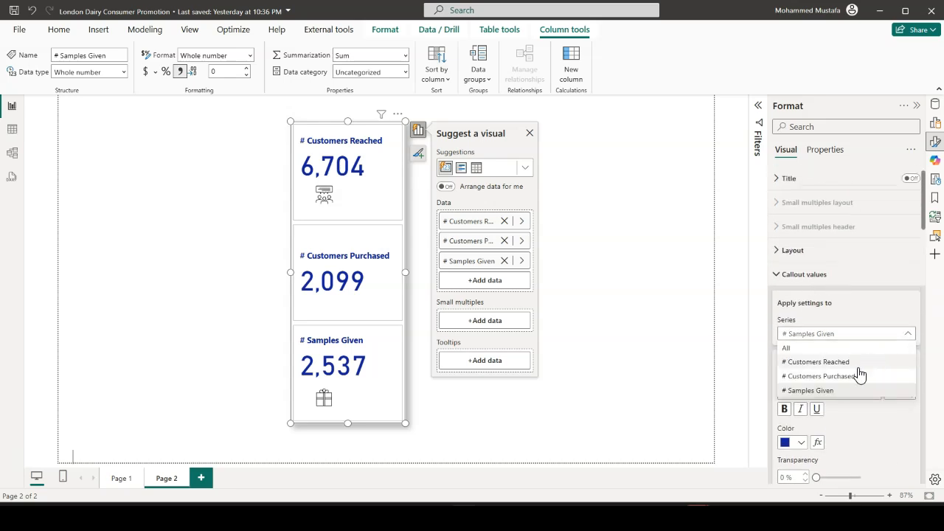
pyautogui.click(853, 378)
# Try to switch the reference label settings of the card to the # Customers Purchased series
pyautogui.scroll(-5, 843, 331)
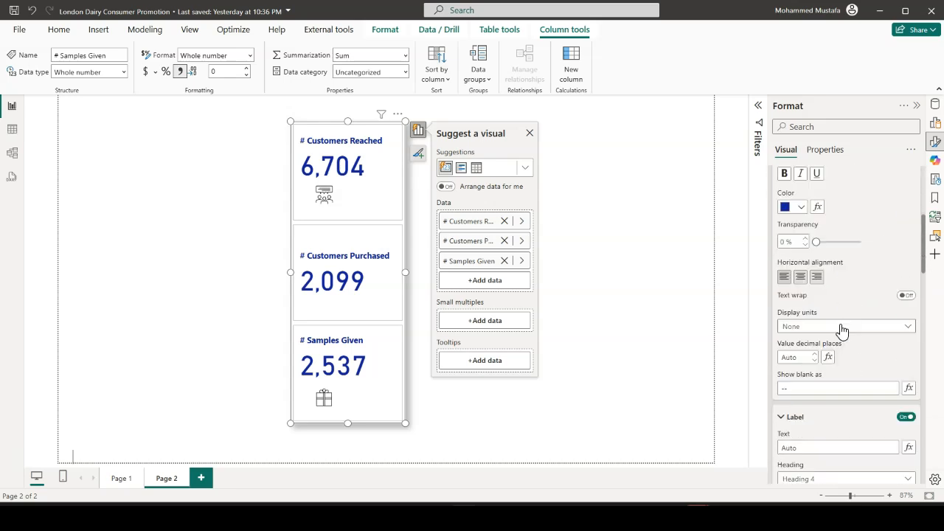
pyautogui.scroll(-7, 842, 323)
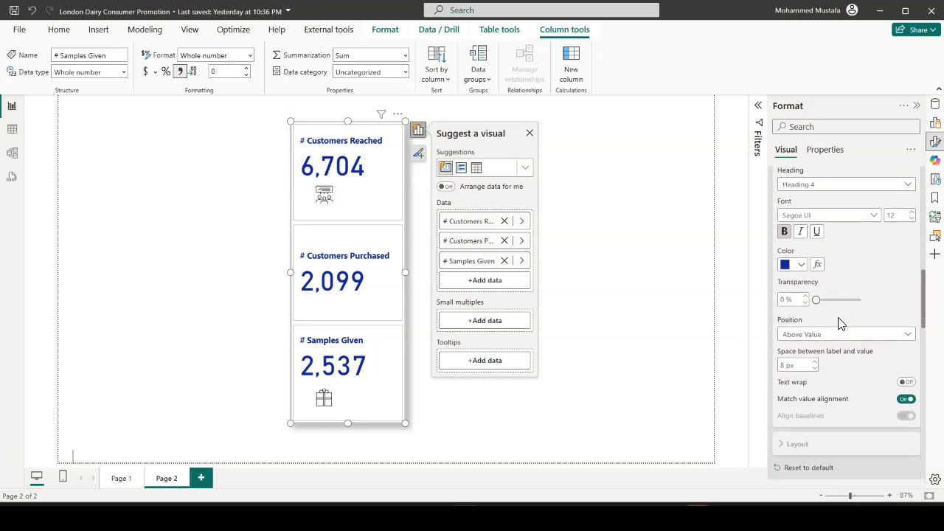
pyautogui.scroll(-5, 842, 323)
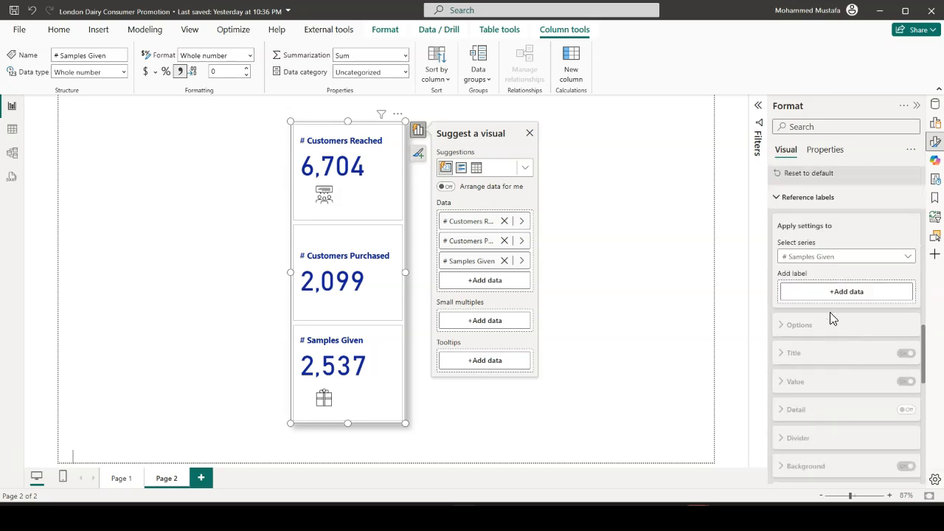
pyautogui.click(894, 266)
pyautogui.click(860, 300)
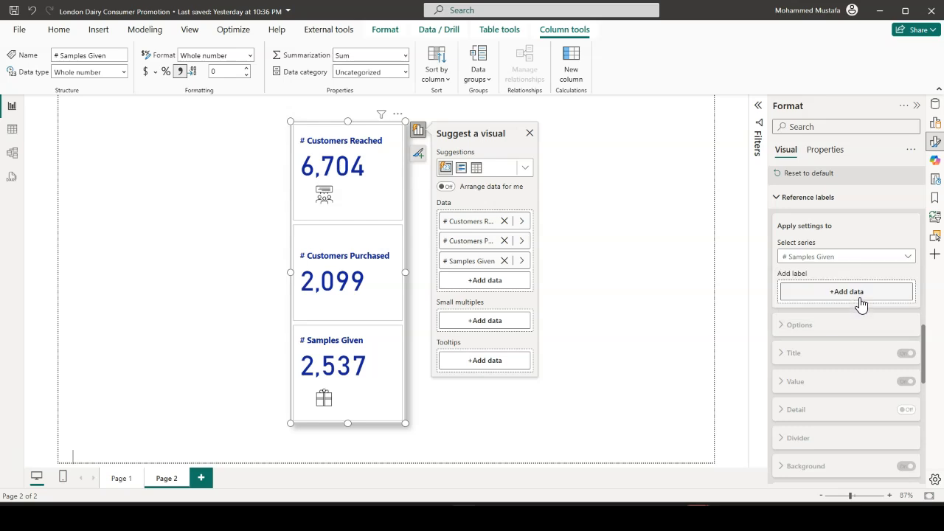
# Switch the image settings to the # Customers Purchased series and load the Purchase picture for it
pyautogui.scroll(-8, 860, 298)
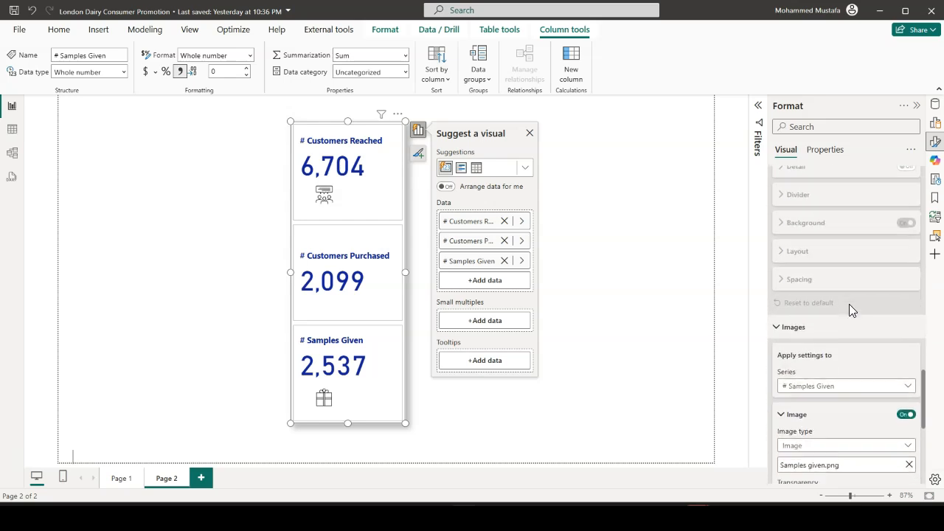
pyautogui.scroll(-2, 849, 306)
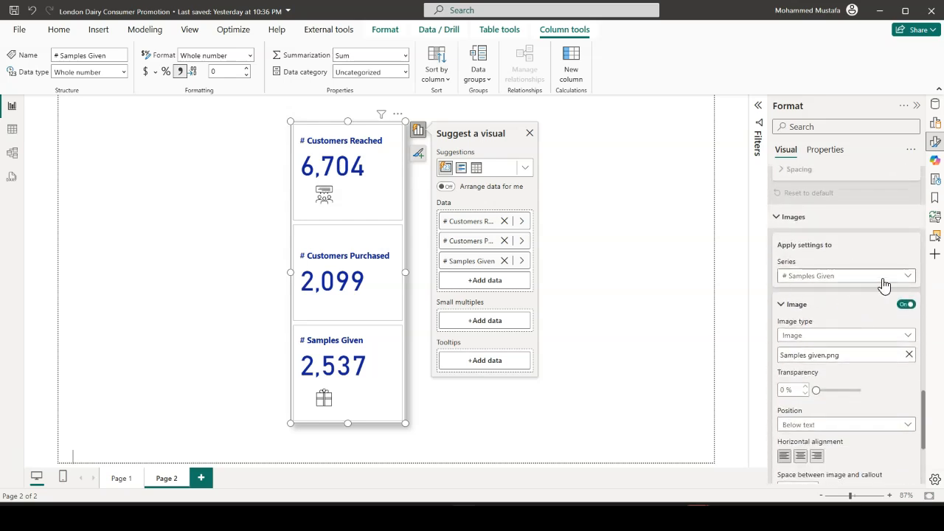
pyautogui.click(884, 280)
pyautogui.click(857, 319)
pyautogui.click(909, 295)
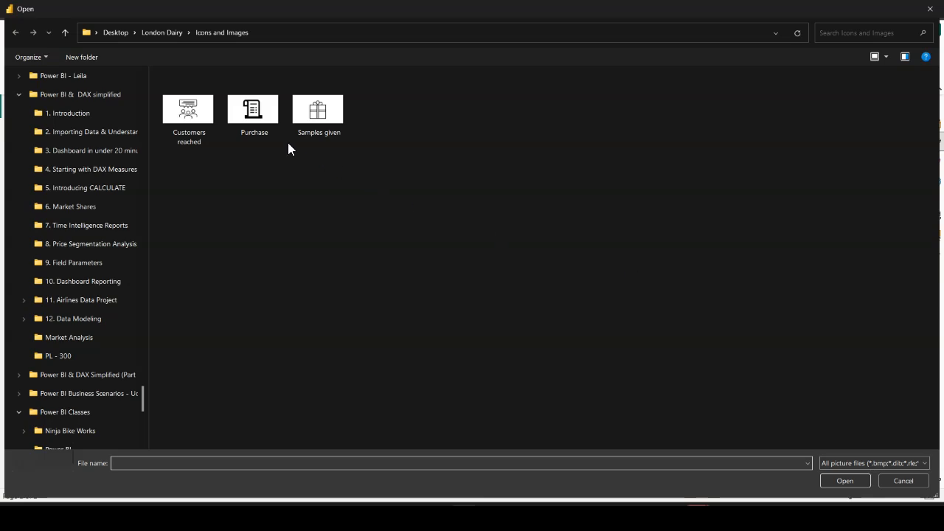
pyautogui.click(264, 131)
pyautogui.click(844, 481)
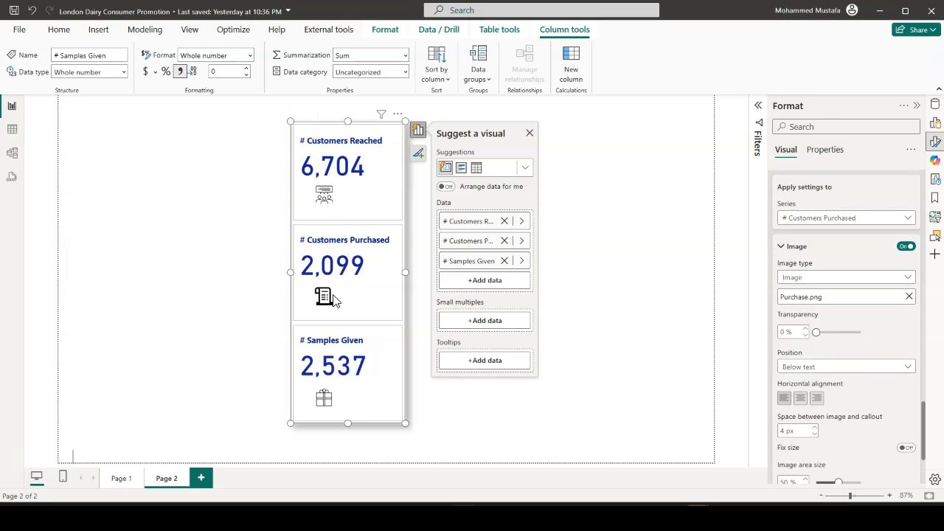
pyautogui.click(606, 303)
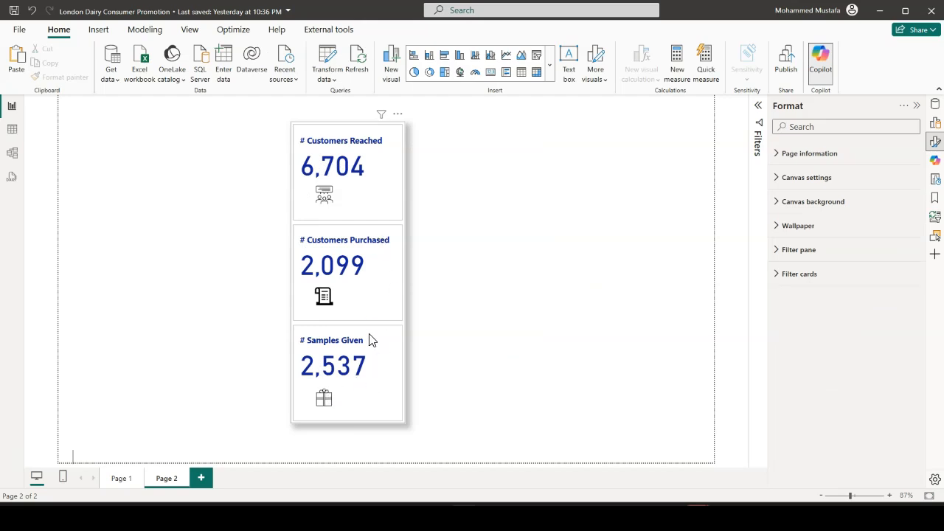
# Move the three-value card from Page 2 to Page 1 by cutting and pasting it
pyautogui.click(390, 215)
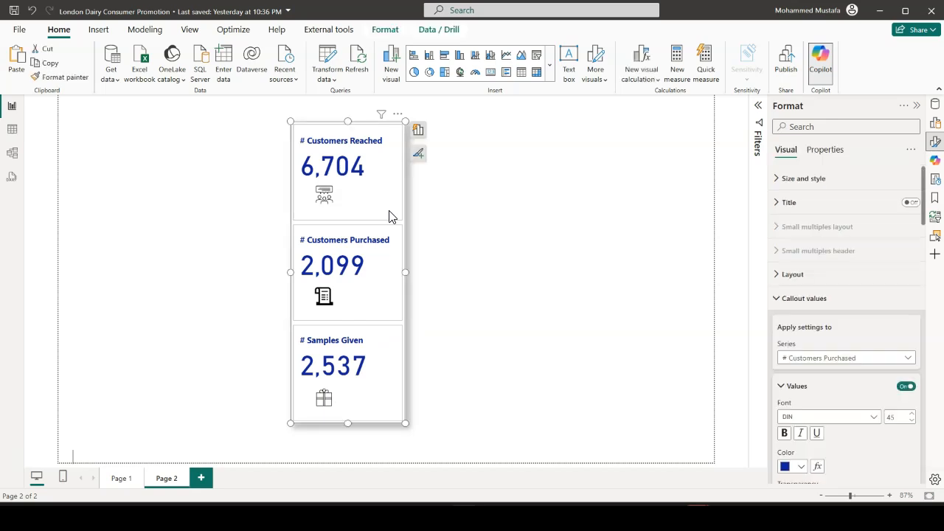
pyautogui.press('Delete')
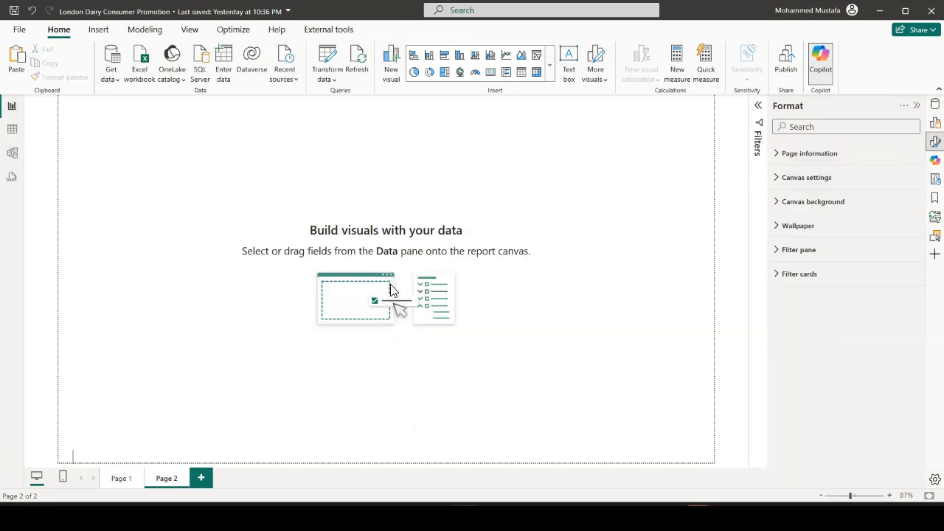
pyautogui.click(122, 479)
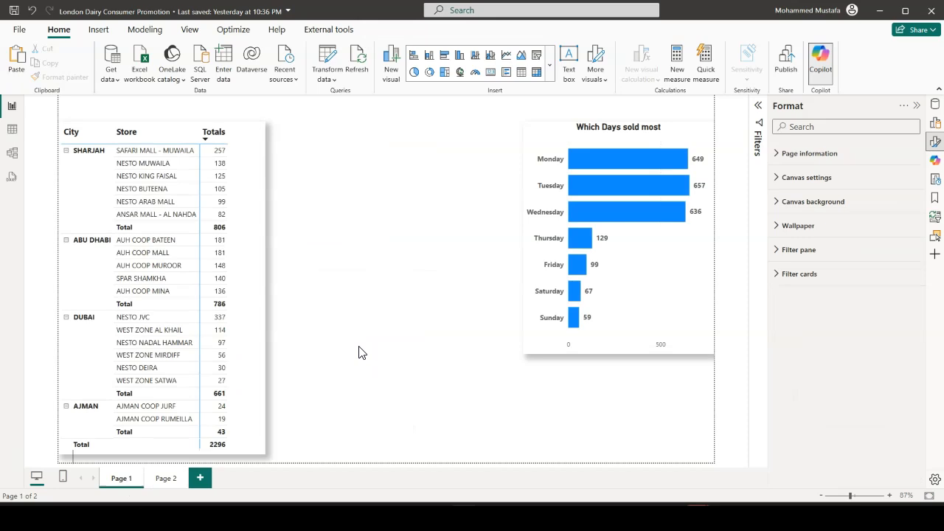
pyautogui.hotkey('ctrl', 'v')
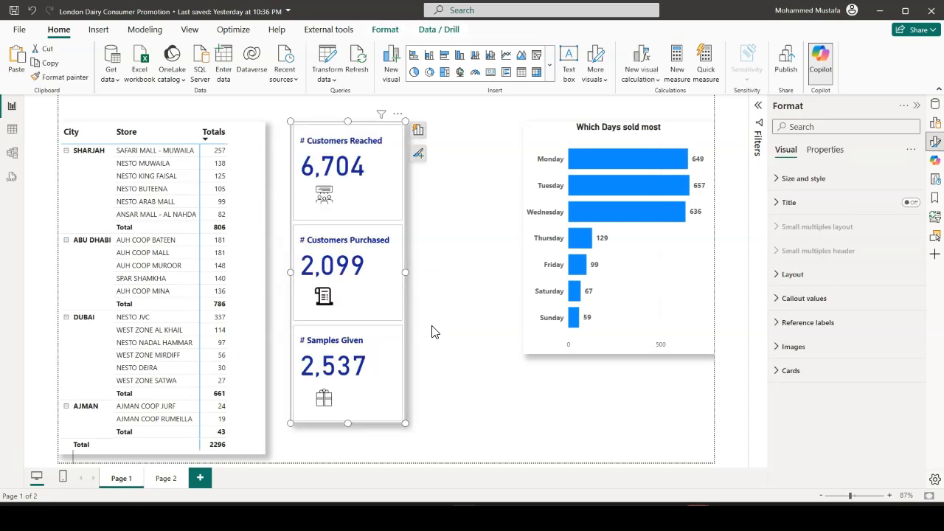
pyautogui.click(431, 332)
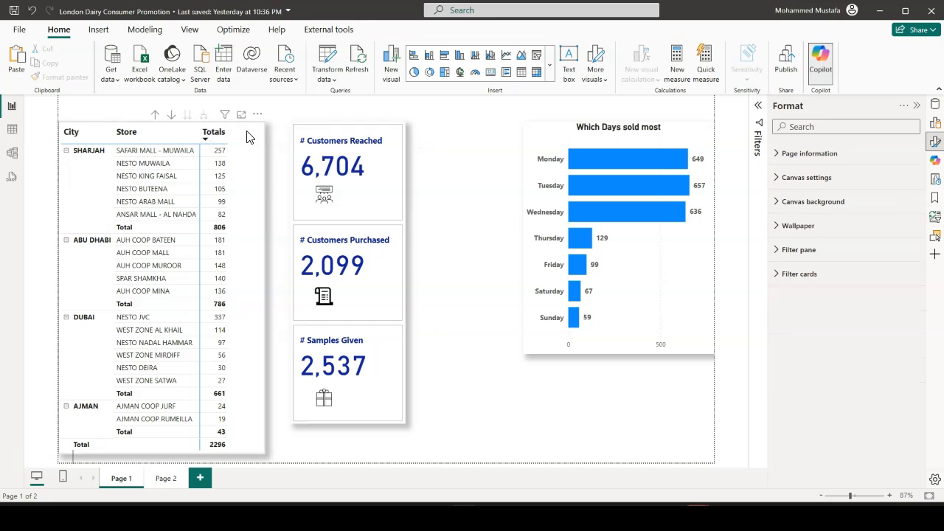
# Move the City and Store matrix toward the bar chart and place the three-value card at the left edge of Page 1
pyautogui.click(223, 145)
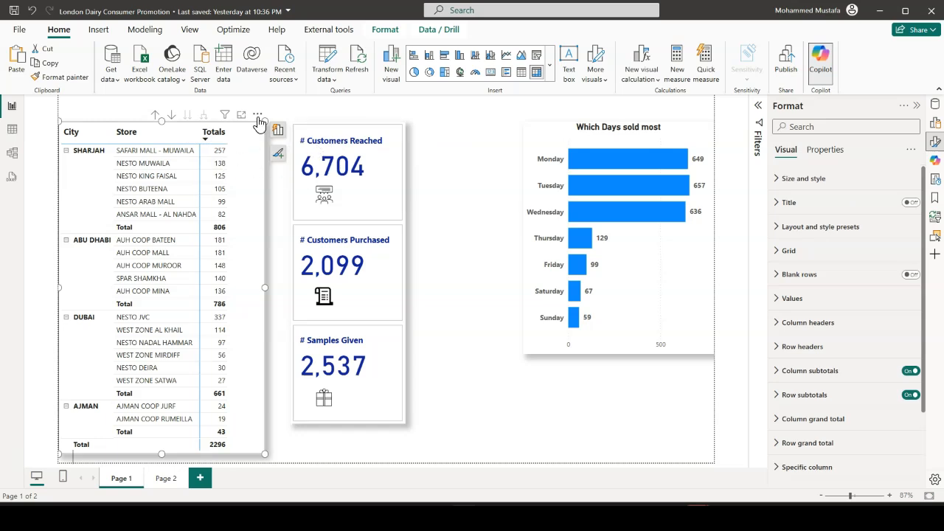
pyautogui.moveTo(256, 119); pyautogui.dragTo(570, 114)
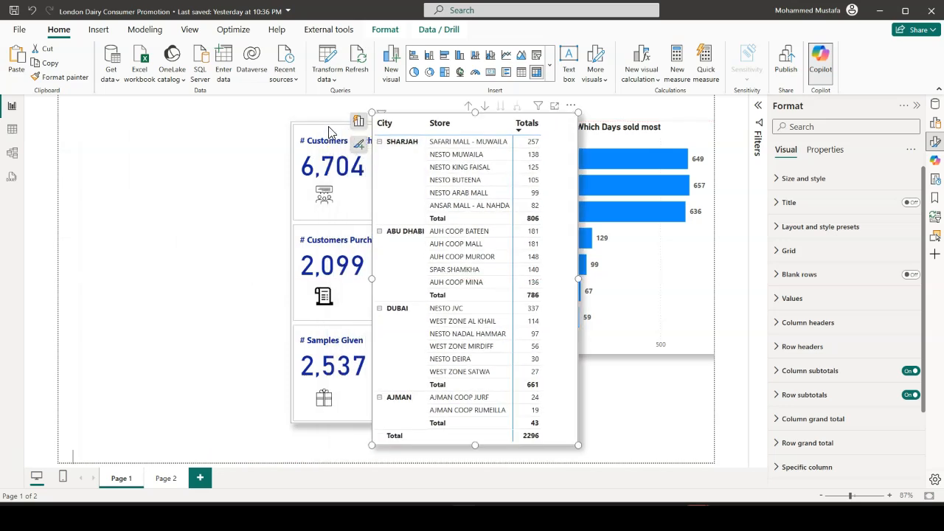
pyautogui.moveTo(303, 133); pyautogui.dragTo(94, 131)
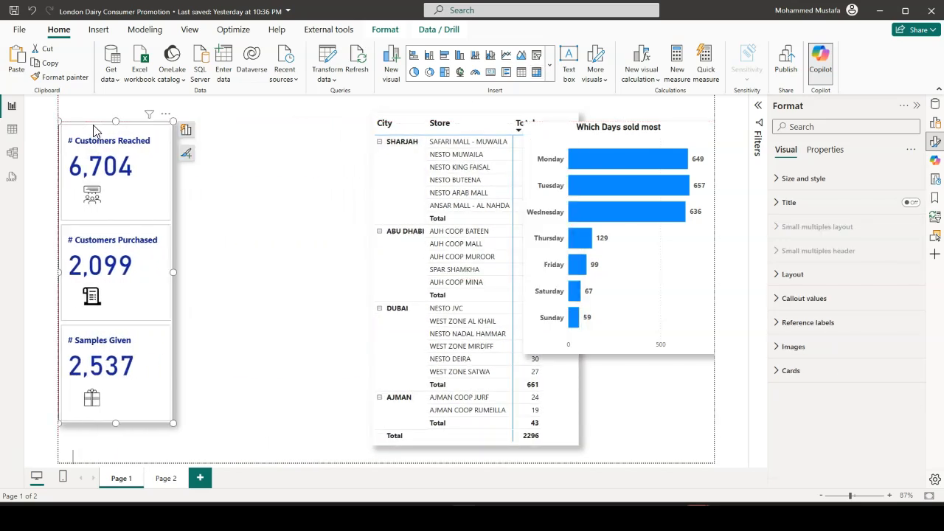
# Stretch the three-value card slightly taller and place the City and Store matrix directly to its right
pyautogui.moveTo(174, 272)
pyautogui.mouseDown()
pyautogui.moveTo(165, 273)
pyautogui.moveTo(175, 272)
pyautogui.mouseUp()
pyautogui.moveTo(116, 424); pyautogui.dragTo(116, 435)
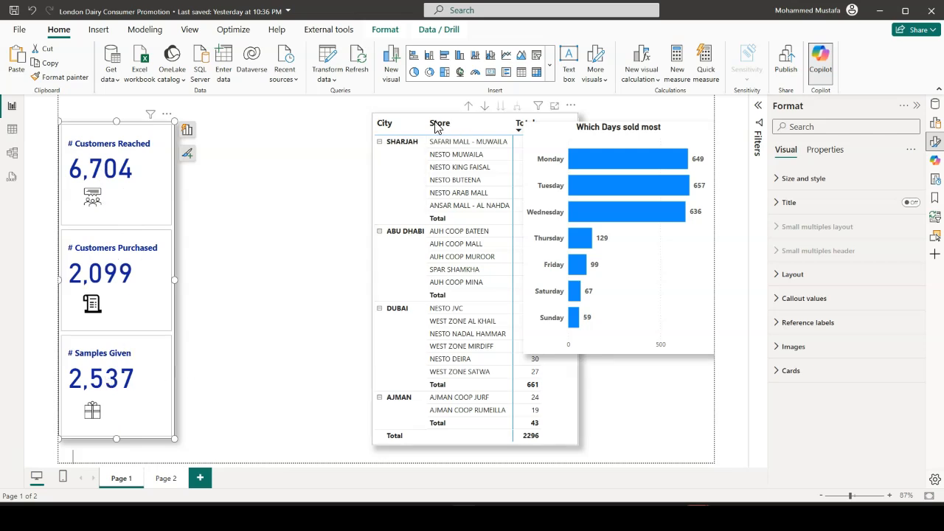
pyautogui.click(386, 129)
pyautogui.moveTo(572, 109); pyautogui.dragTo(395, 108)
pyautogui.click(465, 196)
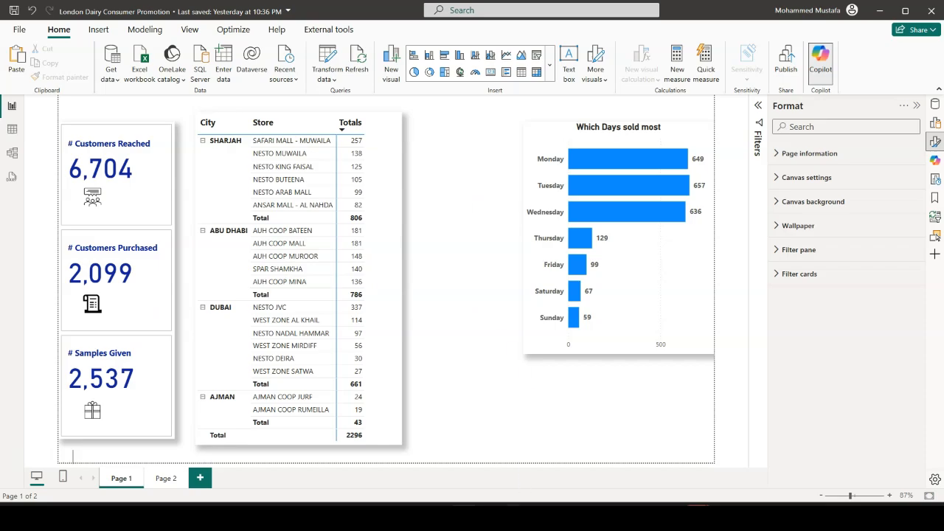
# Switch to PowerPoint and look through the receipt, audience and gift icon slides used for the card images
pyautogui.hotkey('alt', 'Tab')
pyautogui.click(70, 156)
pyautogui.click(65, 209)
pyautogui.click(67, 269)
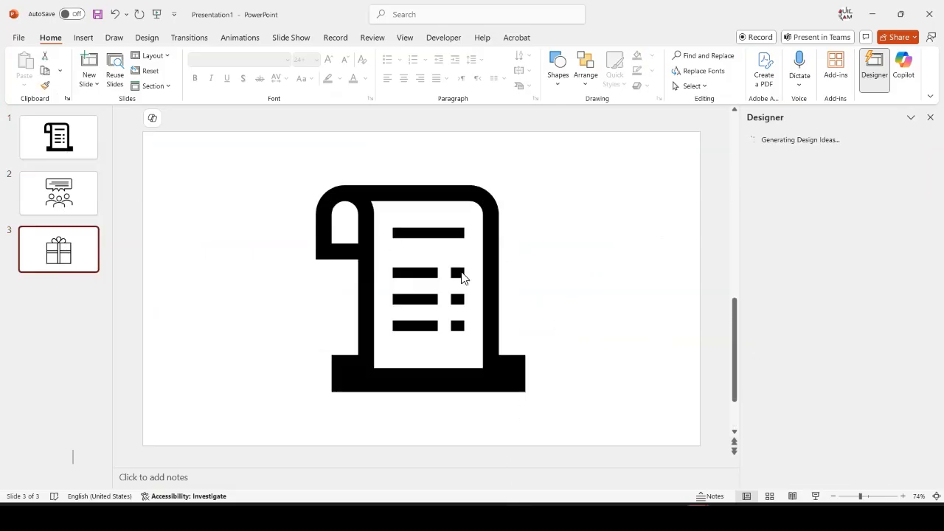
# On a new blank fourth slide, insert the solid person icon from a "customers" icon search and enlarge it with the plain centred design idea
pyautogui.click(96, 91)
pyautogui.click(109, 254)
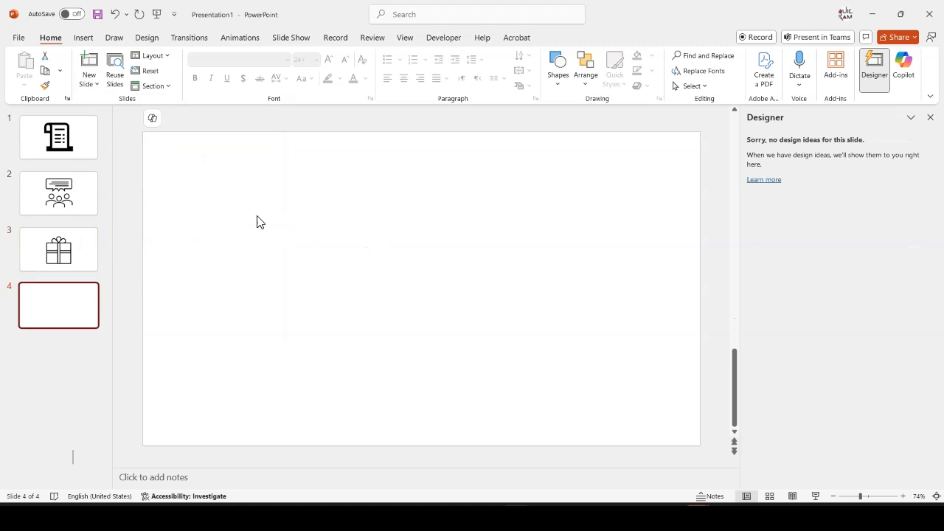
pyautogui.click(83, 38)
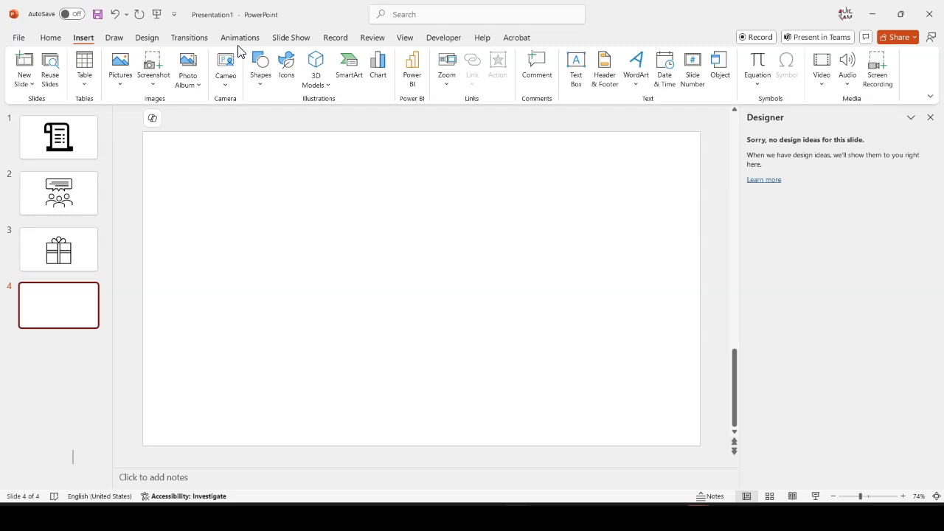
pyautogui.click(287, 84)
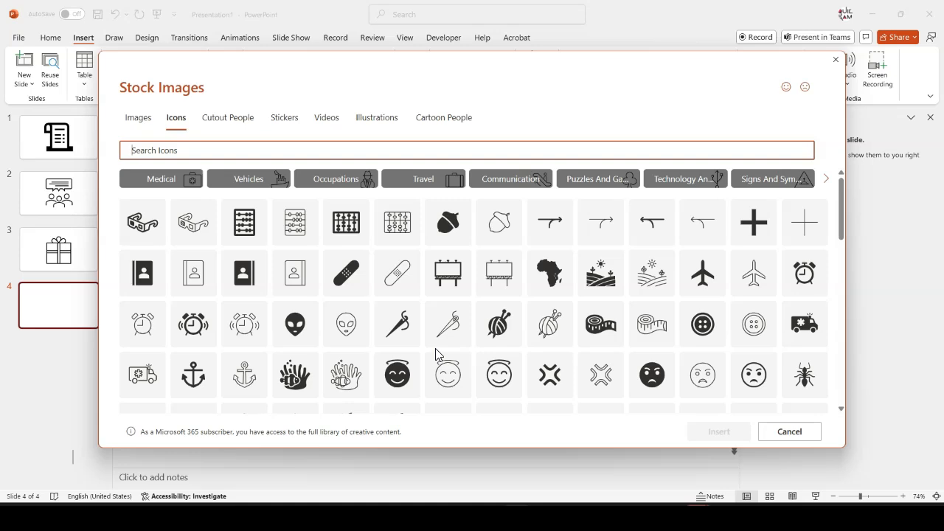
pyautogui.write('customers')
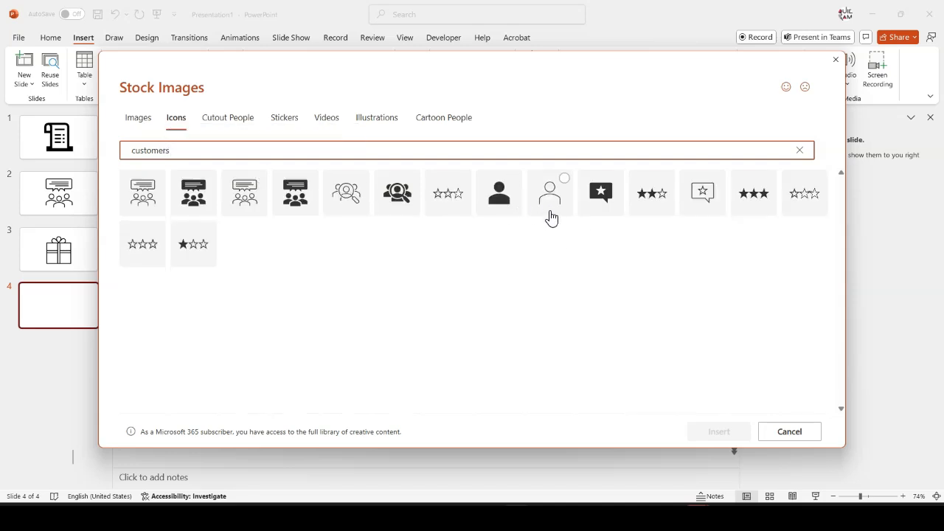
pyautogui.click(514, 185)
pyautogui.click(720, 437)
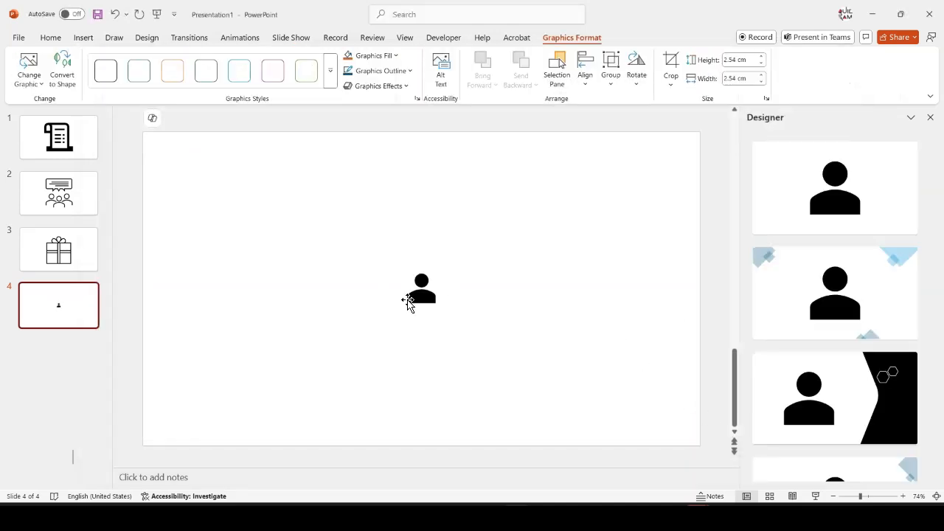
pyautogui.click(834, 195)
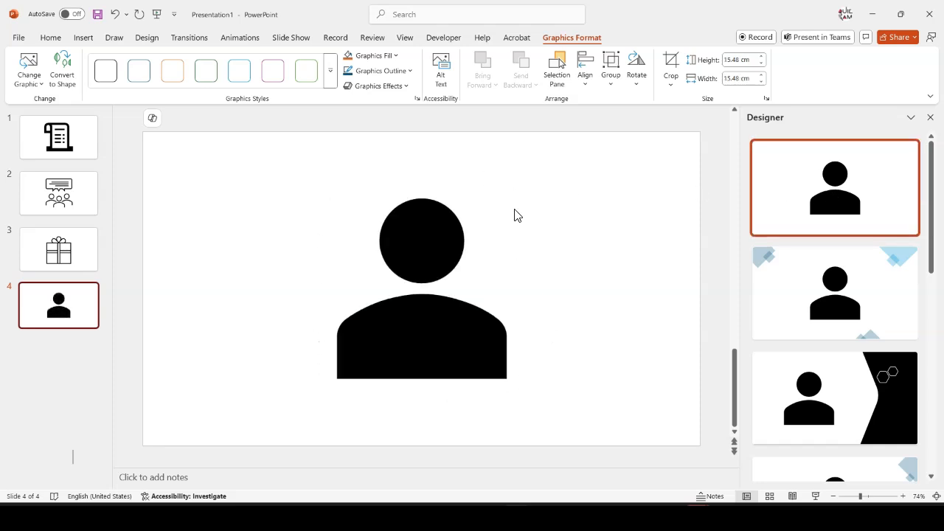
# Start exporting the presentation's slides as PNG Portable Network Graphics image files
pyautogui.click(18, 38)
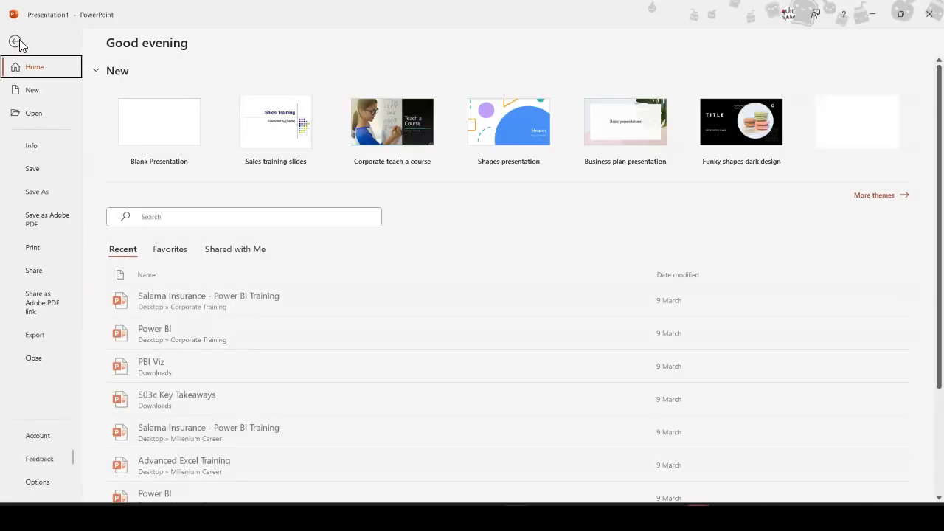
pyautogui.click(38, 335)
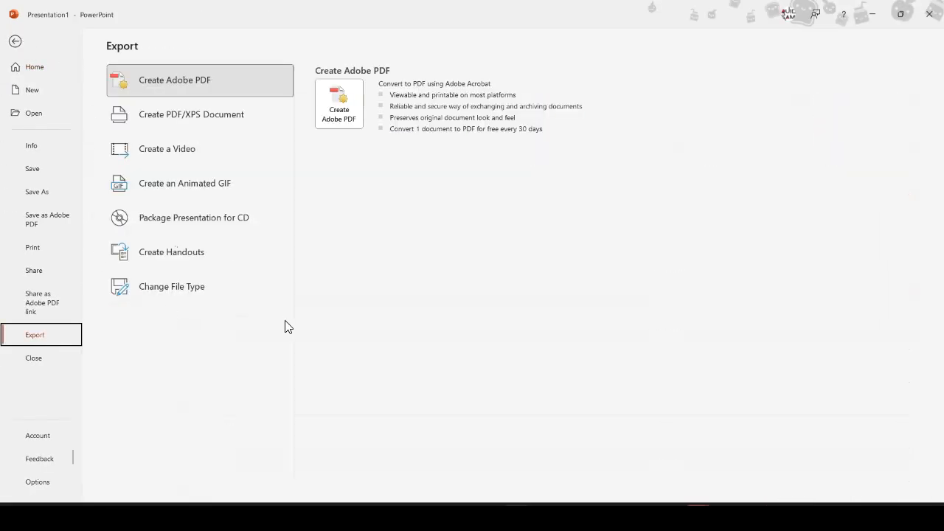
pyautogui.click(179, 299)
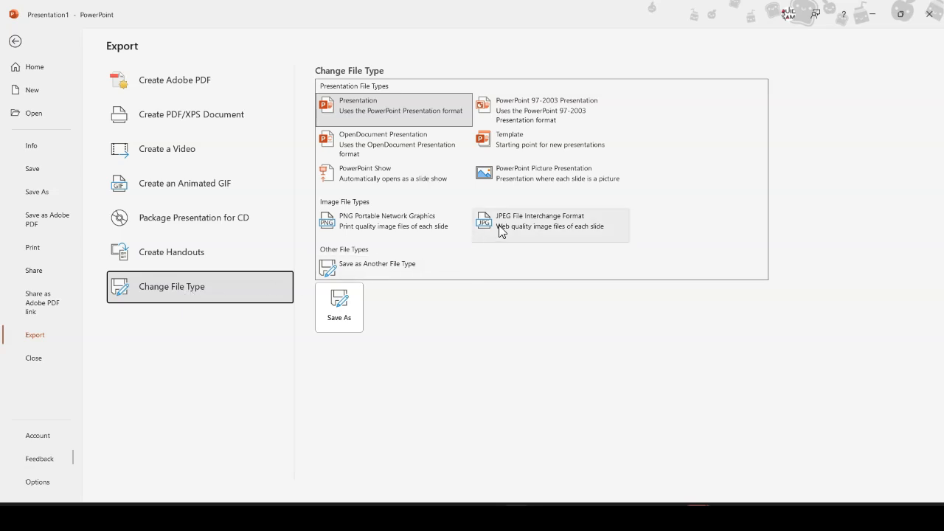
pyautogui.click(395, 224)
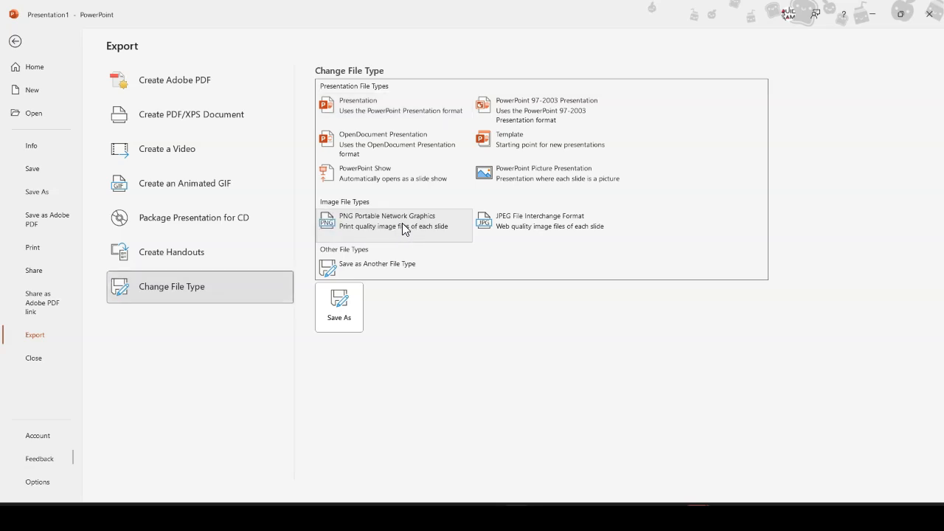
pyautogui.click(347, 324)
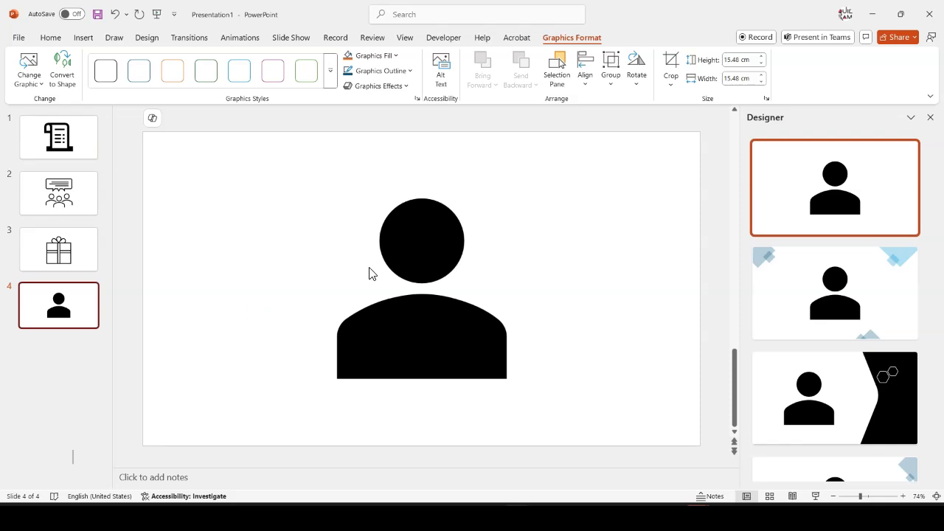
# Switch back to Power BI Desktop and widen the City and Store matrix up to the bar chart
pyautogui.hotkey('alt', 'Tab')
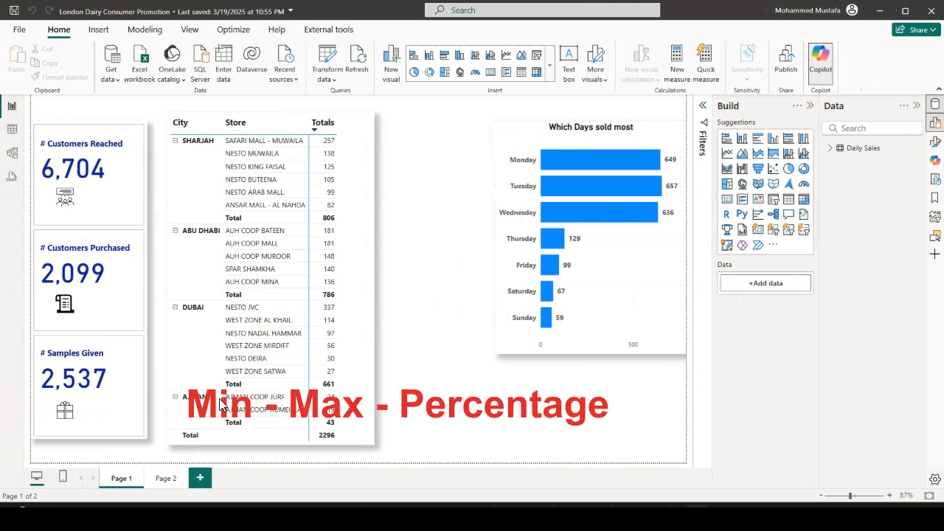
pyautogui.click(344, 154)
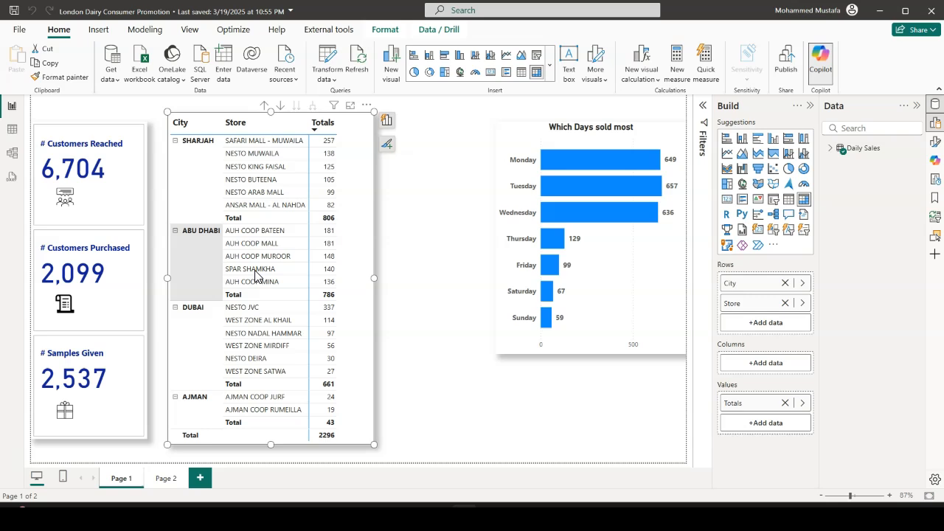
pyautogui.moveTo(378, 279); pyautogui.dragTo(485, 278)
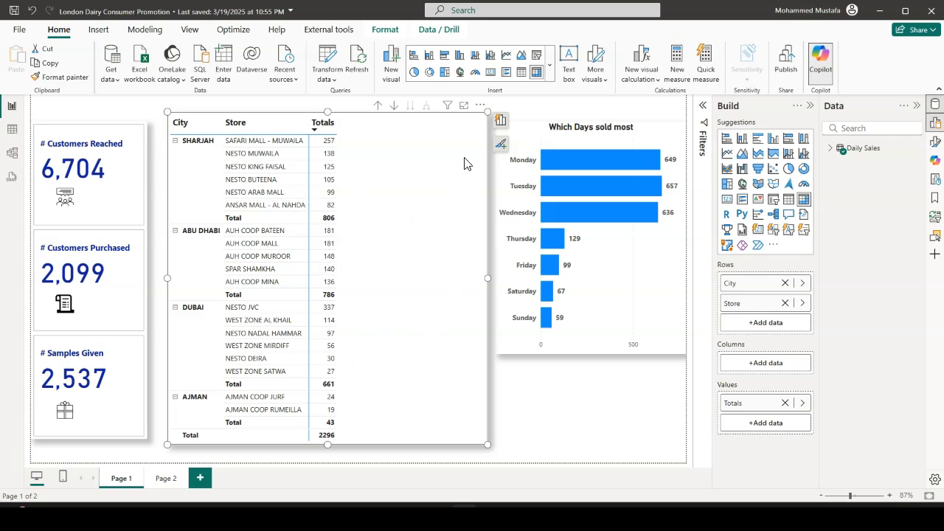
# Add the Totals field a second time to the values of the City and Store matrix
pyautogui.click(501, 123)
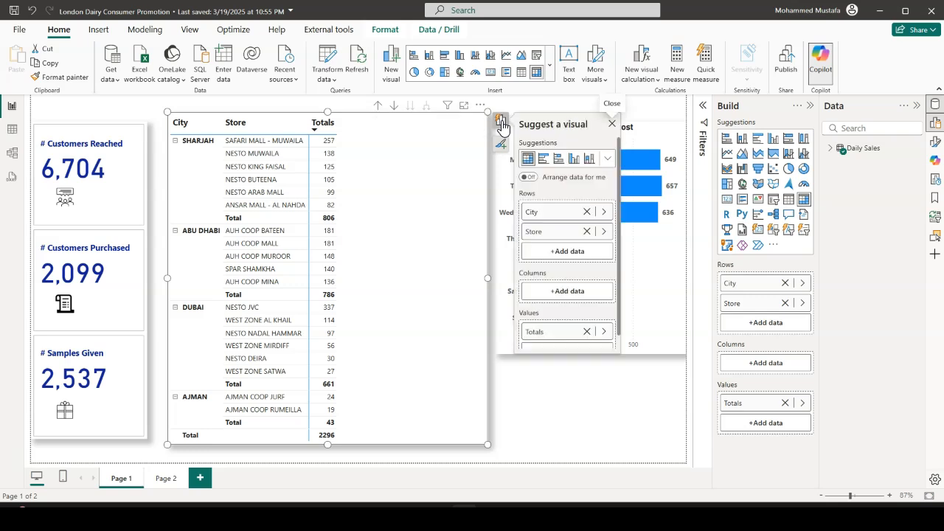
pyautogui.scroll(-1, 569, 273)
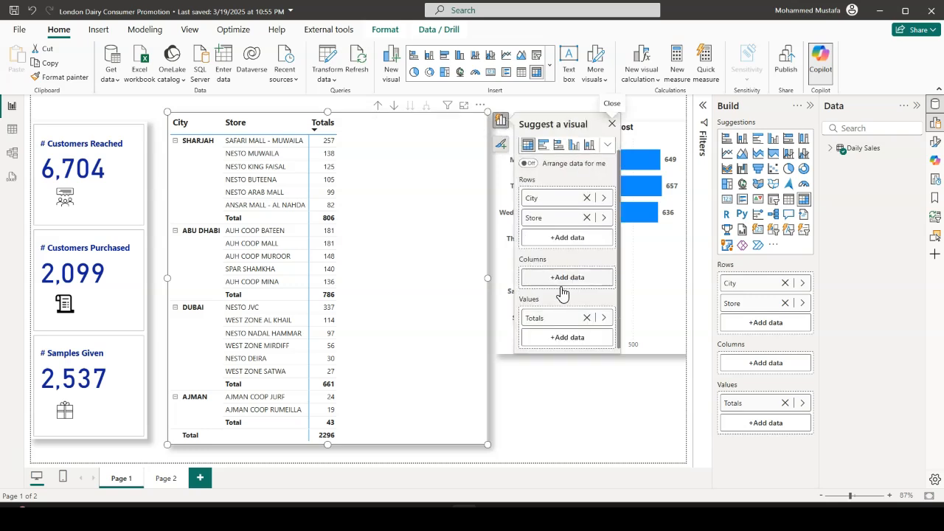
pyautogui.click(551, 340)
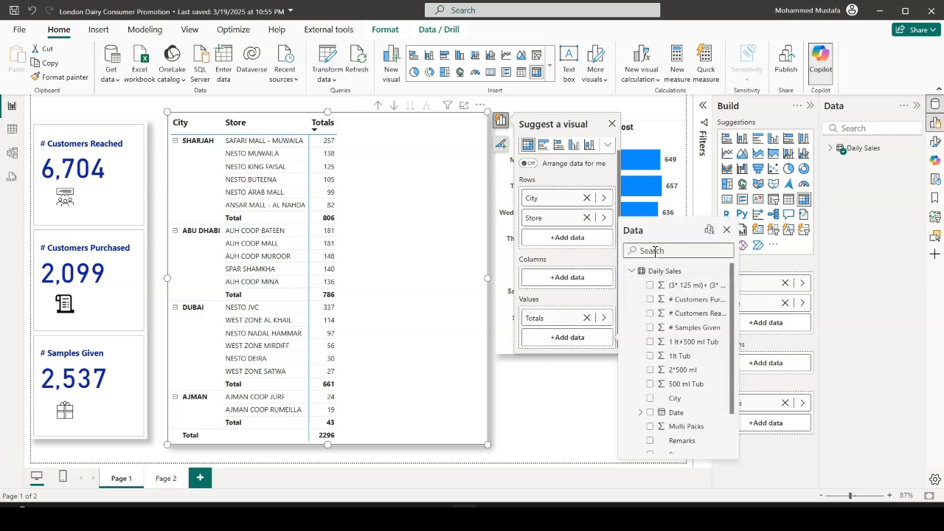
pyautogui.write('tot')
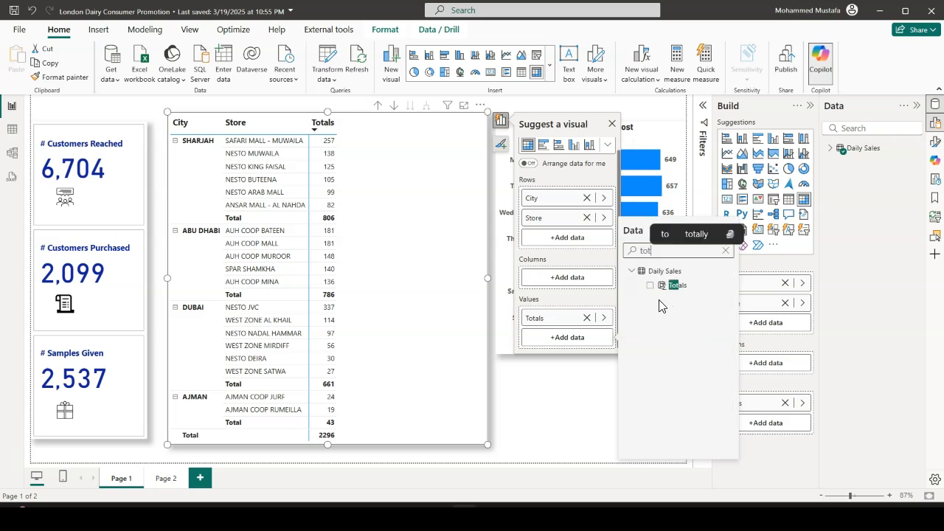
pyautogui.click(650, 286)
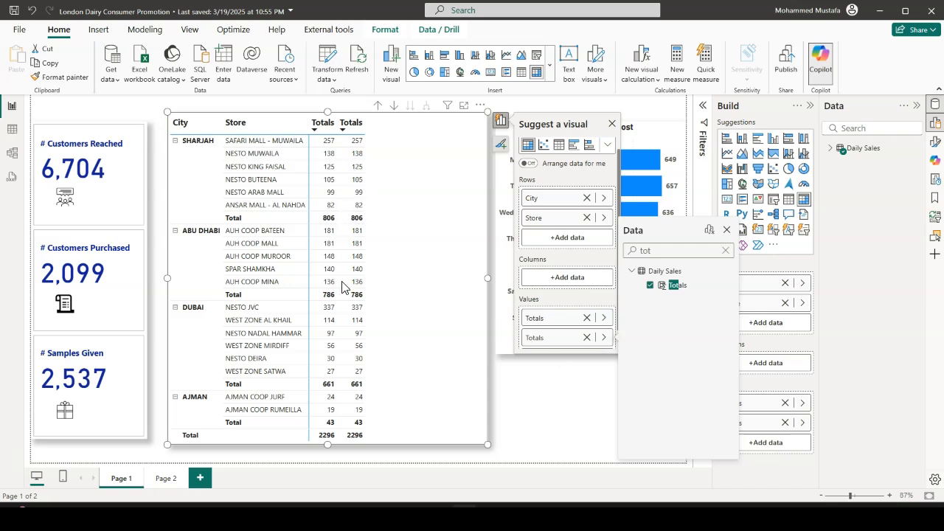
# Change the summarization of the matrix's second Totals value to Minimum
pyautogui.click(601, 298)
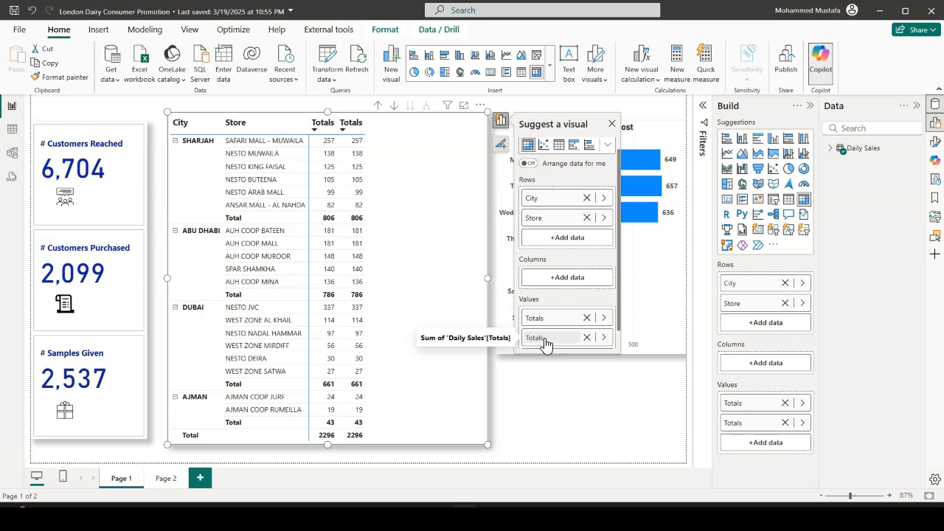
pyautogui.click(605, 339)
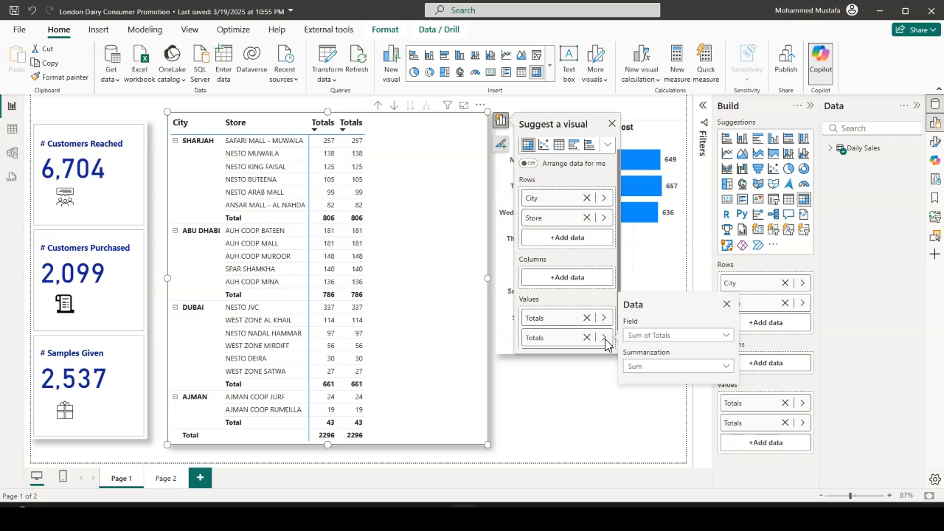
pyautogui.click(727, 366)
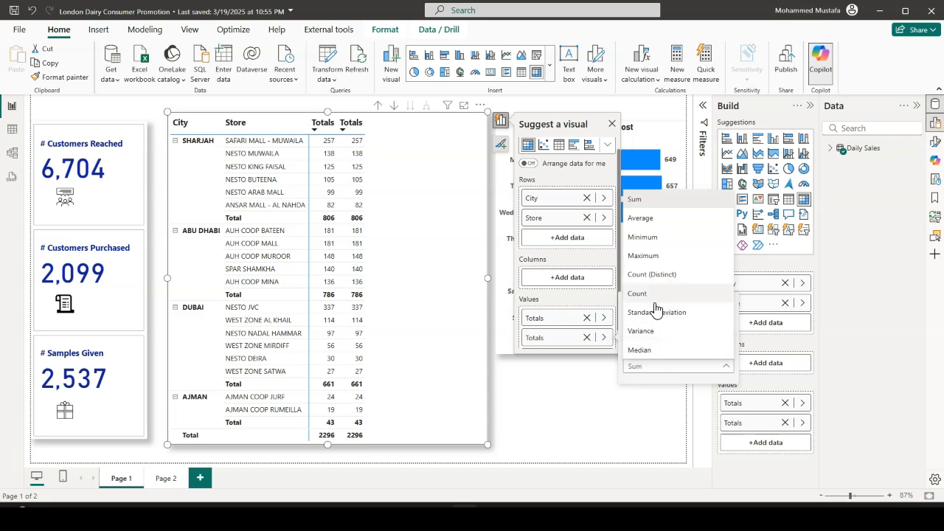
pyautogui.click(649, 239)
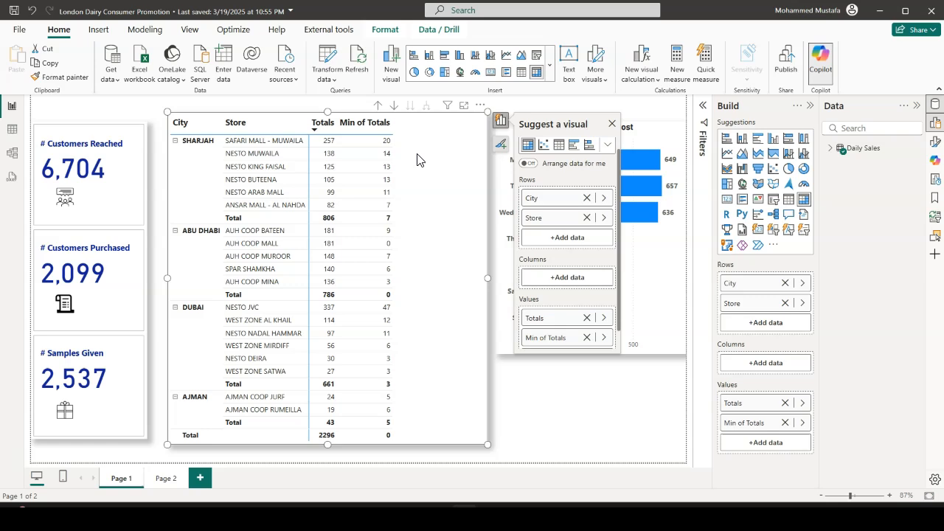
# Add Totals from Daily Sales to the matrix as a third value and summarize it by Maximum
pyautogui.click(837, 148)
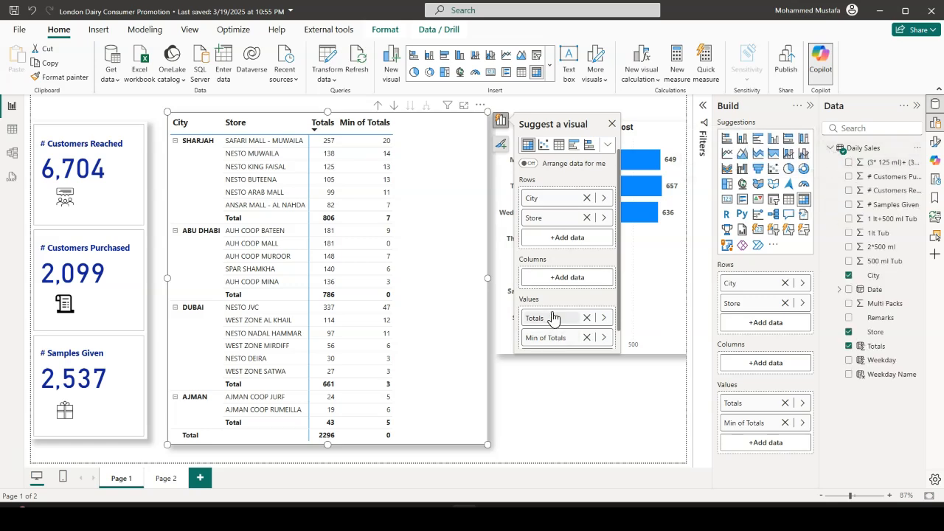
pyautogui.scroll(-1, 554, 325)
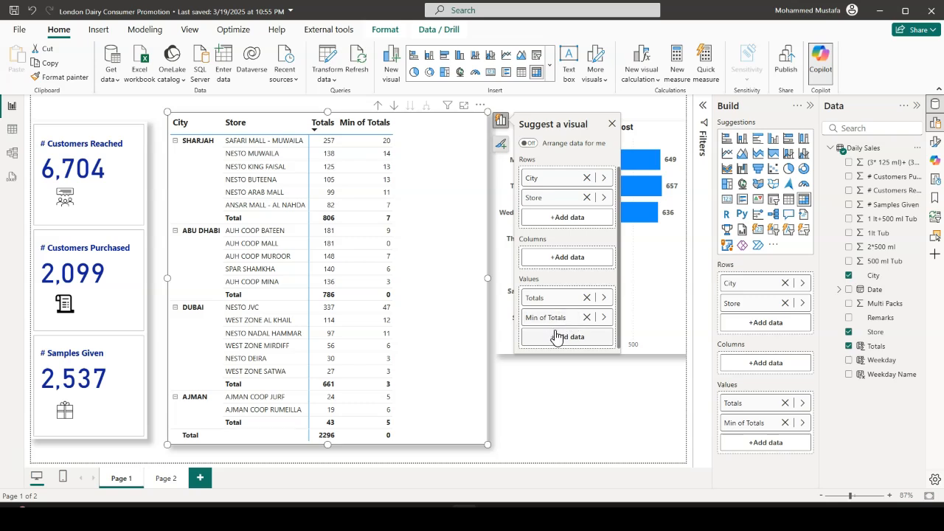
pyautogui.moveTo(883, 351); pyautogui.dragTo(451, 295)
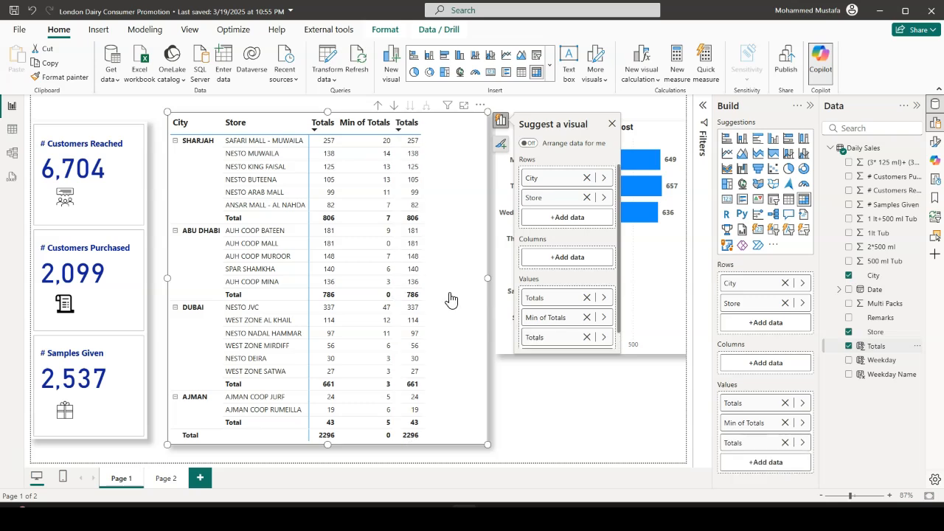
pyautogui.scroll(-1, 590, 318)
pyautogui.click(605, 325)
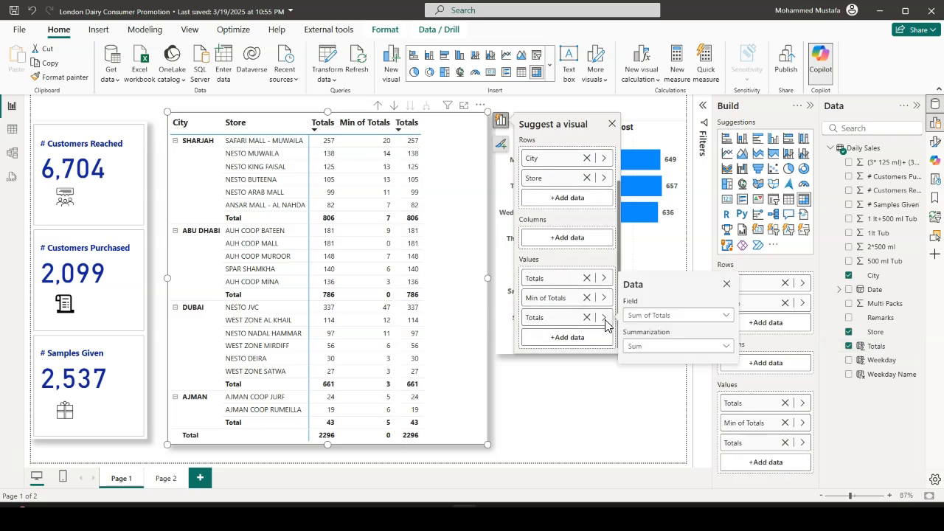
pyautogui.click(726, 347)
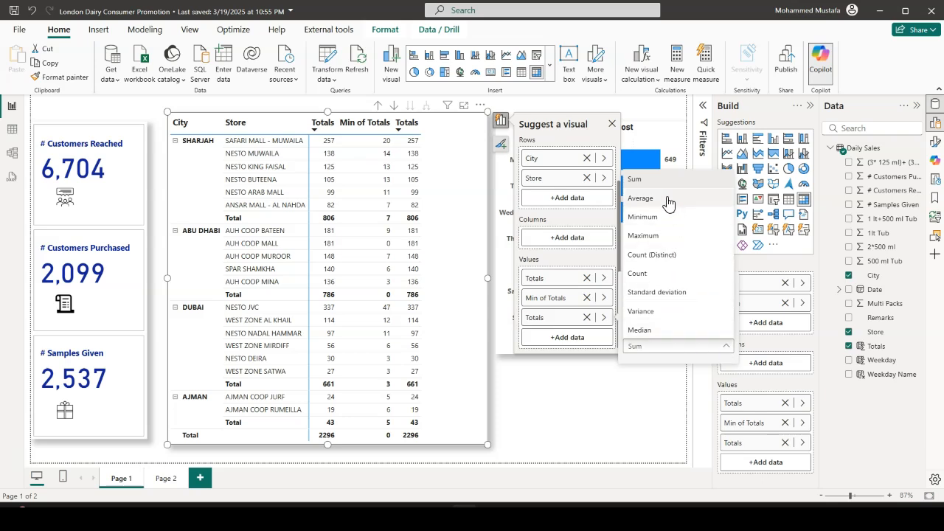
pyautogui.click(659, 236)
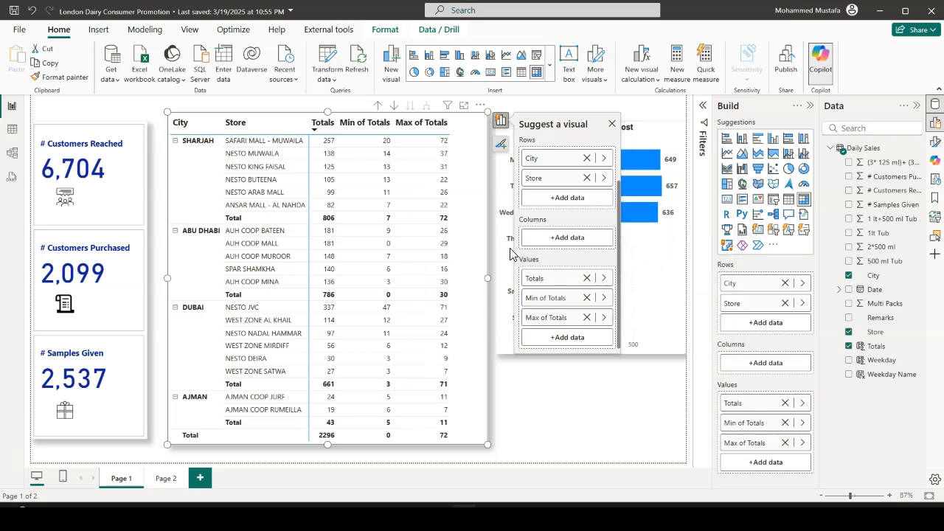
# Widen the City and Store matrix further and add Totals to it as a fourth value
pyautogui.moveTo(487, 284); pyautogui.dragTo(535, 278)
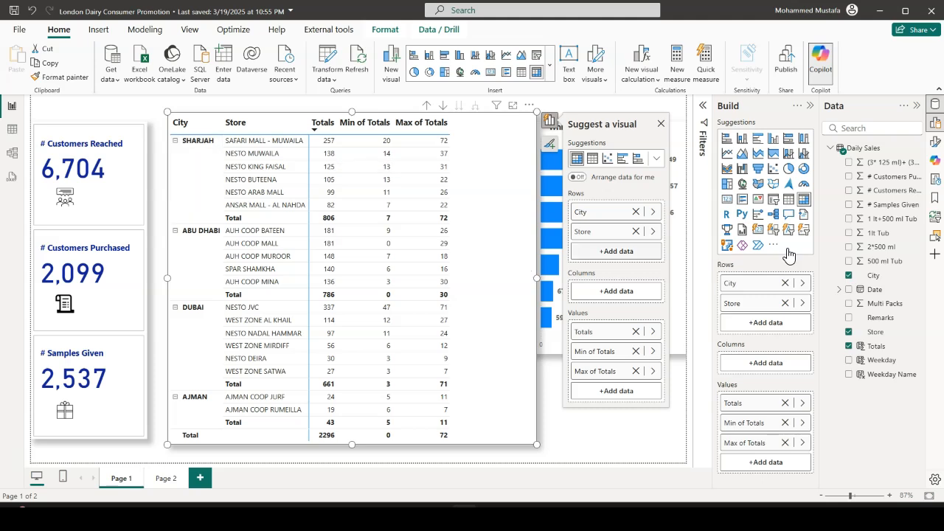
pyautogui.moveTo(878, 347); pyautogui.dragTo(507, 389)
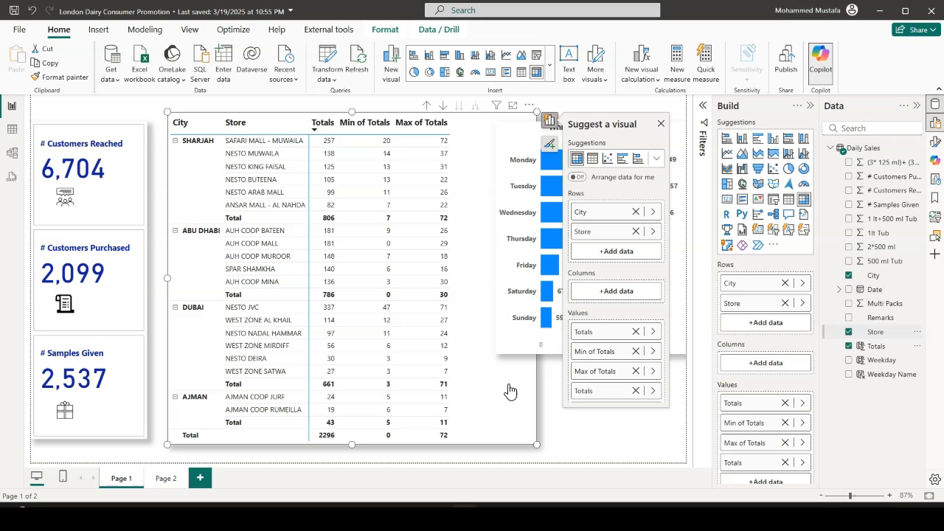
pyautogui.click(550, 391)
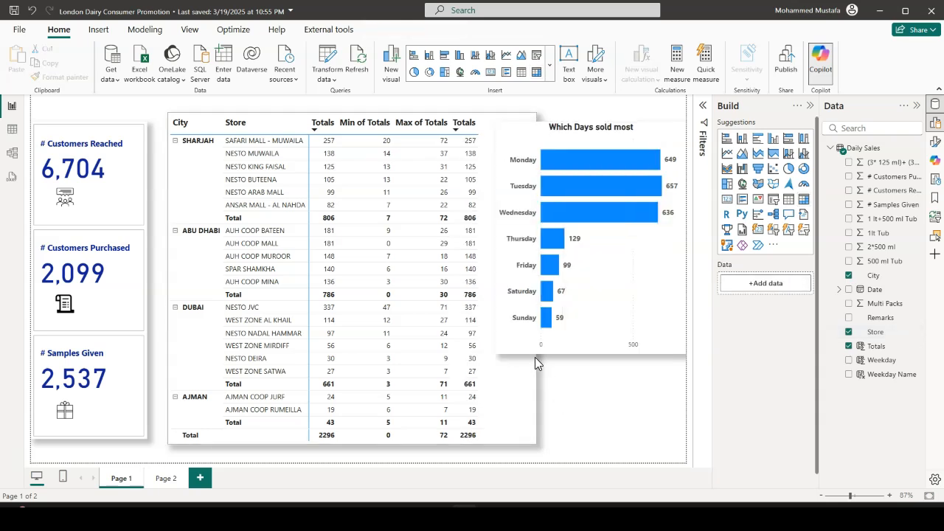
# Narrow the "Which Days sold most" bar chart from its left side and extend the matrix into the freed space
pyautogui.click(499, 251)
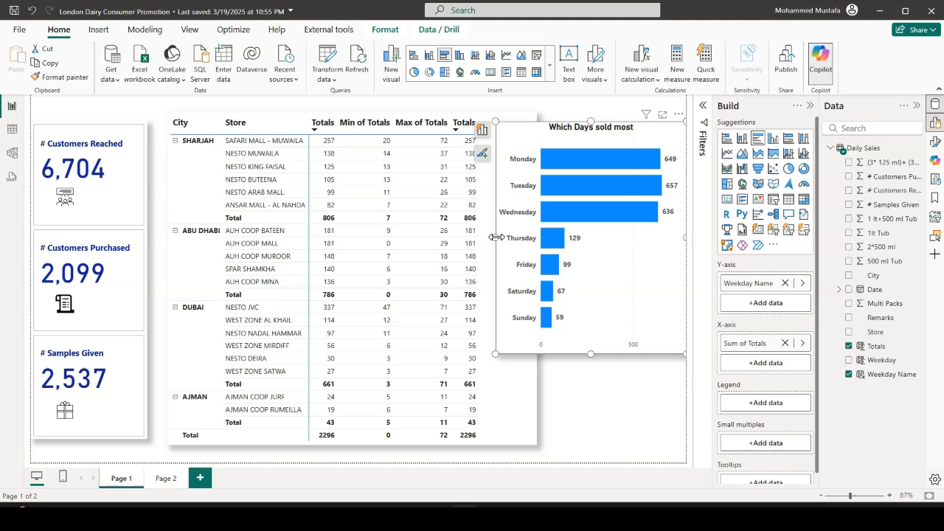
pyautogui.moveTo(496, 237); pyautogui.dragTo(598, 240)
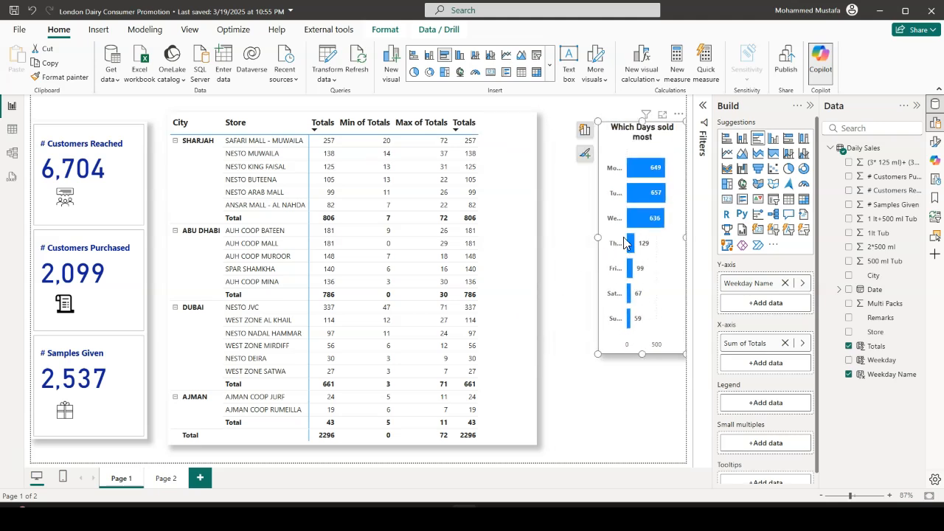
pyautogui.click(533, 261)
pyautogui.moveTo(535, 280); pyautogui.dragTo(558, 279)
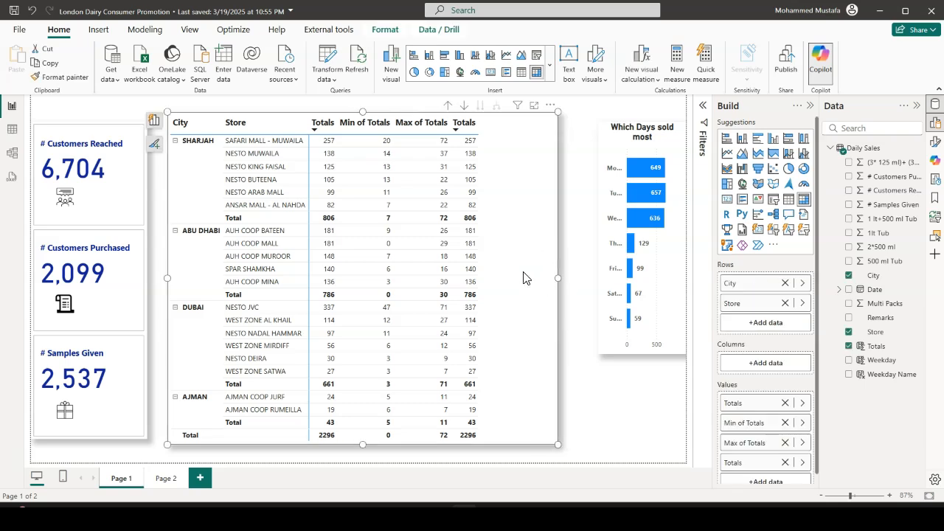
pyautogui.click(154, 121)
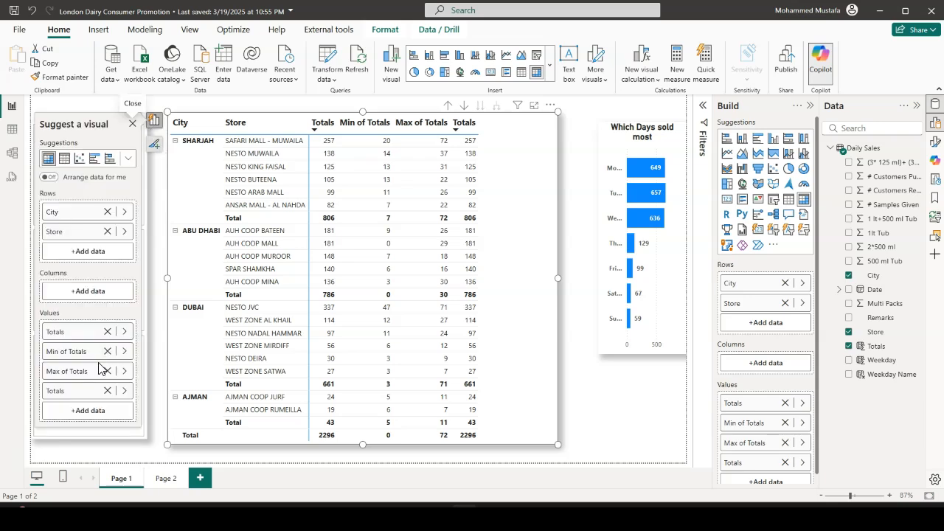
pyautogui.click(124, 391)
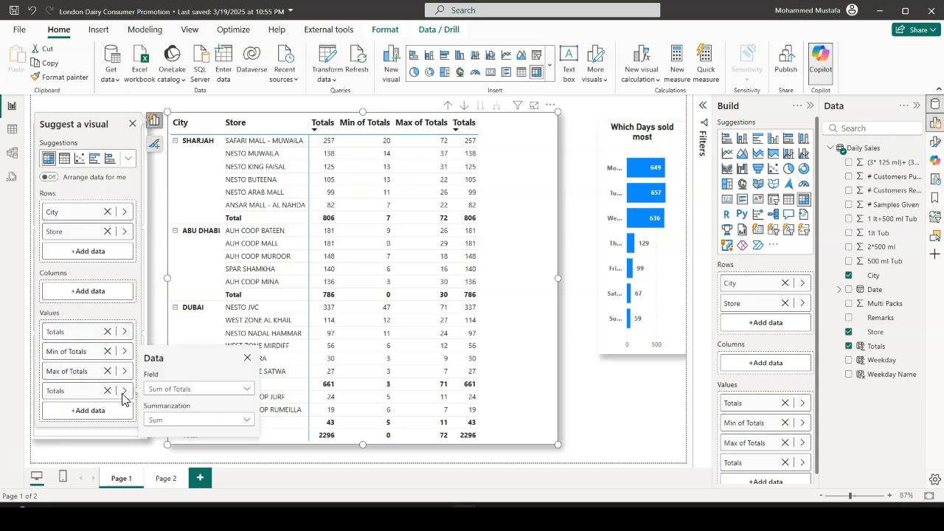
pyautogui.click(245, 420)
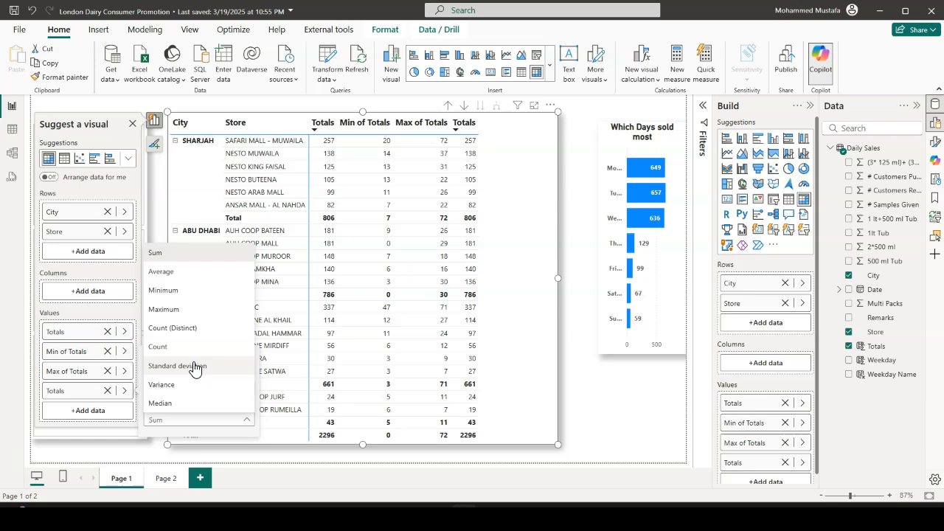
pyautogui.click(118, 319)
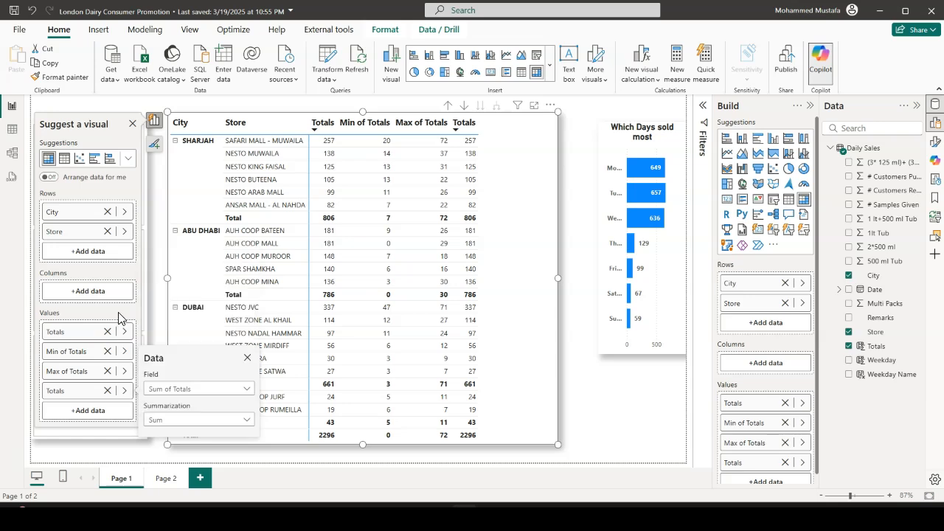
pyautogui.click(121, 319)
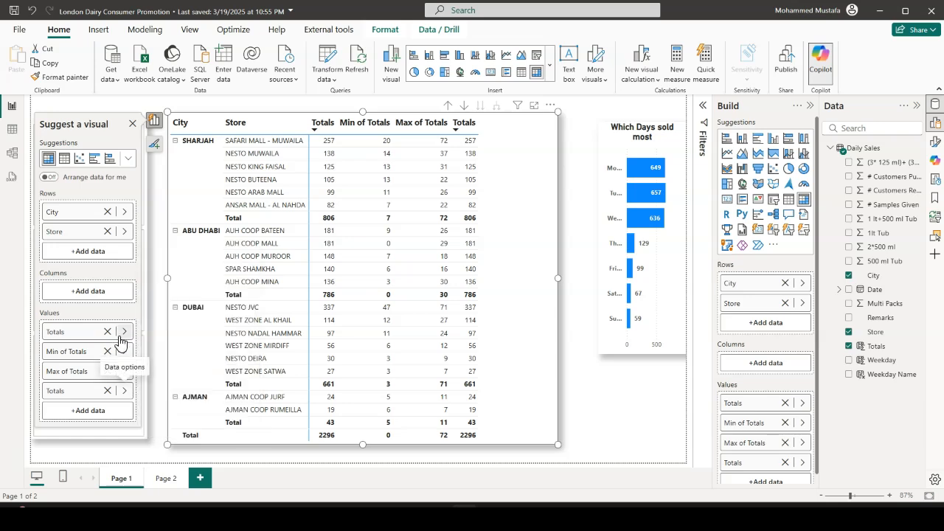
# Show the matrix's fourth value, the second sum of Totals, as percent of grand total
pyautogui.rightClick(72, 398)
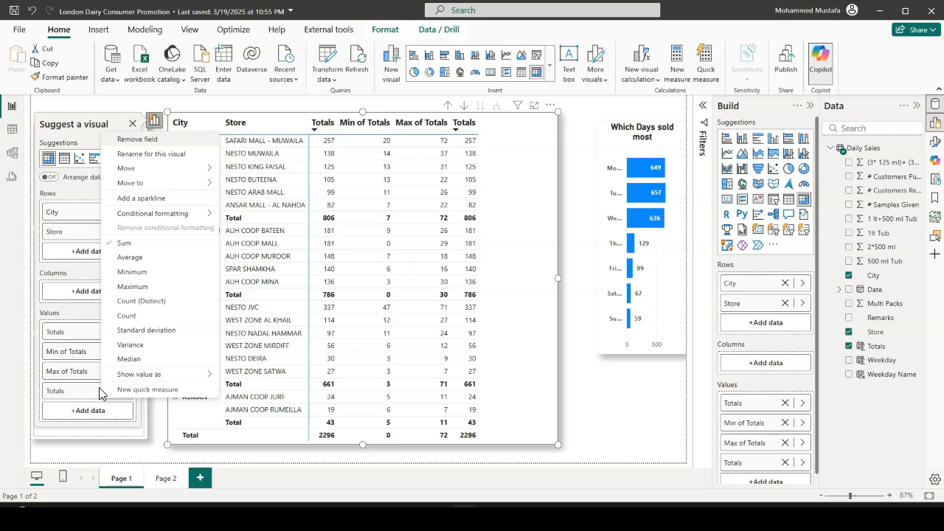
pyautogui.moveTo(141, 380)
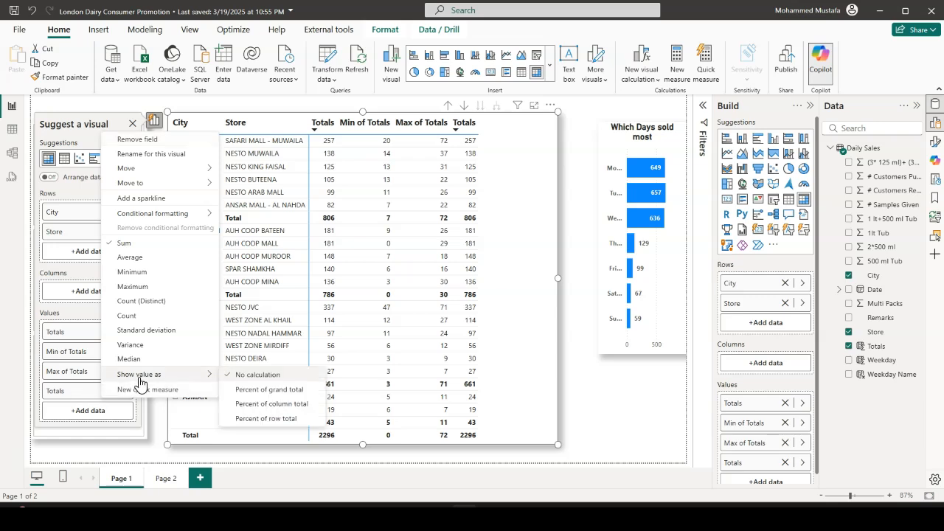
pyautogui.click(268, 391)
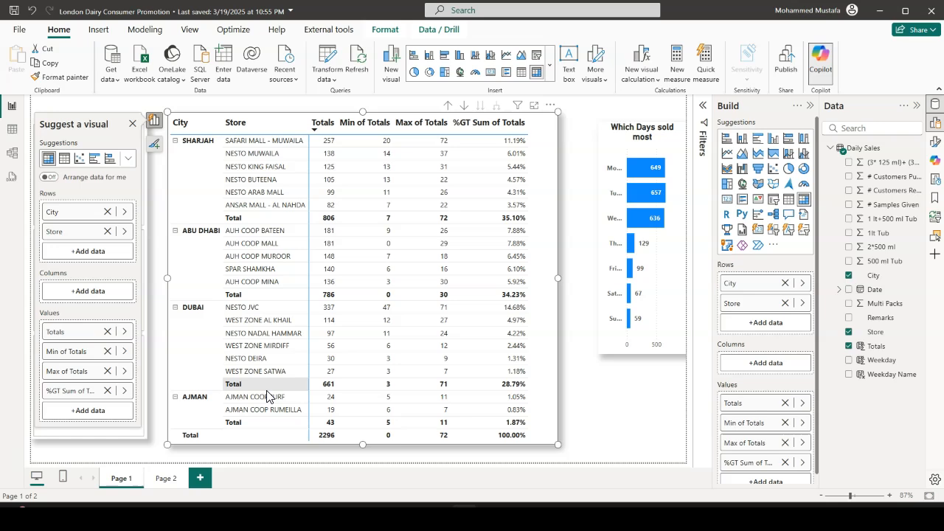
pyautogui.click(574, 202)
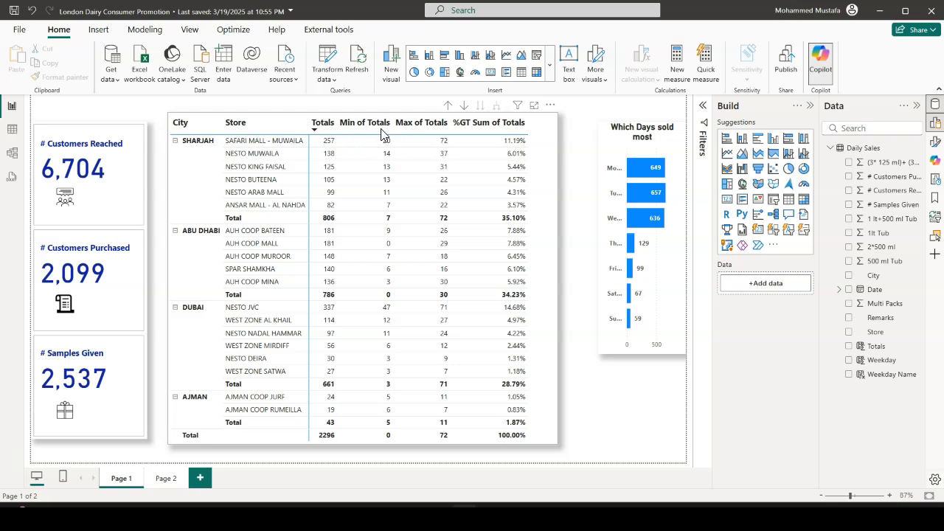
# Rename the matrix's minimum, maximum and percent-of-grand-total values to Min, Max and %GT
pyautogui.click(553, 281)
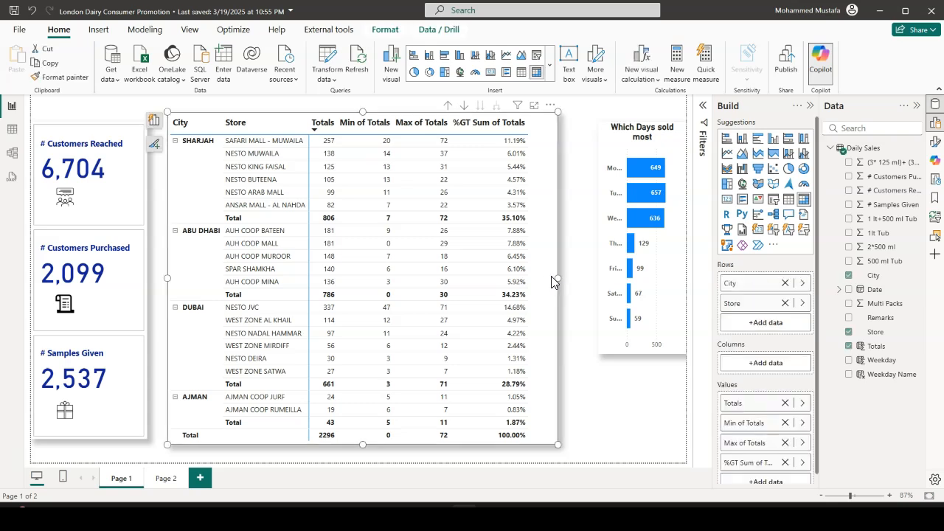
pyautogui.click(153, 124)
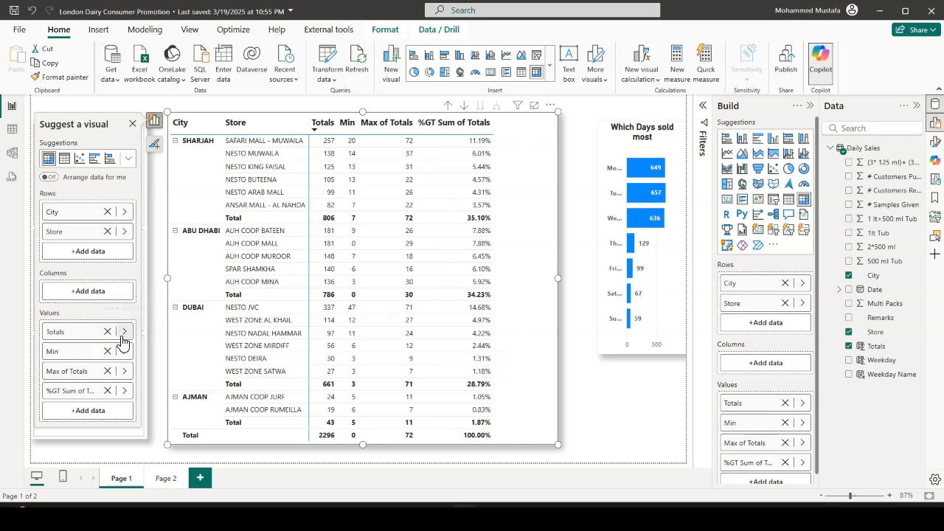
pyautogui.doubleClick(91, 378)
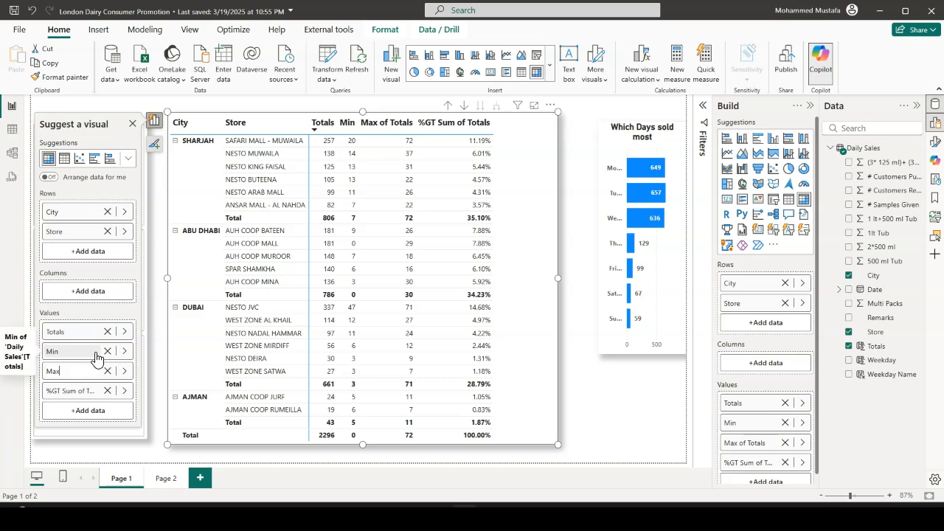
pyautogui.doubleClick(74, 392)
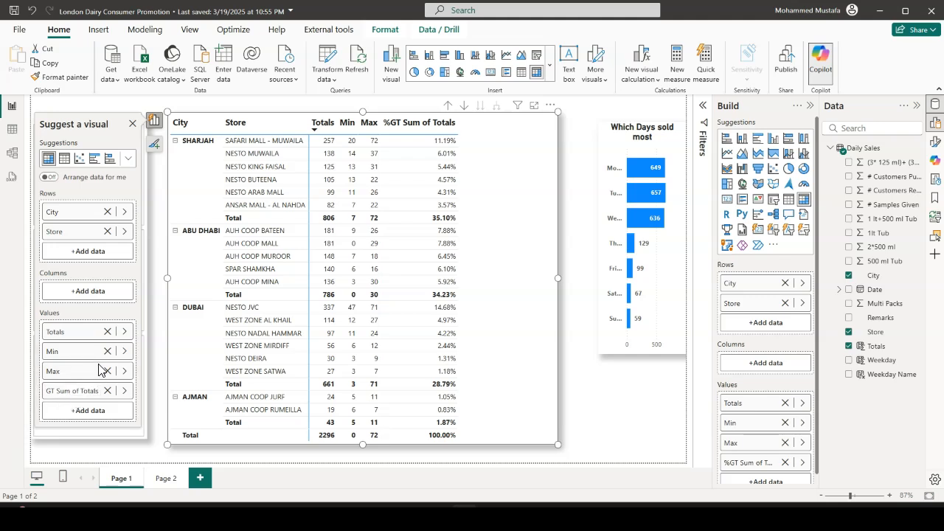
pyautogui.press('BackSpace')
pyautogui.press('BackSpace')
pyautogui.press('BackSpace')
pyautogui.press('BackSpace')
pyautogui.press('BackSpace')
pyautogui.press('BackSpace')
pyautogui.press('Return')
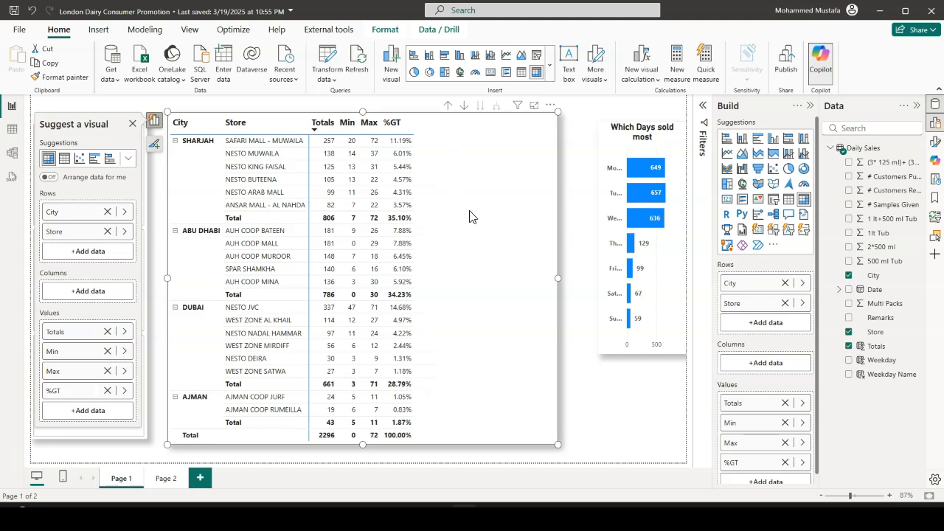
# Narrow the matrix to fit its columns and enlarge the "Which Days sold most" chart into the freed space, aligning its top edge with the matrix
pyautogui.moveTo(559, 278); pyautogui.dragTo(429, 275)
pyautogui.click(601, 273)
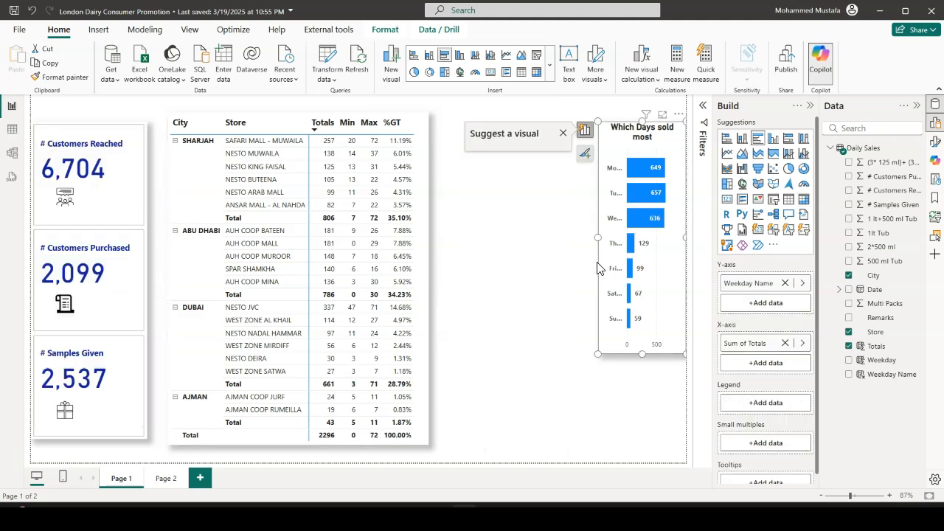
pyautogui.moveTo(600, 237); pyautogui.dragTo(470, 242)
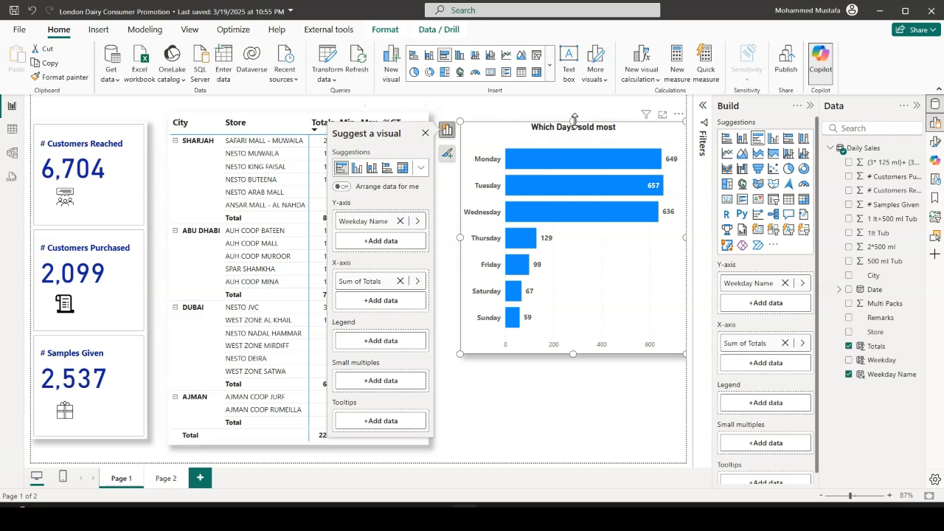
pyautogui.moveTo(574, 120); pyautogui.dragTo(575, 111)
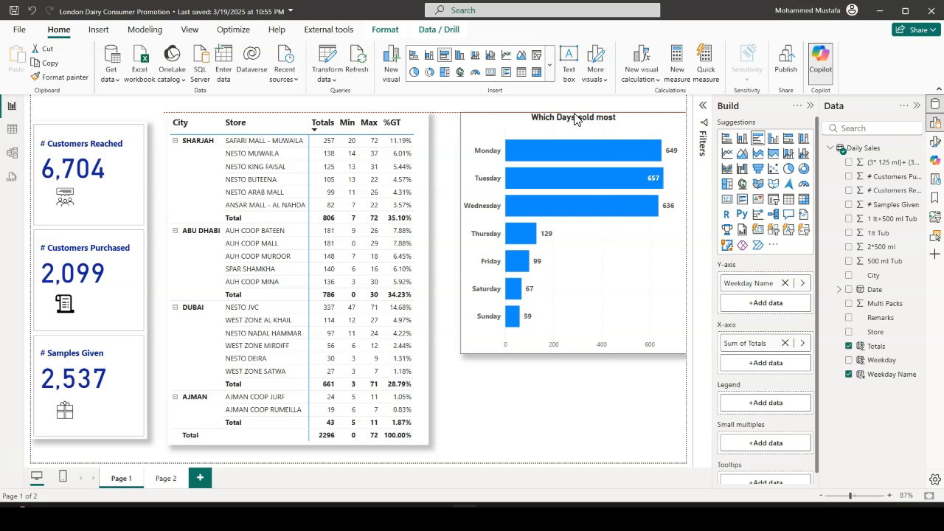
pyautogui.click(575, 120)
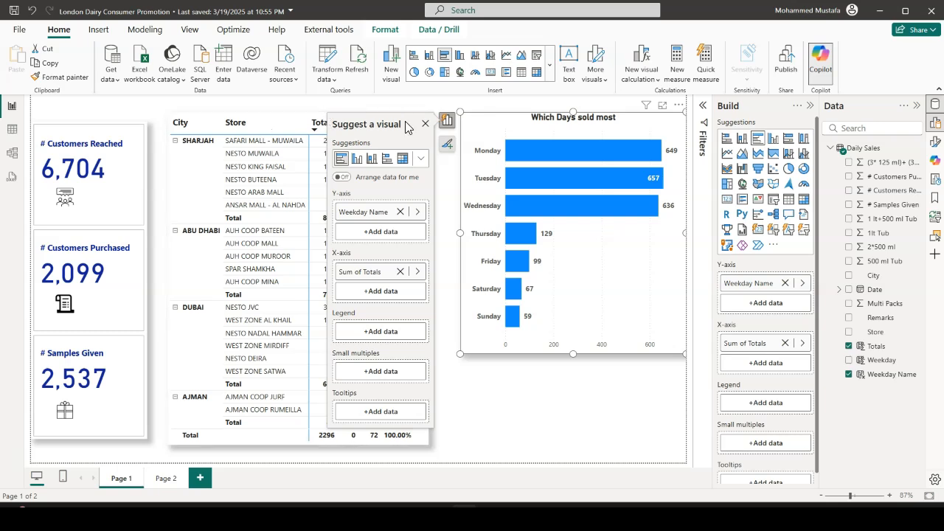
pyautogui.click(518, 444)
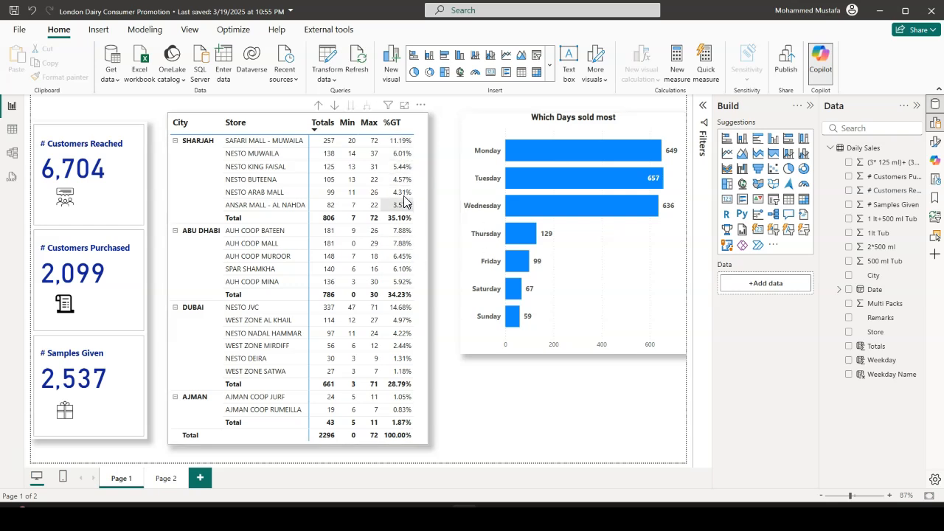
# Apply conditional background color to the matrix's %GT values, using a light-to-dark blue gradient from lowest to highest Sum of Totals
pyautogui.click(423, 171)
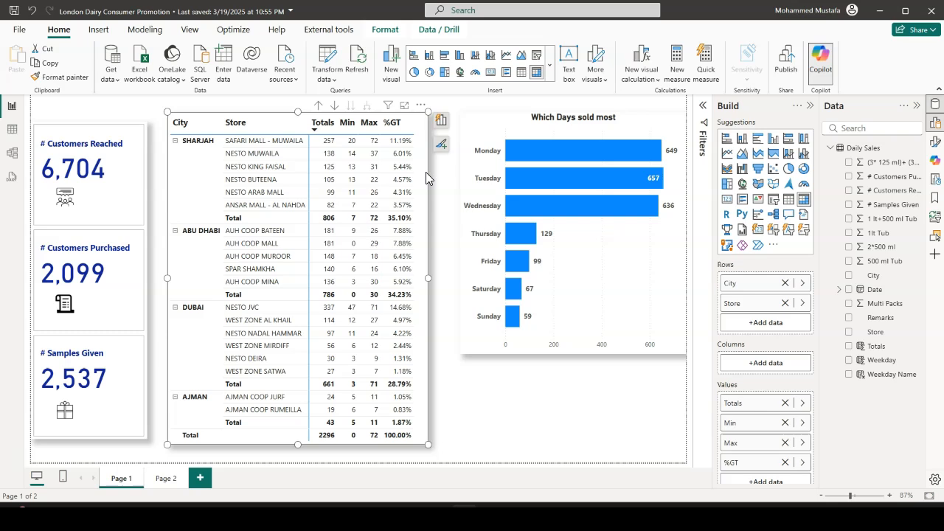
pyautogui.click(444, 124)
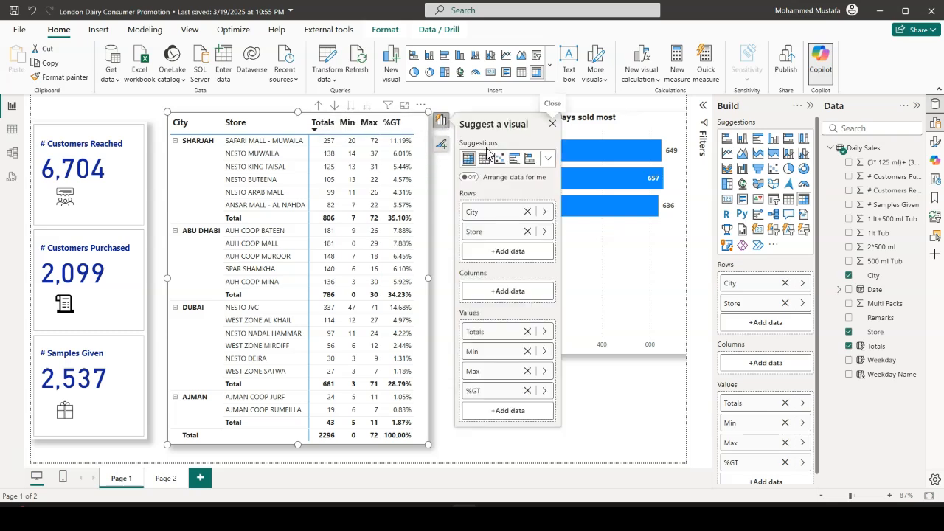
pyautogui.rightClick(493, 397)
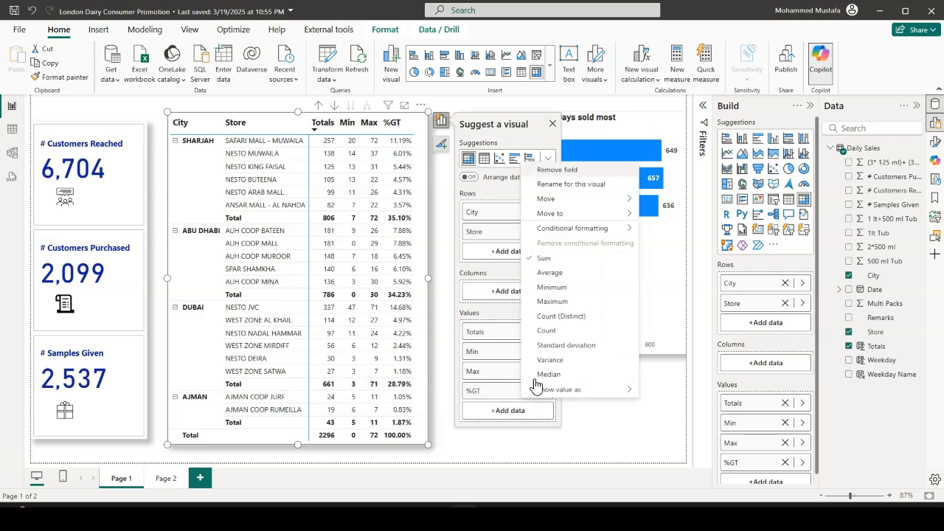
pyautogui.moveTo(562, 232)
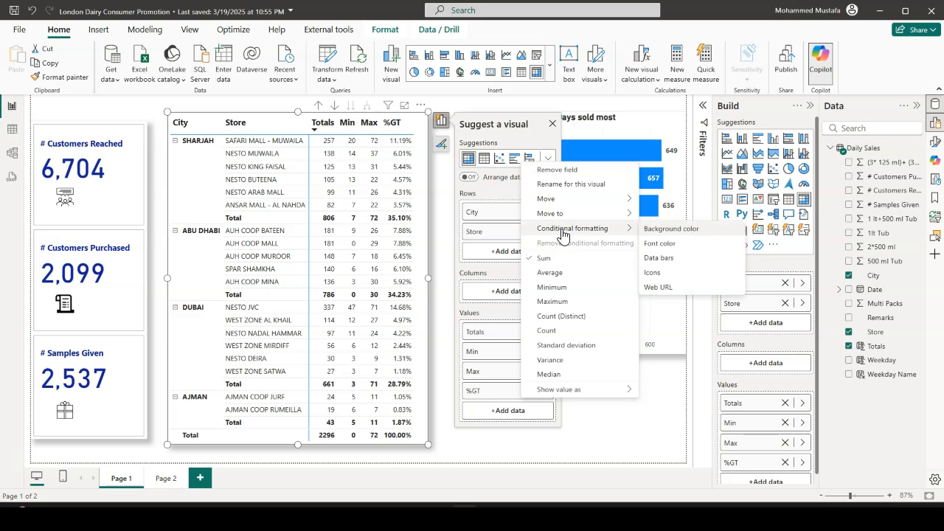
pyautogui.click(677, 235)
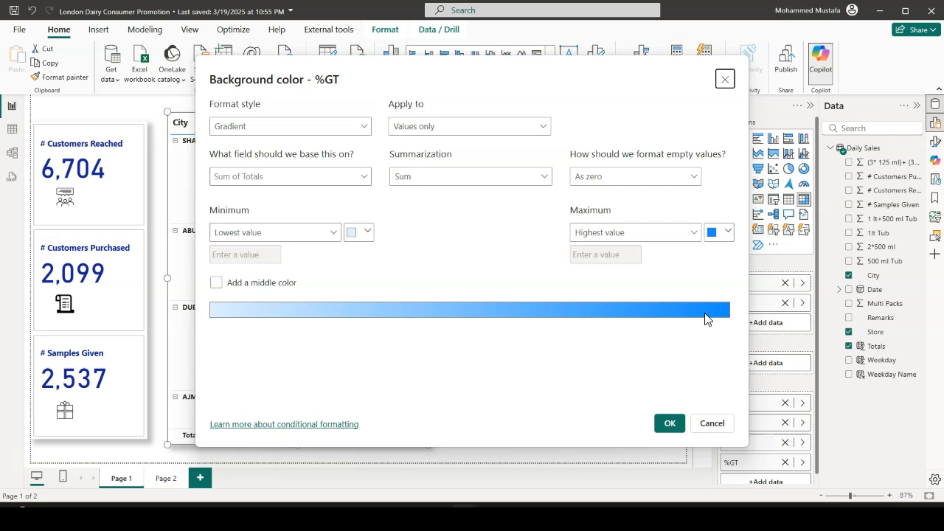
pyautogui.click(728, 233)
pyautogui.click(507, 283)
pyautogui.click(669, 423)
pyautogui.click(619, 411)
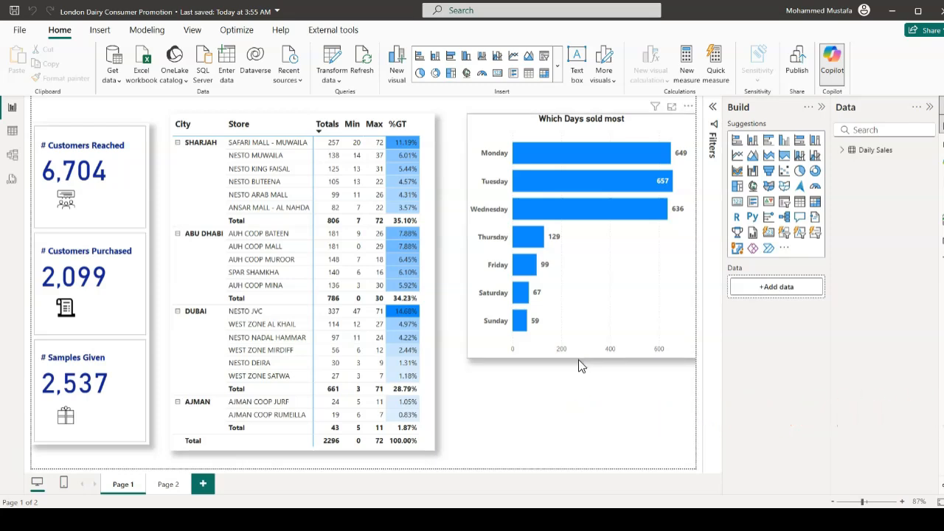
# Shorten the "Which Days sold most" bar chart from its lower edge to free space beneath it
pyautogui.click(578, 359)
pyautogui.moveTo(582, 359); pyautogui.dragTo(579, 342)
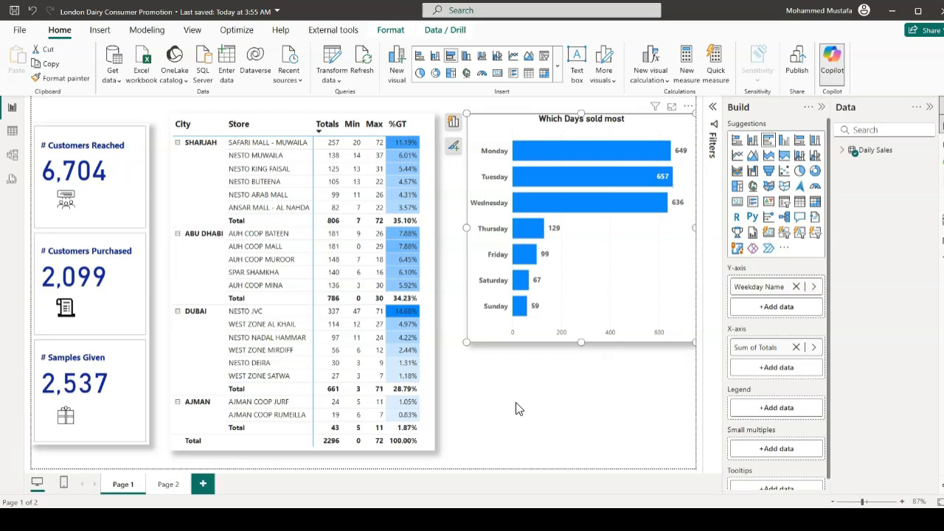
pyautogui.click(560, 400)
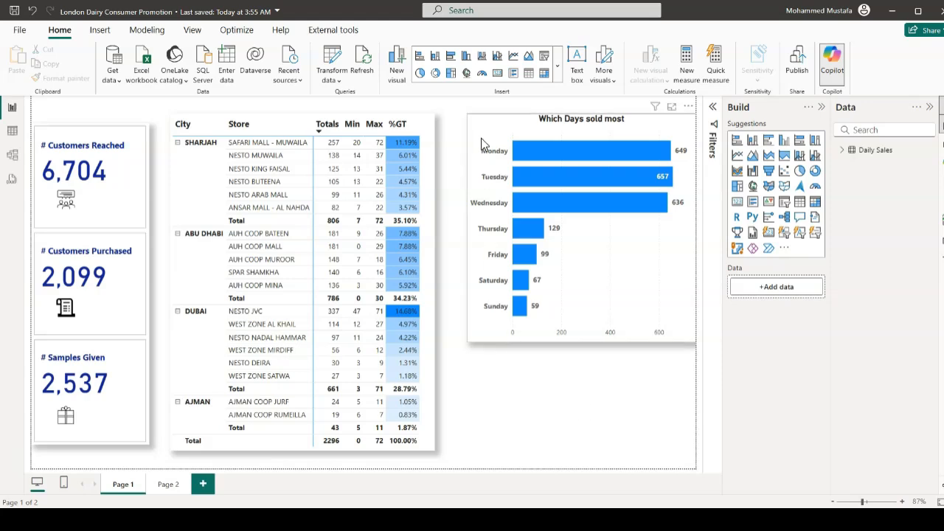
# Insert a donut chart below the bar chart with Totals as its values and City as its legend
pyautogui.click(436, 74)
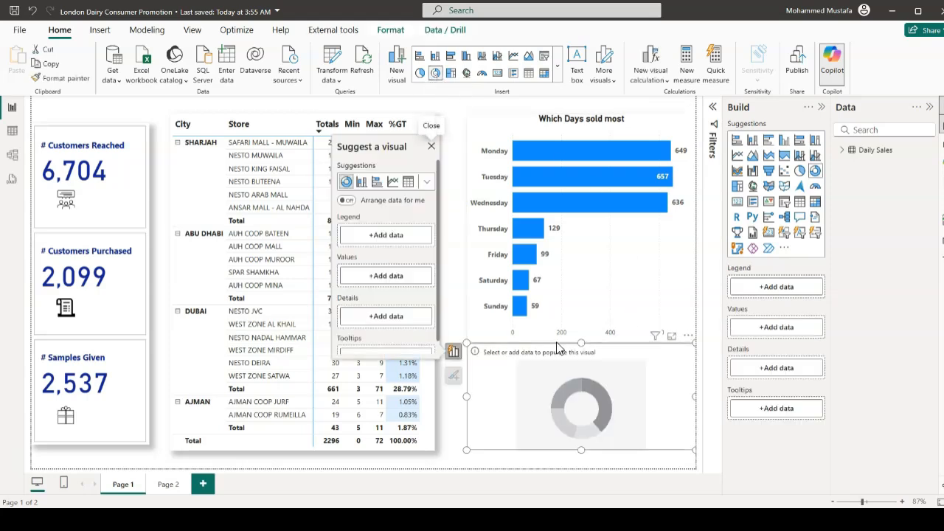
pyautogui.click(395, 279)
pyautogui.scroll(-2, 487, 318)
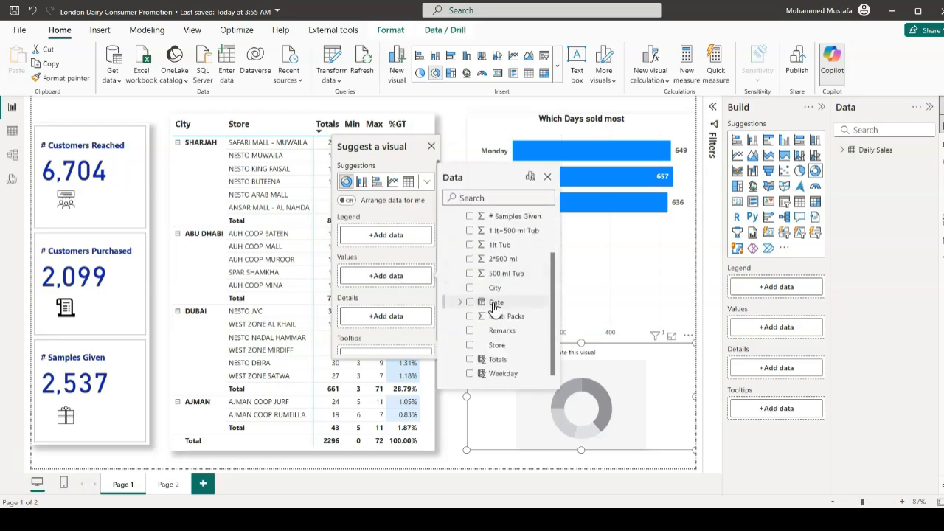
pyautogui.click(495, 359)
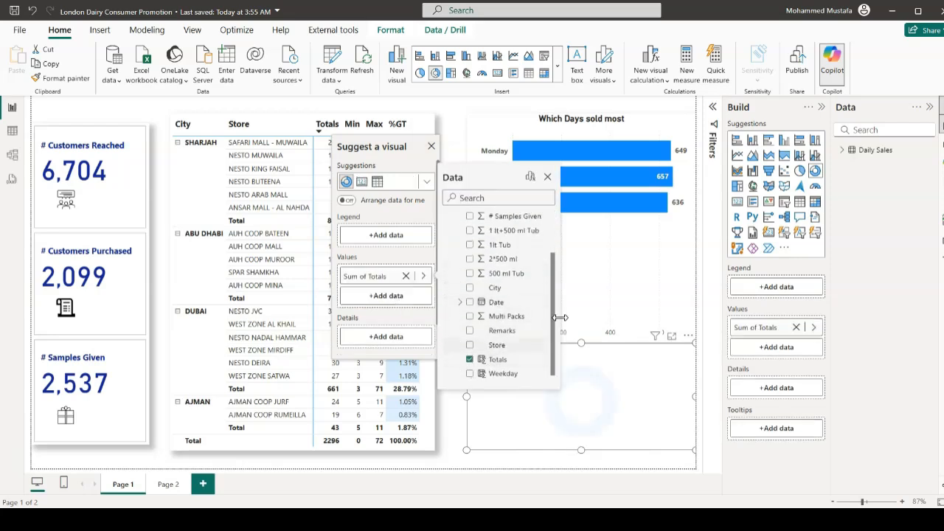
pyautogui.click(387, 253)
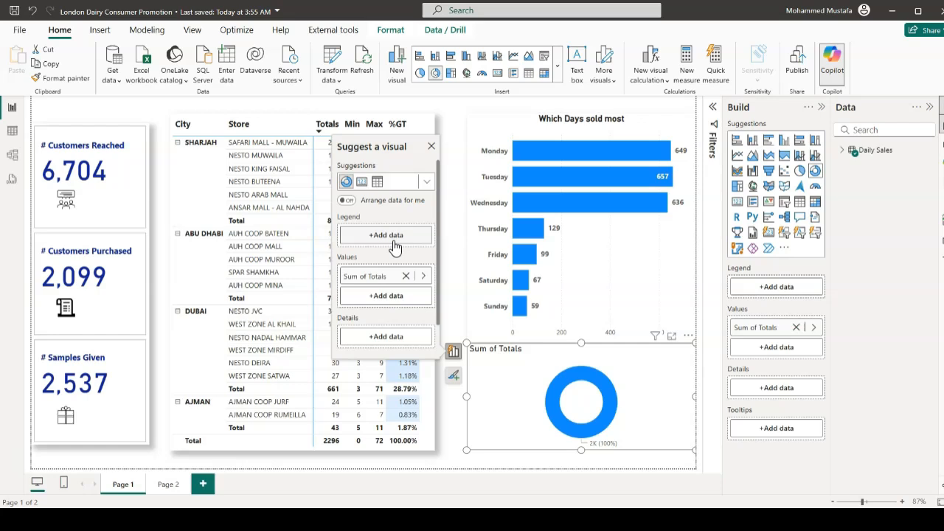
pyautogui.click(391, 236)
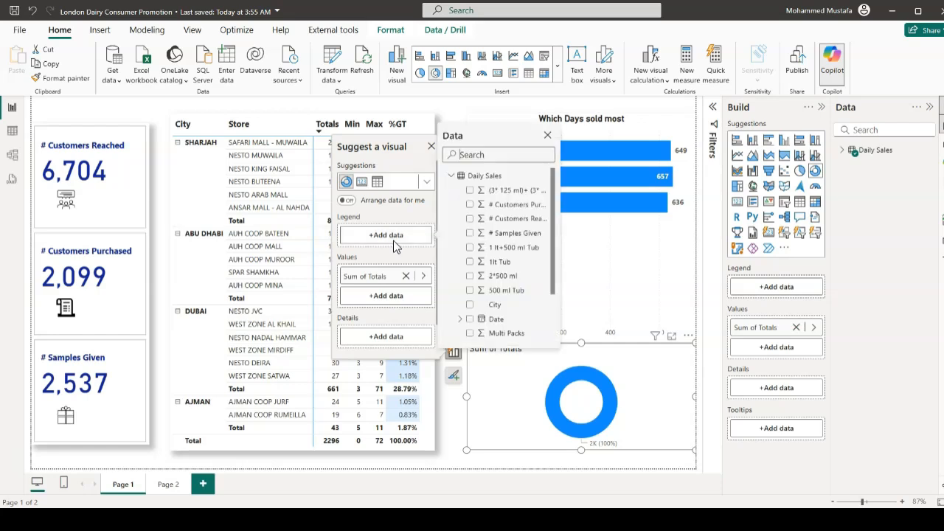
pyautogui.click(470, 304)
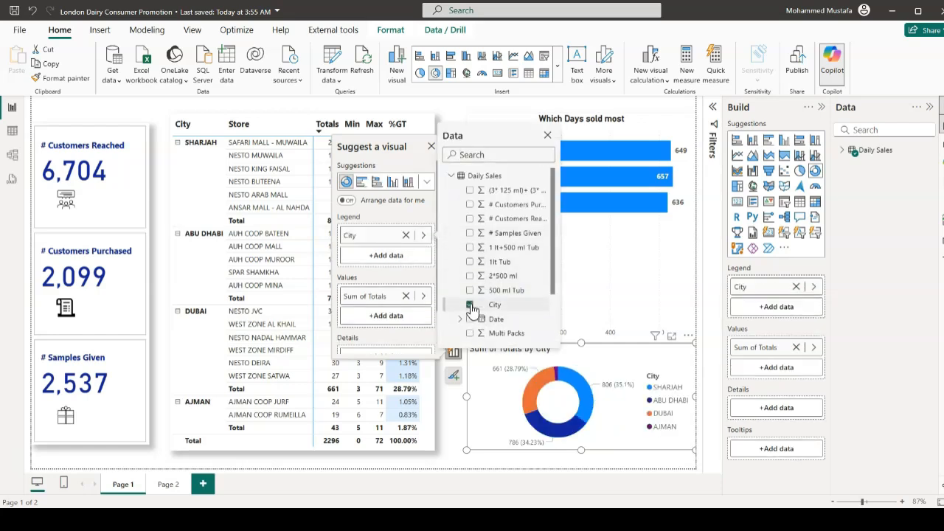
pyautogui.click(468, 441)
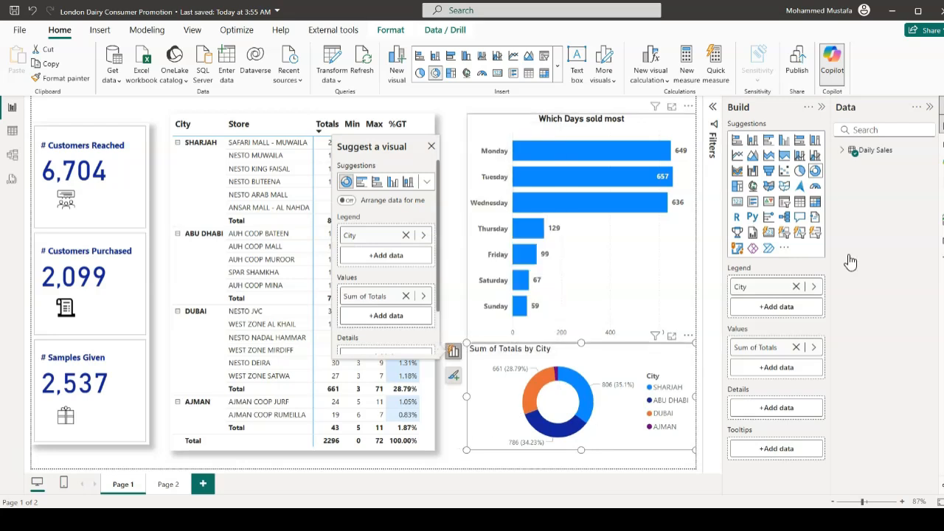
# Set the donut chart's legend position to Bottom center
pyautogui.click(942, 150)
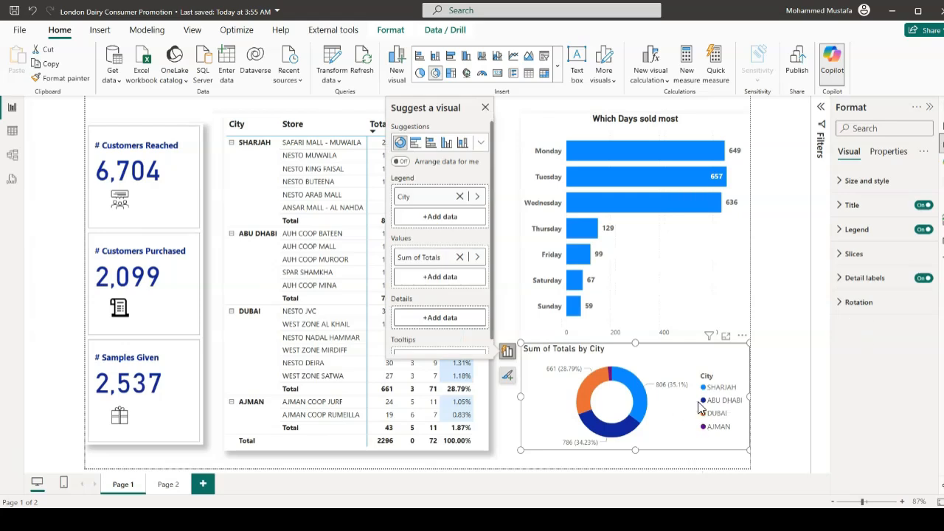
pyautogui.click(841, 234)
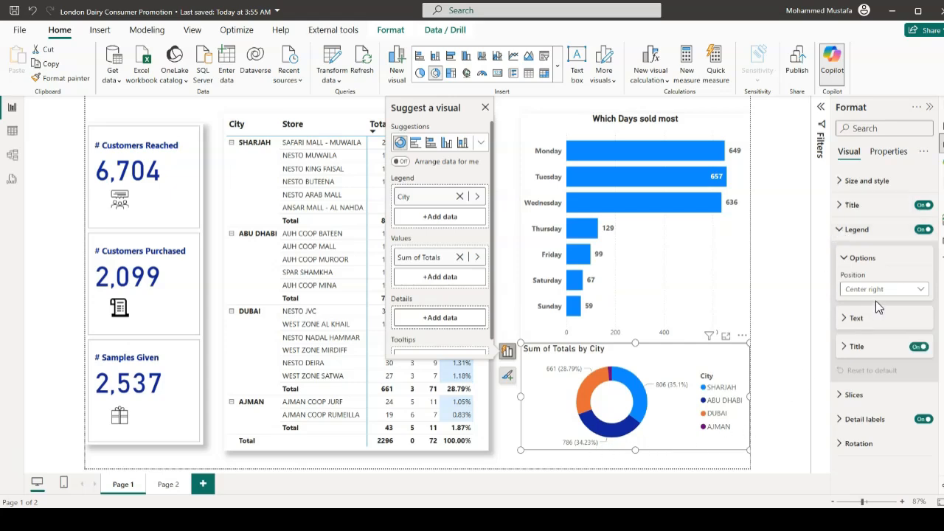
pyautogui.click(899, 293)
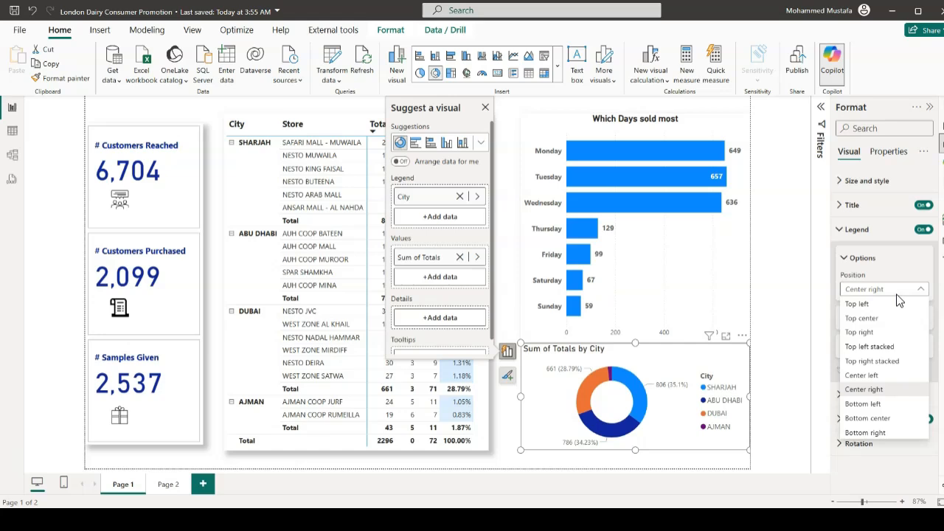
pyautogui.click(883, 419)
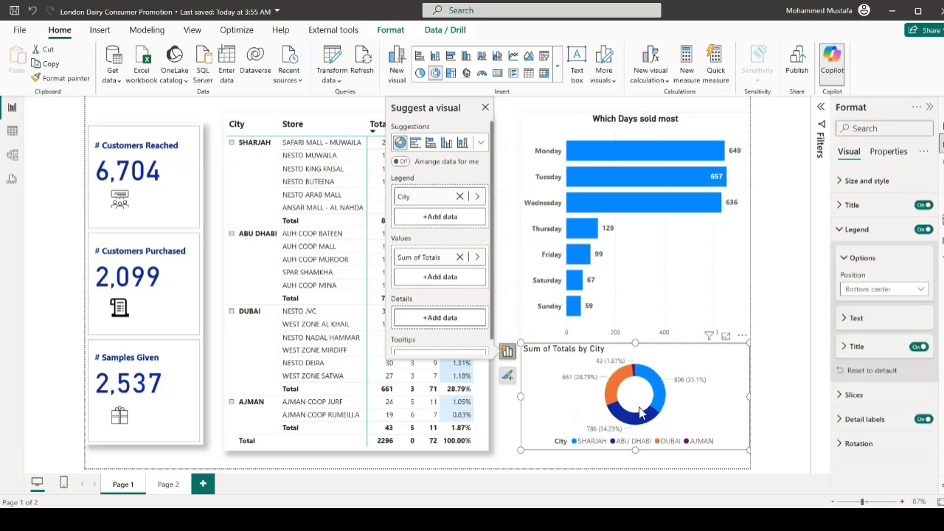
pyautogui.moveTo(680, 407)
# Adjust the inner radius of the donut's slices, trying 29% and settling on 56%
pyautogui.click(885, 395)
pyautogui.scroll(-1, 904, 366)
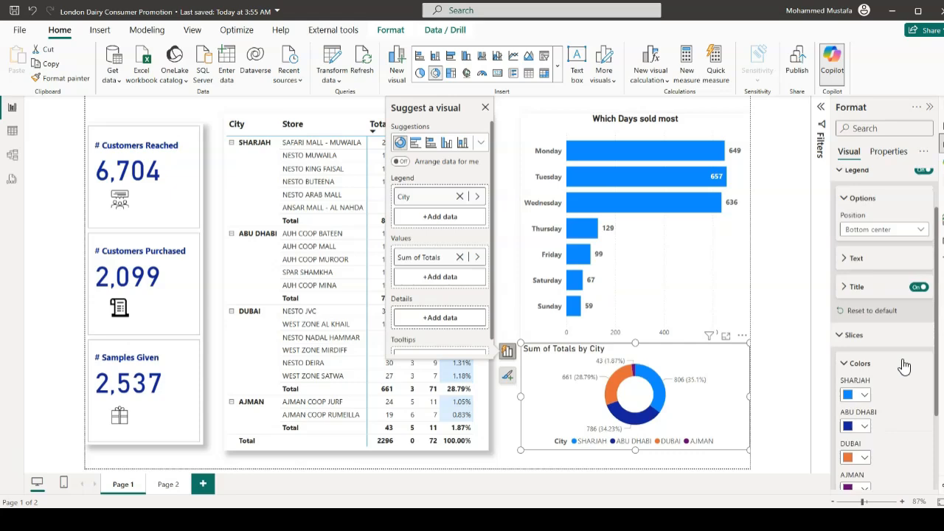
pyautogui.scroll(-2, 886, 363)
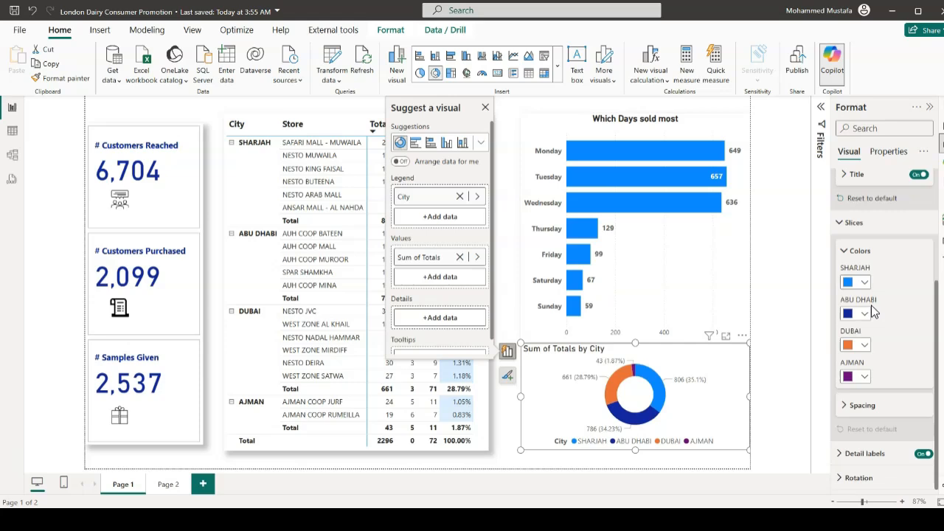
pyautogui.click(848, 405)
pyautogui.scroll(-1, 876, 362)
pyautogui.moveTo(907, 405); pyautogui.dragTo(896, 403)
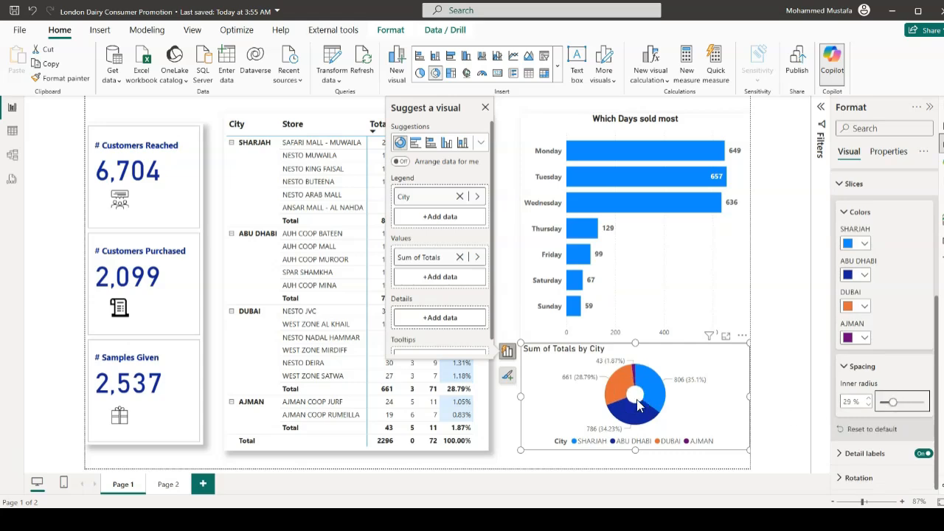
pyautogui.moveTo(893, 403); pyautogui.dragTo(906, 402)
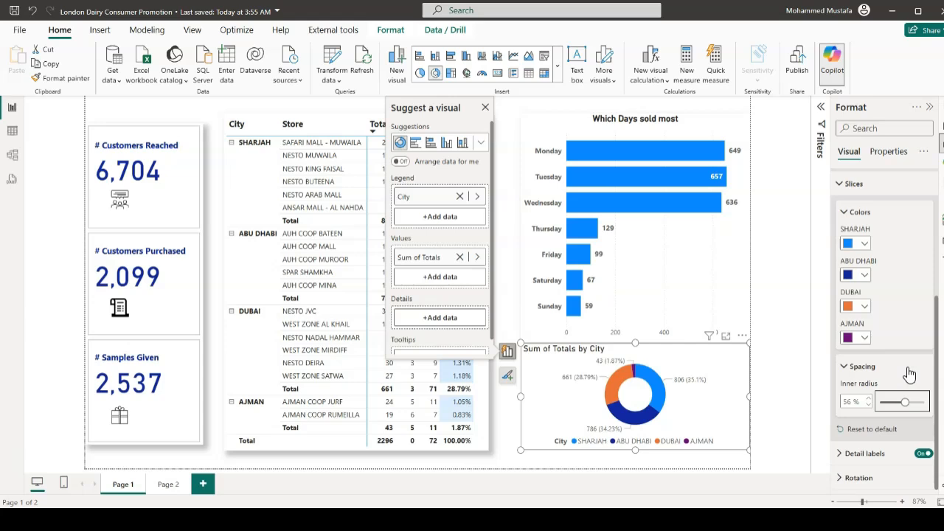
# Set the donut chart's detail label contents to Category, percent of total, keeping the label position Outside
pyautogui.click(863, 453)
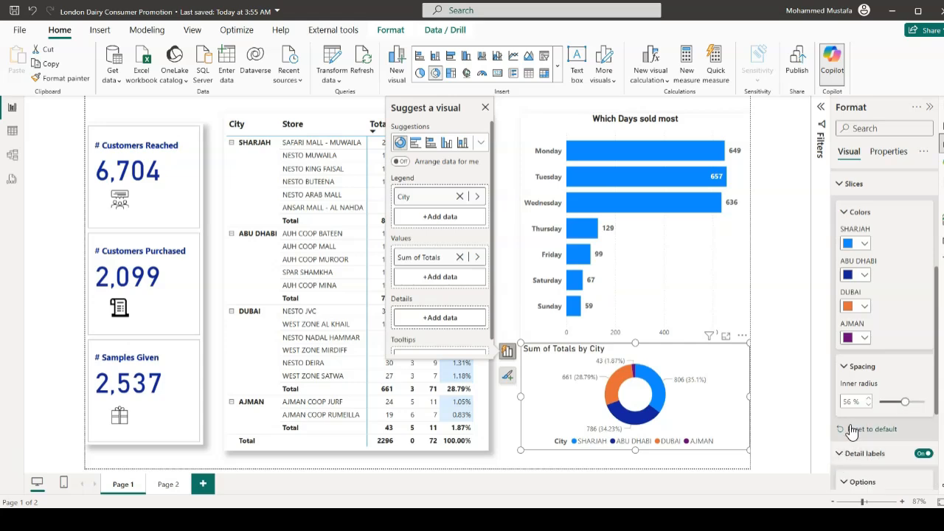
pyautogui.scroll(-2, 862, 393)
pyautogui.scroll(-3, 861, 393)
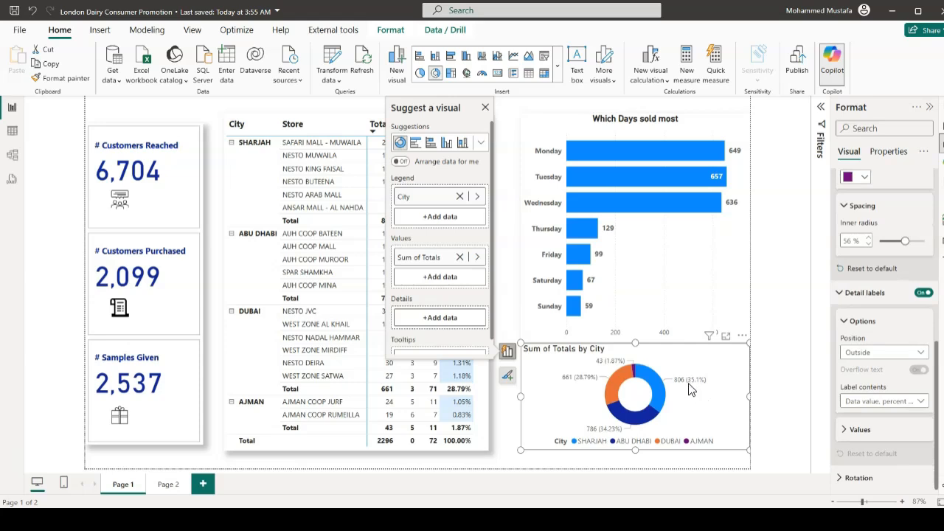
pyautogui.click(922, 356)
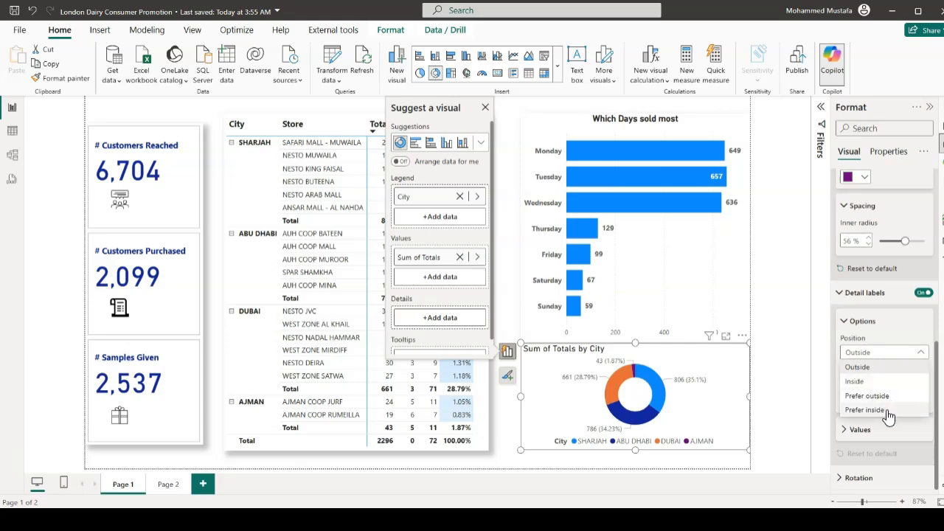
pyautogui.click(899, 335)
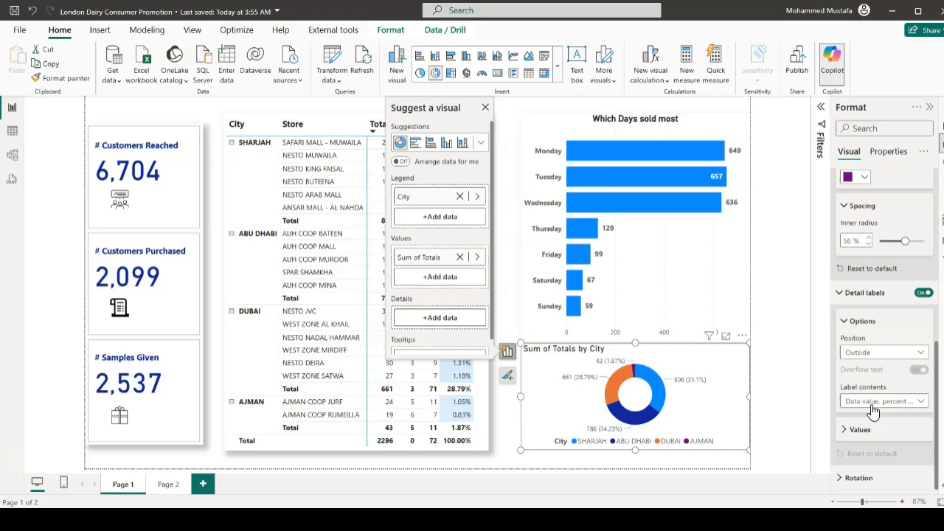
pyautogui.click(918, 408)
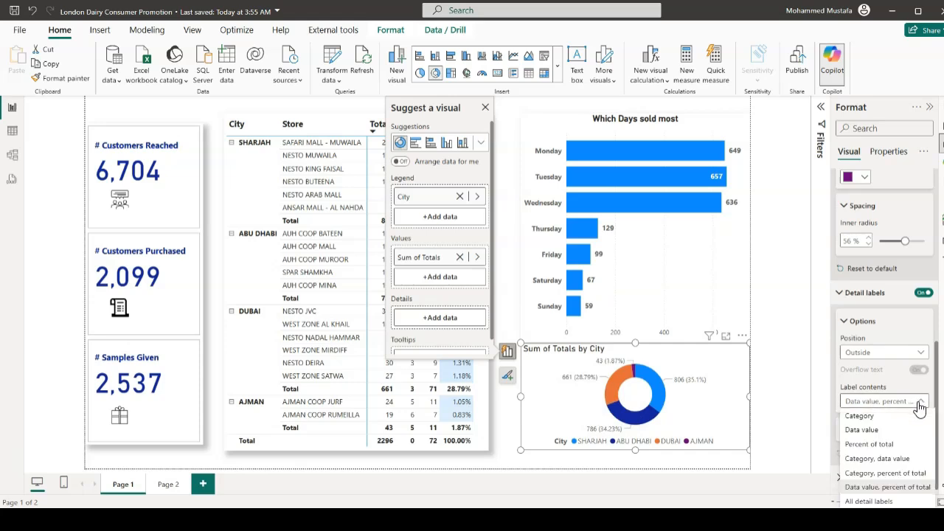
pyautogui.click(873, 473)
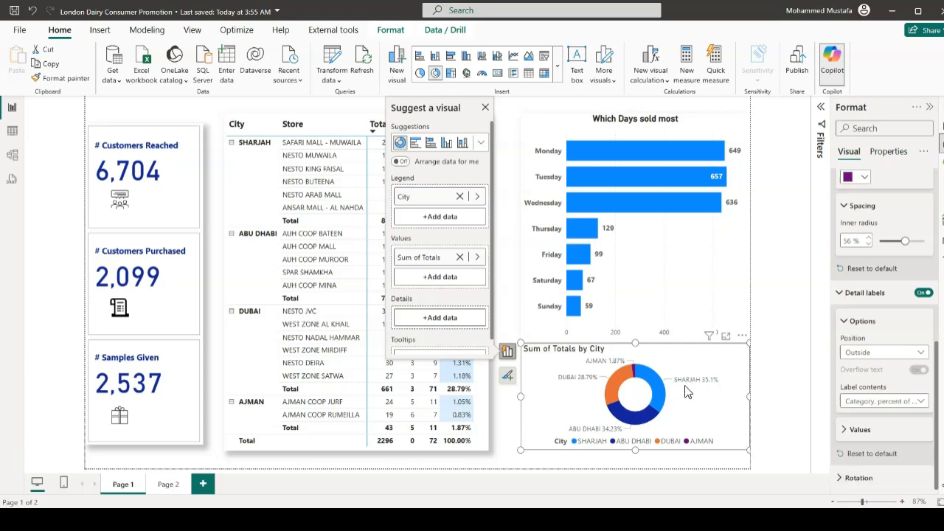
pyautogui.moveTo(705, 388)
# Turn off the donut chart's legend and title
pyautogui.click(894, 324)
pyautogui.scroll(3, 891, 325)
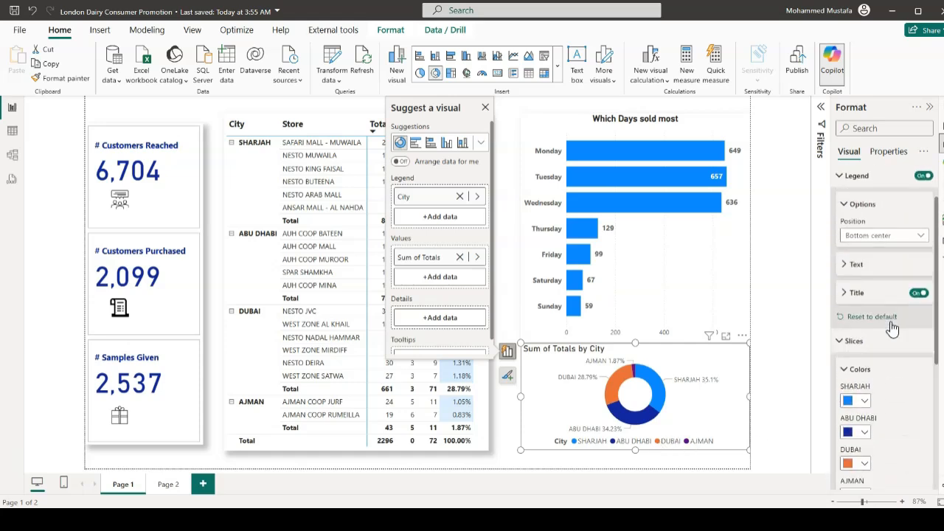
pyautogui.scroll(1, 891, 326)
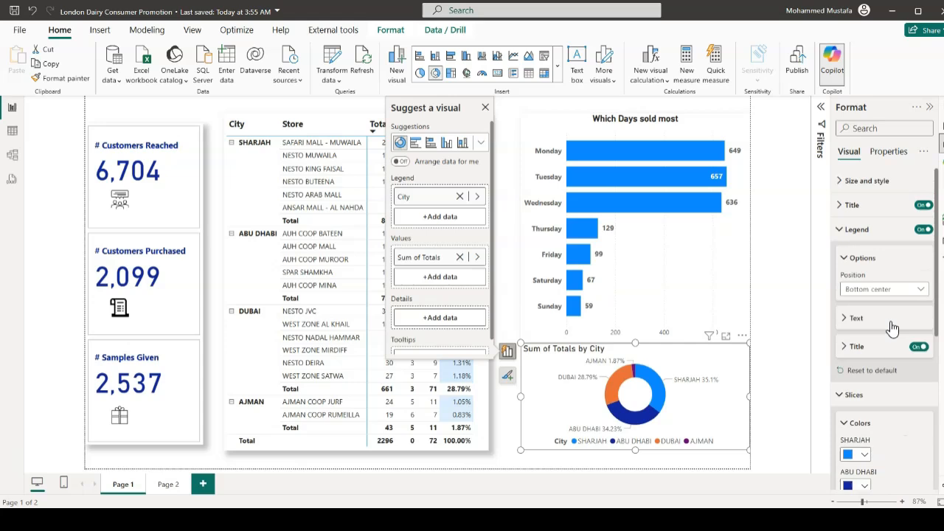
pyautogui.click(922, 229)
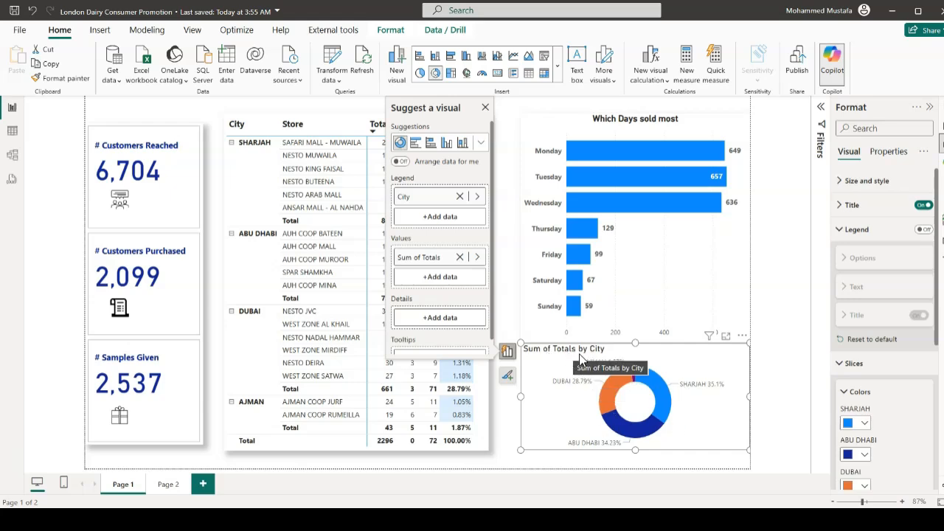
pyautogui.click(924, 206)
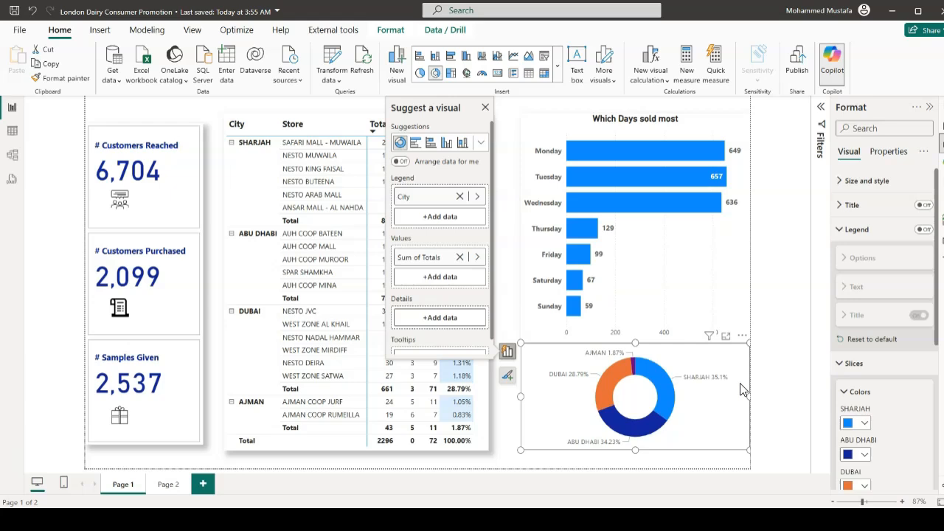
# Make the donut chart's detail label values bold and black
pyautogui.scroll(-5, 881, 379)
pyautogui.scroll(-2, 882, 381)
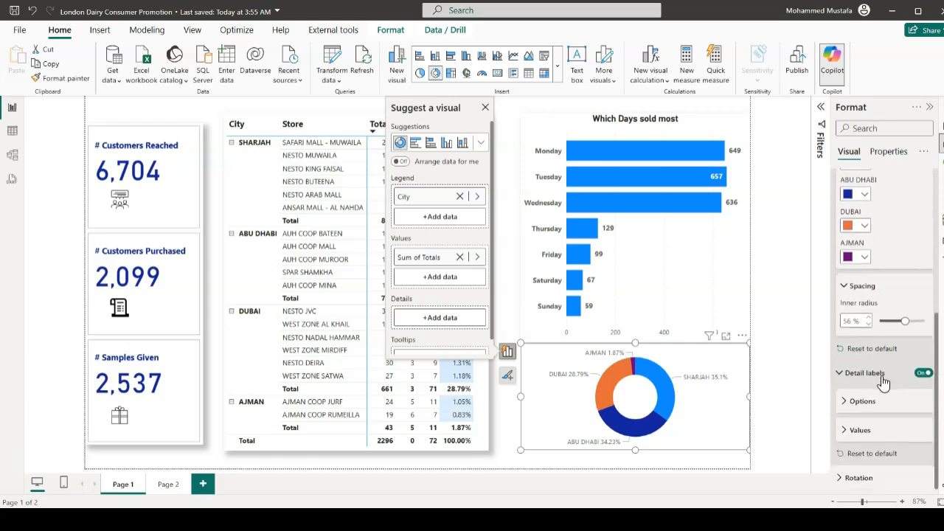
pyautogui.click(848, 376)
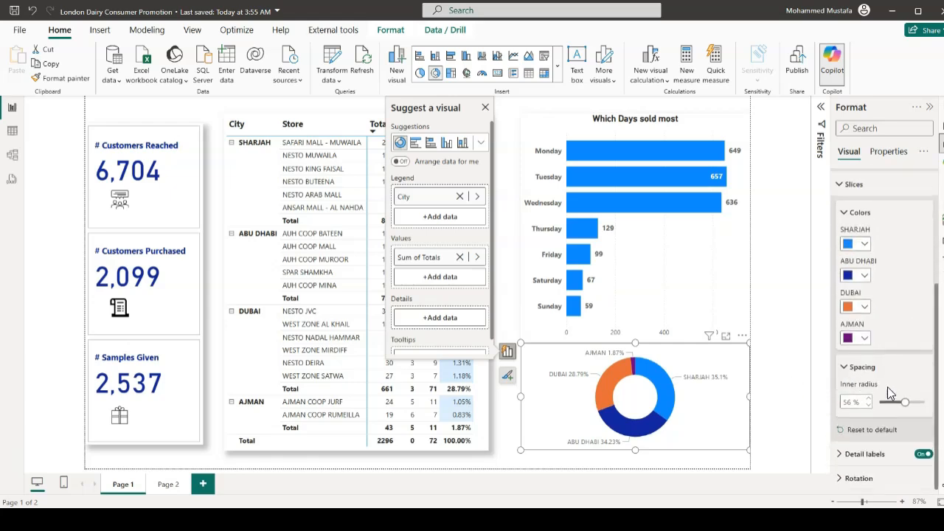
pyautogui.click(841, 454)
pyautogui.scroll(-2, 893, 413)
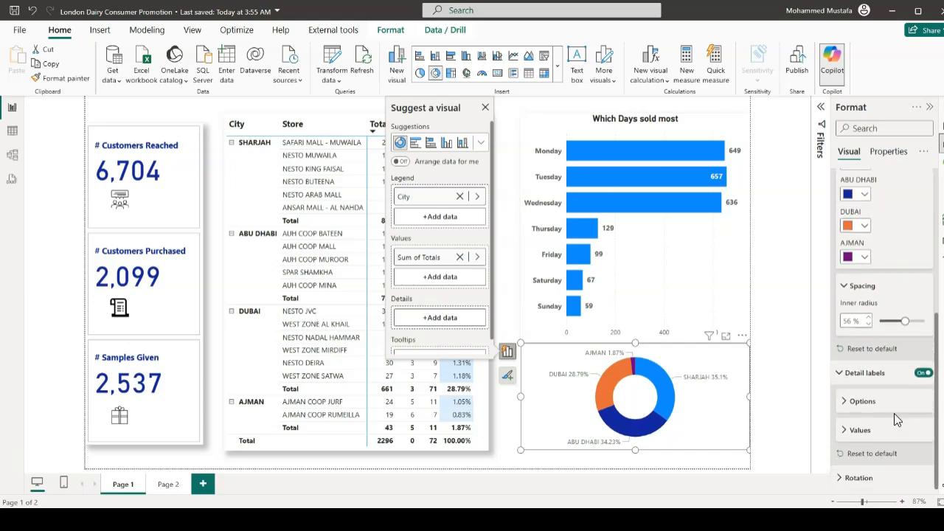
pyautogui.click(845, 430)
pyautogui.scroll(-3, 889, 424)
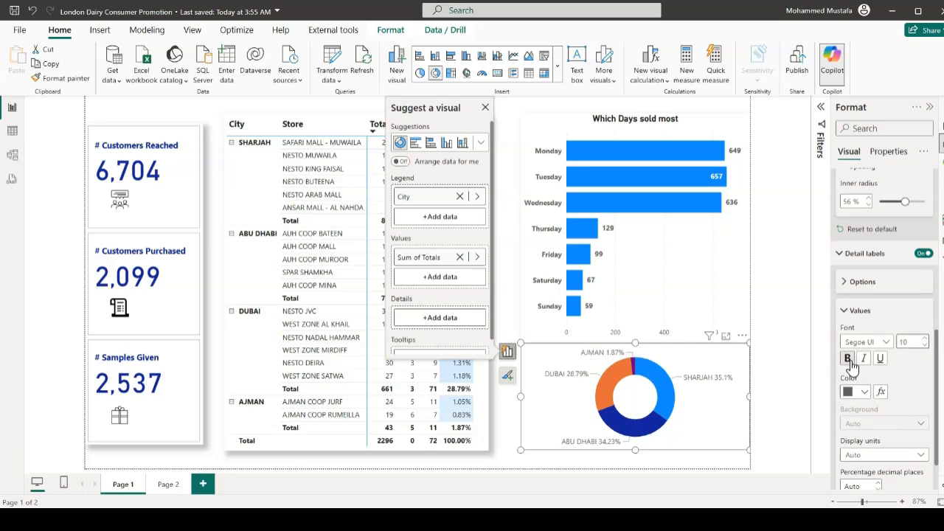
pyautogui.click(851, 361)
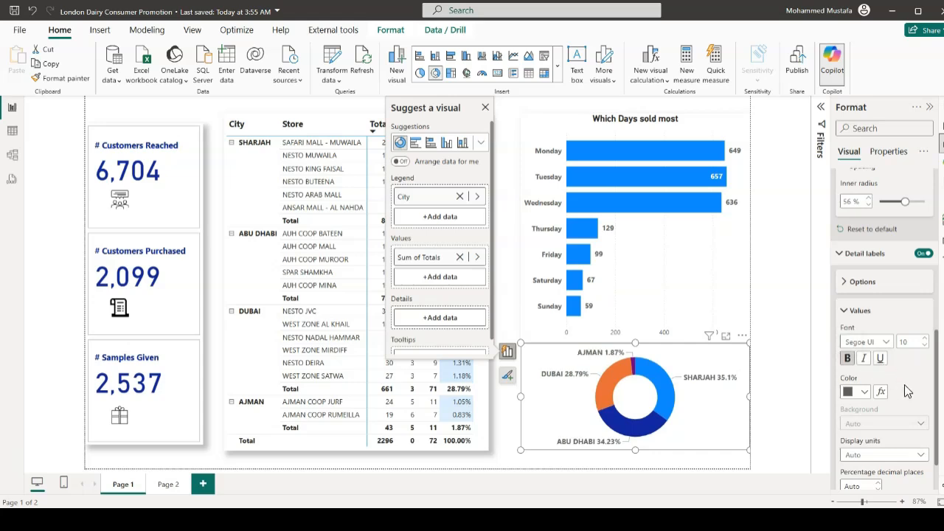
pyautogui.click(866, 397)
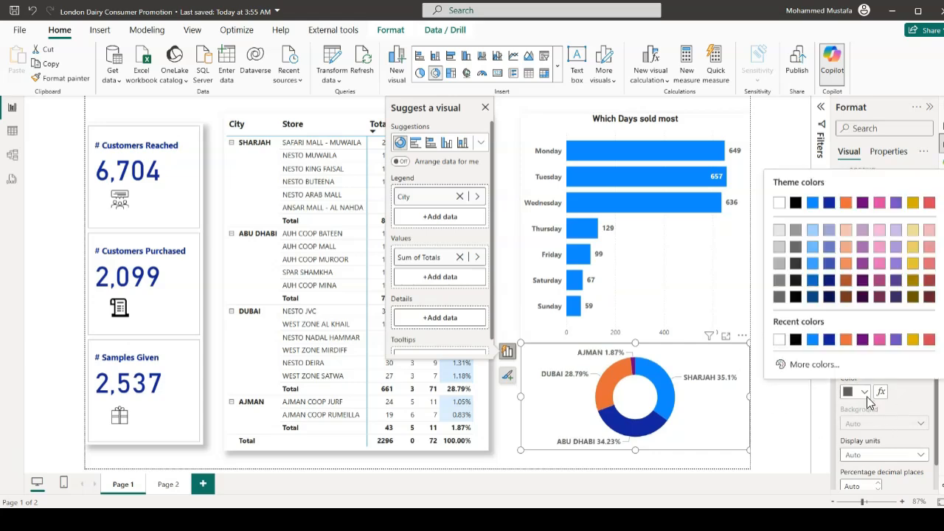
pyautogui.click(796, 339)
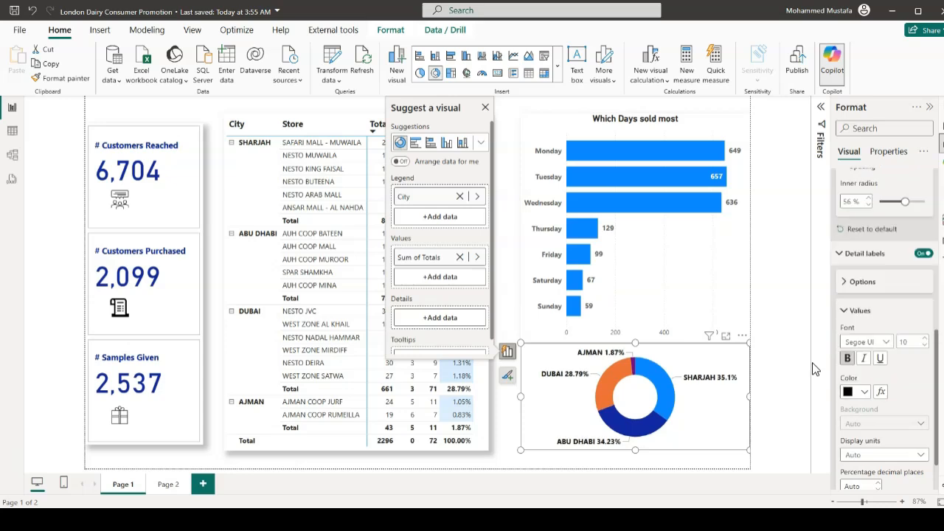
pyautogui.click(804, 415)
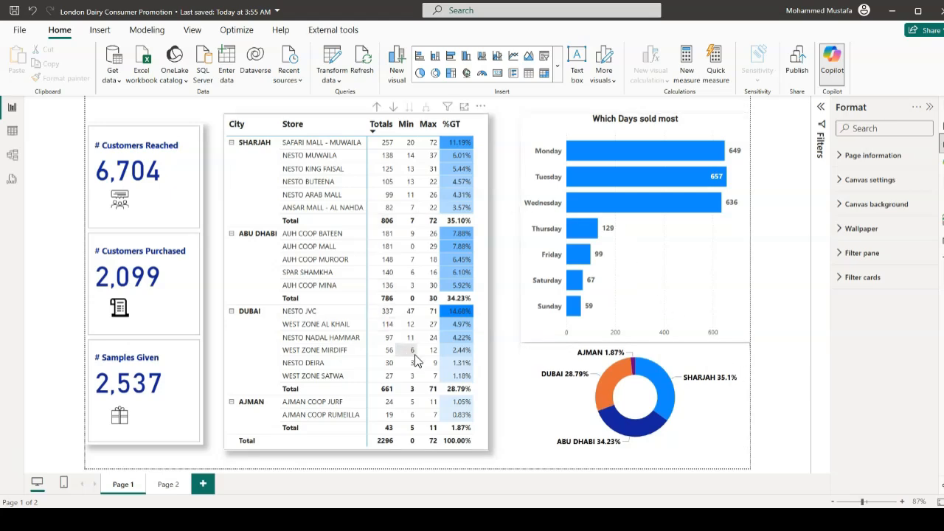
# Turn on the shadow for the donut chart
pyautogui.click(528, 389)
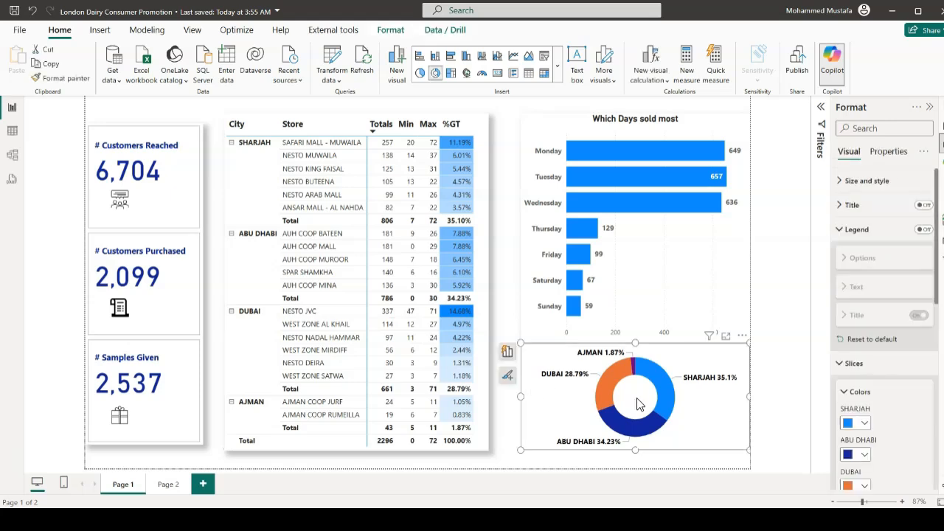
pyautogui.click(856, 181)
pyautogui.scroll(-1, 885, 347)
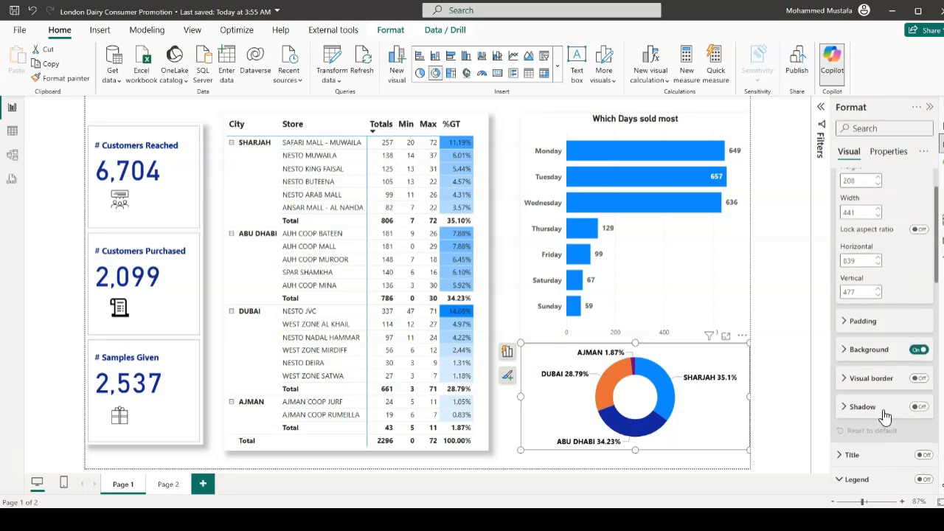
pyautogui.click(920, 408)
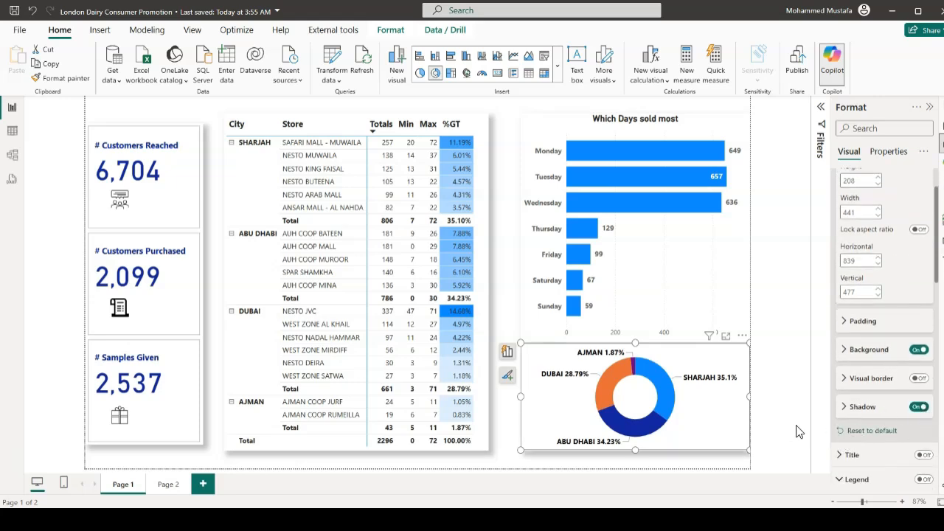
pyautogui.click(528, 299)
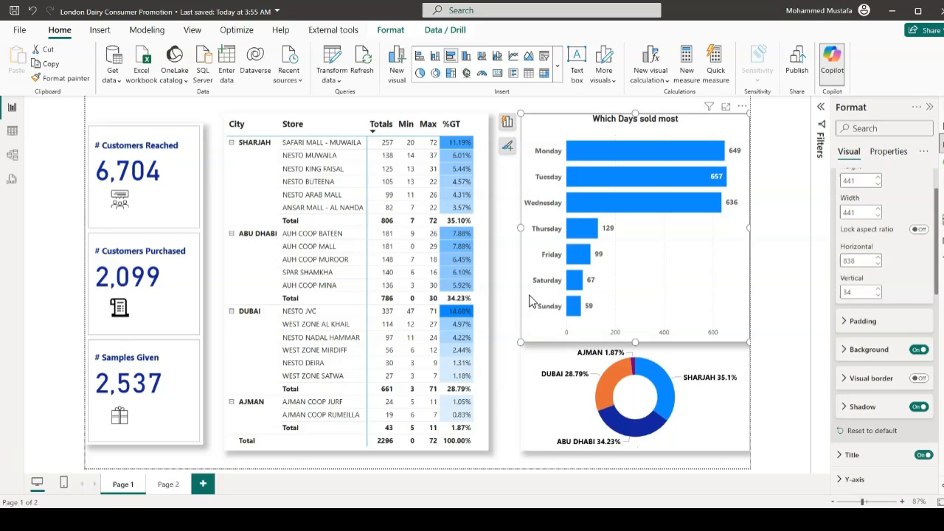
pyautogui.click(790, 343)
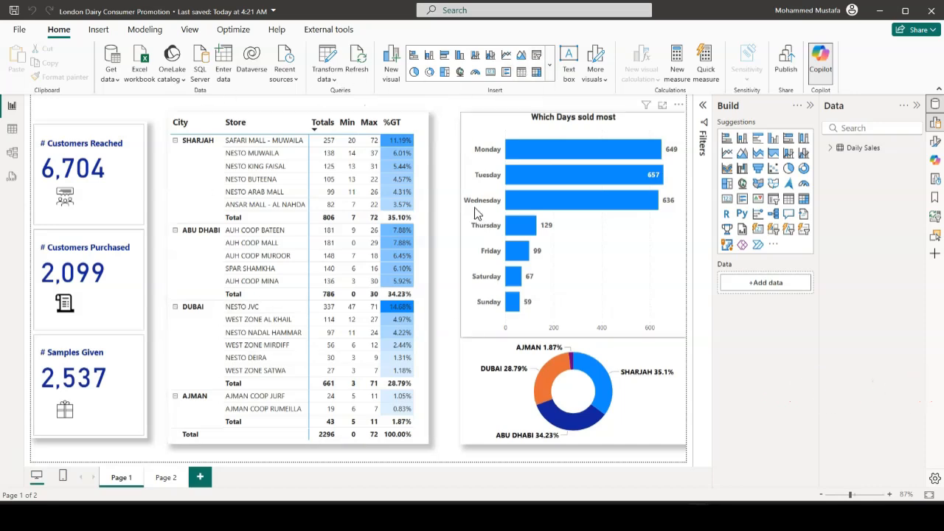
# Insert a slicer on Page 1 and add the Date field to it
pyautogui.click(536, 61)
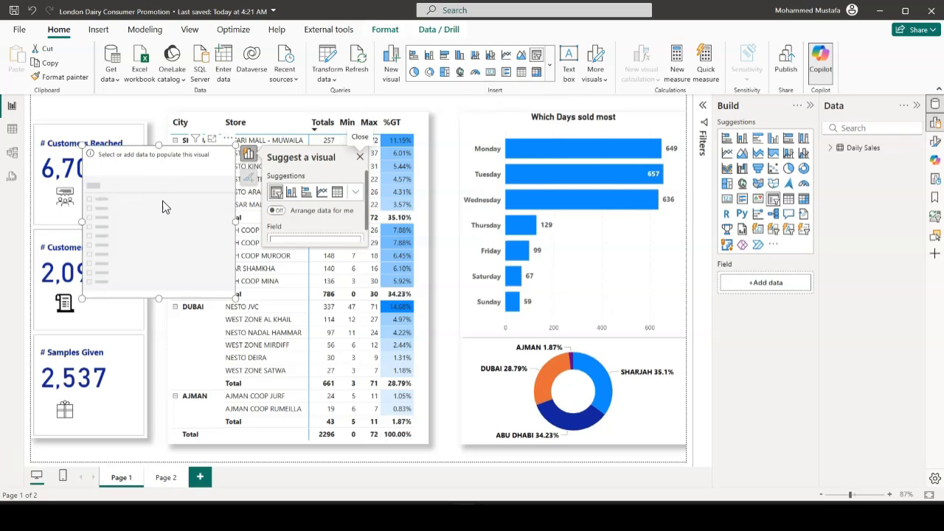
pyautogui.scroll(-2, 367, 222)
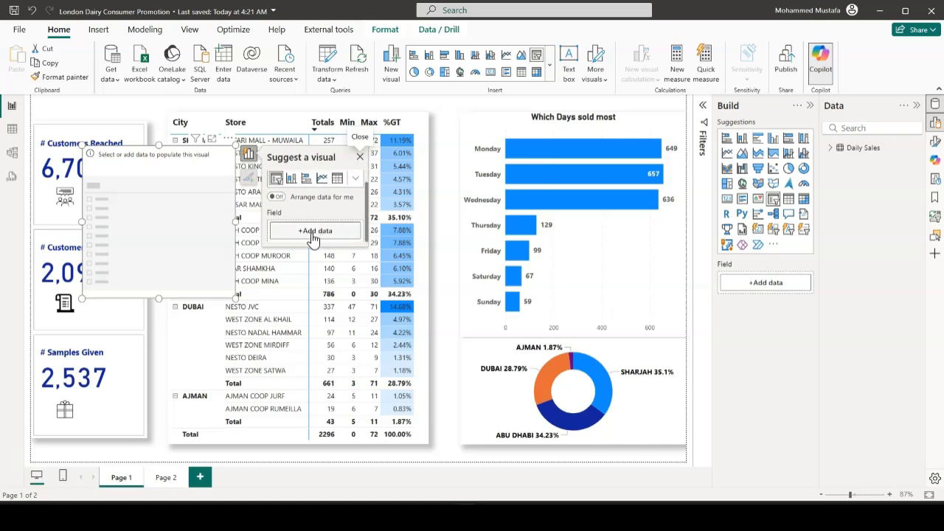
pyautogui.click(313, 232)
pyautogui.scroll(-3, 414, 253)
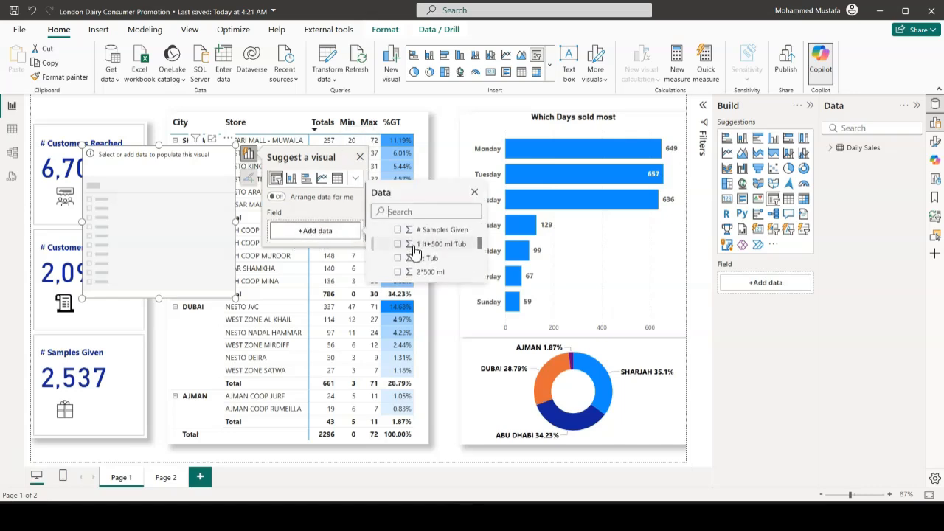
pyautogui.scroll(-2, 415, 253)
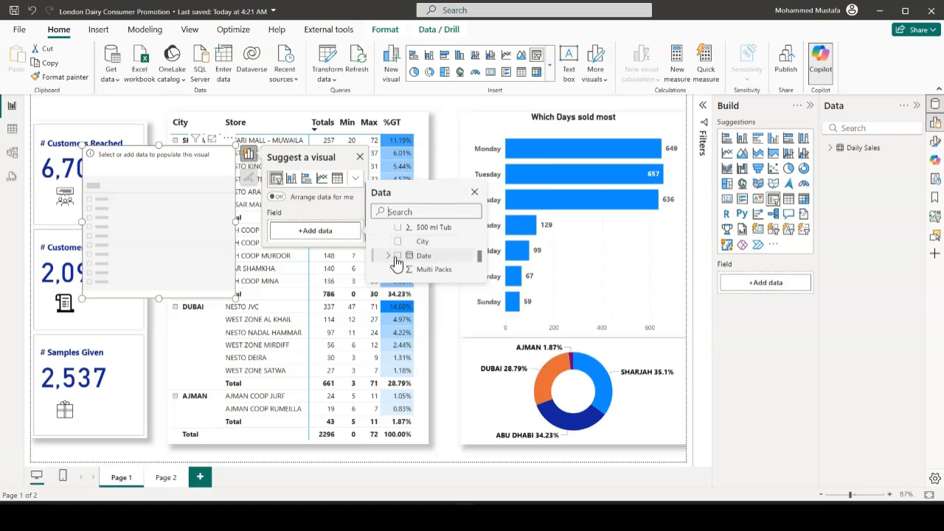
pyautogui.click(399, 256)
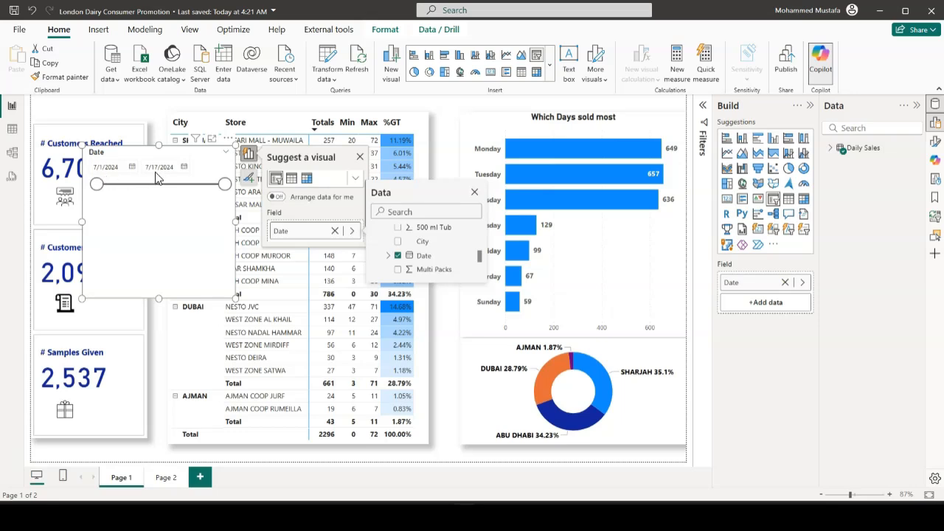
# Examine the dates listed in the Date column of the Daily Sales table, then return to the report page
pyautogui.click(12, 130)
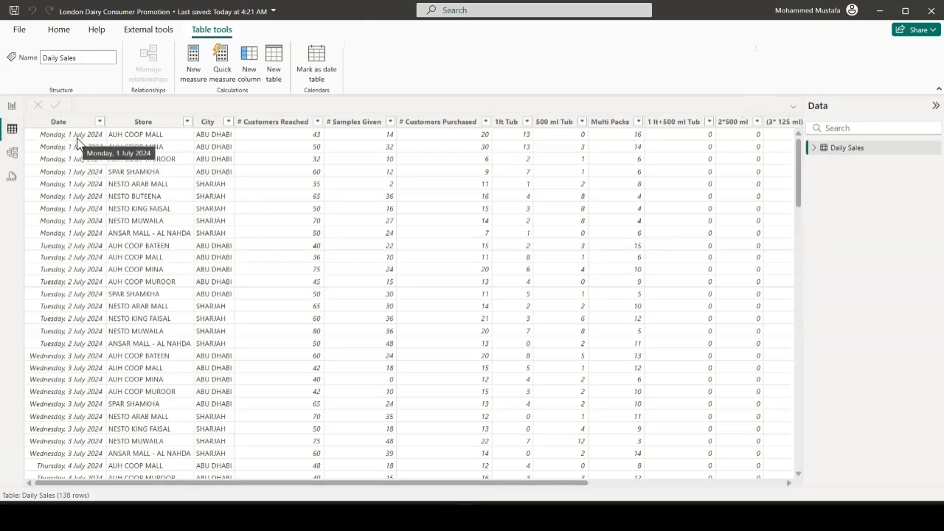
pyautogui.click(99, 121)
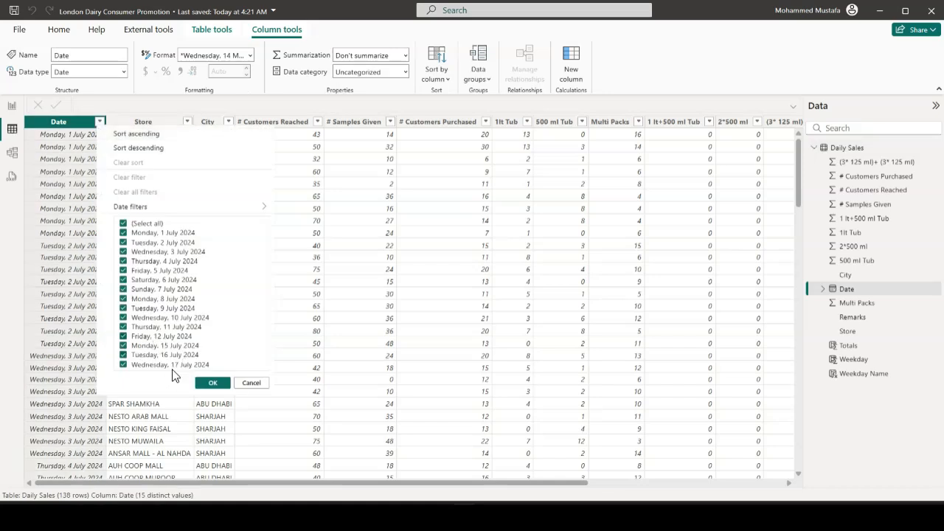
pyautogui.click(247, 383)
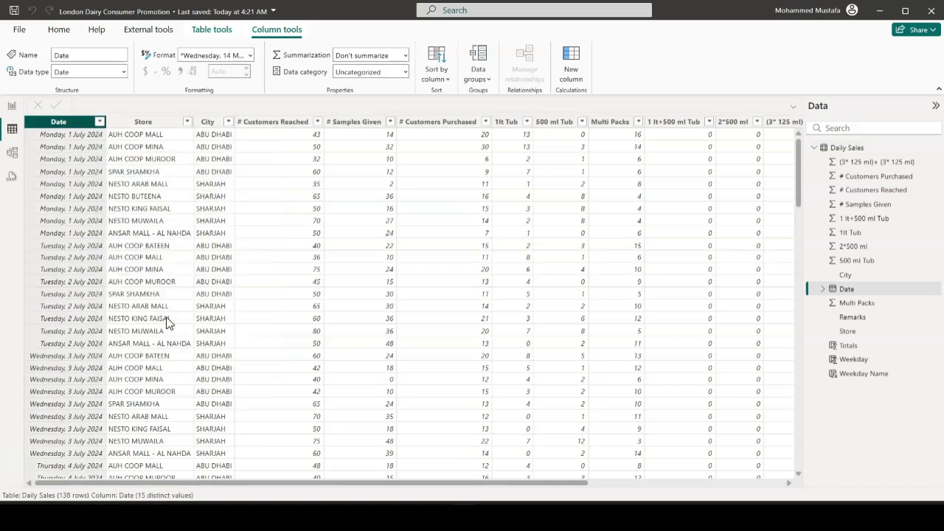
pyautogui.click(12, 107)
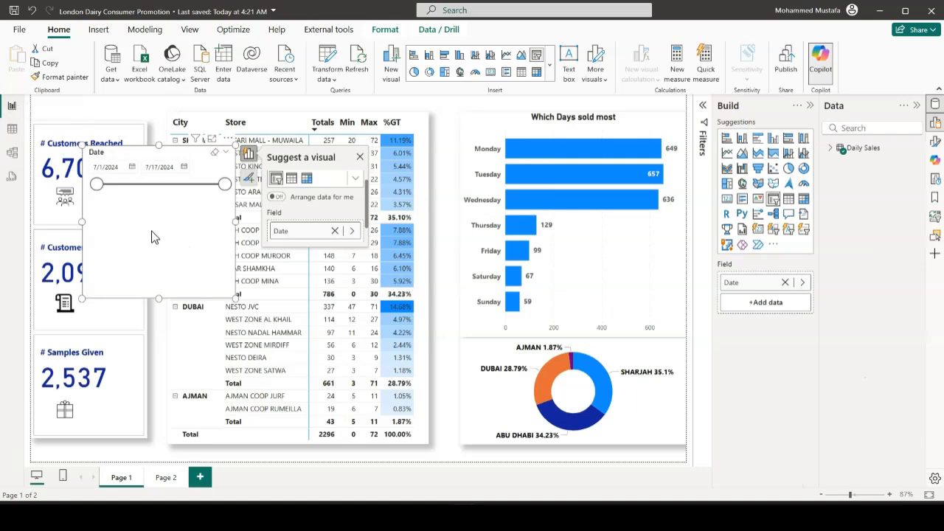
# Try the Vertical list style for the Date slicer
pyautogui.click(937, 143)
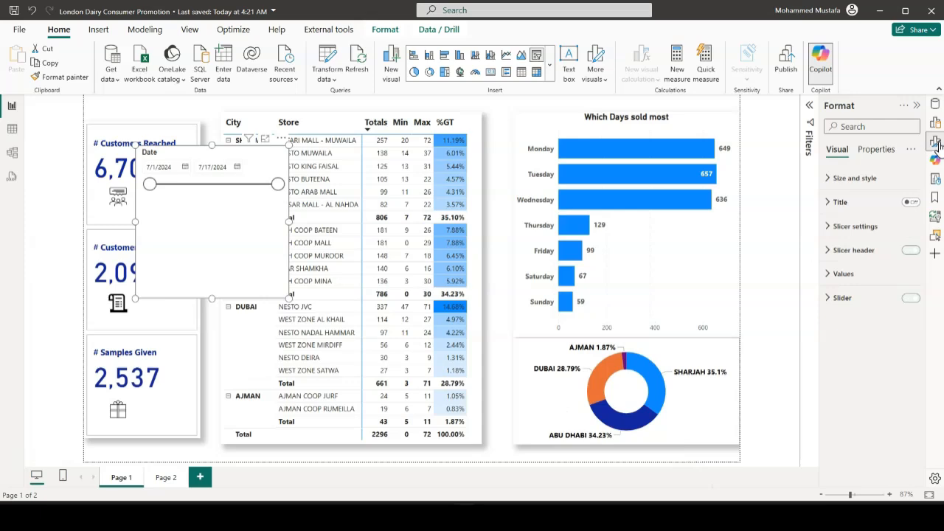
pyautogui.click(850, 178)
pyautogui.scroll(-1, 872, 285)
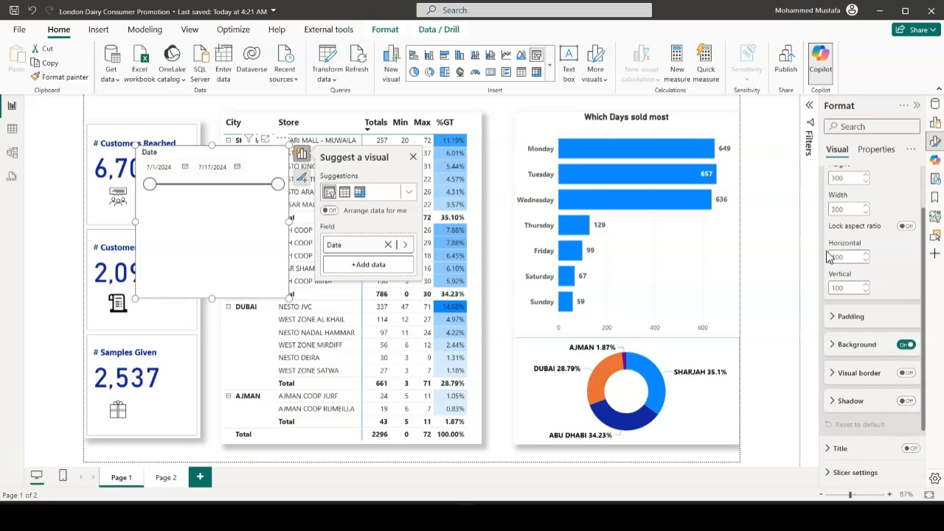
pyautogui.scroll(1, 829, 256)
pyautogui.click(841, 178)
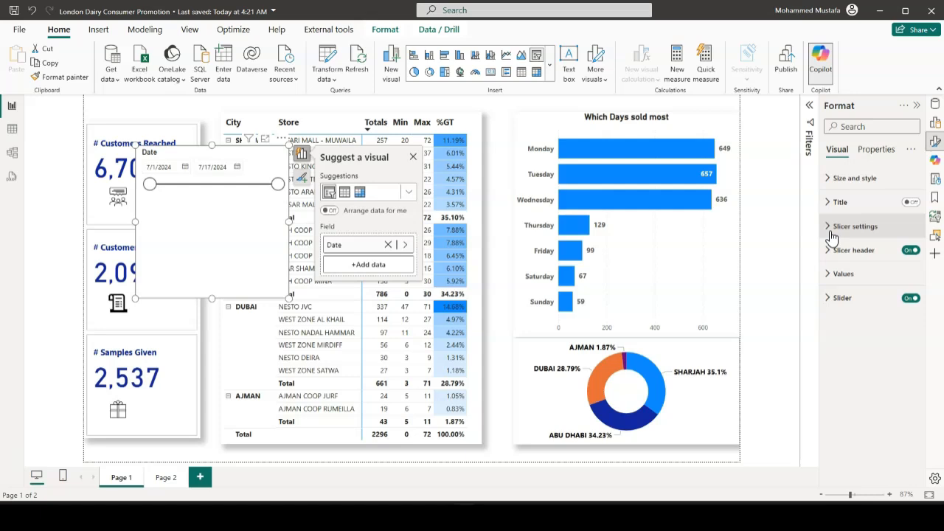
pyautogui.click(831, 233)
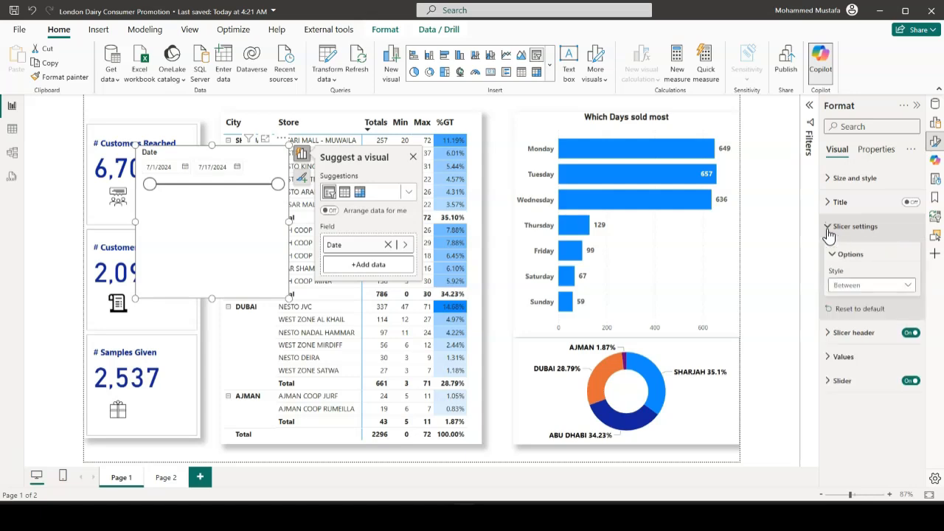
pyautogui.click(908, 292)
pyautogui.click(857, 300)
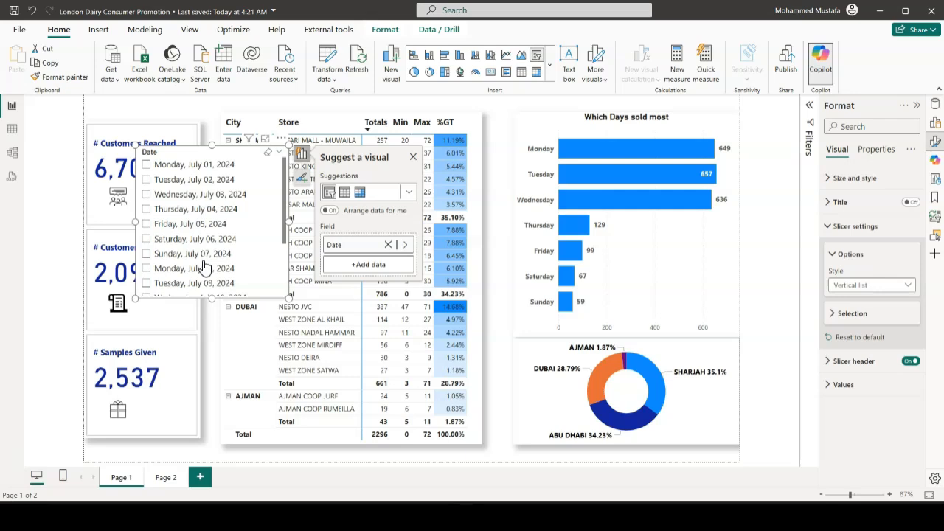
# Try the Tile and Dropdown styles for the Date slicer and expand its date list
pyautogui.click(901, 292)
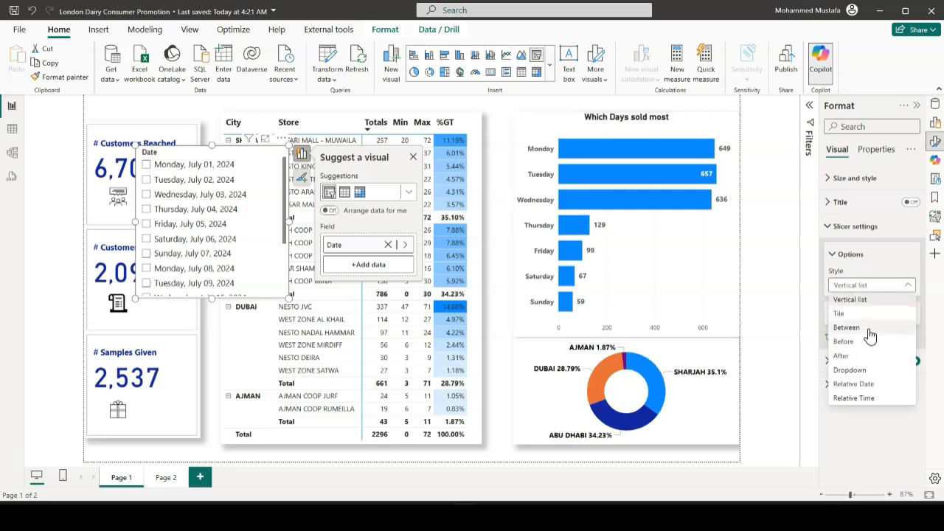
pyautogui.click(851, 300)
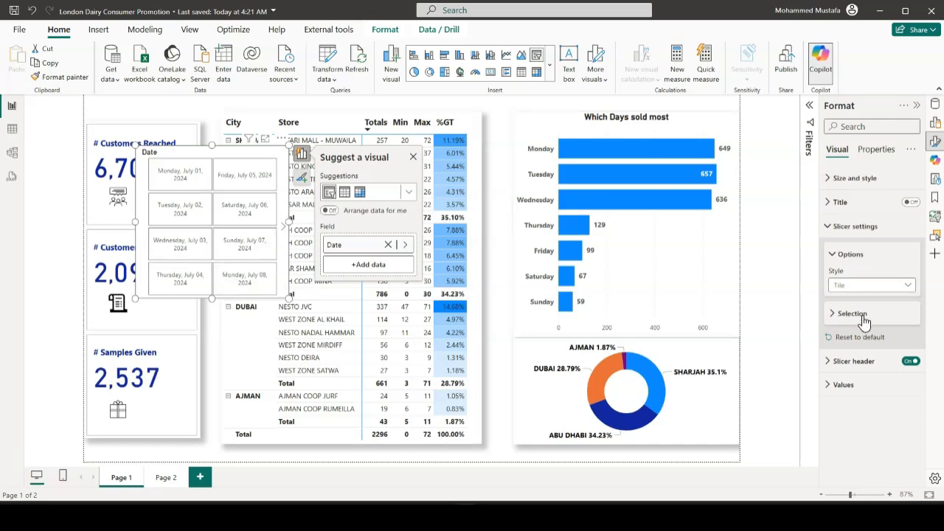
pyautogui.click(903, 288)
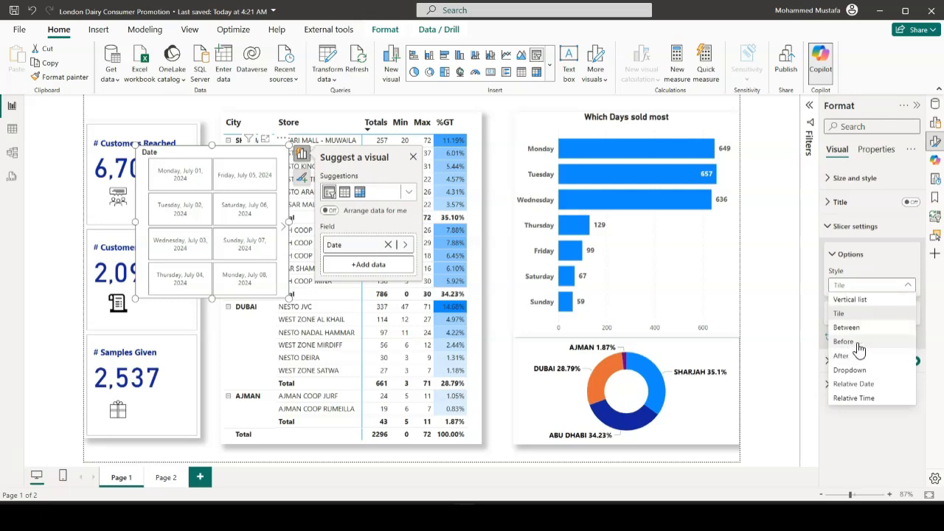
pyautogui.click(852, 369)
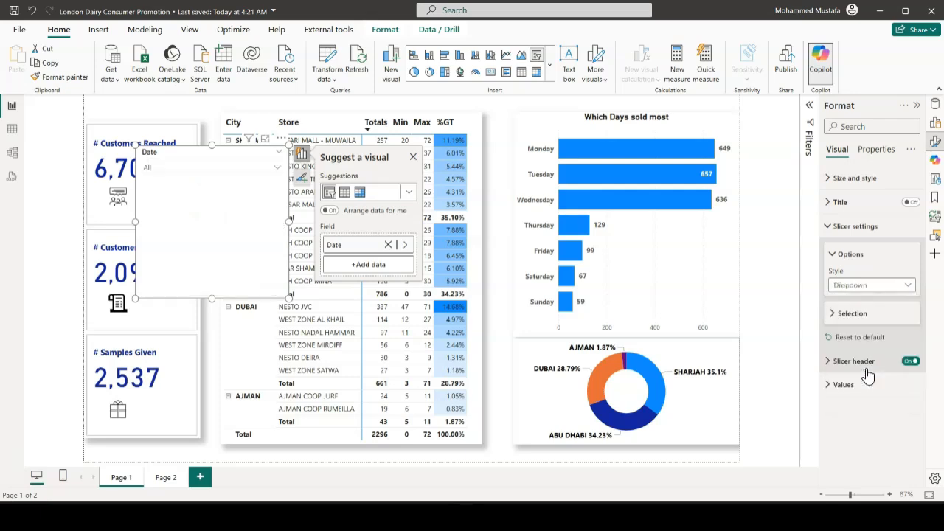
pyautogui.click(274, 171)
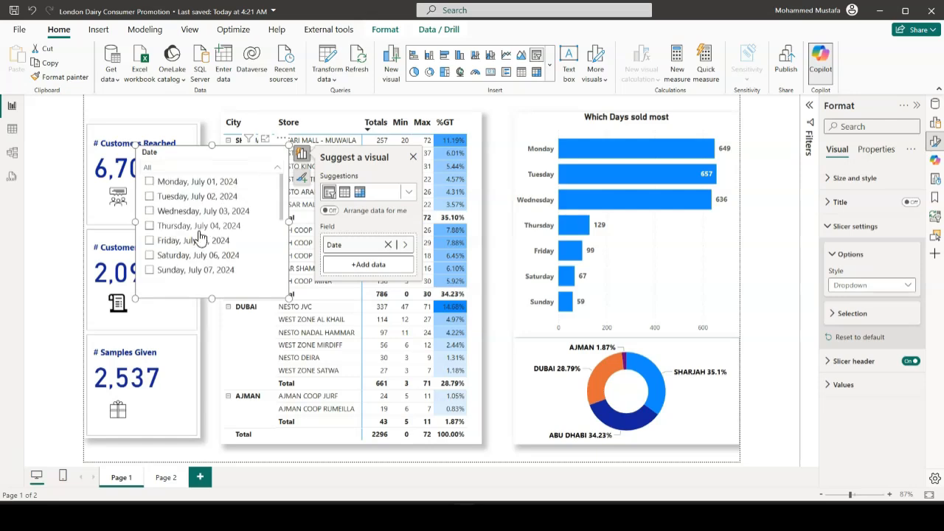
# Set the Date slicer's style to Between and turn off its slicer header
pyautogui.click(897, 287)
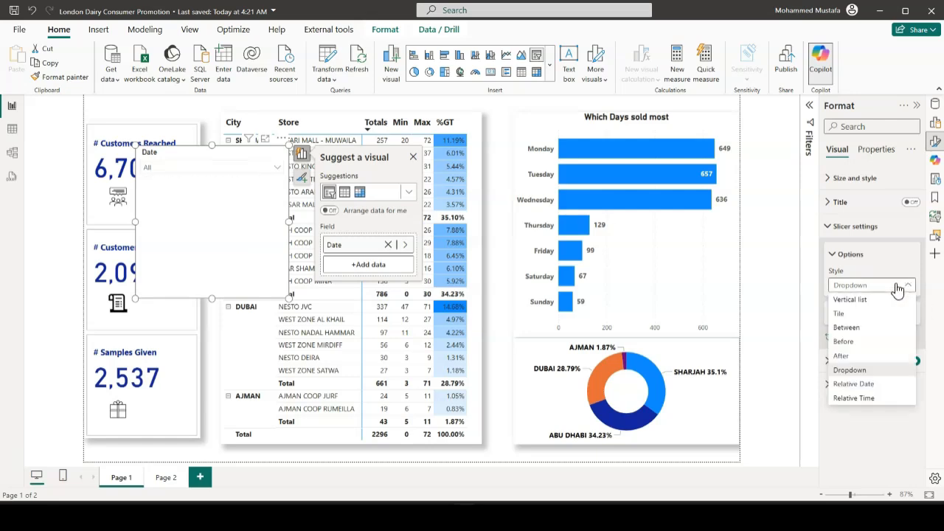
pyautogui.click(866, 329)
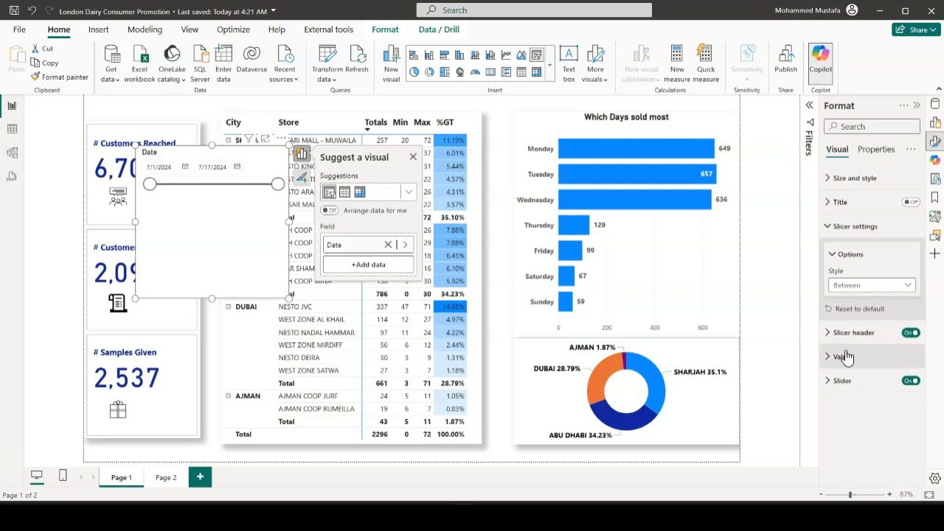
pyautogui.click(911, 332)
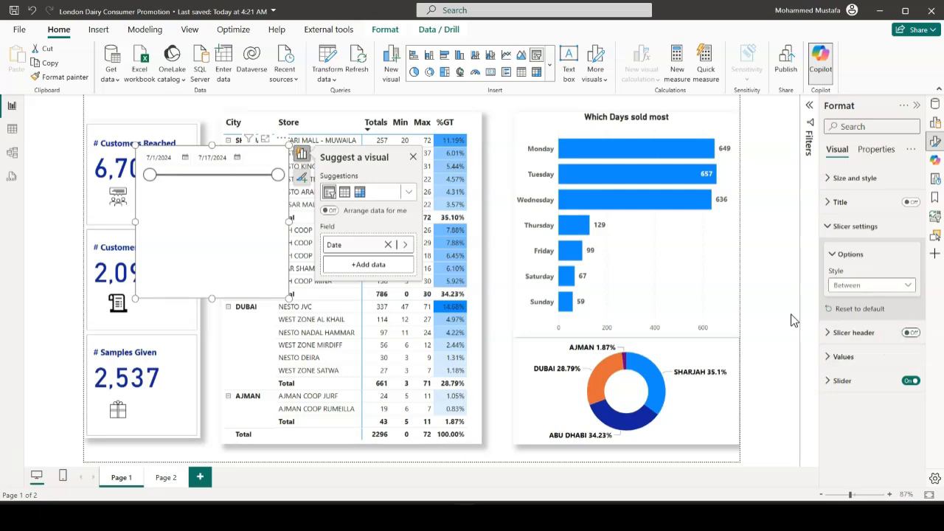
# Set the Date slicer's range to 7/3/2024 through 7/11/2024 and turn off its slider
pyautogui.moveTo(283, 179); pyautogui.dragTo(232, 182)
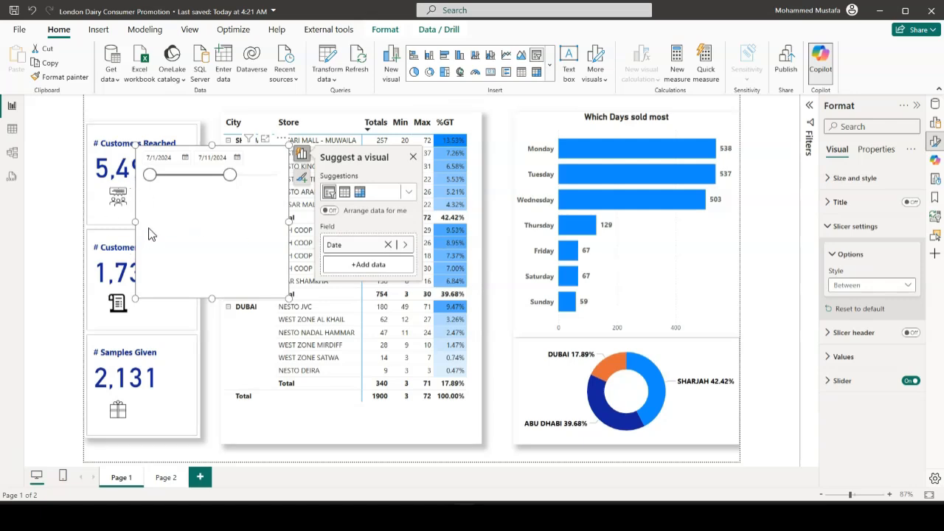
pyautogui.moveTo(162, 182); pyautogui.dragTo(169, 182)
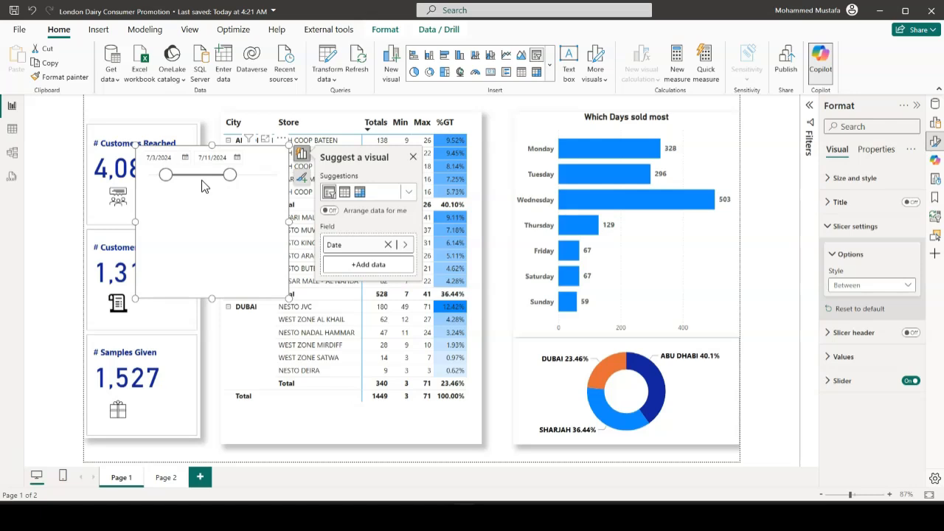
pyautogui.click(912, 381)
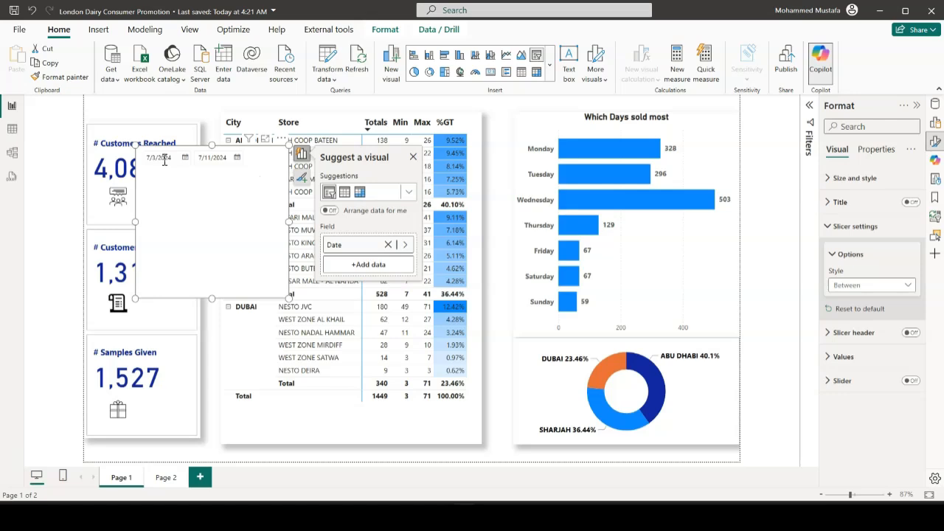
# Reduce the Date slicer's height to about 66 and move the card visual down to align with the matrix's bottom edge
pyautogui.moveTo(213, 296); pyautogui.dragTo(219, 178)
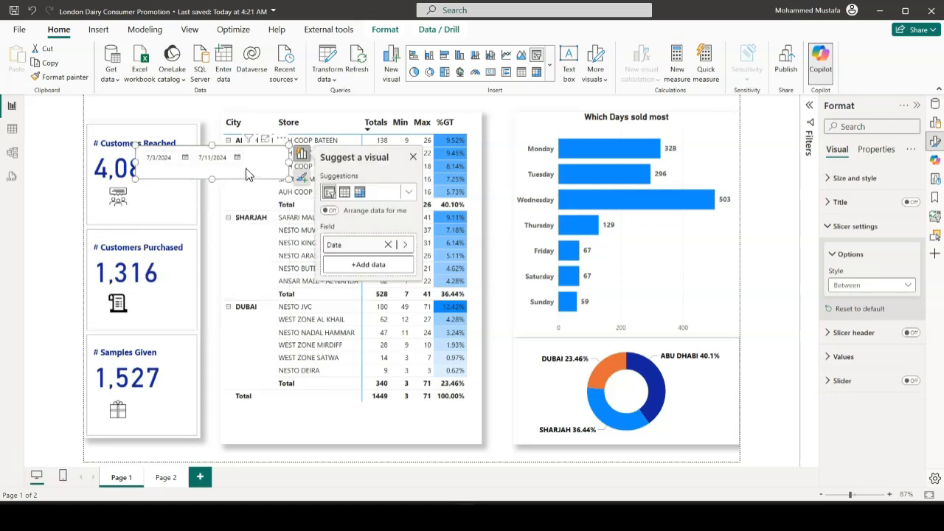
pyautogui.click(183, 133)
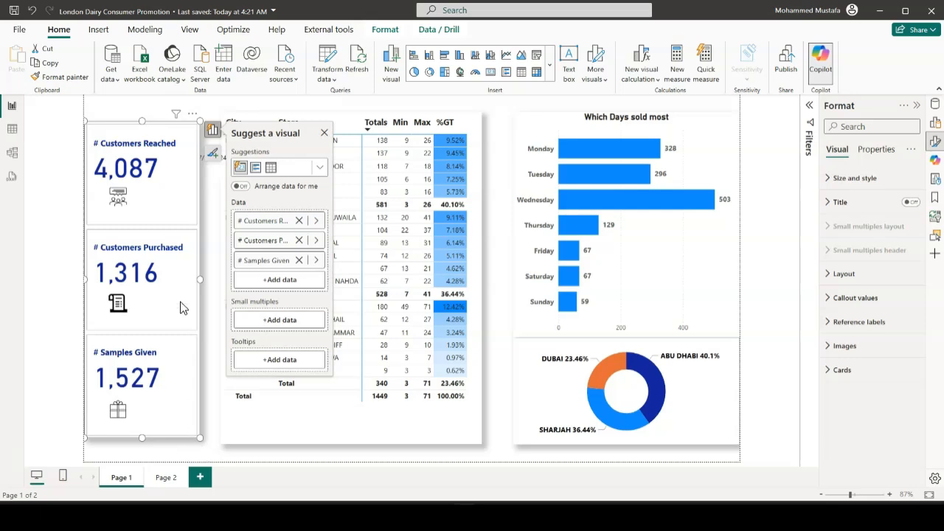
pyautogui.moveTo(179, 309); pyautogui.dragTo(179, 313)
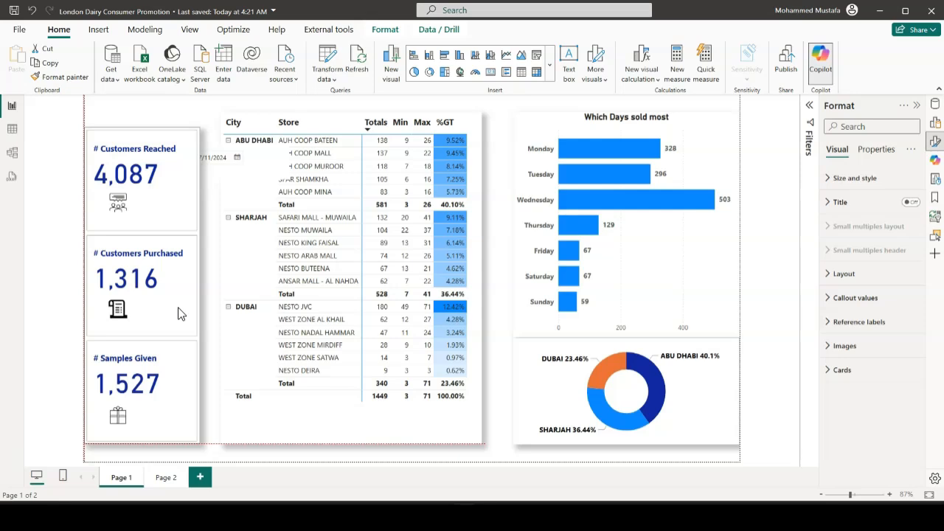
pyautogui.moveTo(179, 313); pyautogui.dragTo(180, 314)
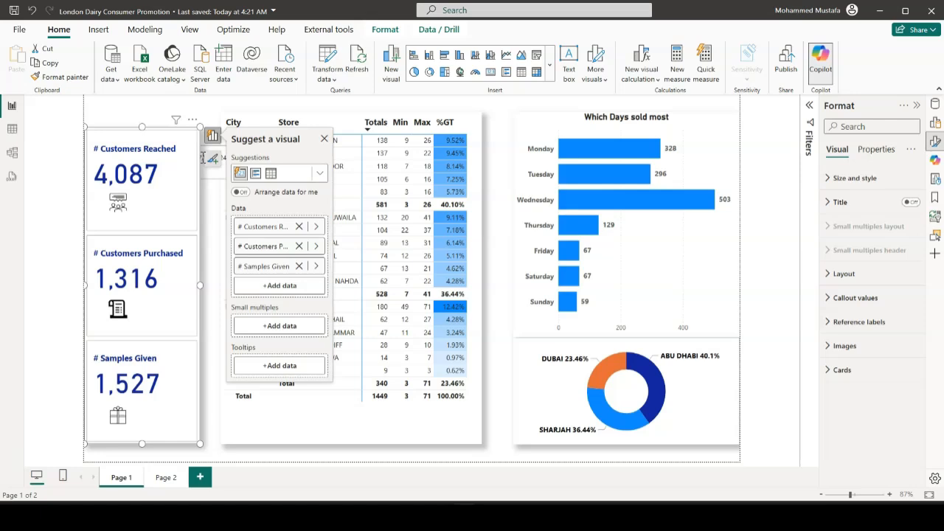
# Move the Date slicer above the cards to about horizontal 0, vertical 1, and narrow it to the cards' width, about 226
pyautogui.click(208, 177)
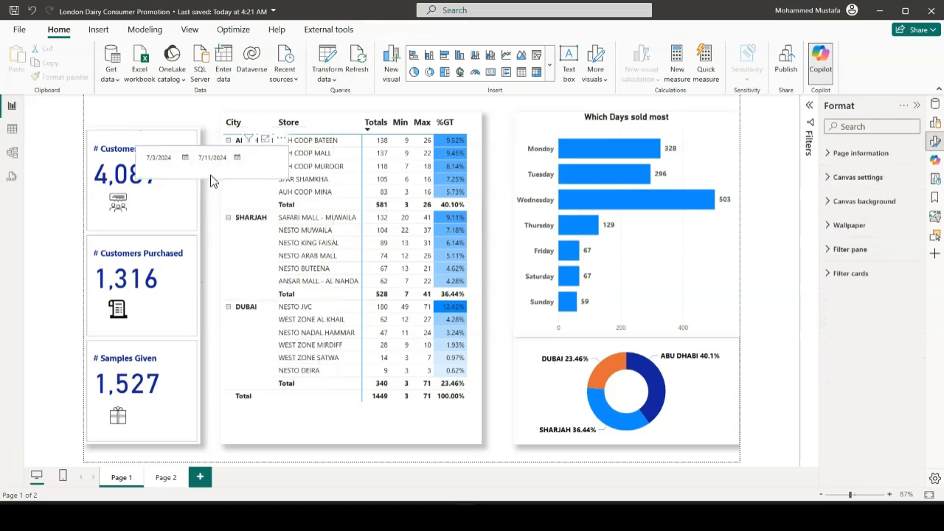
pyautogui.click(197, 161)
pyautogui.moveTo(197, 158); pyautogui.dragTo(165, 123)
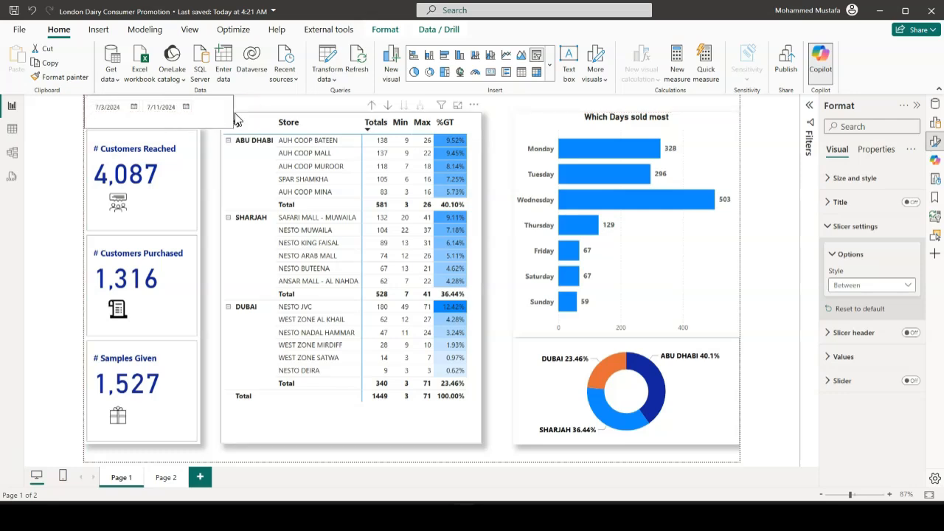
pyautogui.click(203, 113)
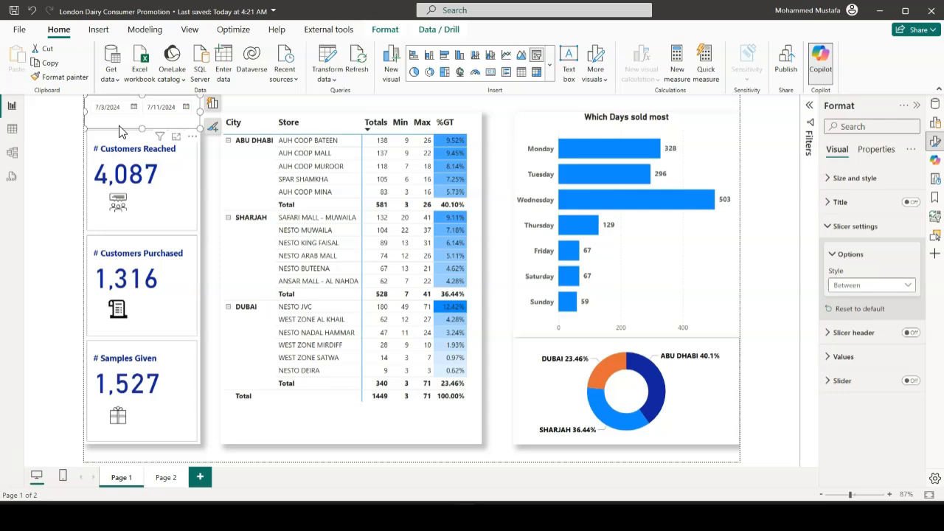
pyautogui.moveTo(90, 113); pyautogui.dragTo(90, 112)
pyautogui.click(242, 108)
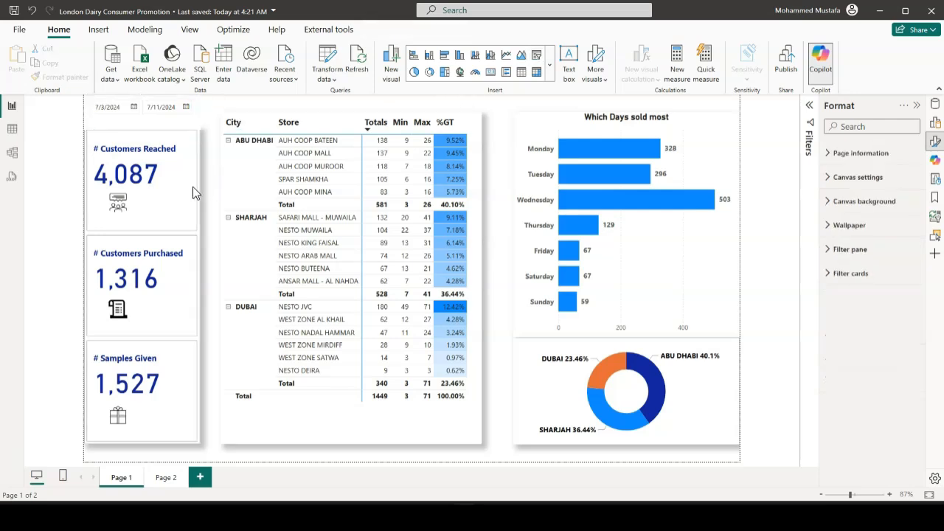
# Turn on the shadow for the Date slicer above the cards
pyautogui.click(187, 122)
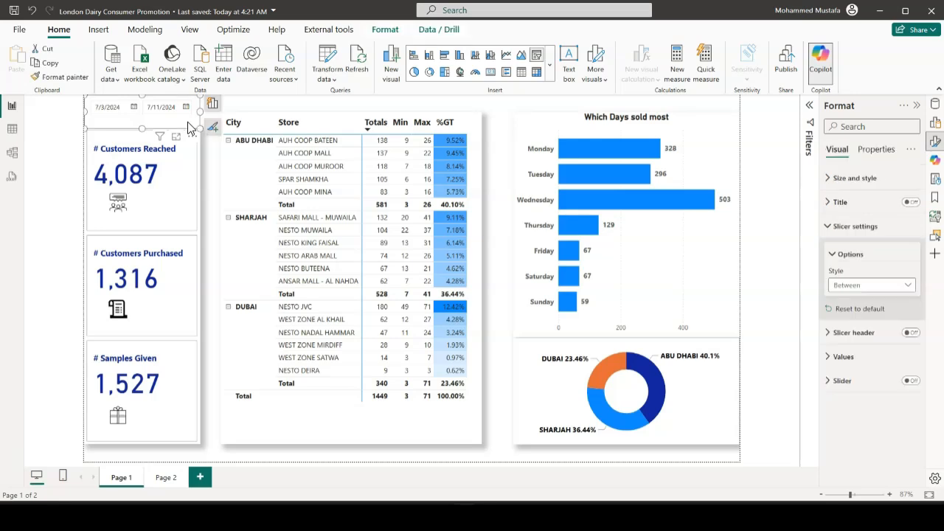
pyautogui.click(840, 179)
pyautogui.scroll(-1, 875, 332)
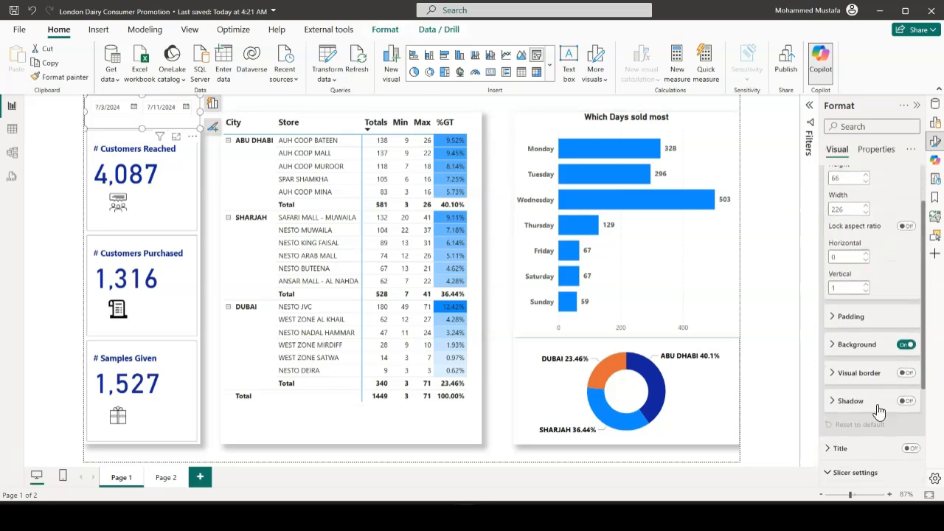
pyautogui.click(907, 402)
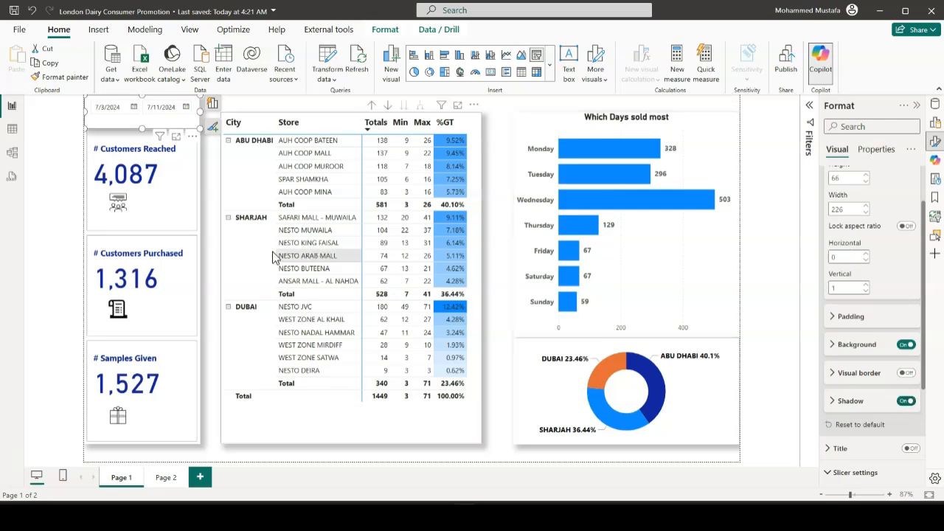
pyautogui.click(210, 272)
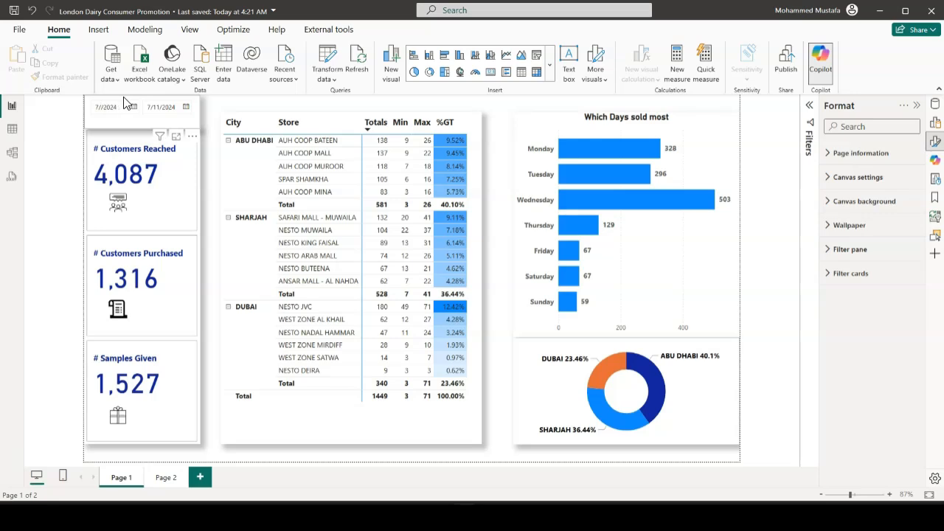
# Try 7/1/2024 and 7/2/2024 as the Date slicer's start date
pyautogui.write('1')
pyautogui.press('Return')
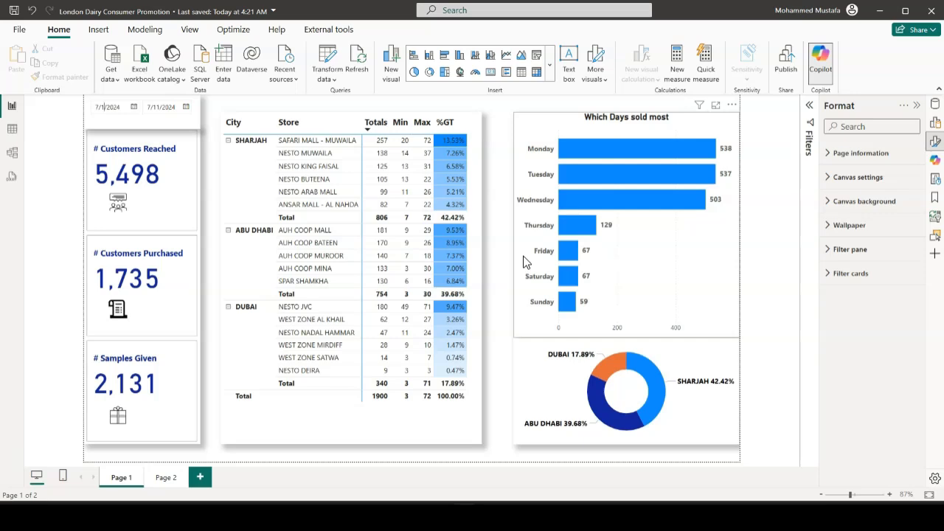
pyautogui.click(134, 111)
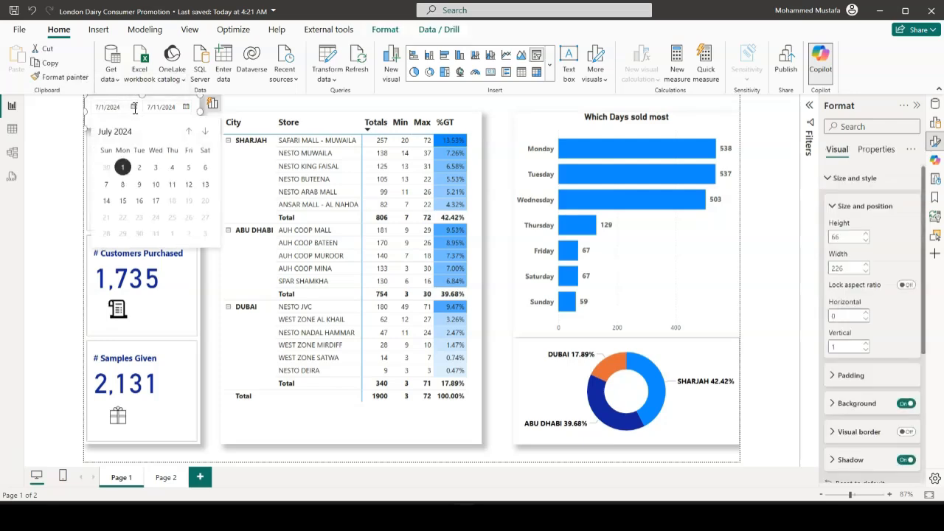
pyautogui.click(140, 168)
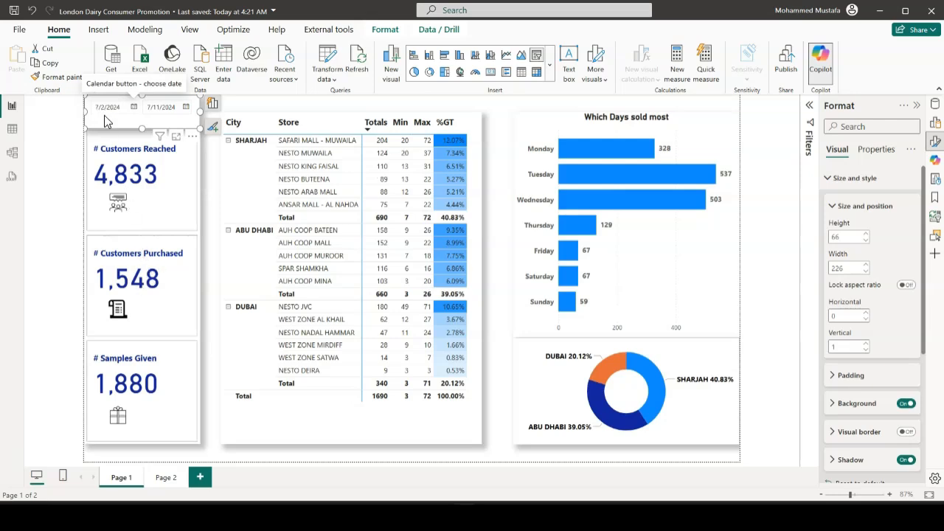
# Set the Date slicer's end date to 7/17/2024 and its start date to 7/1/2024
pyautogui.click(186, 106)
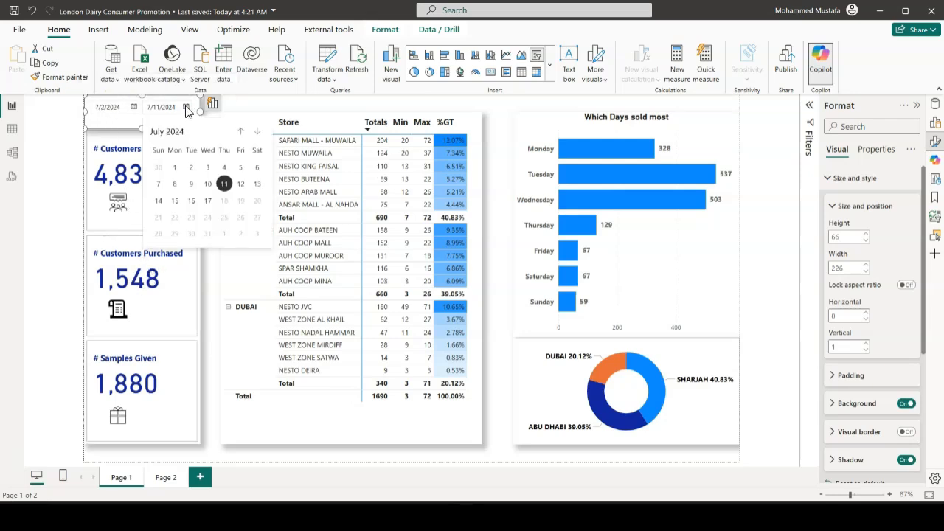
pyautogui.click(209, 201)
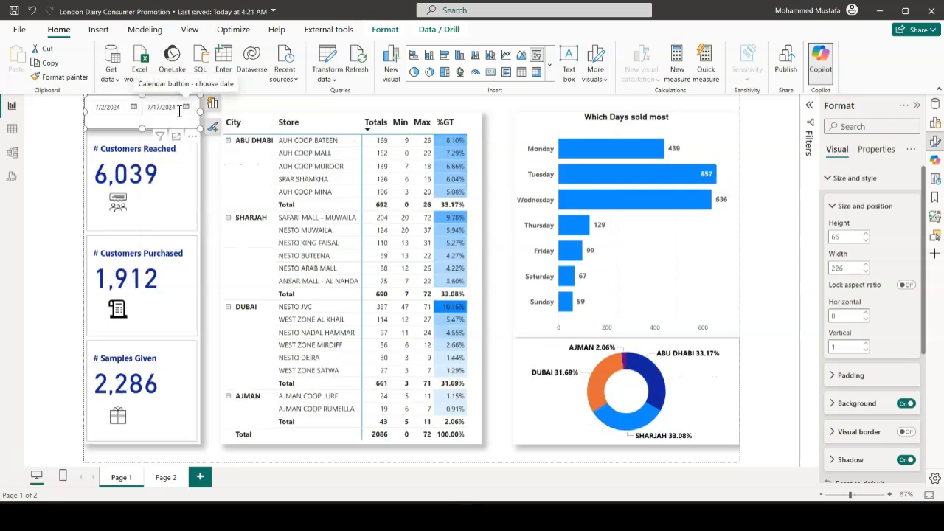
pyautogui.click(134, 108)
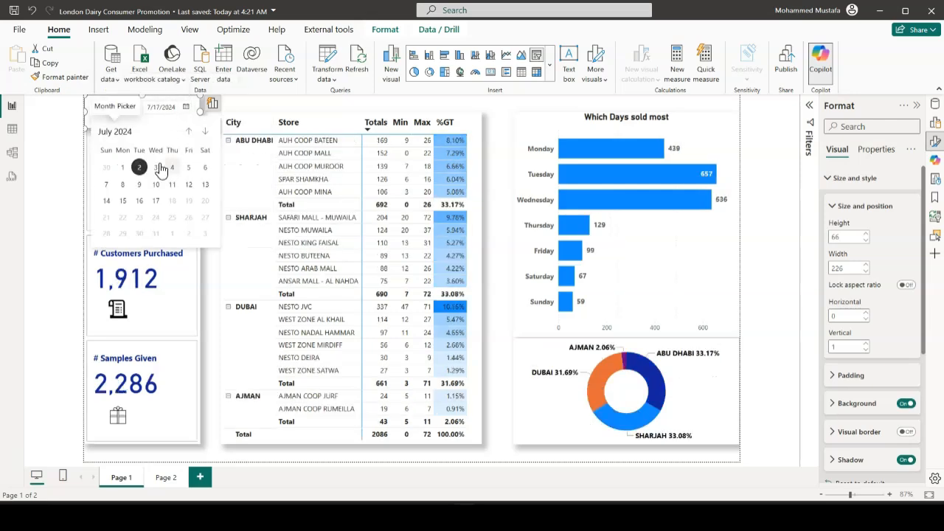
pyautogui.click(123, 167)
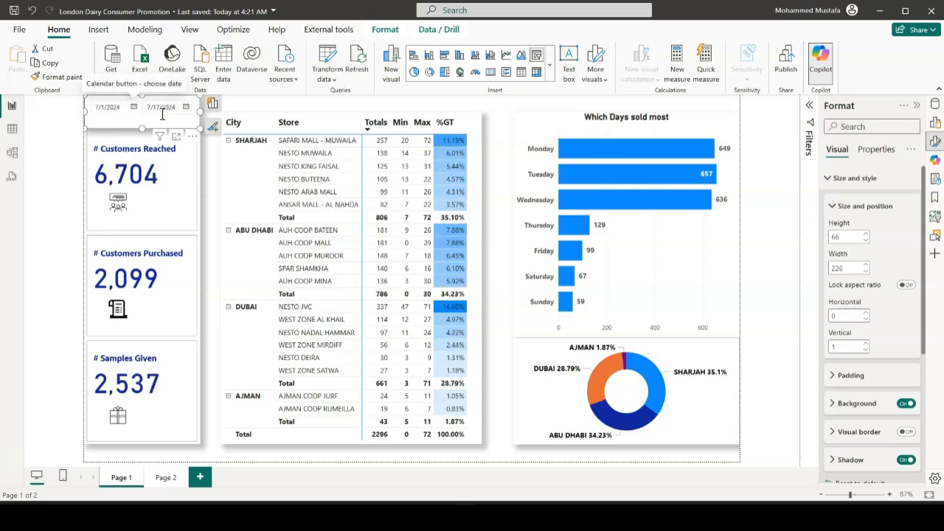
pyautogui.click(208, 163)
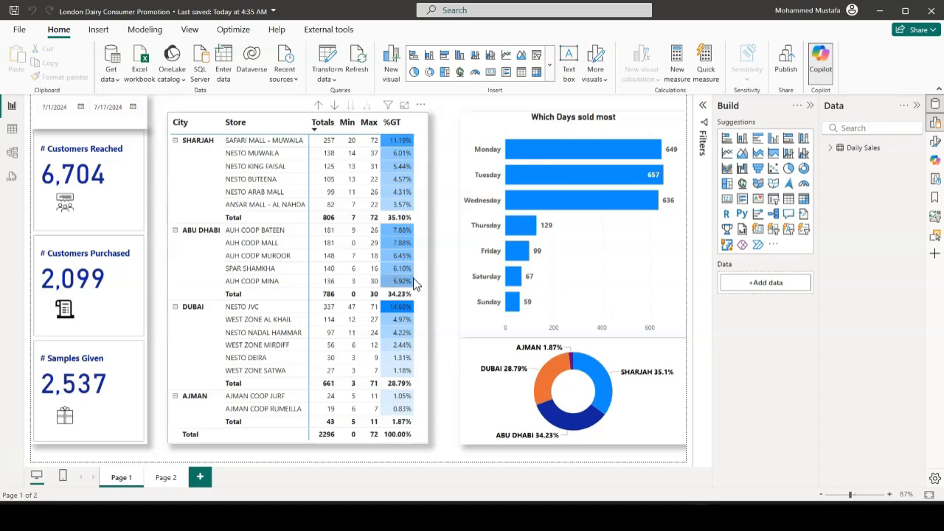
# Rename the report page Page 1 as Dashboard
pyautogui.doubleClick(136, 476)
pyautogui.write('D')
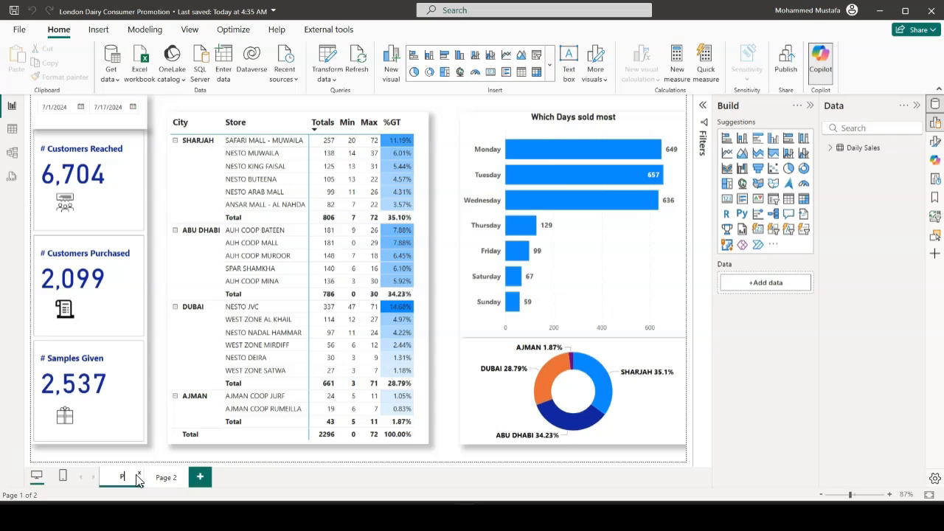
pyautogui.write('ashboard')
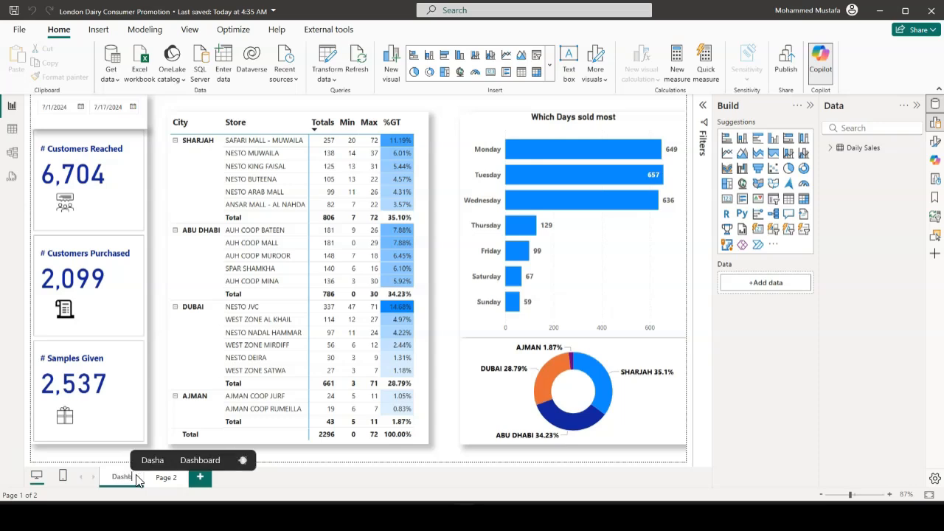
pyautogui.press('Return')
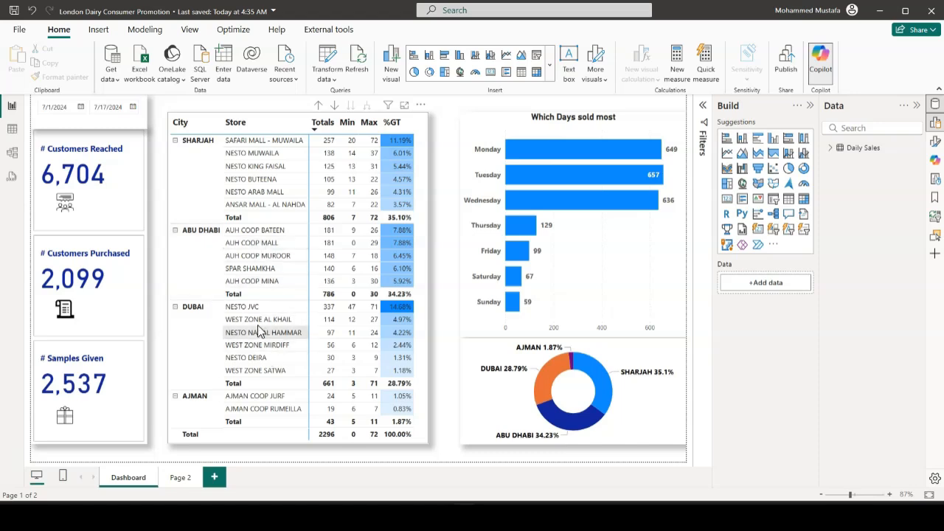
# Cross-filter the report by the ANSAR MALL - AL NAHDA store and examine its weekday bars and its share in the donut chart
pyautogui.click(253, 211)
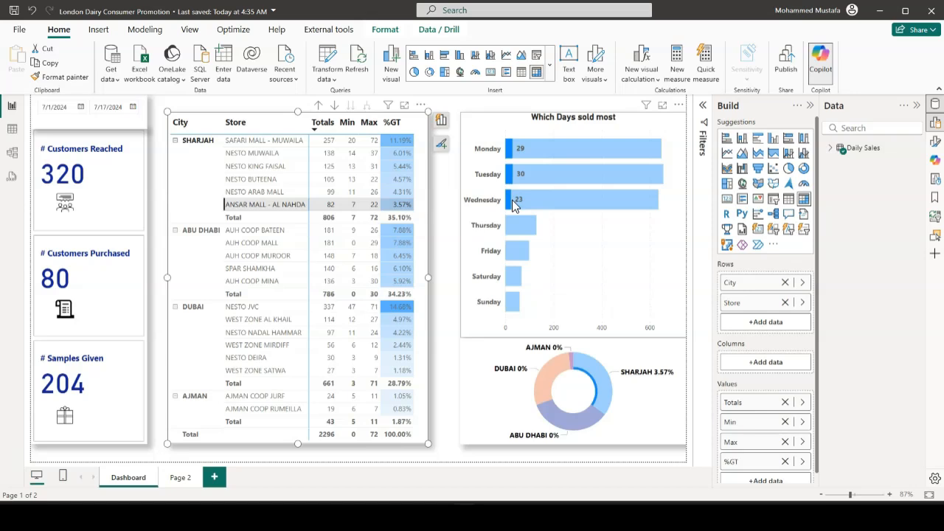
pyautogui.moveTo(514, 207)
pyautogui.moveTo(520, 180)
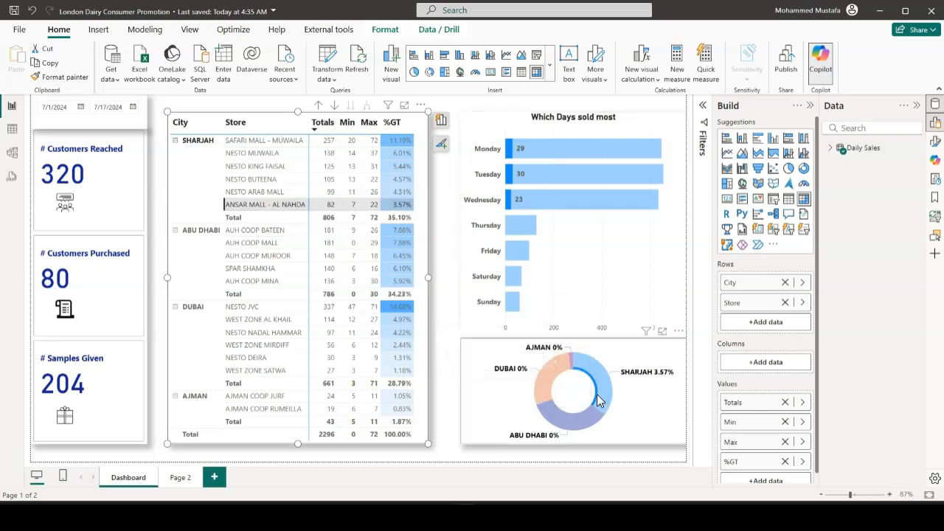
pyautogui.moveTo(599, 399)
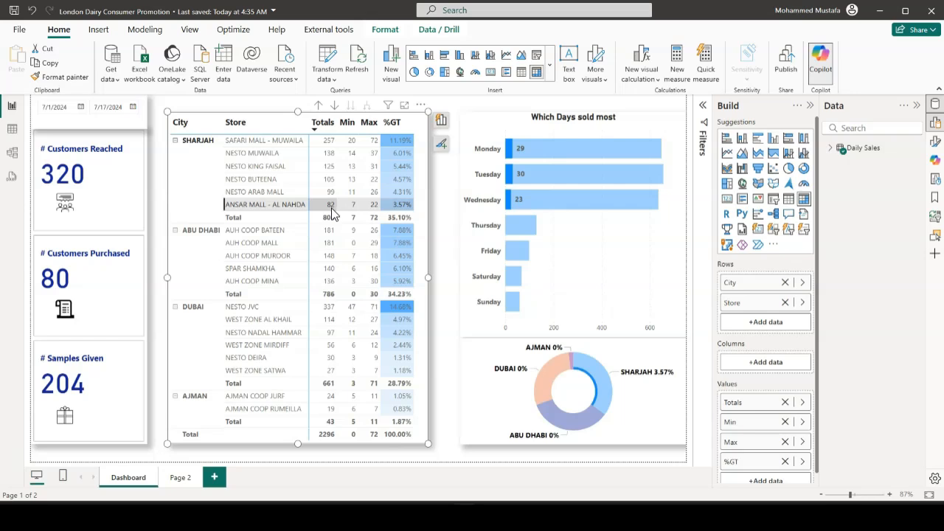
# Show the Daily Sales table data and filter its Store column to only ANSAR MALL - AL NAHDA
pyautogui.click(11, 132)
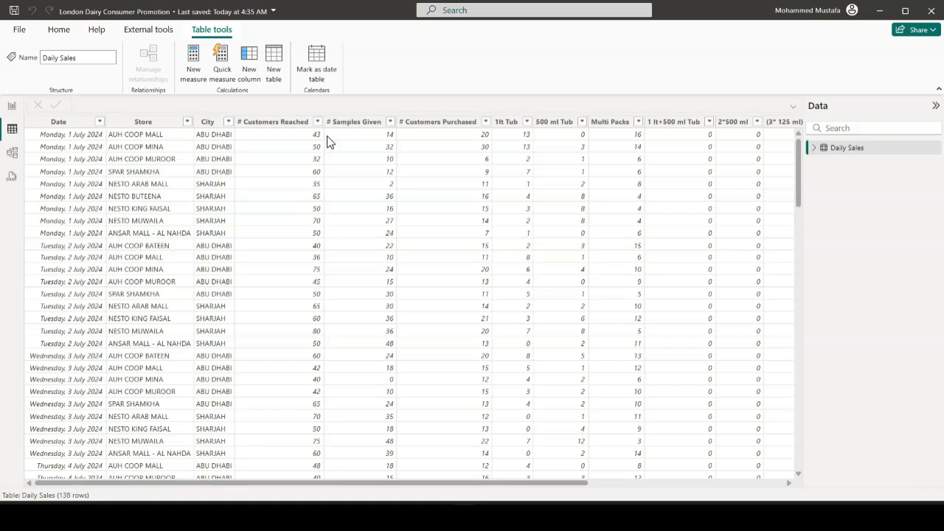
pyautogui.click(188, 122)
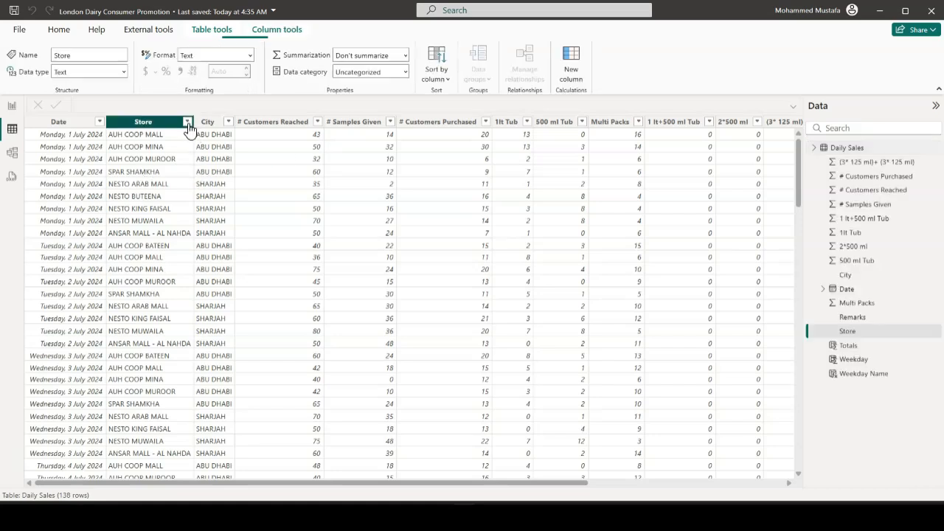
pyautogui.click(211, 243)
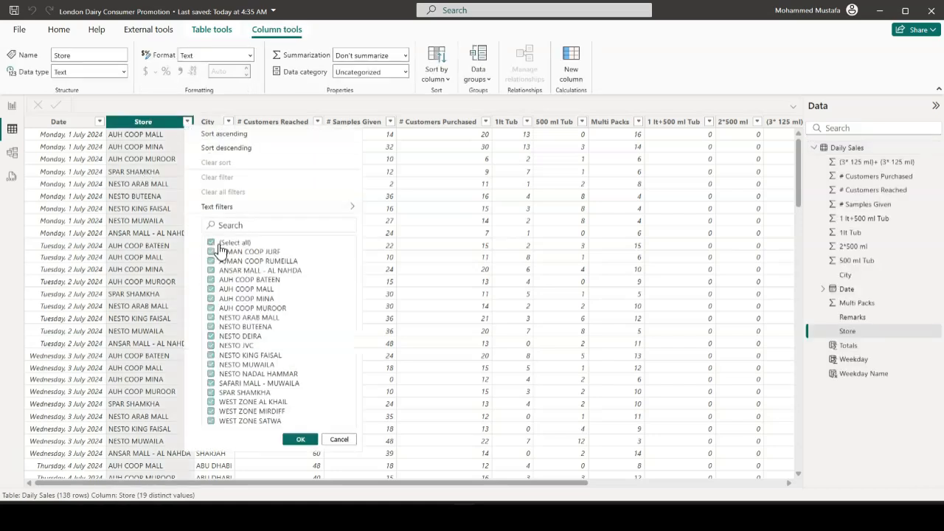
pyautogui.click(212, 271)
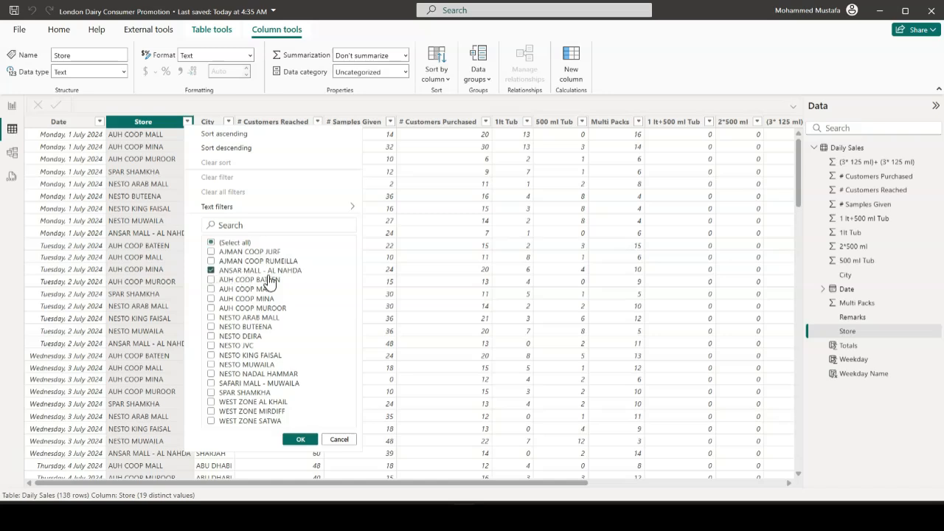
pyautogui.click(300, 440)
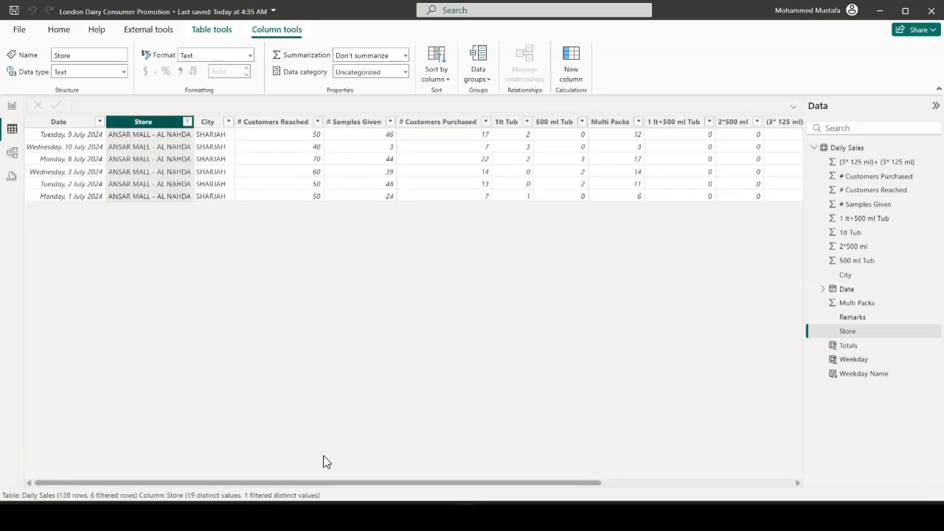
# Bring the filtered table's Totals column into view, switch to Calculator and place its window clear of that column
pyautogui.moveTo(311, 484); pyautogui.dragTo(699, 482)
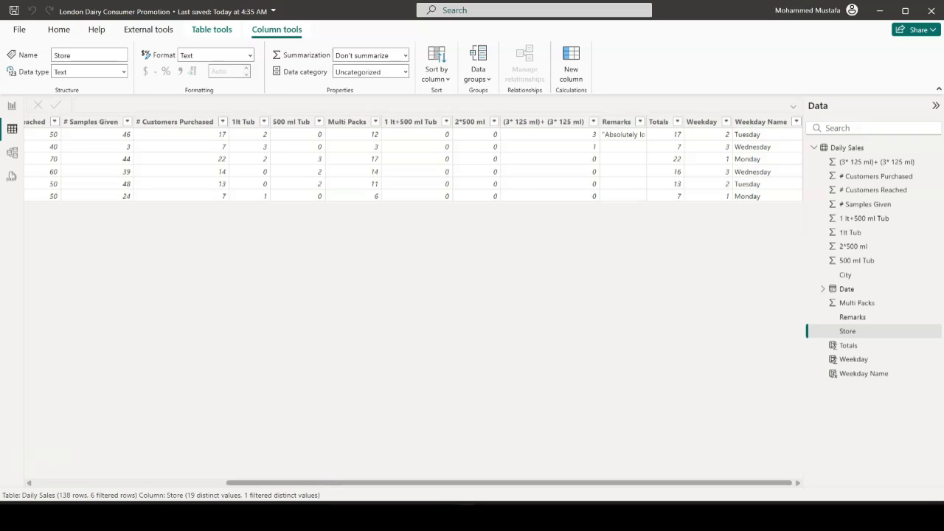
pyautogui.press('super')
pyautogui.write('calc')
pyautogui.press('Return')
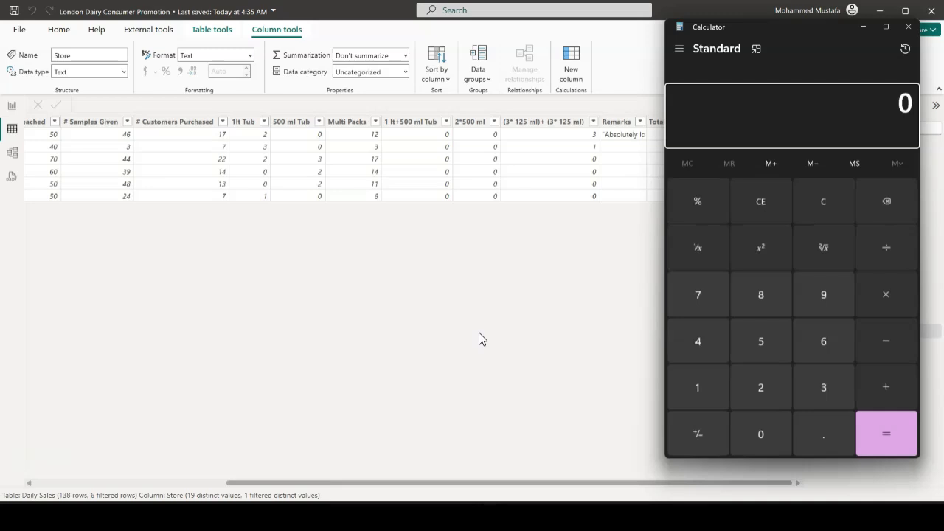
pyautogui.moveTo(772, 34); pyautogui.dragTo(394, 42)
# Add up the filtered store's Totals values 17, 7, 22, 16, 13 and 7 in Calculator and close it
pyautogui.click(331, 393)
pyautogui.click(328, 310)
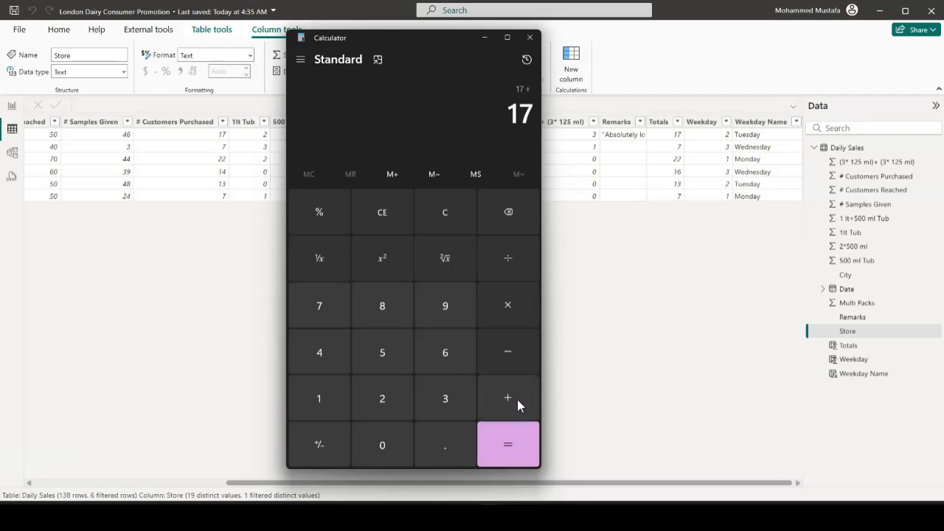
pyautogui.click(322, 308)
pyautogui.click(508, 398)
pyautogui.click(382, 398)
pyautogui.click(382, 398)
pyautogui.click(507, 399)
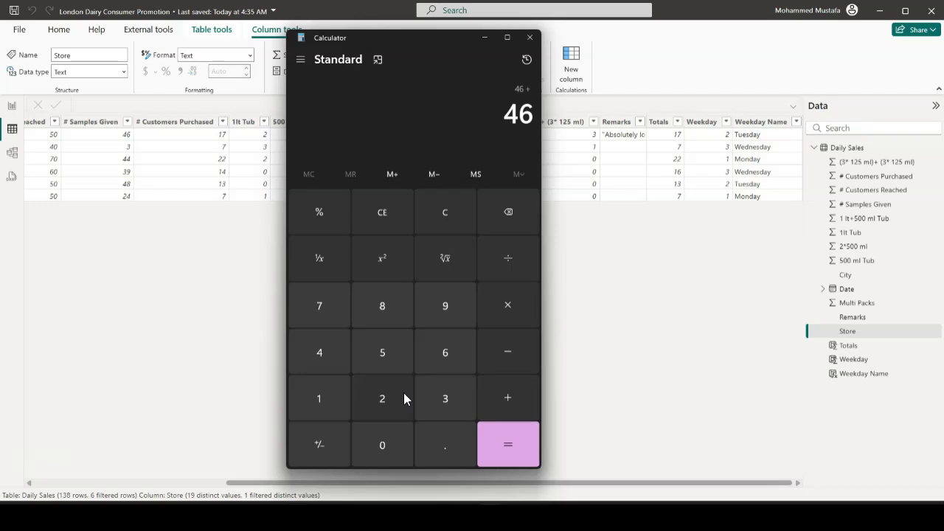
pyautogui.click(321, 392)
pyautogui.click(453, 355)
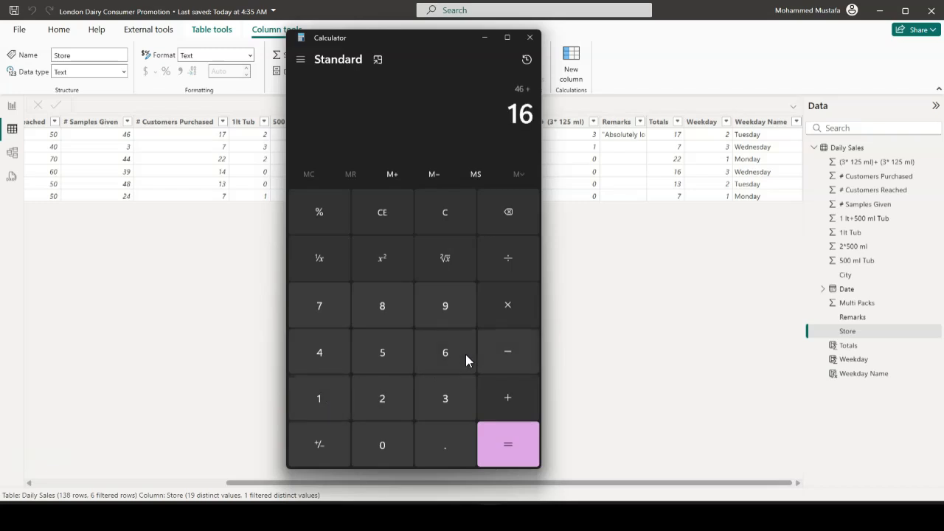
pyautogui.click(507, 418)
pyautogui.click(324, 399)
pyautogui.click(465, 397)
pyautogui.click(500, 394)
pyautogui.click(327, 307)
pyautogui.click(515, 459)
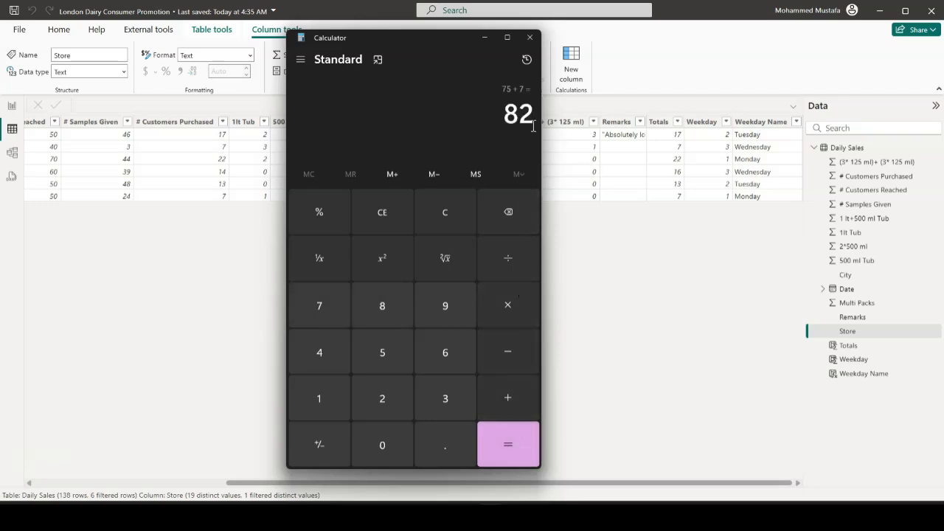
pyautogui.click(529, 37)
# Compare the ANSAR MALL - AL NAHDA row in the Dashboard matrix with the filtered Daily Sales rows, ending on the report
pyautogui.click(12, 107)
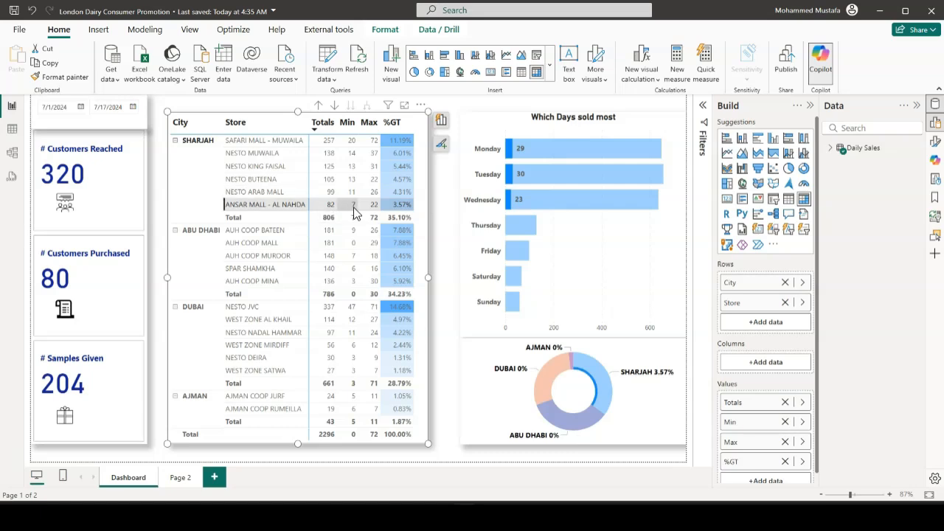
pyautogui.click(11, 131)
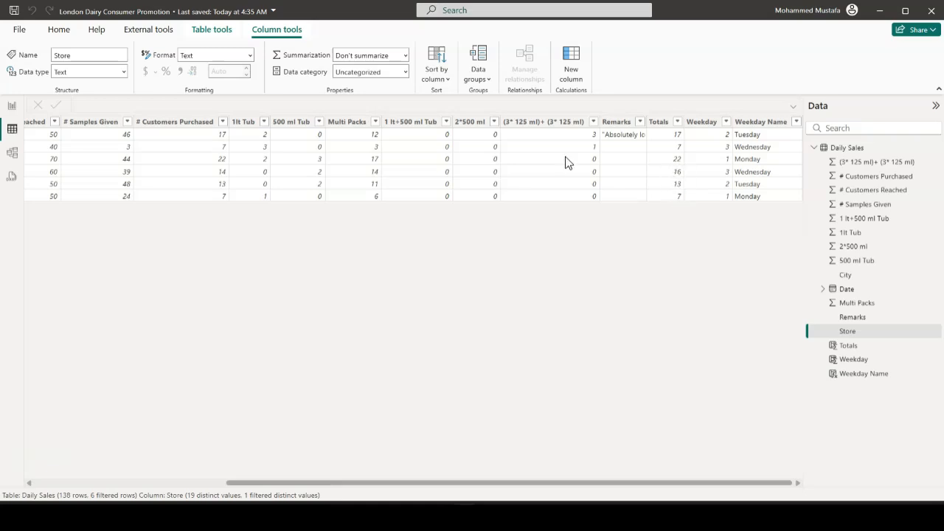
pyautogui.click(13, 108)
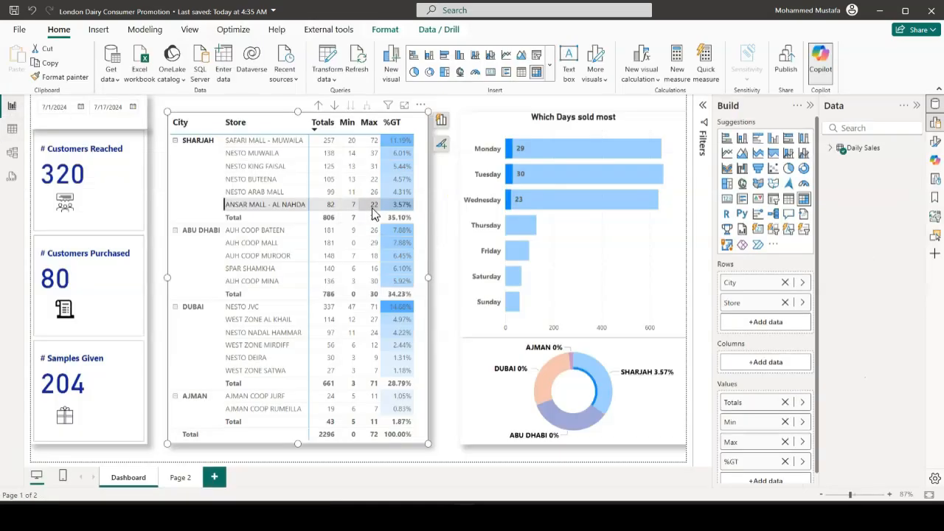
# Cross-filter the Dashboard by the NESTO ARAB MALL store to check the visuals, and clear the selection
pyautogui.click(444, 234)
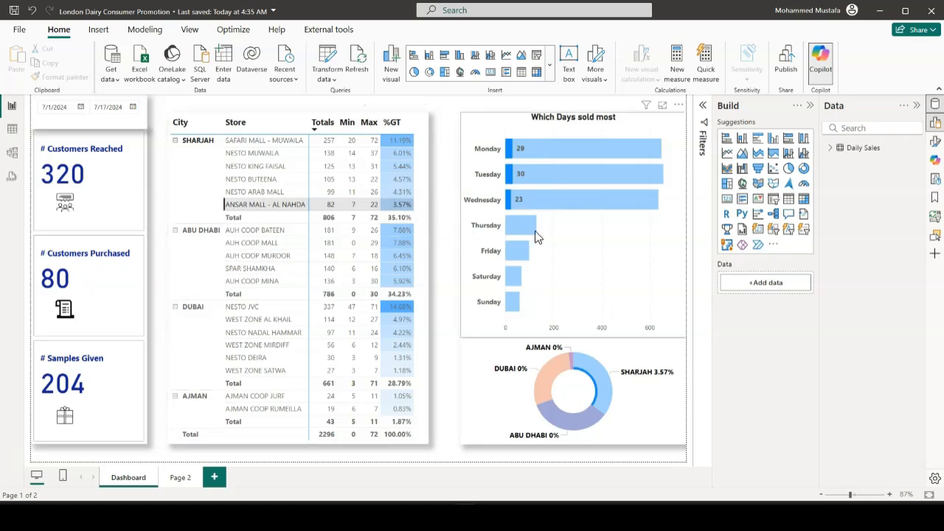
pyautogui.click(258, 194)
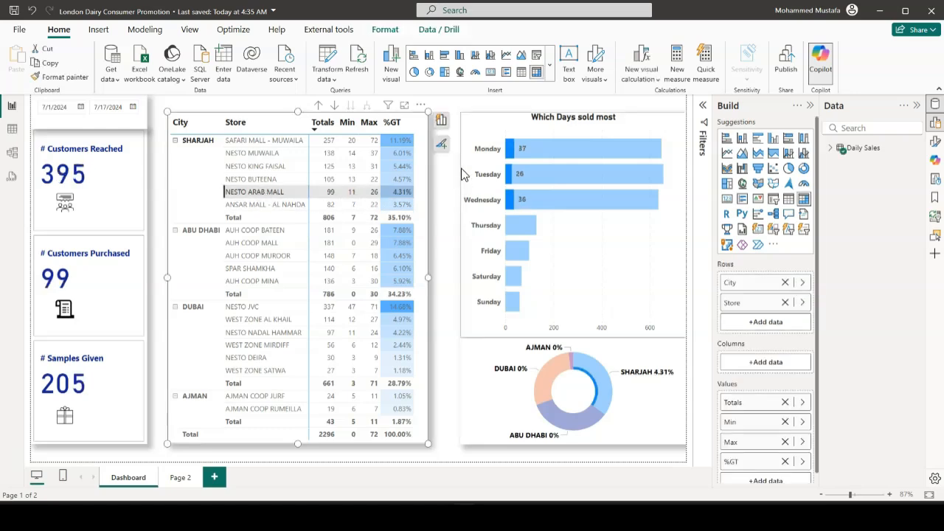
pyautogui.click(249, 194)
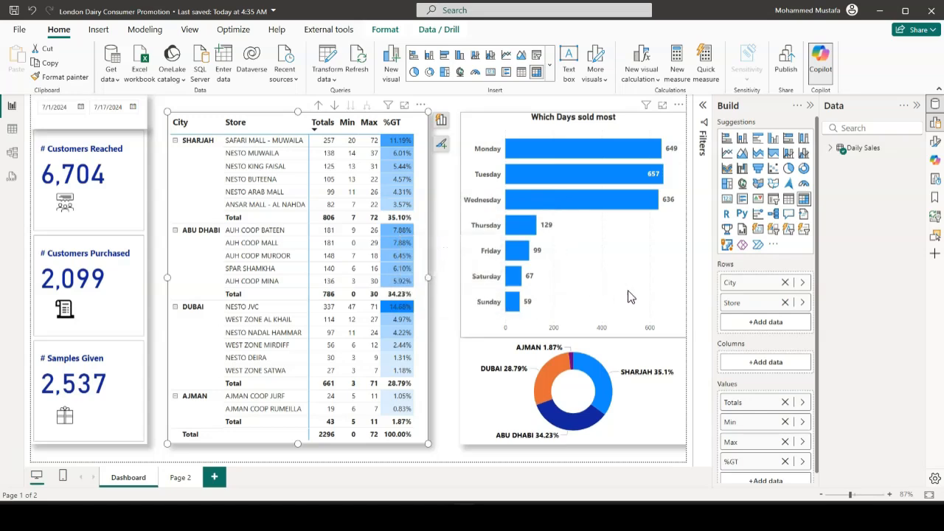
# Cross-filter the Dashboard by the SHARJAH slice of the donut chart and by the Wednesday bar, clearing each selection
pyautogui.click(607, 386)
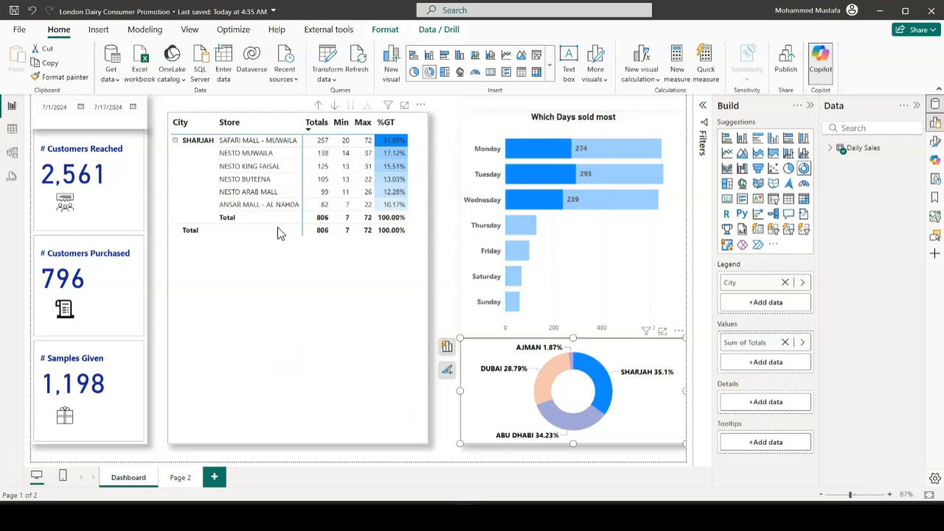
pyautogui.click(608, 393)
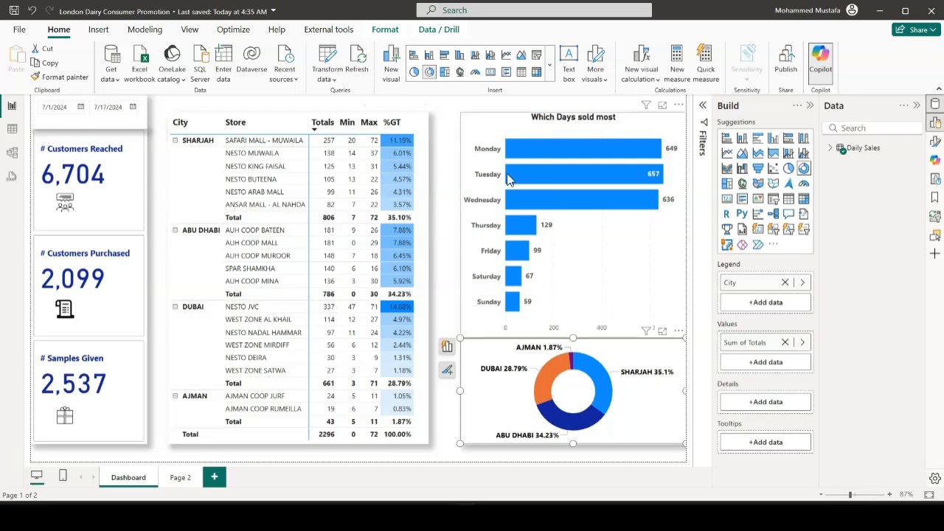
pyautogui.click(528, 201)
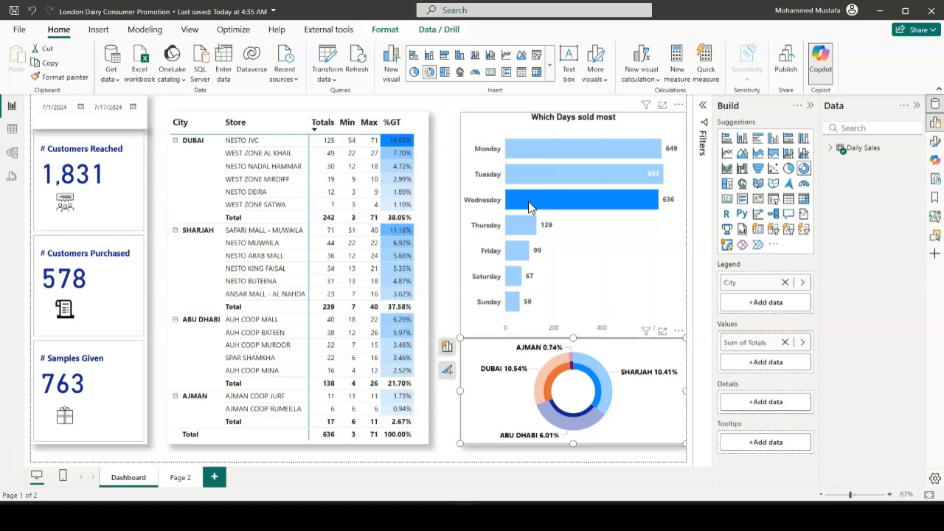
pyautogui.click(528, 201)
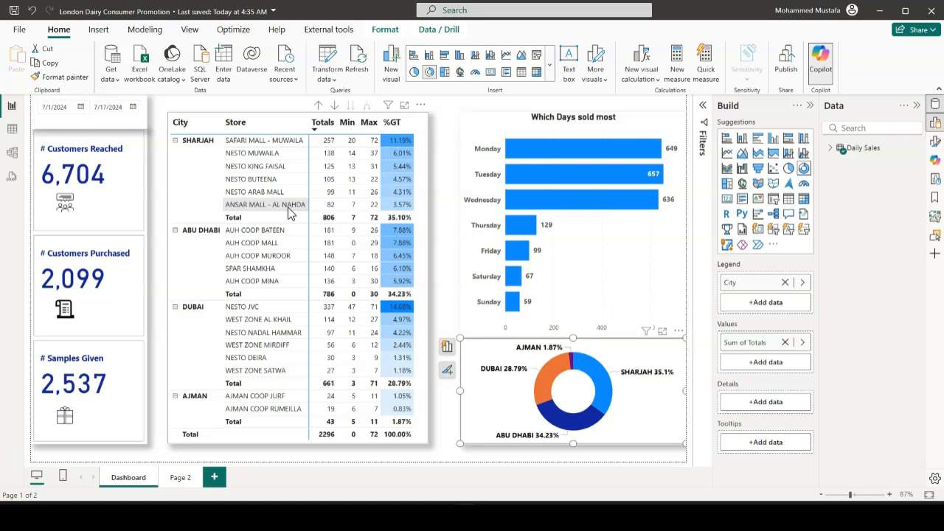
# Cross-filter the Dashboard by the AUH COOP BATEEN store in the matrix, and clear the selection
pyautogui.click(253, 232)
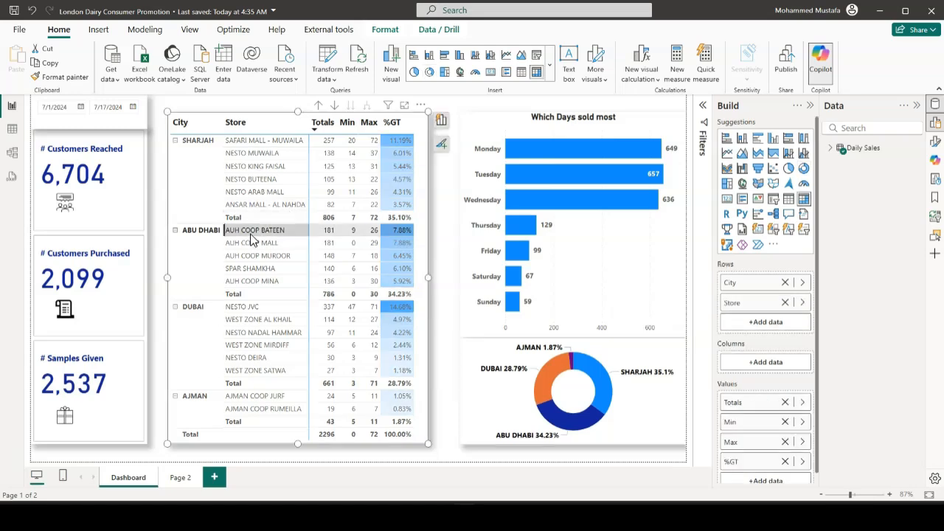
pyautogui.click(253, 232)
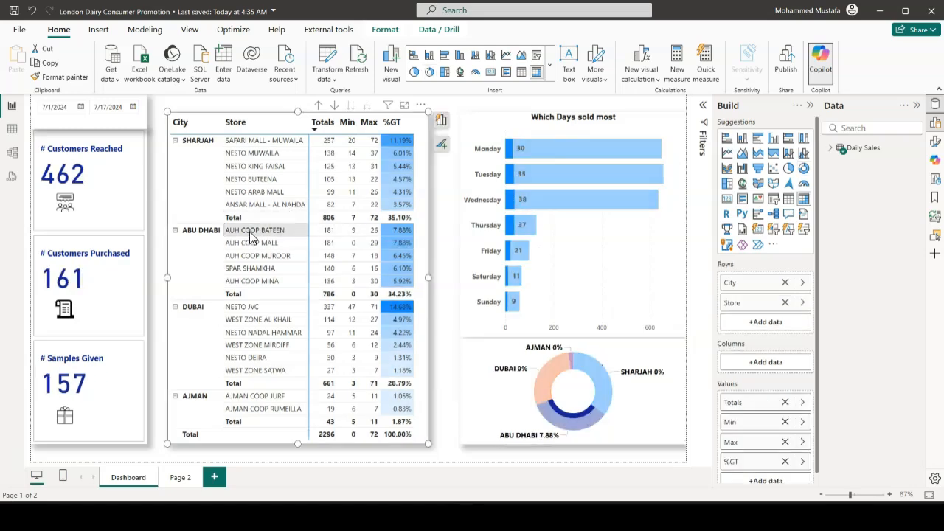
pyautogui.click(451, 282)
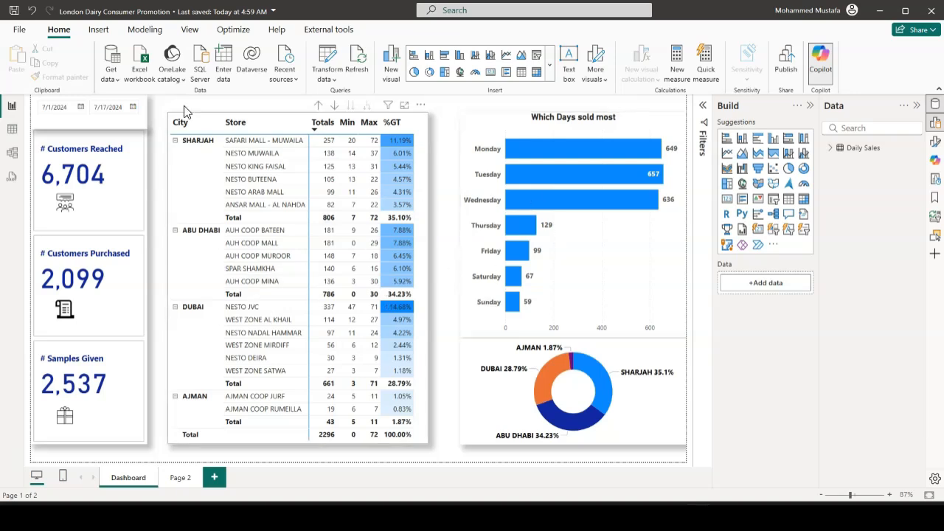
# Try several report themes, including Accessible Tidal, Accessible Orchid and City park, on the Dashboard
pyautogui.click(190, 31)
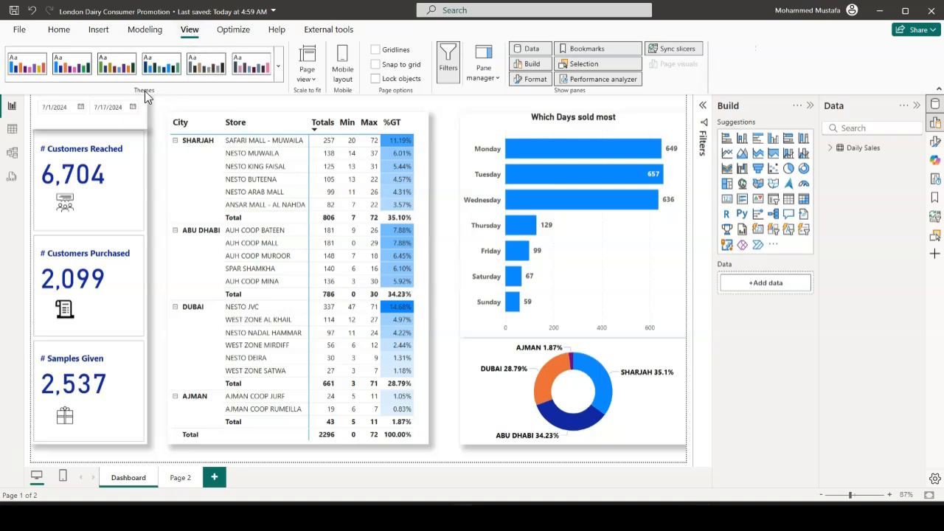
pyautogui.click(279, 81)
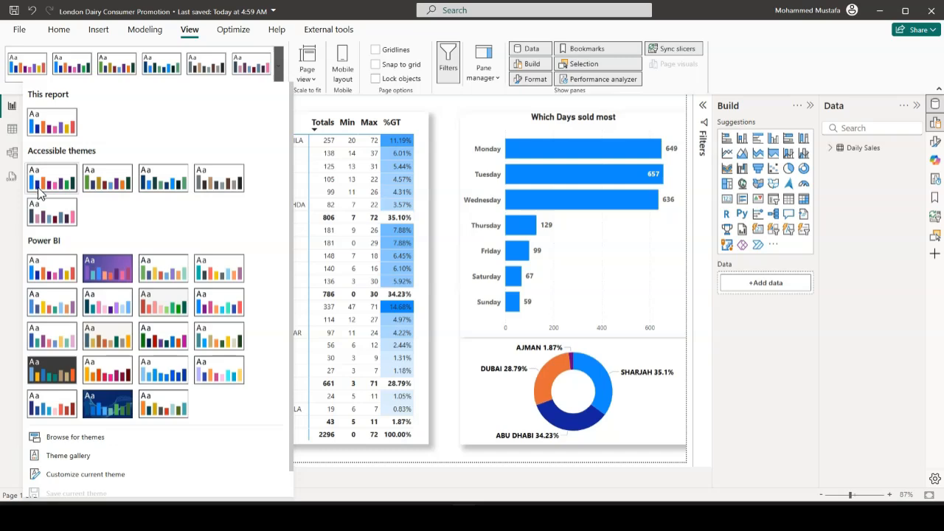
pyautogui.click(223, 192)
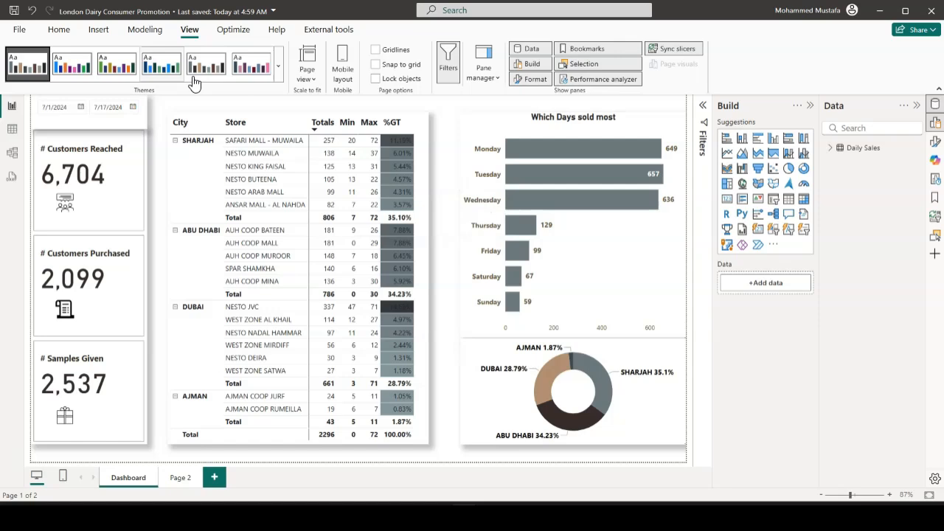
pyautogui.click(165, 66)
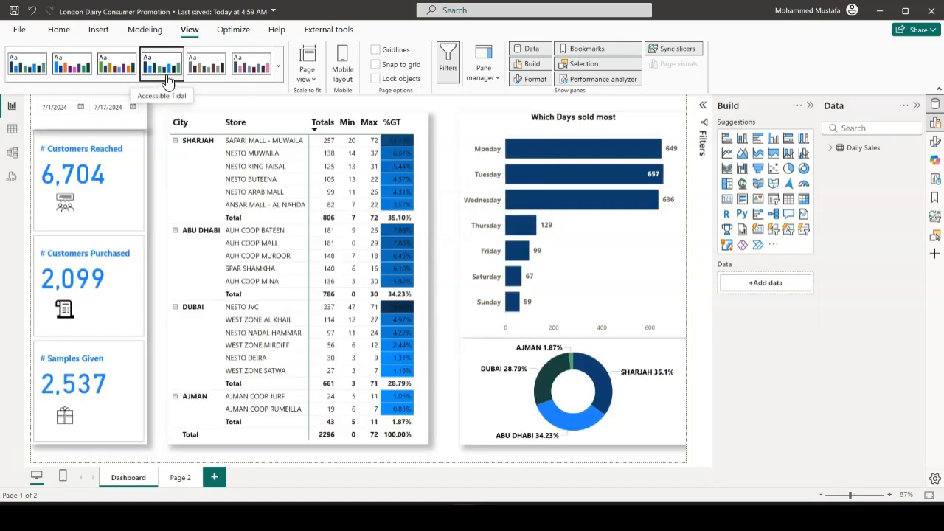
pyautogui.click(260, 79)
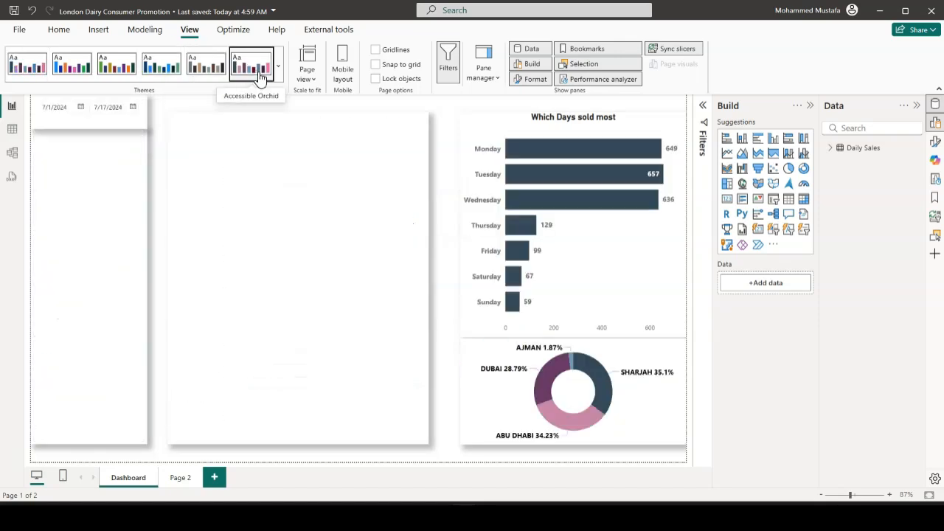
pyautogui.click(278, 77)
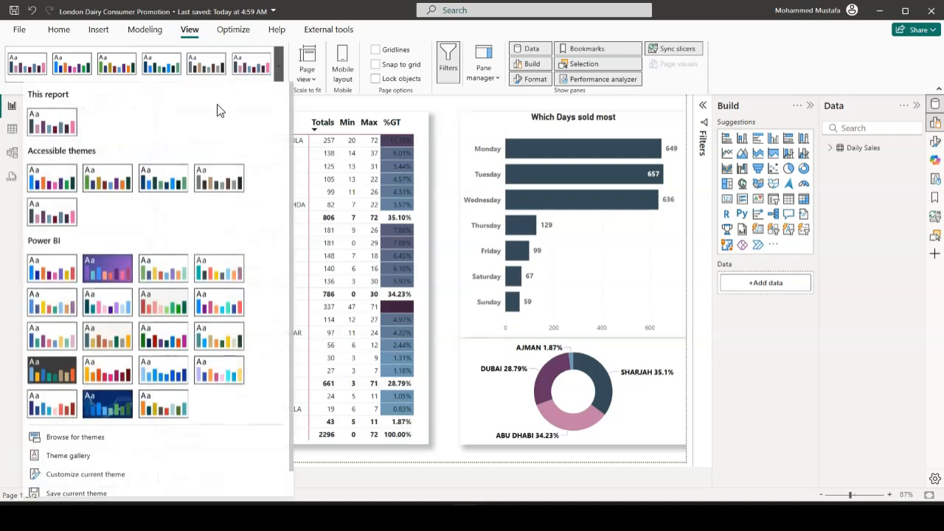
pyautogui.click(169, 264)
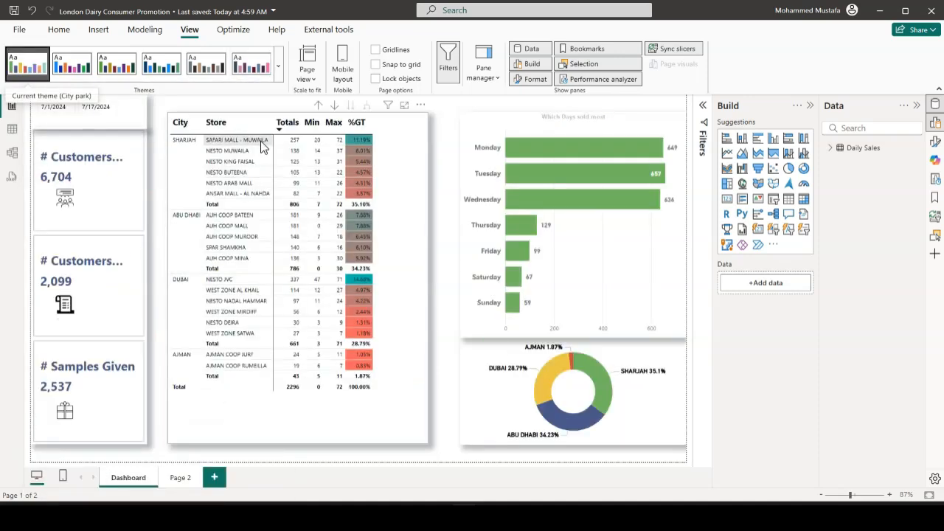
# Apply the dark Innovate theme to the report
pyautogui.click(279, 78)
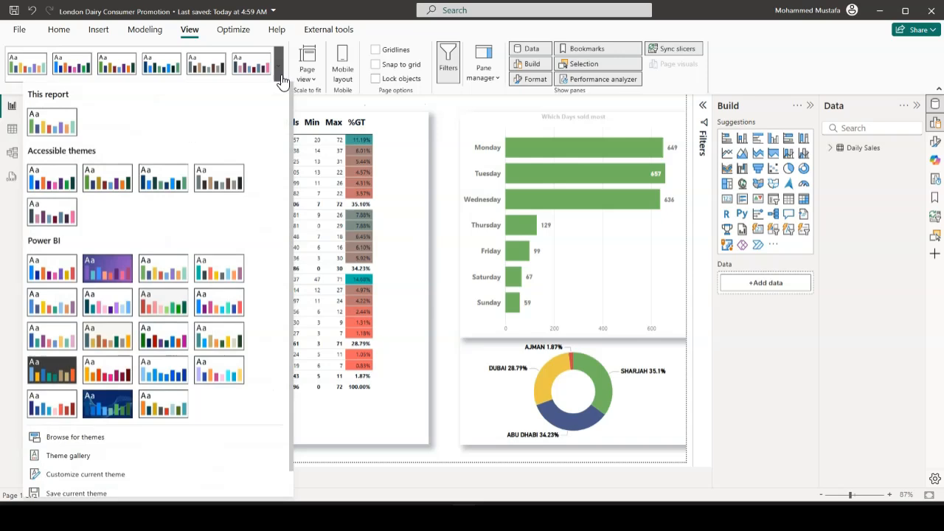
pyautogui.click(60, 375)
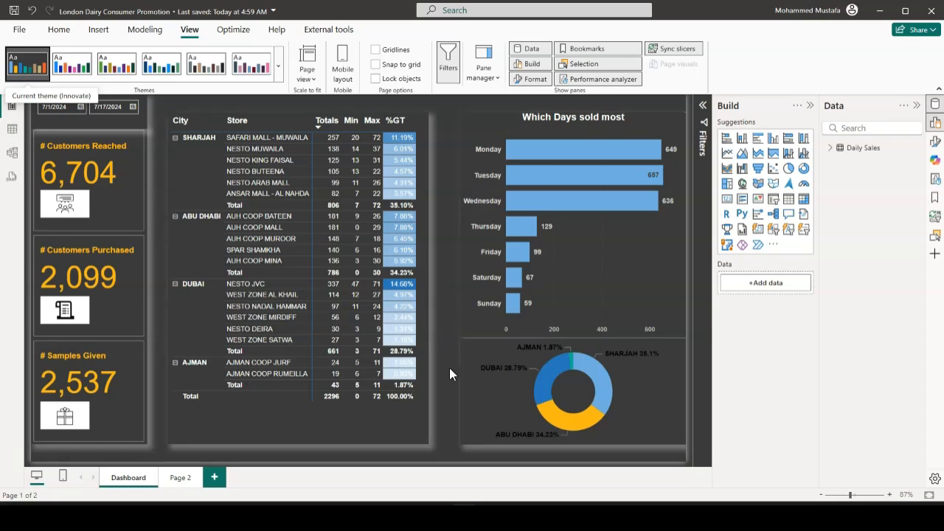
# Set the text color of the city donut chart's detail label values to white
pyautogui.moveTo(514, 369)
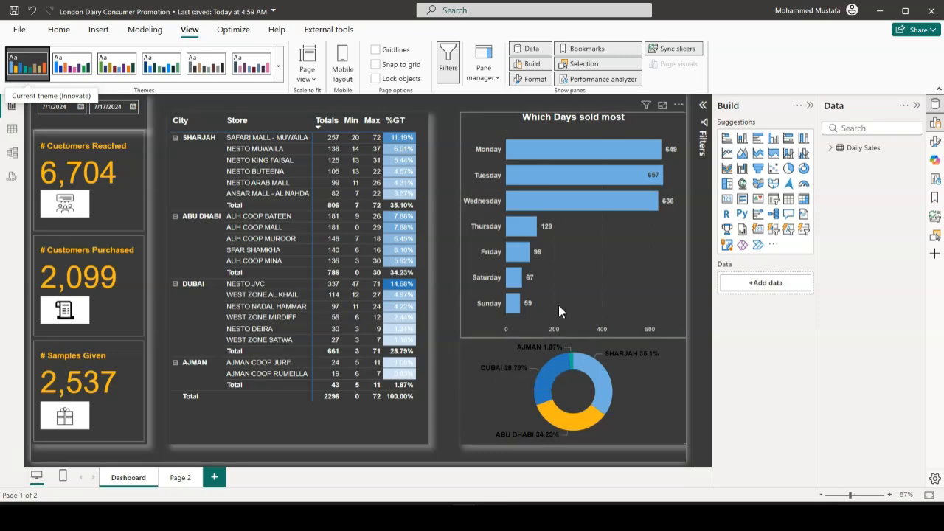
pyautogui.click(506, 369)
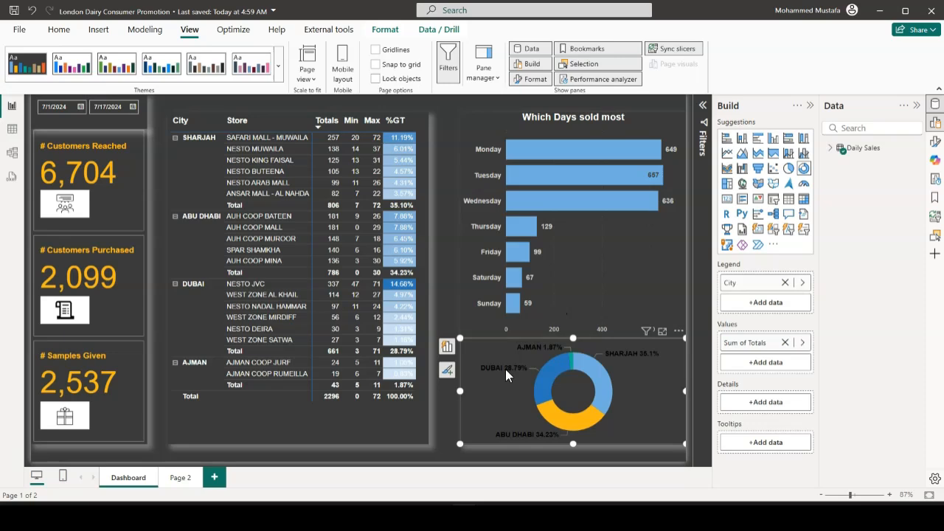
pyautogui.click(935, 142)
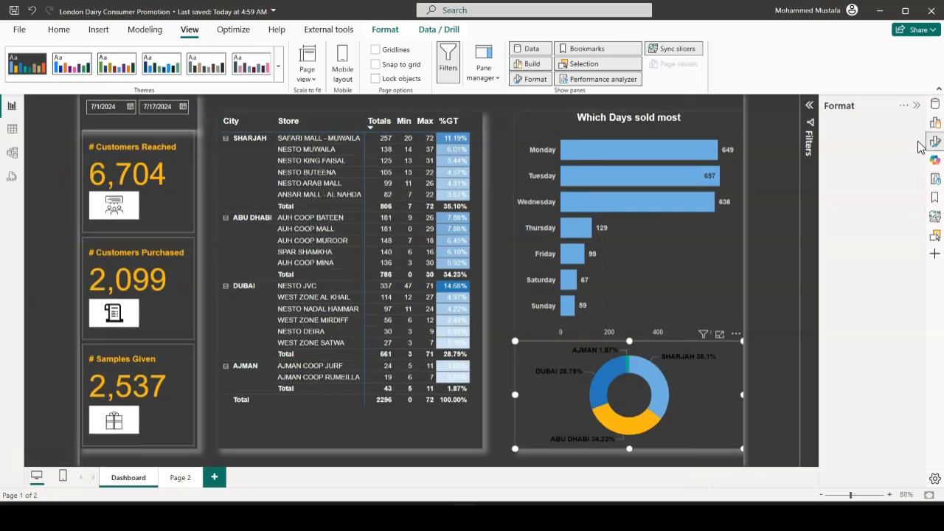
pyautogui.click(838, 279)
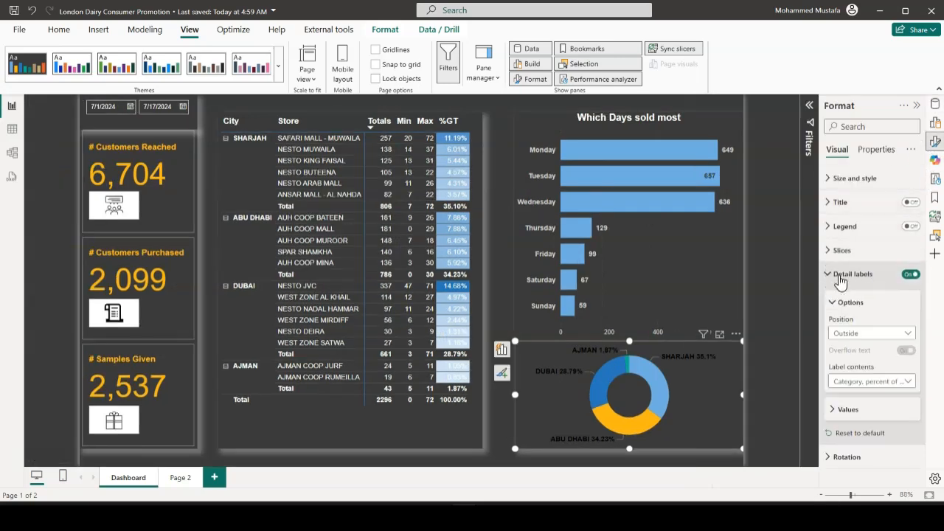
pyautogui.click(837, 408)
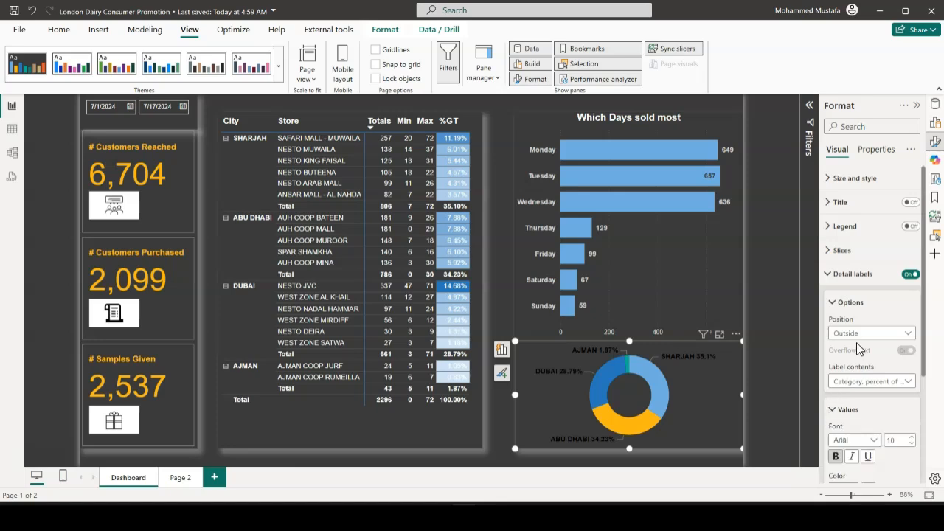
pyautogui.scroll(-2, 858, 347)
pyautogui.scroll(-1, 858, 347)
pyautogui.click(852, 330)
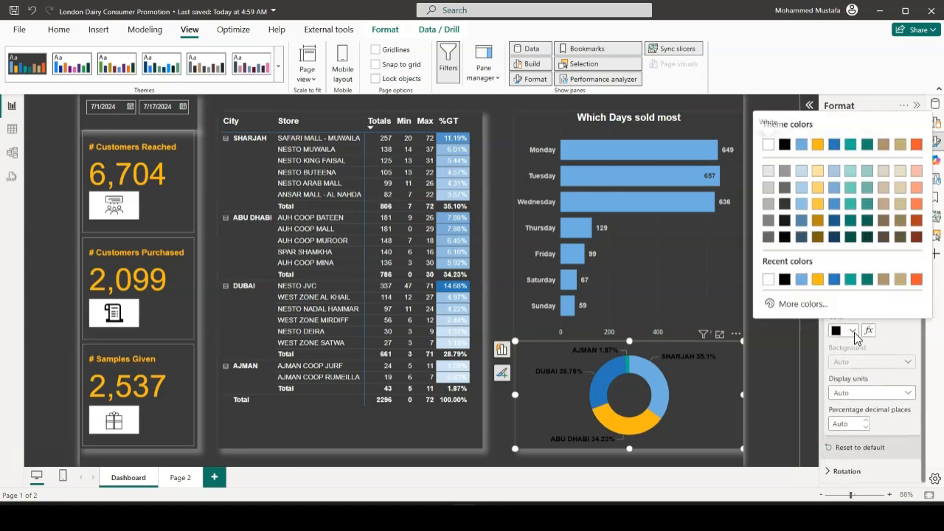
pyautogui.click(769, 279)
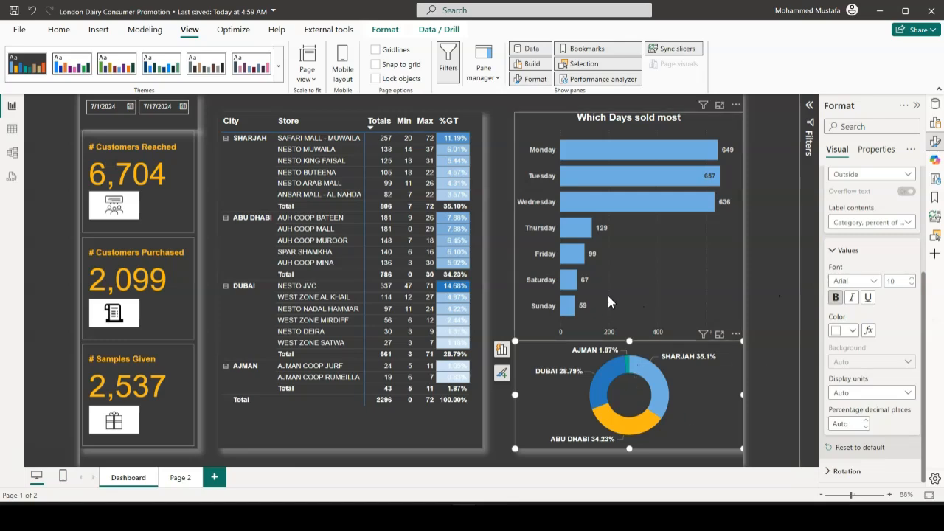
pyautogui.click(478, 178)
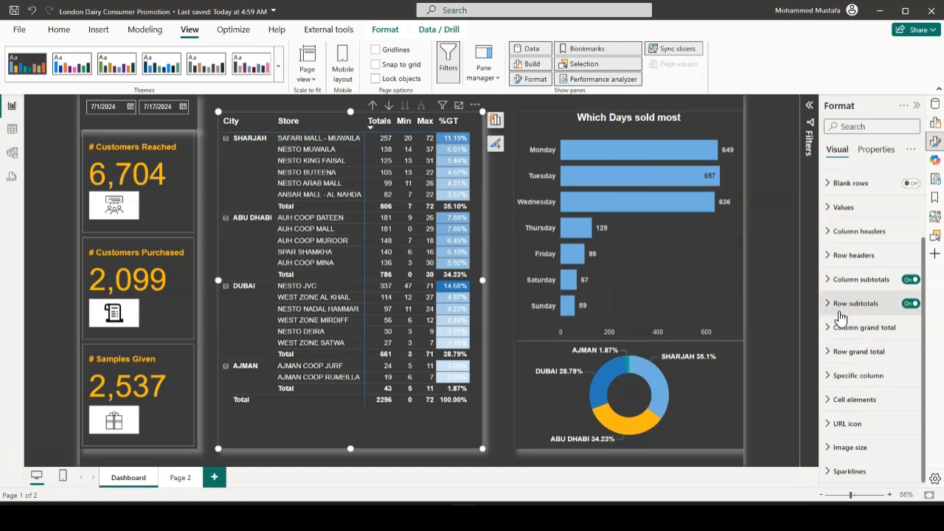
pyautogui.click(828, 213)
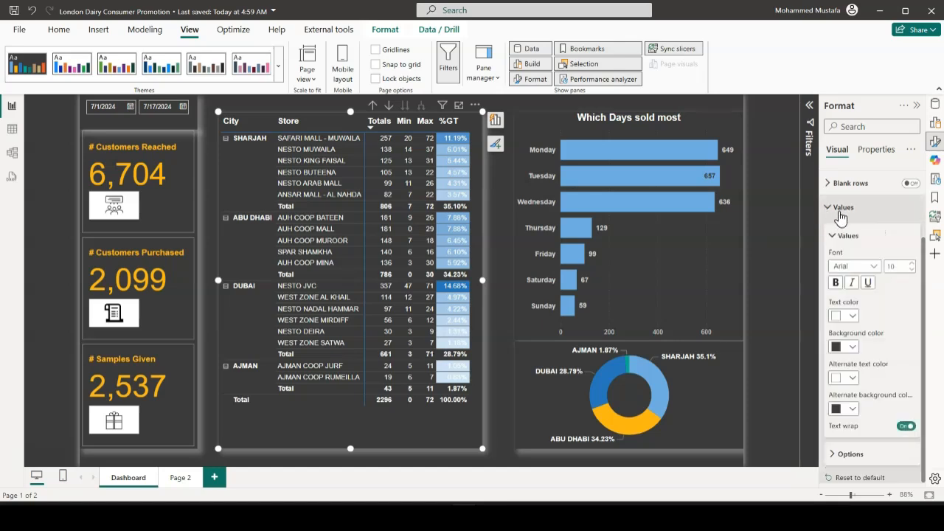
pyautogui.scroll(-1, 869, 374)
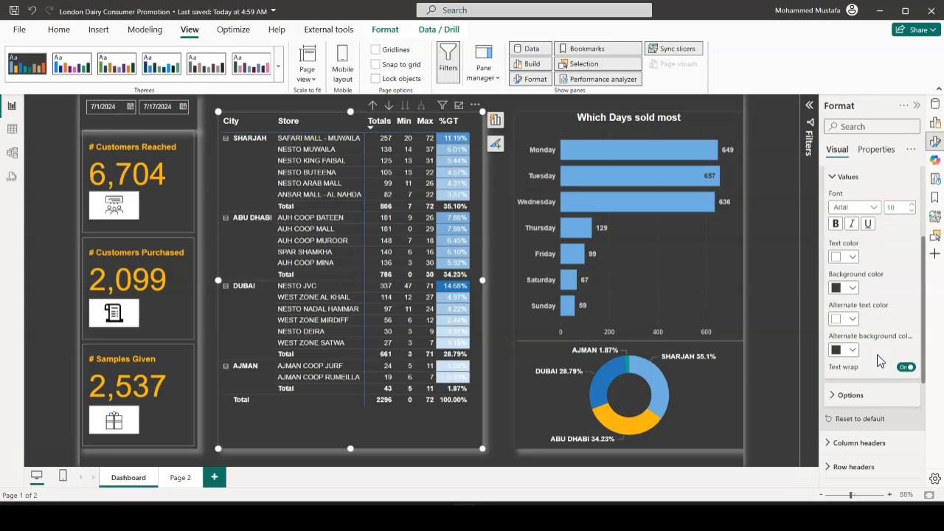
pyautogui.click(854, 351)
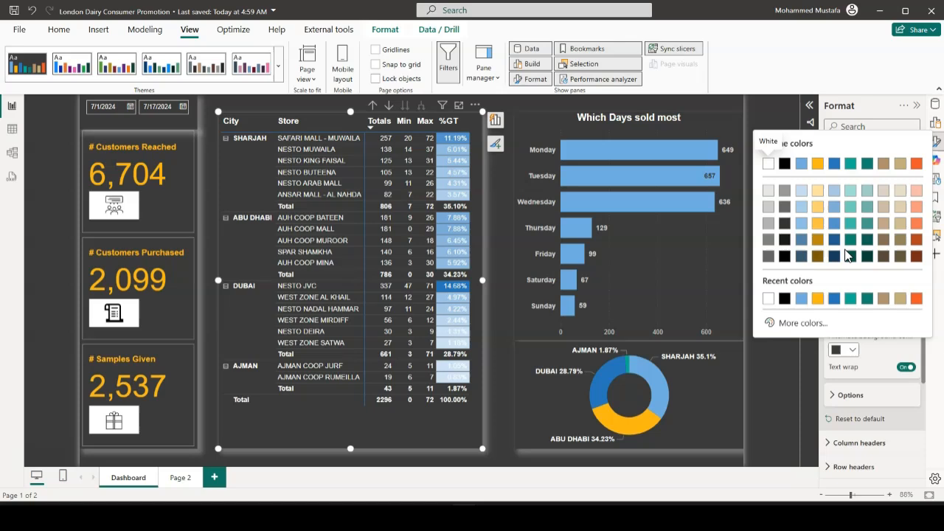
pyautogui.click(789, 363)
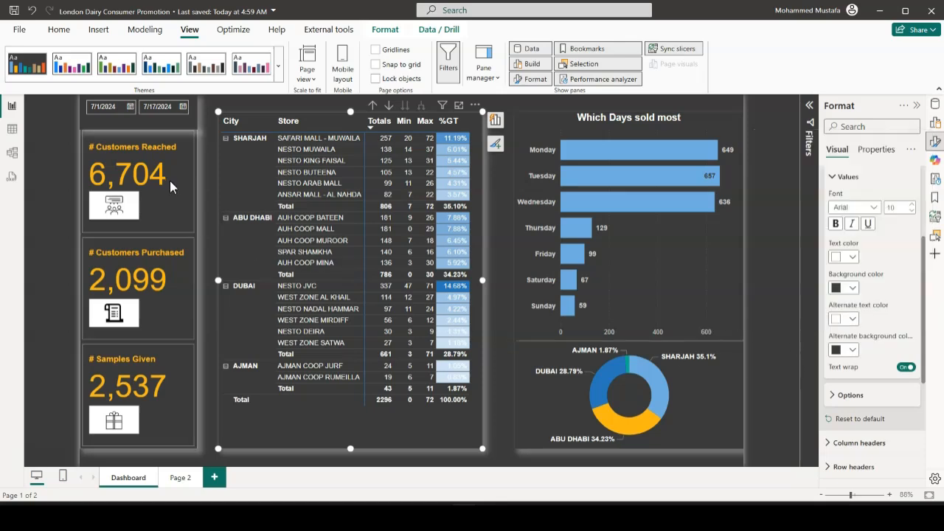
pyautogui.click(279, 86)
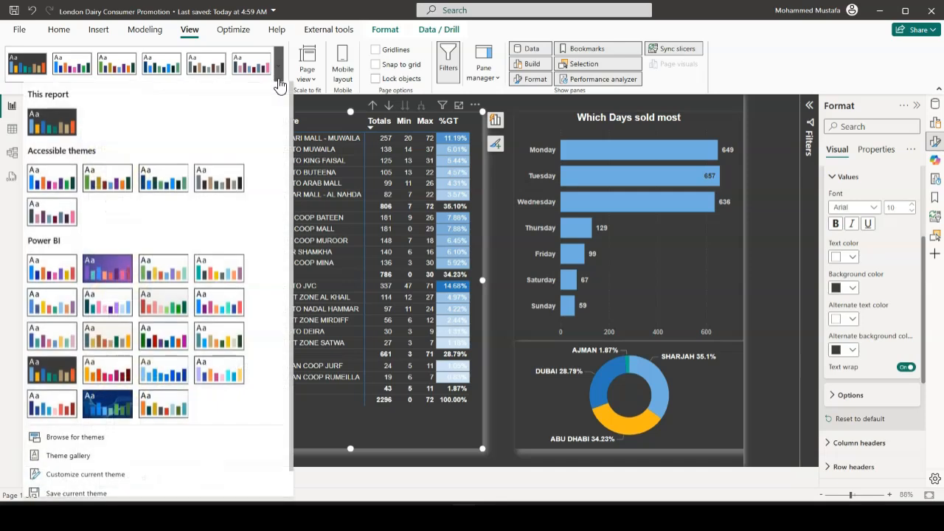
pyautogui.scroll(-1, 131, 472)
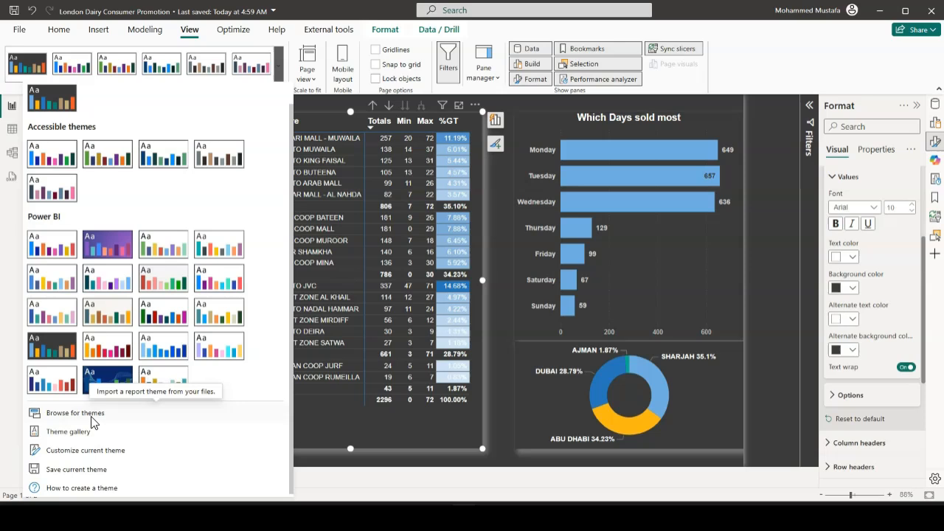
pyautogui.click(328, 436)
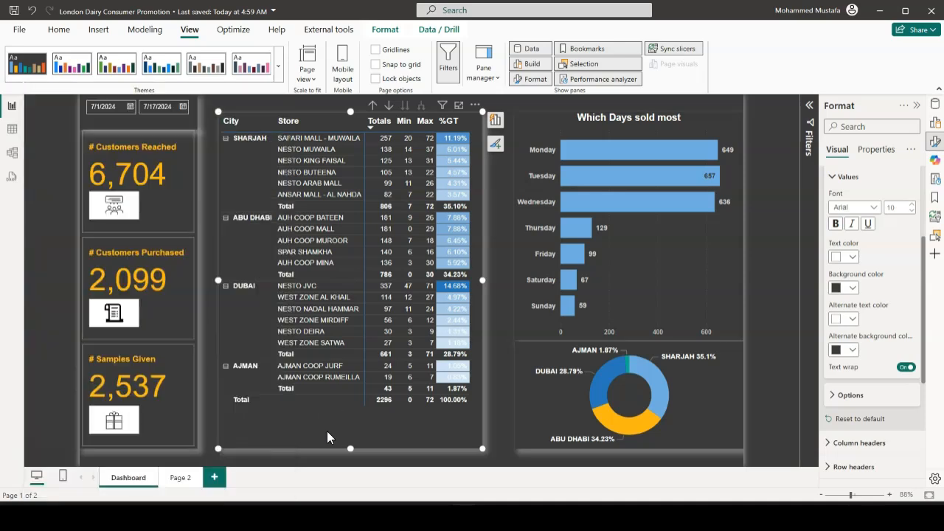
pyautogui.click(497, 439)
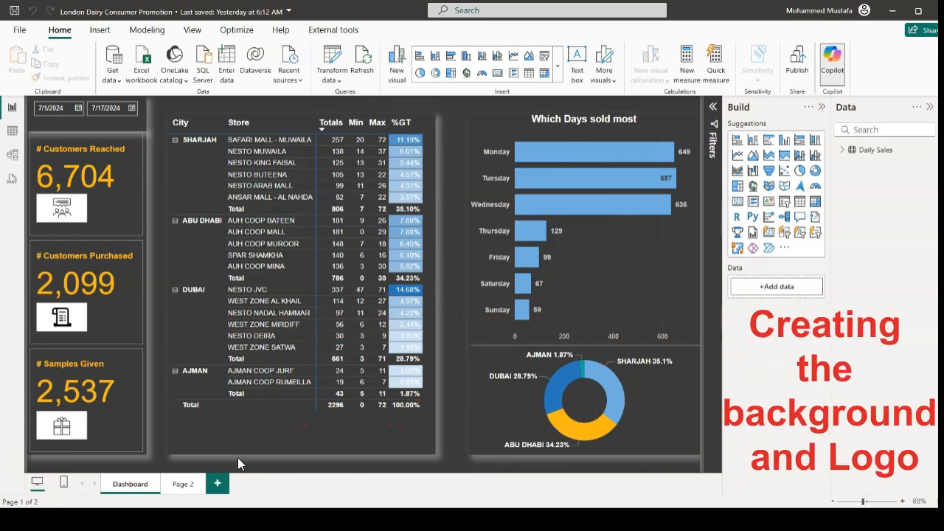
# Rename the report page Page 2 as Overview
pyautogui.click(183, 492)
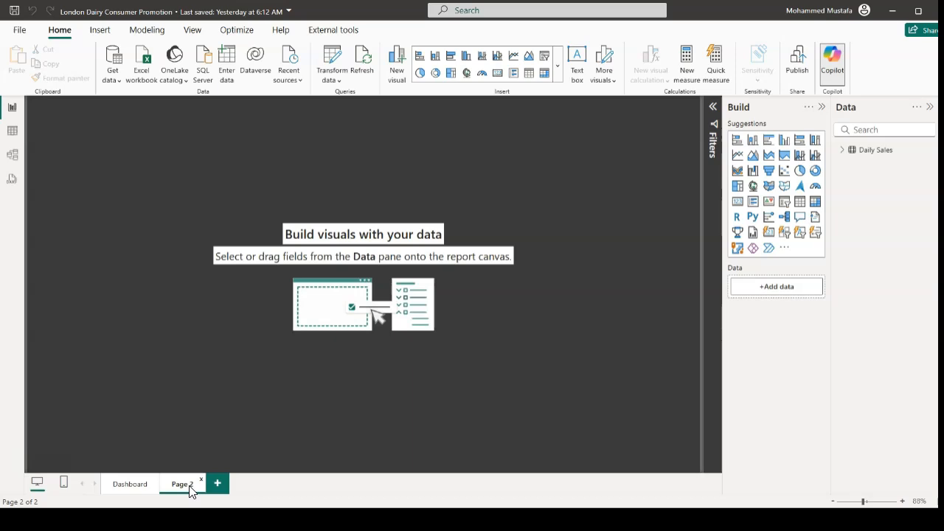
pyautogui.press('BackSpace')
pyautogui.press('BackSpace')
pyautogui.press('BackSpace')
pyautogui.press('BackSpace')
pyautogui.press('BackSpace')
pyautogui.write('Overview')
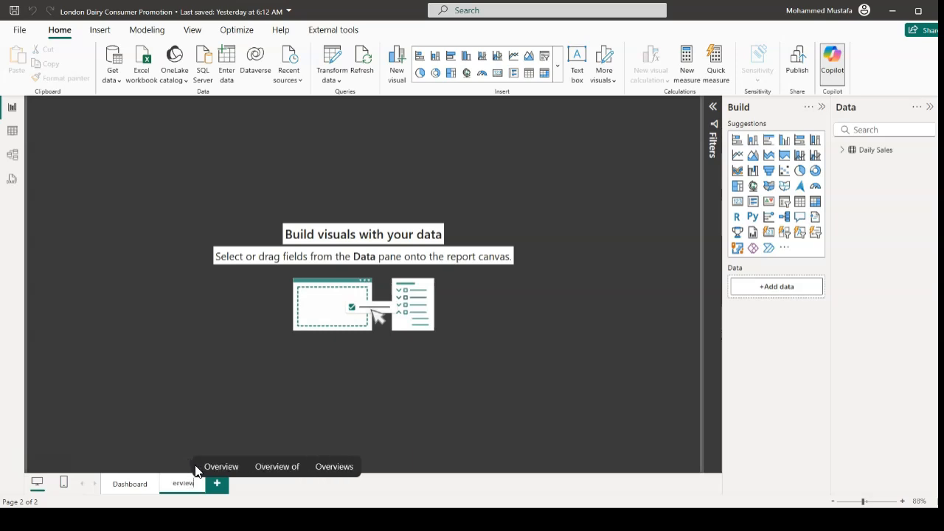
pyautogui.press('Return')
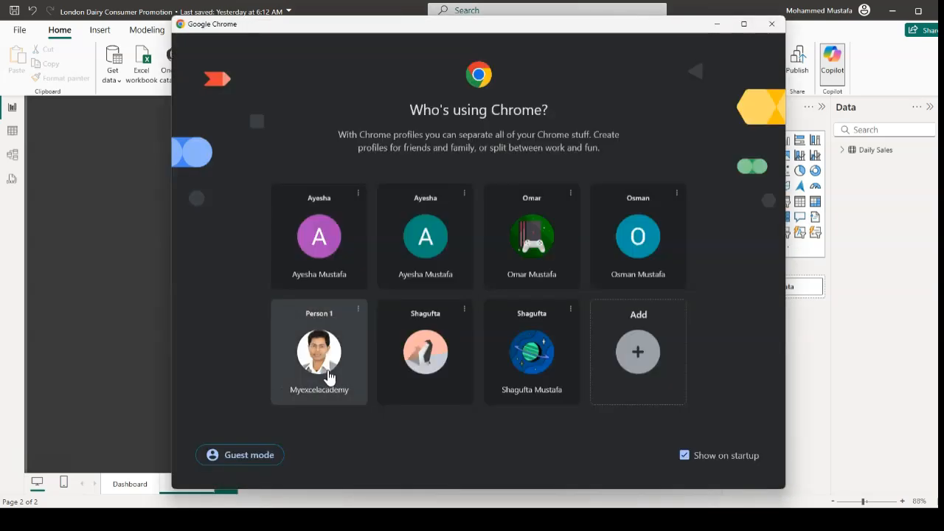
# Switch to the Chrome browser, search Google for "london dairy" and open the official londondairy.com website
pyautogui.click(340, 380)
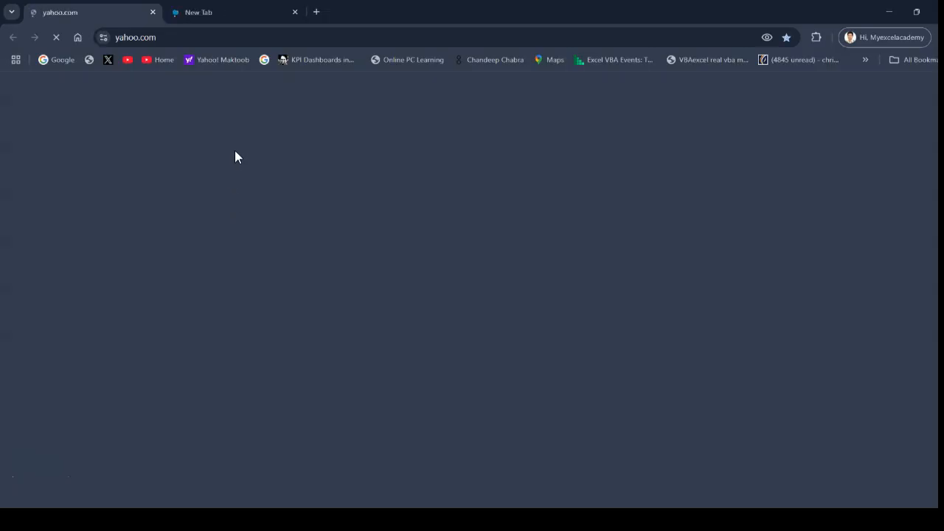
pyautogui.write('London')
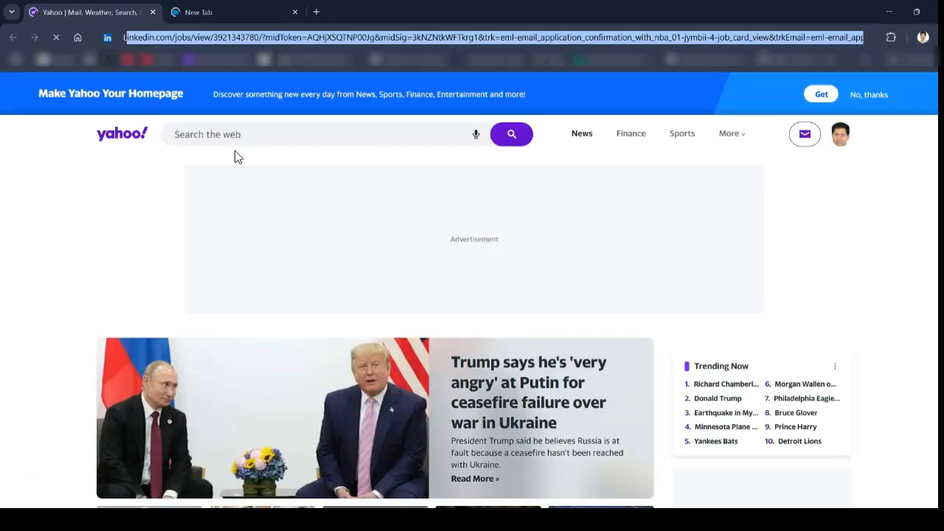
pyautogui.press('Return')
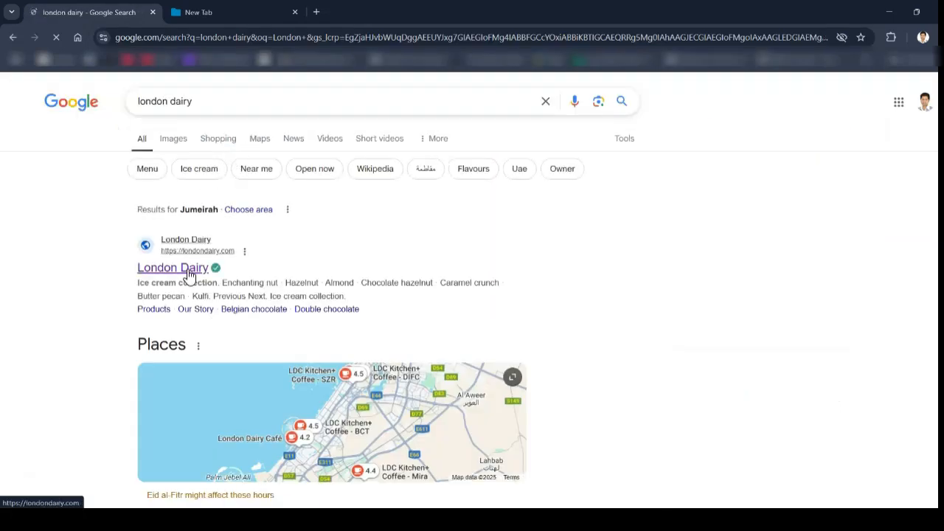
pyautogui.click(189, 275)
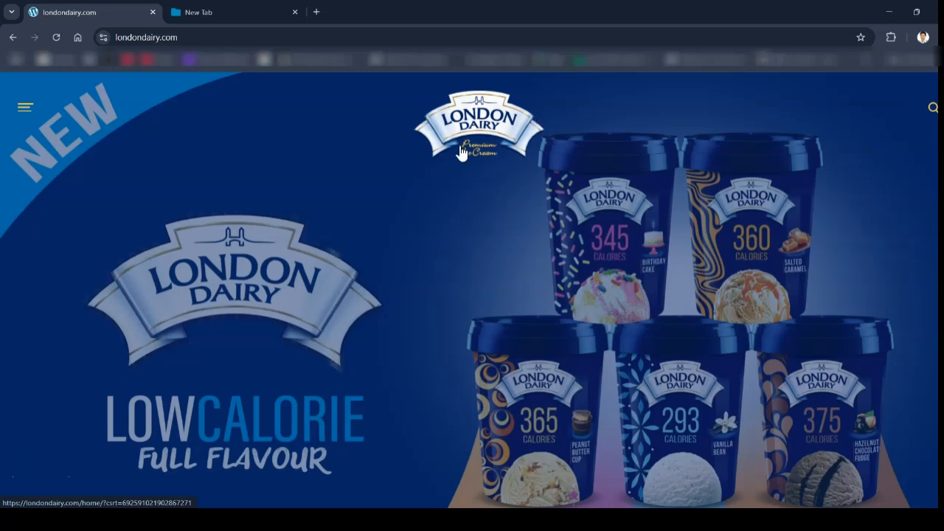
# Open the website's Products page and take a rectangular screen snip of the London Dairy logo
pyautogui.click(22, 115)
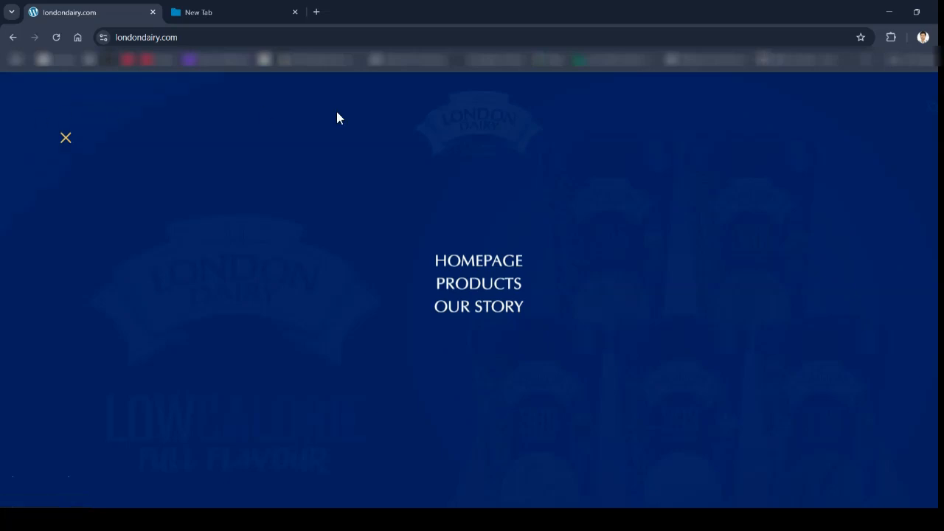
pyautogui.click(481, 290)
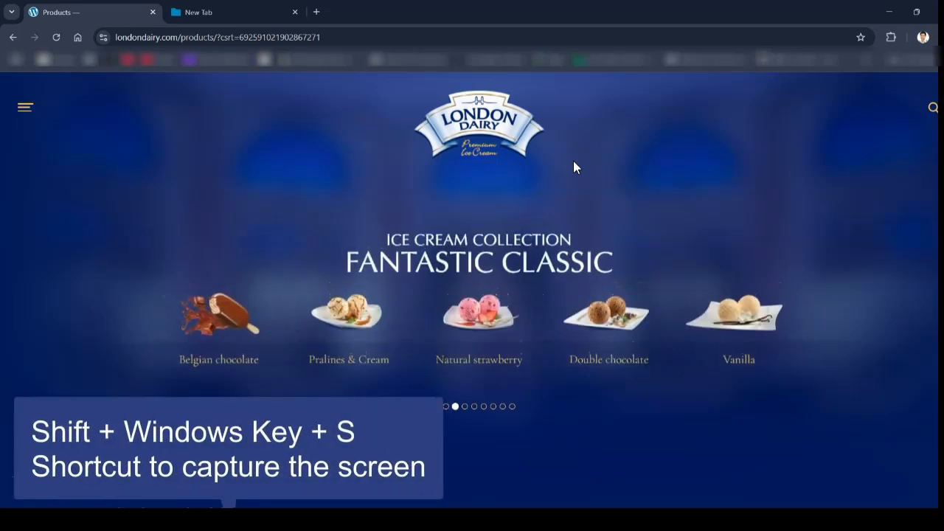
pyautogui.press('shift+super+s')
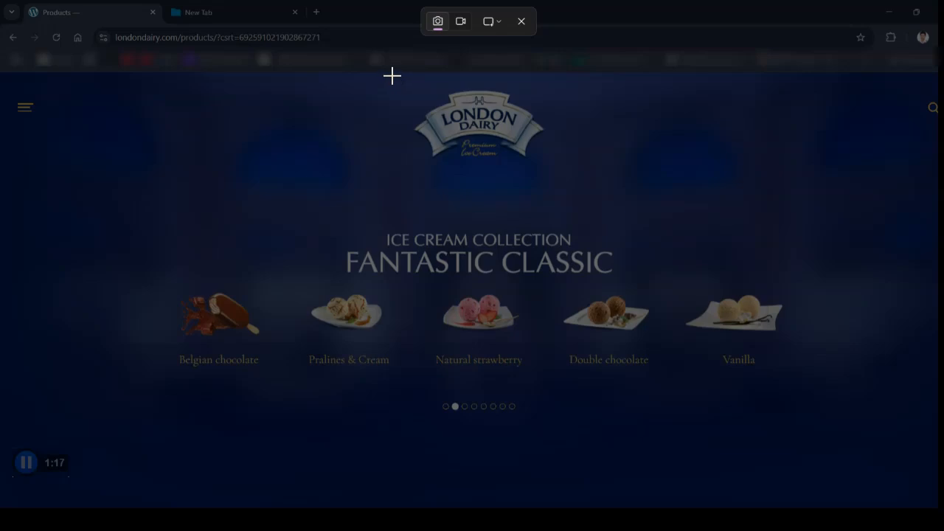
pyautogui.moveTo(392, 75); pyautogui.dragTo(560, 168)
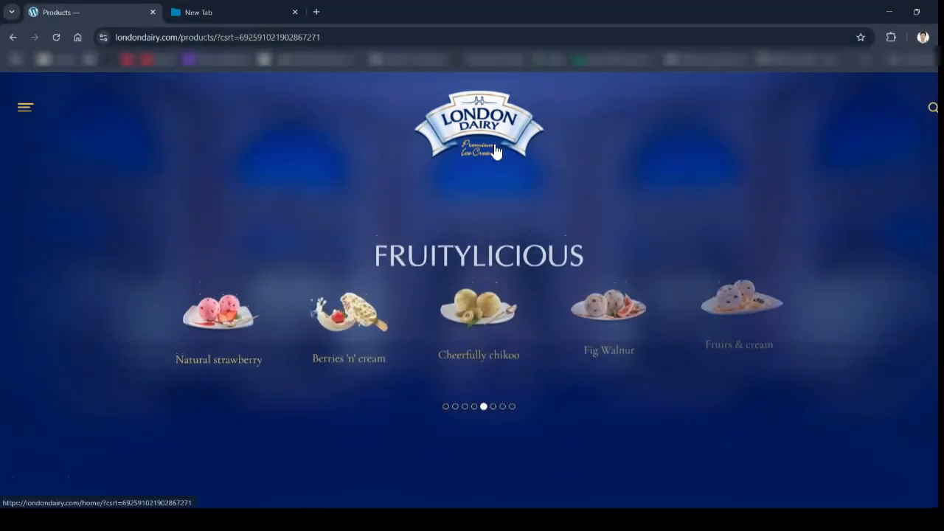
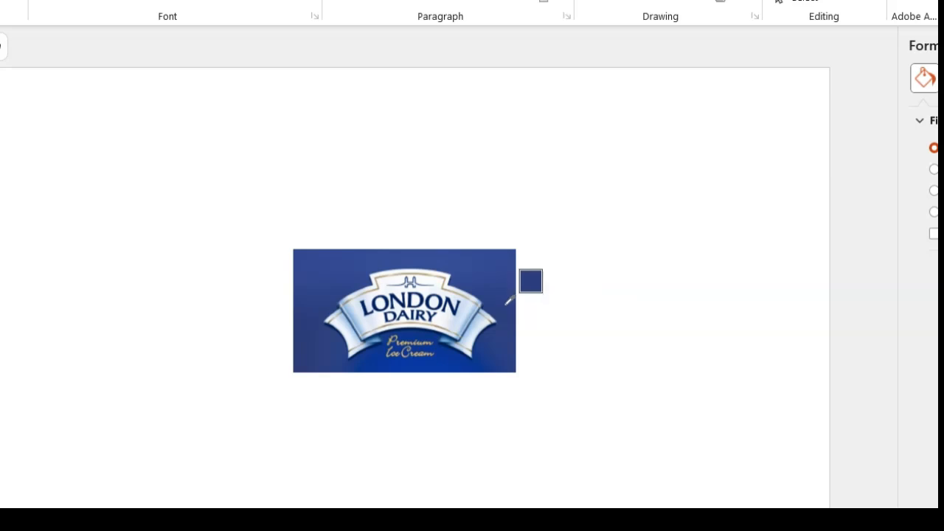
# Fill the slide background with the dark blue sampled by eyedropper from the edge of the London Dairy logo picture
pyautogui.moveTo(509, 300)
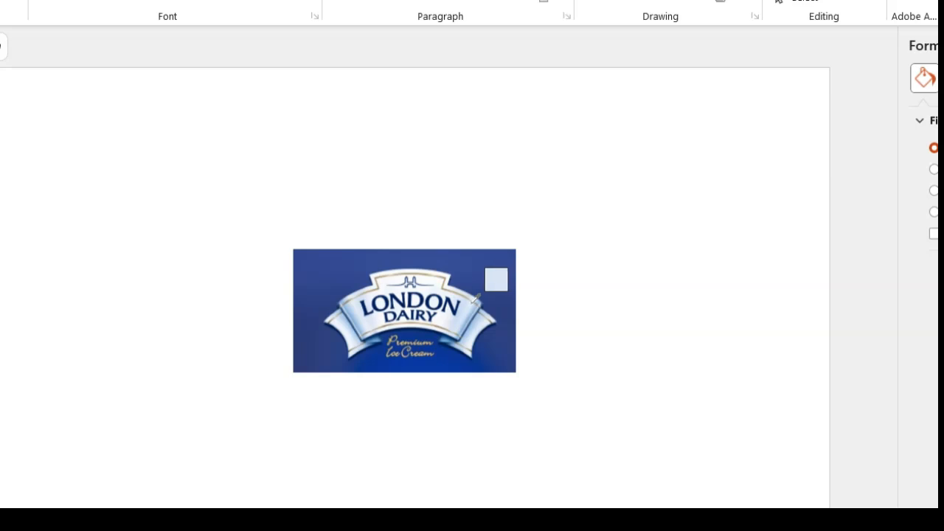
pyautogui.moveTo(475, 300)
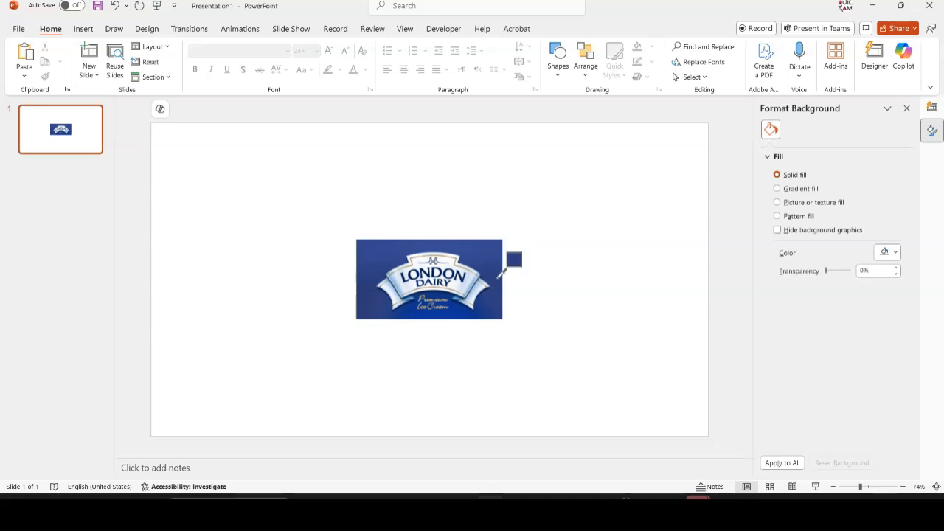
pyautogui.click(498, 277)
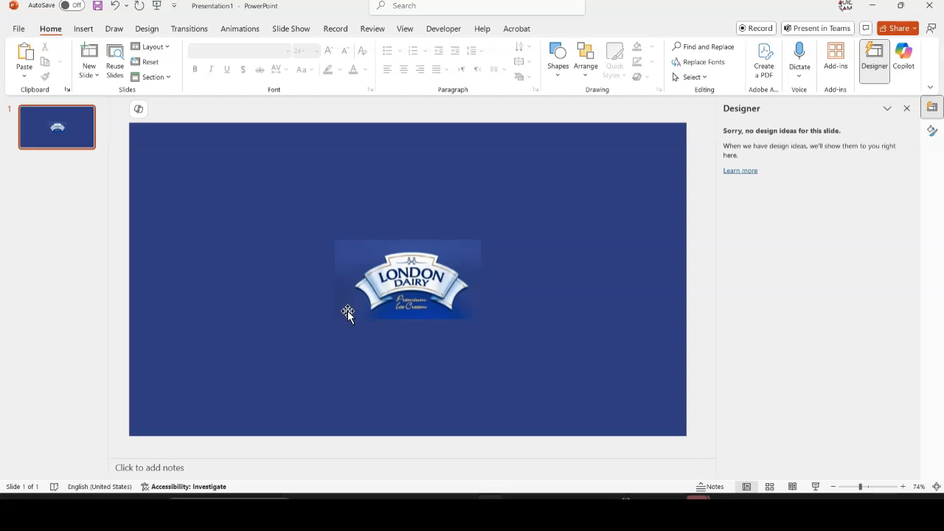
# Open the slide background's custom colour settings and copy the hex code of the fill colour
pyautogui.rightClick(572, 215)
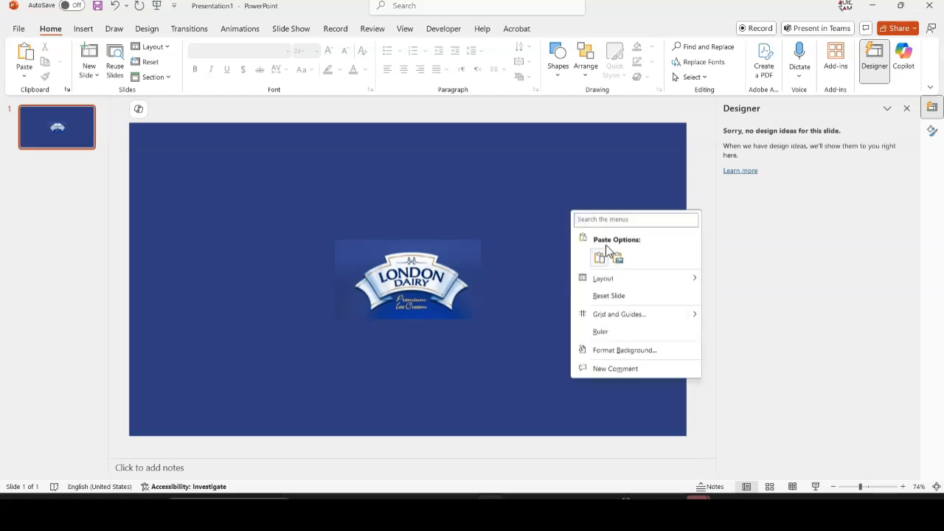
pyautogui.click(625, 350)
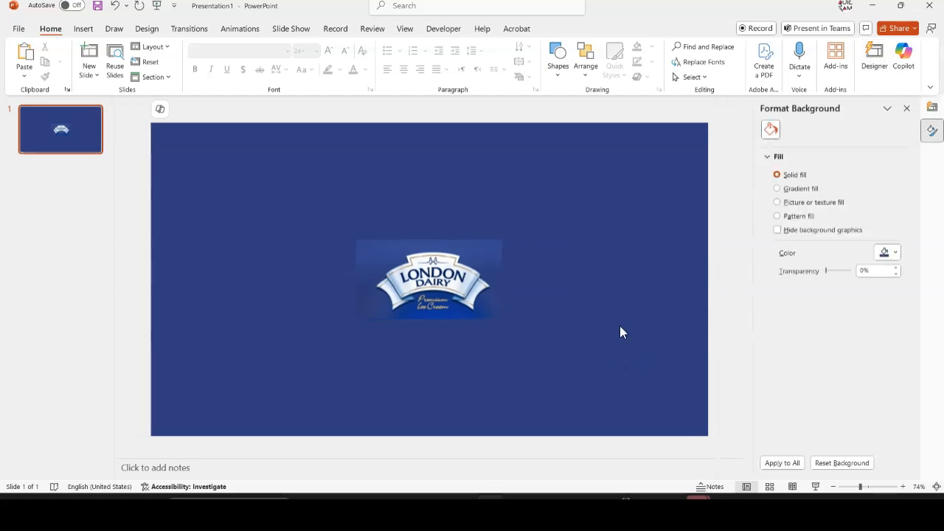
pyautogui.click(898, 254)
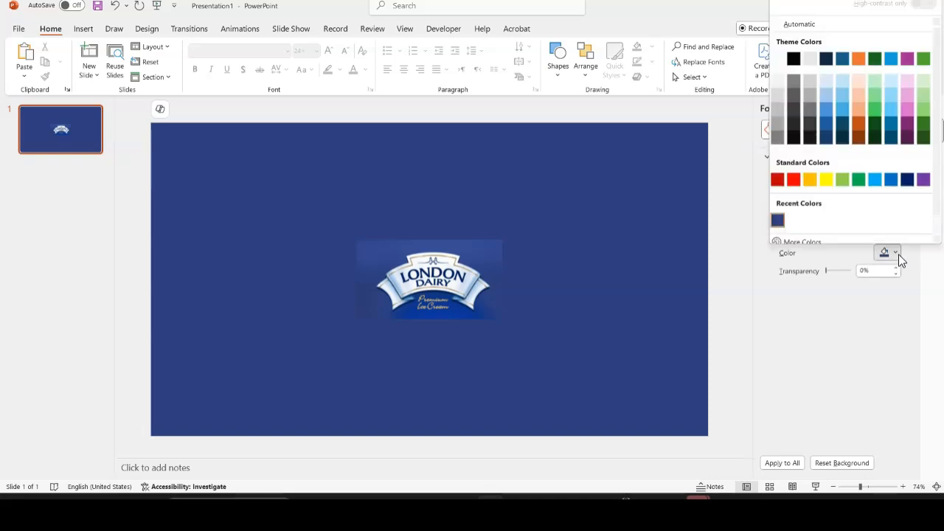
pyautogui.scroll(-1, 826, 225)
pyautogui.click(803, 222)
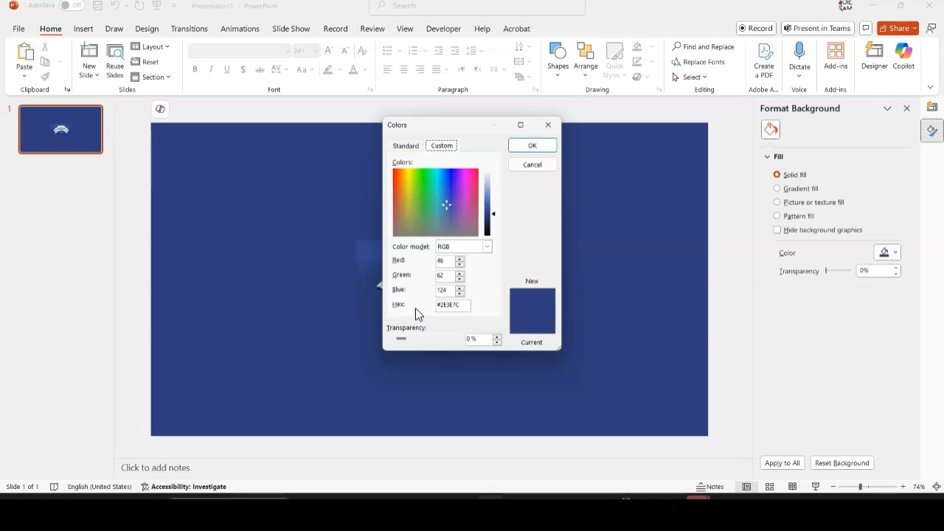
pyautogui.moveTo(467, 307); pyautogui.dragTo(425, 304)
pyautogui.hotkey('ctrl', 'c')
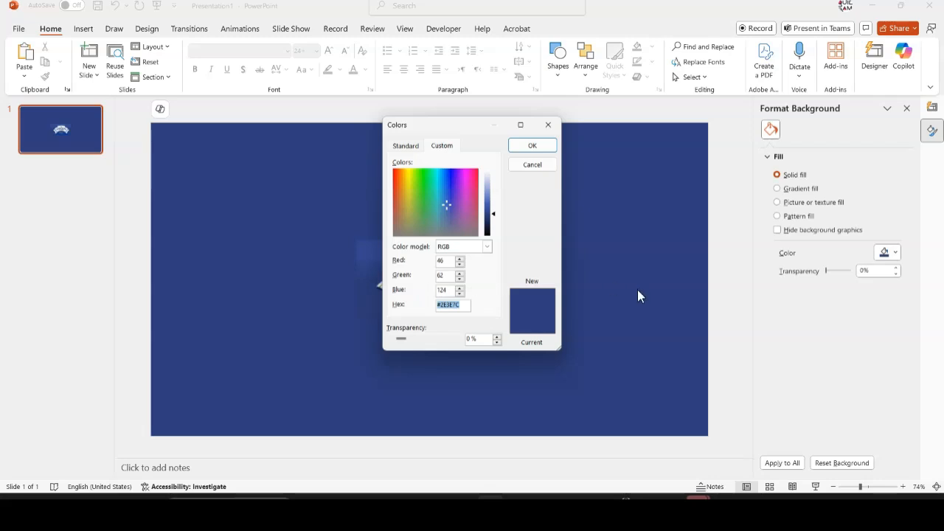
# Switch to Power BI and set the Overview page's canvas background colour to hex #2E3E7C
pyautogui.click(438, 509)
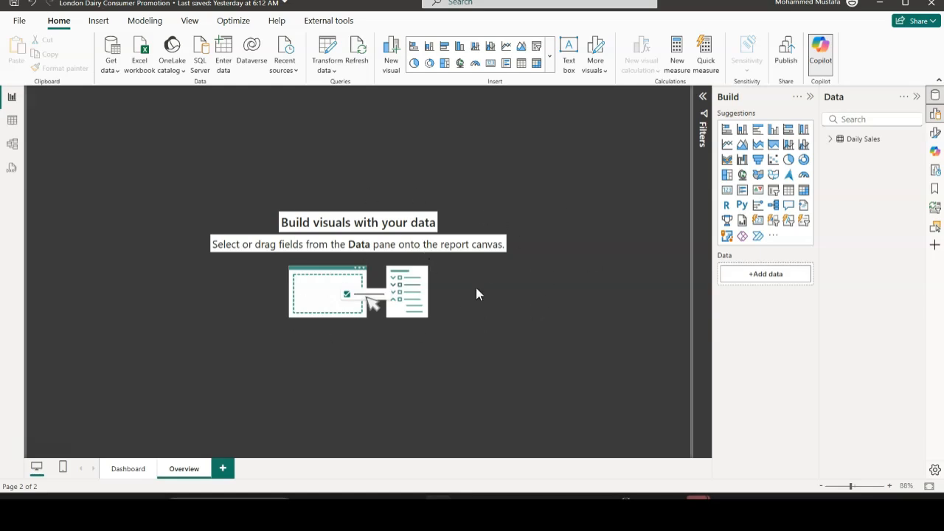
pyautogui.click(937, 135)
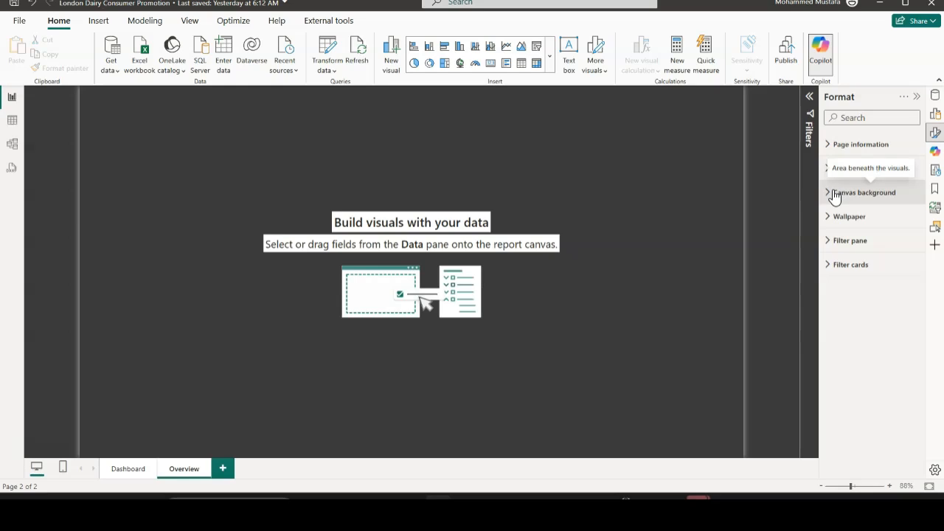
pyautogui.click(834, 196)
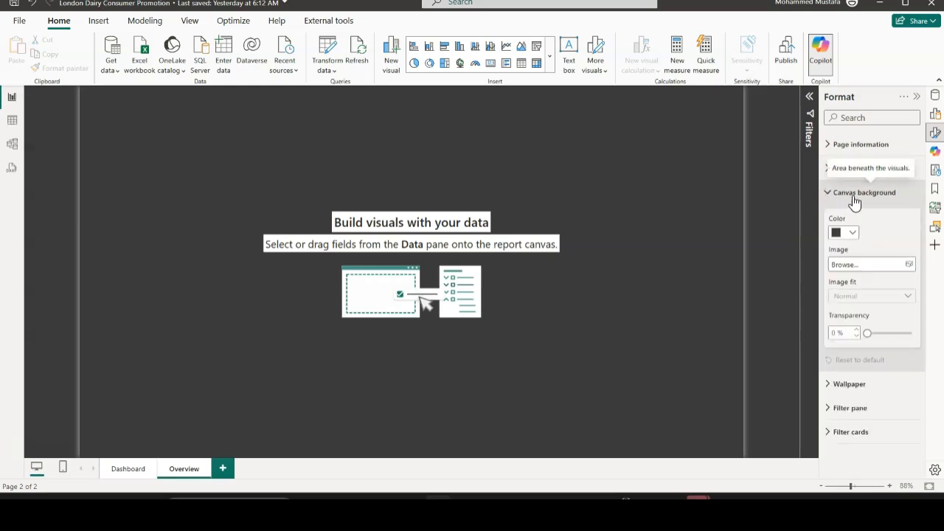
pyautogui.click(853, 235)
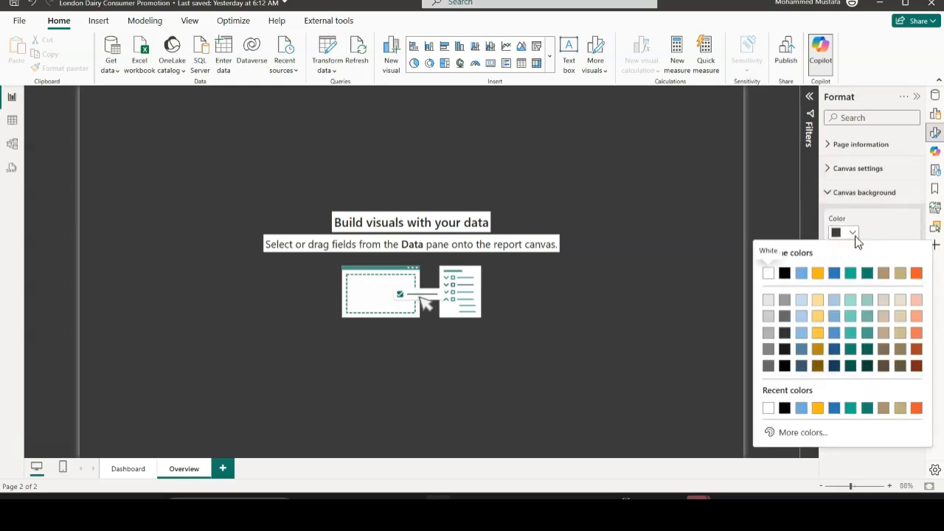
pyautogui.click(803, 434)
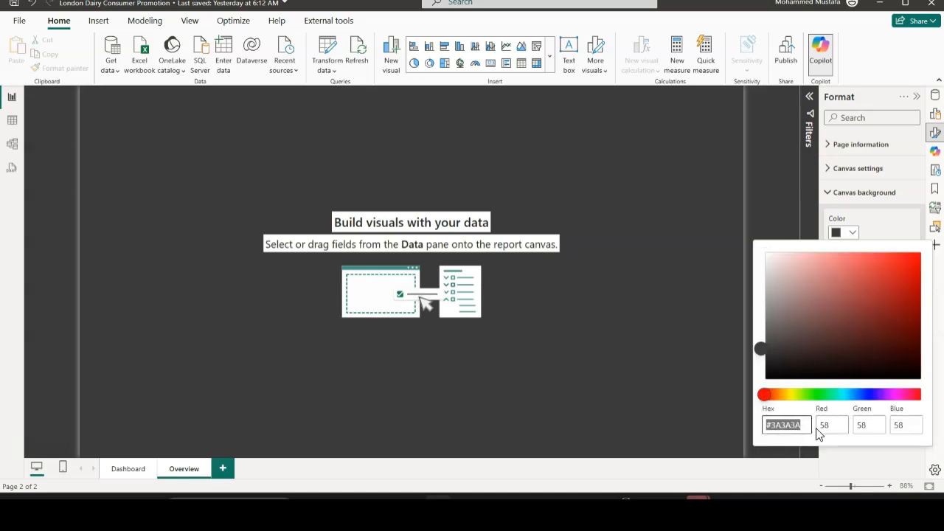
pyautogui.hotkey('ctrl', 'v')
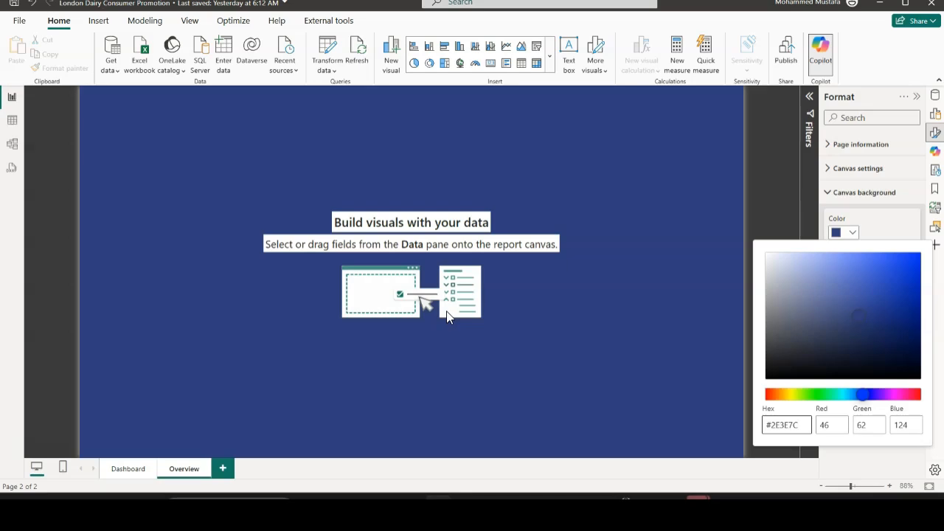
pyautogui.click(905, 230)
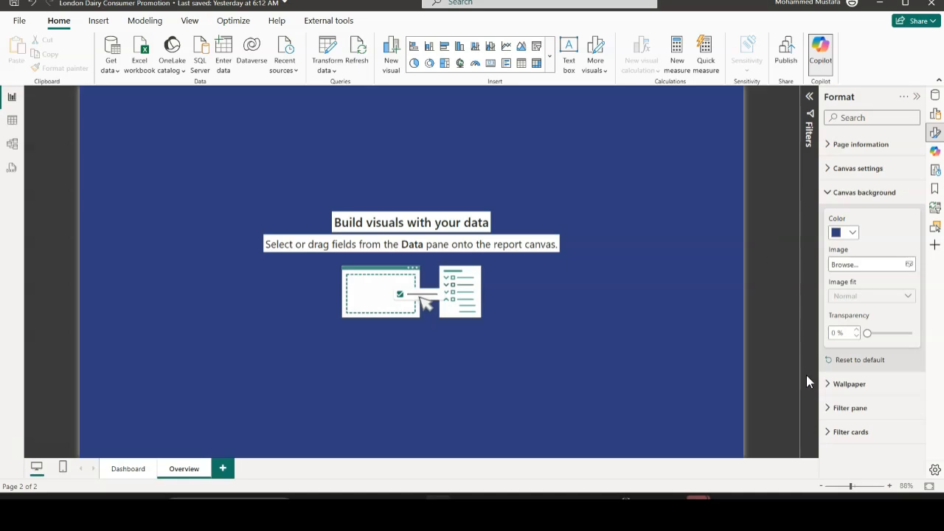
# Set the Overview page's wallpaper colour to white
pyautogui.click(830, 385)
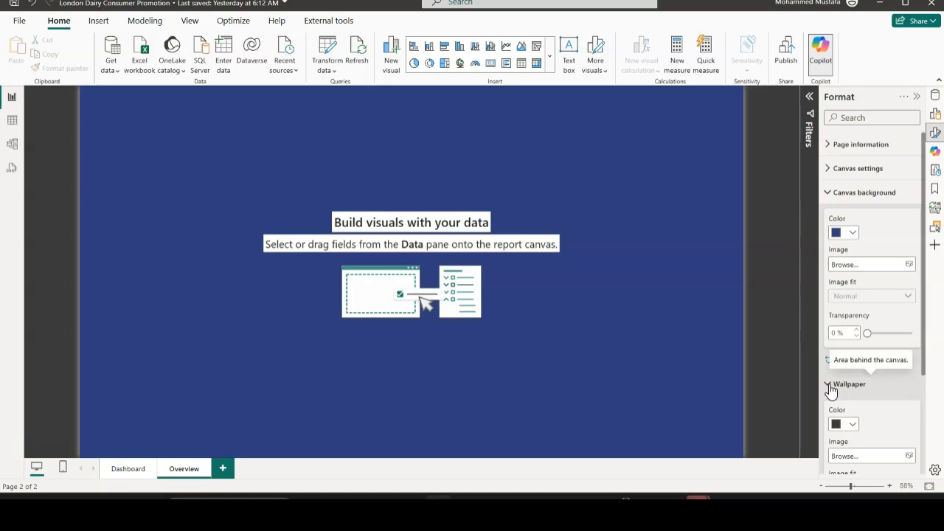
pyautogui.scroll(-3, 861, 373)
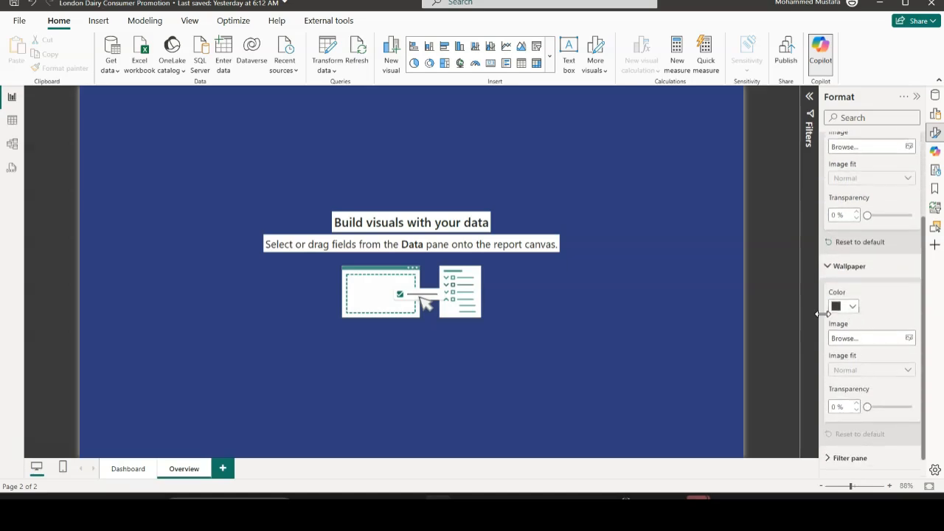
pyautogui.click(852, 309)
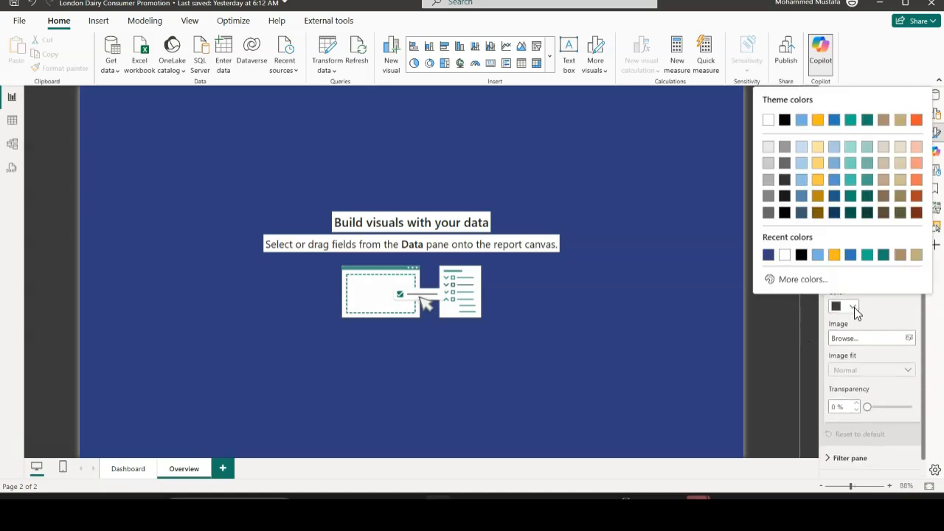
pyautogui.click(785, 254)
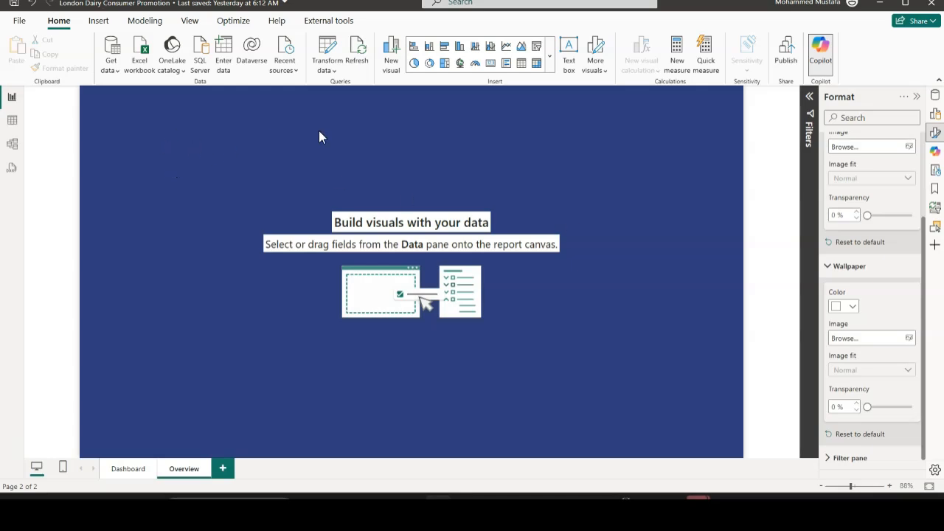
# Switch back to PowerPoint, dismiss the Colors dialog without changes, and copy the London Dairy logo picture from the slide
pyautogui.click(490, 504)
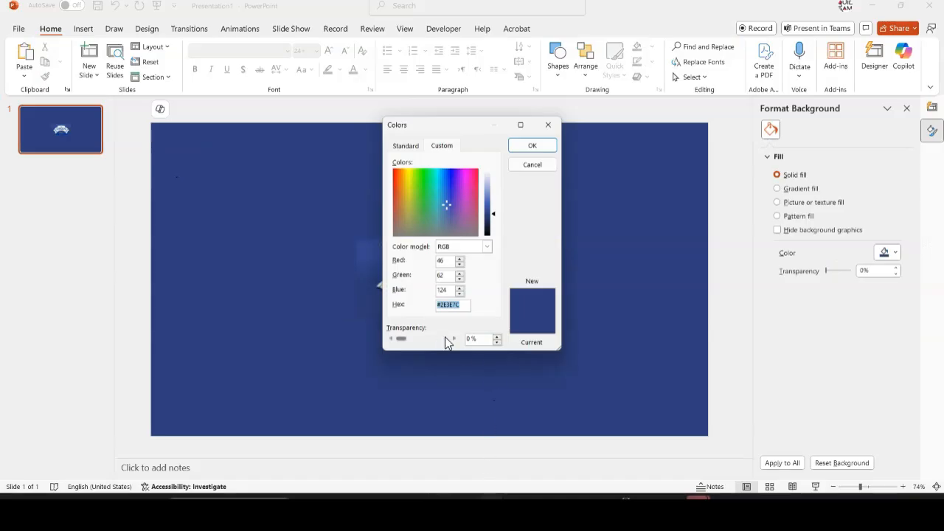
pyautogui.click(534, 166)
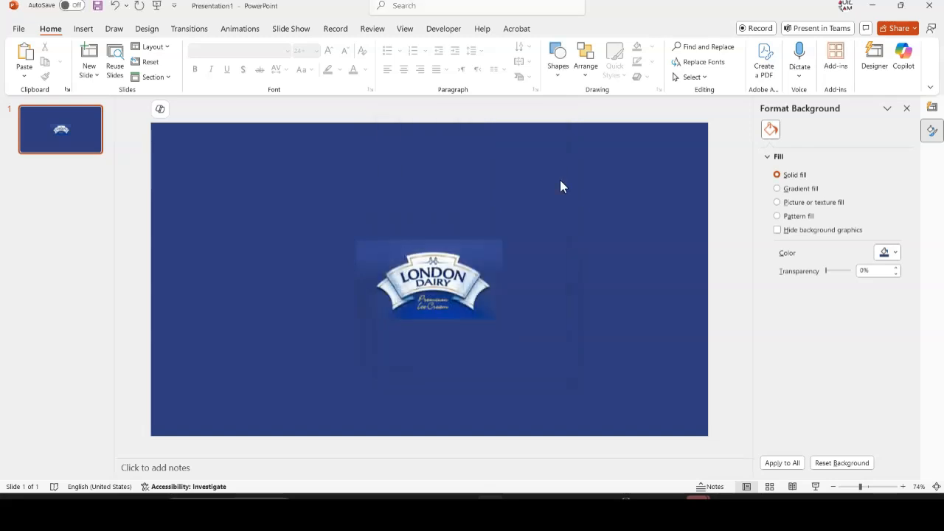
pyautogui.click(428, 277)
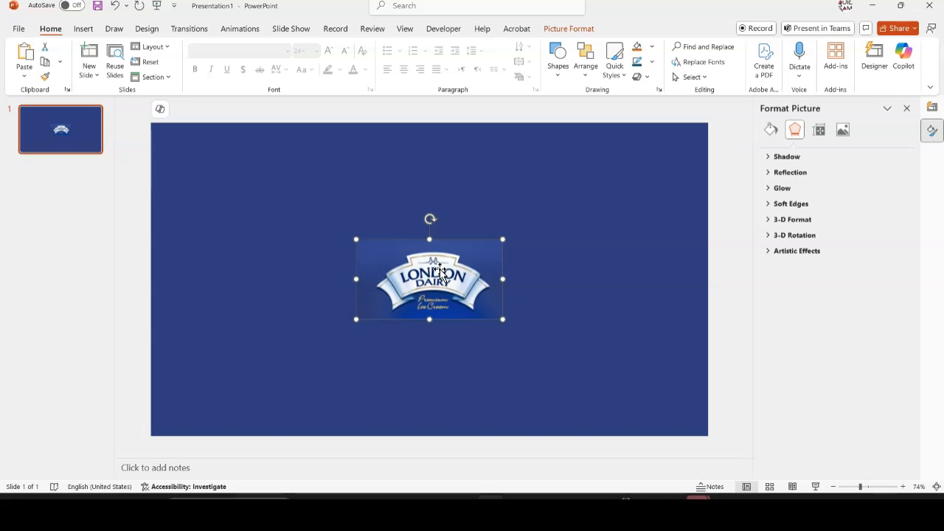
# Launch Paint and paste the copied London Dairy logo onto its blank canvas
pyautogui.click(229, 506)
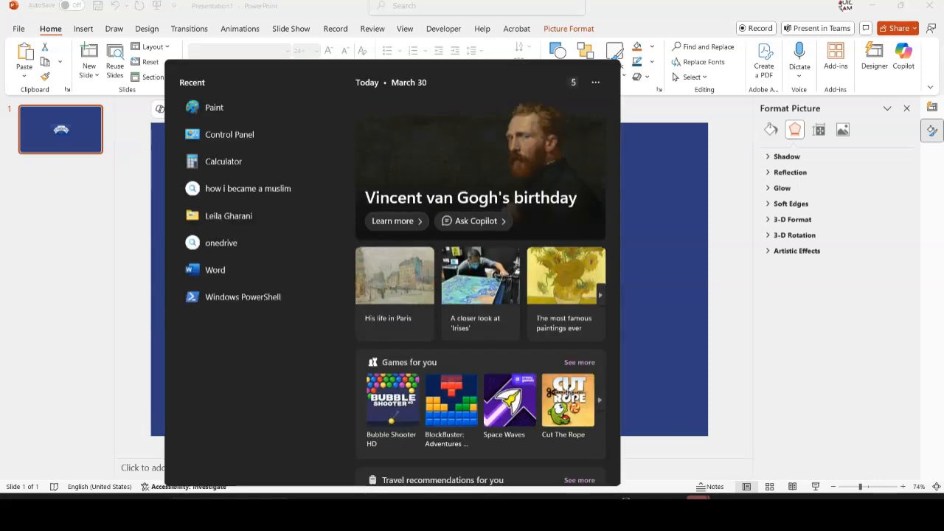
pyautogui.write('paint')
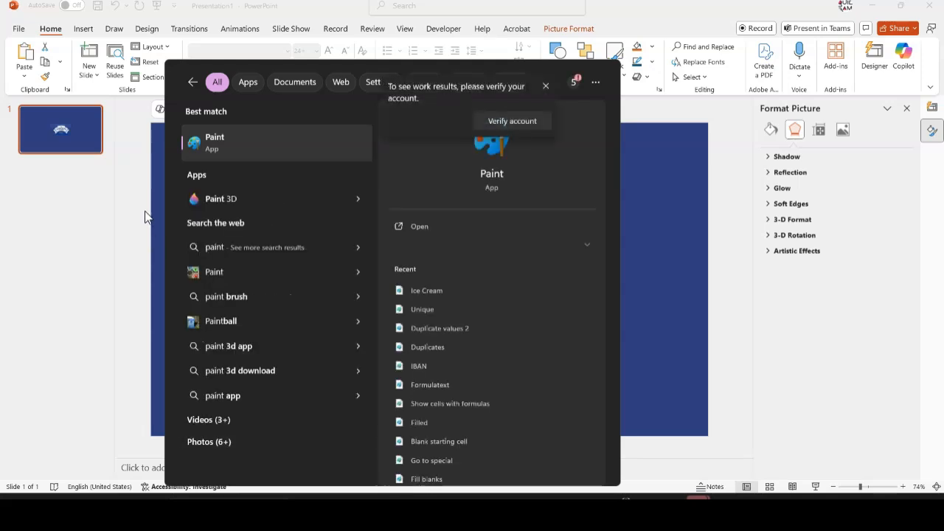
pyautogui.click(233, 154)
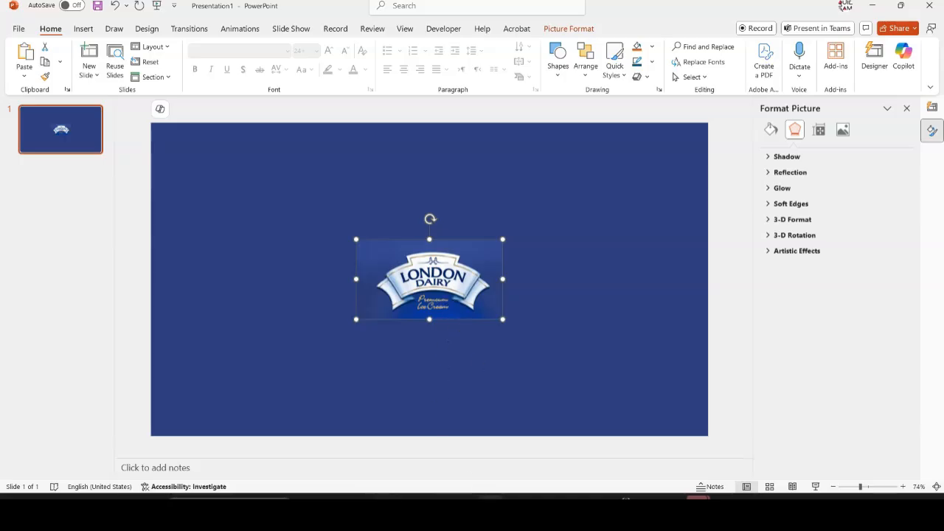
pyautogui.click(385, 497)
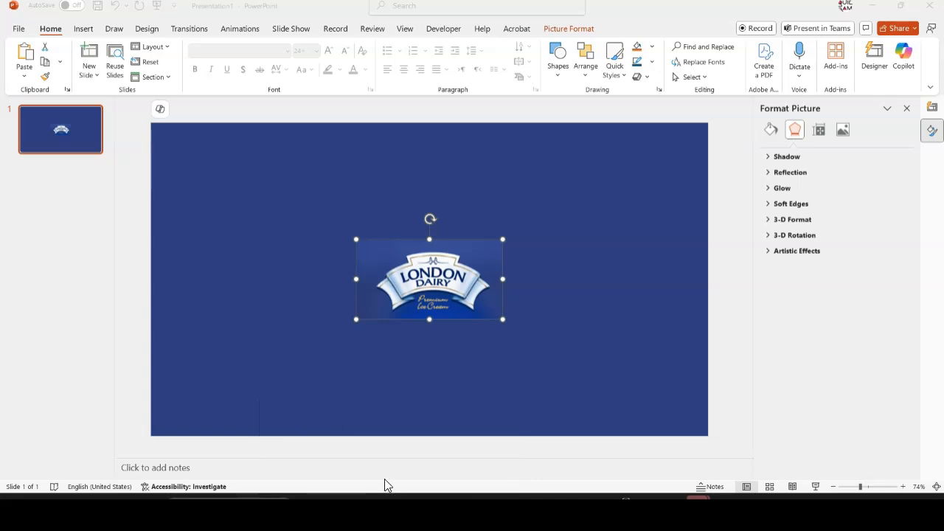
pyautogui.click(354, 458)
pyautogui.moveTo(385, 497)
pyautogui.click(488, 413)
pyautogui.hotkey('ctrl', 'v')
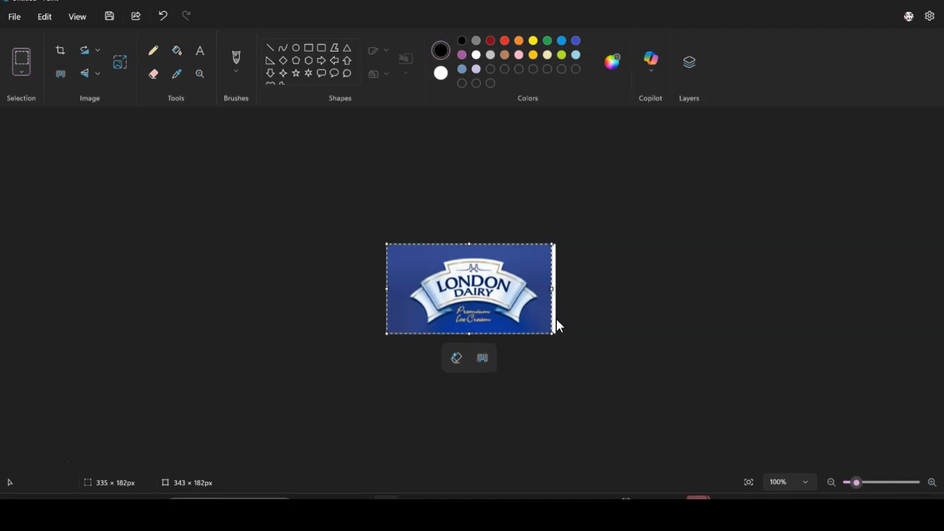
# Trim the canvas to 335 × 182 px to remove the white strip beside the logo
pyautogui.click(558, 327)
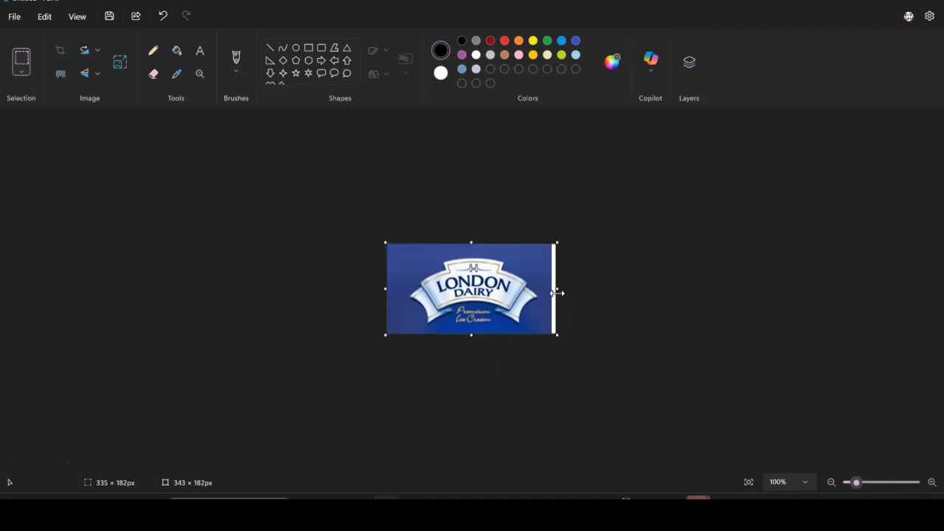
pyautogui.hotkey('ctrl', 'a')
pyautogui.moveTo(557, 292); pyautogui.dragTo(551, 292)
pyautogui.hotkey('ctrl', 'shift', 'x')
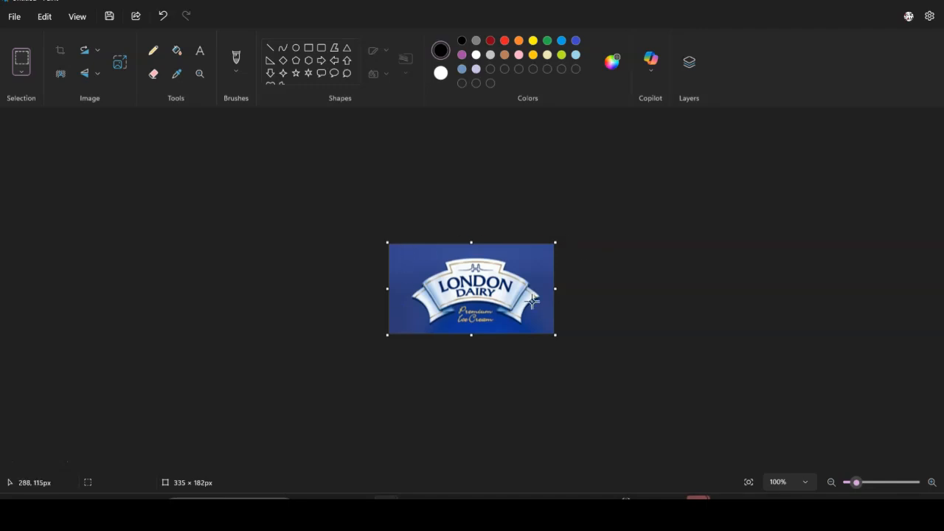
# Save the trimmed logo as a JPEG picture named Ice Cream Logo in the London Dairy folder on the Desktop
pyautogui.click(18, 18)
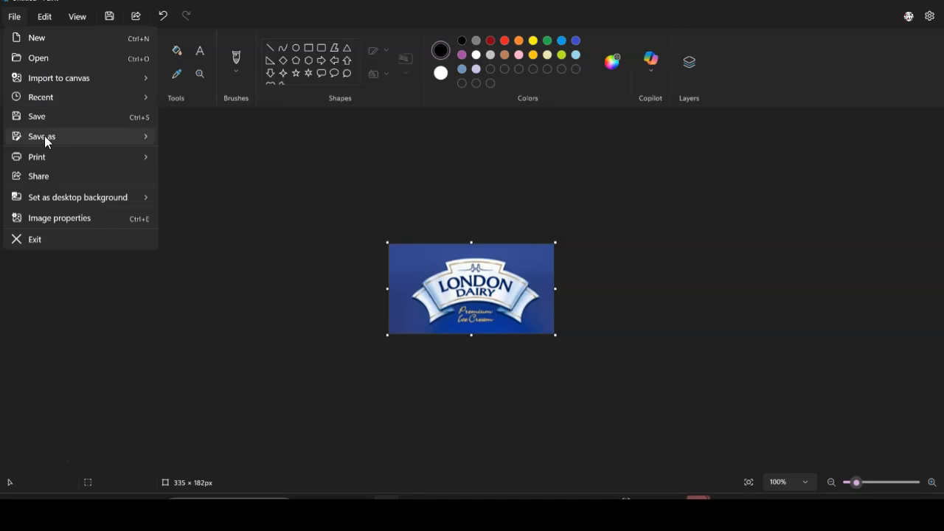
pyautogui.moveTo(44, 136)
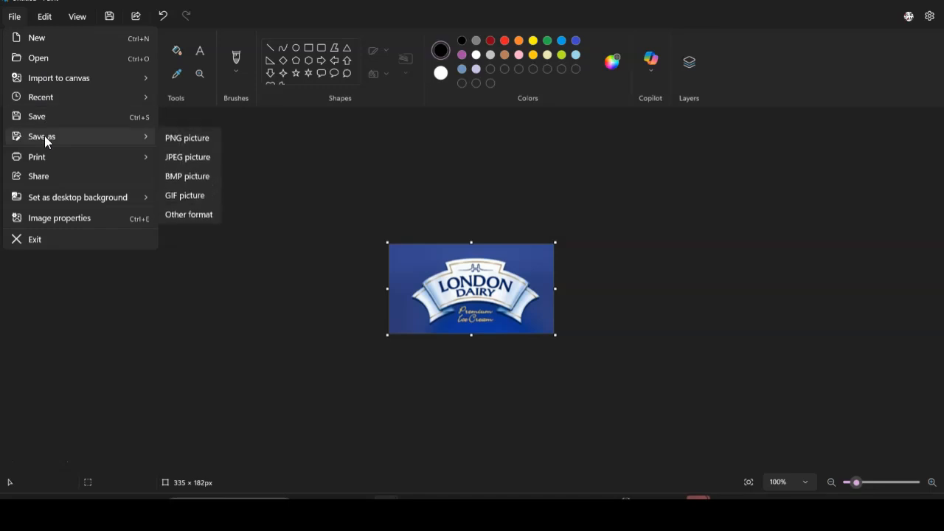
pyautogui.click(191, 157)
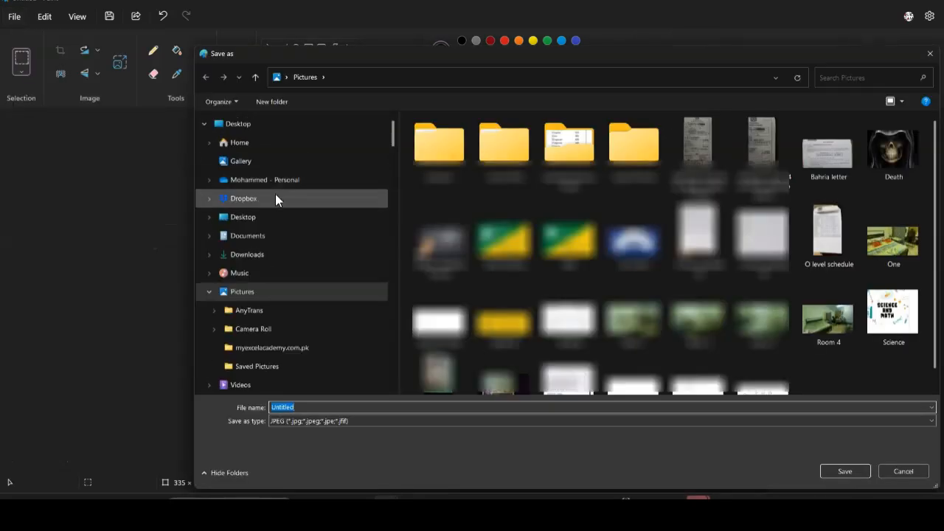
pyautogui.click(236, 220)
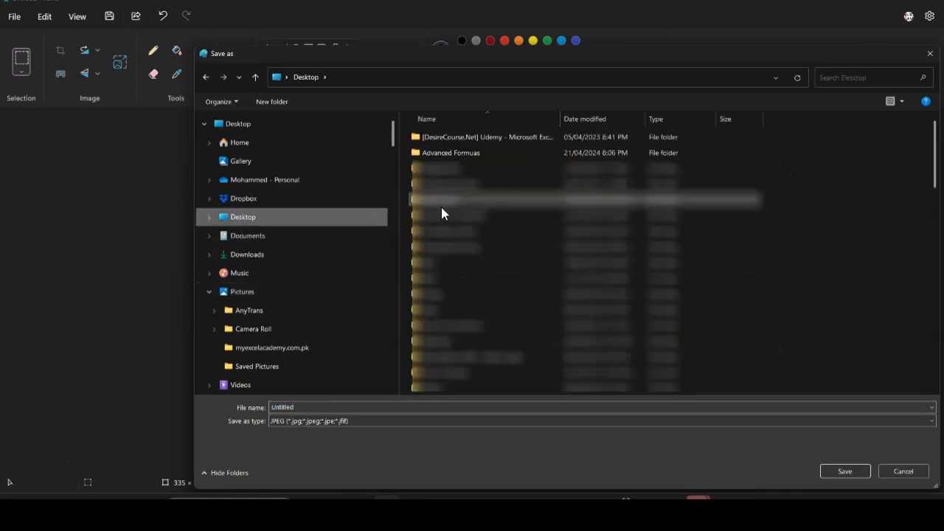
pyautogui.click(451, 199)
pyautogui.press('l')
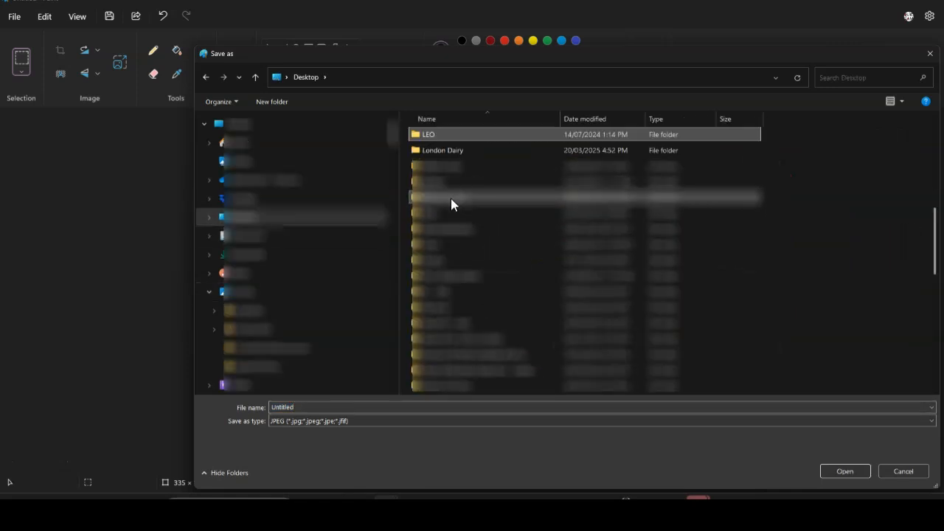
pyautogui.click(461, 151)
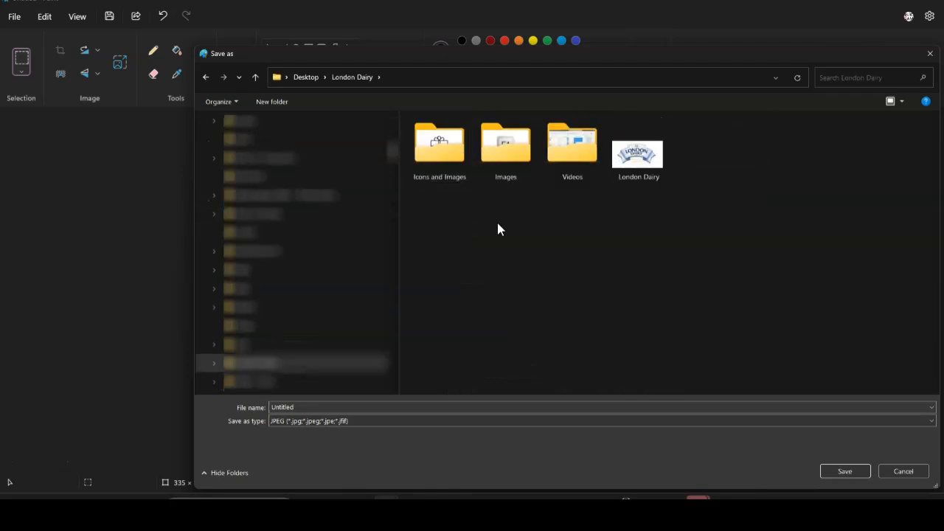
pyautogui.doubleClick(333, 409)
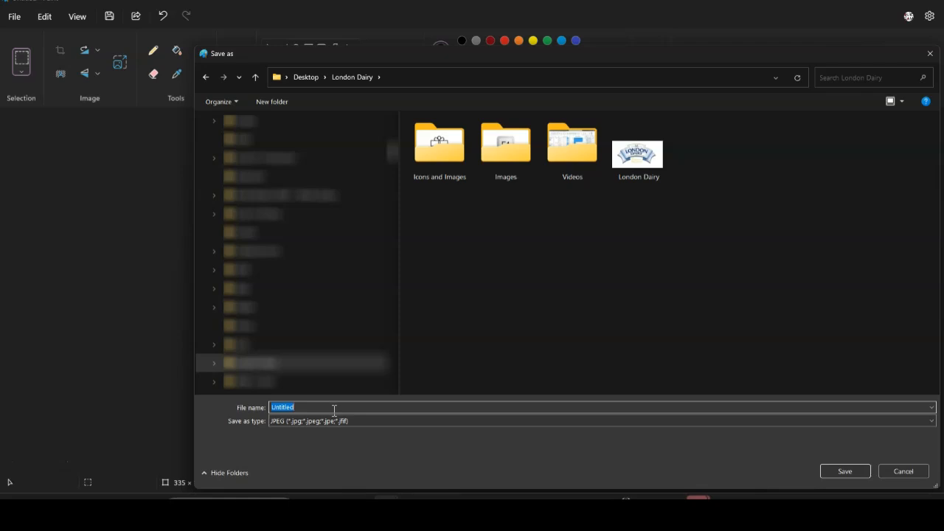
pyautogui.write('Ice Ceream ')
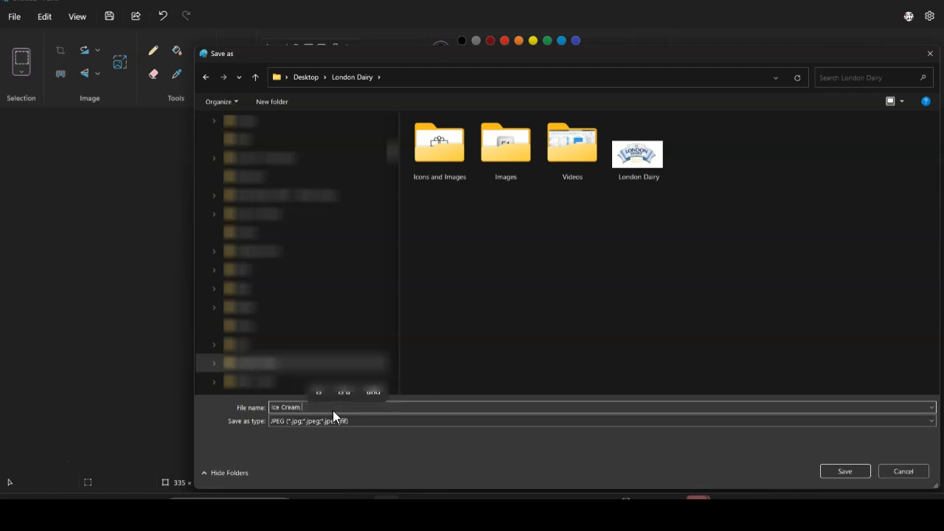
pyautogui.write('Logo')
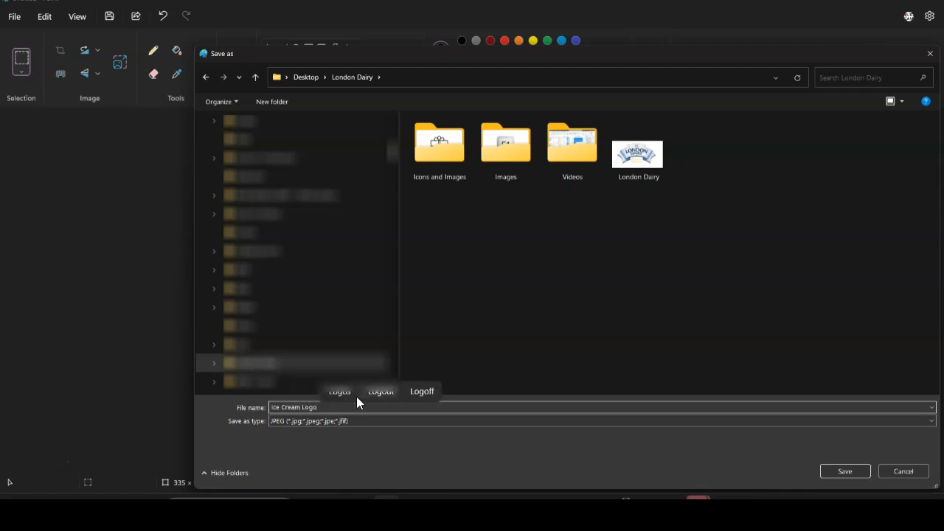
pyautogui.click(859, 472)
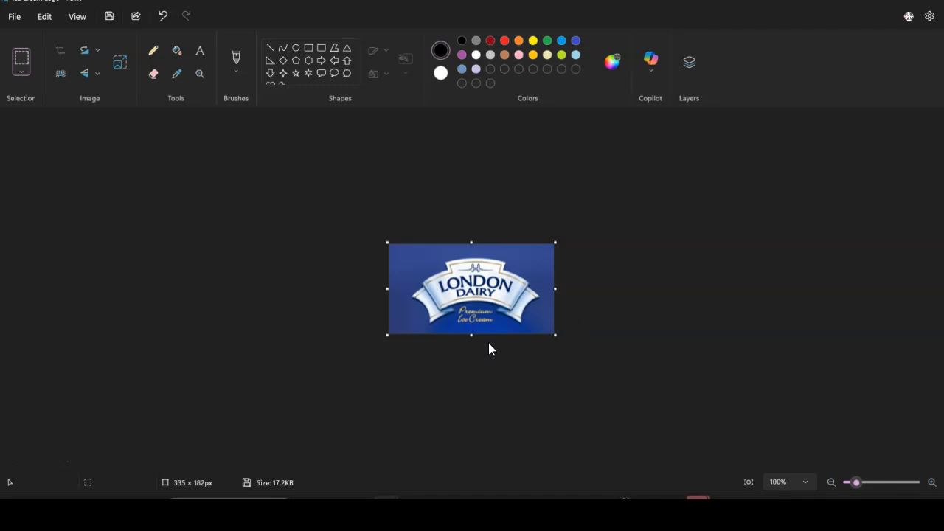
# Switch to Power BI, insert a blank button on the Overview page, enlarge it and place it in the canvas's upper-left area
pyautogui.click(439, 507)
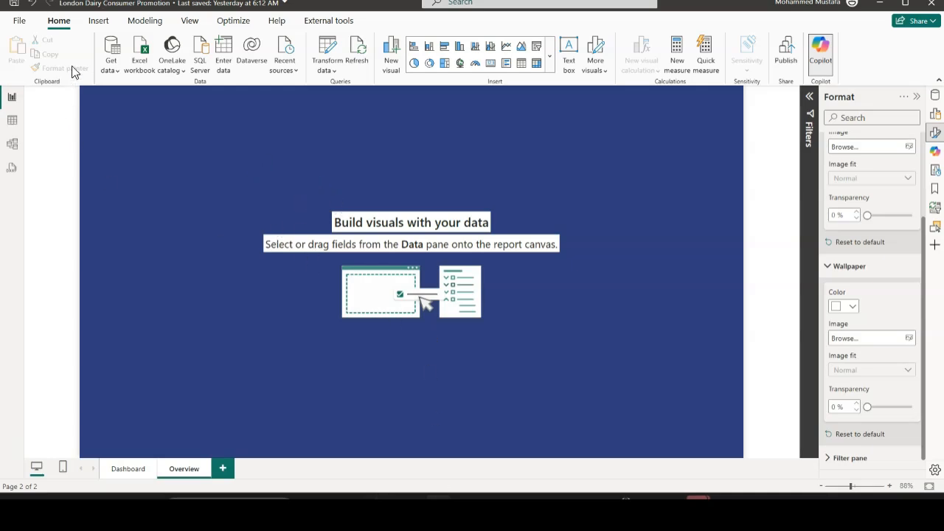
pyautogui.click(99, 21)
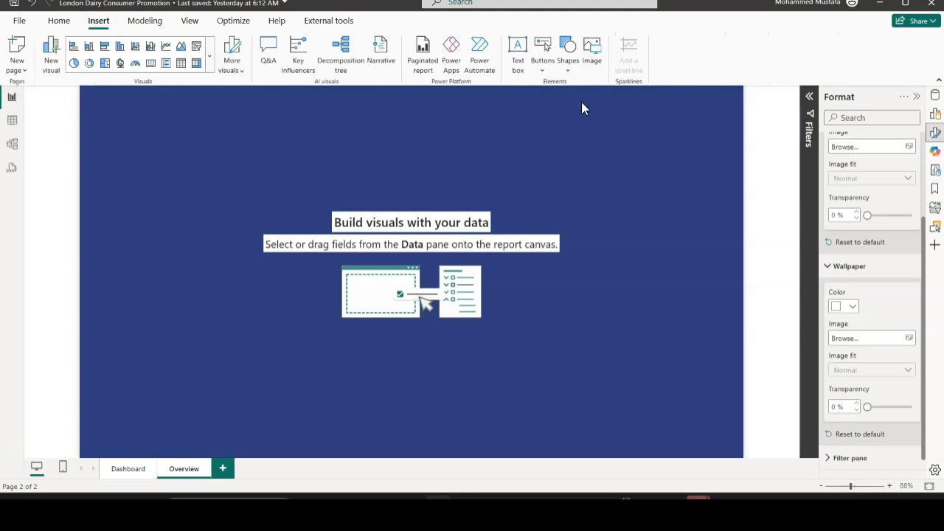
pyautogui.click(545, 74)
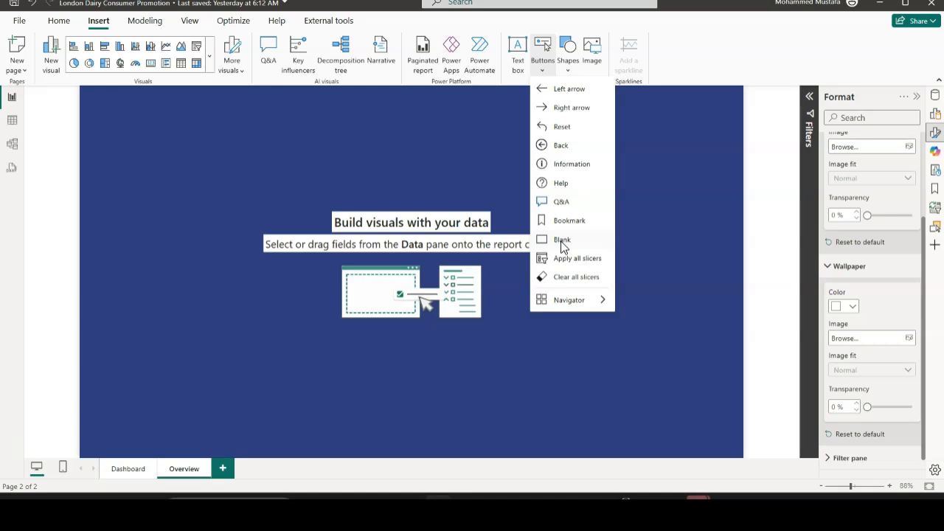
pyautogui.click(562, 242)
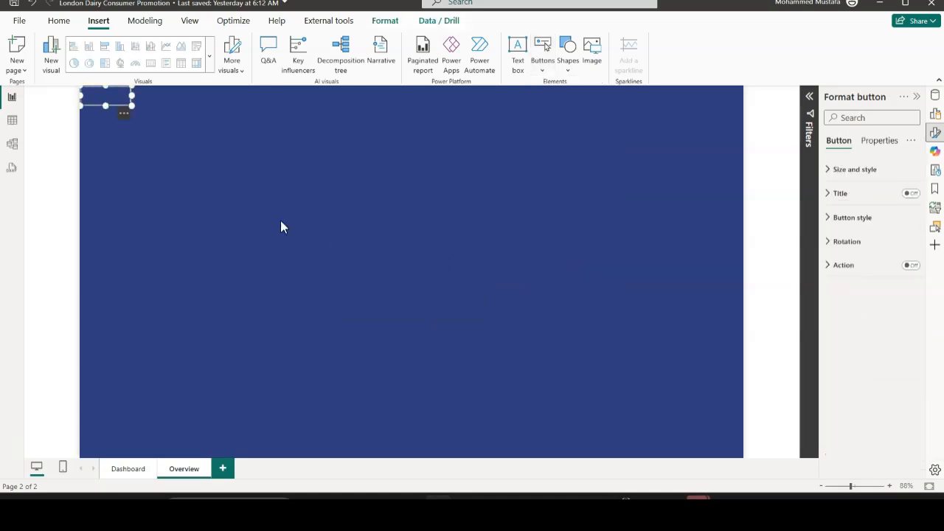
pyautogui.moveTo(130, 106); pyautogui.dragTo(267, 196)
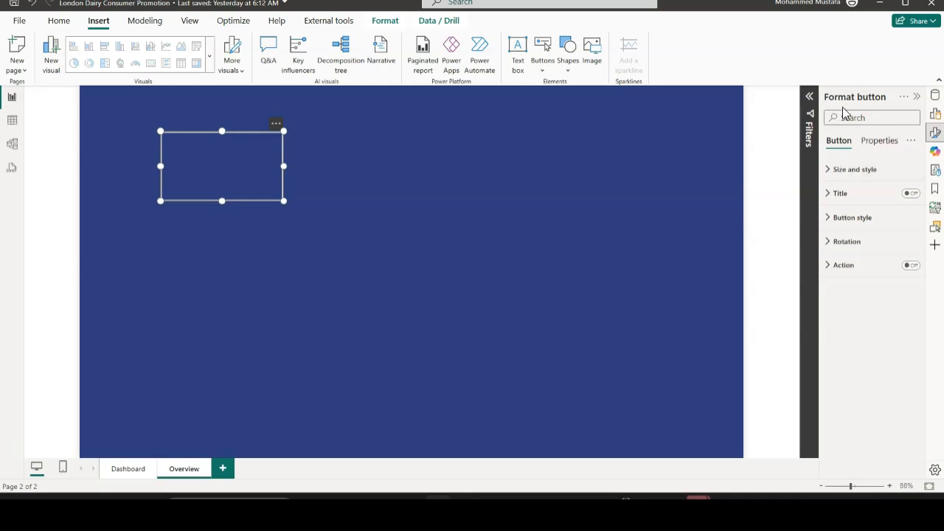
# Turn on the blank button's fill and expand its fill settings
pyautogui.click(832, 223)
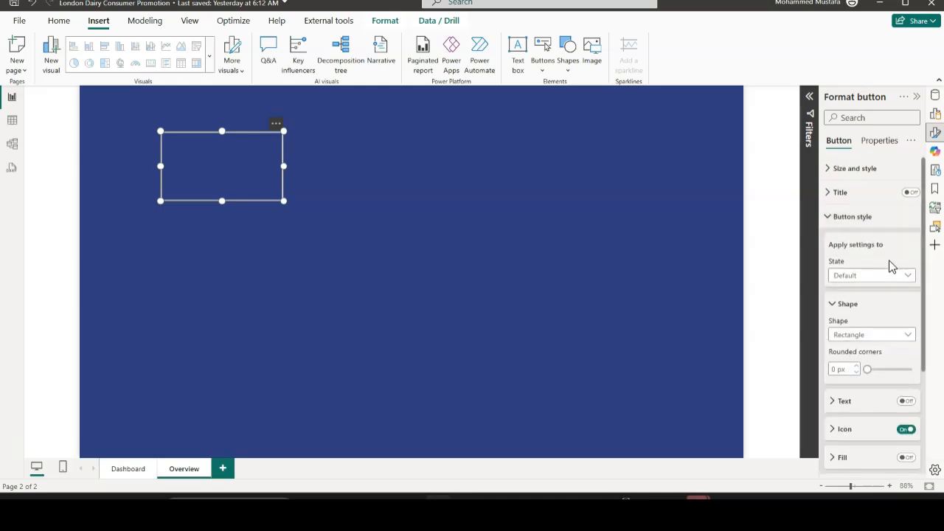
pyautogui.scroll(-2, 882, 271)
pyautogui.scroll(-2, 874, 274)
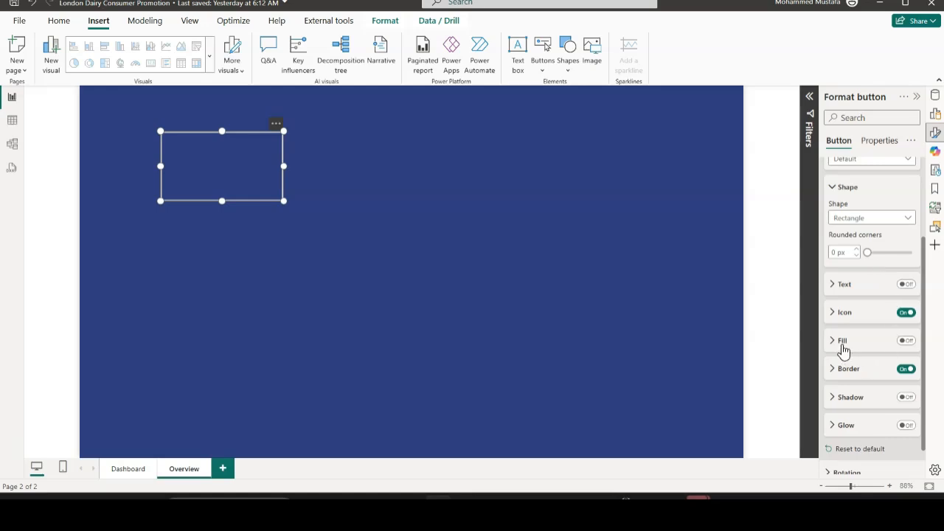
pyautogui.click(909, 344)
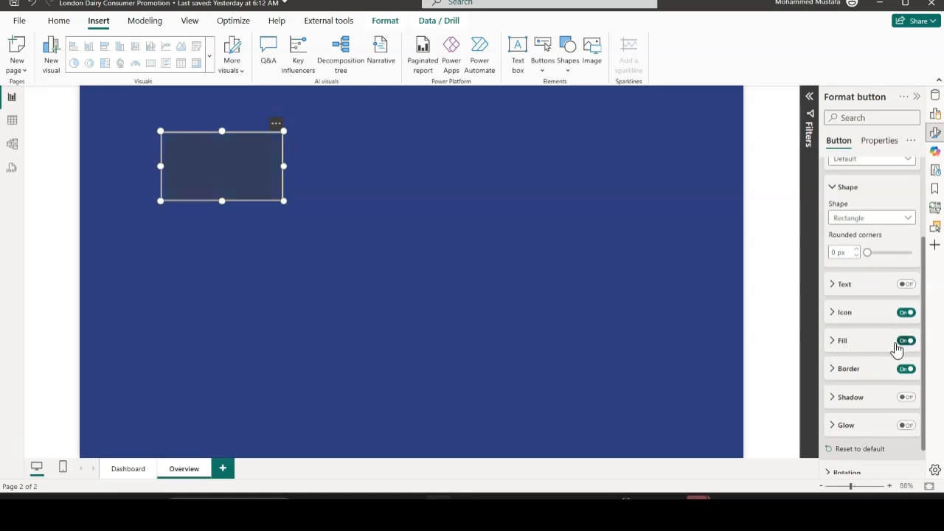
pyautogui.click(835, 343)
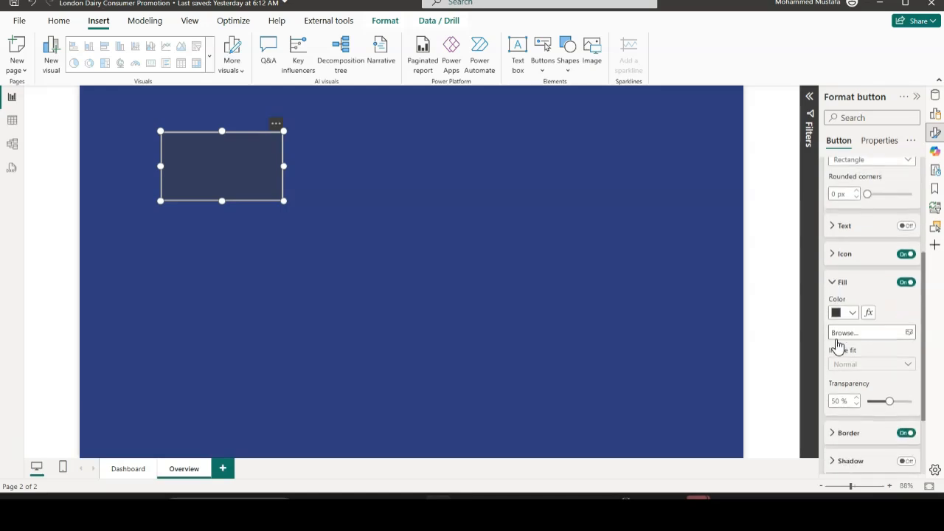
# Fill the button with the Ice Cream Logo image from the London Dairy folder on the Desktop
pyautogui.click(912, 334)
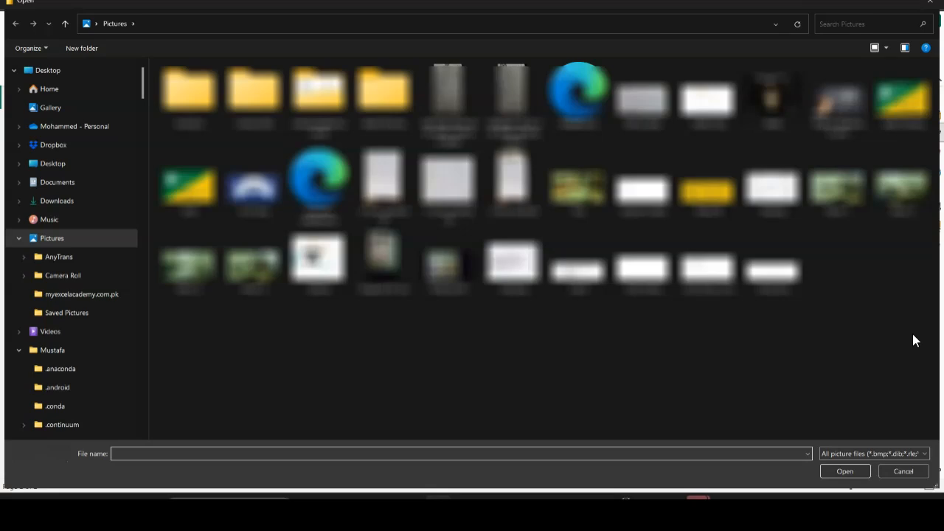
pyautogui.click(44, 163)
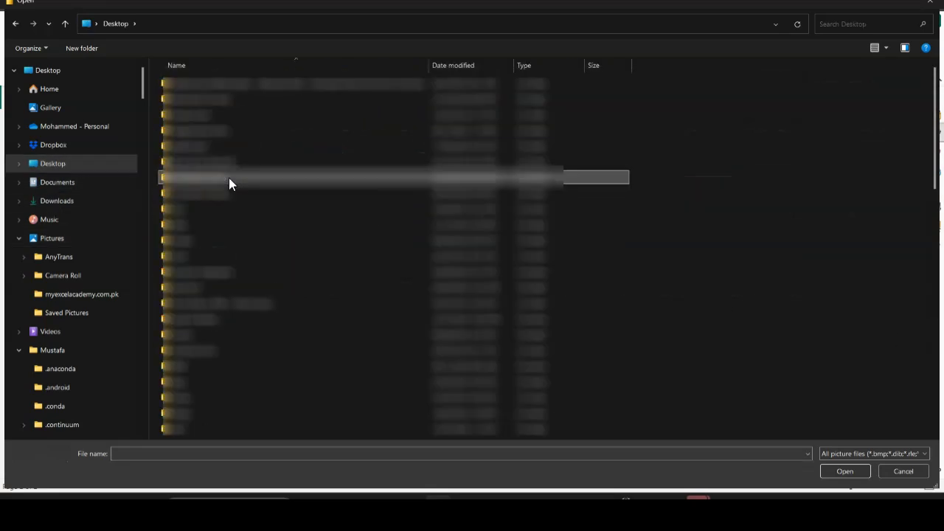
pyautogui.press('pagedown')
pyautogui.scroll(-2, 229, 184)
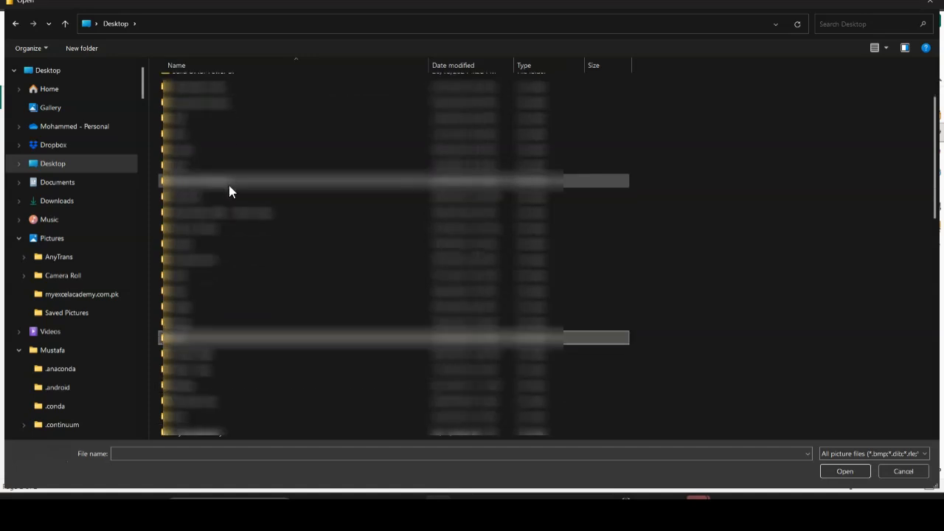
pyautogui.click(211, 357)
pyautogui.doubleClick(214, 354)
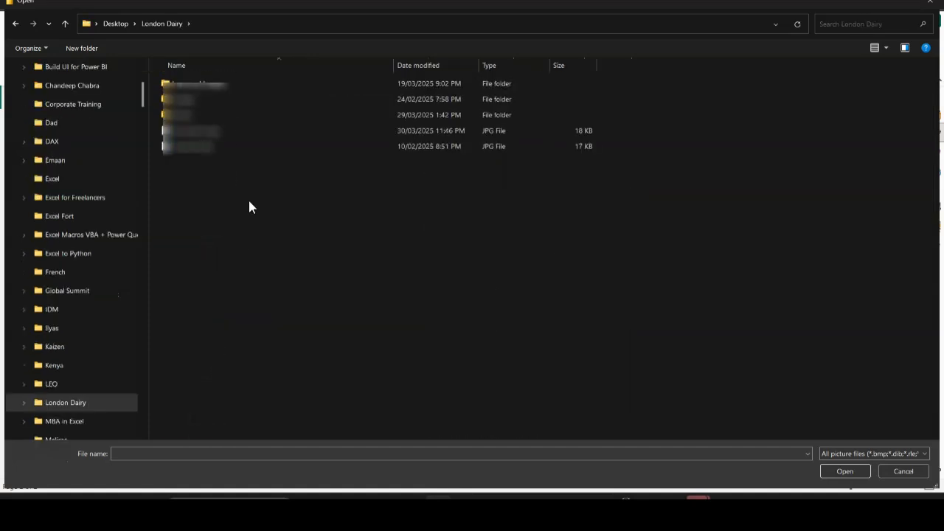
pyautogui.click(214, 133)
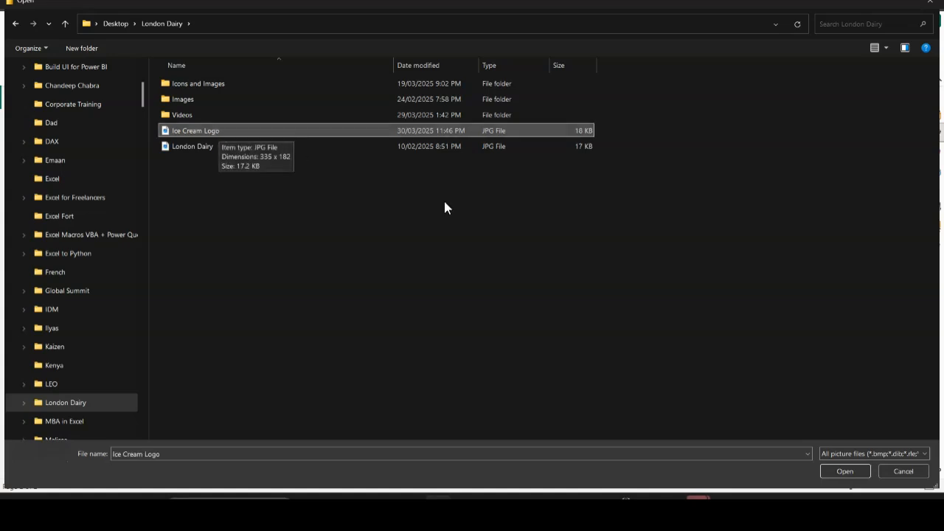
pyautogui.click(838, 470)
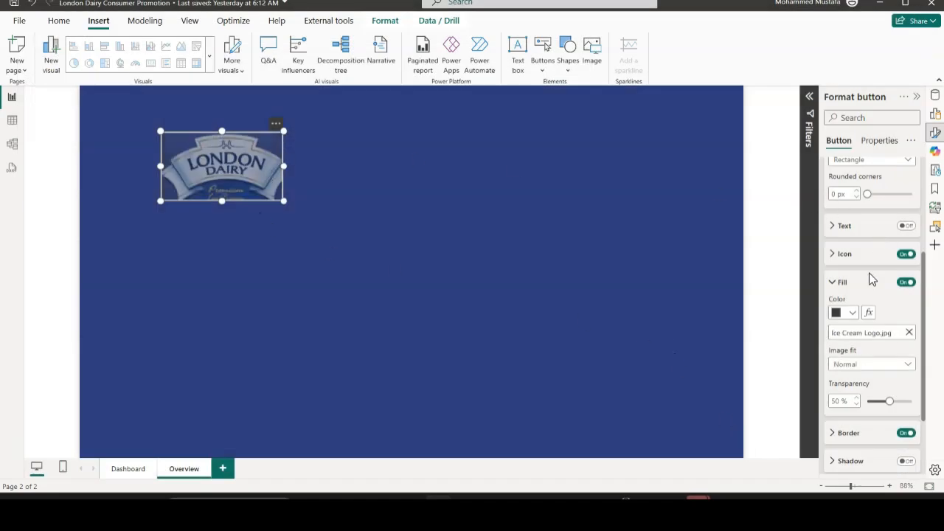
# Set the button fill's transparency to 0% and turn off the button's border
pyautogui.scroll(-1, 871, 274)
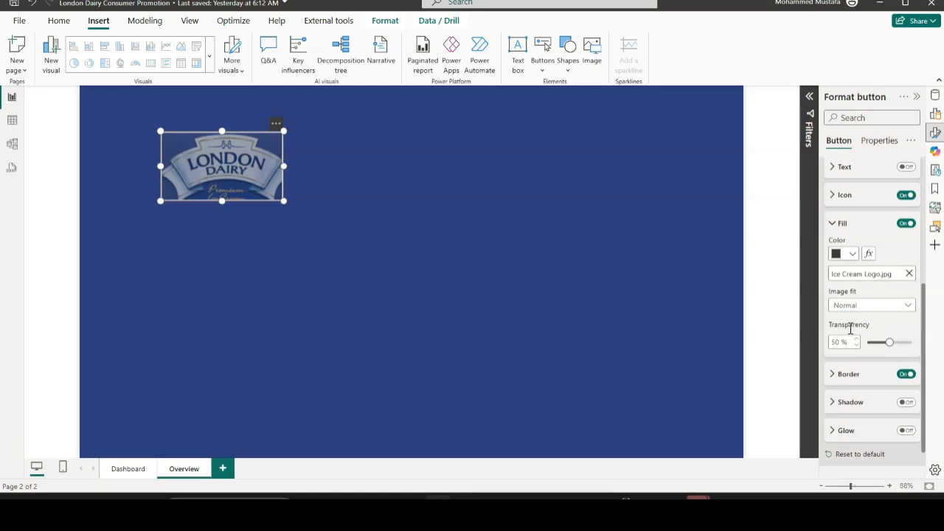
pyautogui.moveTo(890, 342); pyautogui.dragTo(867, 344)
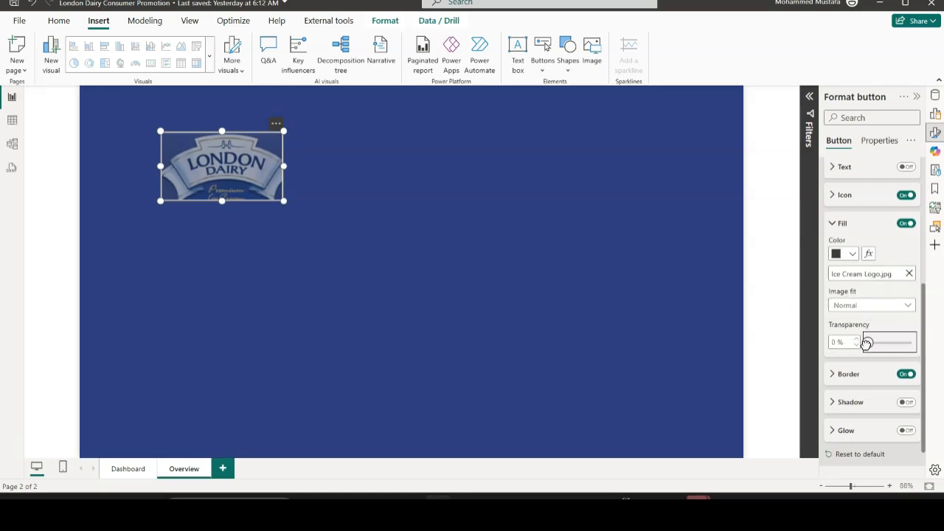
pyautogui.click(905, 378)
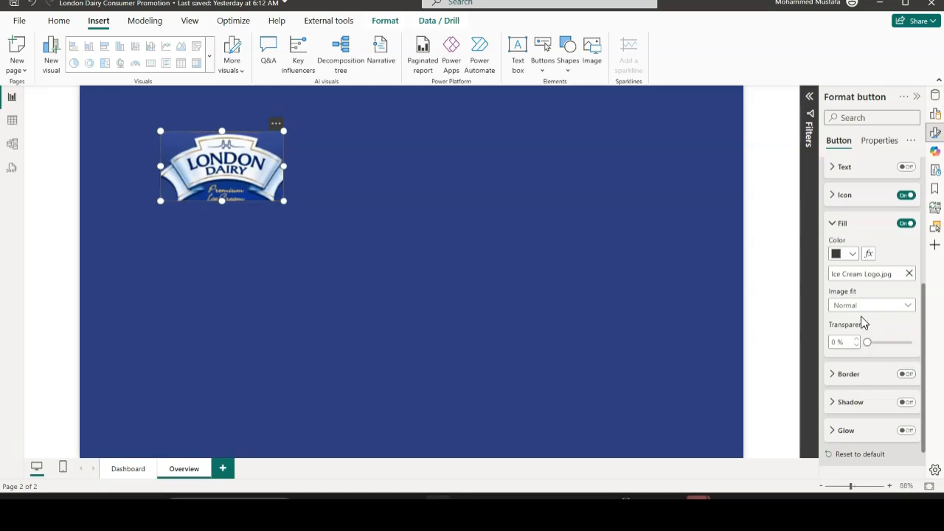
# Turn off the logo button's icon and collapse its button style settings
pyautogui.scroll(-1, 864, 347)
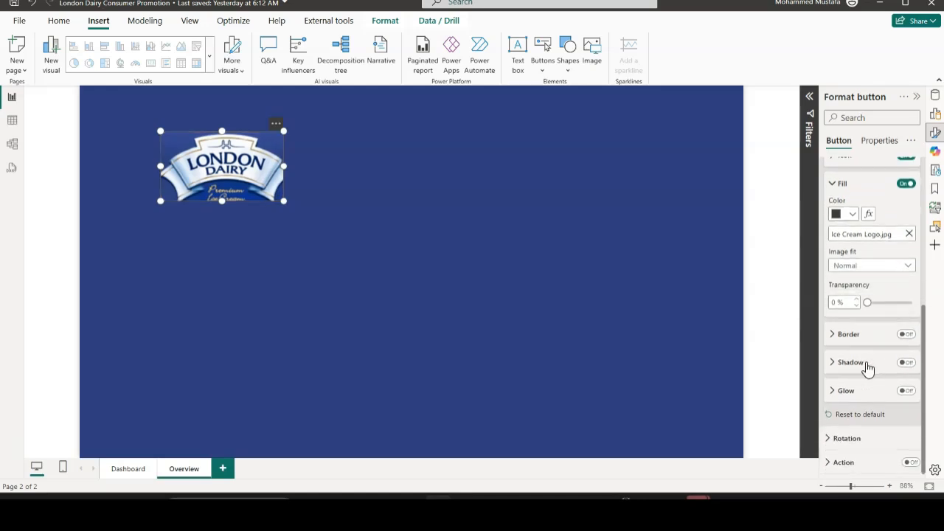
pyautogui.scroll(3, 852, 376)
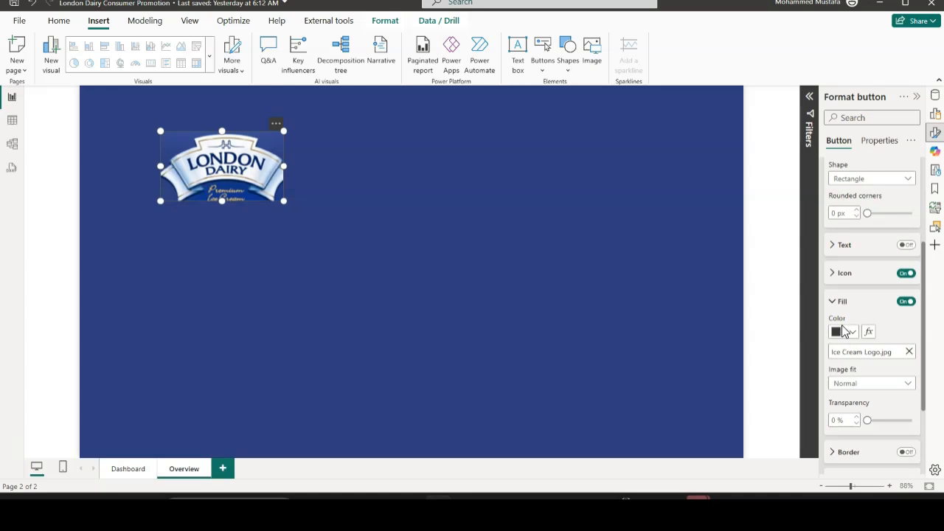
pyautogui.scroll(1, 845, 332)
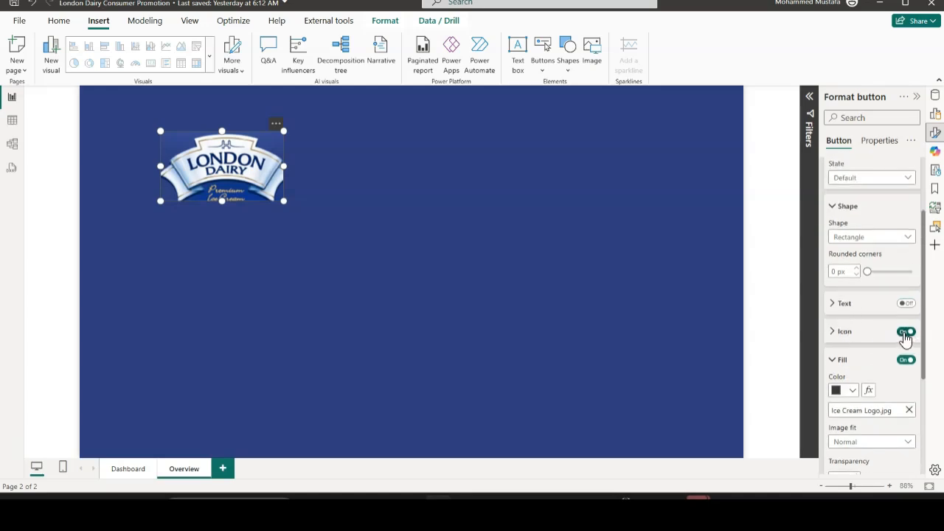
pyautogui.click(906, 334)
pyautogui.scroll(1, 847, 277)
pyautogui.scroll(1, 846, 278)
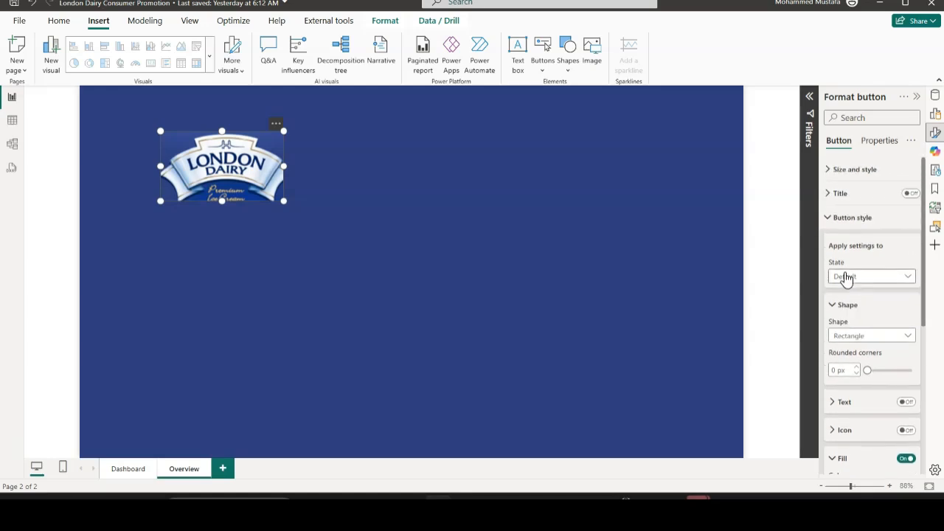
pyautogui.click(836, 225)
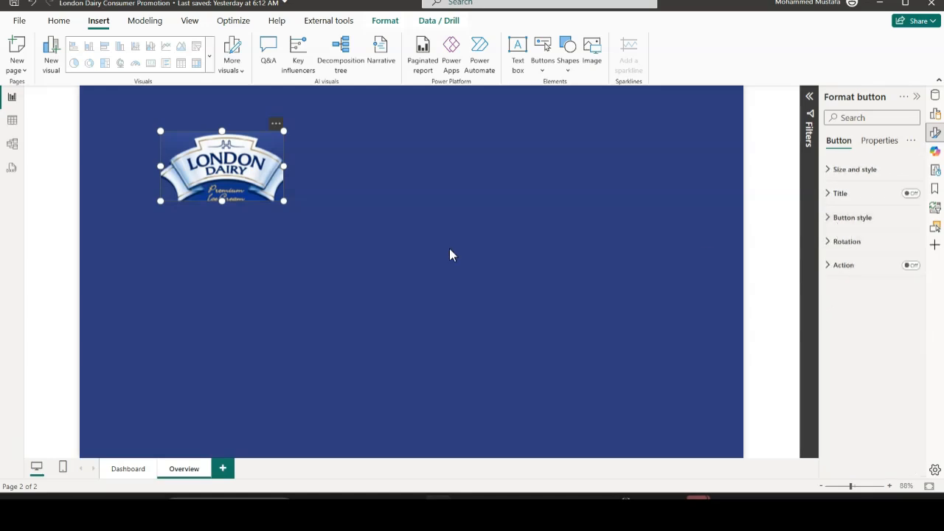
# Enlarge the logo button from its lower-right corner so that the whole London Dairy logo fits inside it
pyautogui.click(293, 245)
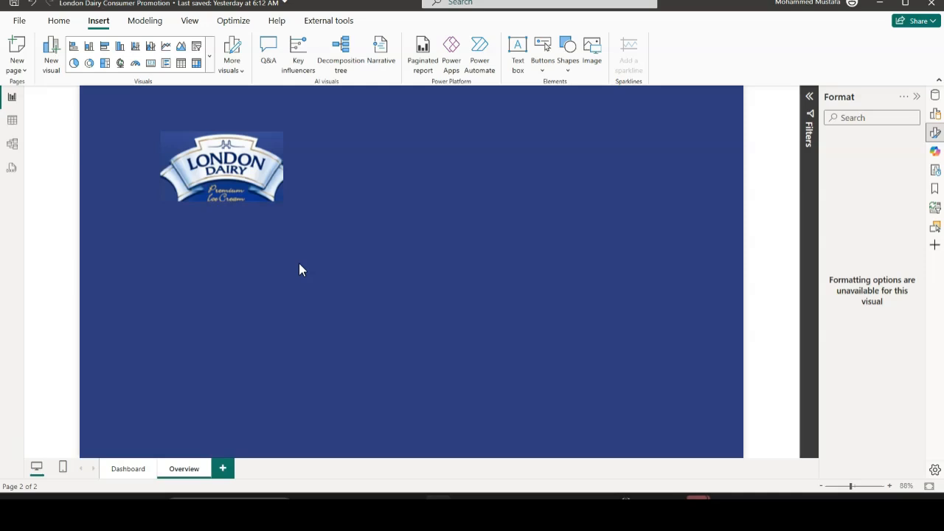
pyautogui.click(269, 193)
pyautogui.moveTo(282, 201); pyautogui.dragTo(310, 214)
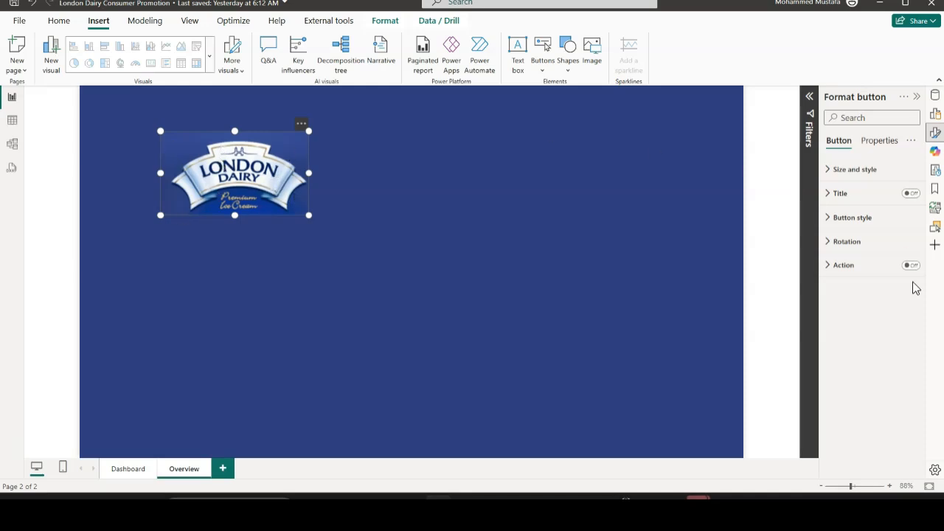
# Set the image fit of the logo button's fill to Fill
pyautogui.click(830, 221)
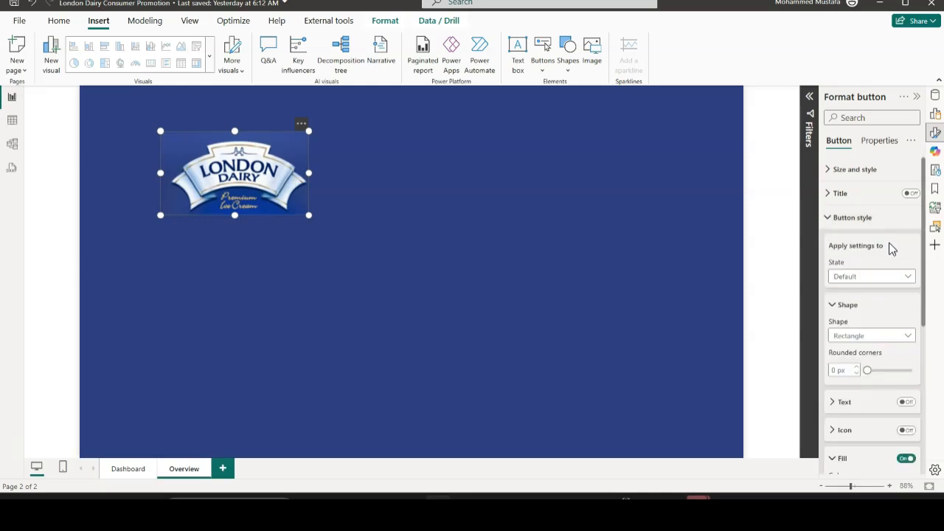
pyautogui.scroll(-2, 883, 275)
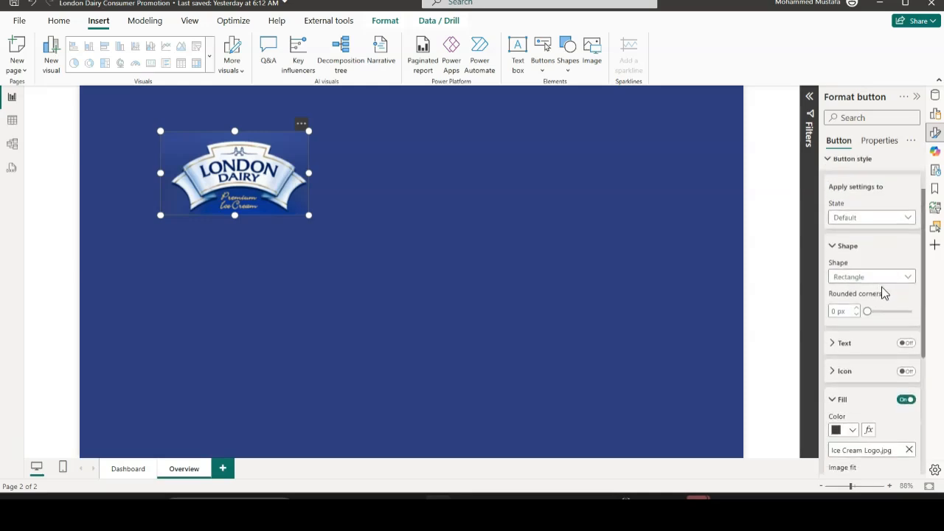
pyautogui.scroll(-4, 862, 312)
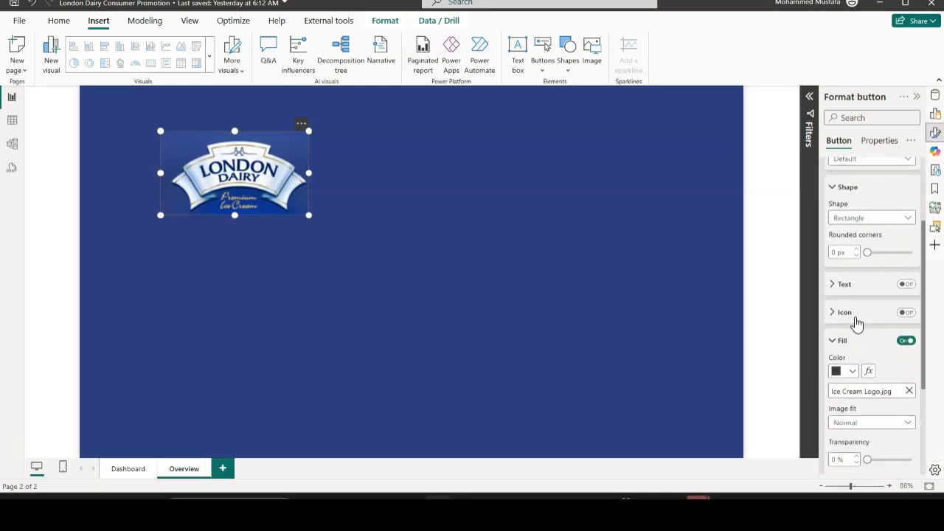
pyautogui.scroll(-3, 853, 328)
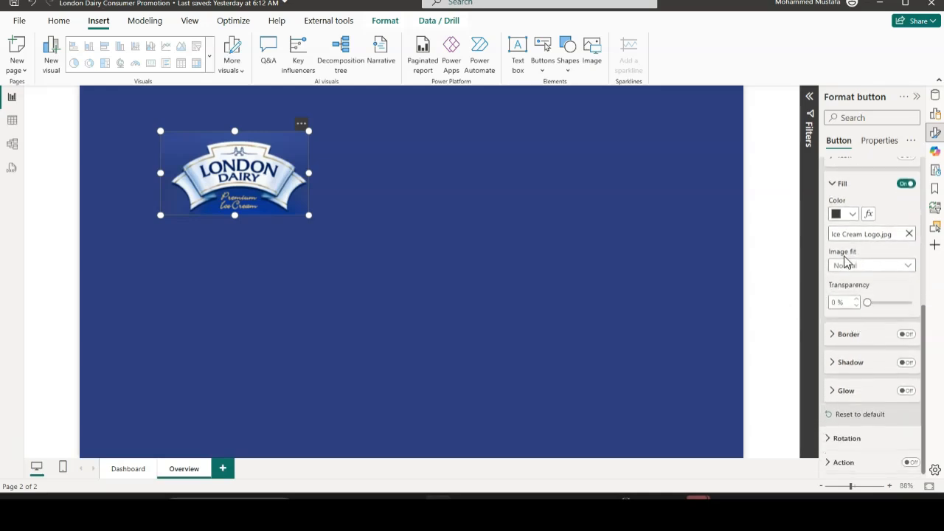
pyautogui.click(910, 268)
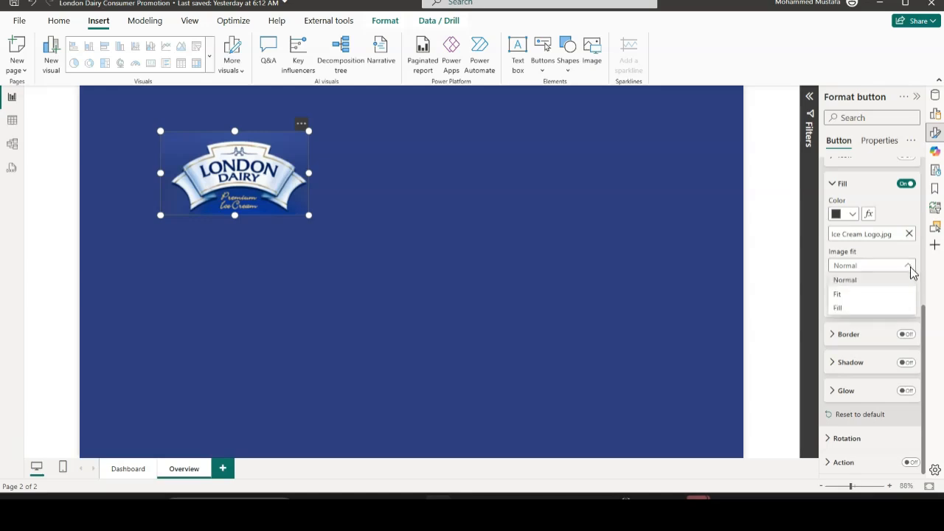
pyautogui.click(858, 295)
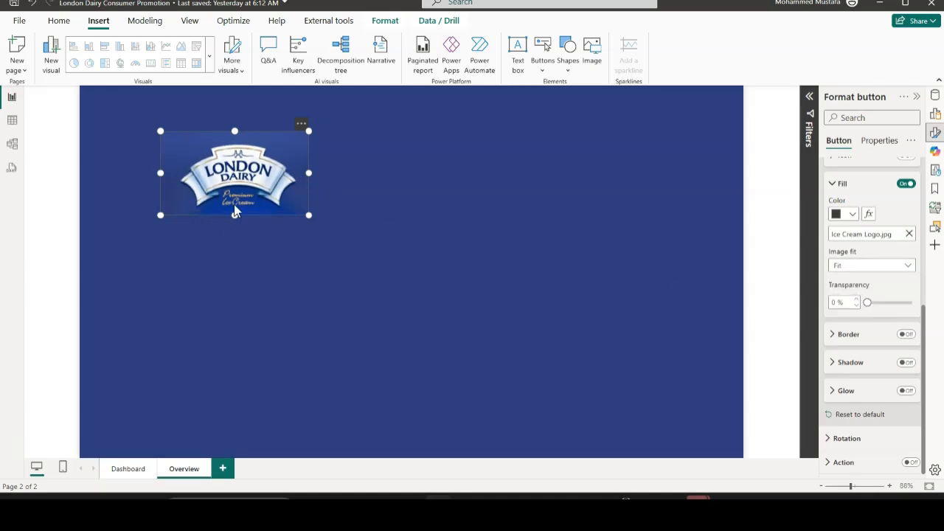
pyautogui.click(908, 267)
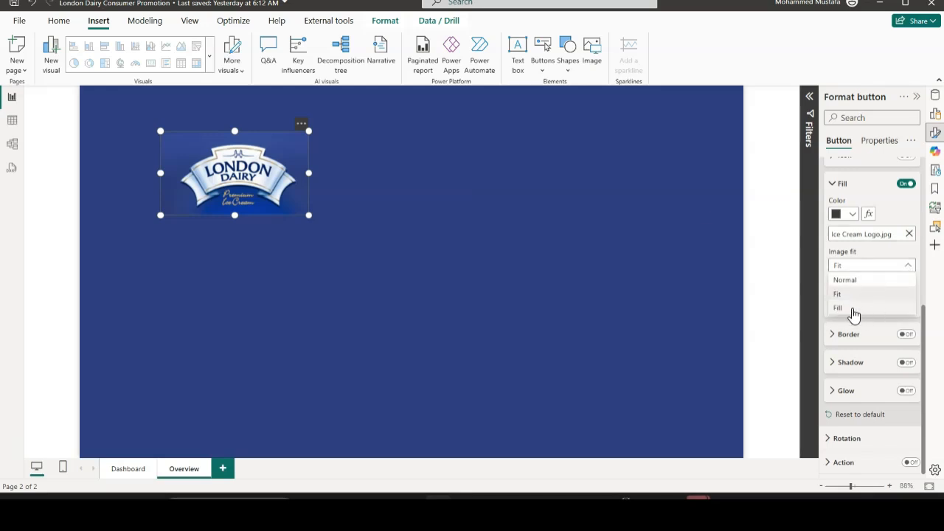
pyautogui.click(845, 308)
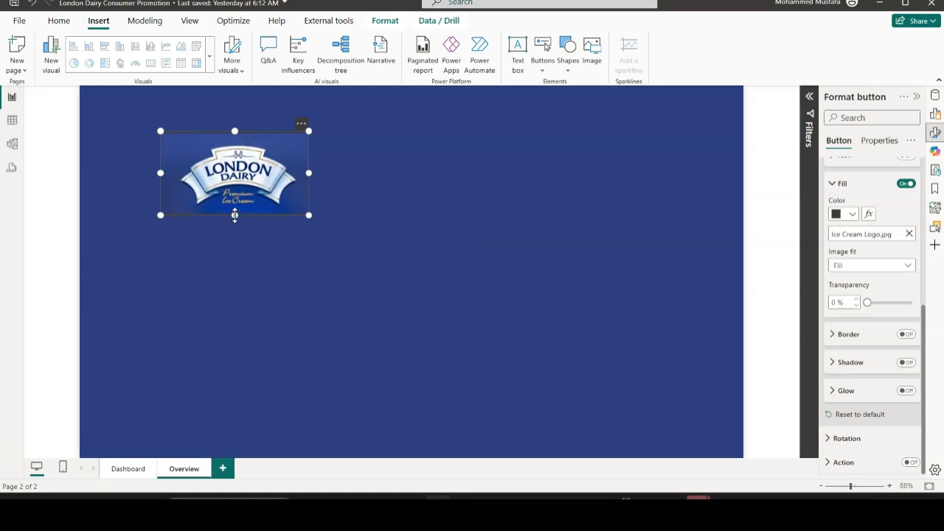
# Shrink the button's frame closer around the logo and move it into the upper-left corner of the page
pyautogui.moveTo(235, 214); pyautogui.dragTo(237, 209)
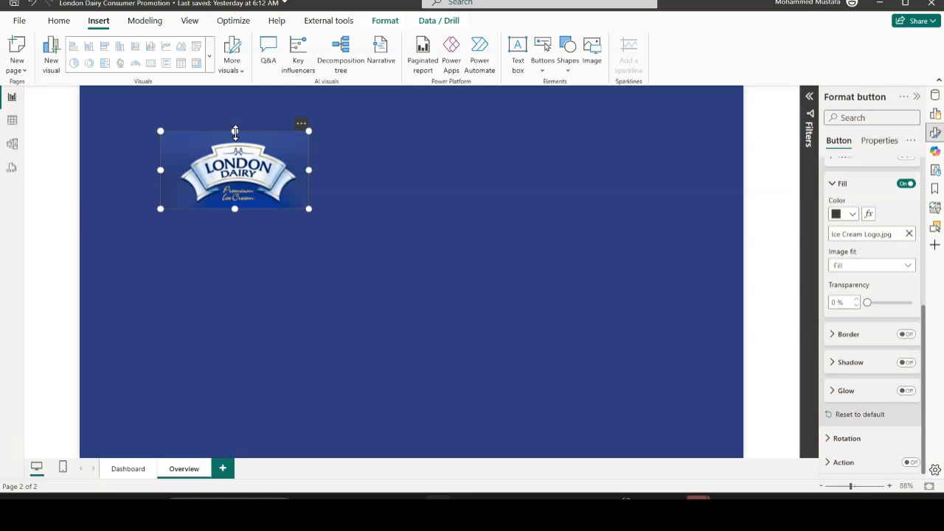
pyautogui.moveTo(236, 133); pyautogui.dragTo(236, 136)
pyautogui.moveTo(309, 171); pyautogui.dragTo(296, 170)
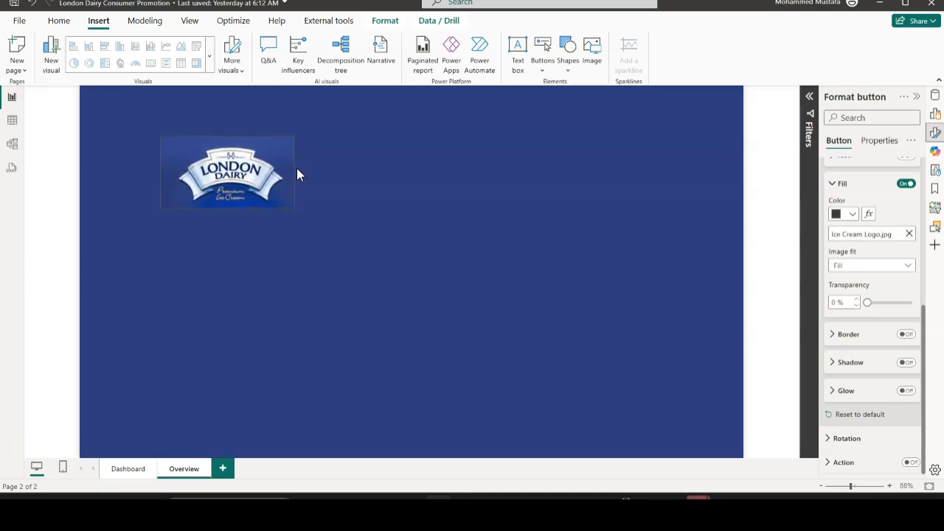
pyautogui.click(345, 239)
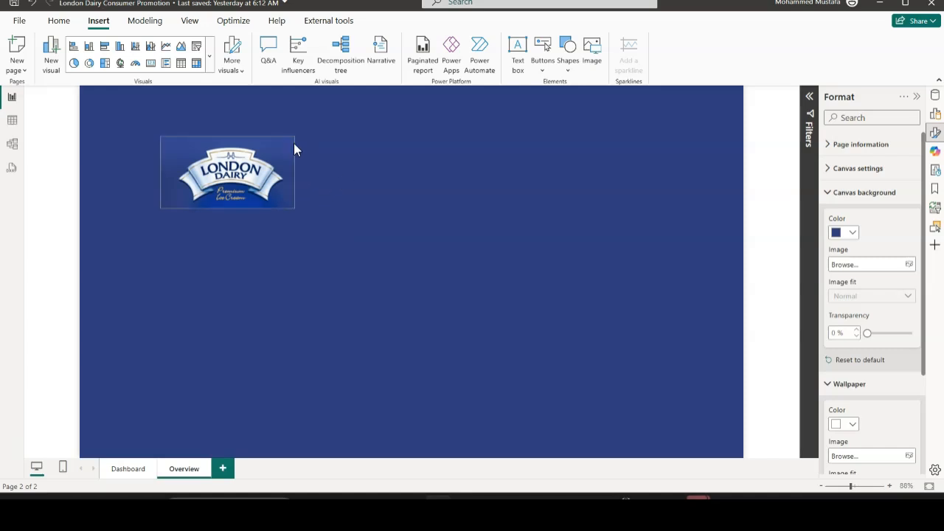
pyautogui.moveTo(227, 177); pyautogui.dragTo(179, 140)
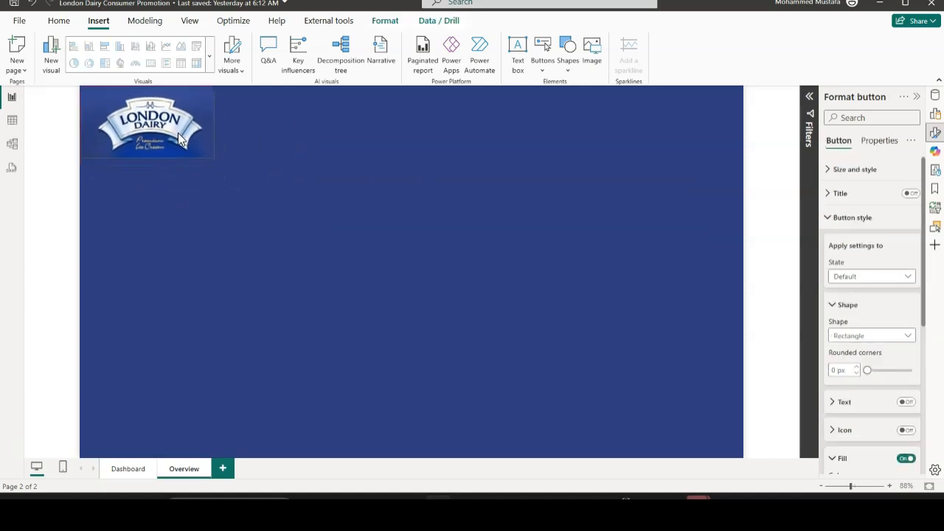
pyautogui.click(242, 169)
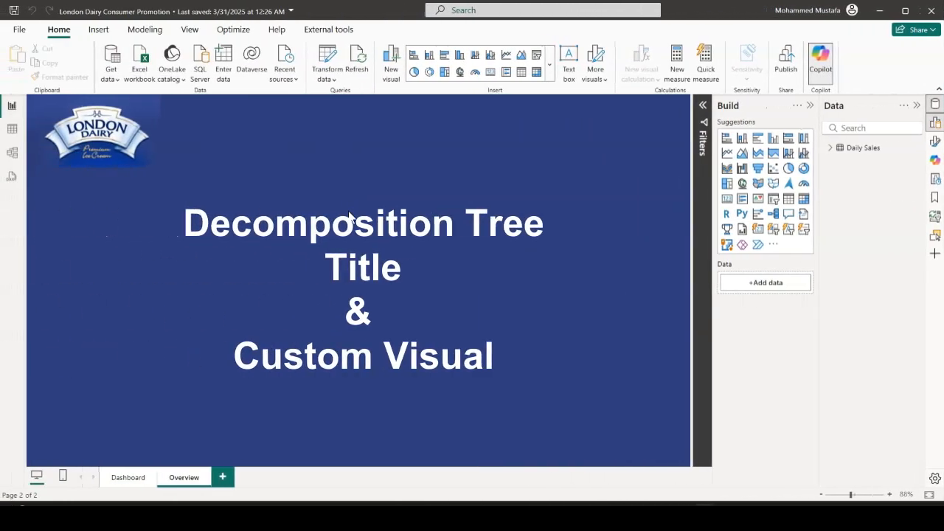
# Turn on the logo button's action with type Page navigation and the Dashboard page as its destination
pyautogui.click(118, 171)
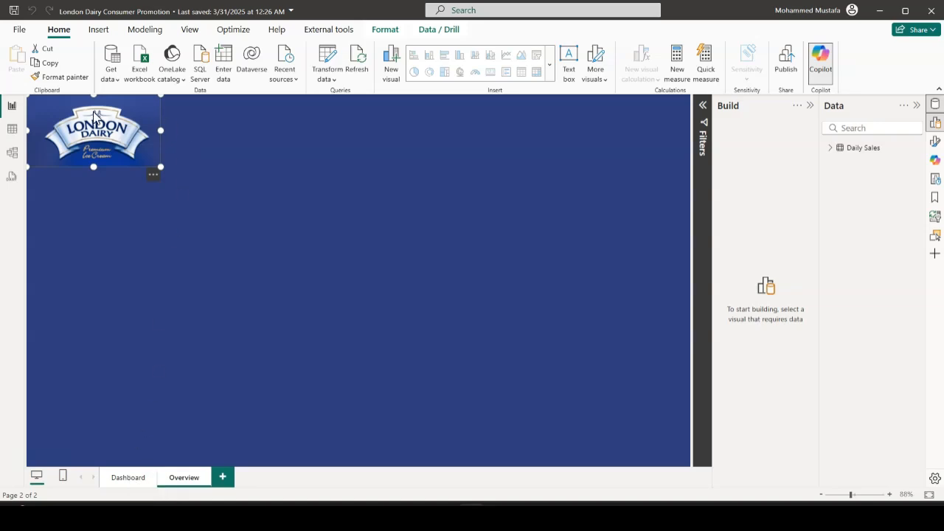
pyautogui.click(935, 141)
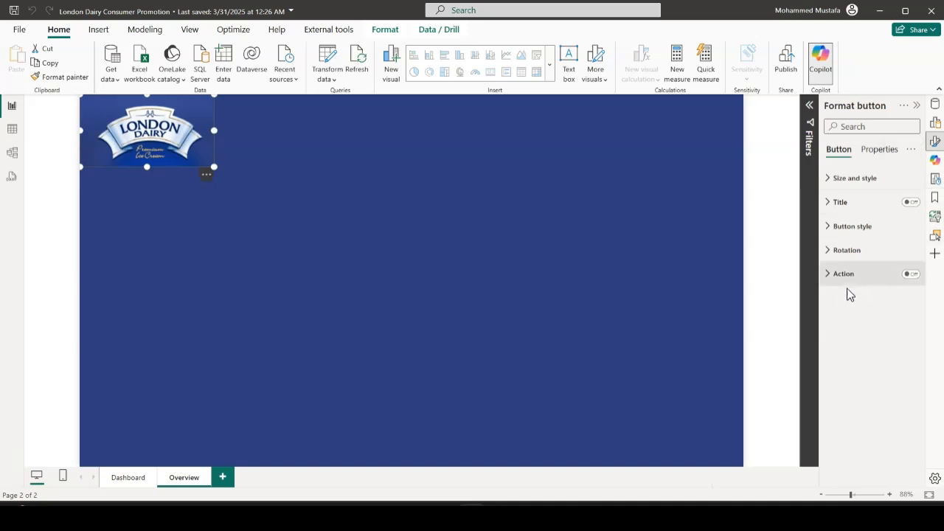
pyautogui.click(913, 274)
pyautogui.click(828, 279)
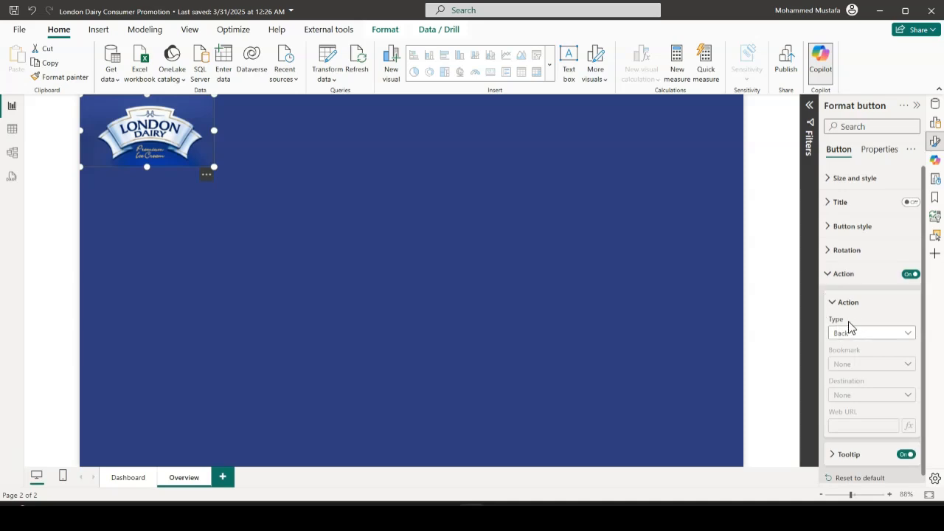
pyautogui.click(903, 337)
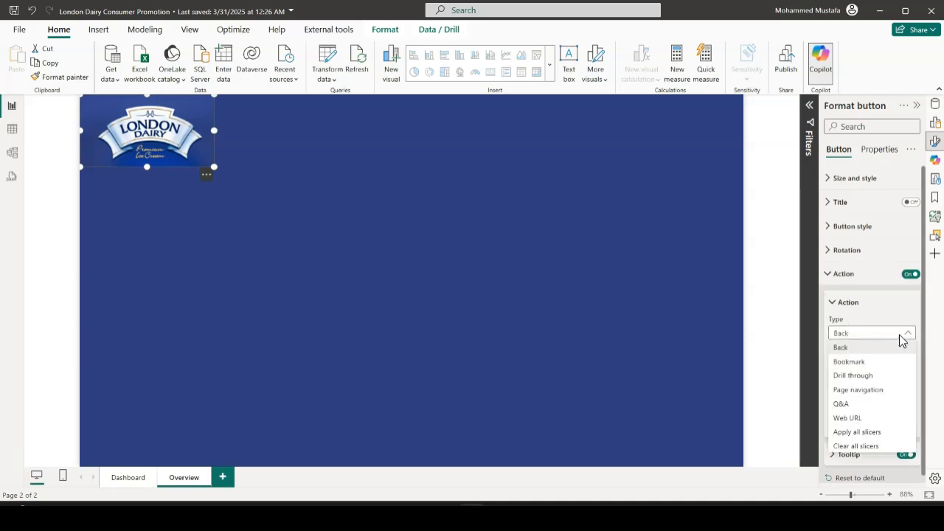
pyautogui.click(863, 391)
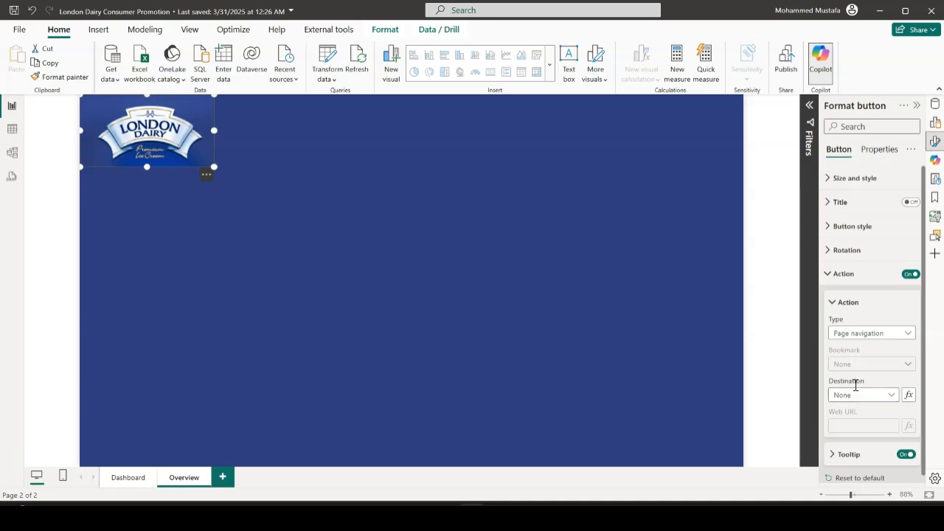
pyautogui.click(886, 400)
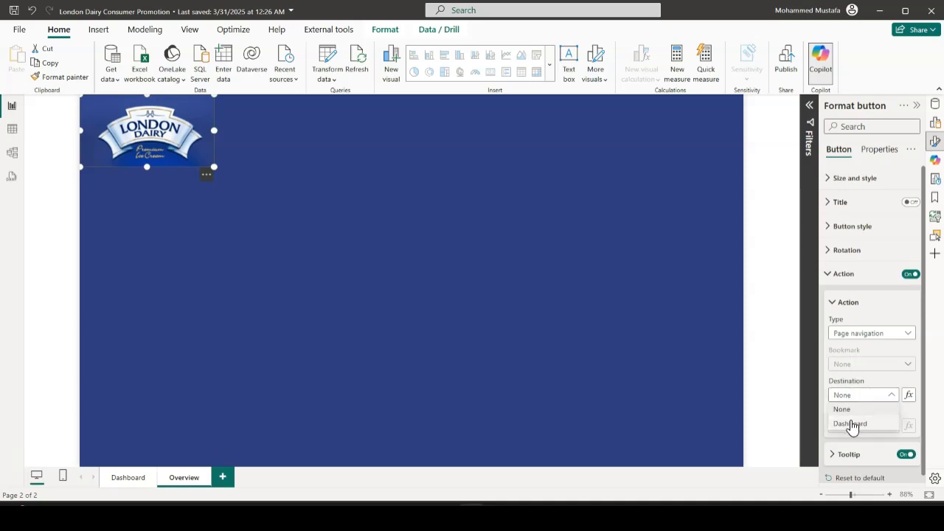
pyautogui.click(871, 427)
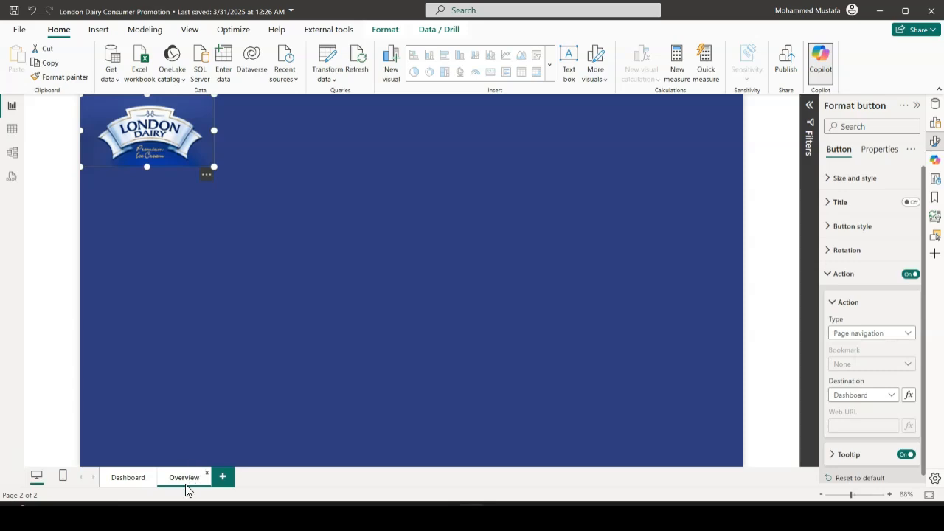
# Place the Overview page before Dashboard, and test the logo button's navigation before returning to Overview
pyautogui.moveTo(187, 481); pyautogui.dragTo(102, 481)
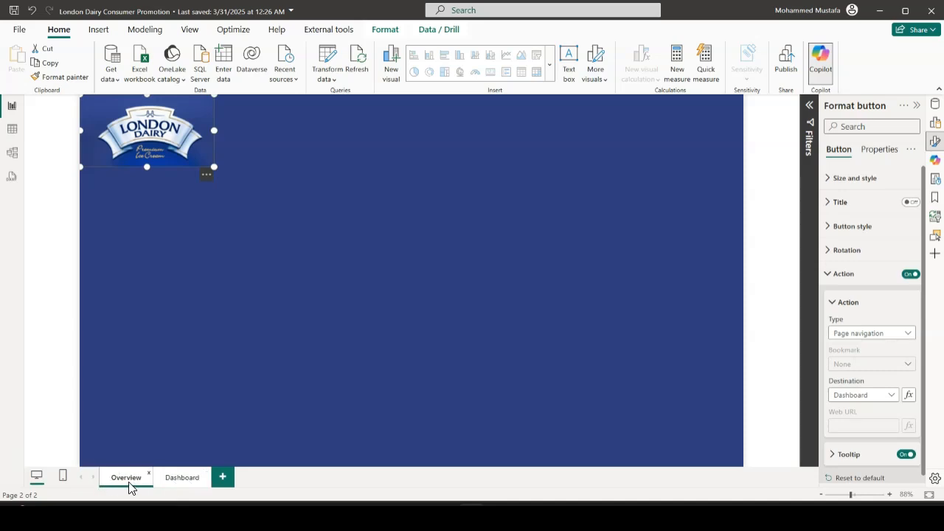
pyautogui.click(245, 237)
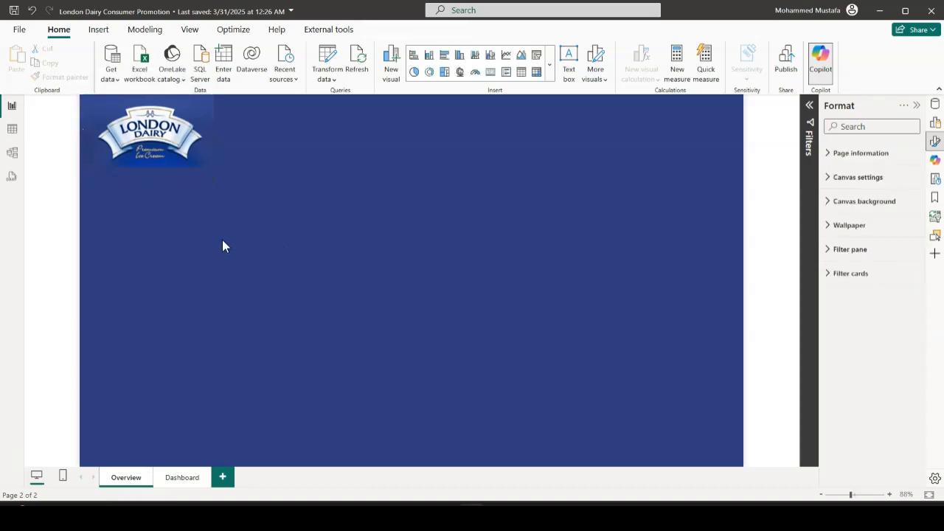
pyautogui.keyDown('ctrl'); pyautogui.click(169, 162); pyautogui.keyUp('ctrl')
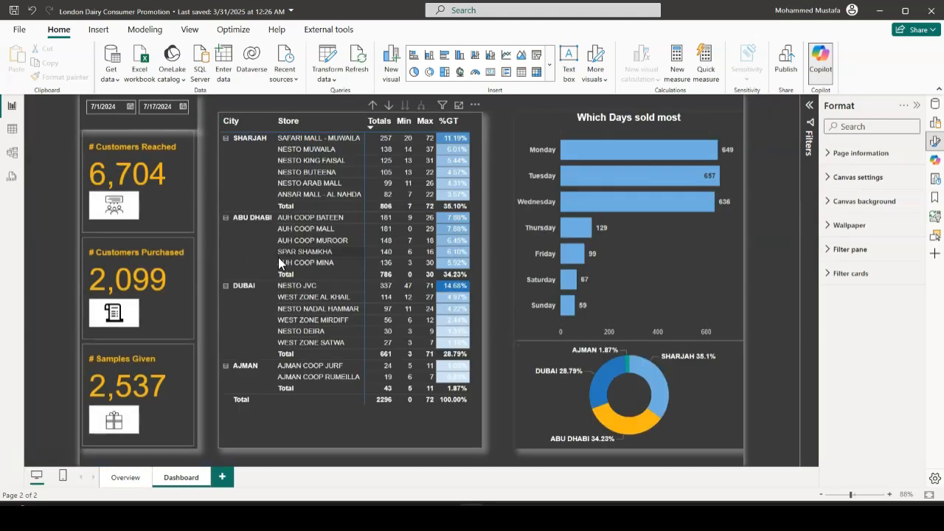
pyautogui.click(127, 478)
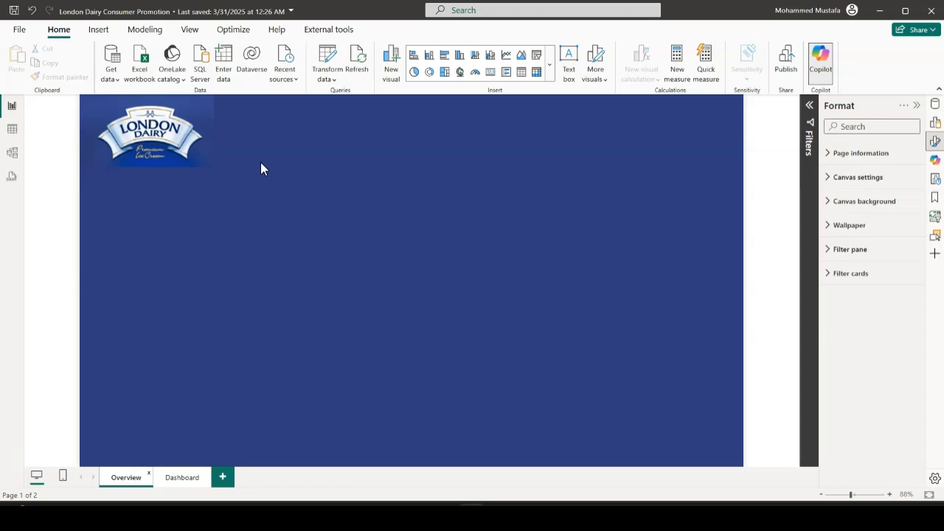
# Insert a Decomposition tree and enlarge it below the logo to the page's lower edge, spanning over half the page width
pyautogui.click(550, 76)
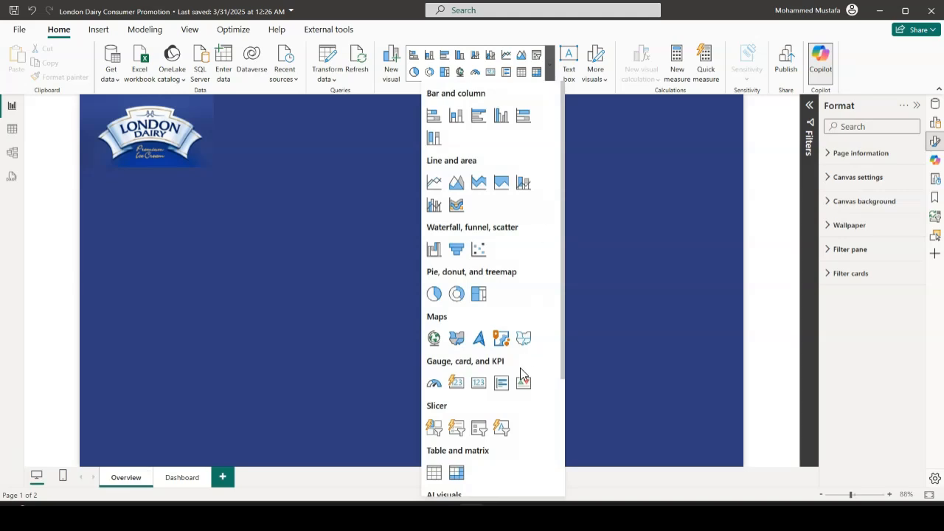
pyautogui.scroll(-3, 512, 362)
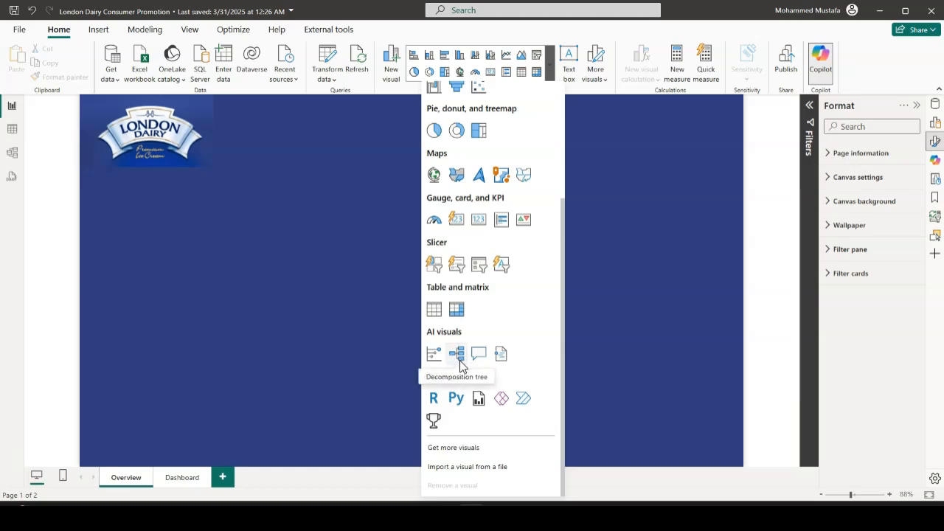
pyautogui.click(456, 354)
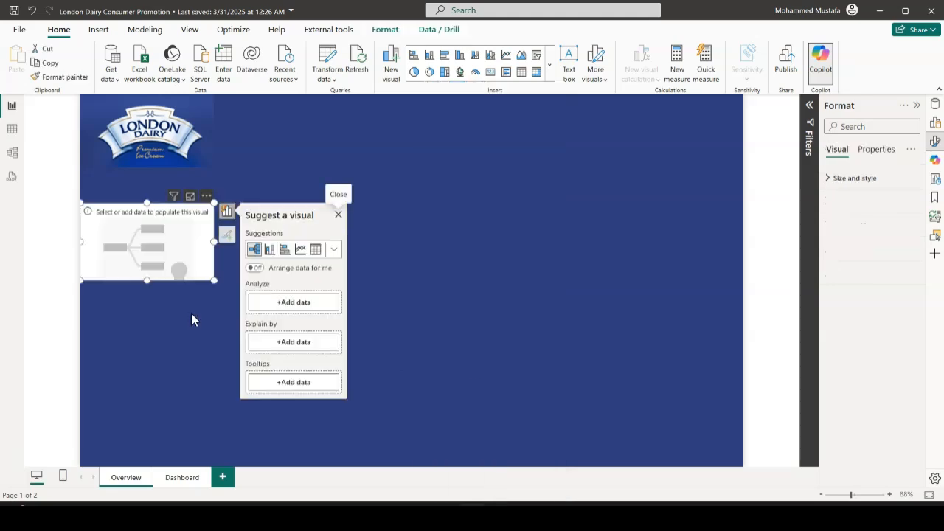
pyautogui.moveTo(213, 280); pyautogui.dragTo(441, 464)
pyautogui.moveTo(260, 201); pyautogui.dragTo(260, 177)
pyautogui.moveTo(442, 322); pyautogui.dragTo(493, 319)
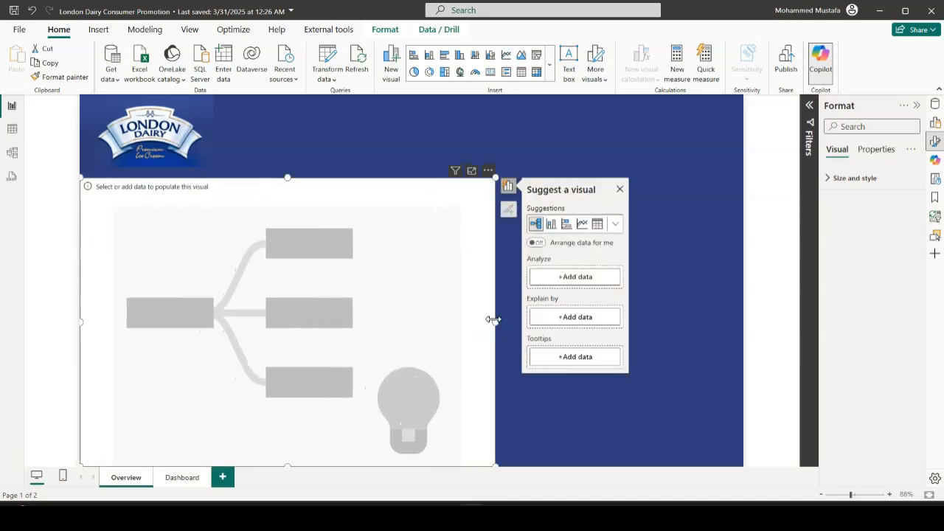
# Set the decomposition tree to analyze the Totals field from Daily Sales
pyautogui.click(576, 284)
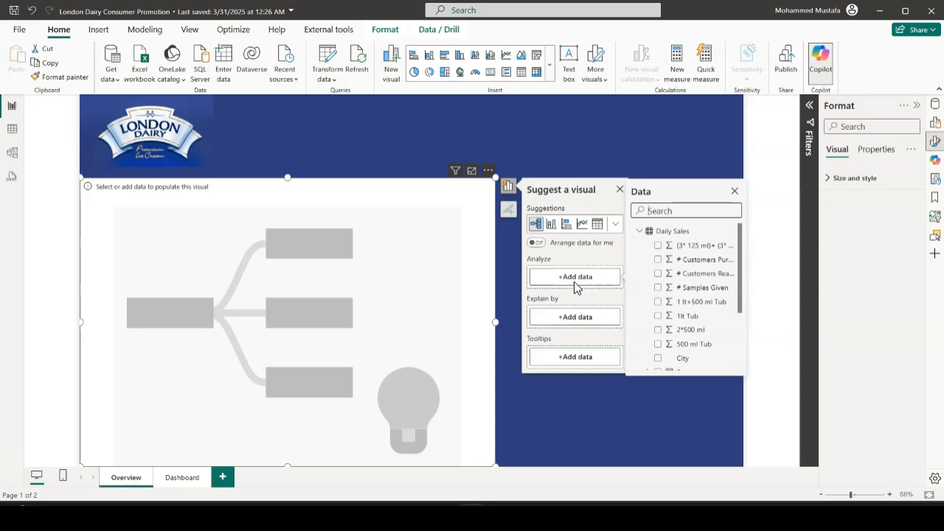
pyautogui.click(663, 212)
pyautogui.write('tot')
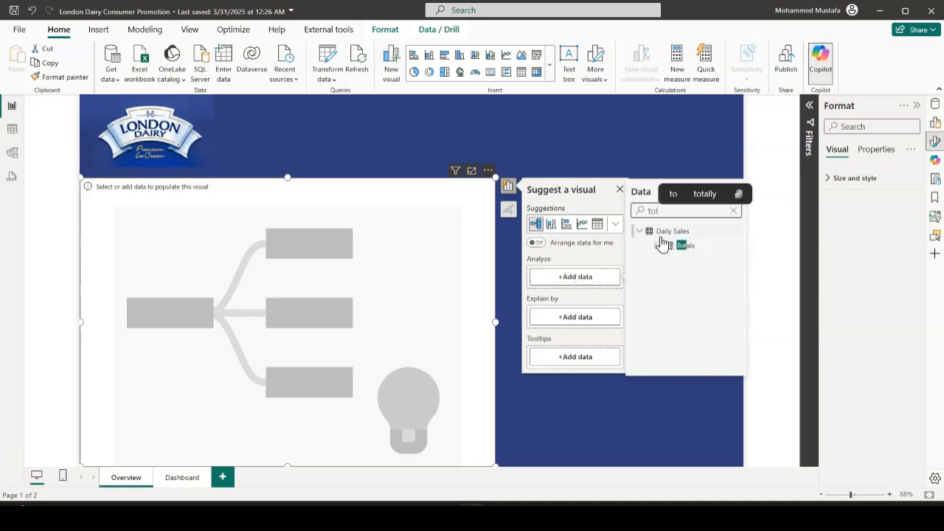
pyautogui.click(658, 247)
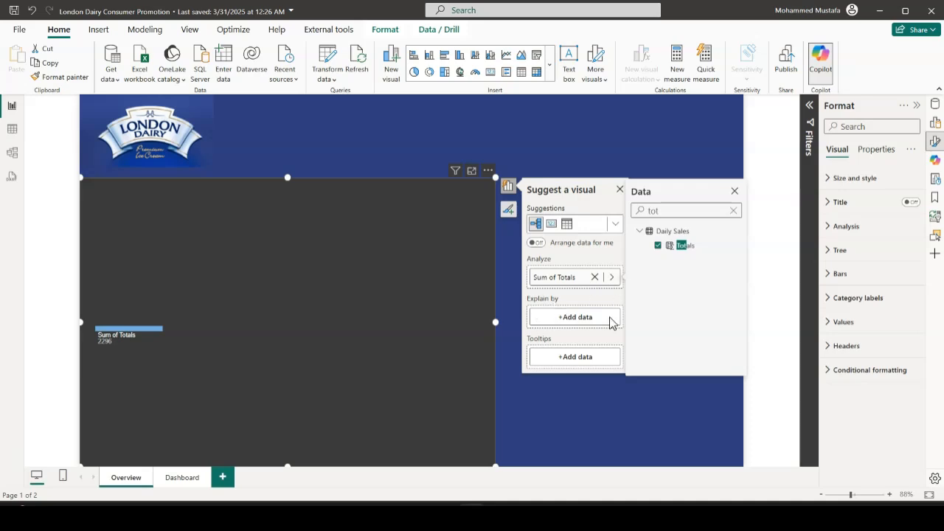
# Add the City and Store fields as the decomposition tree's Explain by data
pyautogui.click(569, 327)
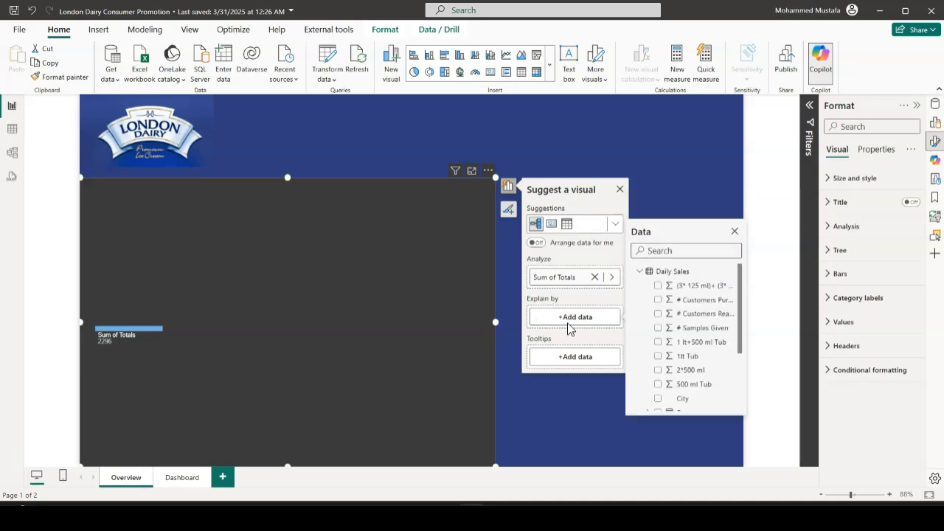
pyautogui.scroll(-1, 743, 338)
pyautogui.scroll(-3, 743, 345)
pyautogui.click(659, 344)
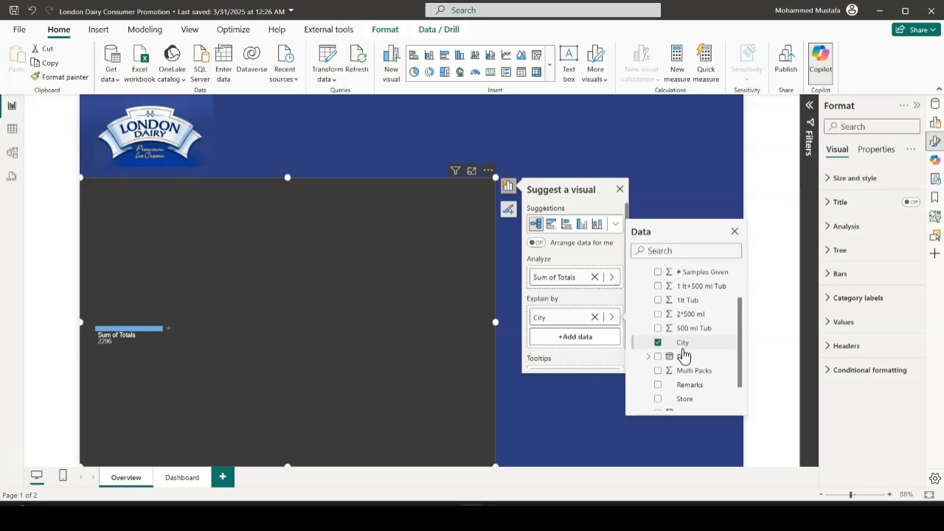
pyautogui.scroll(-3, 683, 354)
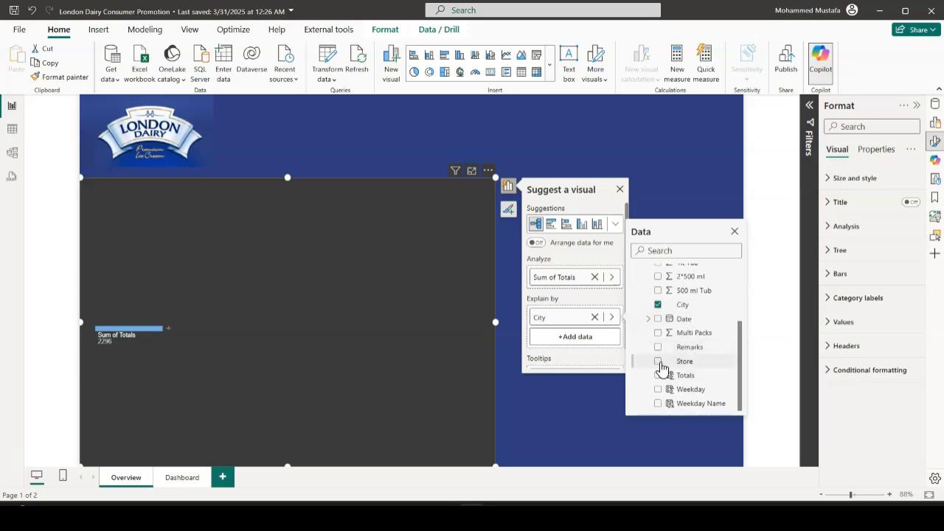
pyautogui.click(658, 363)
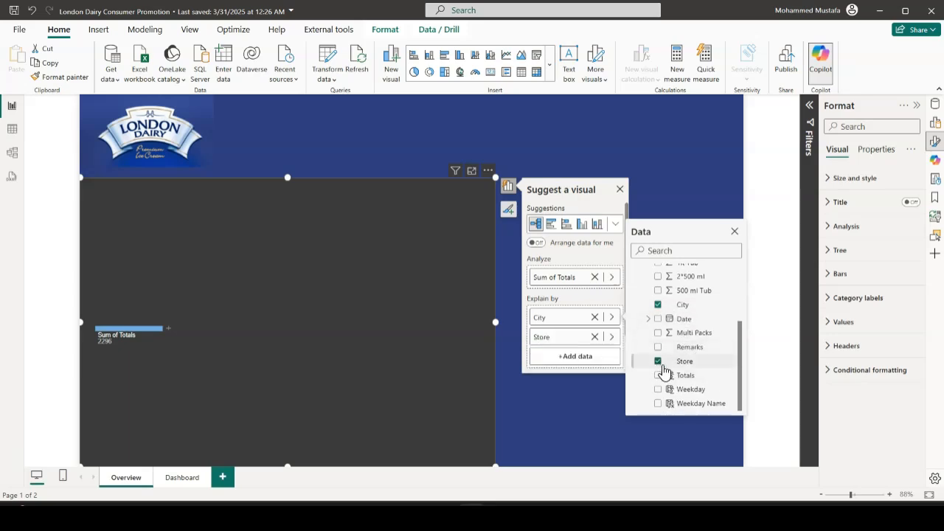
# Add the Weekday Name field to the decomposition tree's Explain by data
pyautogui.click(659, 405)
pyautogui.click(560, 407)
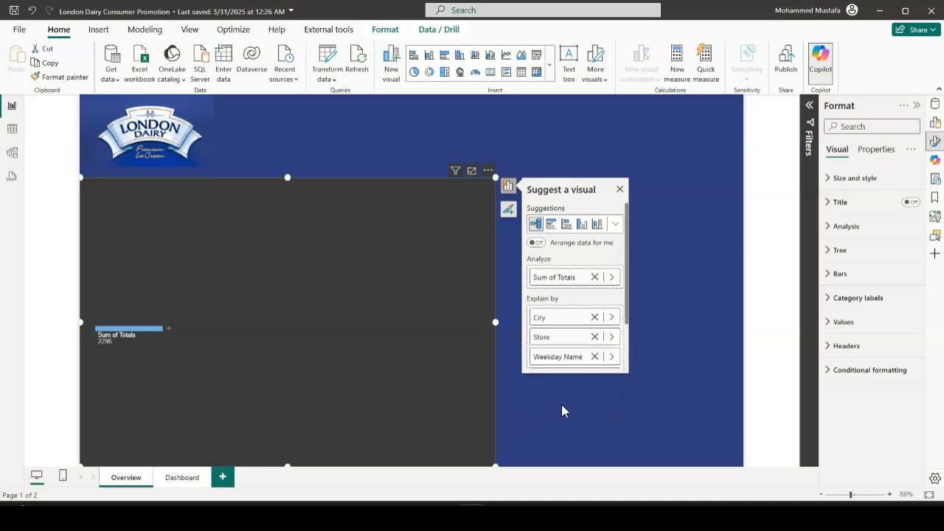
pyautogui.click(568, 408)
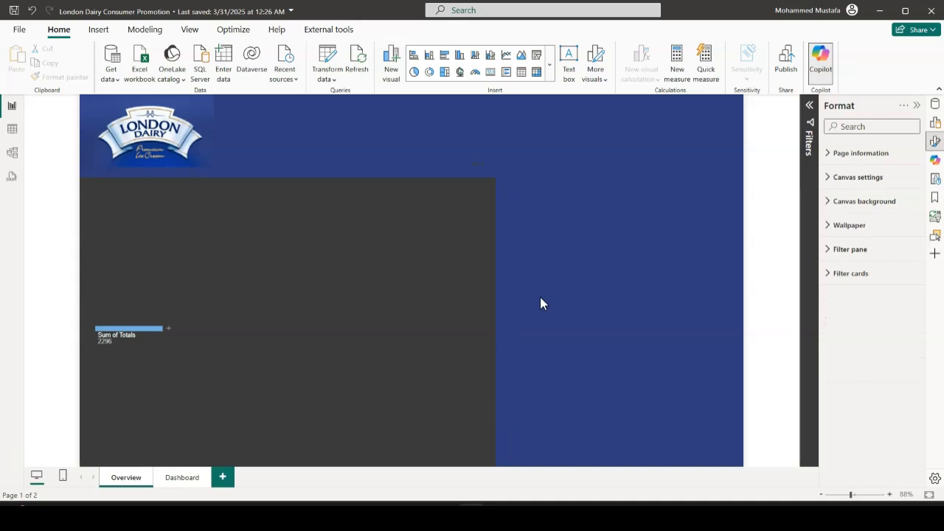
# Split the decomposition tree's total by City and sort the branches by Sum of Totals
pyautogui.click(169, 330)
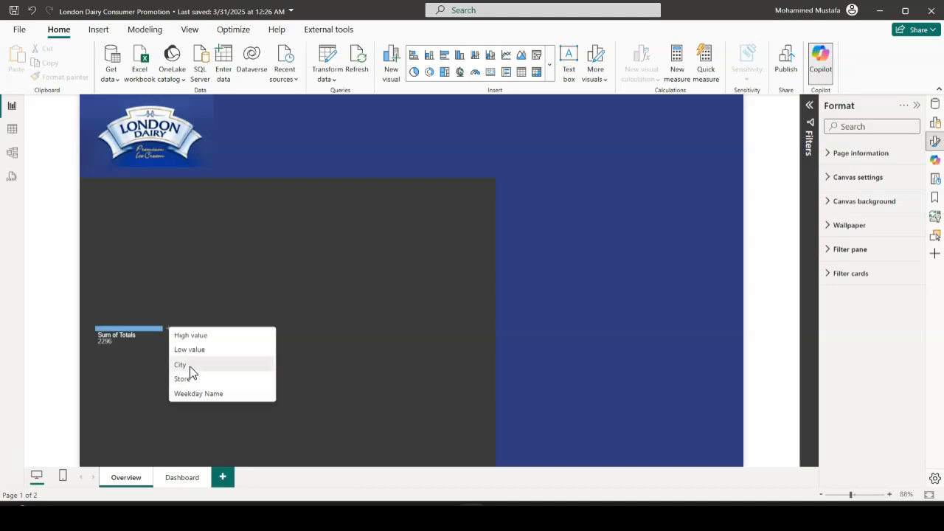
pyautogui.click(190, 366)
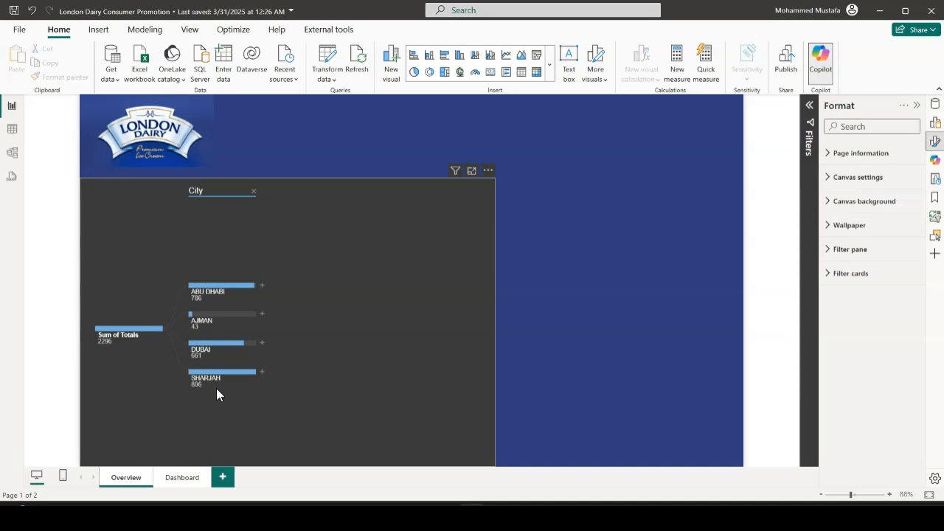
pyautogui.moveTo(214, 296)
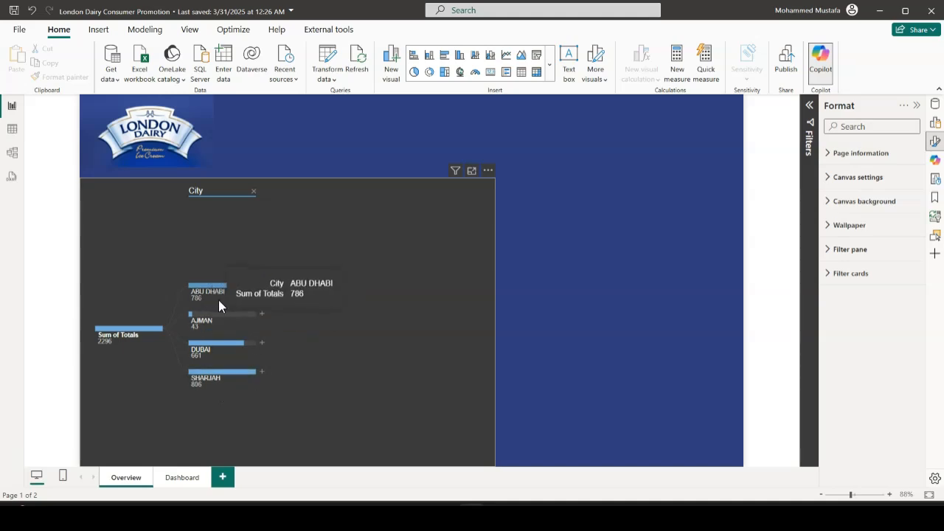
pyautogui.click(489, 171)
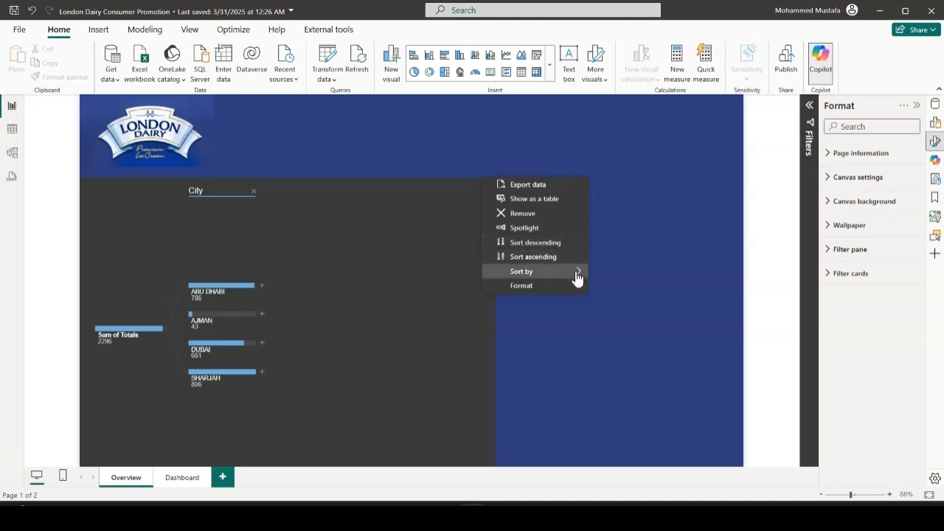
pyautogui.moveTo(524, 280)
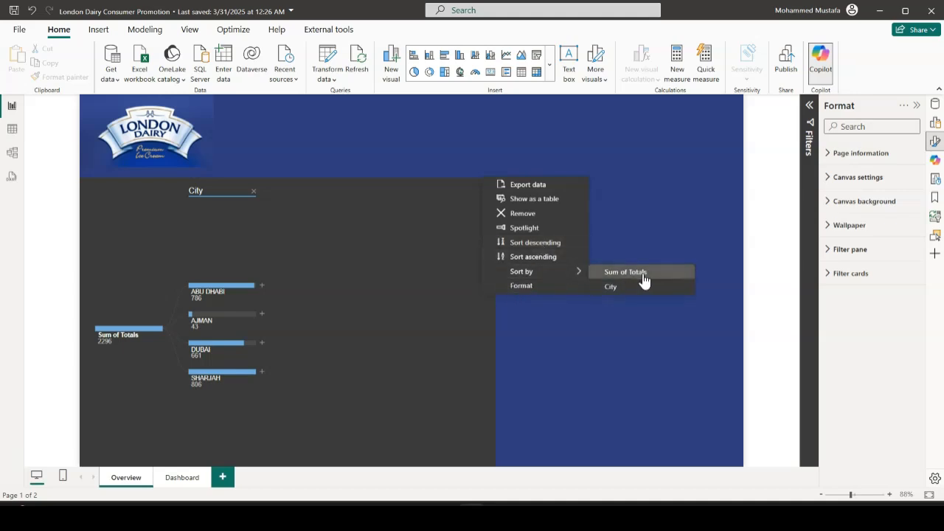
pyautogui.click(622, 276)
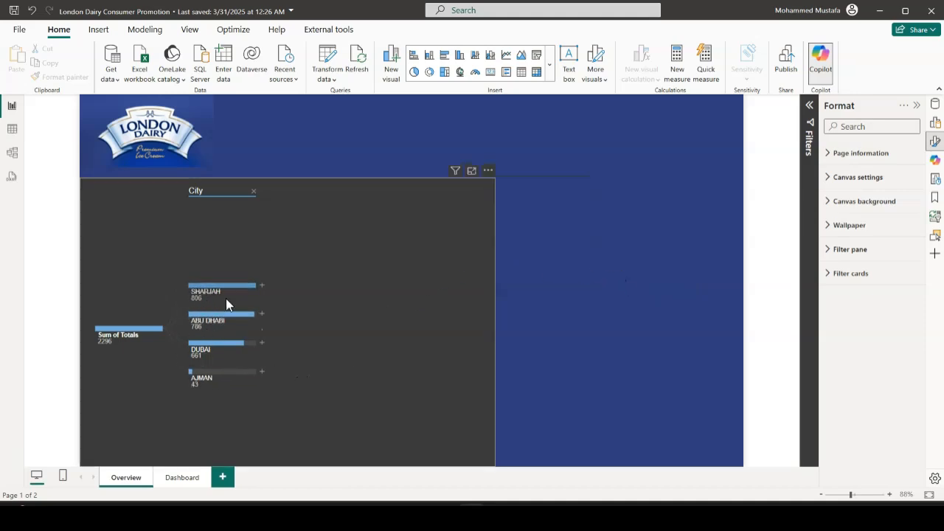
pyautogui.moveTo(236, 299)
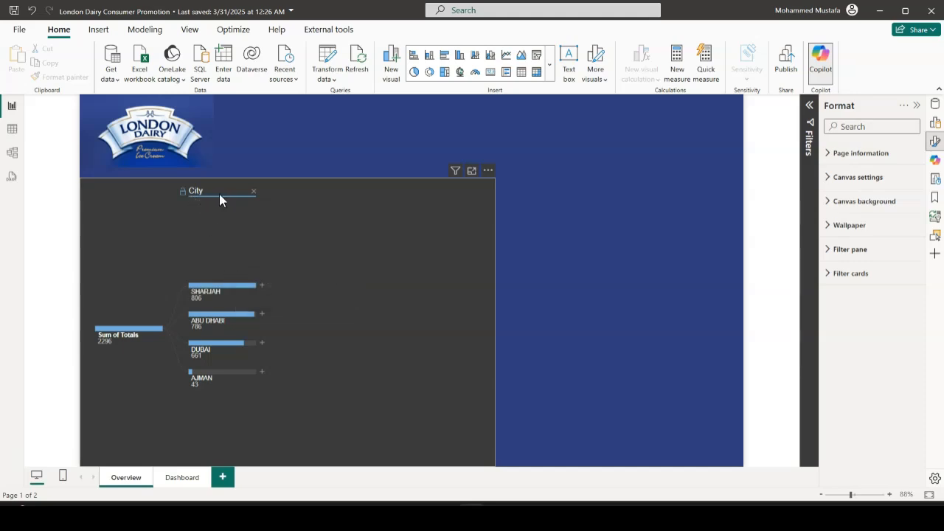
# Expand the SHARJAH branch by Store, and its SAFARI MALL - MUWAILA branch by Weekday Name
pyautogui.click(263, 288)
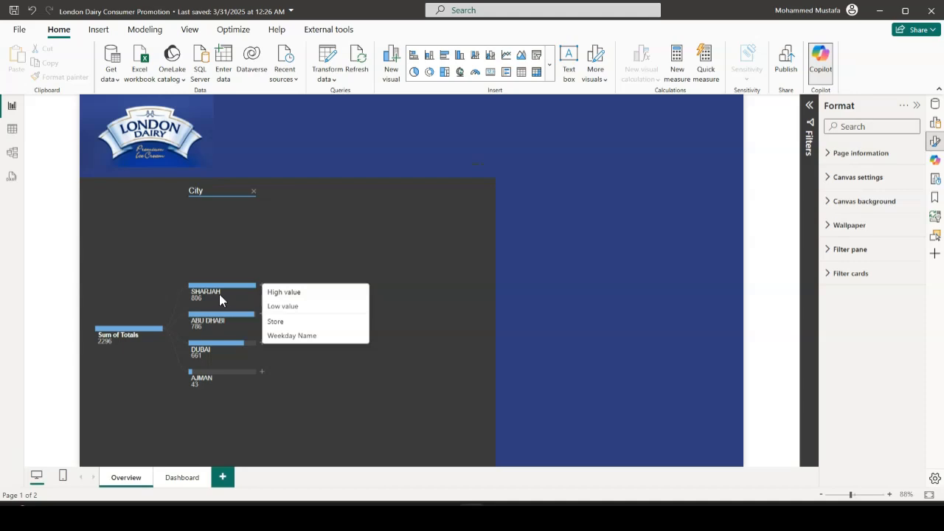
pyautogui.click(279, 322)
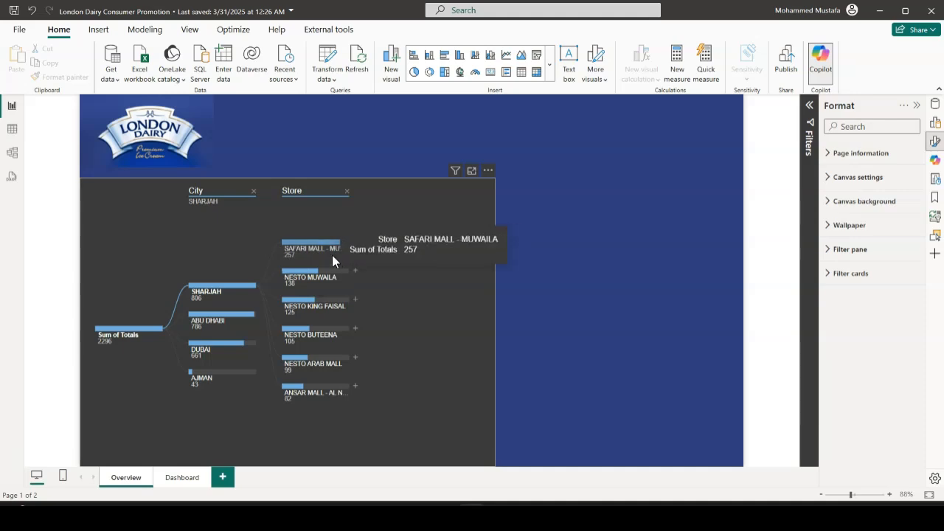
pyautogui.click(356, 243)
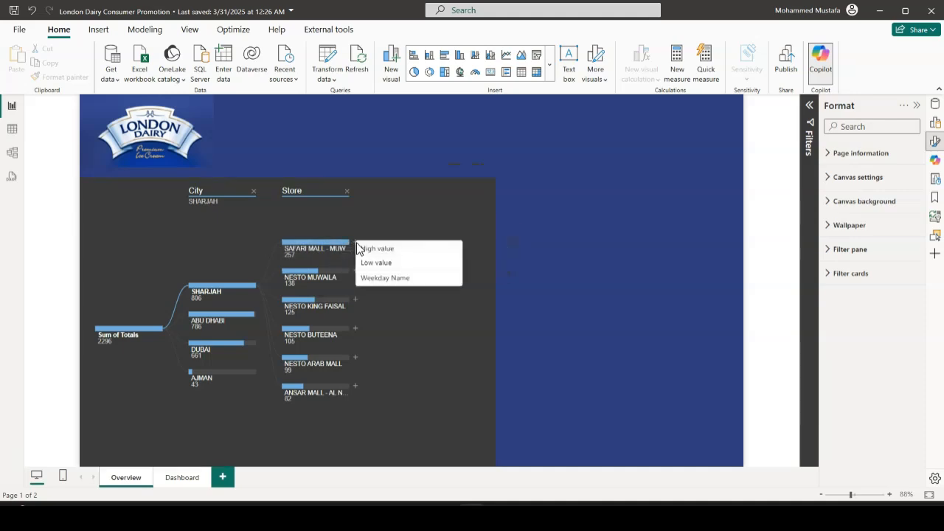
pyautogui.click(384, 279)
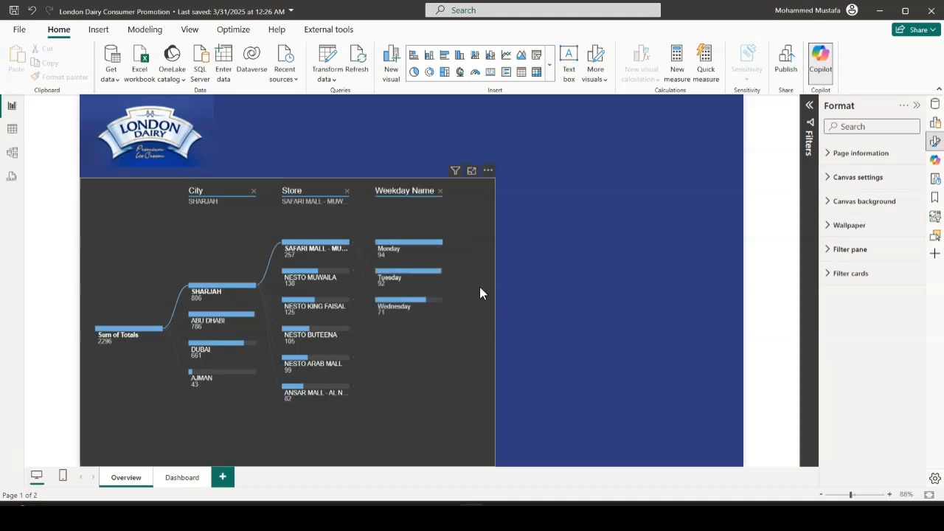
pyautogui.moveTo(419, 254)
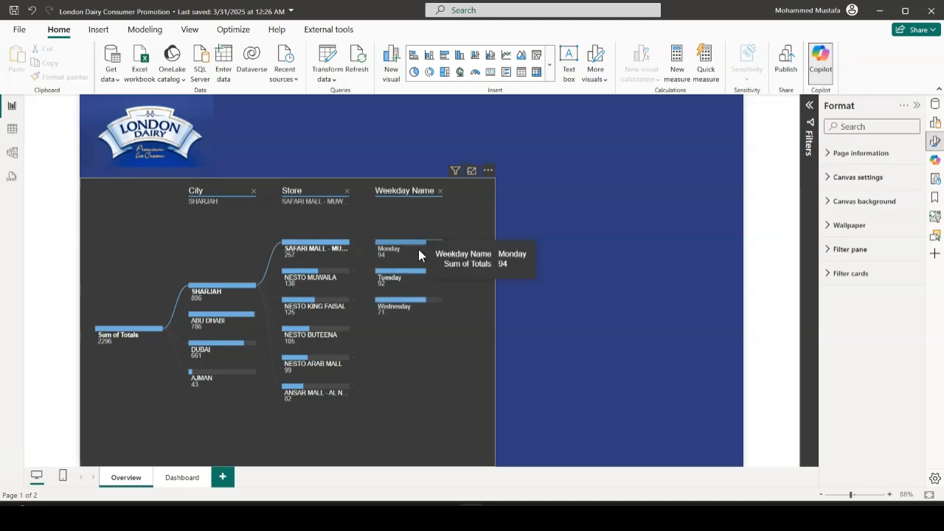
pyautogui.moveTo(419, 317)
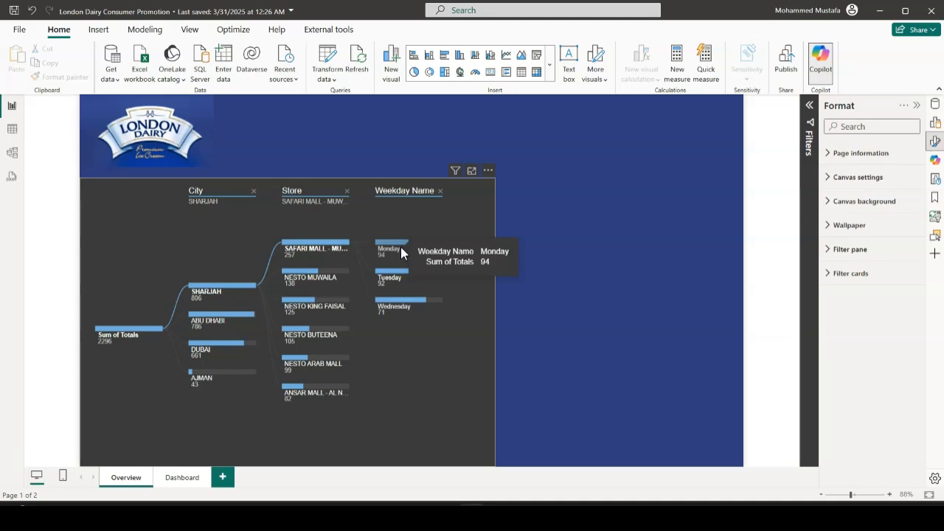
# Add (3* 125 ml)+ (3* 125 ml), 1 lt+500 ml Tub, 1lt Tub, 2*500 ml, 500 ml Tub and Multi Packs as the tree's tooltip fields
pyautogui.click(493, 221)
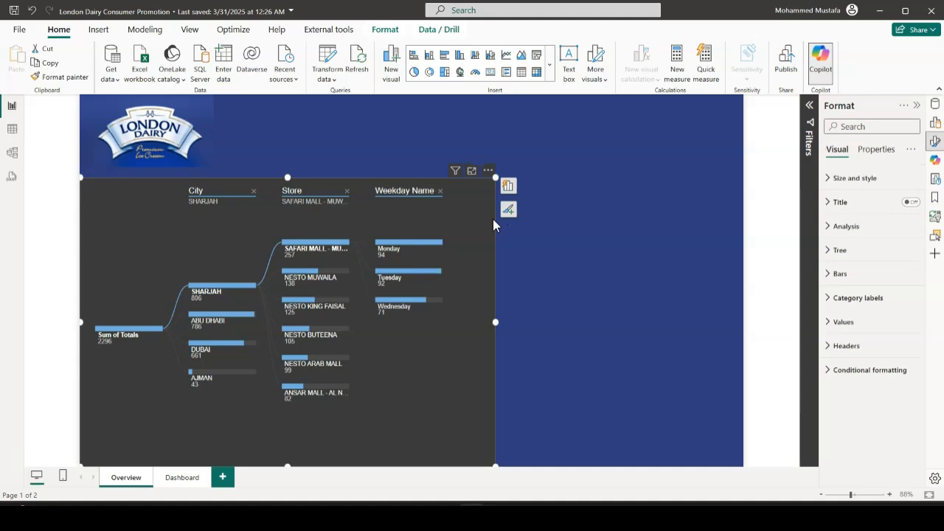
pyautogui.click(878, 150)
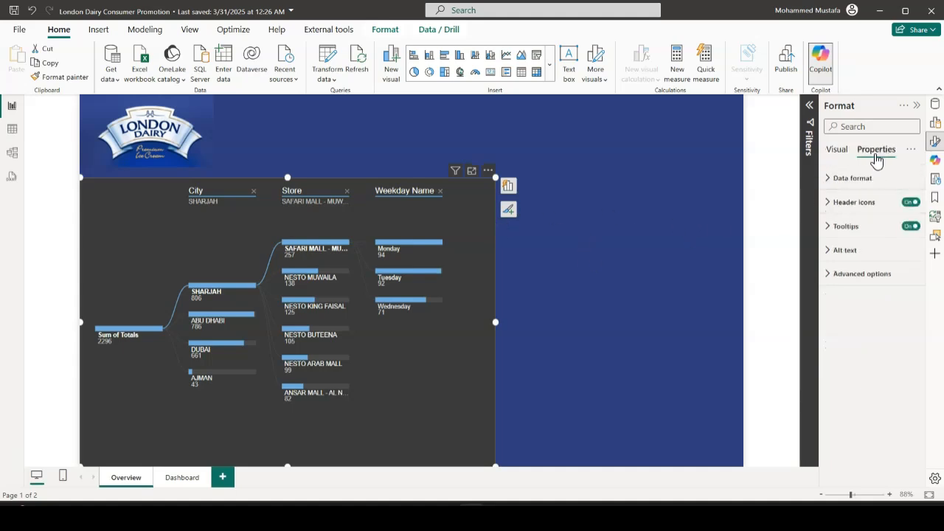
pyautogui.click(830, 235)
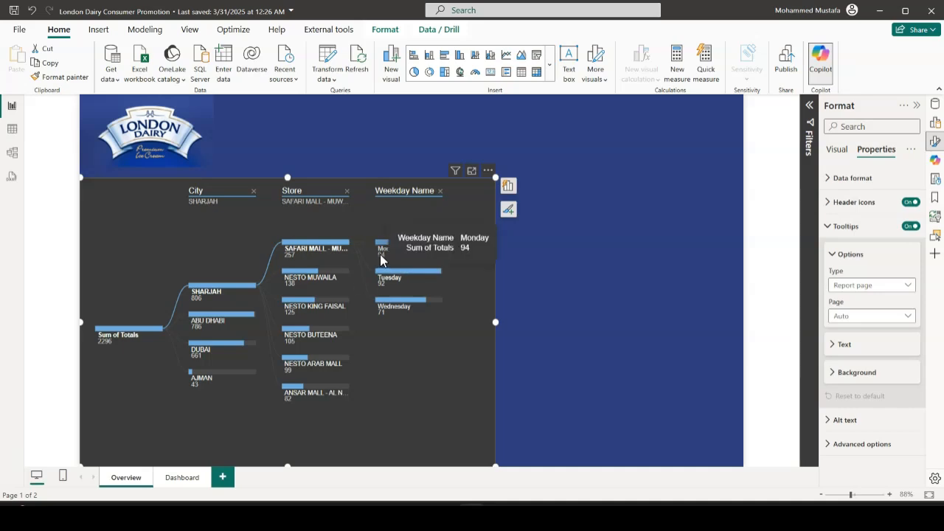
pyautogui.click(507, 187)
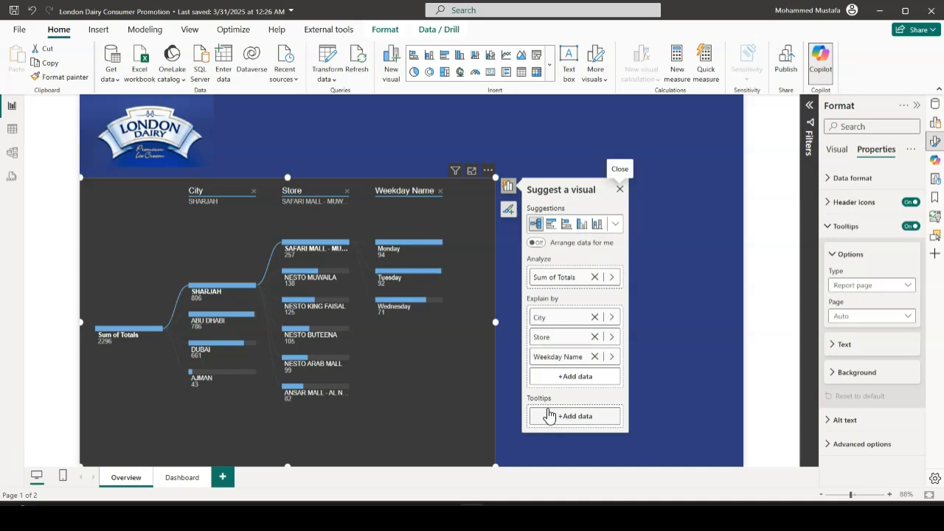
pyautogui.click(572, 417)
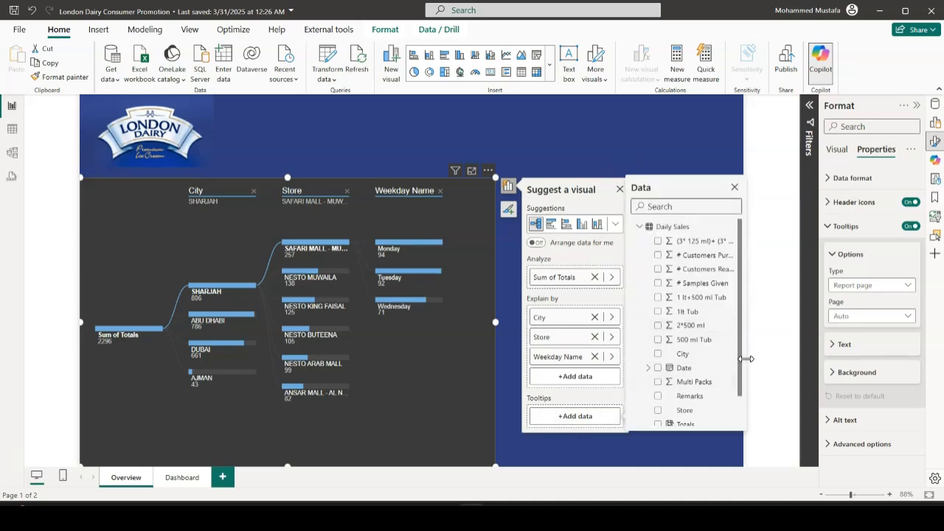
pyautogui.moveTo(746, 358); pyautogui.dragTo(775, 358)
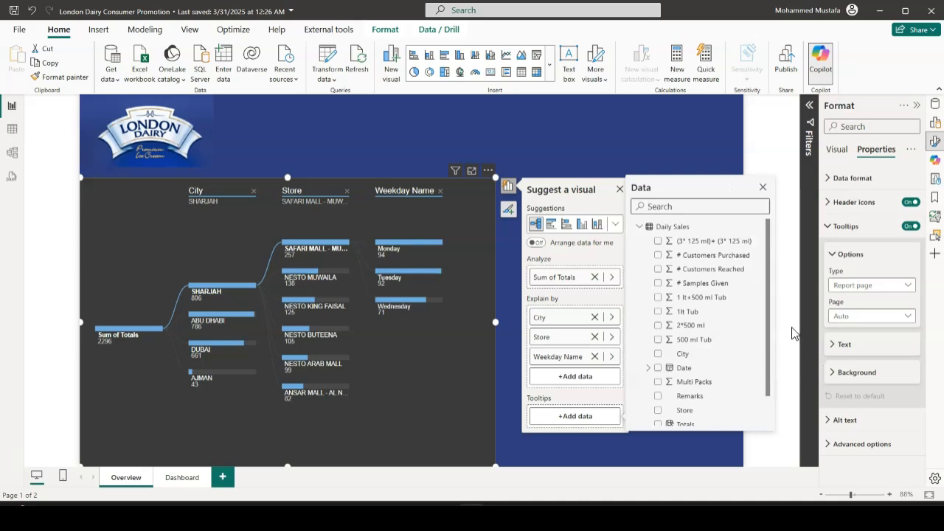
pyautogui.click(659, 242)
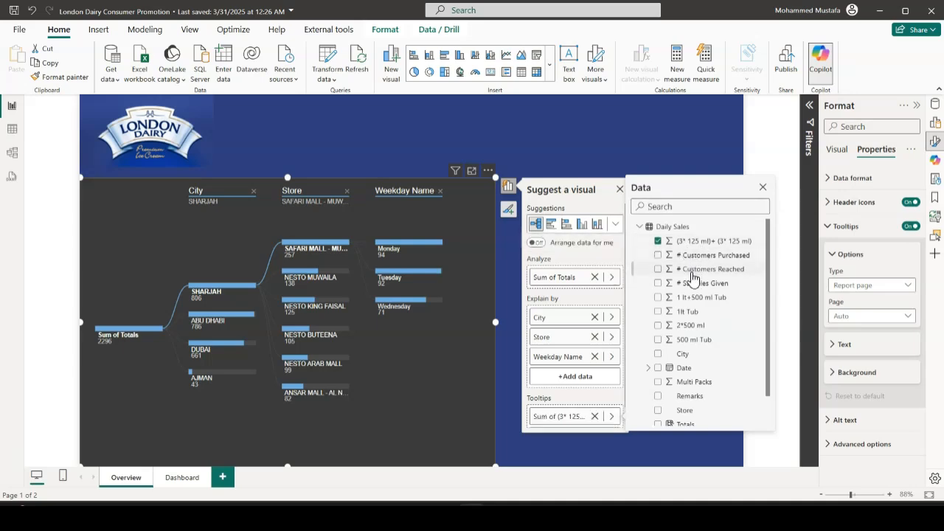
pyautogui.click(658, 297)
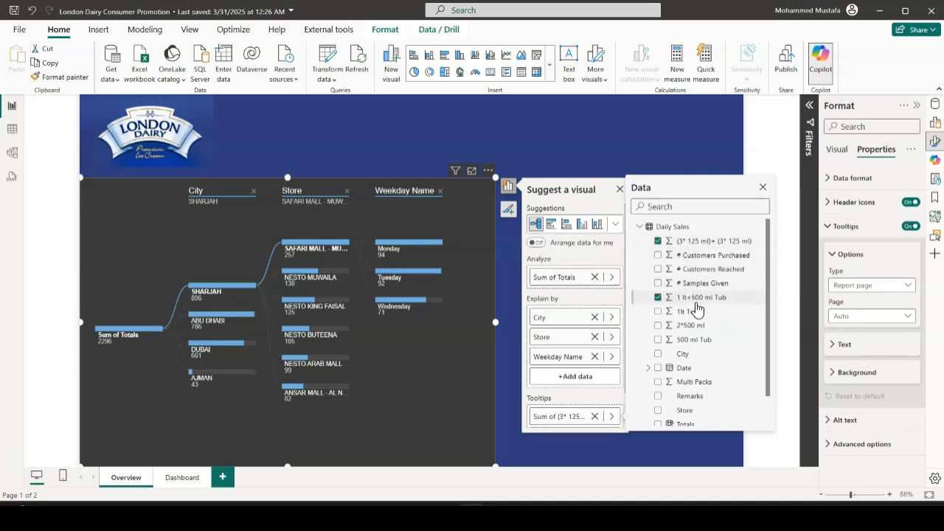
pyautogui.click(658, 311)
pyautogui.click(658, 325)
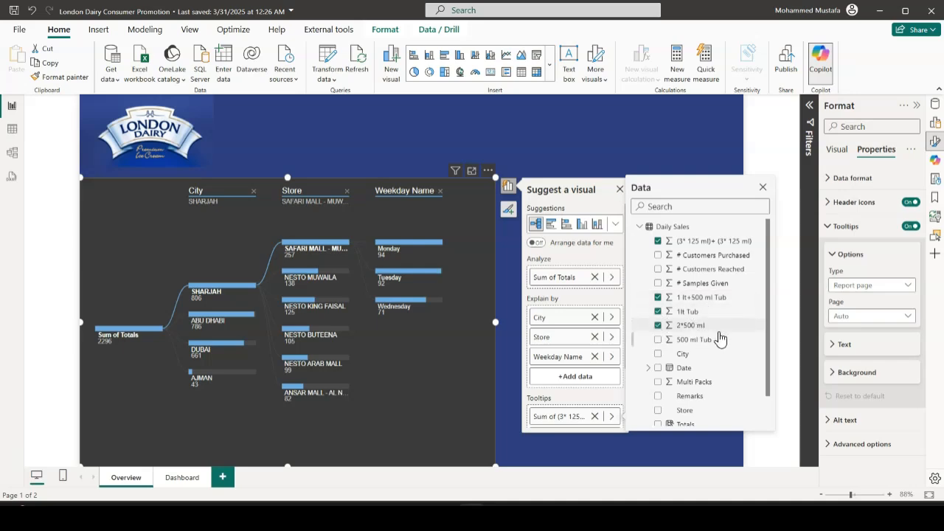
pyautogui.click(658, 339)
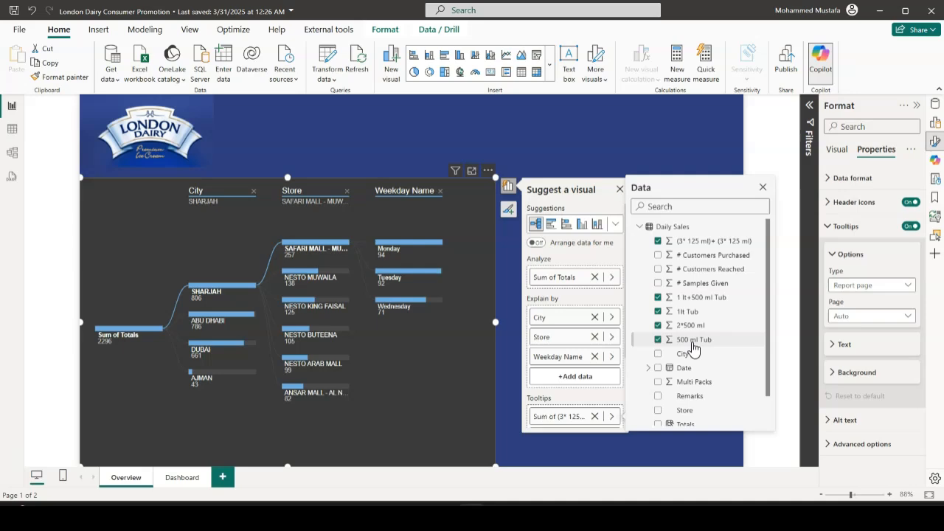
pyautogui.click(659, 382)
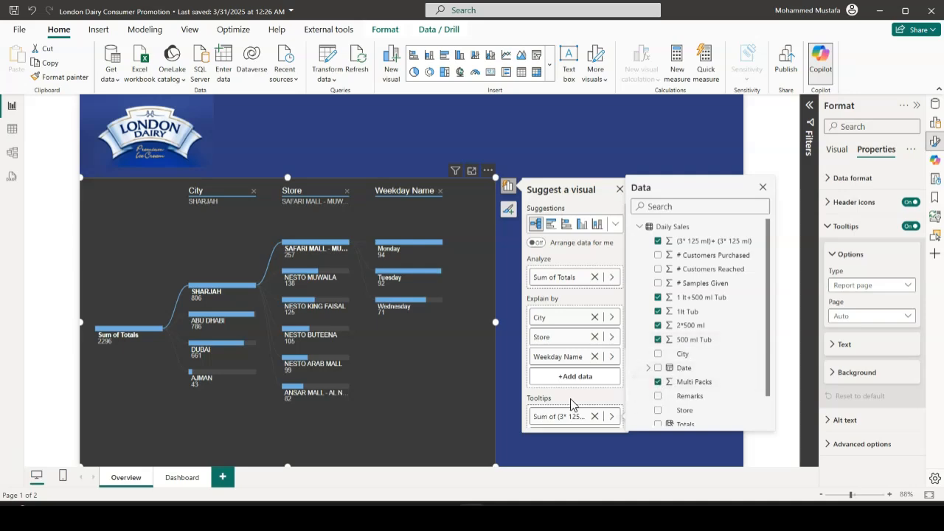
pyautogui.click(502, 401)
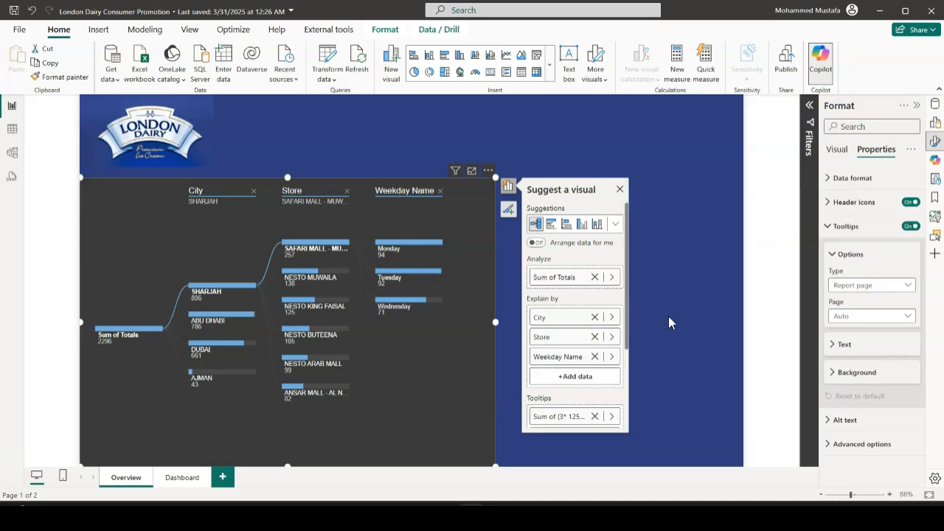
pyautogui.click(623, 268)
pyautogui.moveTo(408, 242)
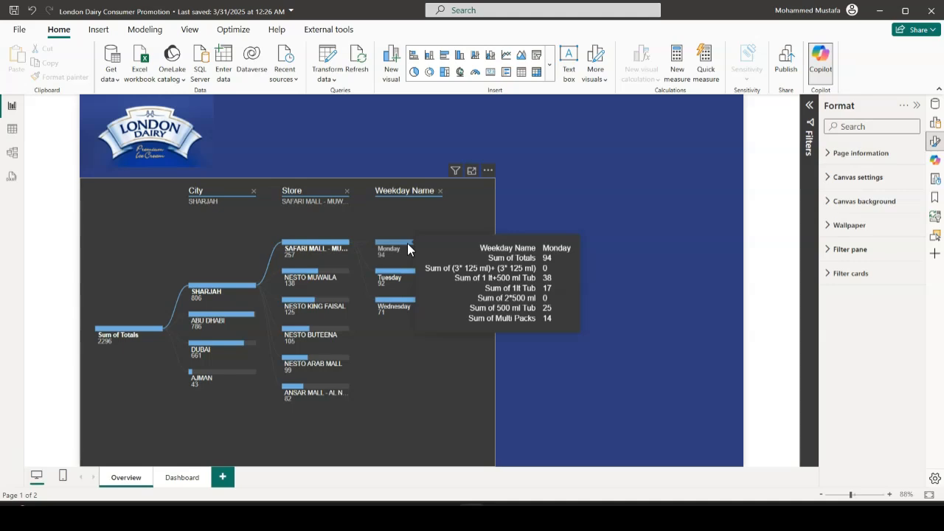
pyautogui.click(495, 218)
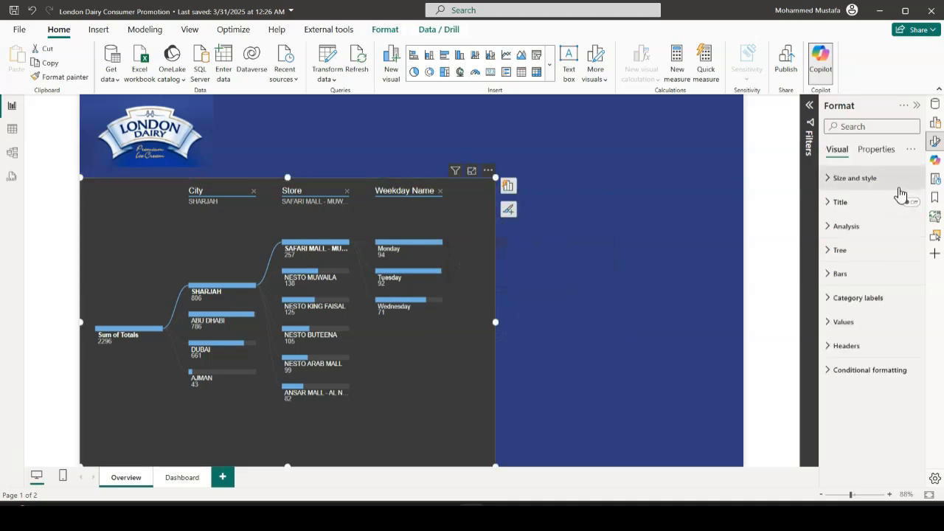
pyautogui.click(877, 151)
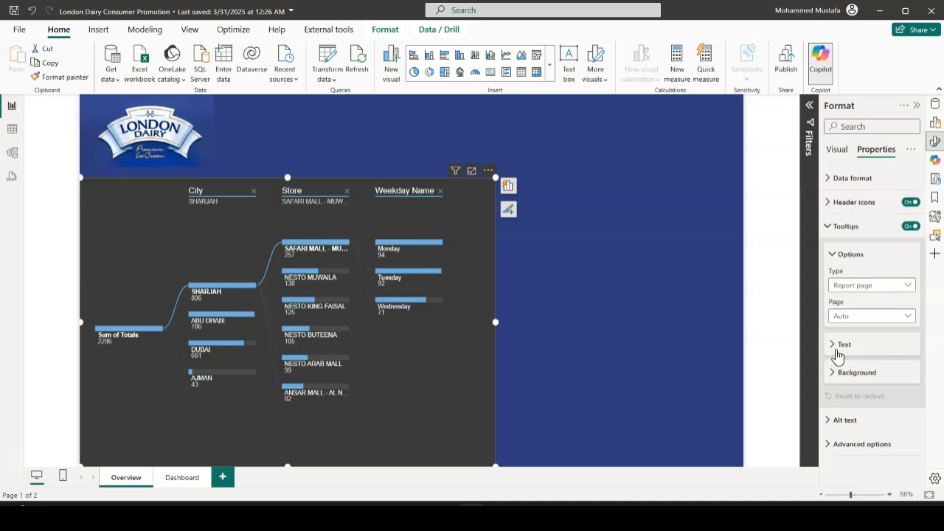
pyautogui.click(834, 376)
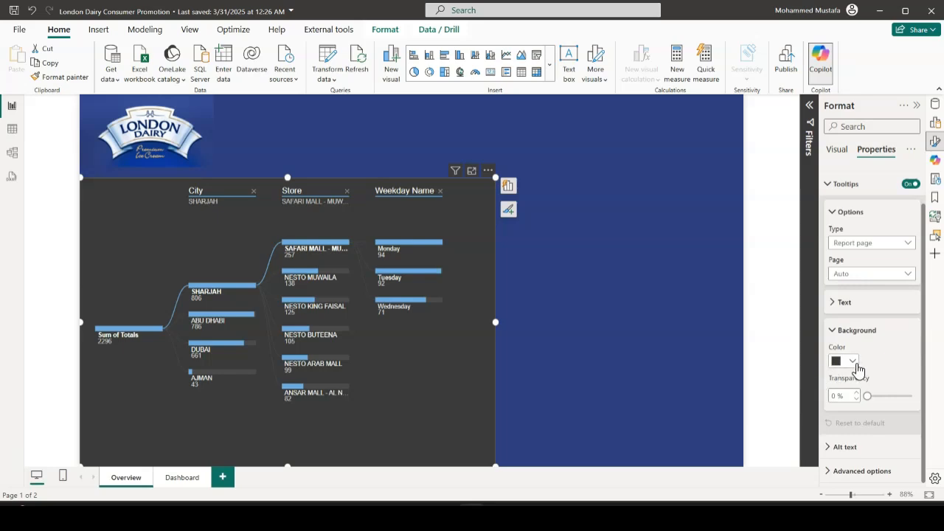
pyautogui.click(854, 362)
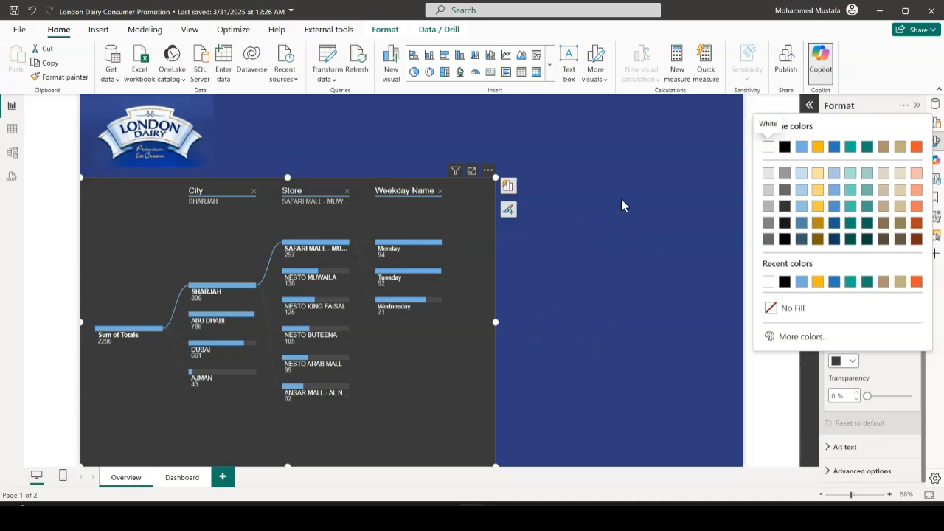
pyautogui.click(681, 122)
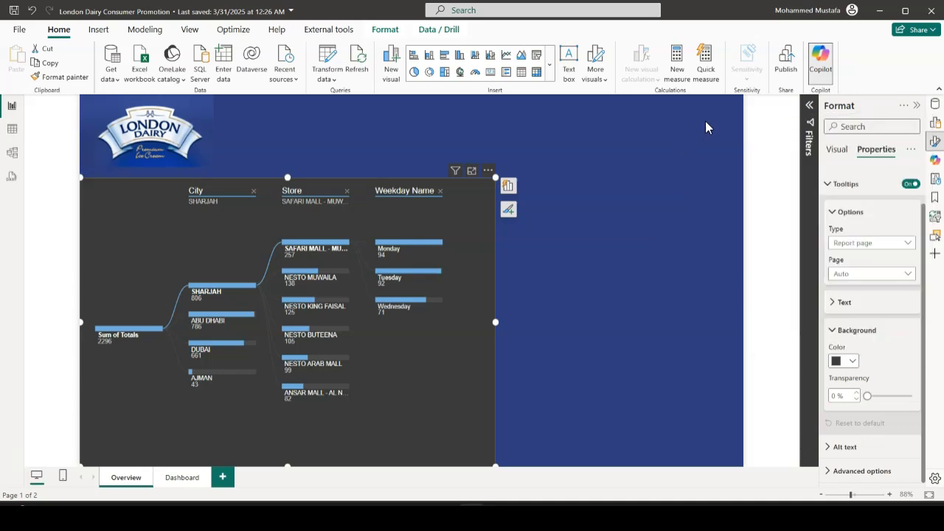
pyautogui.click(842, 152)
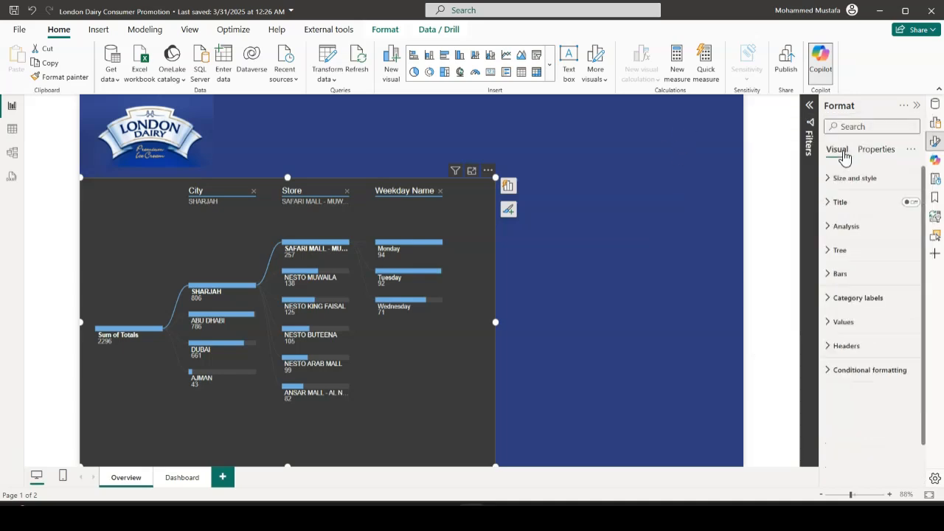
# Copy the hex code #2E3E7C from the Overview page's canvas background color
pyautogui.click(717, 151)
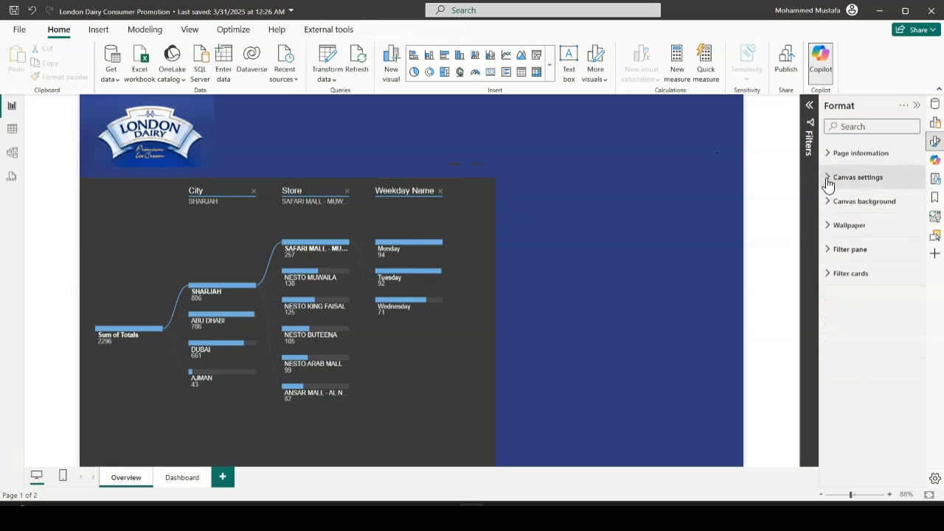
pyautogui.click(830, 209)
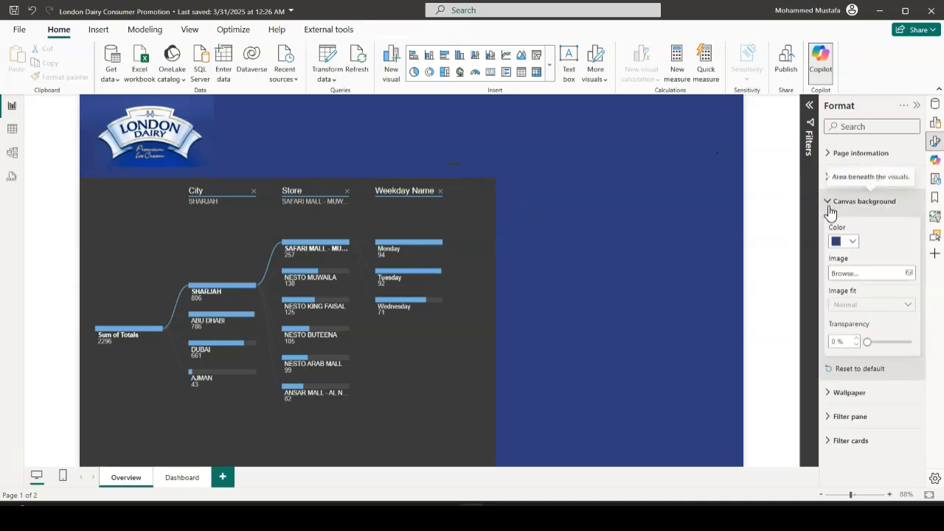
pyautogui.click(853, 242)
pyautogui.click(801, 440)
pyautogui.hotkey('ctrl', 'c')
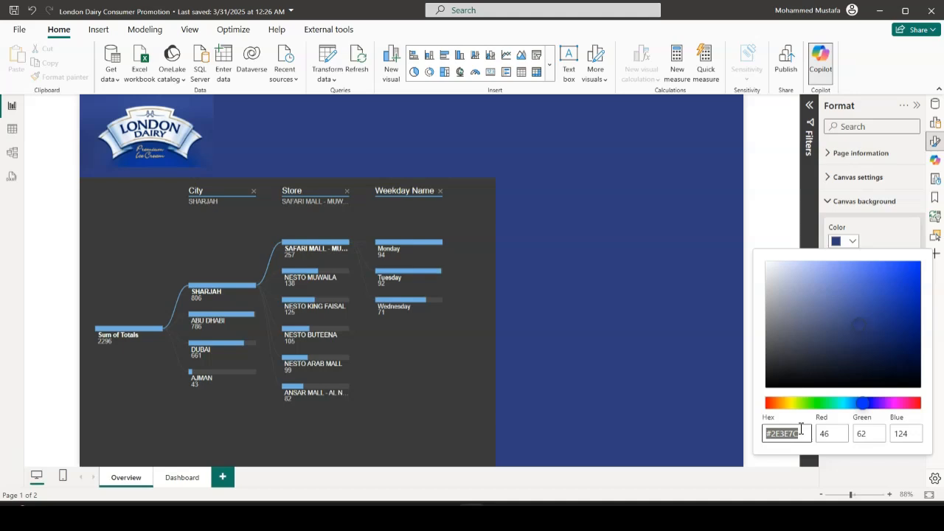
pyautogui.click(558, 293)
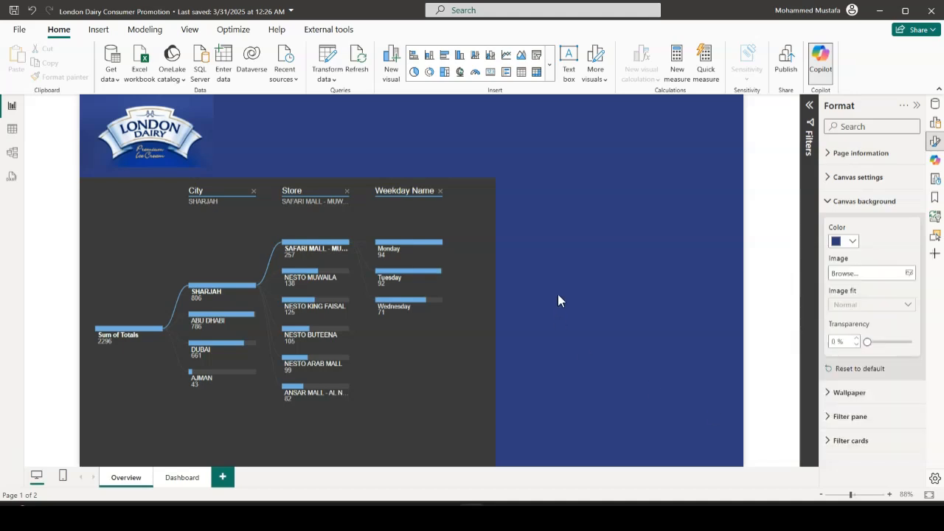
# Set the decomposition tree's tooltip background color to the copied hex #2E3E7C and check the tooltip on the Monday bar
pyautogui.click(493, 254)
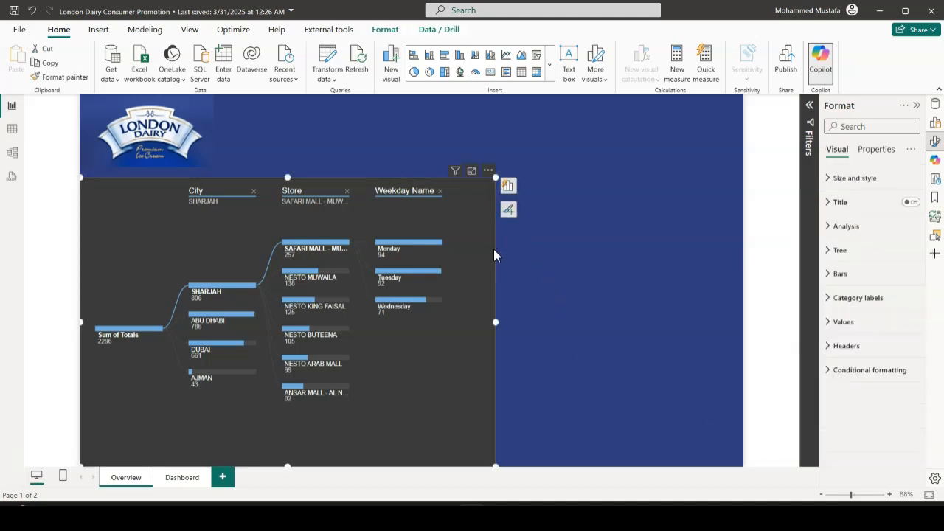
pyautogui.click(887, 152)
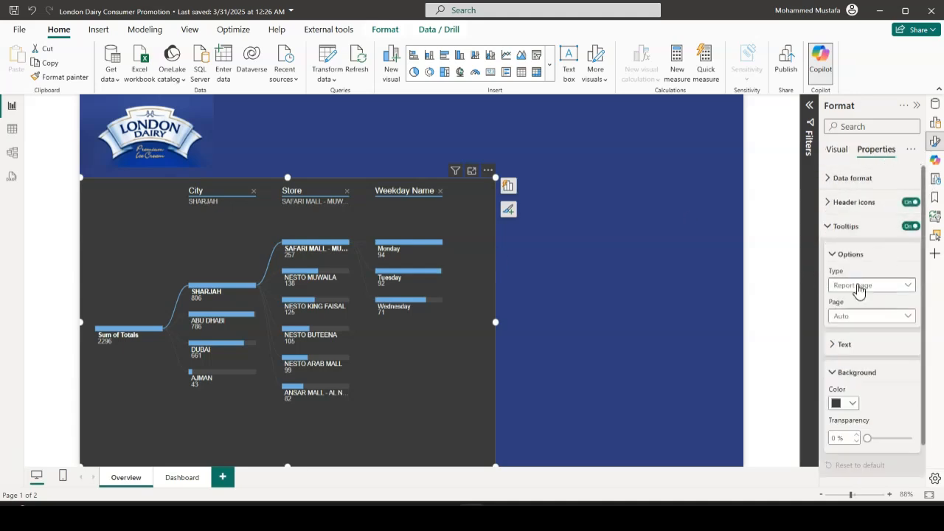
pyautogui.click(853, 406)
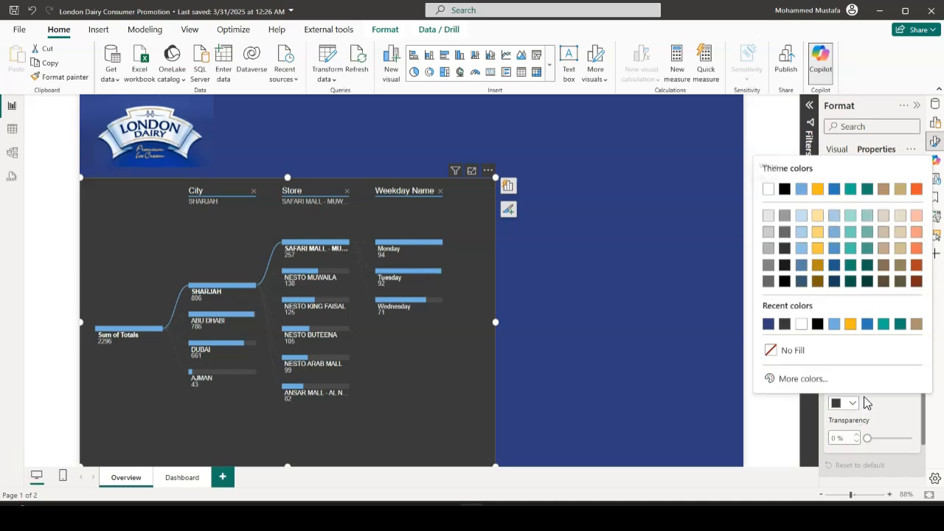
pyautogui.click(796, 380)
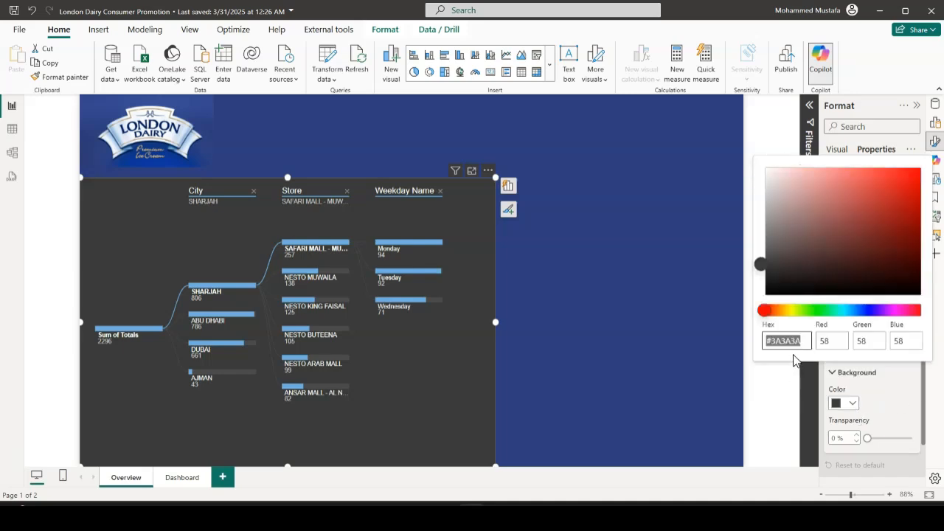
pyautogui.hotkey('ctrl', 'v')
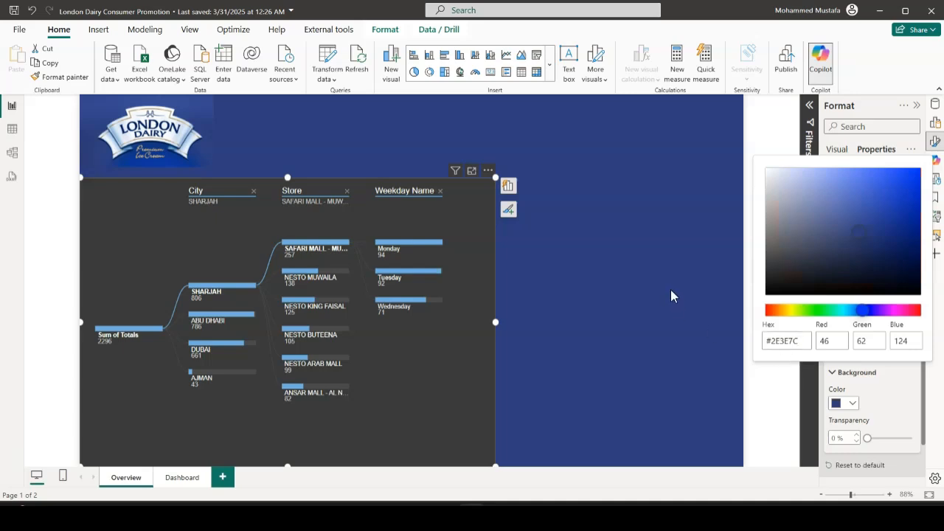
pyautogui.press('Return')
pyautogui.click(672, 291)
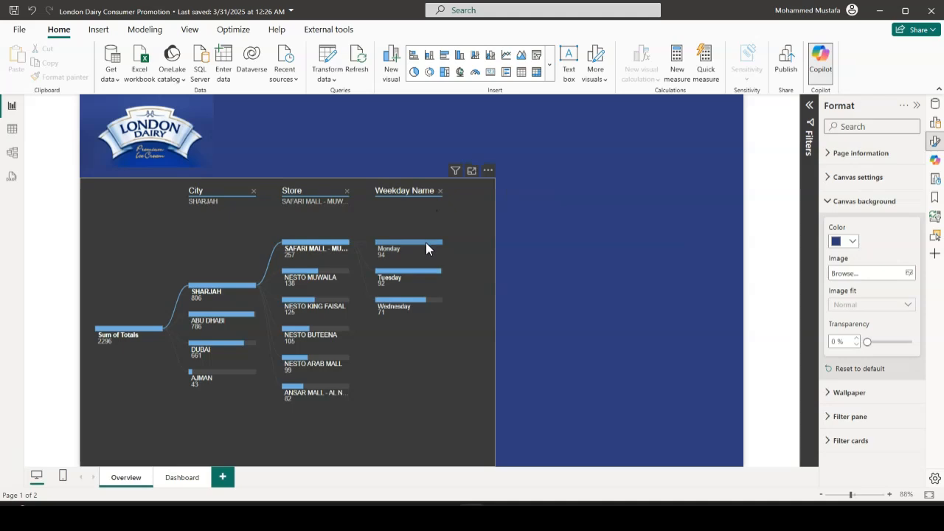
pyautogui.moveTo(425, 247)
# Turn off the decomposition tree's visual background
pyautogui.click(491, 230)
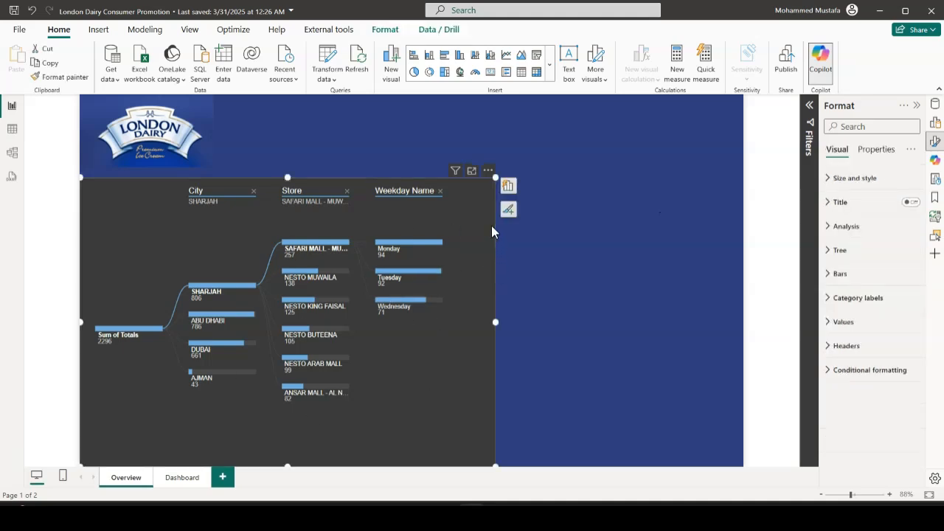
pyautogui.click(831, 179)
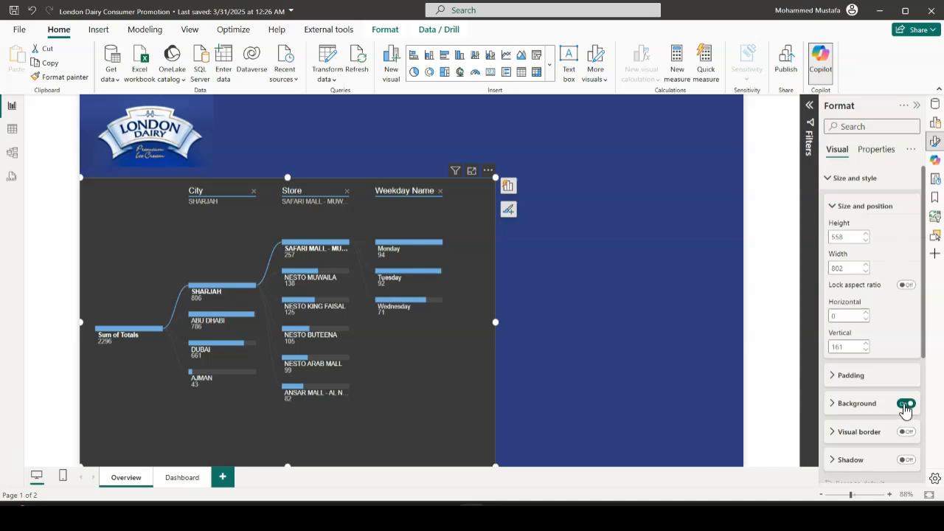
pyautogui.click(906, 404)
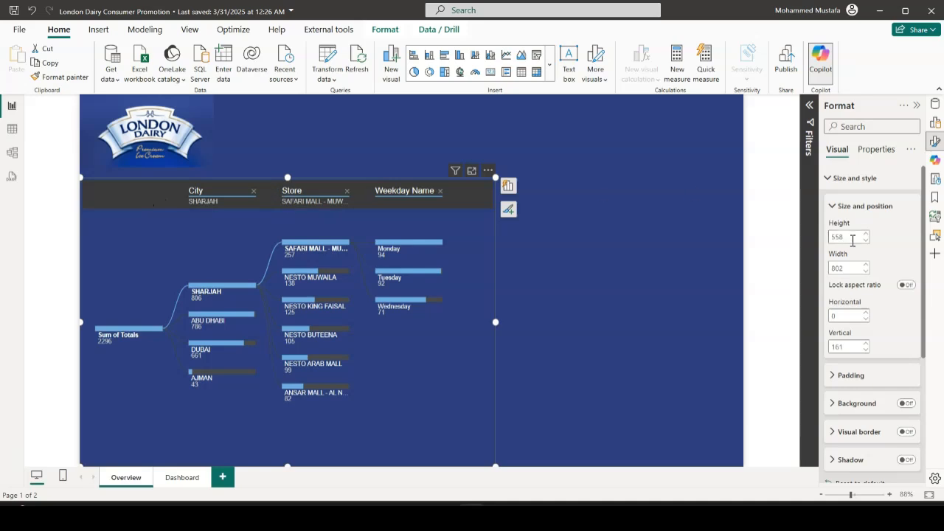
pyautogui.click(830, 181)
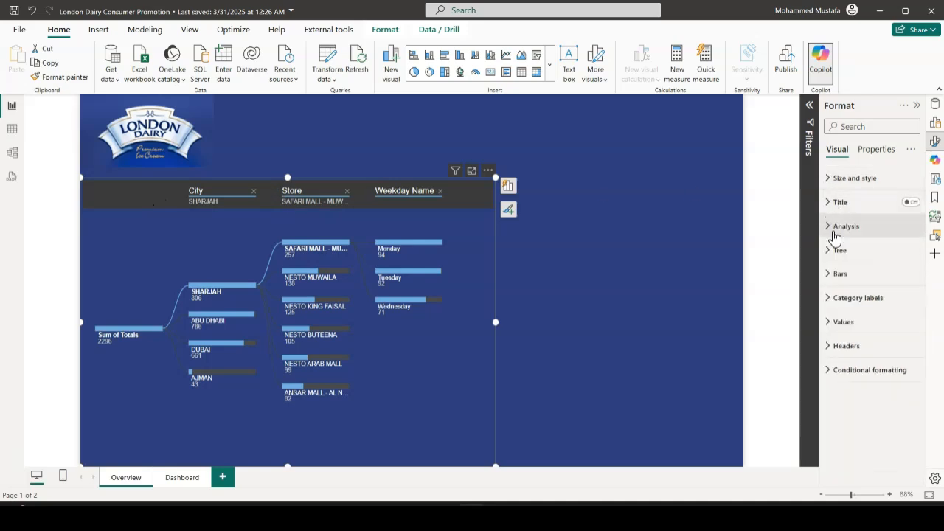
# Set the decomposition tree's header background color to #2E3E7C, keeping the header subtitles on
pyautogui.click(830, 347)
pyautogui.scroll(-2, 888, 329)
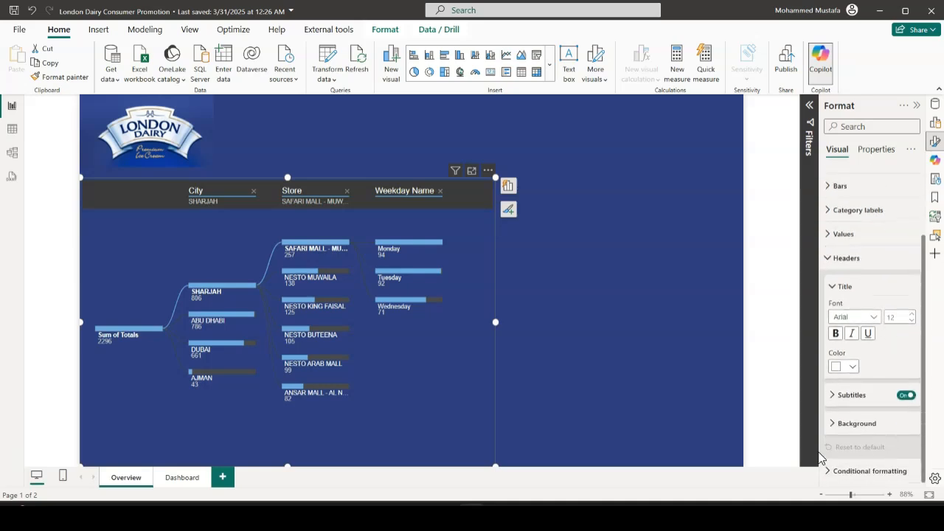
pyautogui.click(840, 428)
pyautogui.scroll(-1, 882, 377)
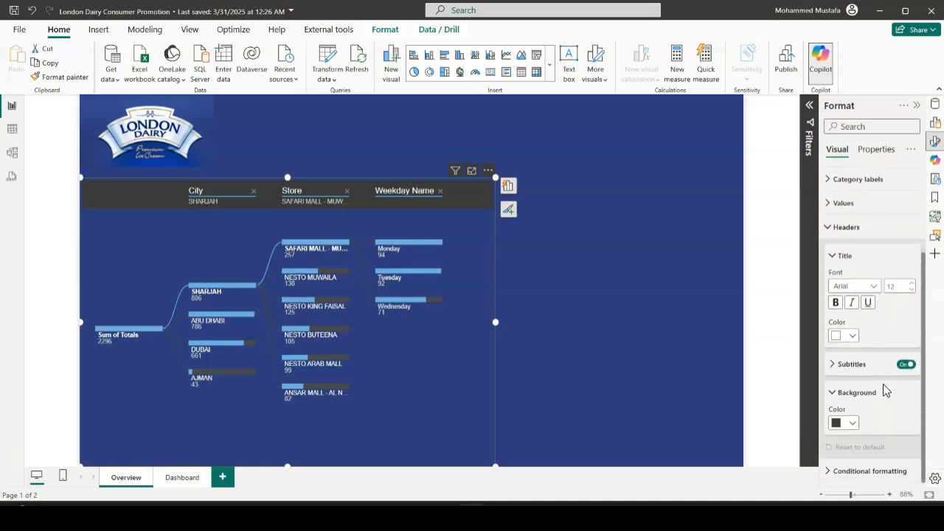
pyautogui.click(905, 365)
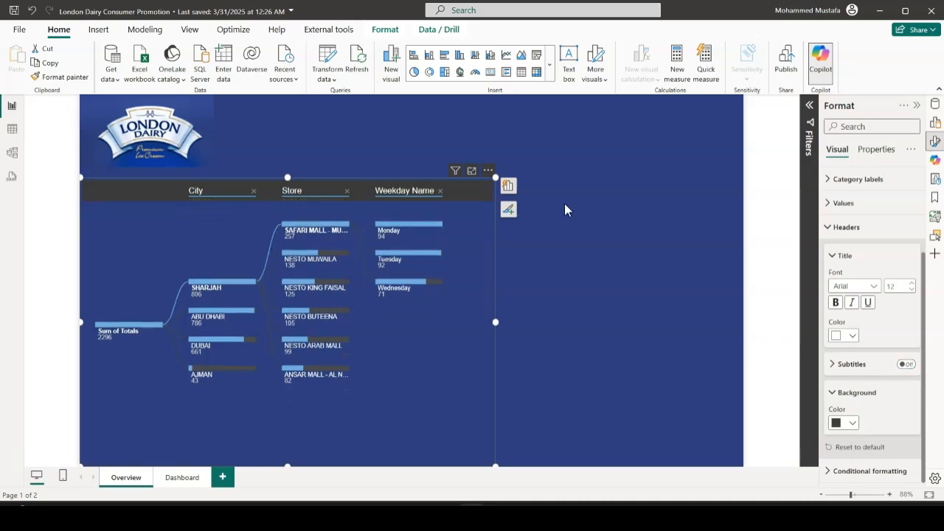
pyautogui.click(906, 364)
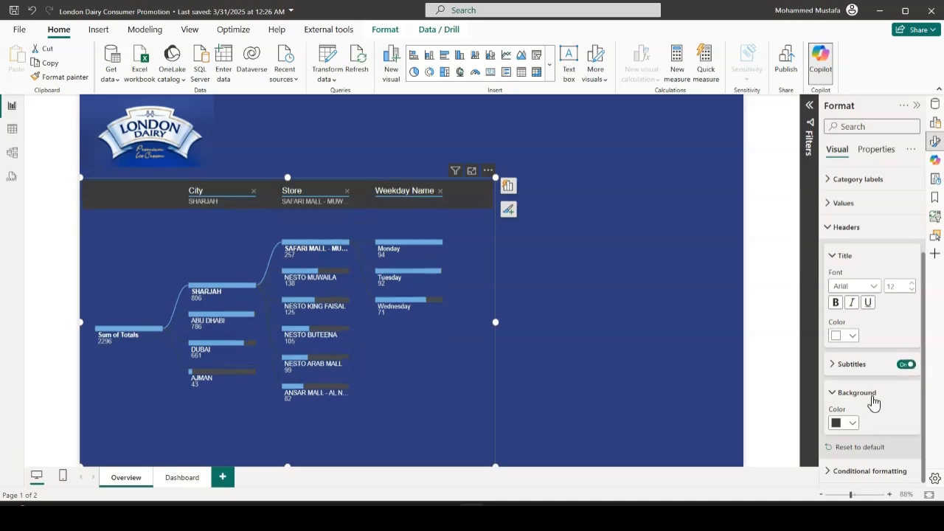
pyautogui.click(850, 423)
pyautogui.click(786, 400)
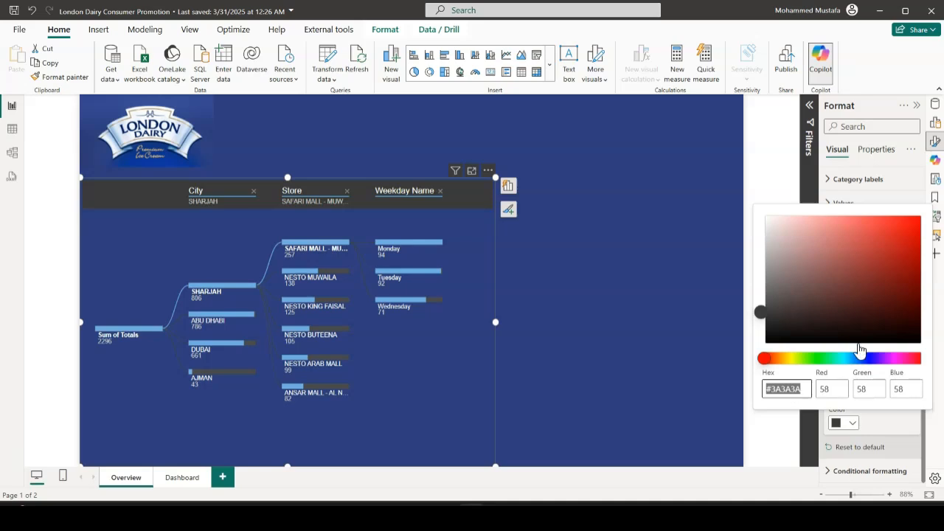
pyautogui.write('#2E3E7C')
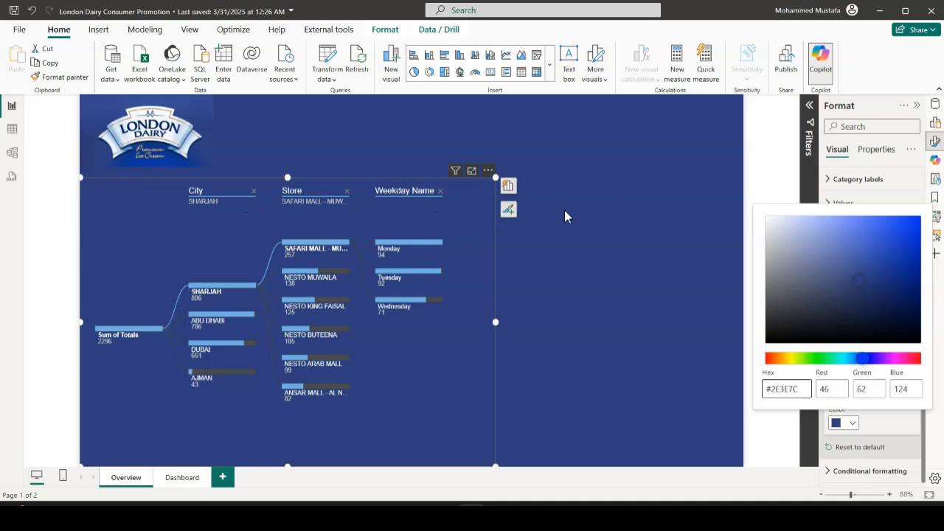
pyautogui.press('Escape')
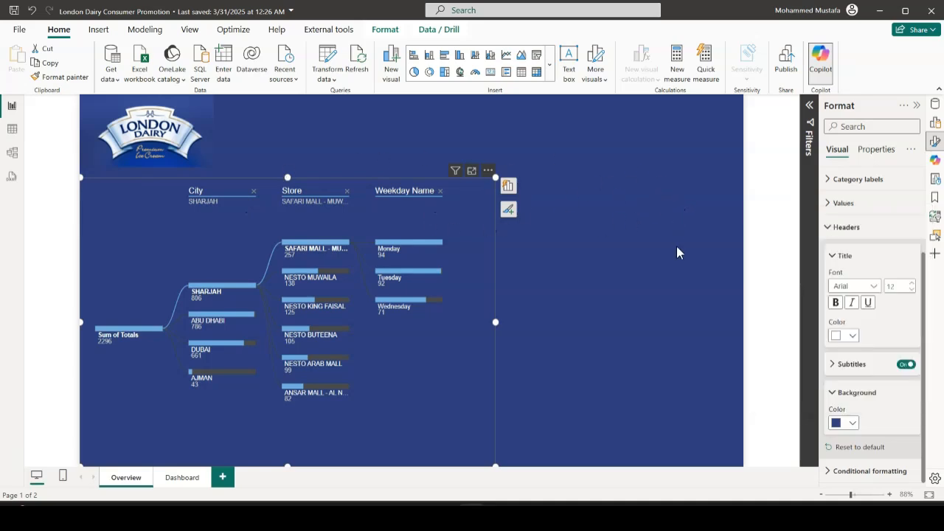
pyautogui.click(676, 248)
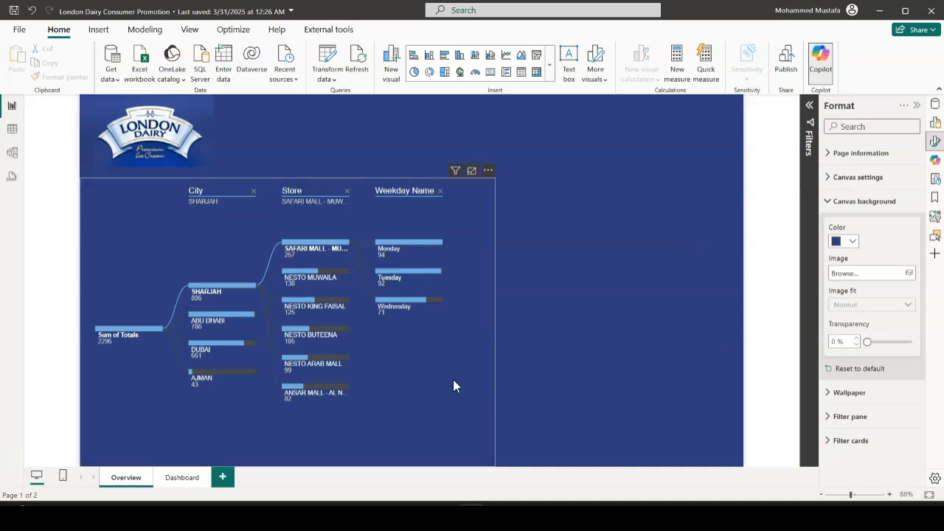
# Remove the Weekday Name and Store levels from the decomposition tree
pyautogui.click(458, 200)
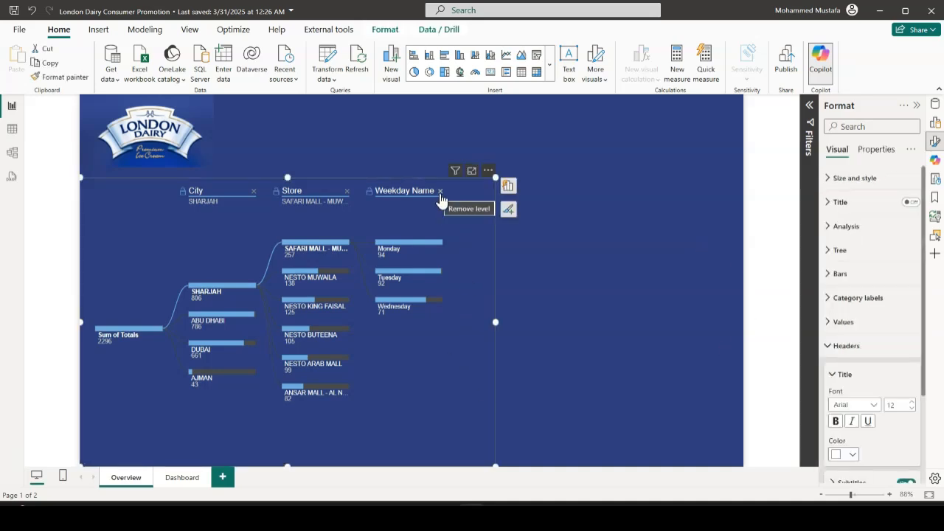
pyautogui.click(440, 193)
pyautogui.click(348, 192)
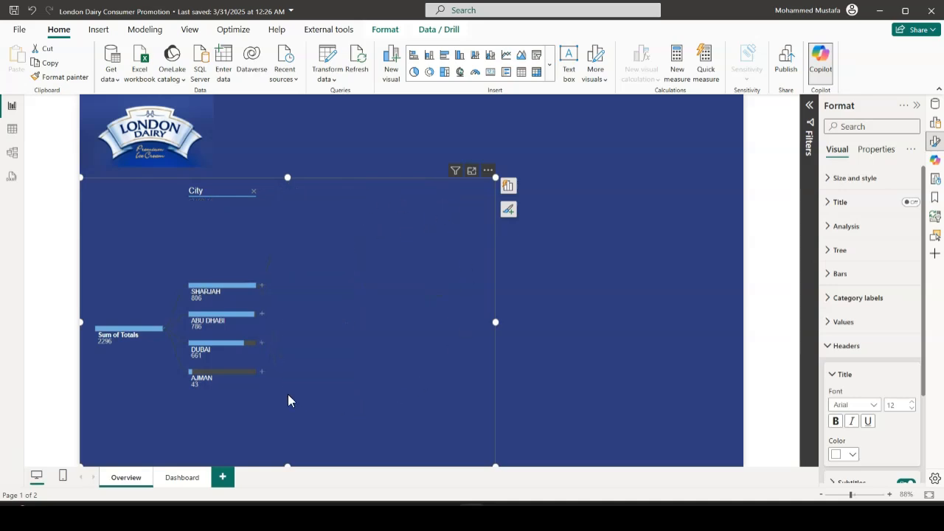
# Expand the ABU DHABI branch of the decomposition tree by High value and check the visual's assigned fields
pyautogui.click(262, 316)
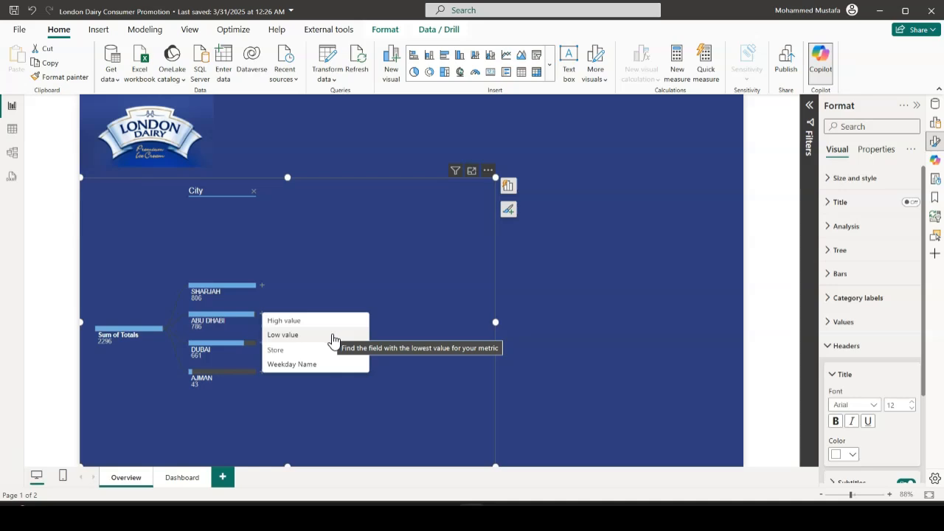
pyautogui.click(301, 322)
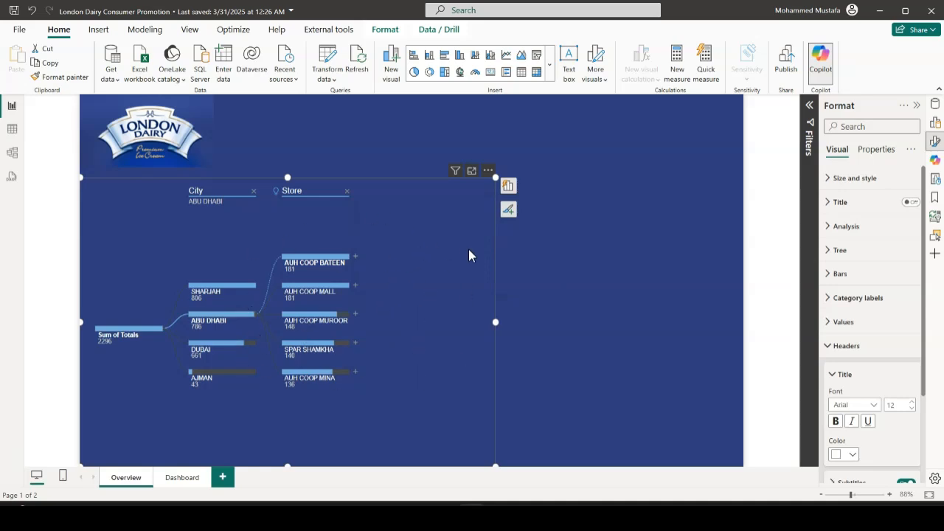
pyautogui.click(507, 186)
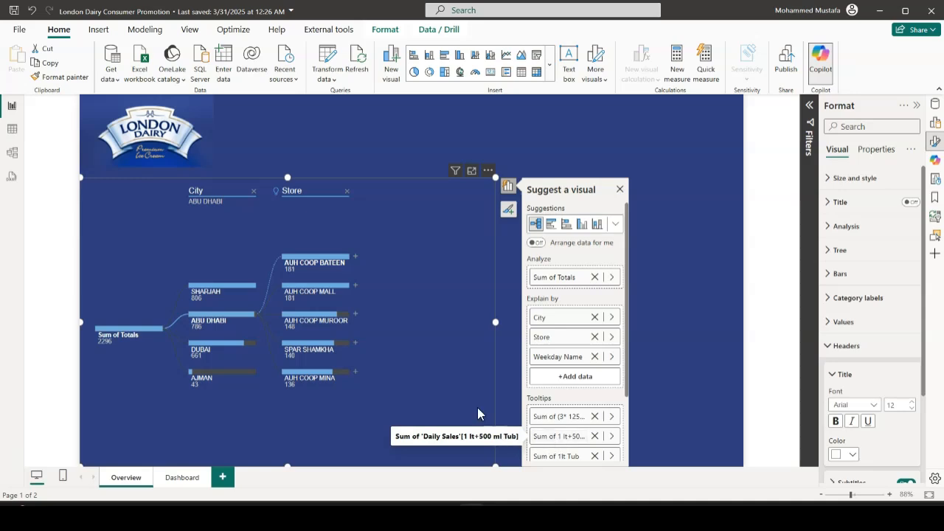
pyautogui.click(639, 152)
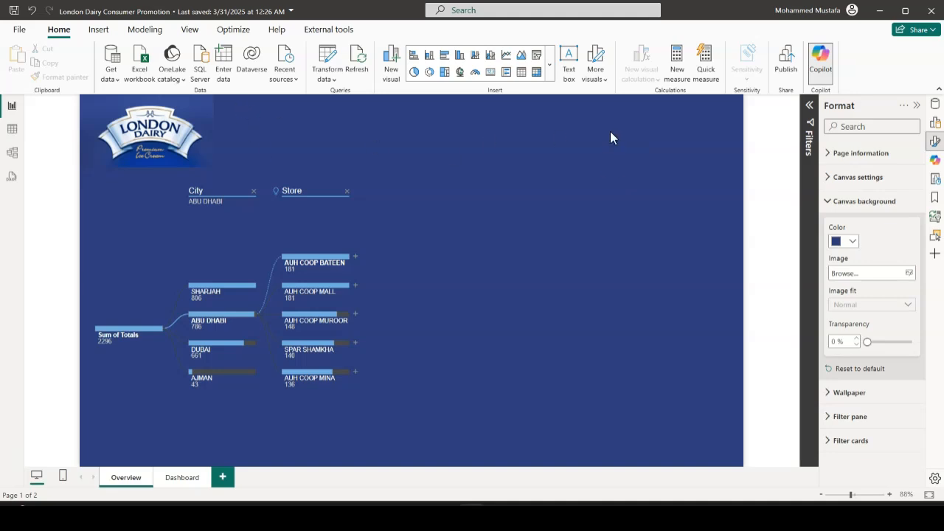
# Examine the distinct values of the Remarks column in the Daily Sales table
pyautogui.click(13, 135)
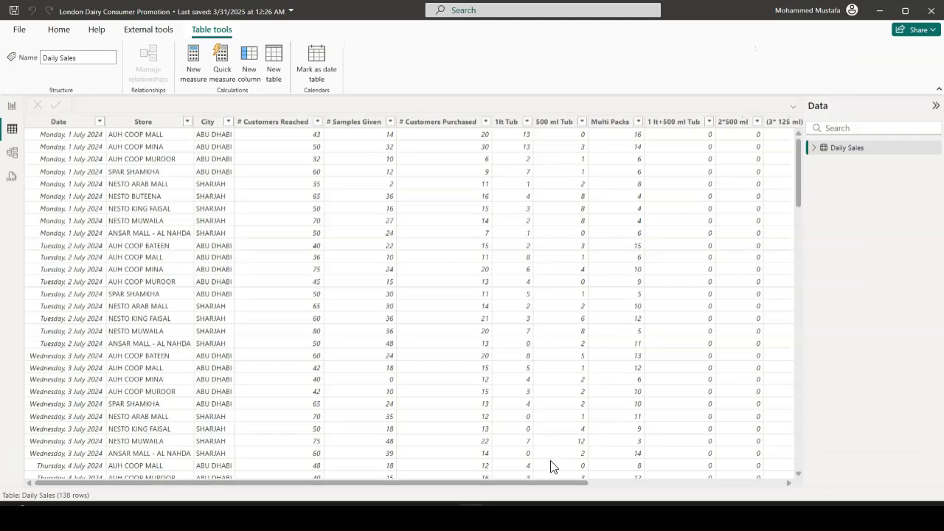
pyautogui.moveTo(548, 485); pyautogui.dragTo(760, 491)
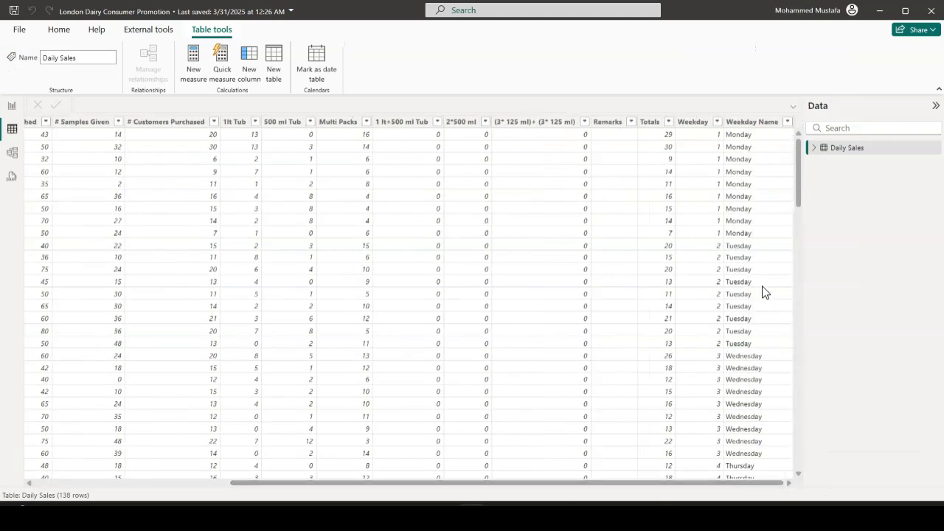
pyautogui.click(631, 124)
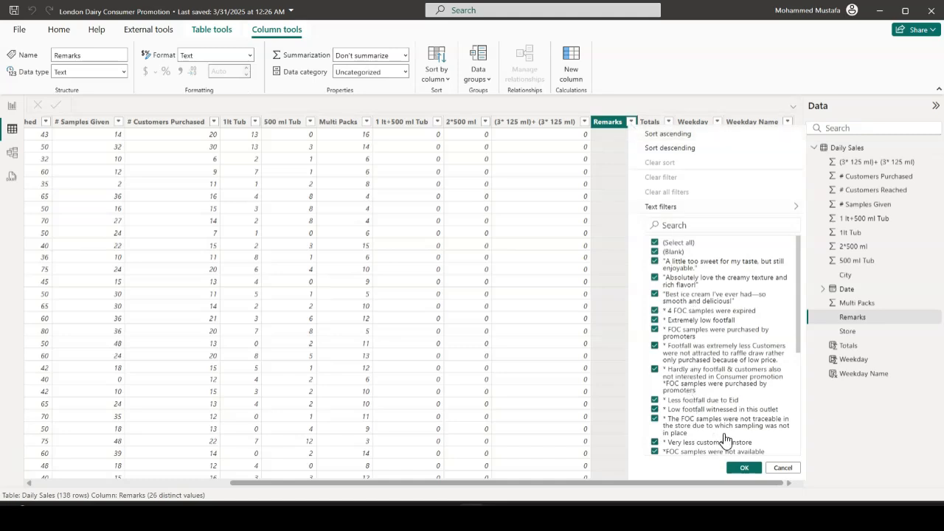
pyautogui.click(782, 469)
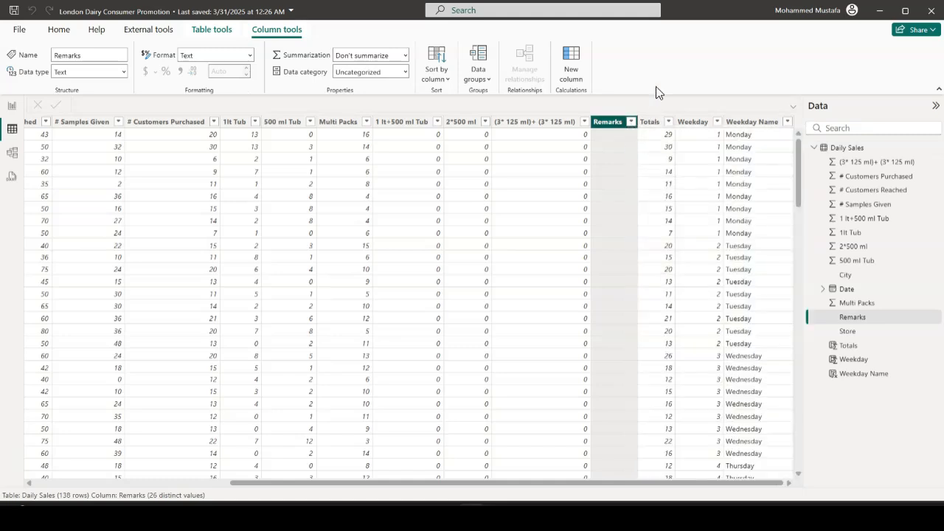
# Import Microsoft's Word Cloud visual into the report, finding it in the visuals store with the search term "word"
pyautogui.click(12, 106)
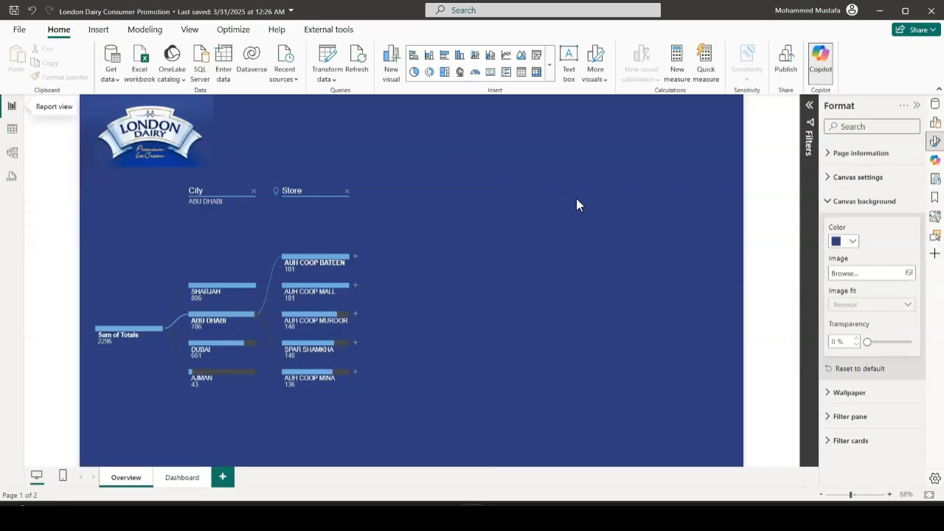
pyautogui.click(553, 80)
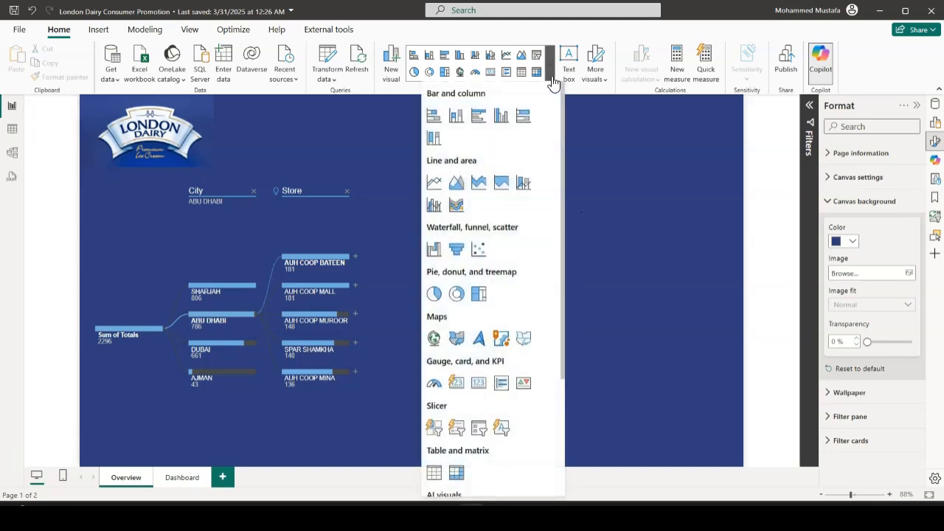
pyautogui.scroll(-3, 531, 287)
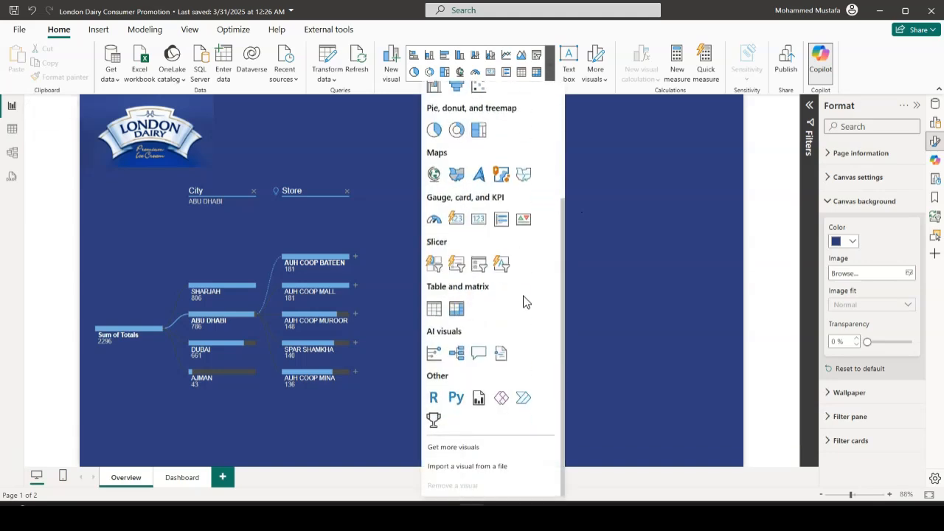
pyautogui.click(468, 448)
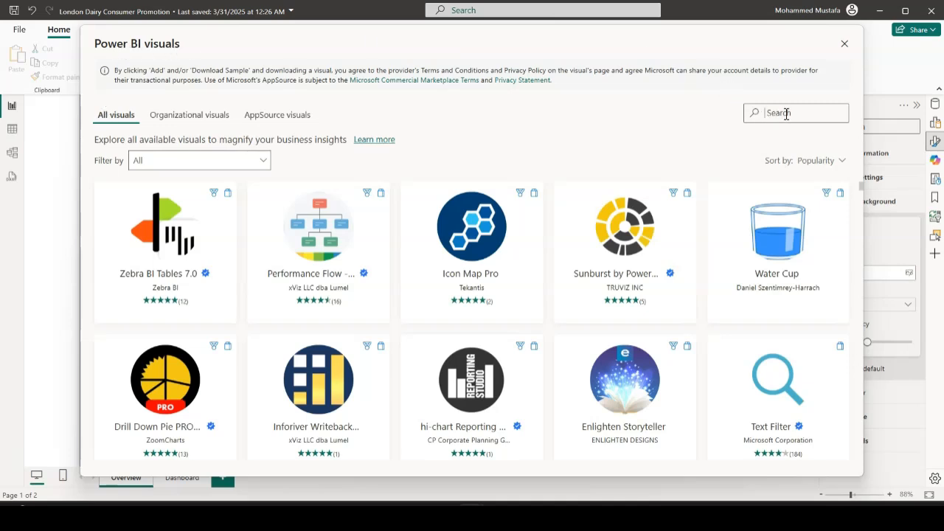
pyautogui.write('word')
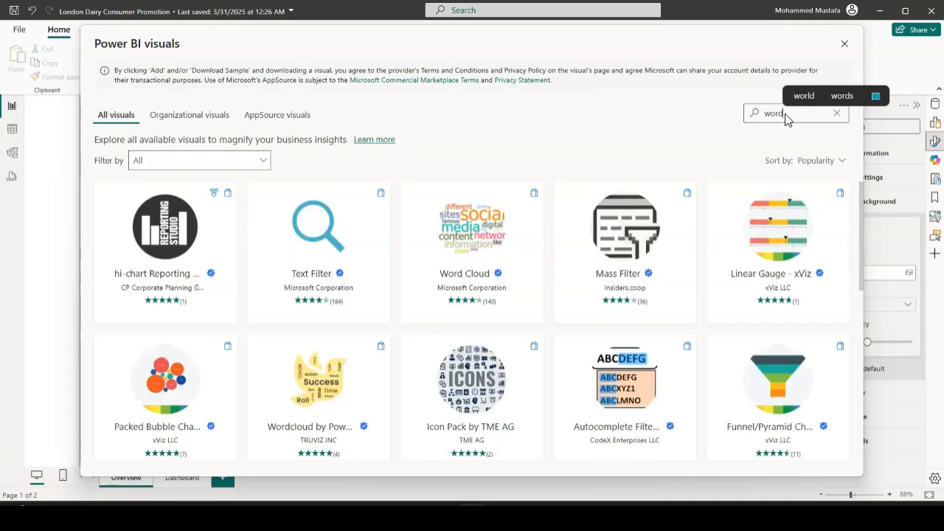
pyautogui.click(484, 272)
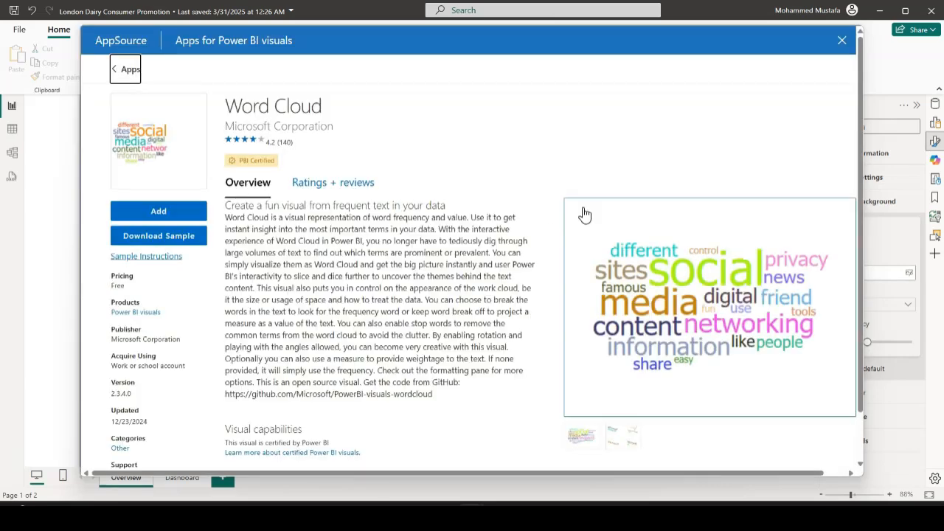
pyautogui.click(176, 214)
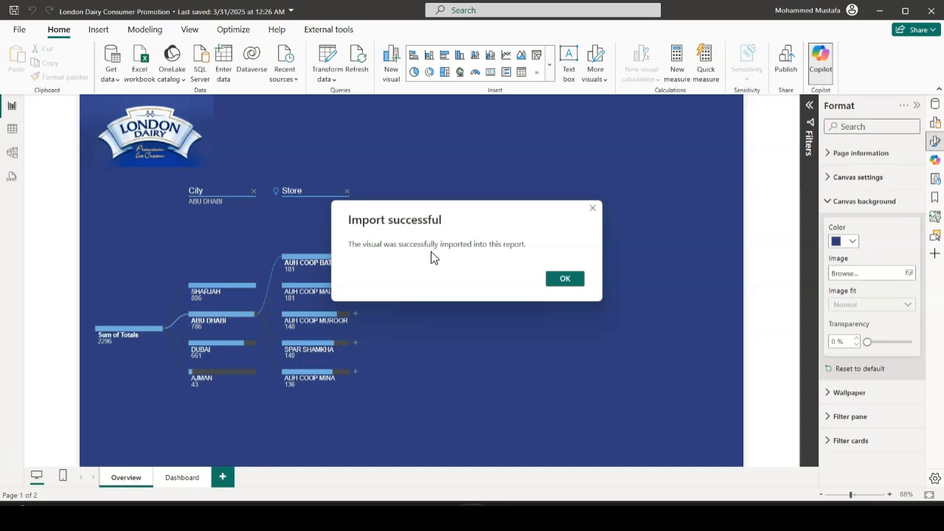
pyautogui.click(574, 284)
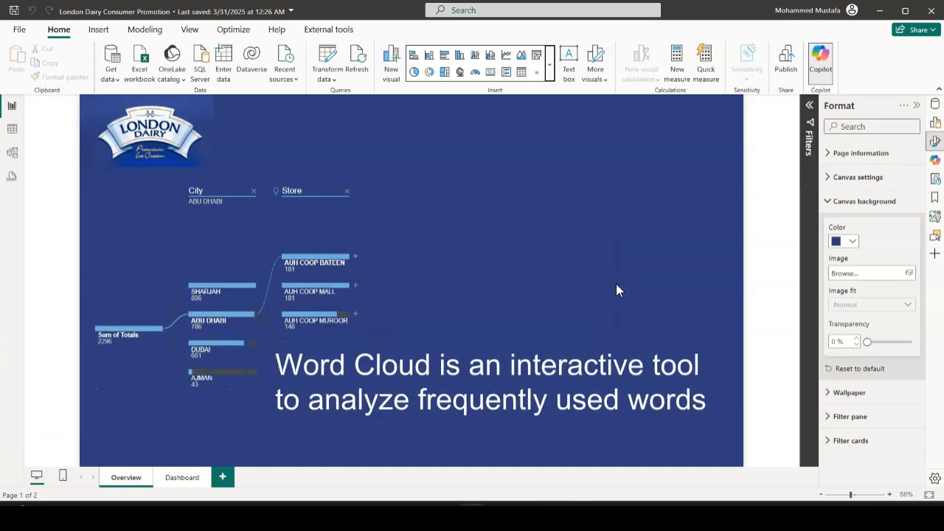
# Add a Word Cloud visual about 478 wide and 558 high, filling the Overview page's empty area beside the decomposition tree
pyautogui.click(537, 73)
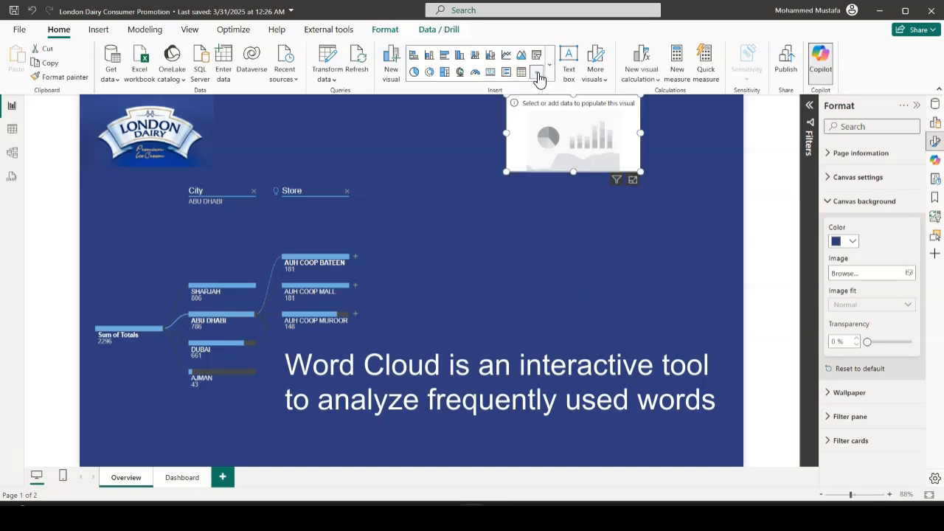
pyautogui.moveTo(574, 172); pyautogui.dragTo(565, 297)
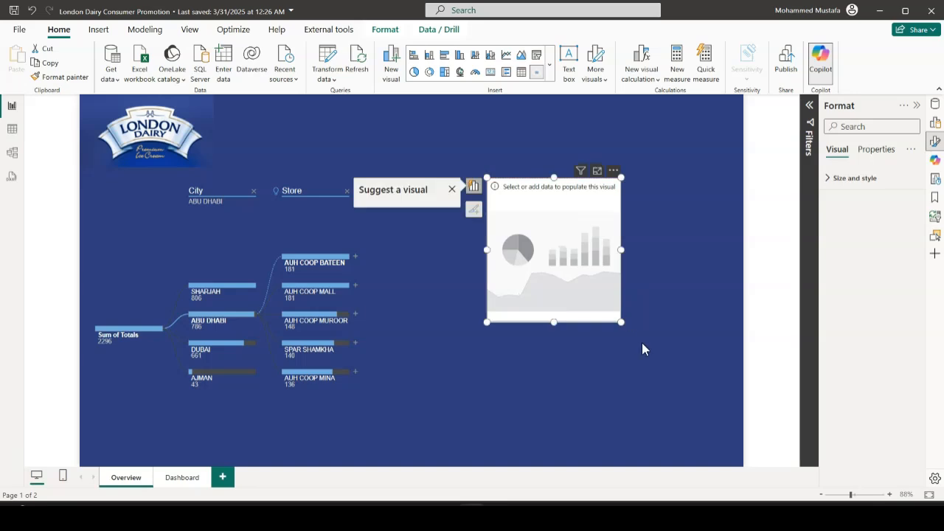
pyautogui.moveTo(624, 323); pyautogui.dragTo(747, 469)
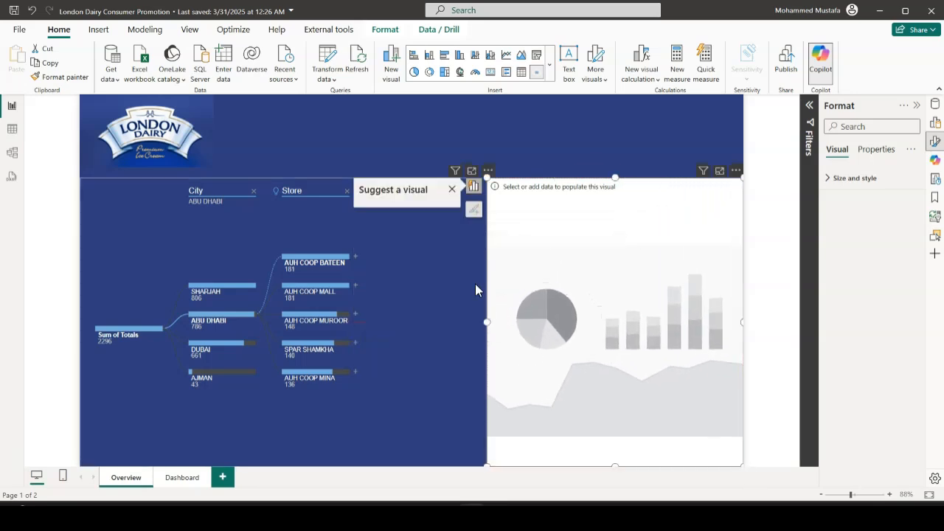
pyautogui.moveTo(492, 322)
pyautogui.mouseDown()
pyautogui.moveTo(461, 325)
pyautogui.moveTo(497, 326)
pyautogui.mouseUp()
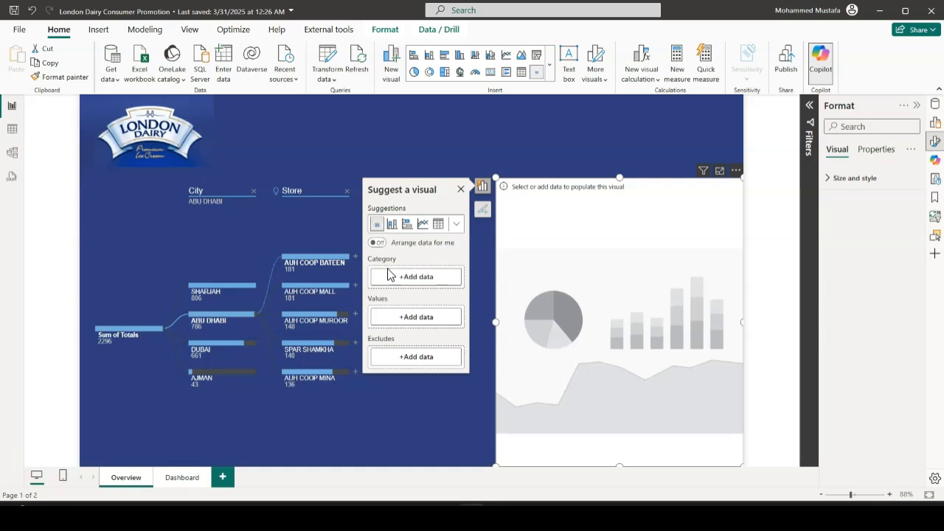
# Assign the Remarks field to the Word Cloud's Category
pyautogui.click(432, 292)
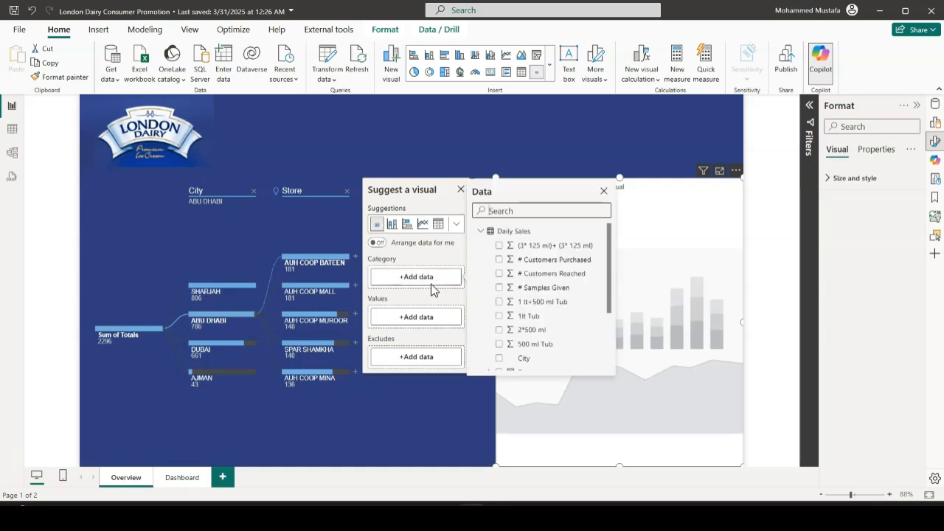
pyautogui.scroll(-4, 539, 278)
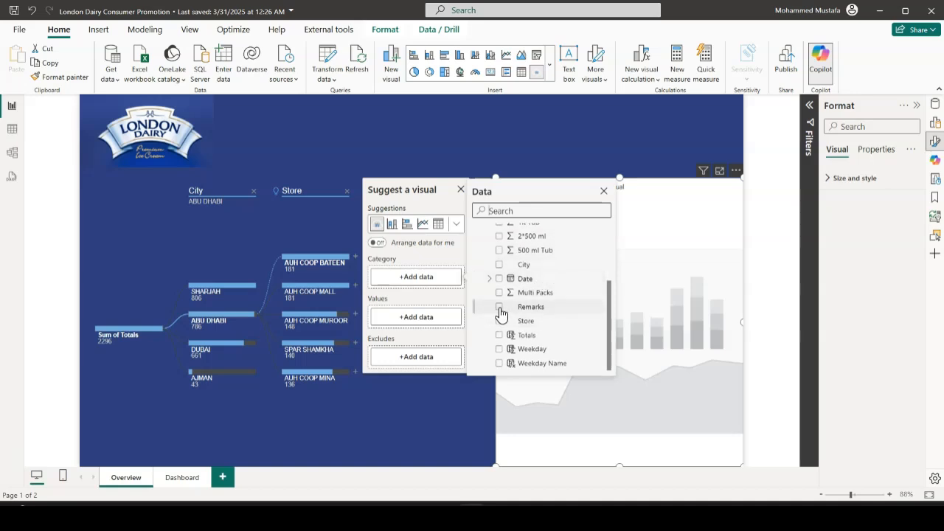
pyautogui.click(499, 308)
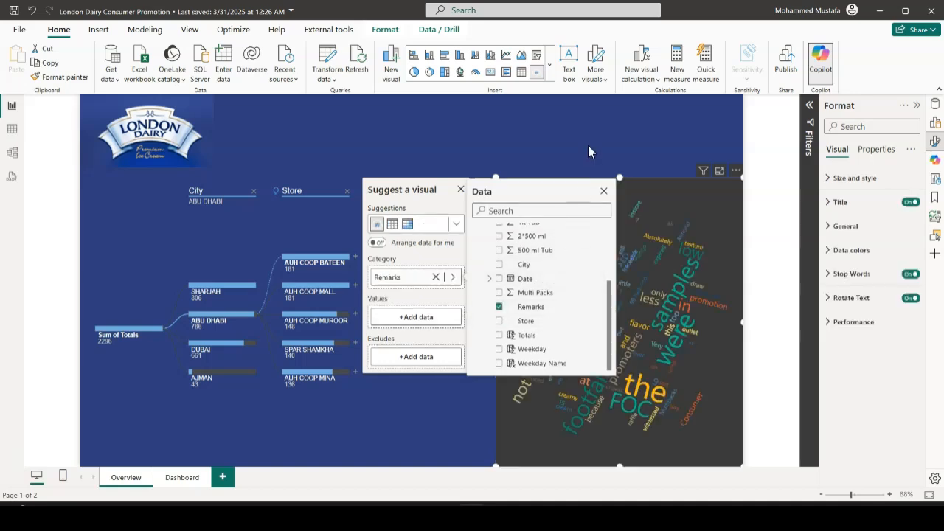
pyautogui.click(588, 152)
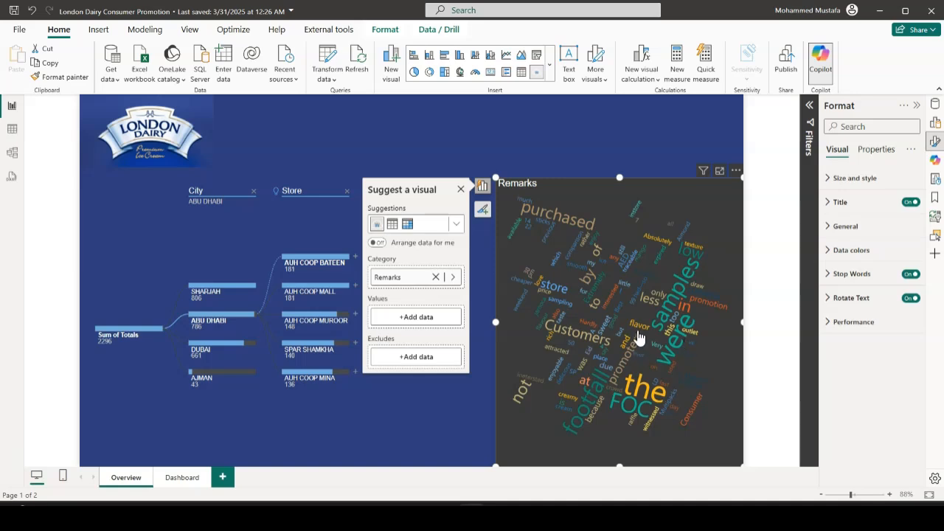
# Turn off the Word Cloud's background so the page color shows through
pyautogui.moveTo(693, 225)
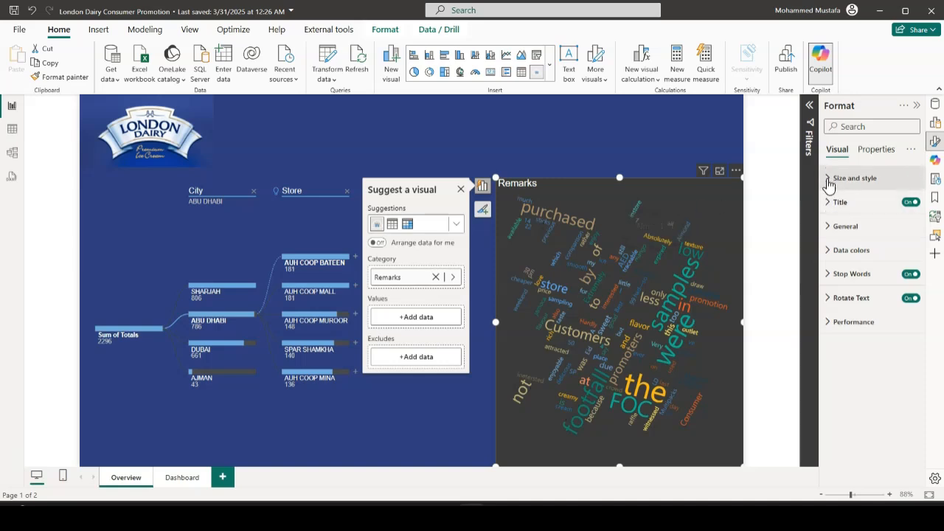
pyautogui.click(829, 180)
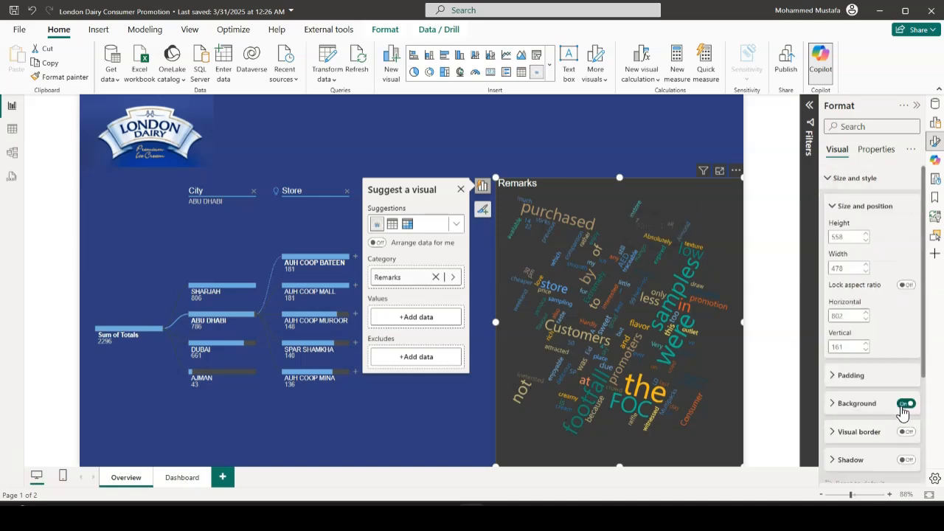
pyautogui.click(905, 404)
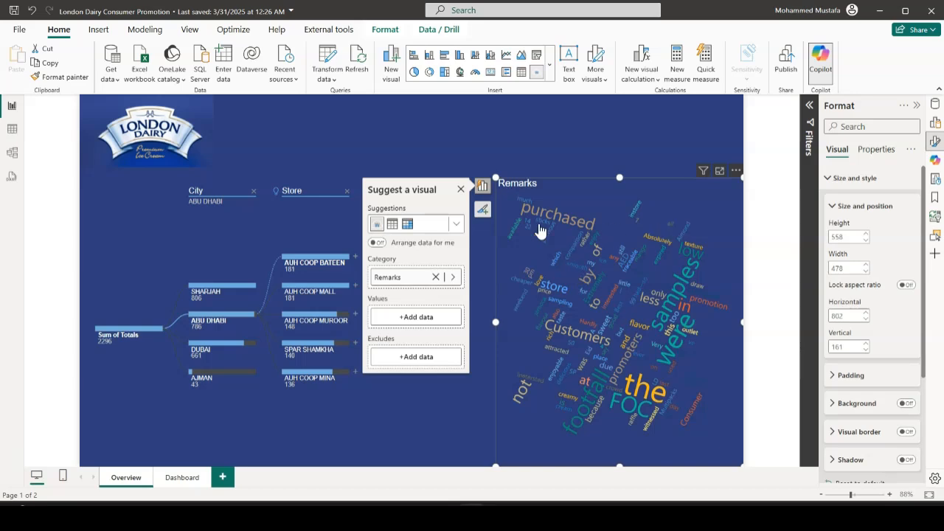
pyautogui.click(610, 146)
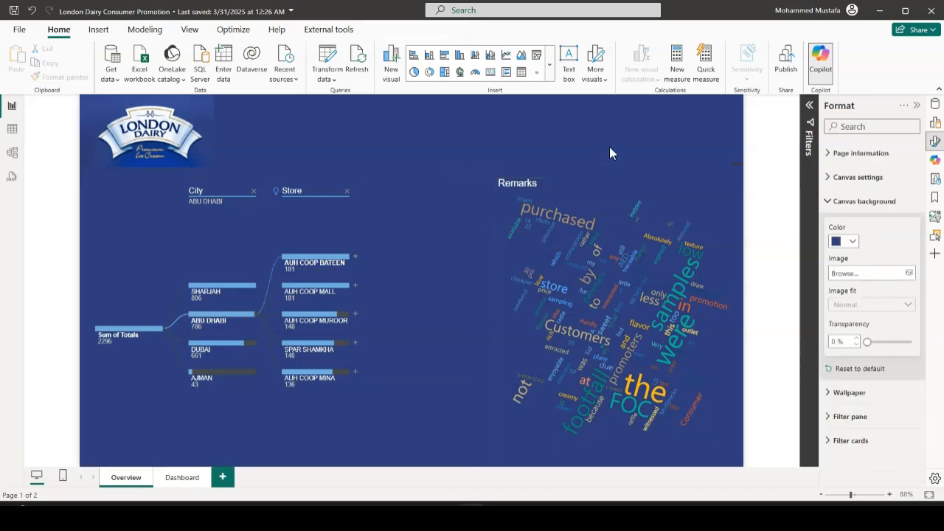
# Check how the Word Cloud cross-filters for the tree's SHARJAH branch and its Tuesday, Monday and Wednesday nodes
pyautogui.click(211, 296)
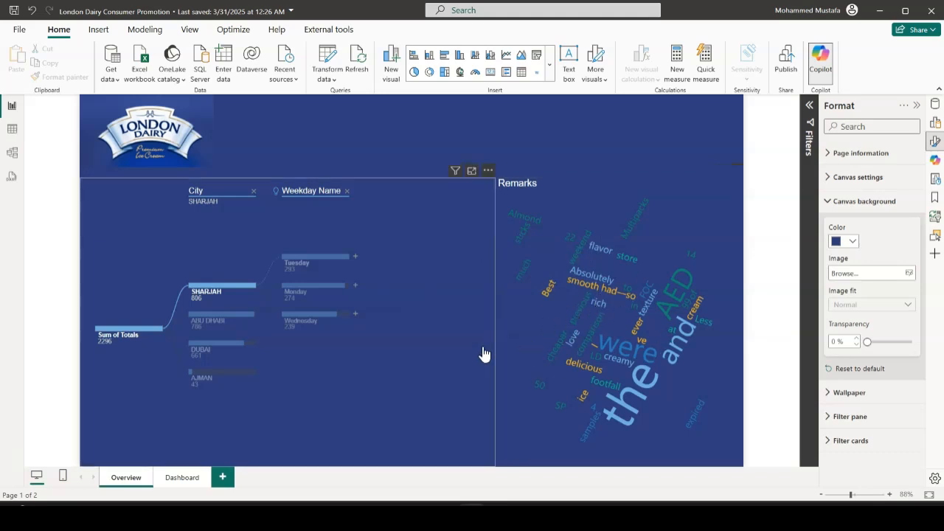
pyautogui.click(313, 266)
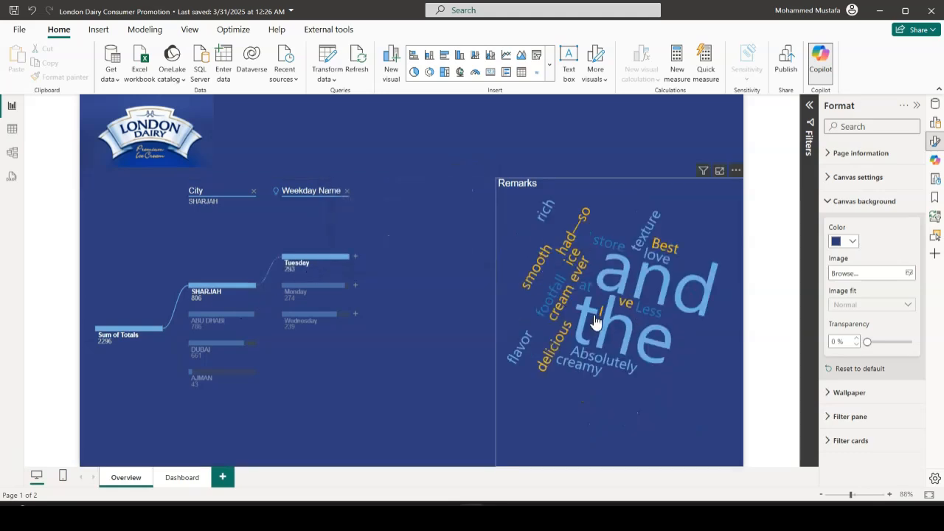
pyautogui.moveTo(558, 365)
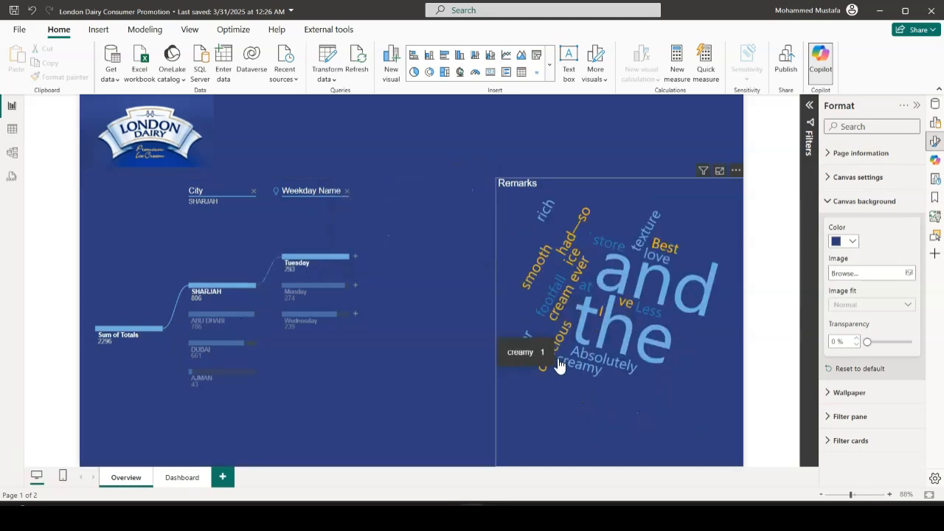
pyautogui.click(305, 295)
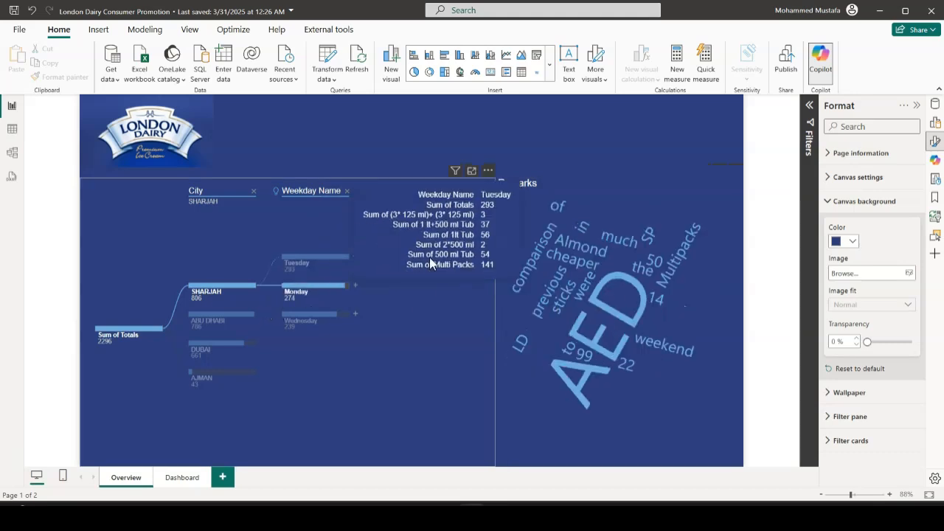
pyautogui.click(306, 324)
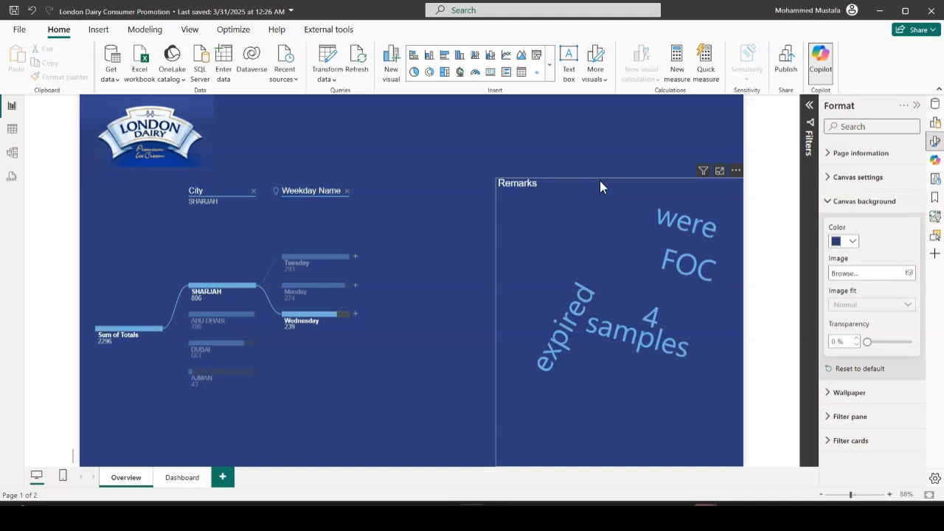
# Turn off the Word Cloud's title and clear the decomposition tree's selection filter
pyautogui.click(579, 183)
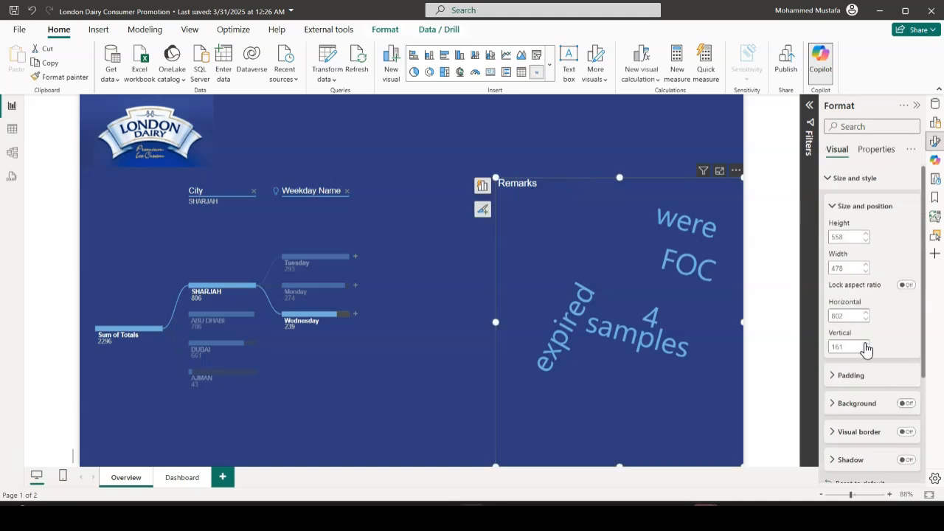
pyautogui.click(829, 178)
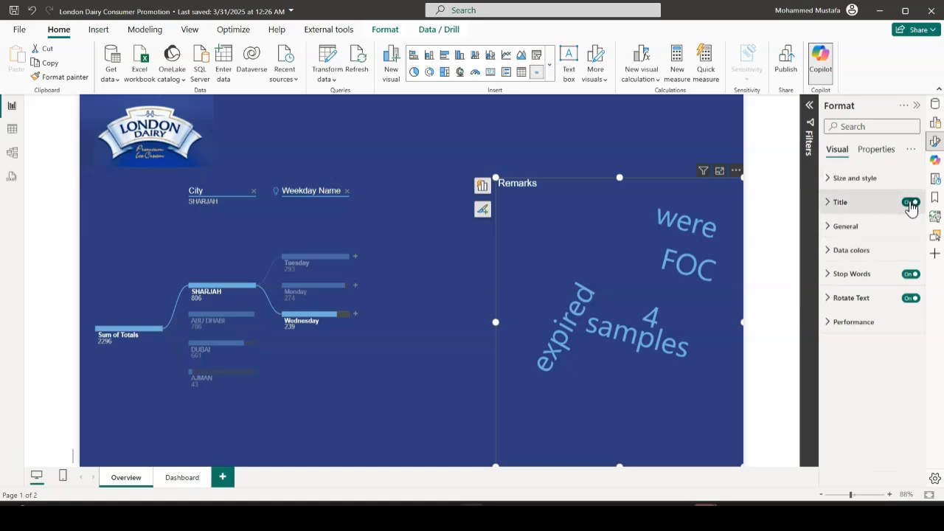
pyautogui.click(911, 203)
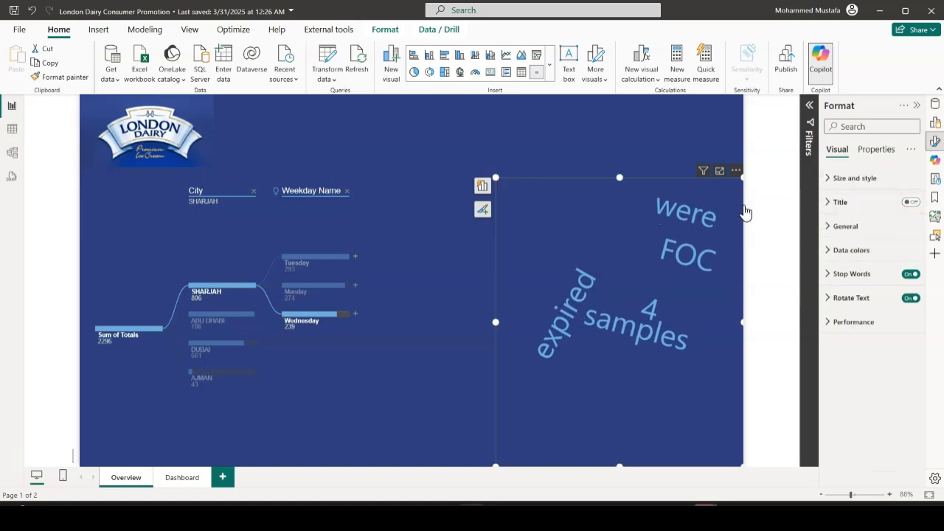
pyautogui.click(661, 161)
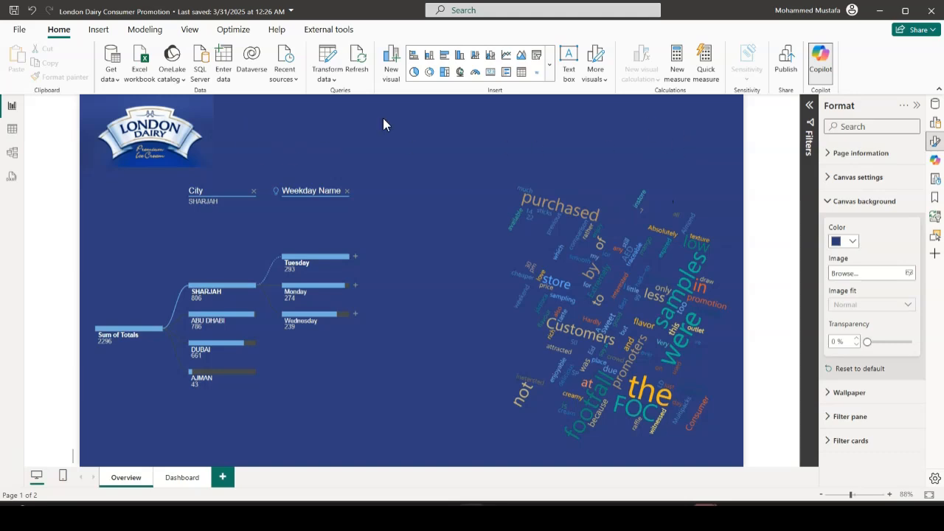
# Add a text box beside the London Dairy logo, spanning the rest of the page header's width
pyautogui.click(98, 29)
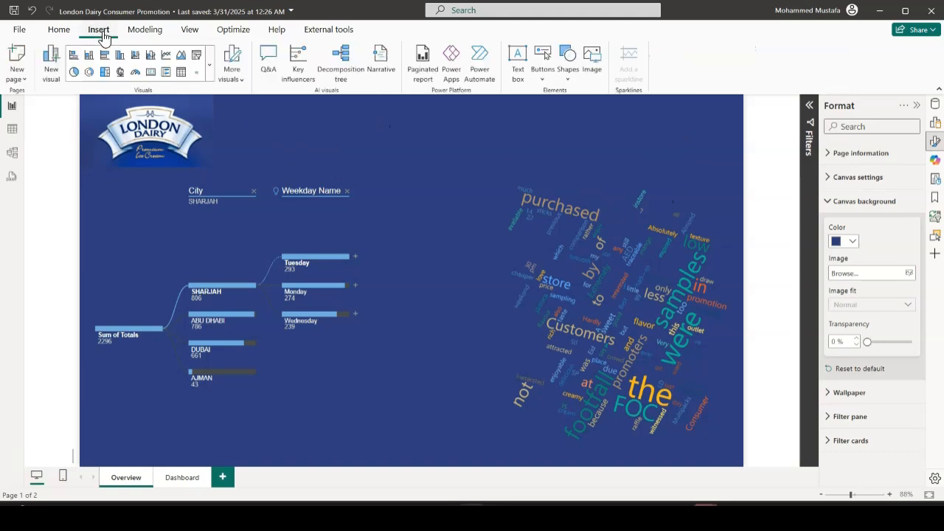
pyautogui.click(518, 59)
pyautogui.moveTo(496, 135); pyautogui.dragTo(577, 142)
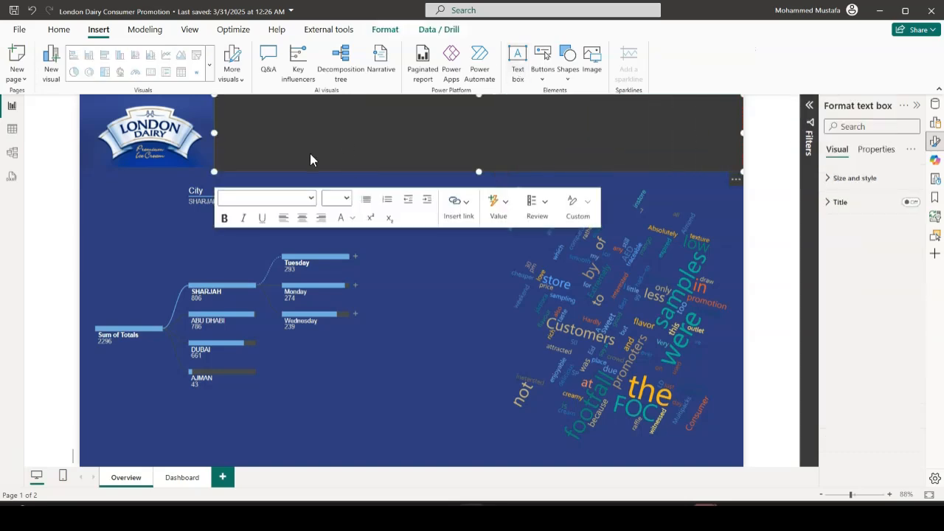
# Enter "London Dairy Consumer Promotion" as the header text box's content
pyautogui.write('L')
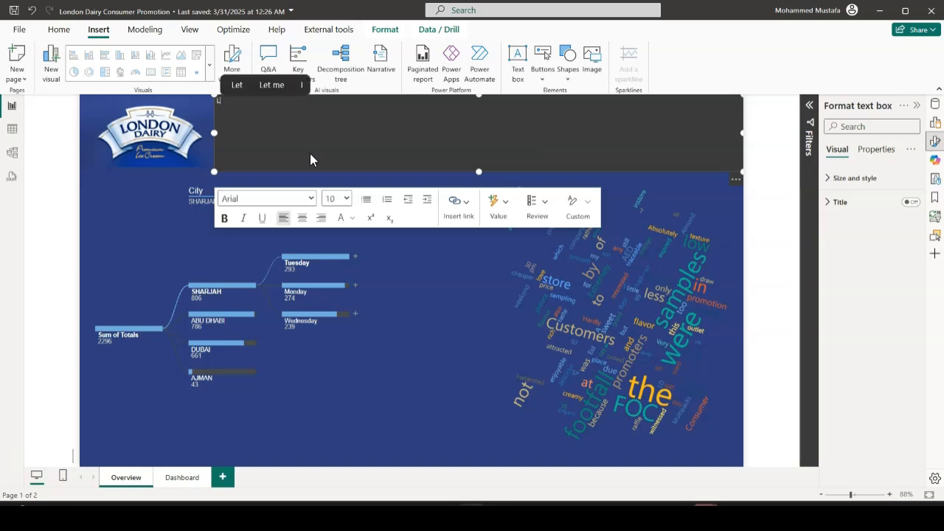
pyautogui.write('ondon')
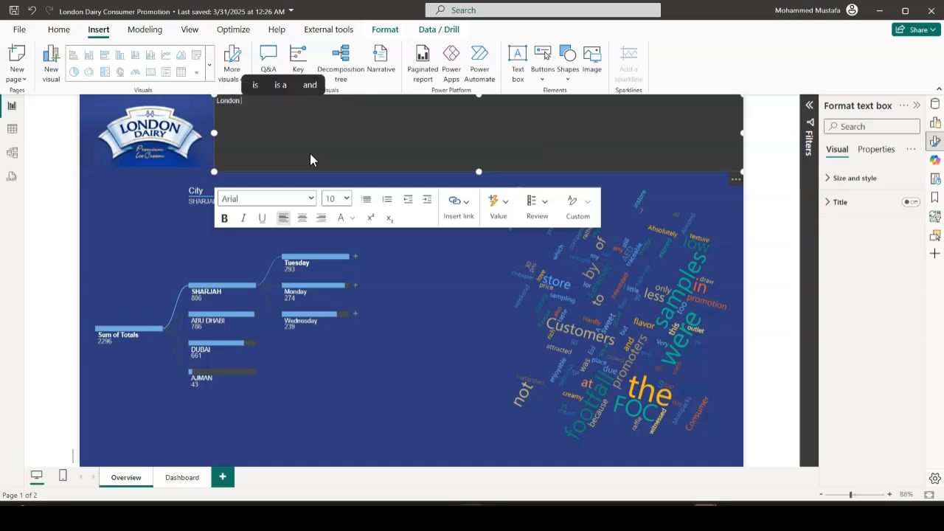
pyautogui.press('Return')
pyautogui.write('a')
pyautogui.press('BackSpace')
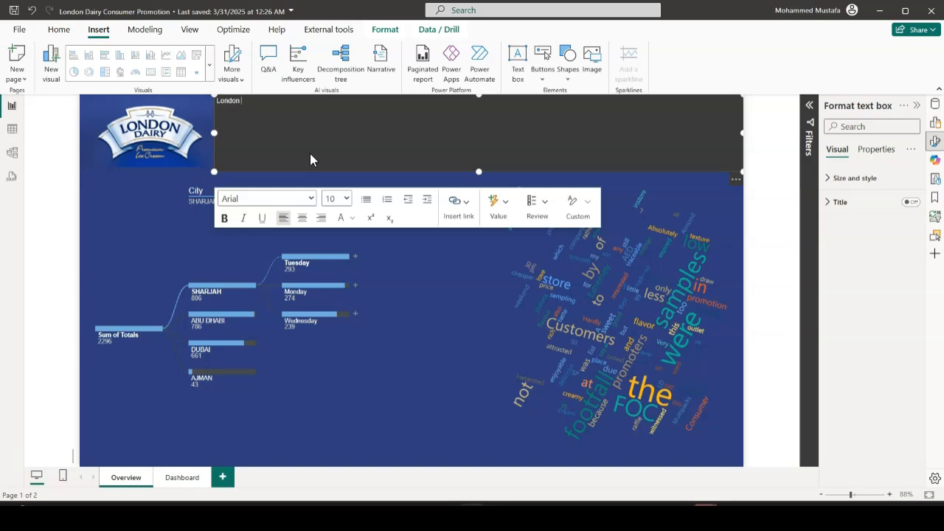
pyautogui.press('BackSpace')
pyautogui.write('Dair')
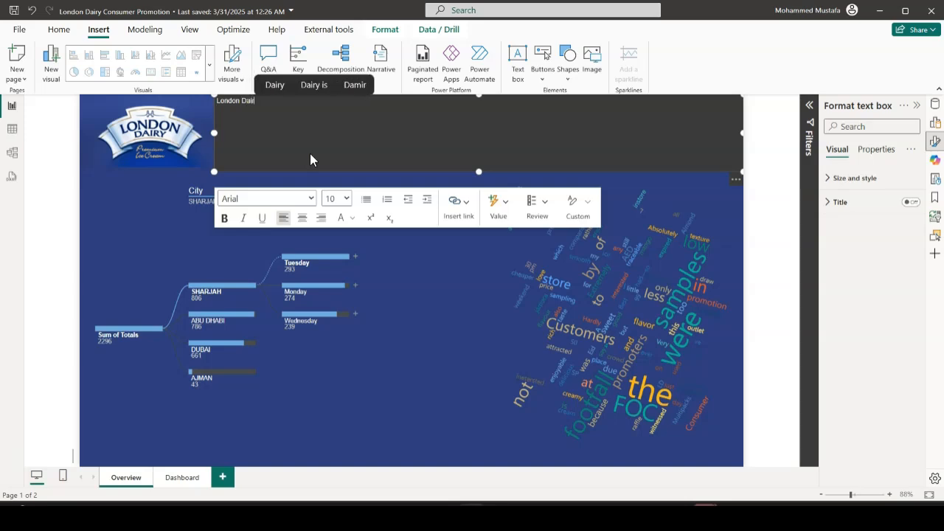
pyautogui.write('y Co')
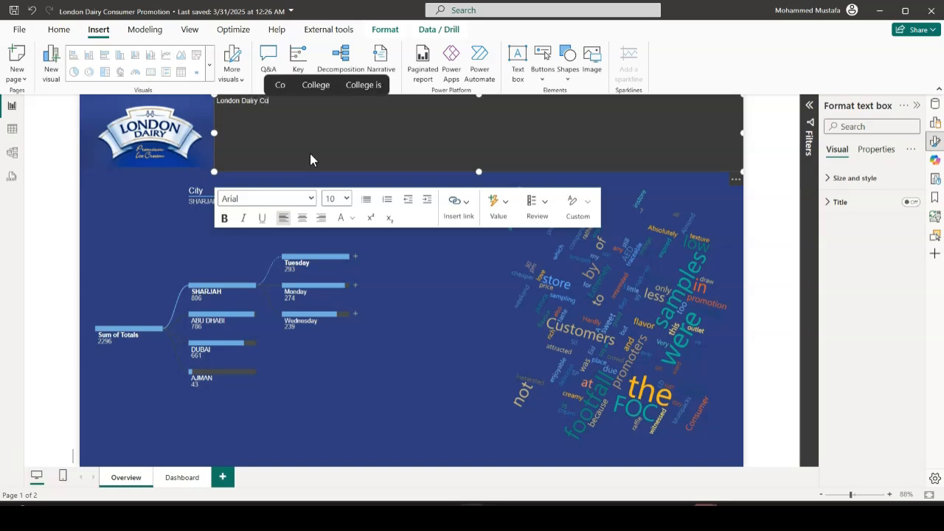
pyautogui.write('nsumer Pro')
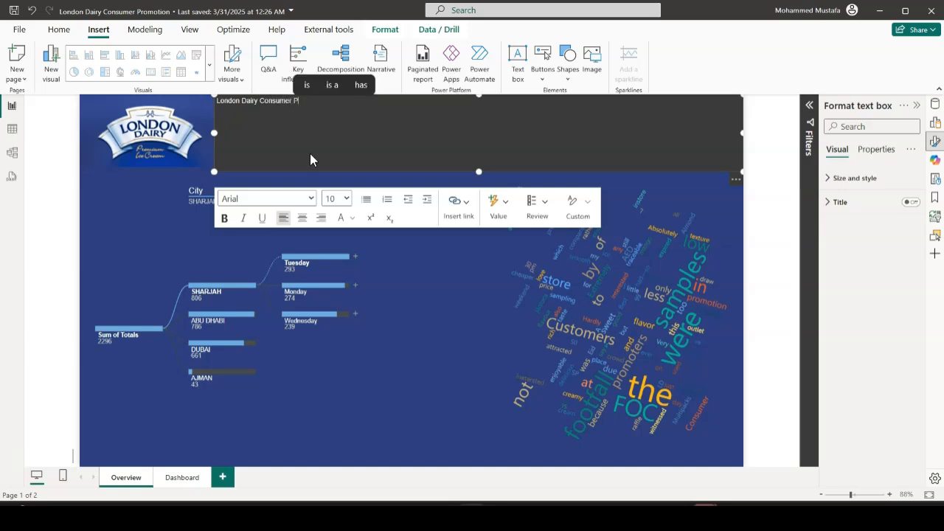
pyautogui.write('motion')
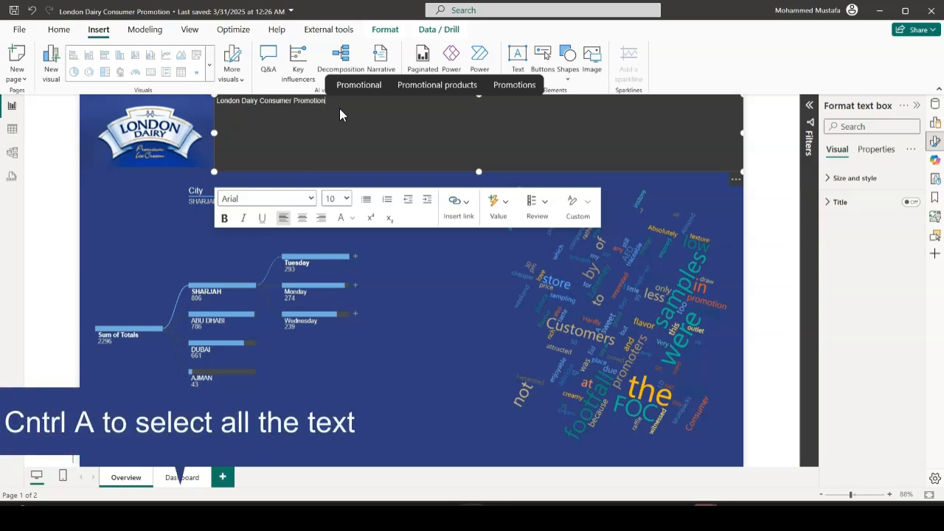
# Set the whole header title to font size 32 and shrink its text box to a height of about 60
pyautogui.hotkey('ctrl', 'a')
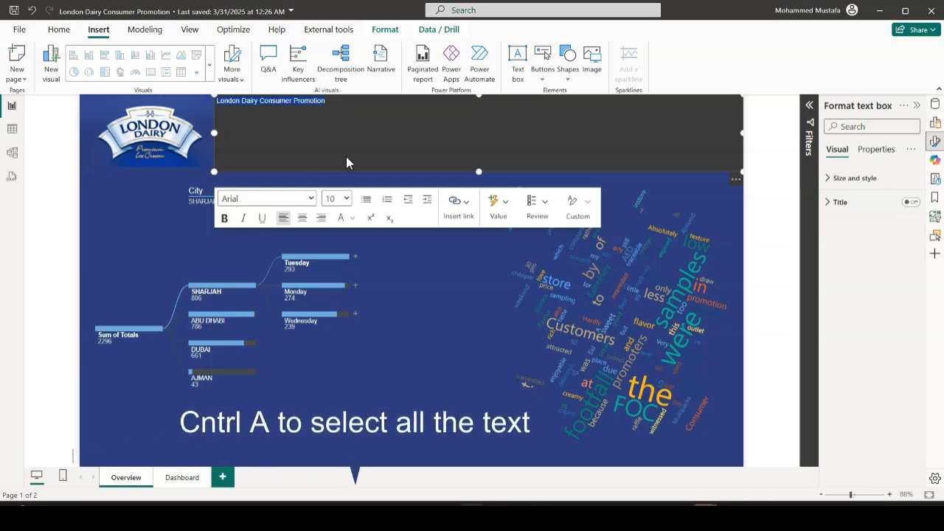
pyautogui.click(347, 199)
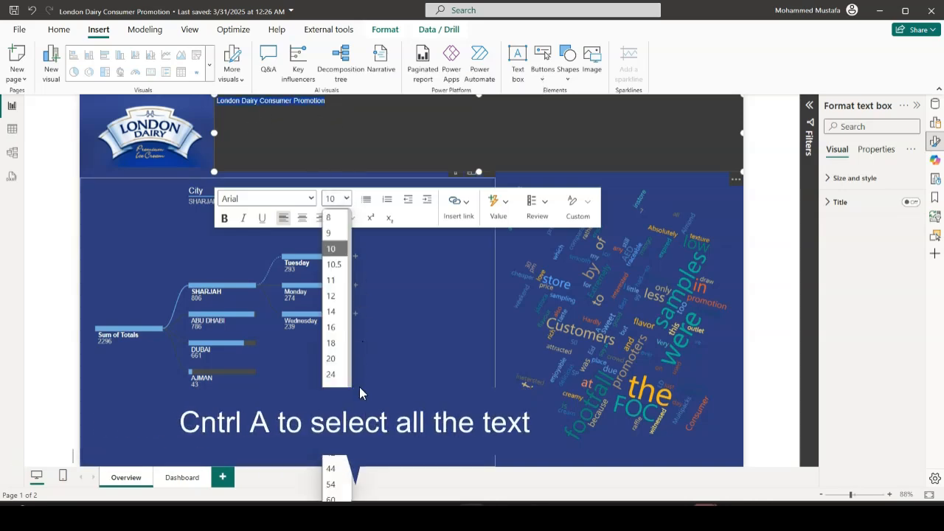
pyautogui.click(335, 408)
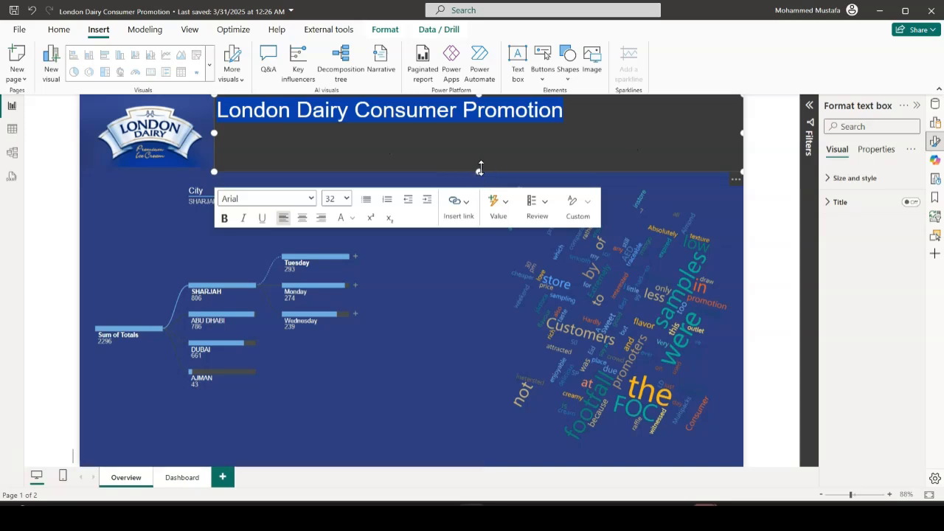
pyautogui.moveTo(479, 170); pyautogui.dragTo(480, 131)
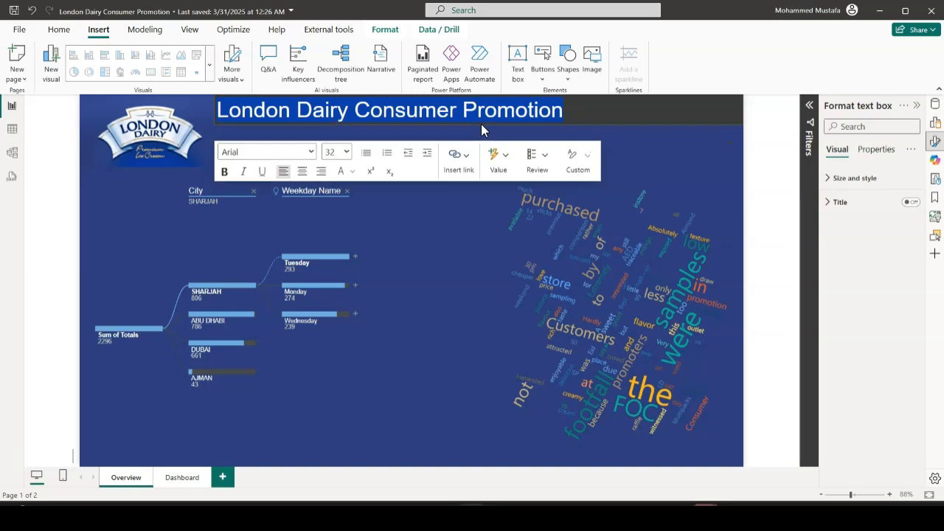
pyautogui.click(680, 141)
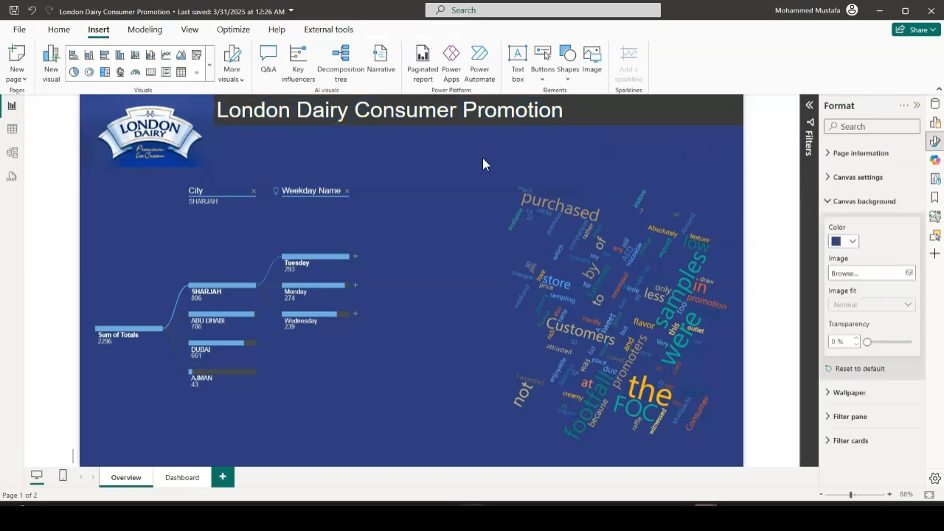
# Turn off the header text box's background so the page color shows through
pyautogui.click(611, 131)
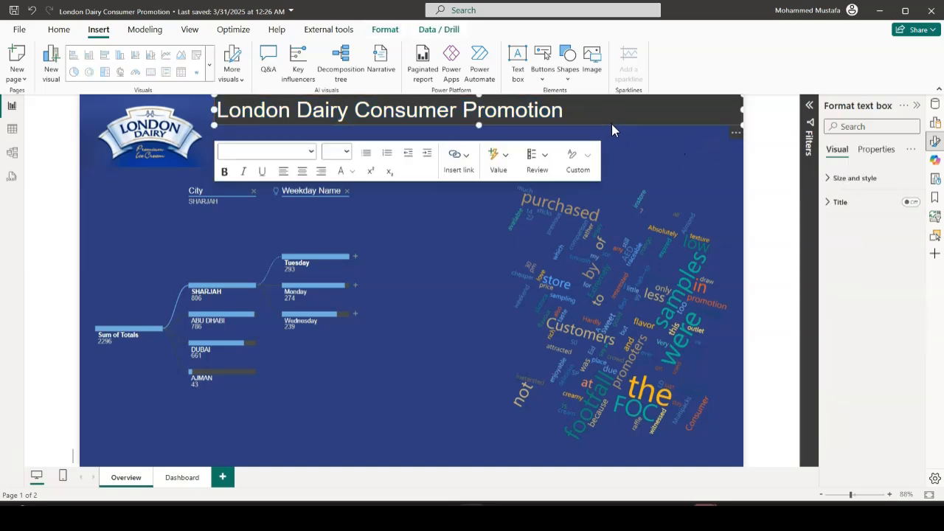
pyautogui.click(829, 179)
pyautogui.click(906, 404)
pyautogui.click(764, 169)
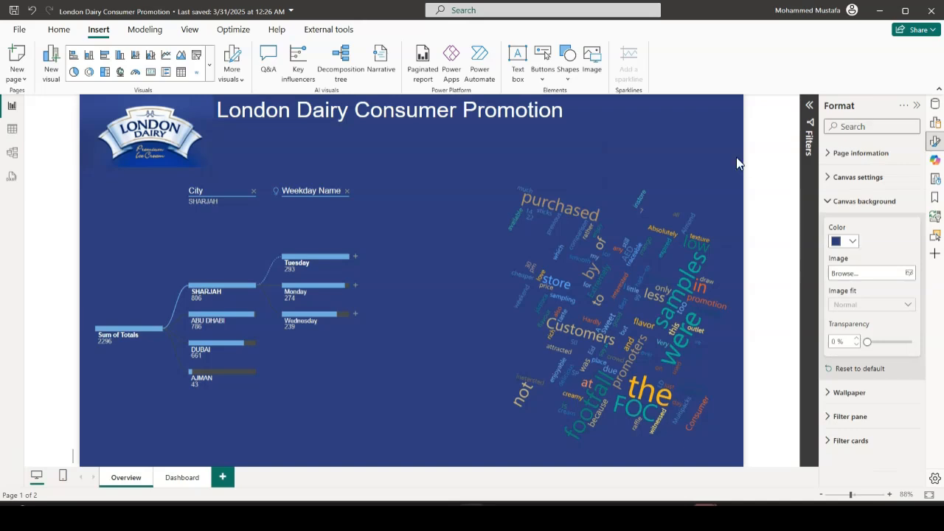
# Narrow the title text box to a width of about 938 and place it at about horizontal 332, vertical 30
pyautogui.click(488, 112)
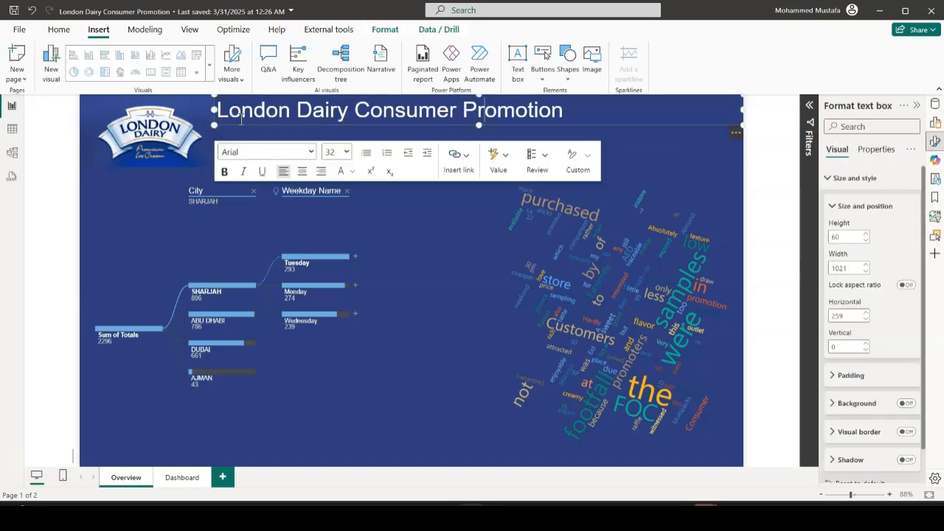
pyautogui.moveTo(215, 109); pyautogui.dragTo(258, 109)
pyautogui.moveTo(509, 131); pyautogui.dragTo(506, 140)
pyautogui.click(506, 140)
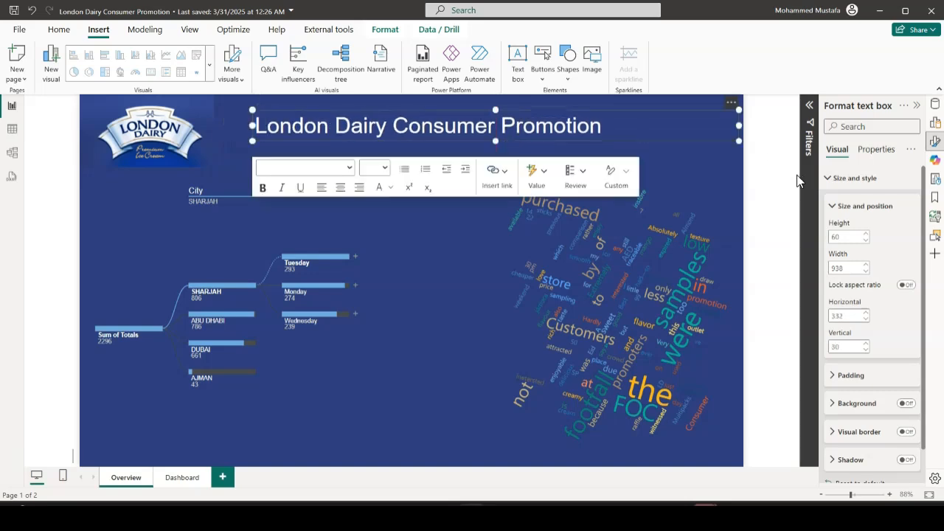
pyautogui.click(787, 201)
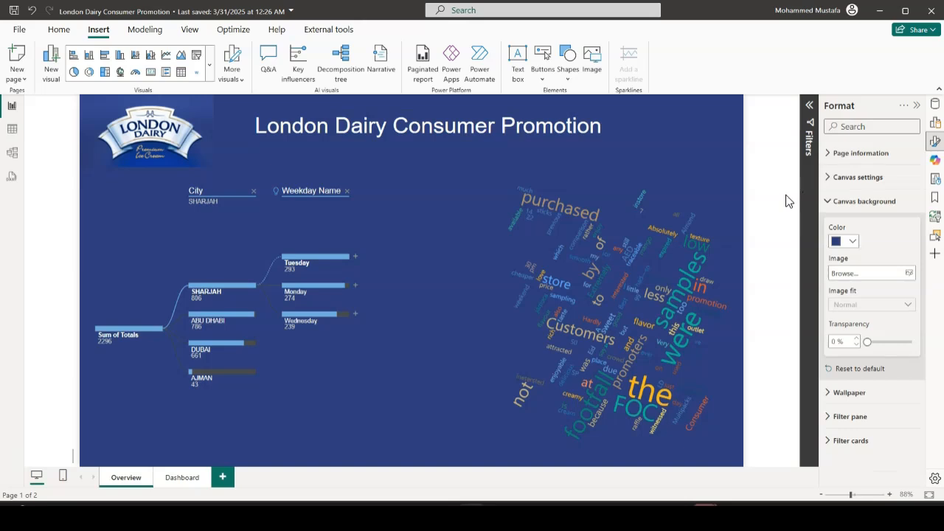